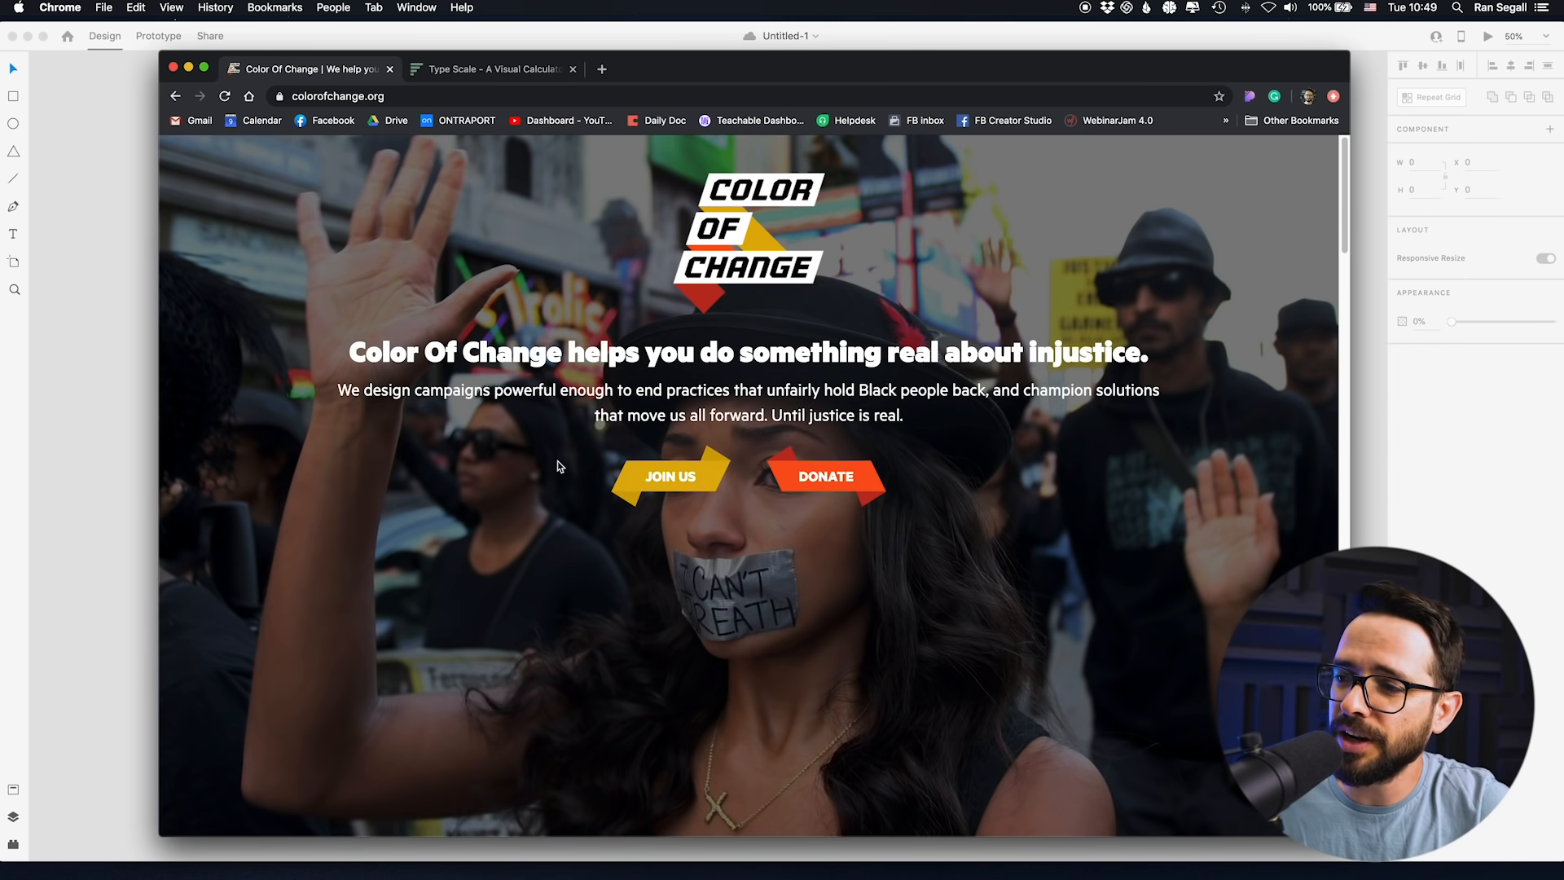
# - Look over the top of the Color Of Change home page, then switch to Adobe XD and select the Web 1920 artboard
pyautogui.scroll(-3, 967, 527)
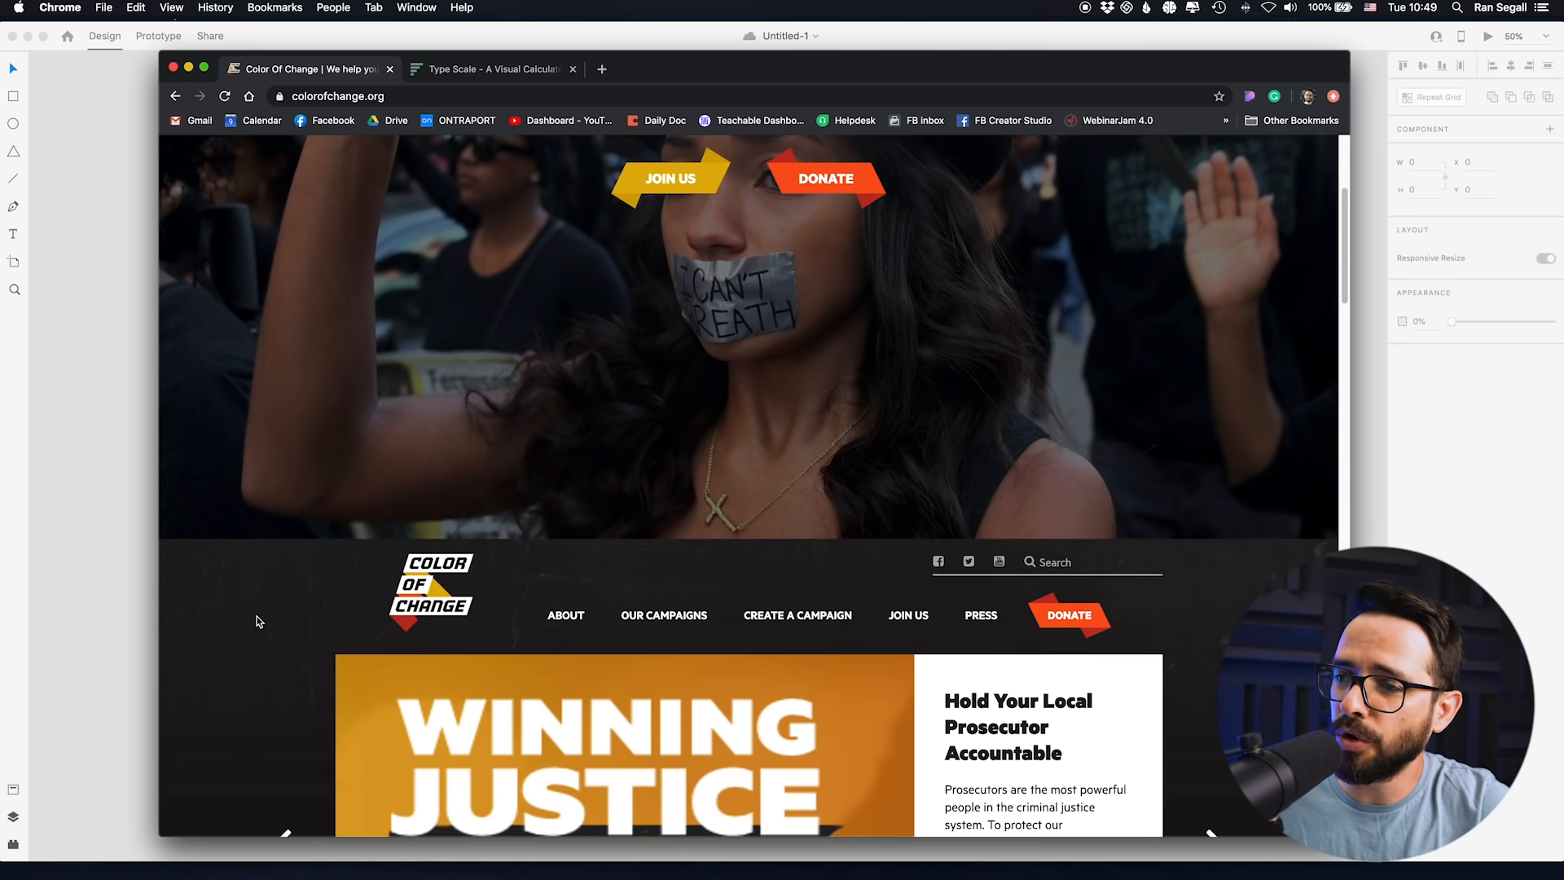
pyautogui.scroll(5, 251, 608)
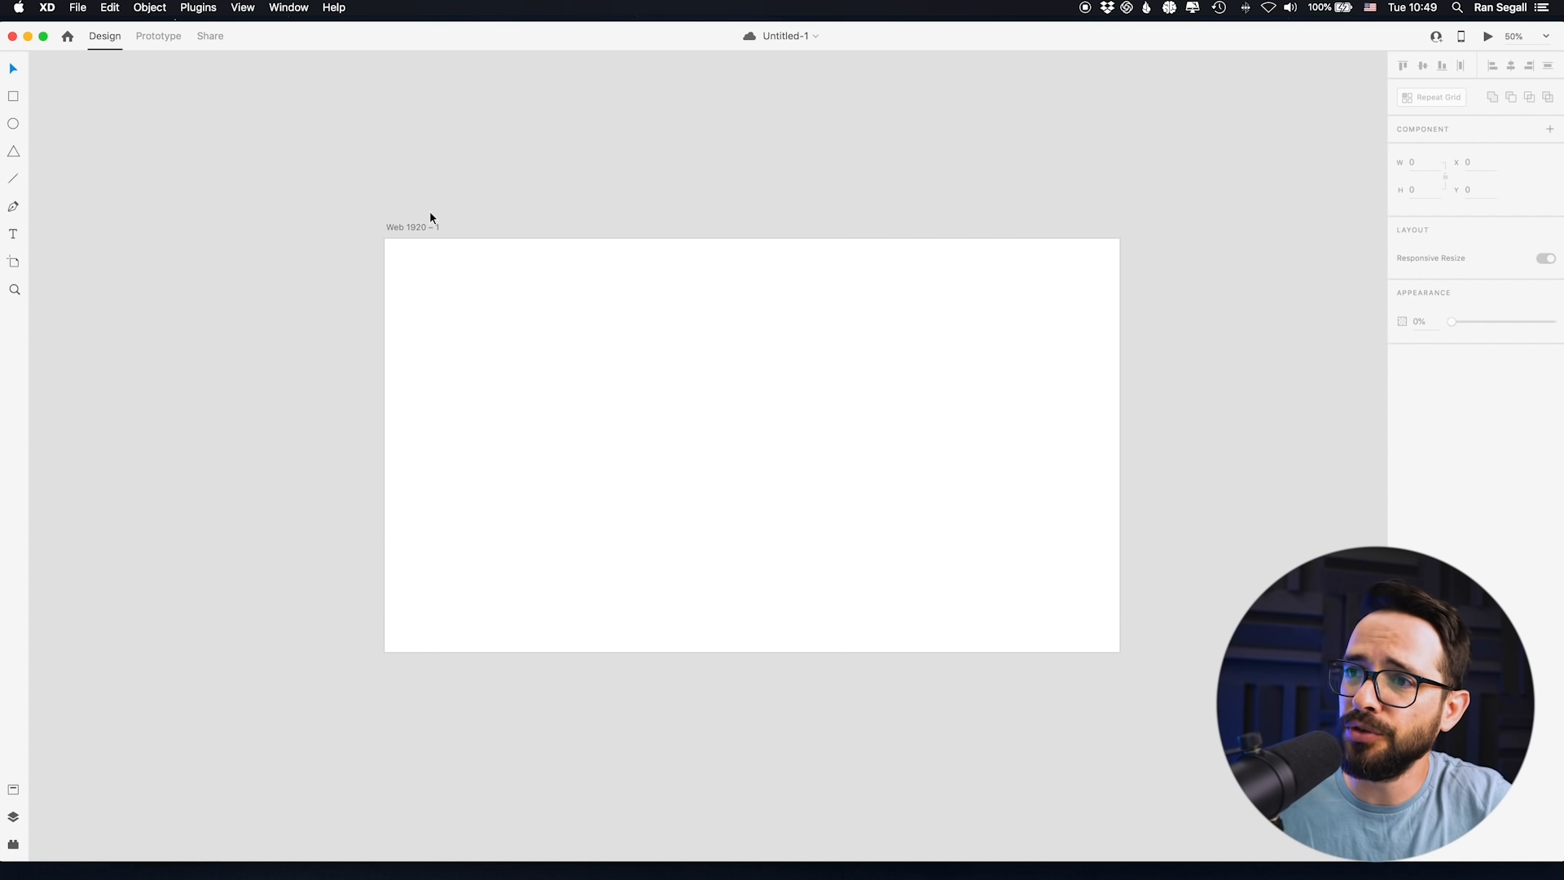
pyautogui.click(429, 227)
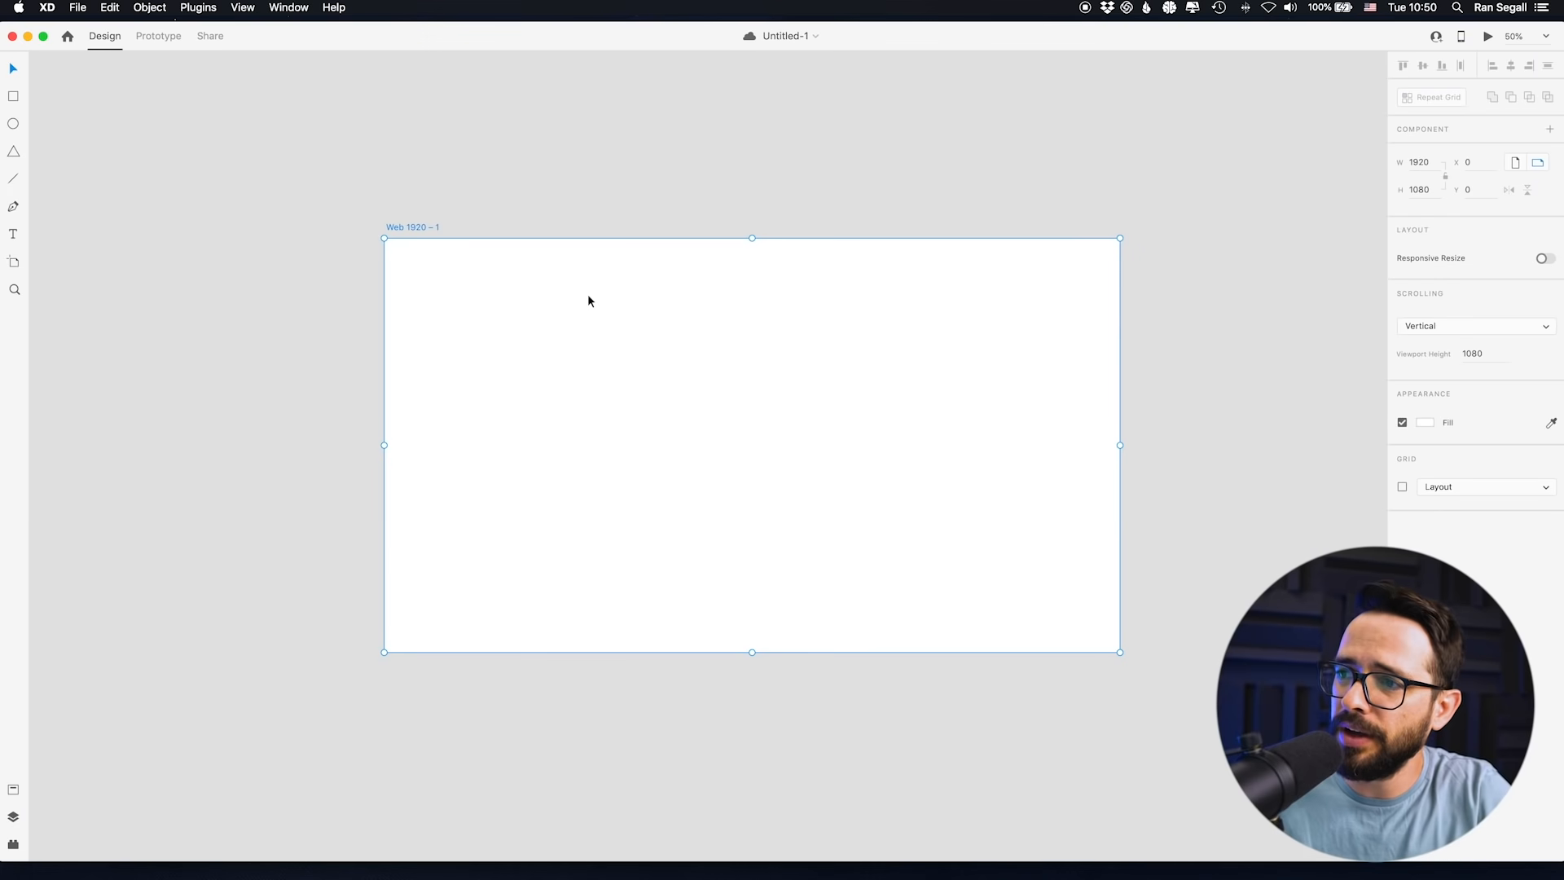
# - Switch to Chrome and measure the content column's width on the Color Of Change home page with a screen capture selection
pyautogui.press('super+Tab')
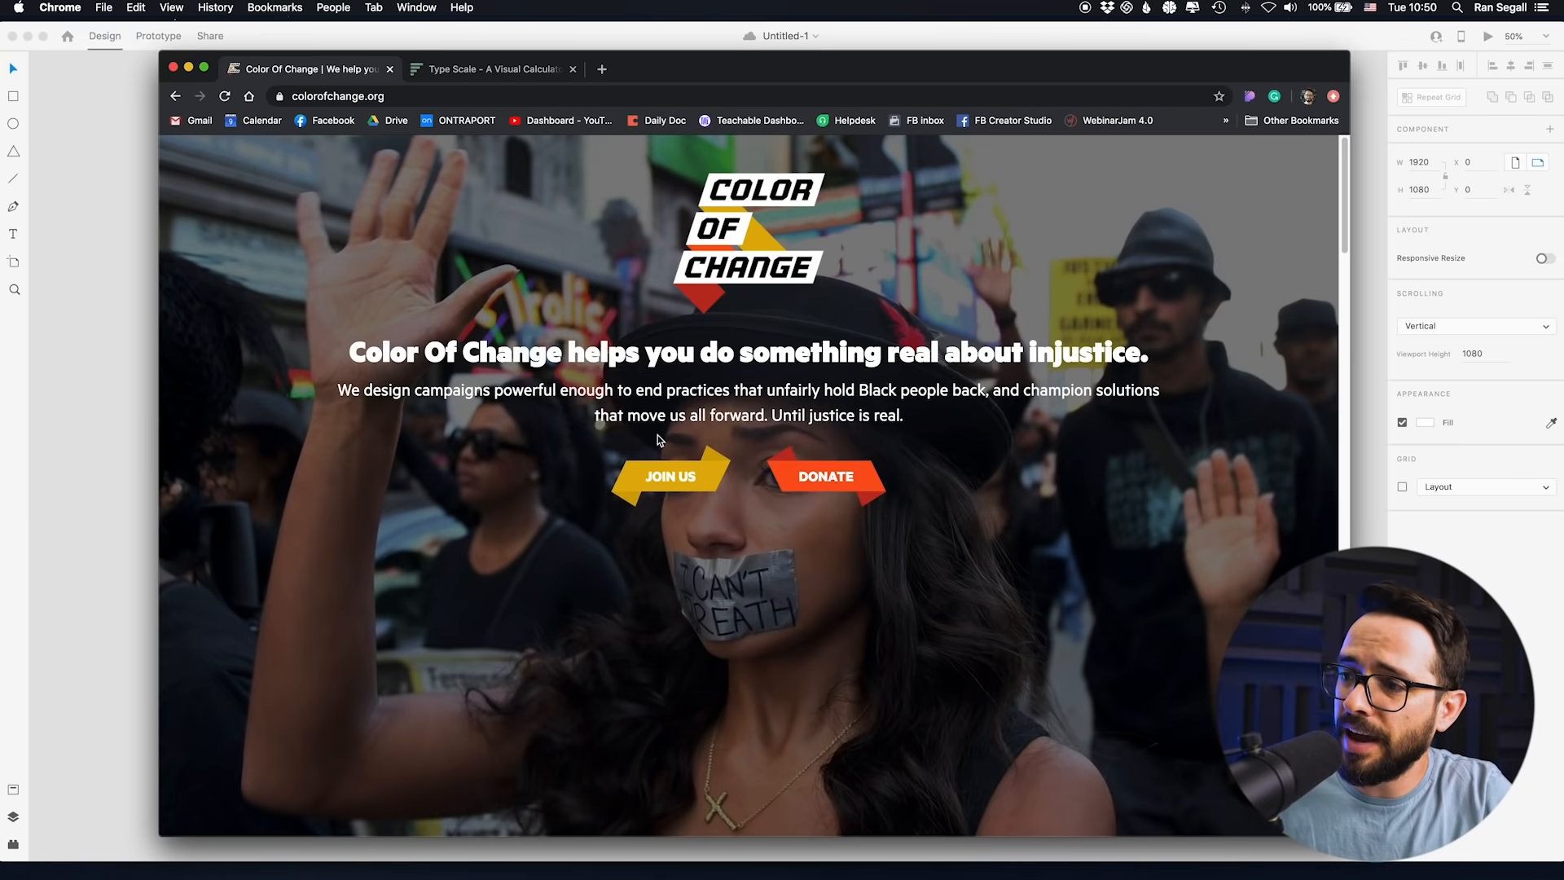
pyautogui.scroll(-5, 658, 440)
pyautogui.scroll(-3, 643, 420)
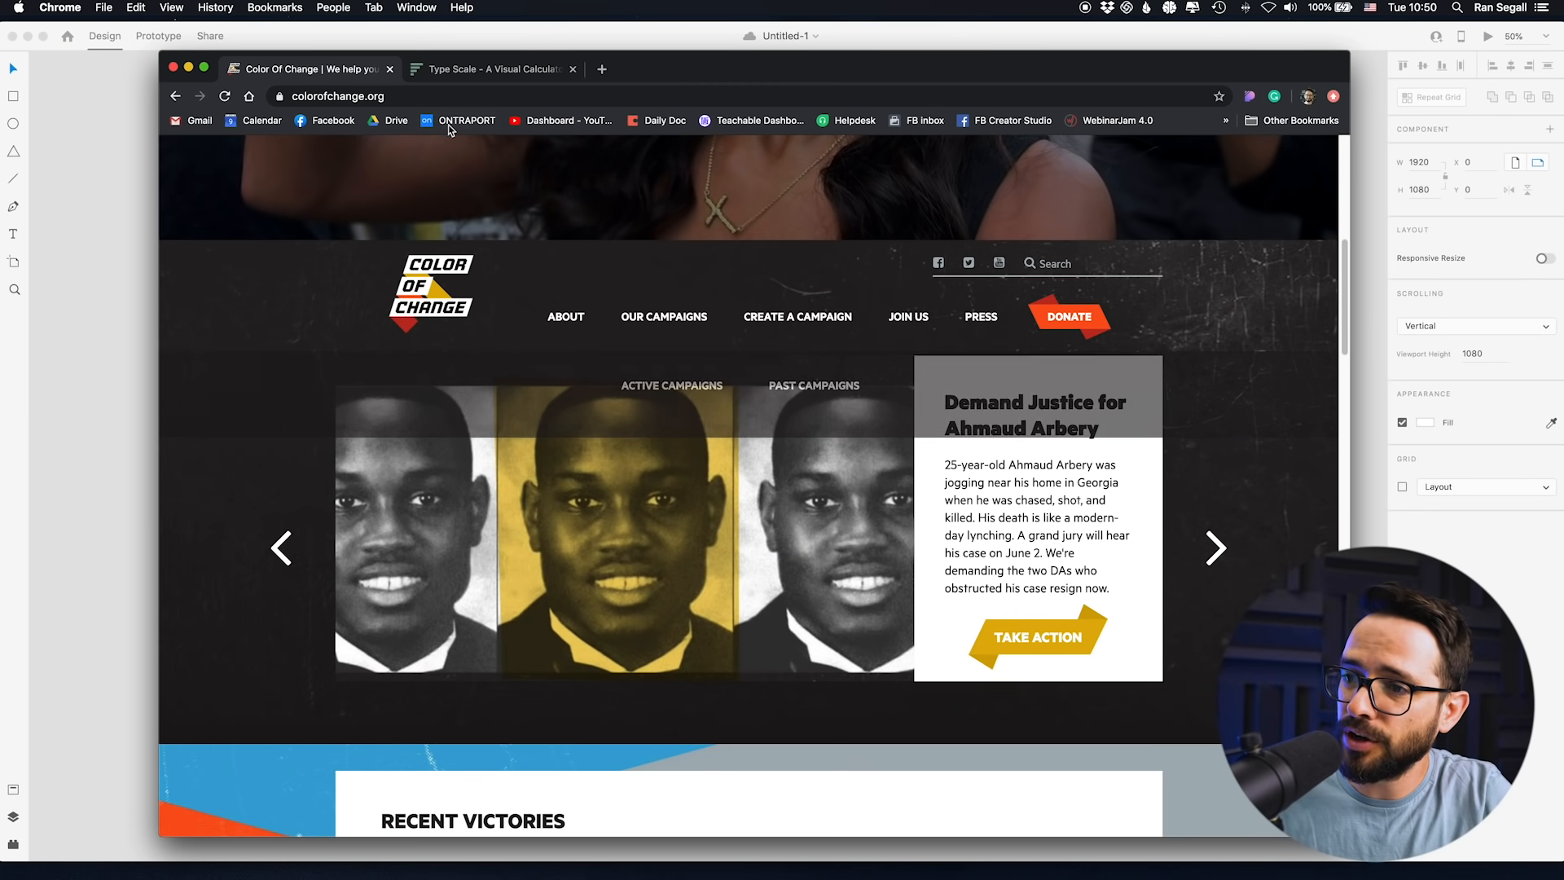
pyautogui.scroll(-3, 371, 305)
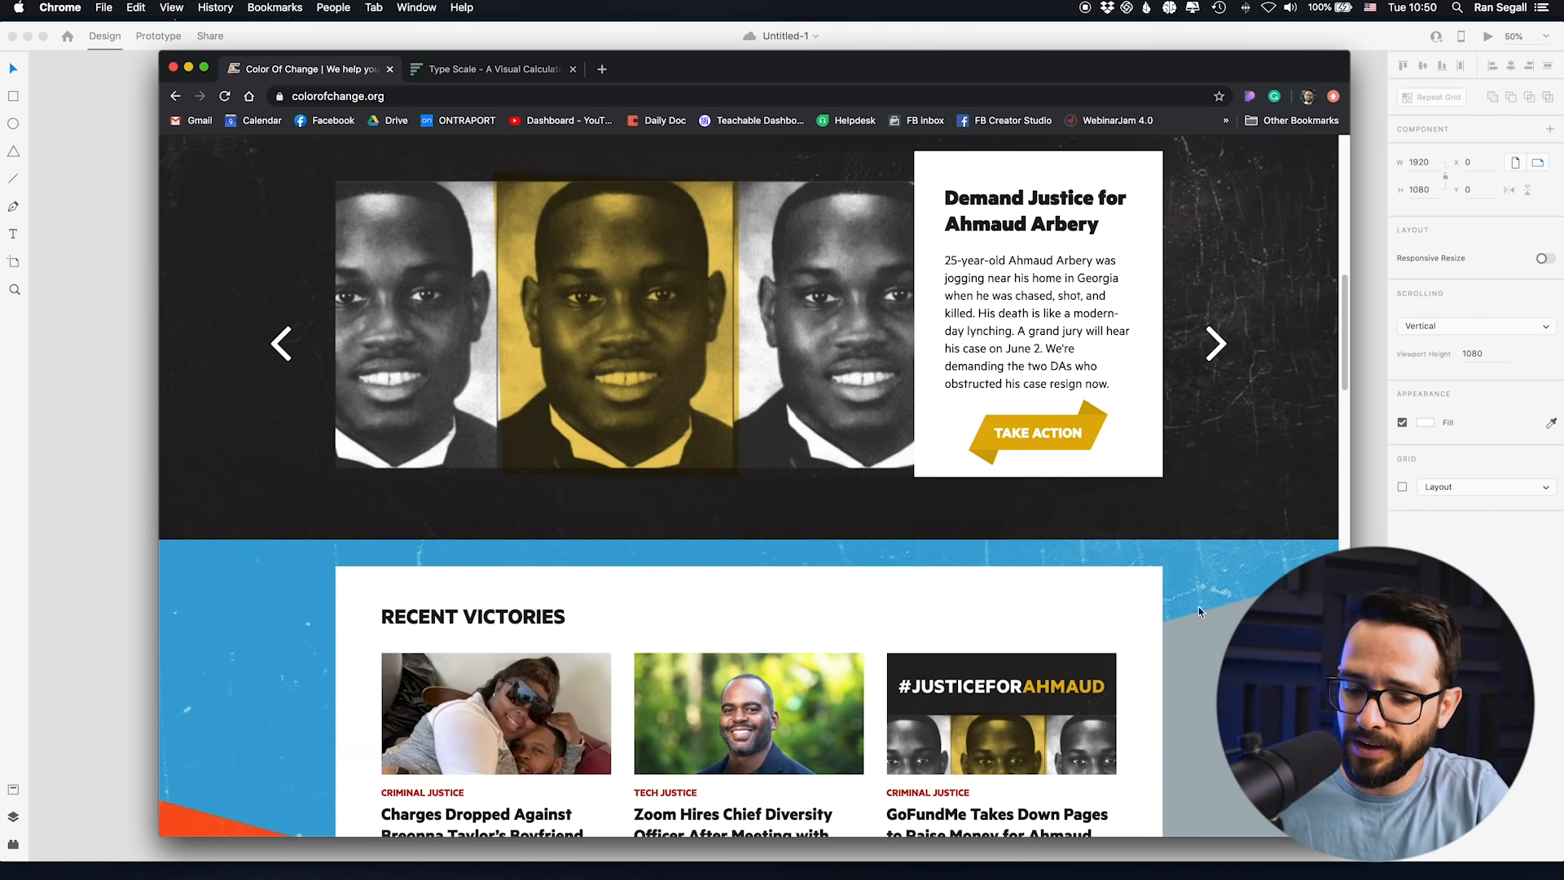
pyautogui.press('super+shift+4')
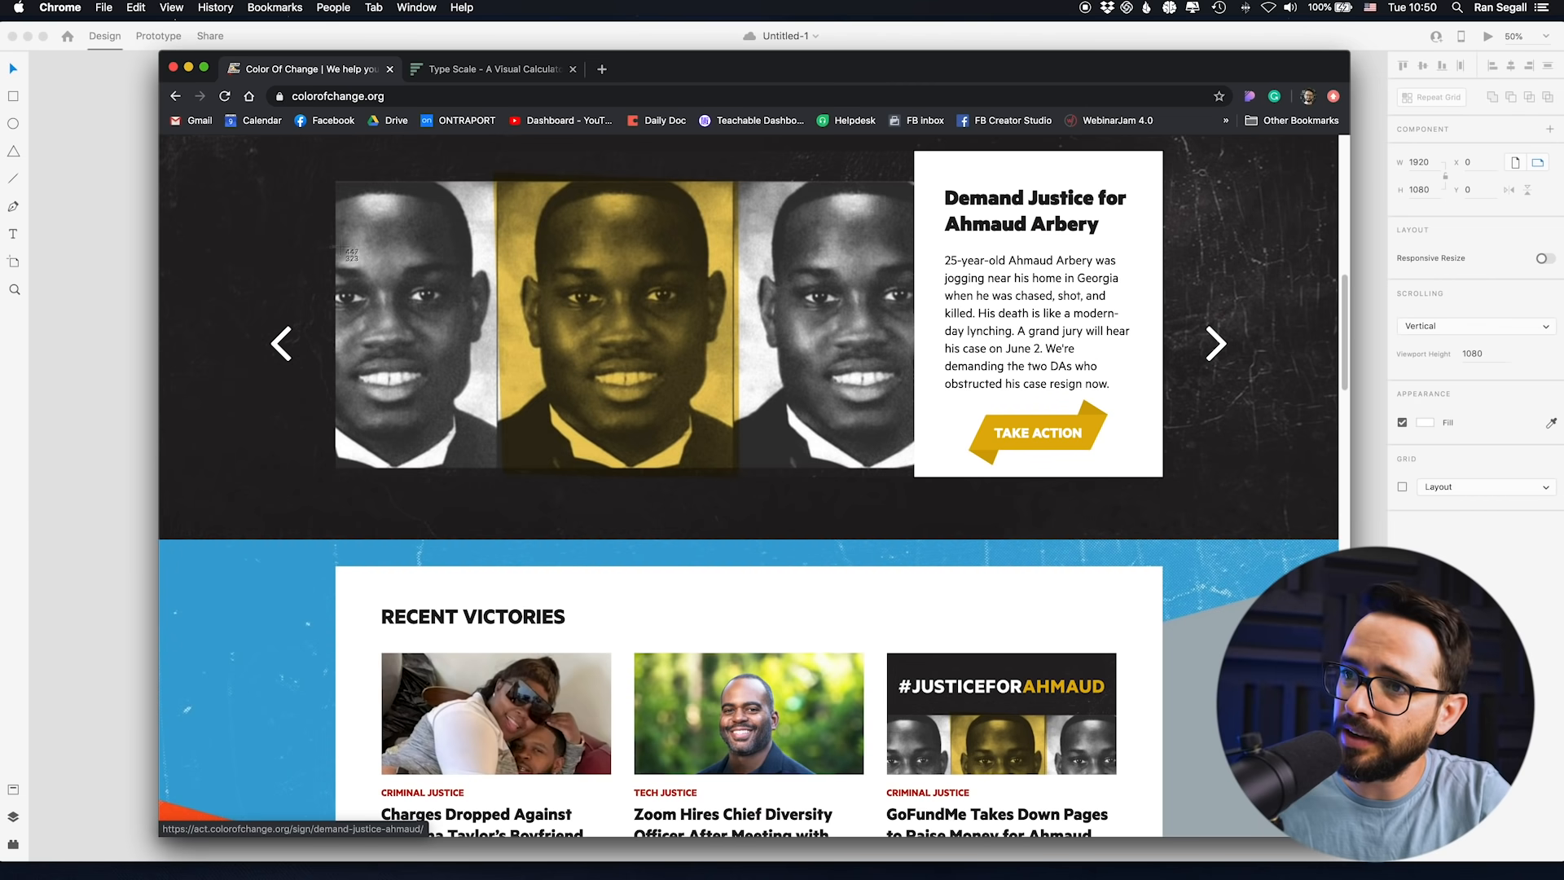
pyautogui.moveTo(353, 283); pyautogui.dragTo(1163, 676)
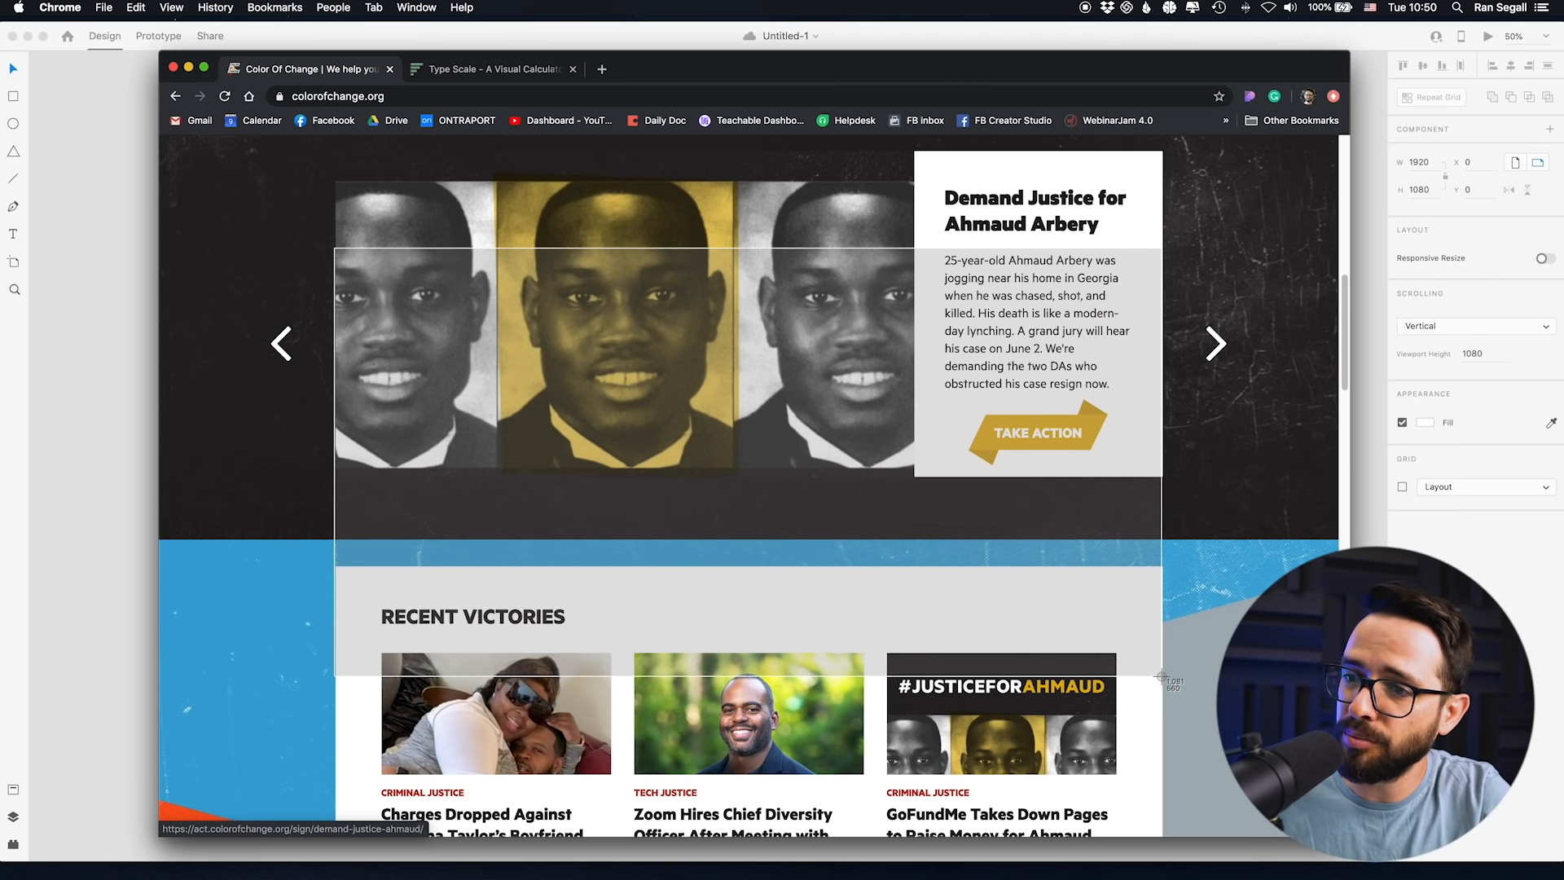
pyautogui.moveTo(1163, 676); pyautogui.dragTo(1162, 676)
pyautogui.click(96, 603)
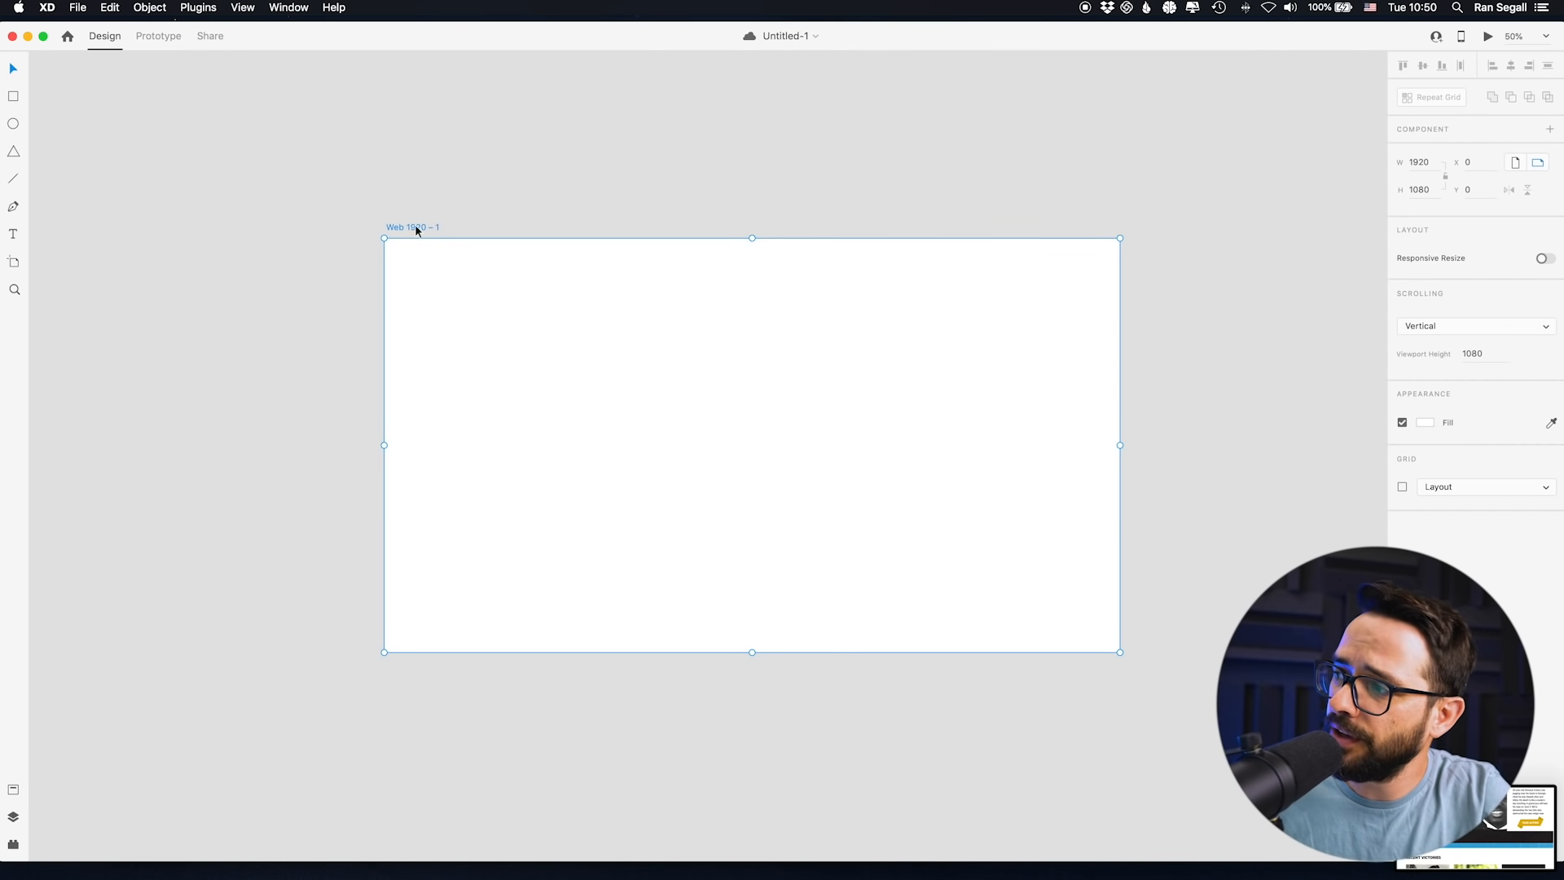
# - Turn on the artboard's column layout grid and draw a horizontally centred reference rectangle 1100 wide and 250 high
pyautogui.click(1402, 488)
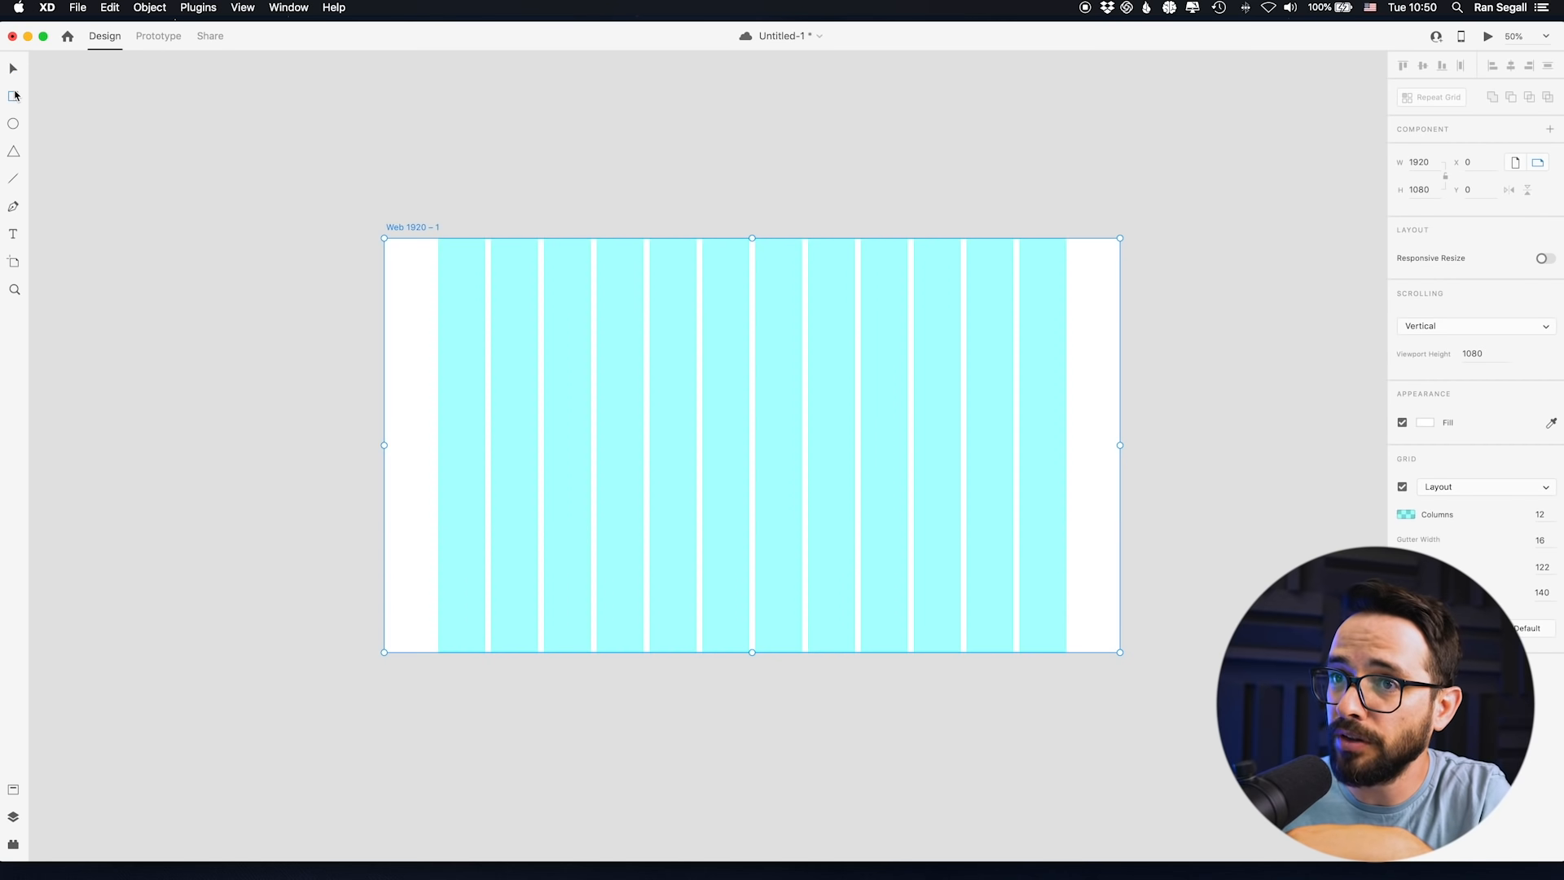
pyautogui.click(524, 371)
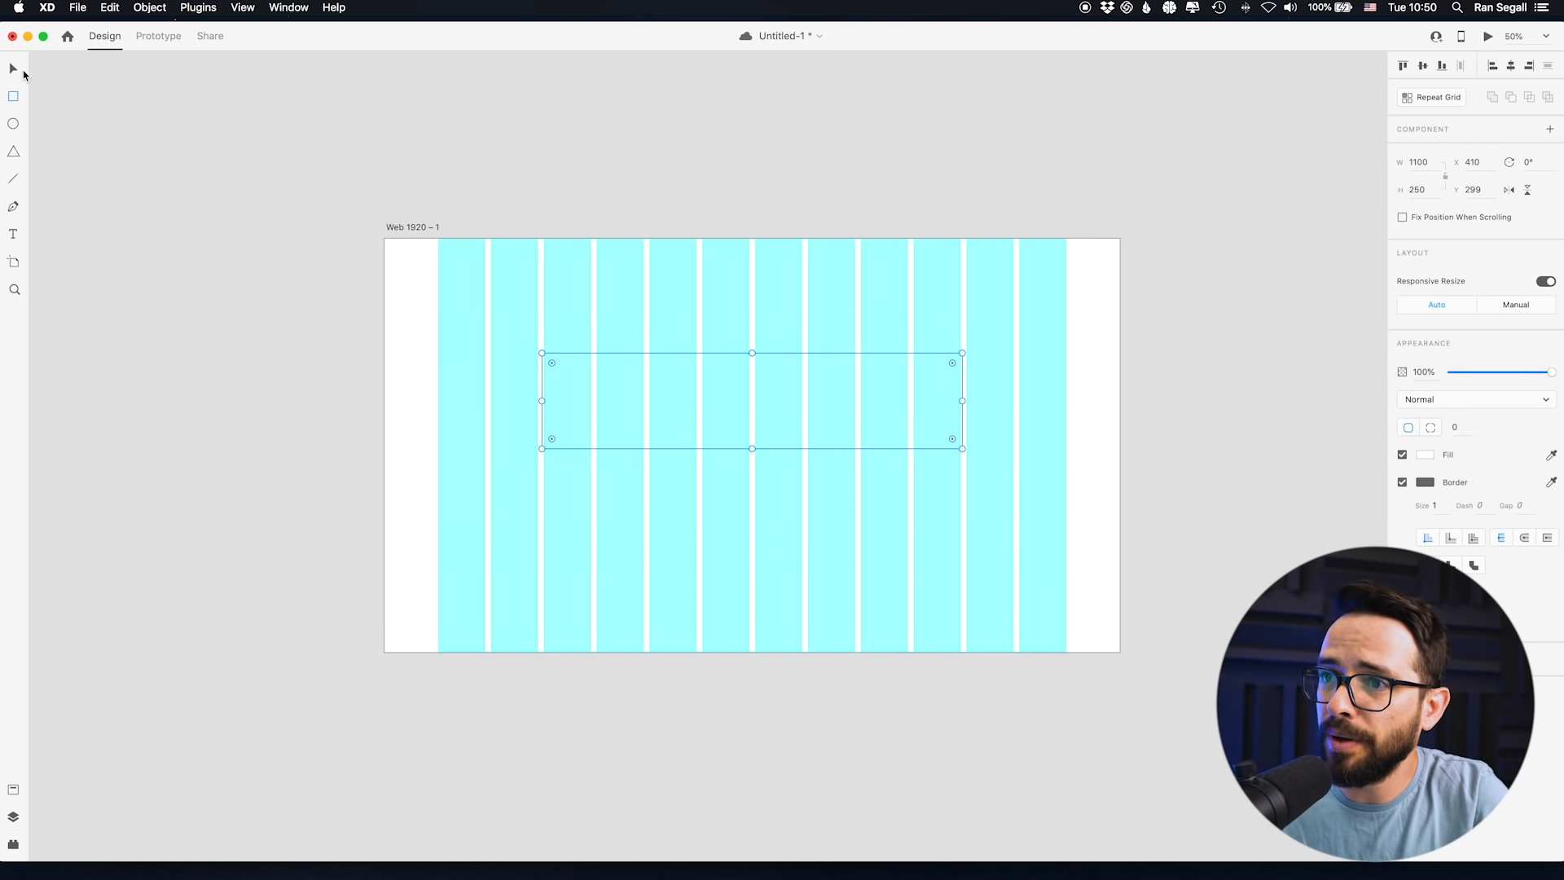
# - Increase the artboard's layout grid side margins to 410 so the columns line up with the reference rectangle's edges
pyautogui.click(399, 228)
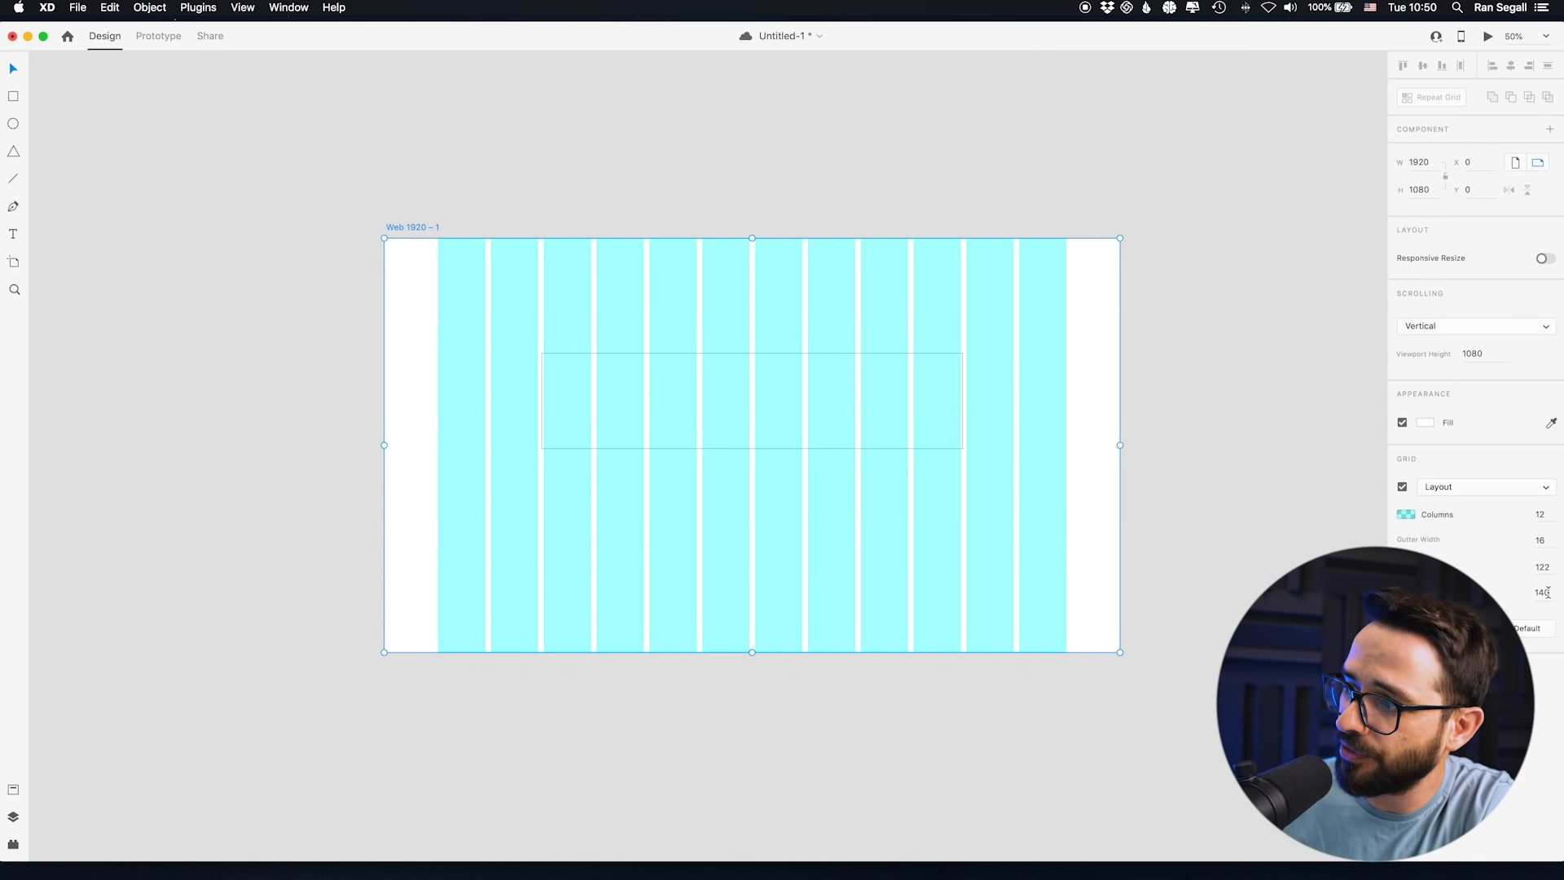
pyautogui.hotkey('shift', 'Up')
pyautogui.hotkey('shift', 'Up')
pyautogui.hotkey('shift', 'Up')
pyautogui.hotkey('shift', 'Up')
pyautogui.hotkey('shift', 'Up')
pyautogui.hotkey('shift', 'Up')
pyautogui.hotkey('shift', 'Up')
pyautogui.hotkey('shift', 'Up')
pyautogui.hotkey('shift', 'Up')
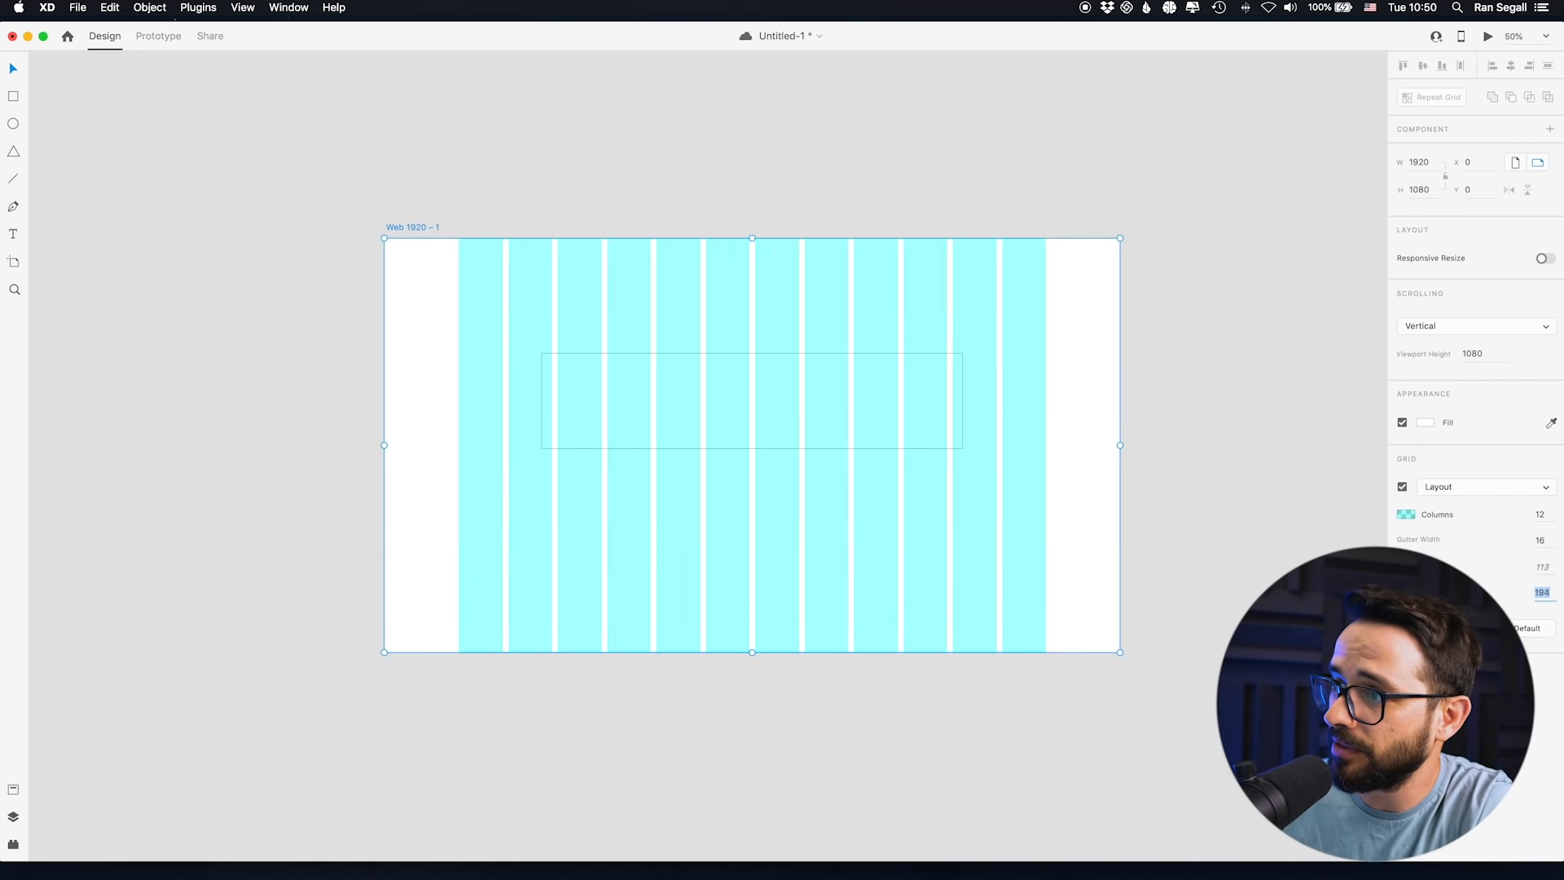
pyautogui.hotkey('shift', 'Up')
pyautogui.hotkey('shift', 'Up')
pyautogui.hotkey('shift', 'Up')
pyautogui.hotkey('shift', 'Up')
pyautogui.hotkey('shift', 'Up')
pyautogui.hotkey('shift', 'Up')
pyautogui.hotkey('shift', 'Up')
pyautogui.hotkey('shift', 'Up')
pyautogui.hotkey('shift', 'Up')
pyautogui.hotkey('shift', 'Up')
pyautogui.hotkey('shift', 'Up')
pyautogui.hotkey('shift', 'Up')
pyautogui.hotkey('shift', 'Up')
pyautogui.hotkey('shift', 'Up')
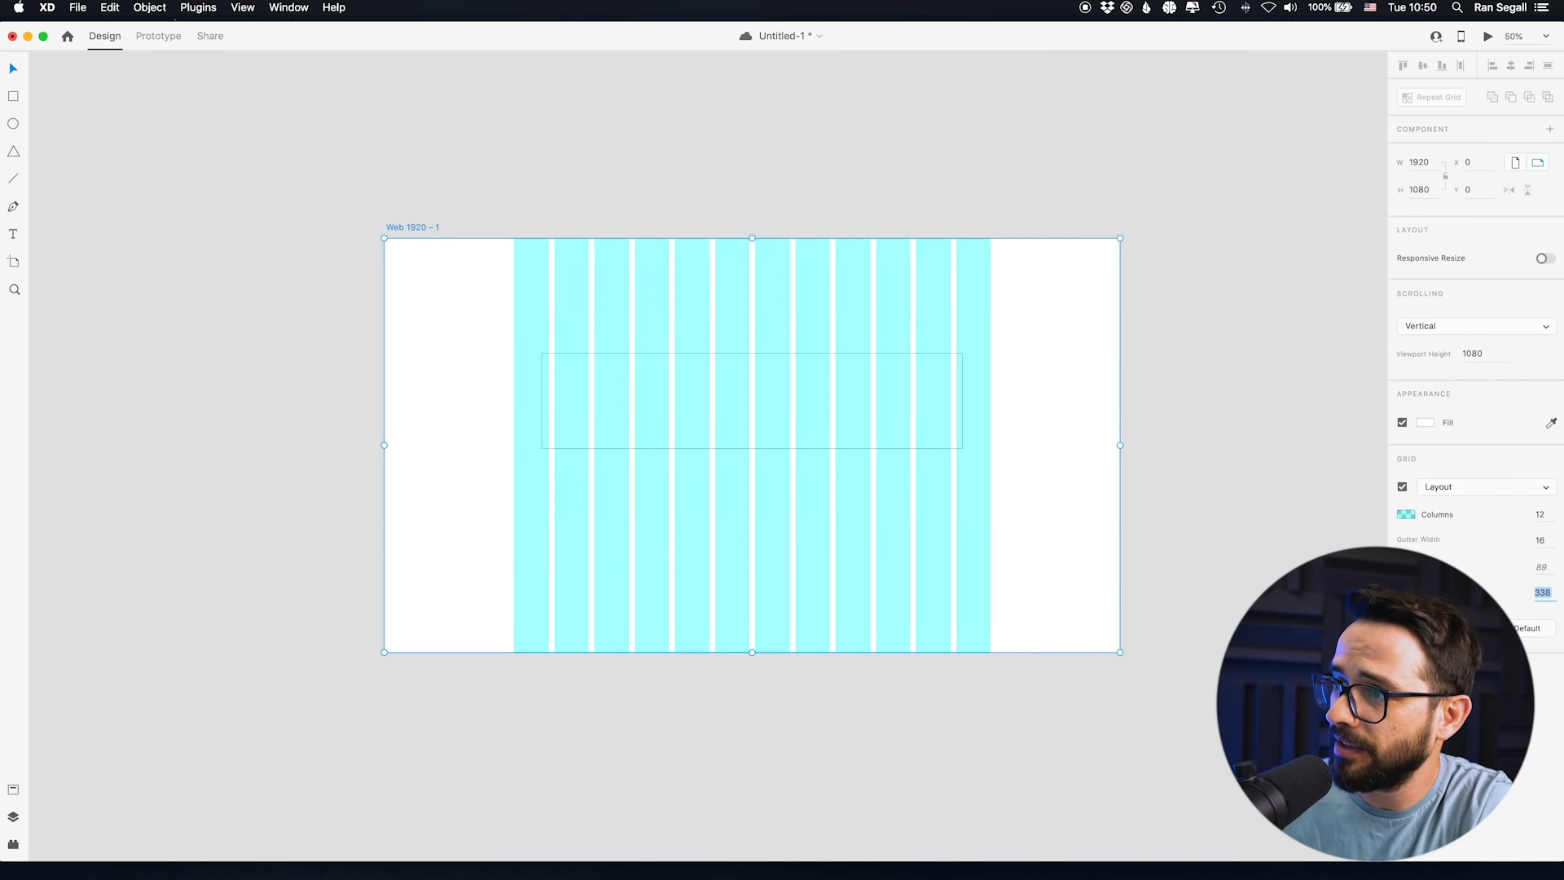
pyautogui.hotkey('shift', 'Up')
pyautogui.hotkey('shift', 'Up')
pyautogui.hotkey('shift', 'Up')
pyautogui.hotkey('shift', 'Up')
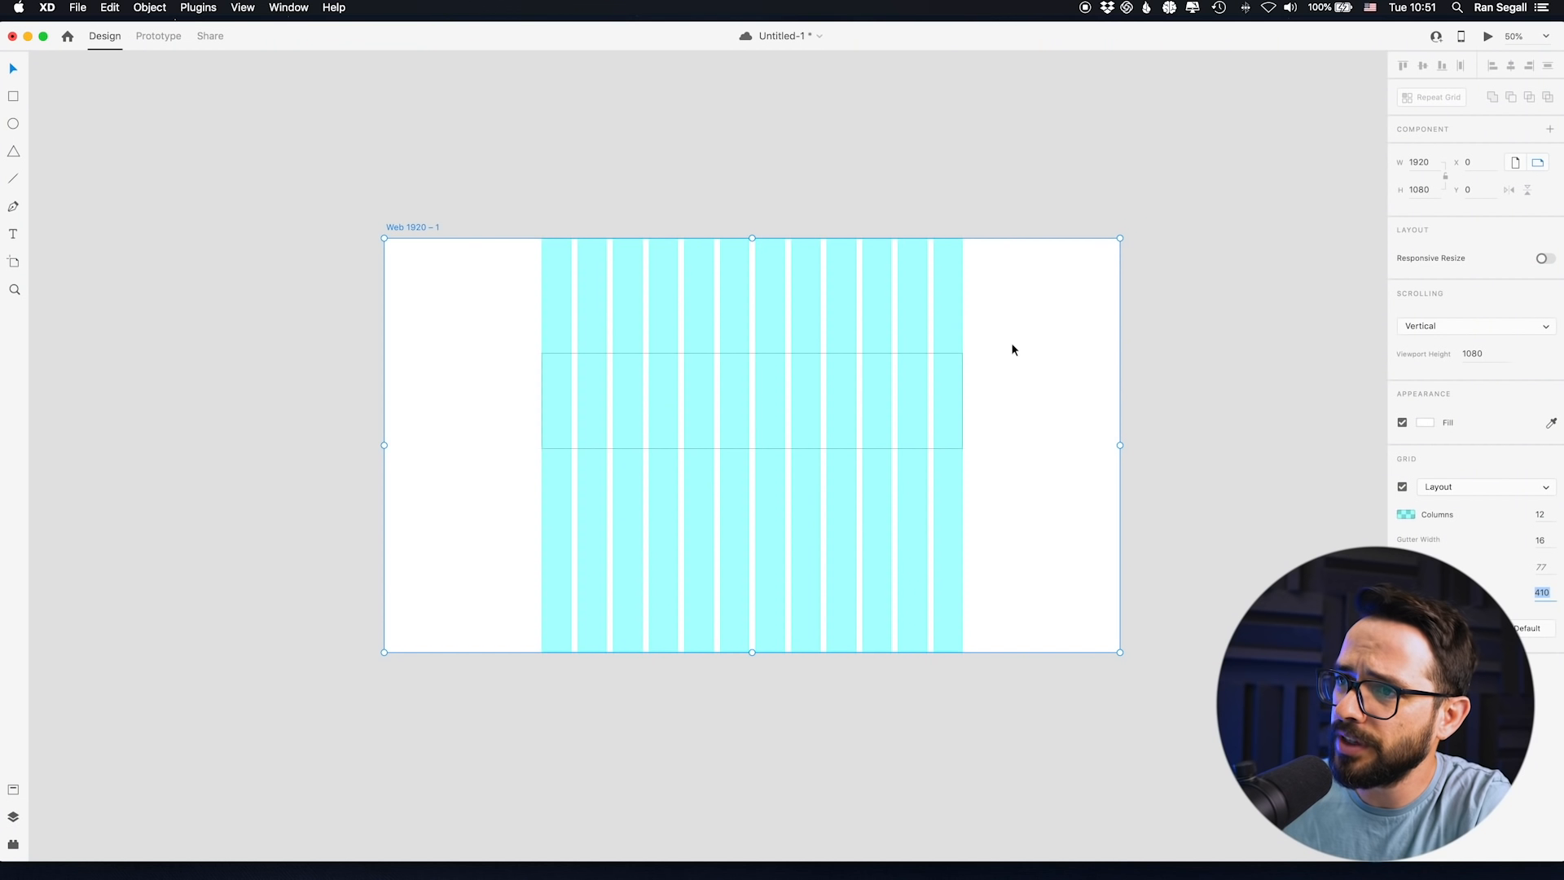
# - Delete the reference rectangle from the artboard
pyautogui.click(364, 216)
pyautogui.click(583, 356)
pyautogui.press('Delete')
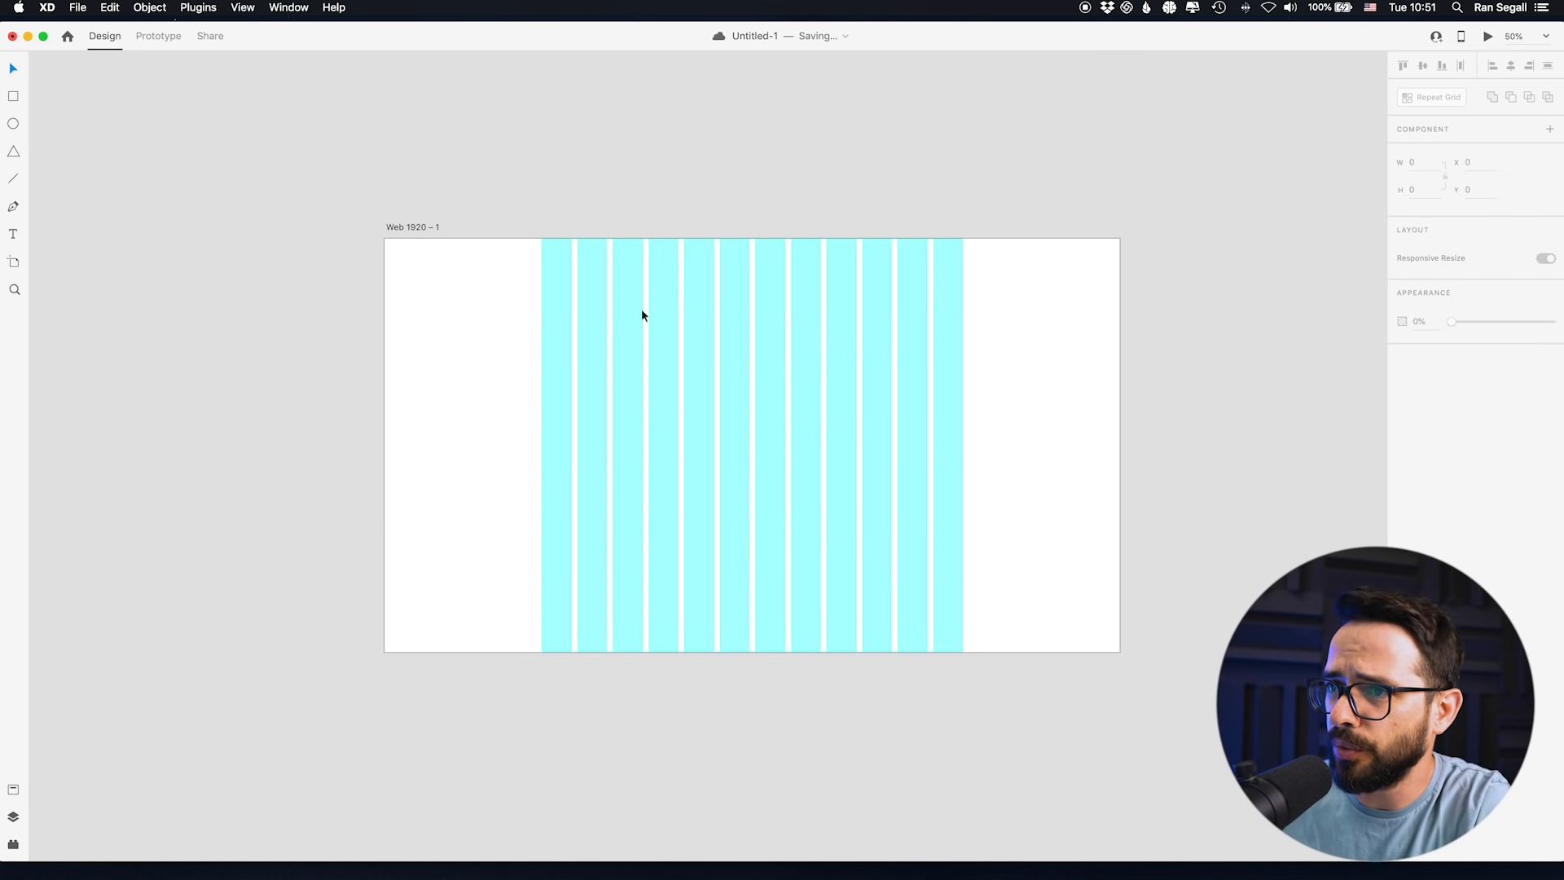
pyautogui.click(411, 227)
pyautogui.click(195, 337)
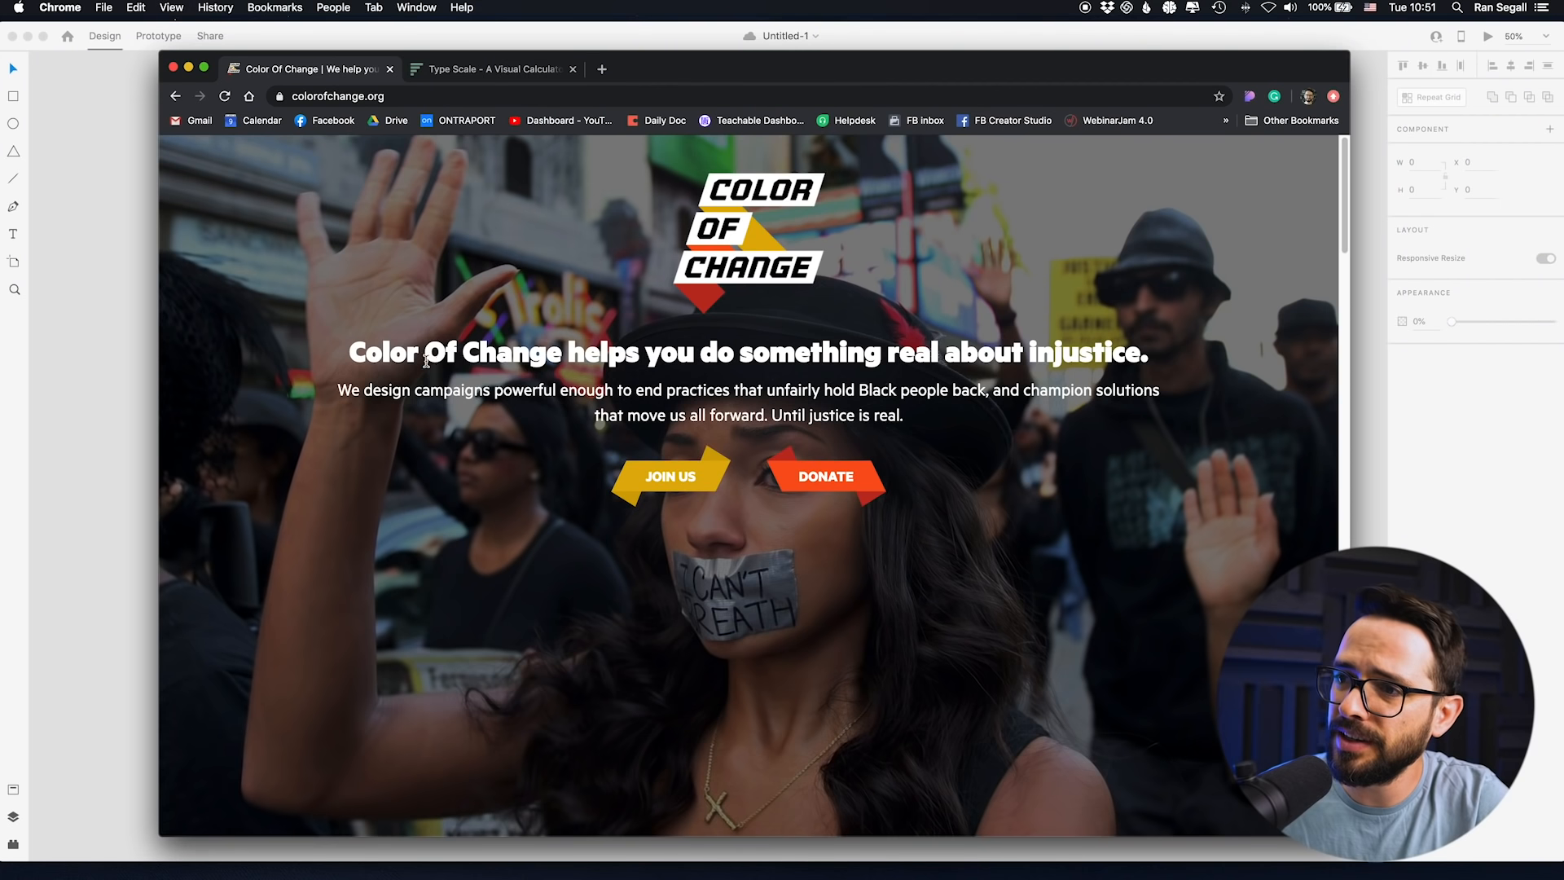
# - Examine the text hierarchy on the Color Of Change home page, from the hero headline and description to the campaign and section headings
pyautogui.moveTo(349, 342); pyautogui.dragTo(1140, 396)
pyautogui.click(653, 397)
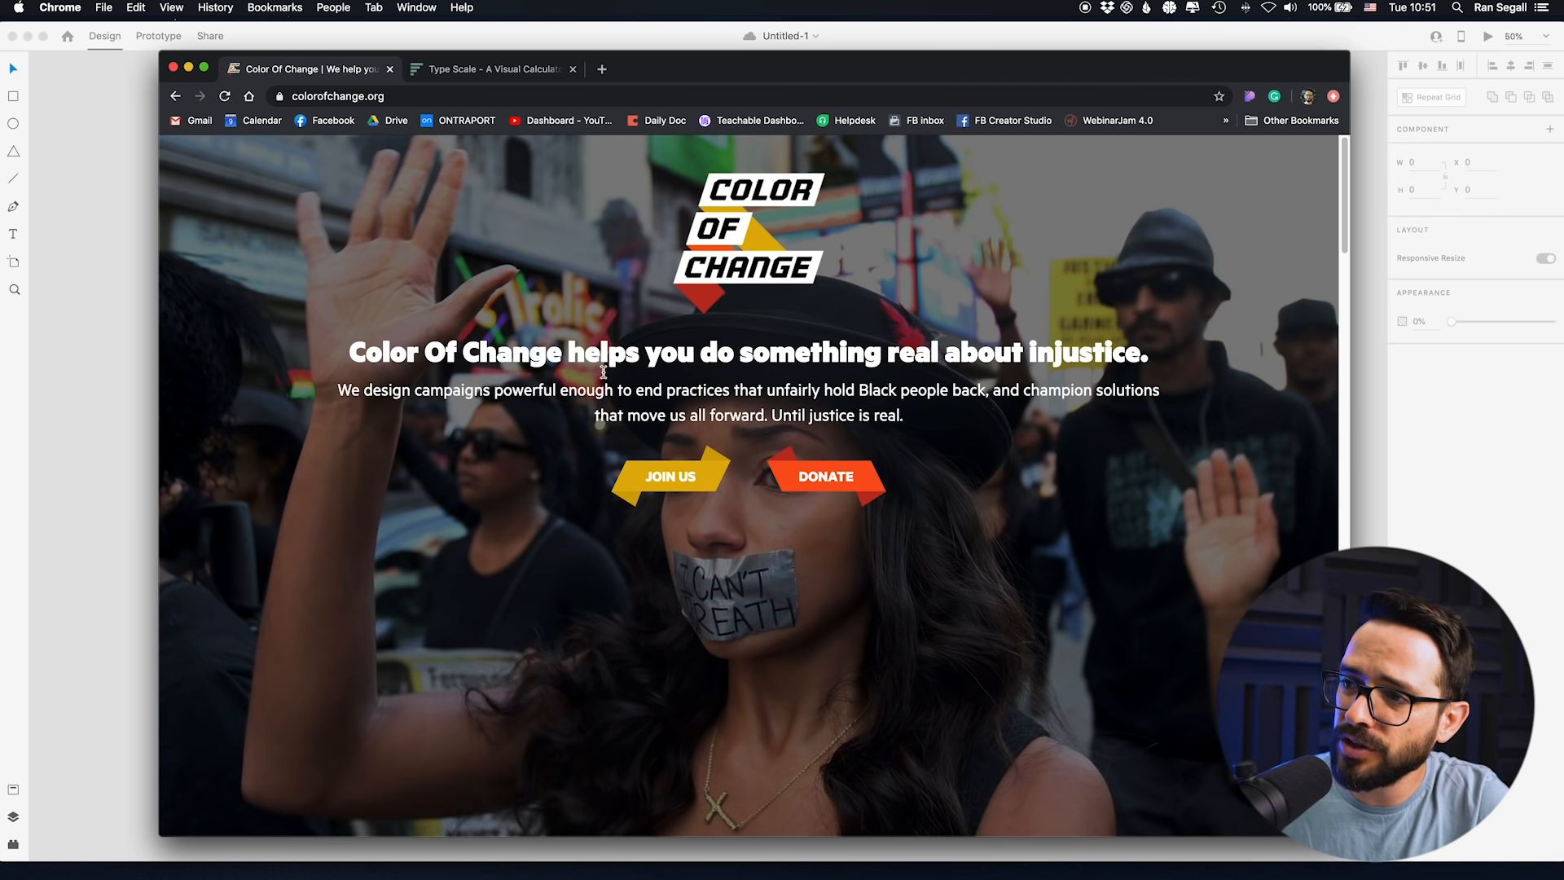
pyautogui.moveTo(357, 352); pyautogui.dragTo(980, 353)
pyautogui.click(415, 353)
pyautogui.moveTo(361, 353); pyautogui.dragTo(972, 343)
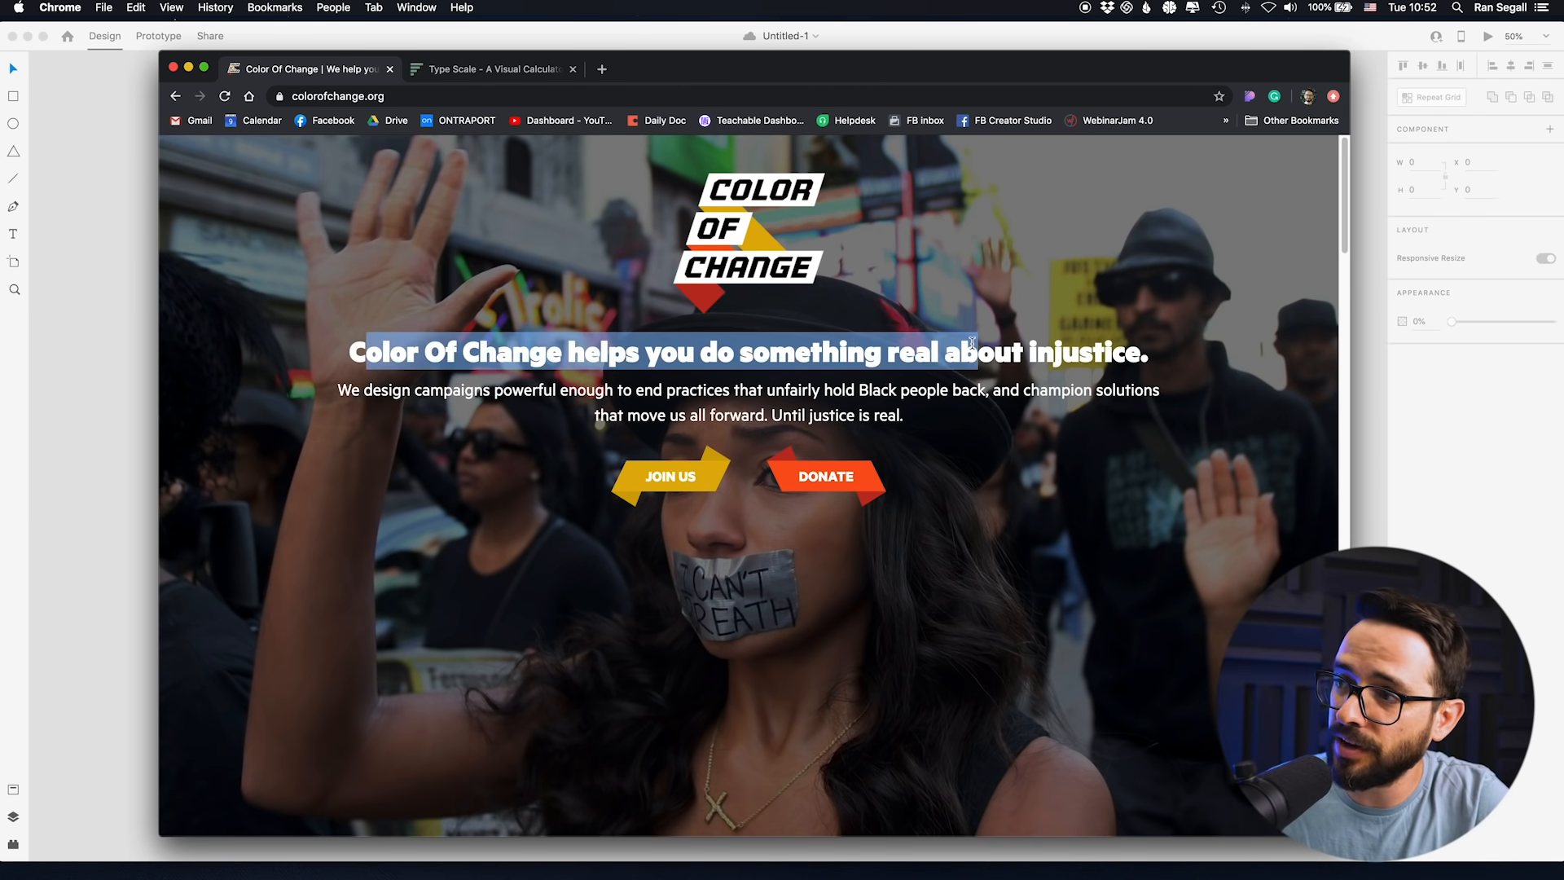
pyautogui.moveTo(350, 355); pyautogui.dragTo(1206, 367)
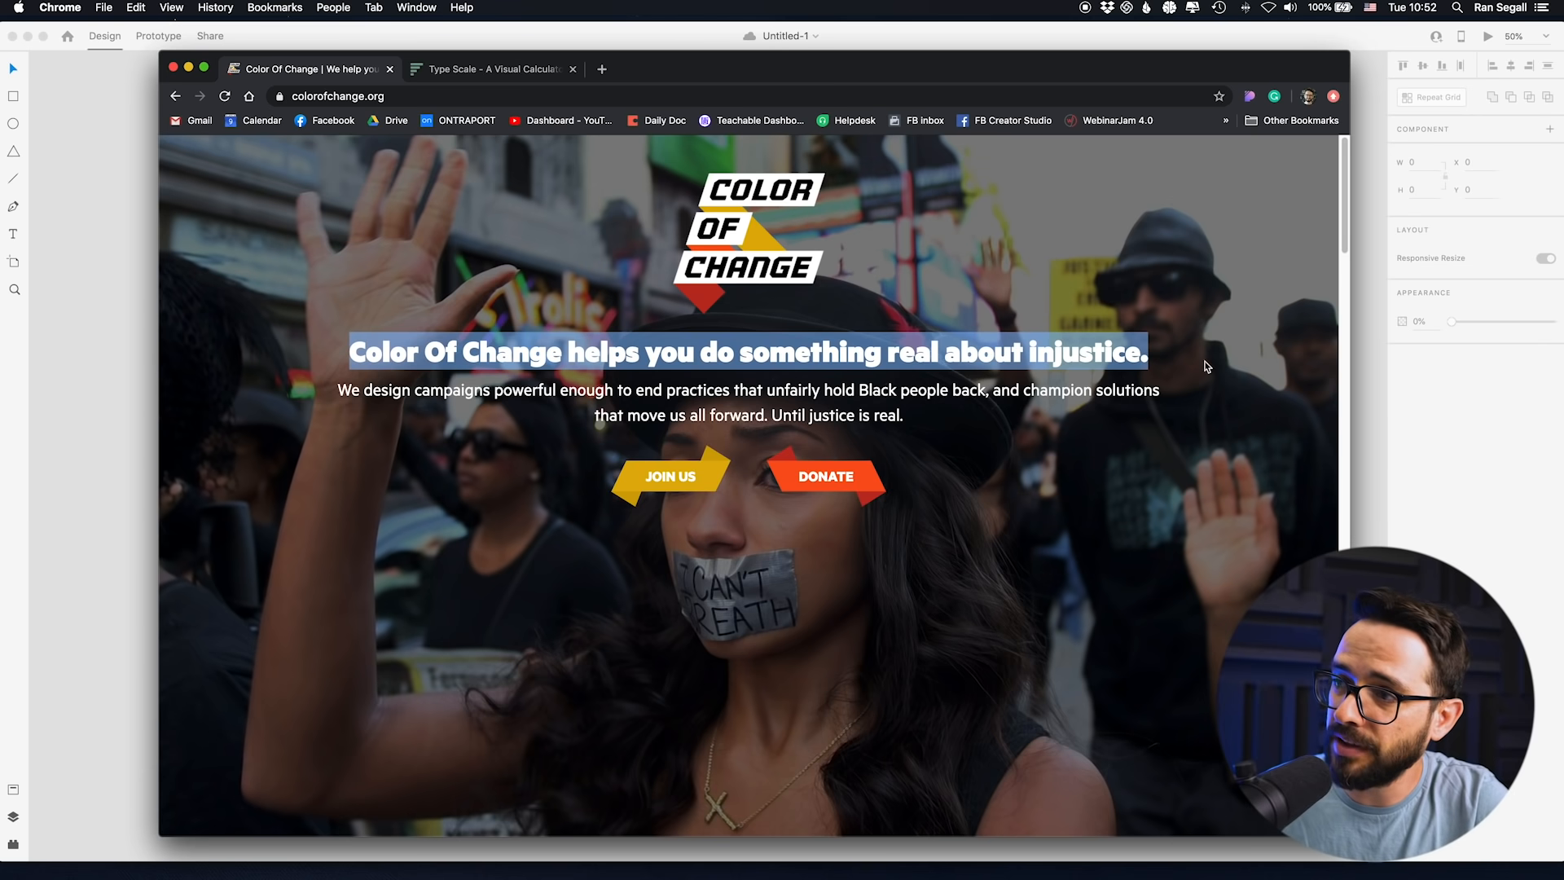
pyautogui.moveTo(354, 384); pyautogui.dragTo(957, 422)
pyautogui.scroll(-10, 491, 528)
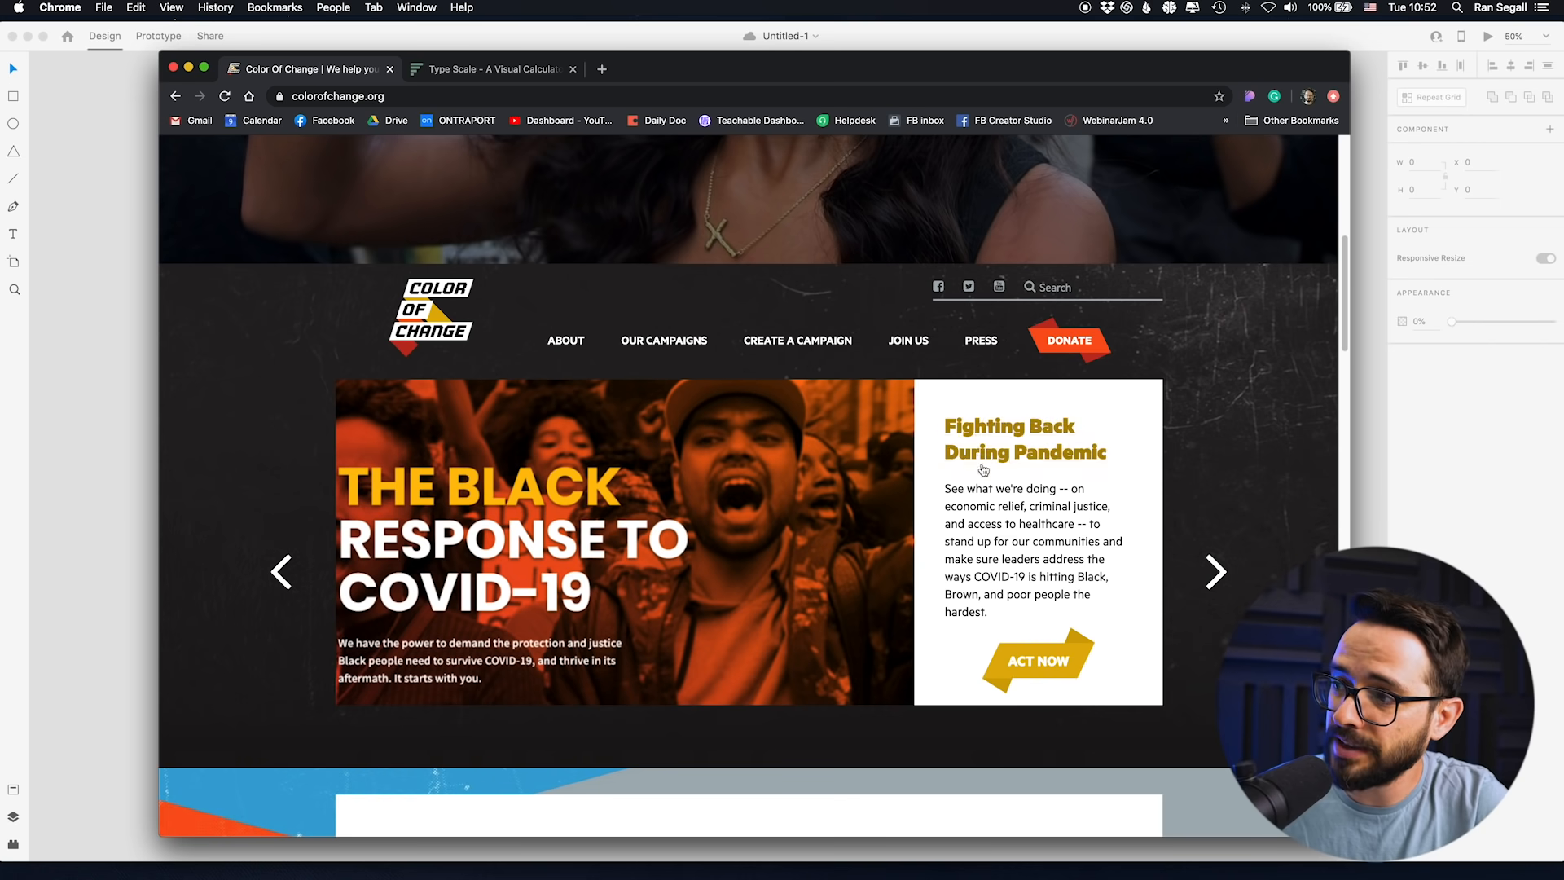
pyautogui.scroll(-3, 952, 498)
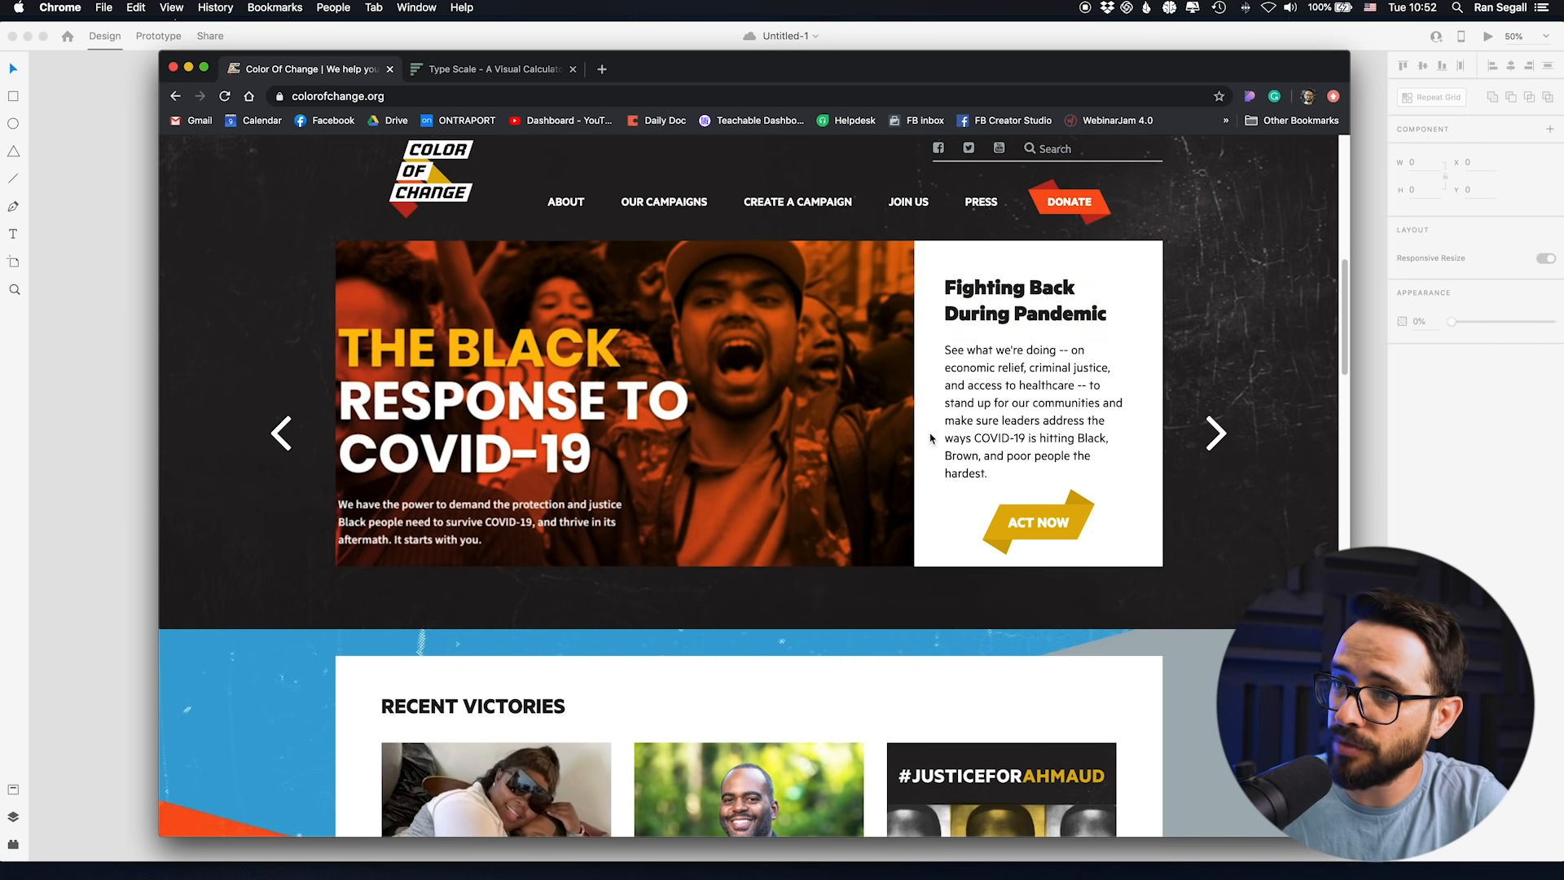
pyautogui.scroll(-10, 932, 439)
pyautogui.scroll(20, 839, 436)
# - Open the Type Scale page, pick the 1.250 — Major Third scale and inspect the pixel size of the largest text level
pyautogui.click(485, 71)
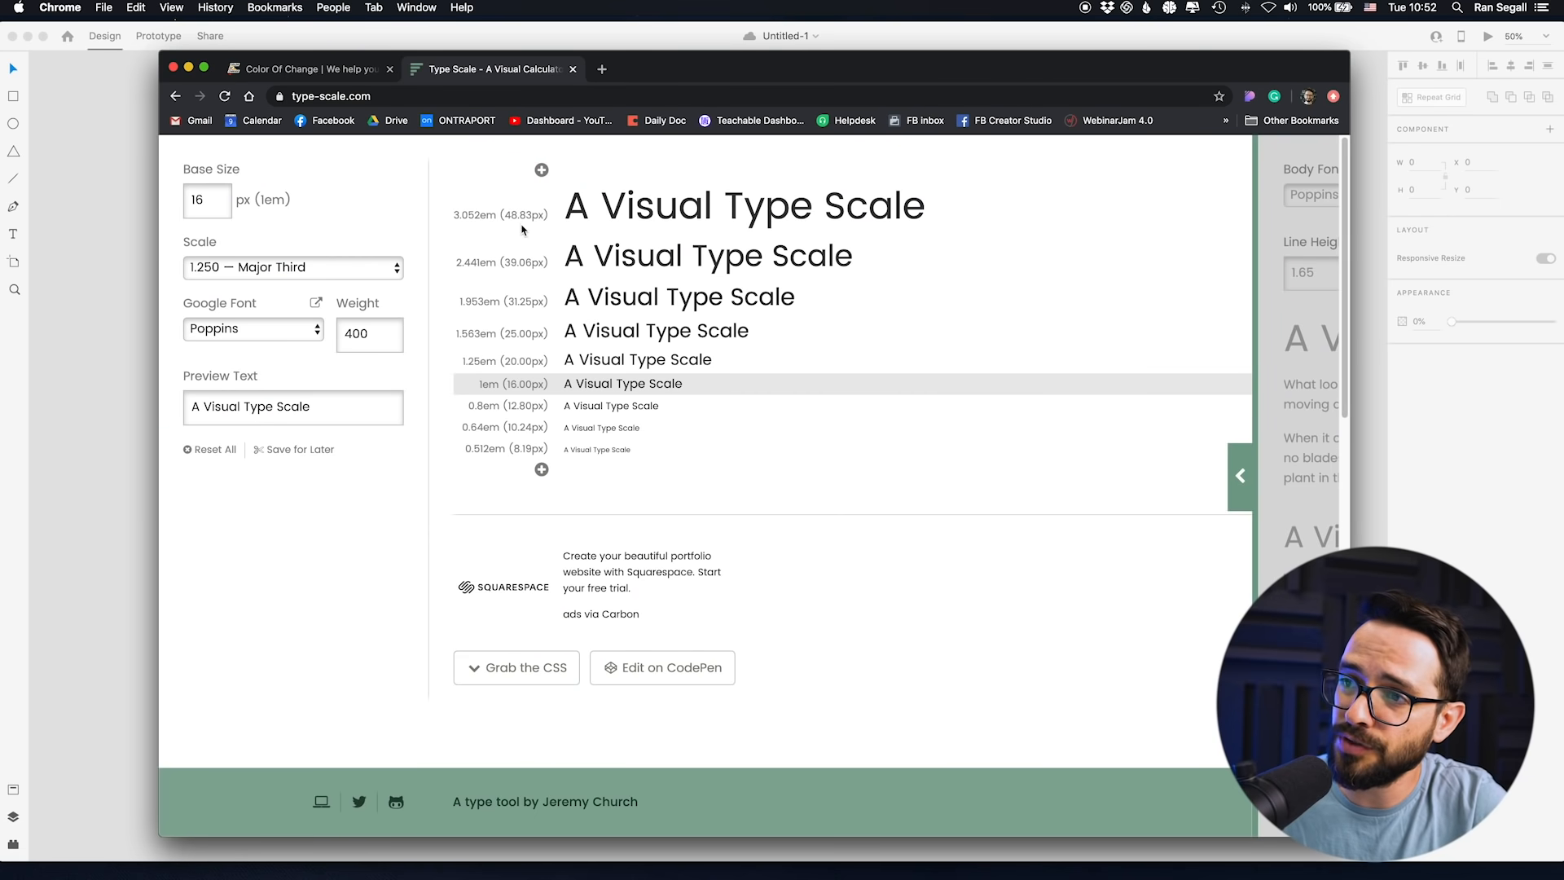
pyautogui.click(271, 277)
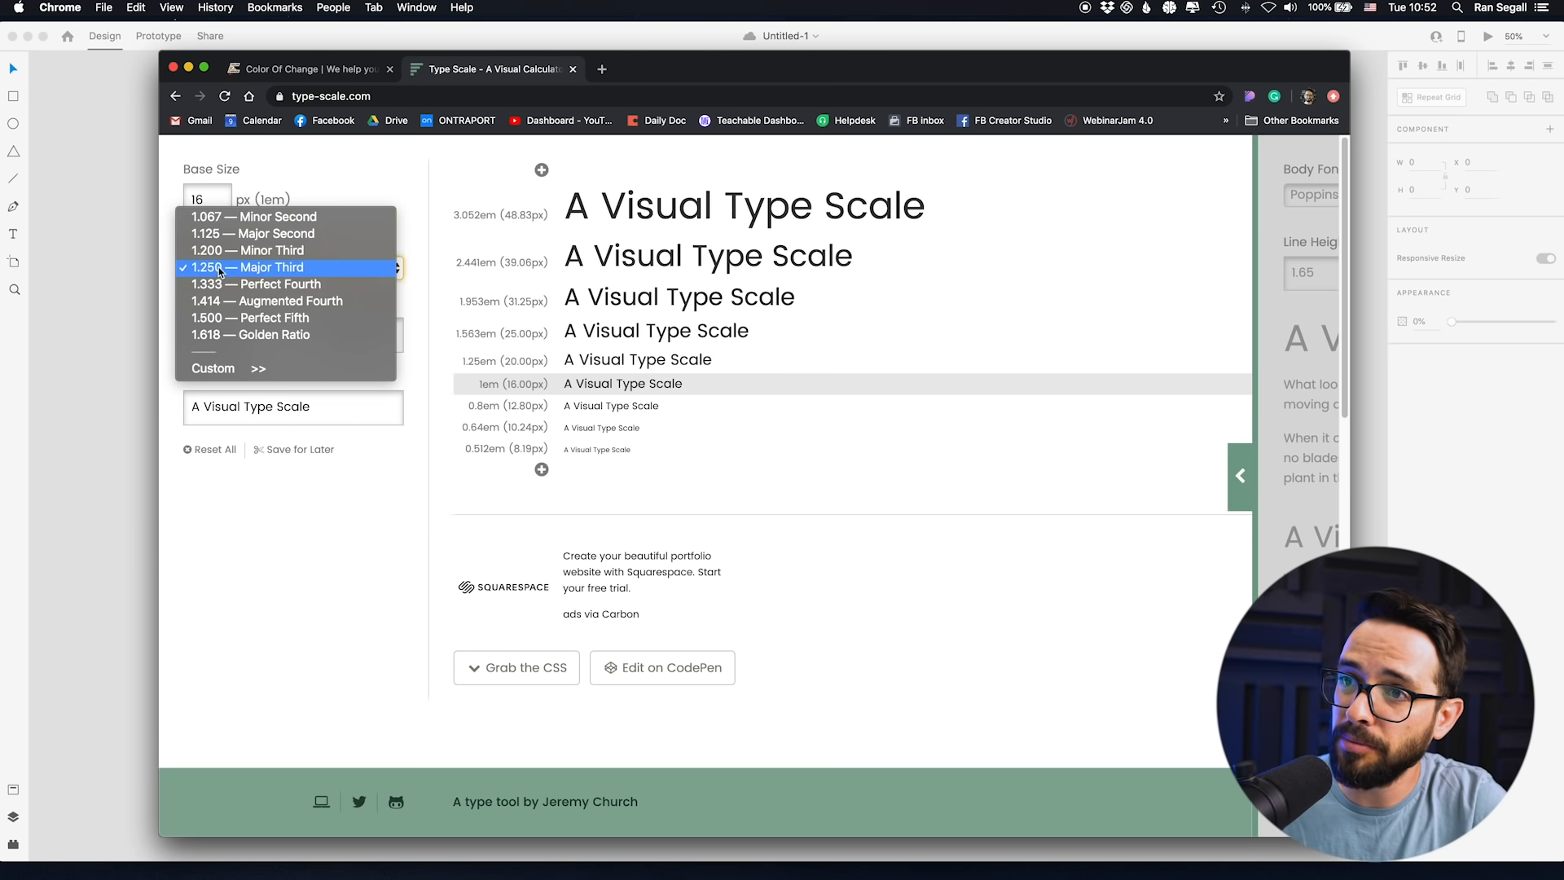
pyautogui.click(276, 268)
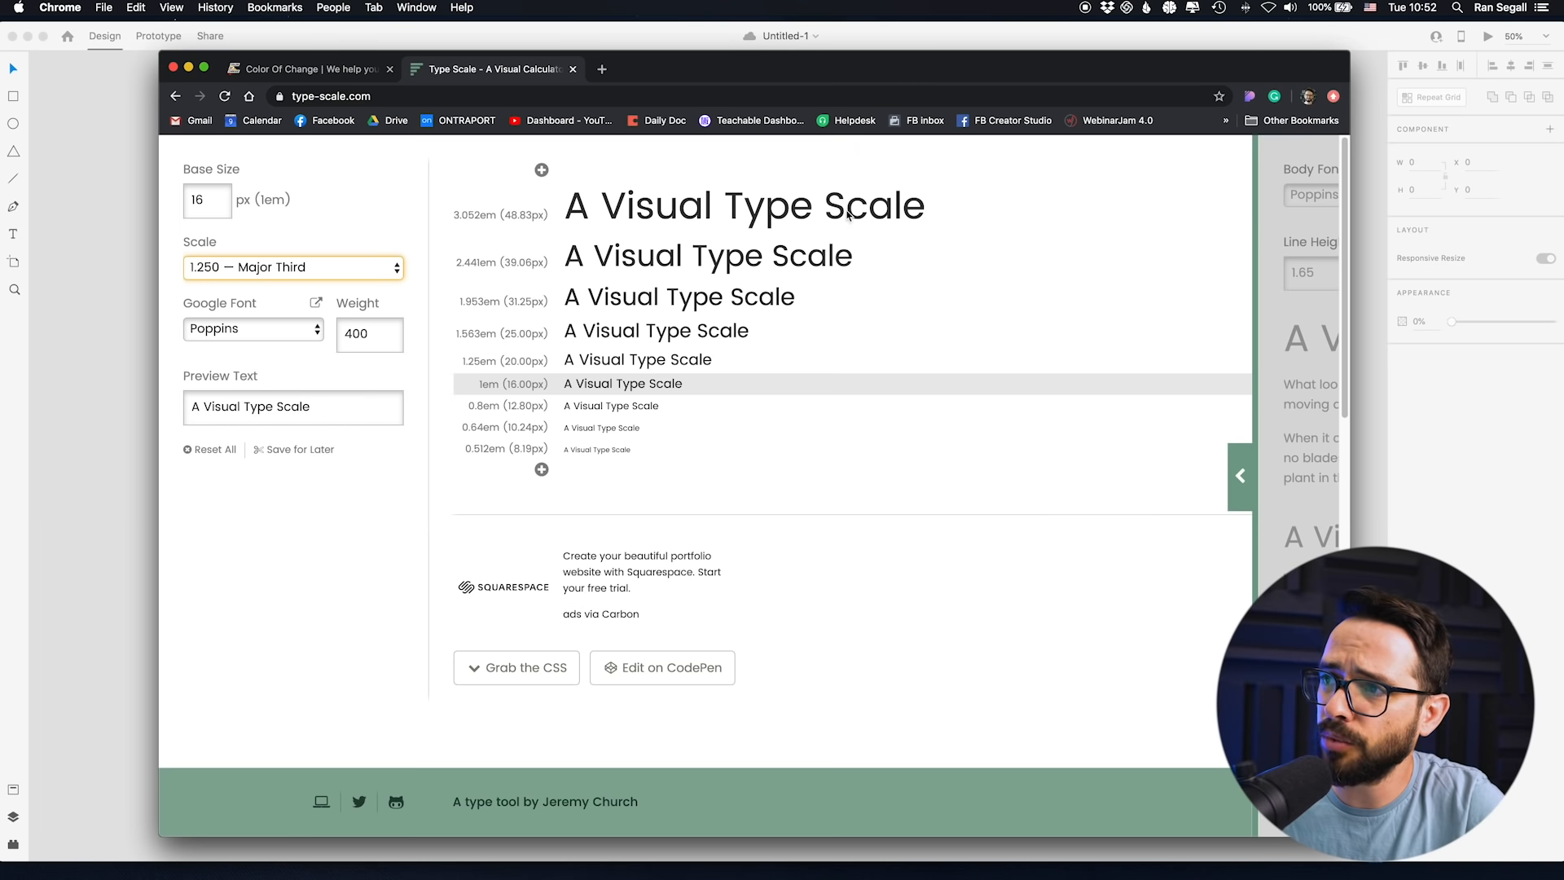
pyautogui.moveTo(970, 214); pyautogui.dragTo(548, 209)
pyautogui.click(642, 208)
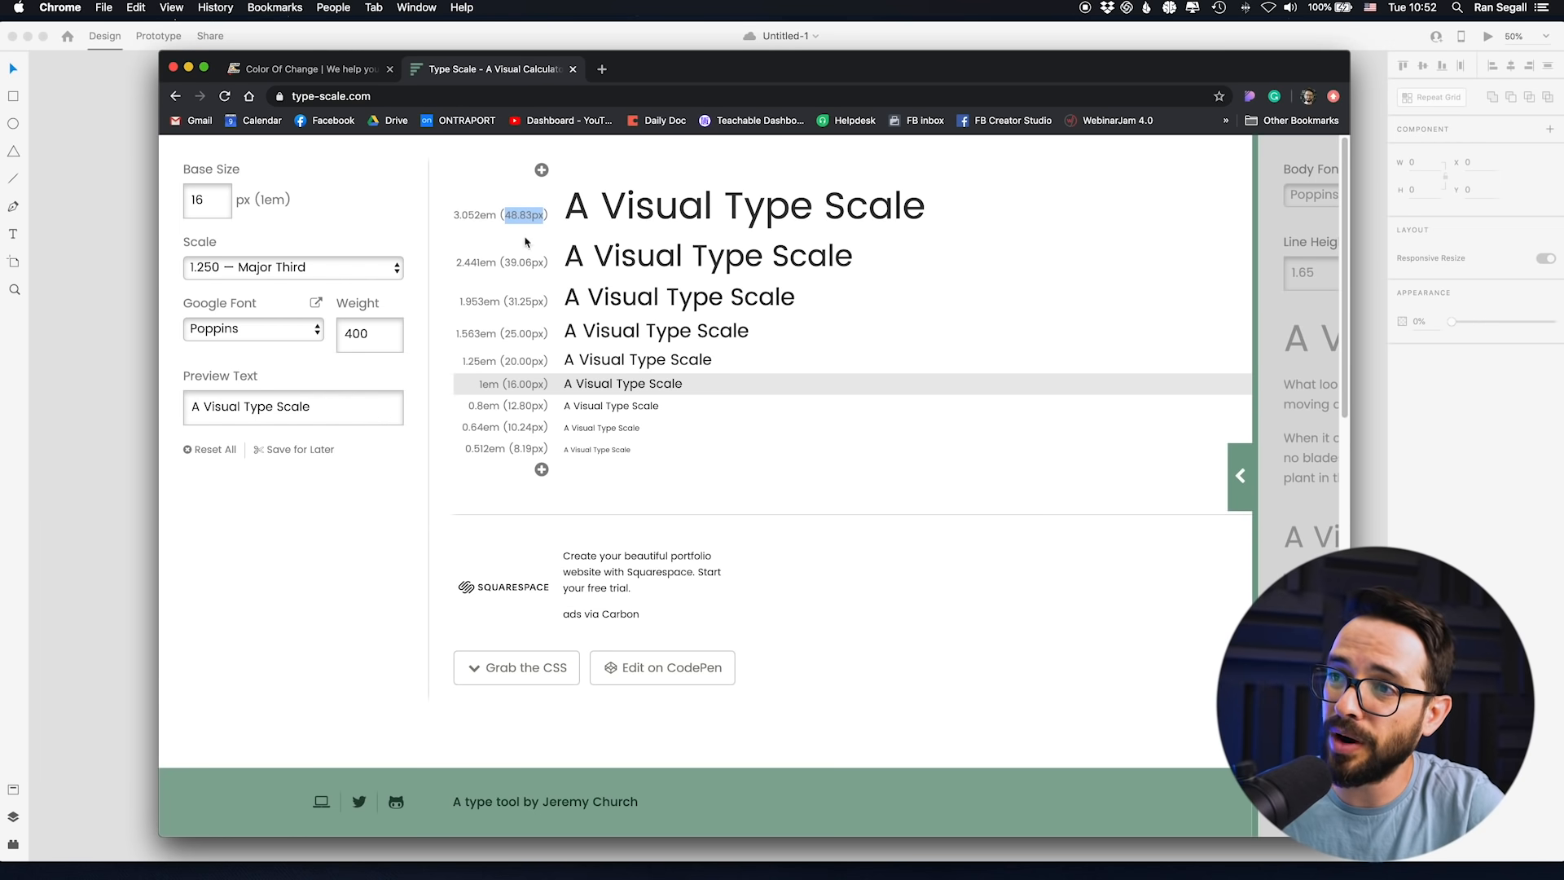
# - Switch to Adobe XD and add the text "This is my Big title H1" in Poppins Regular 50, placed at about X 316, Y 348
pyautogui.click(82, 340)
pyautogui.click(14, 235)
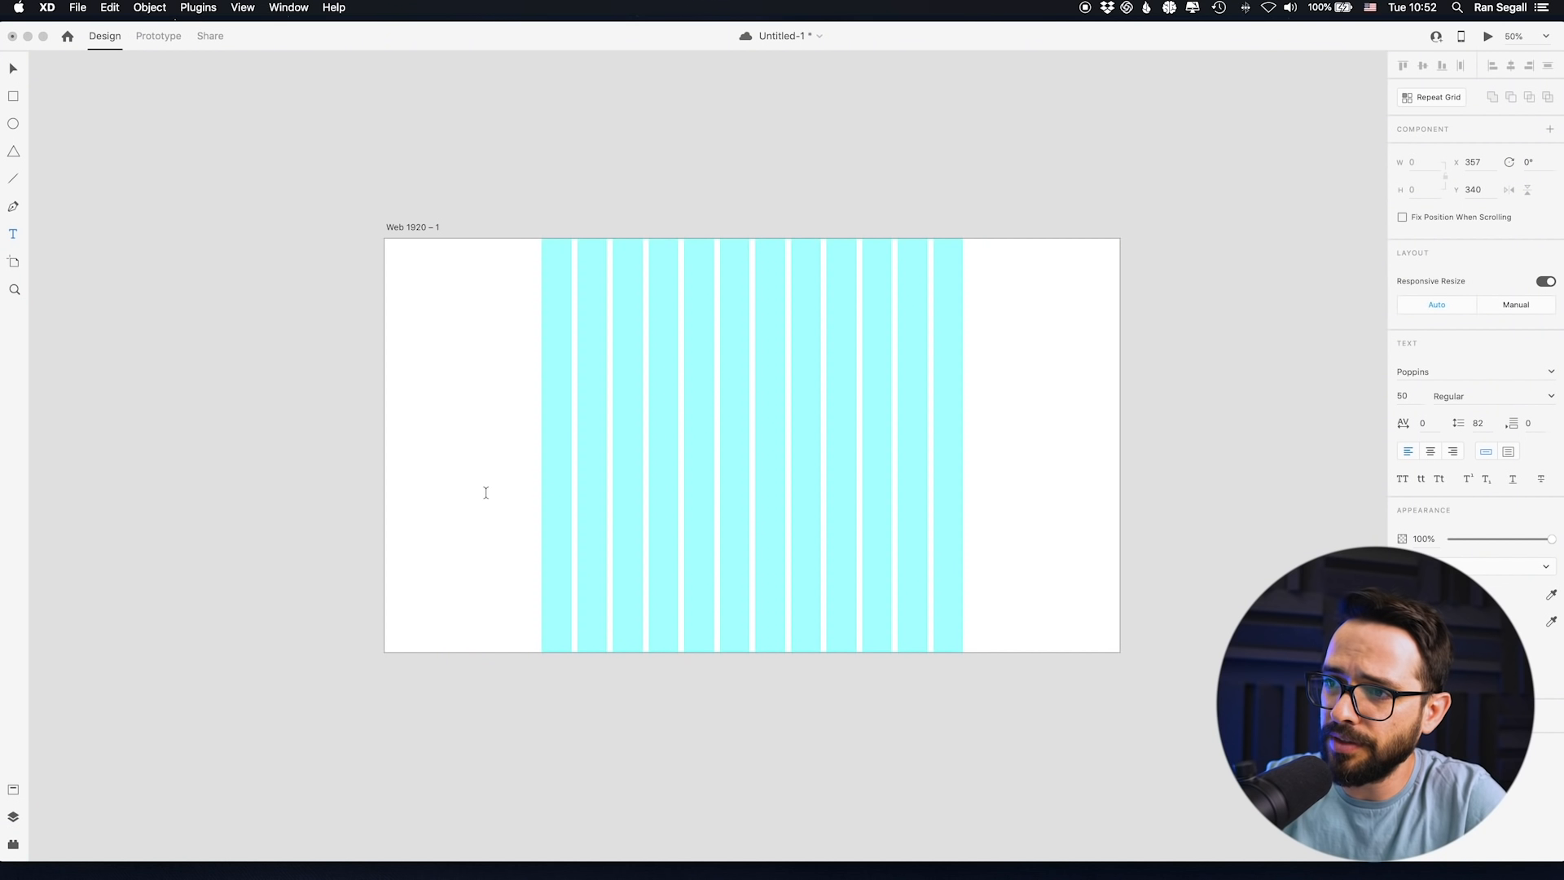
pyautogui.click(522, 363)
pyautogui.write('This is my B')
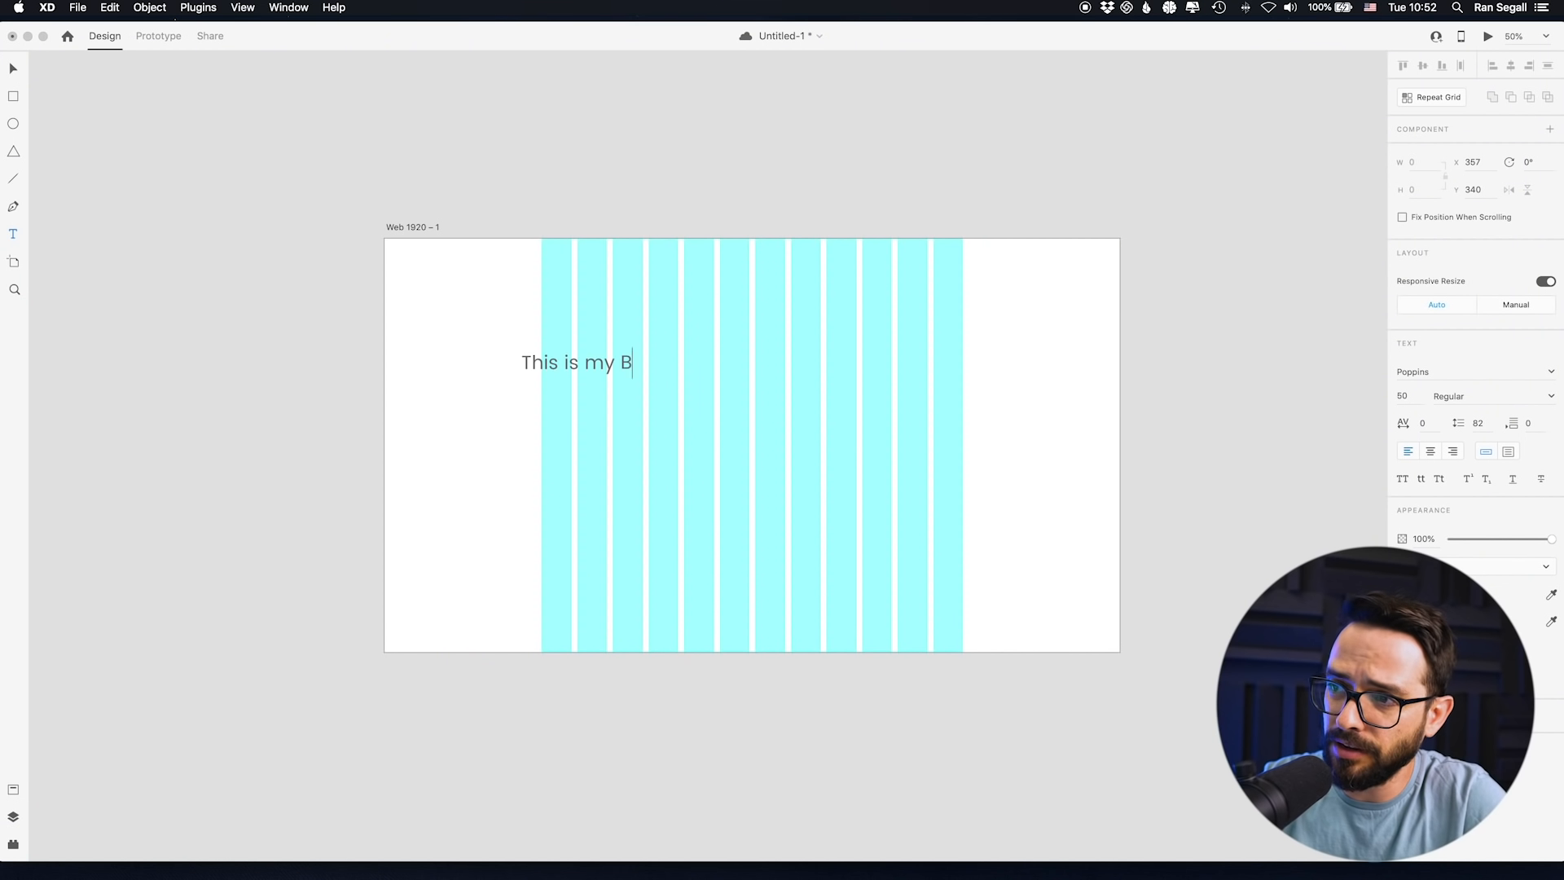
pyautogui.write('ig title H!')
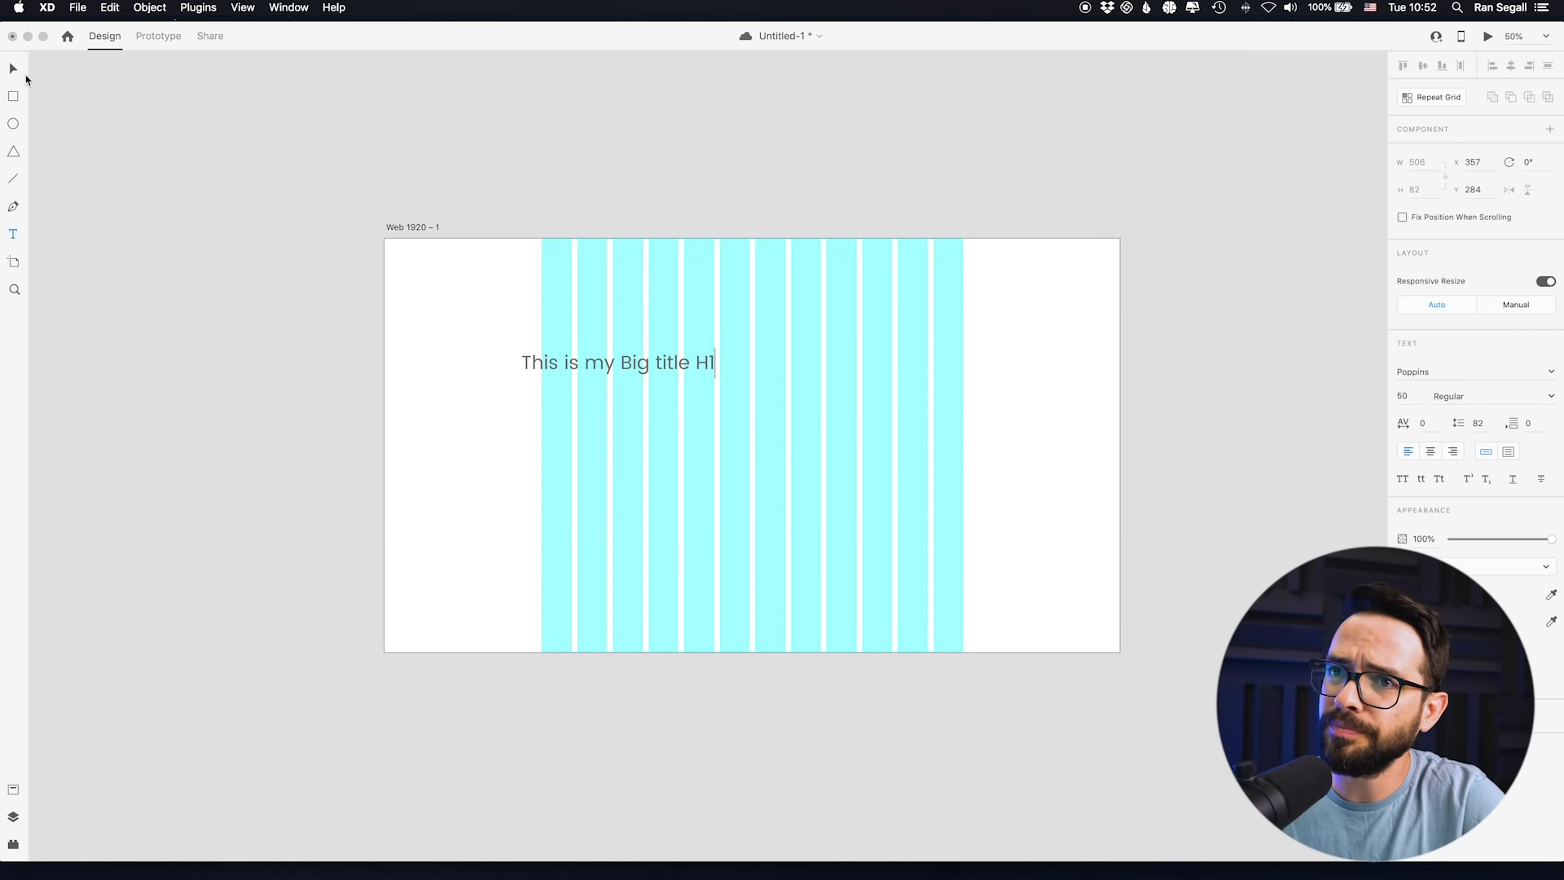
pyautogui.press('Escape')
pyautogui.moveTo(589, 368); pyautogui.dragTo(573, 394)
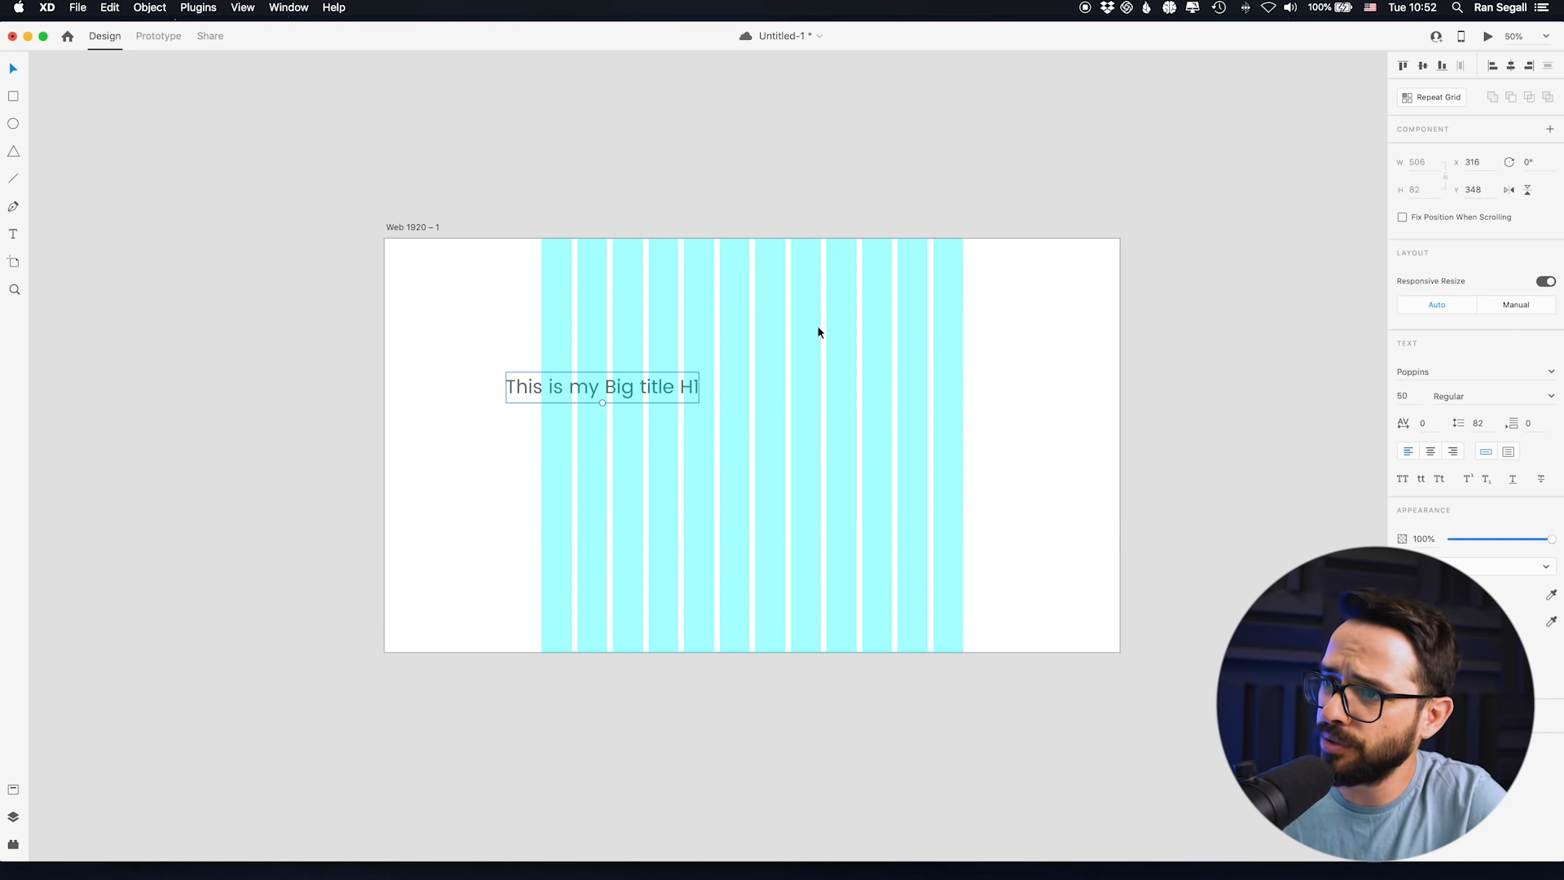
# - Save the title's formatting as a character style in the document assets and name it H1
pyautogui.rightClick(515, 385)
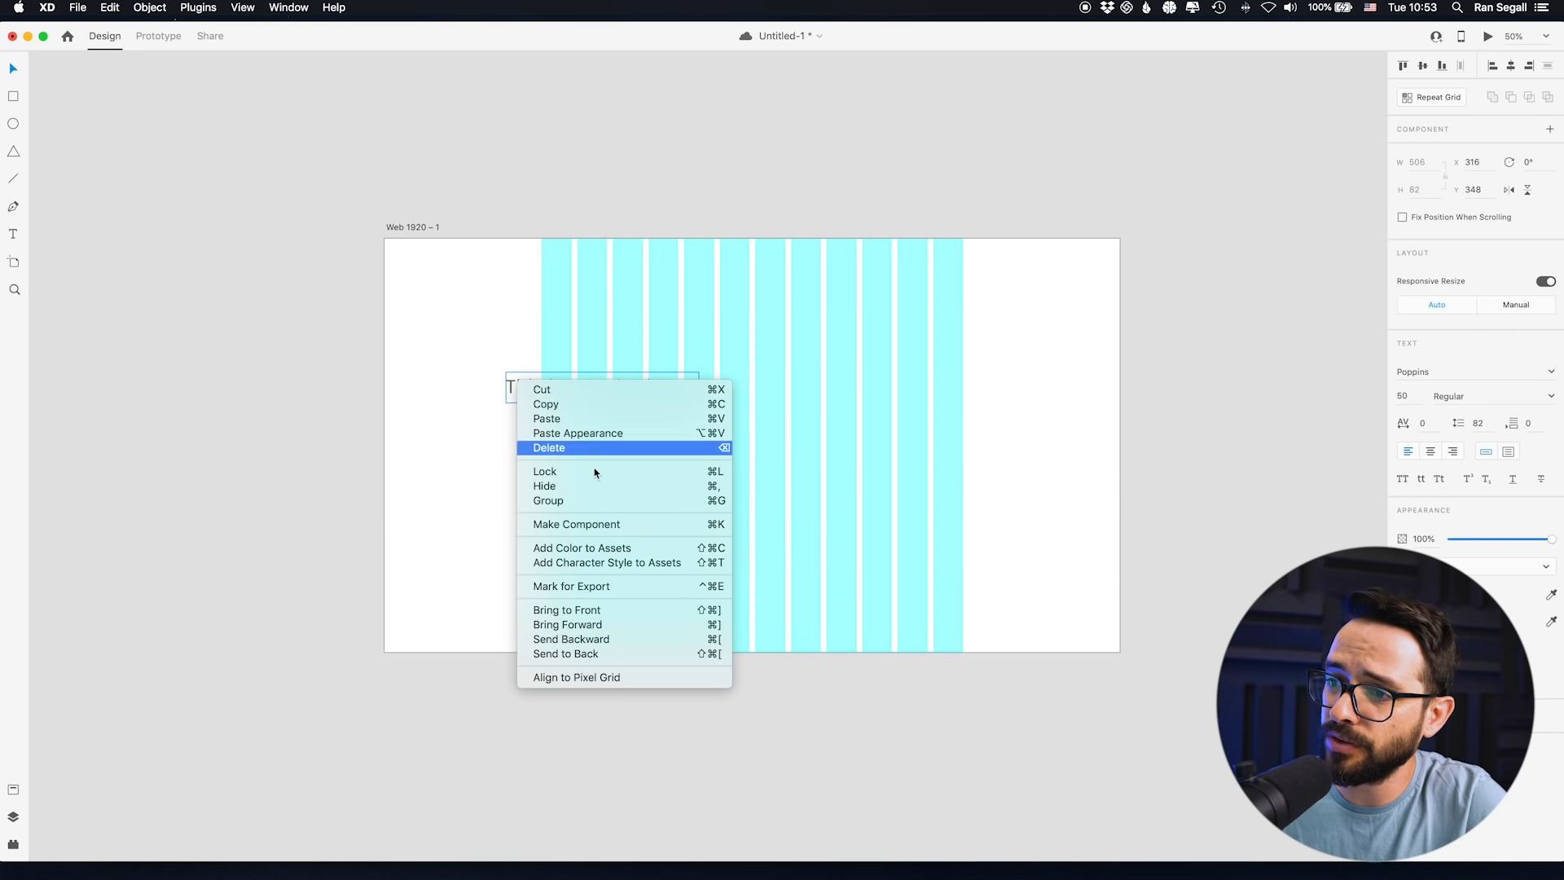
pyautogui.click(625, 563)
pyautogui.click(13, 790)
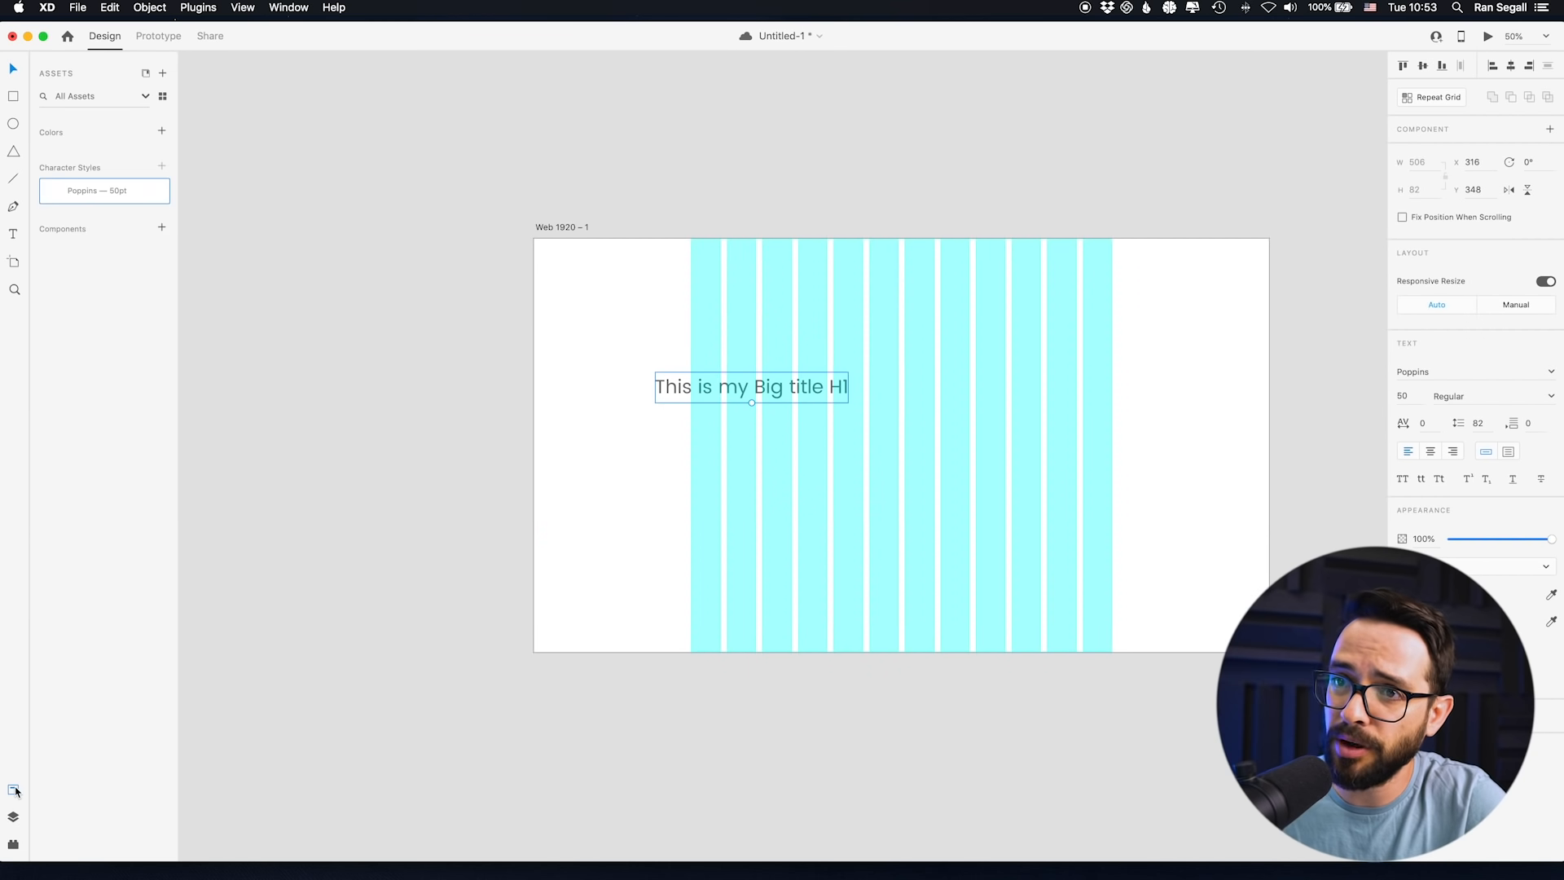
pyautogui.doubleClick(88, 193)
pyautogui.write('H1')
pyautogui.press('Return')
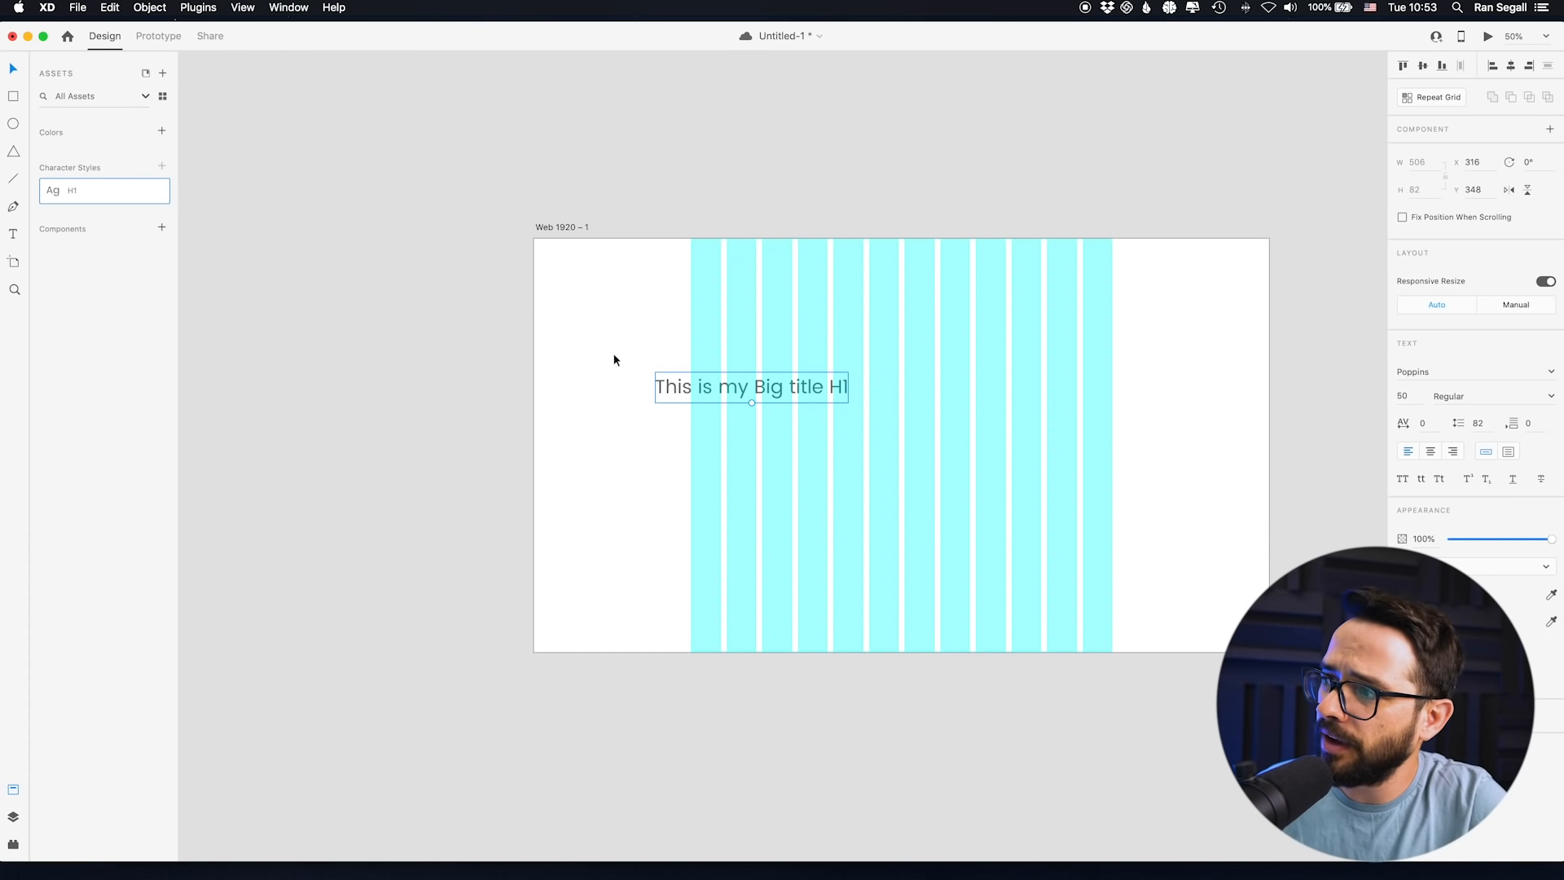
# - Switch to the browser and examine the text colour of the hero headline on the Color Of Change page
pyautogui.rightClick(61, 192)
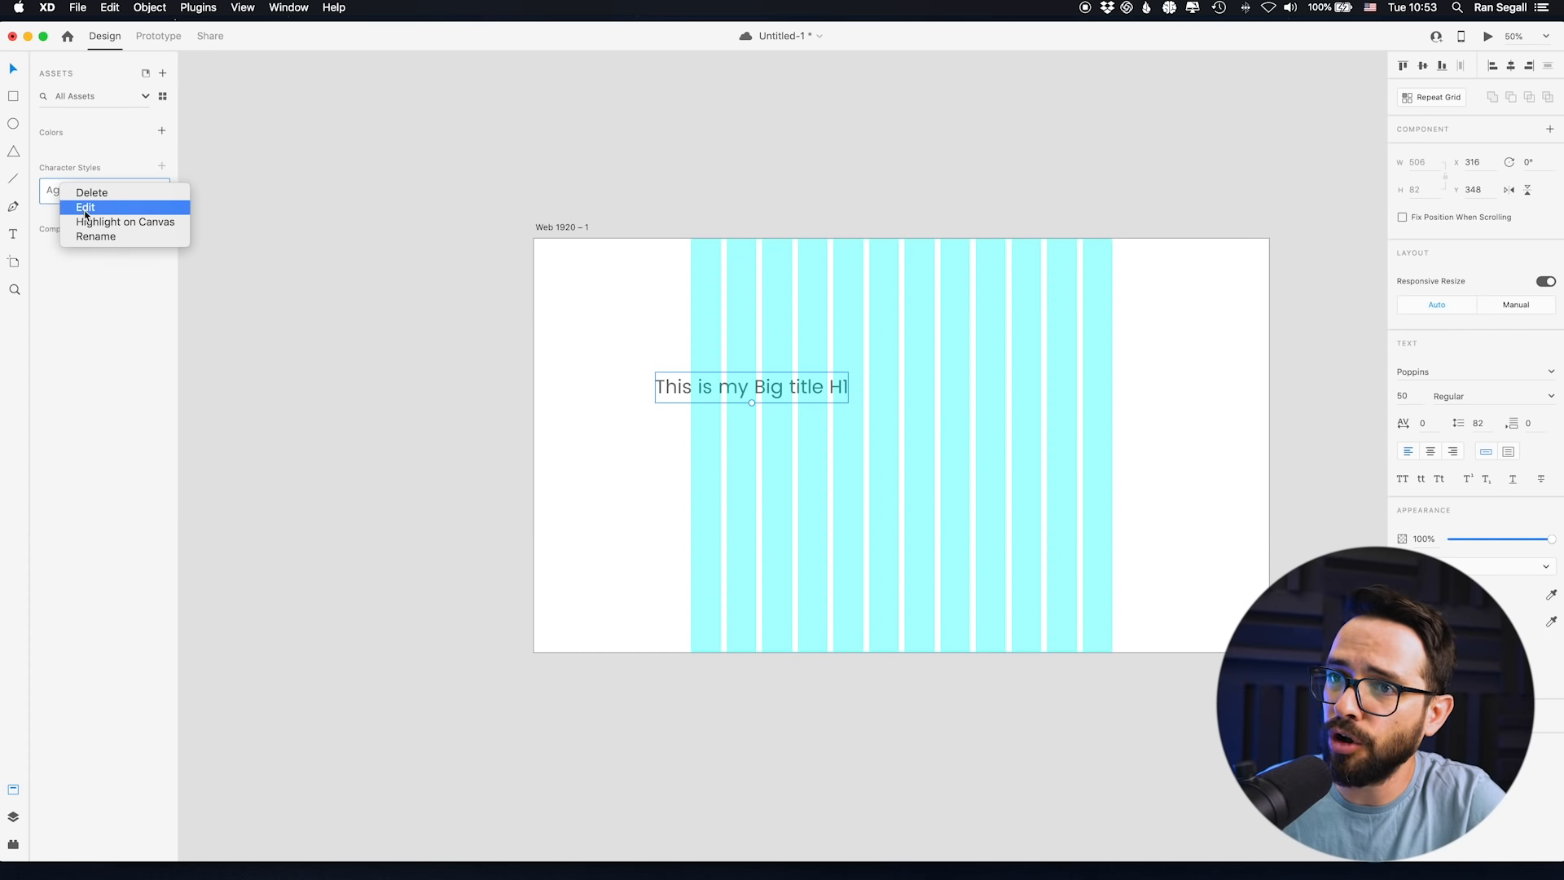
pyautogui.press('Escape')
pyautogui.press('super+Tab')
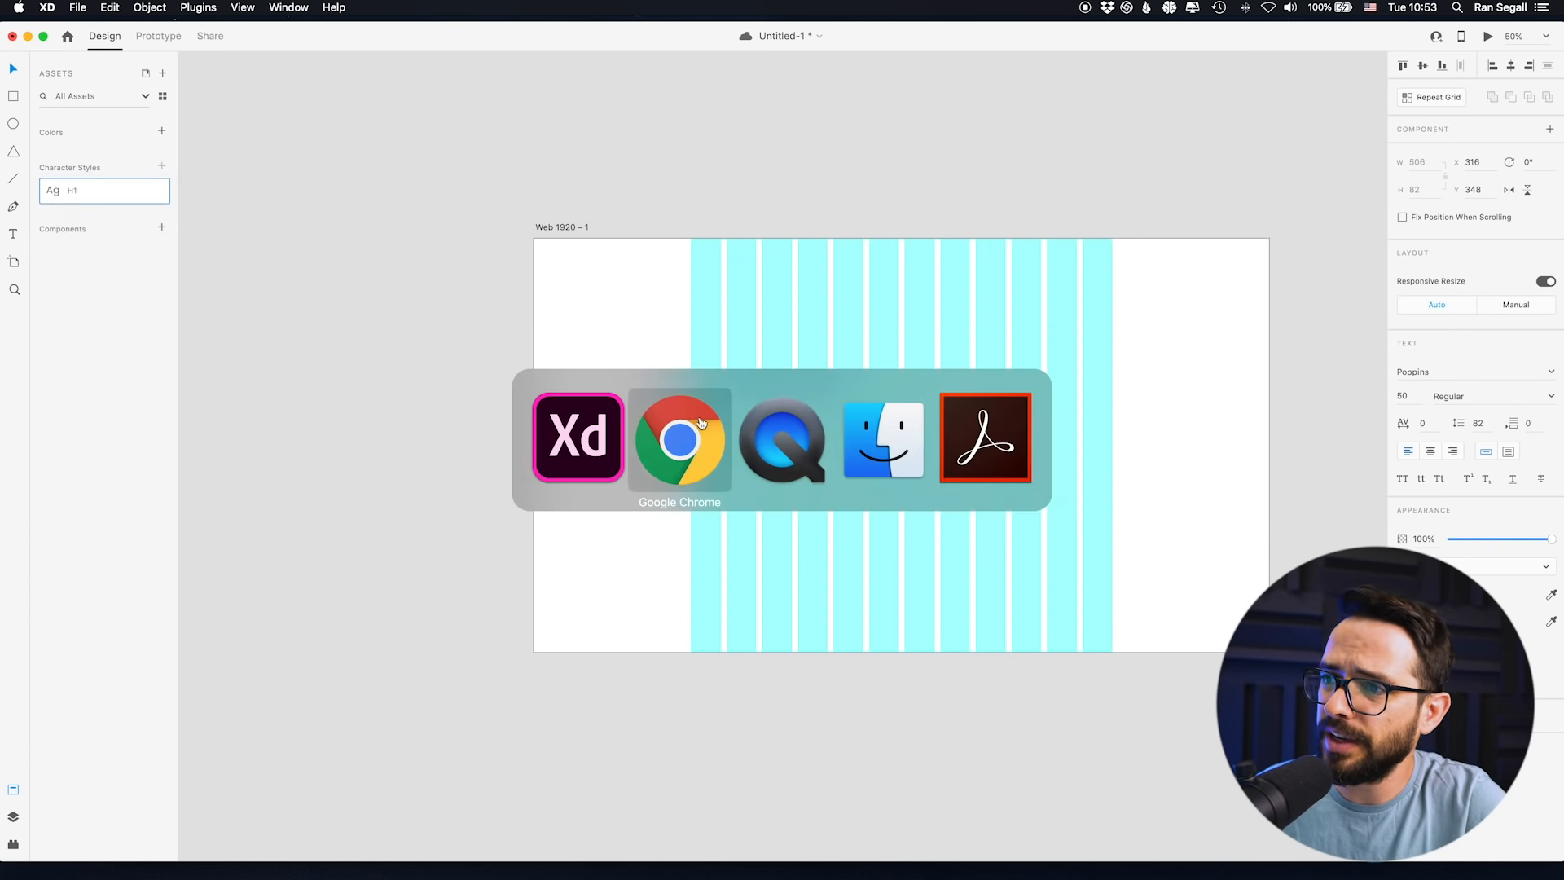
pyautogui.click(368, 70)
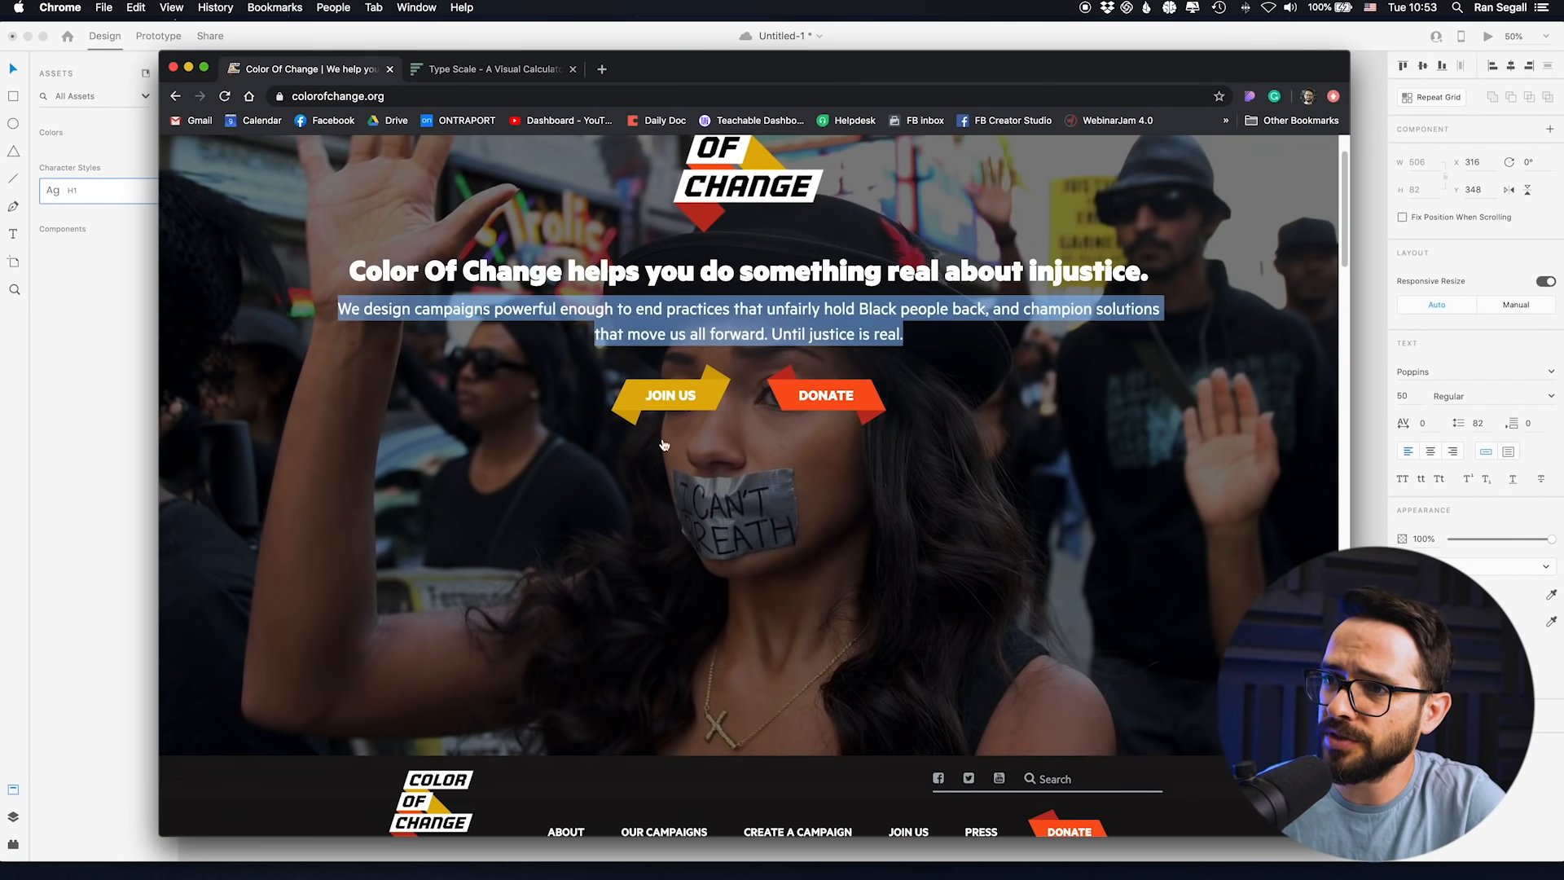
pyautogui.click(365, 293)
# - Return to Adobe XD and edit the H1 character style, setting its colour to white
pyautogui.press('super+Tab')
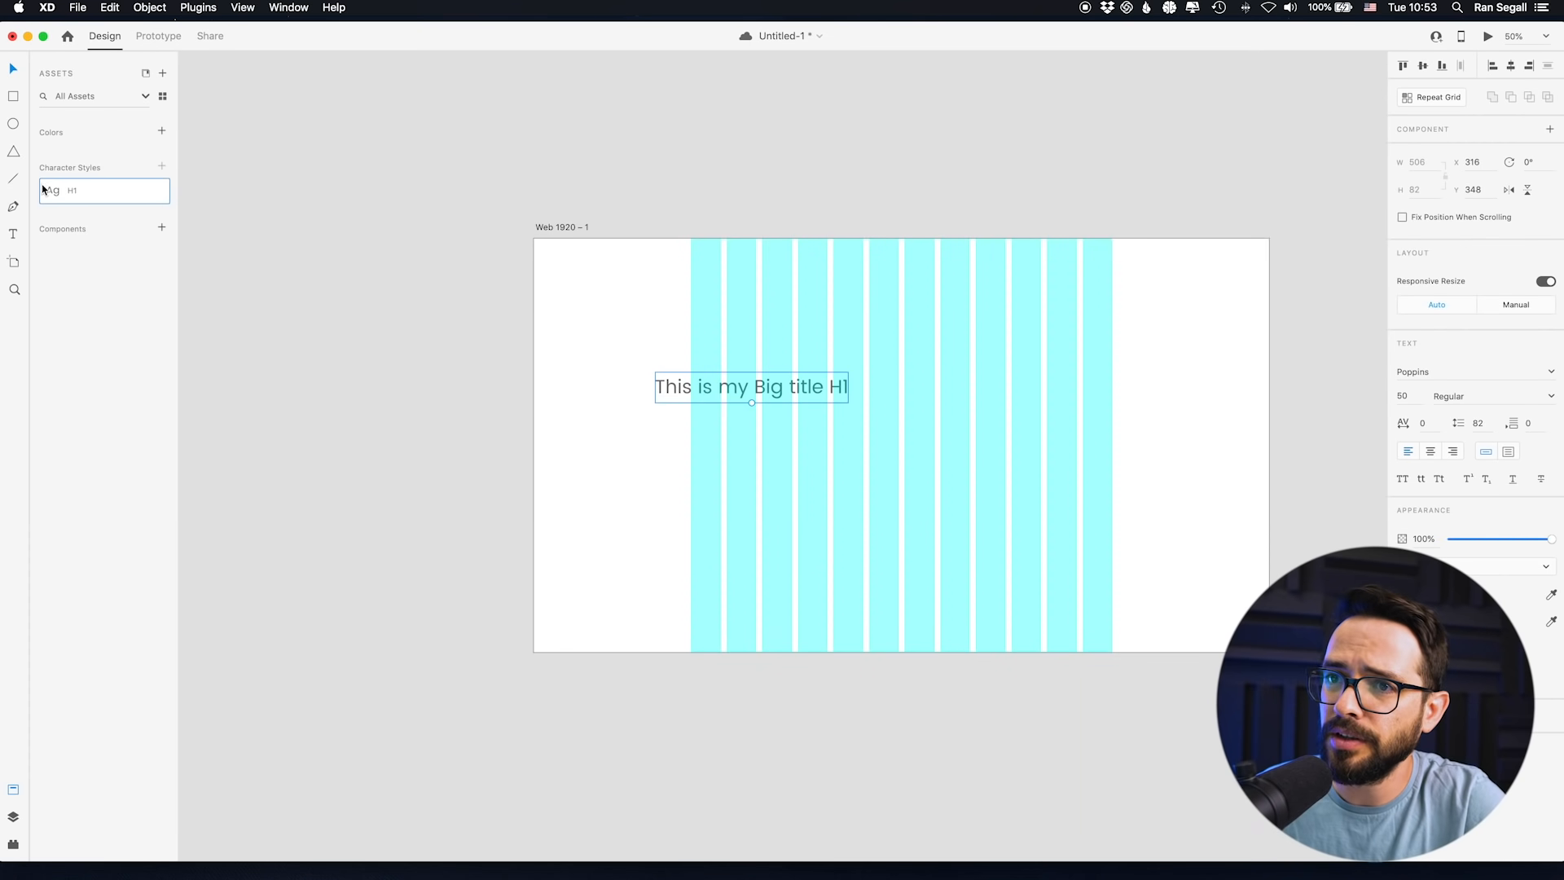
pyautogui.rightClick(43, 189)
pyautogui.click(63, 206)
pyautogui.moveTo(68, 184); pyautogui.dragTo(18, 123)
pyautogui.click(45, 175)
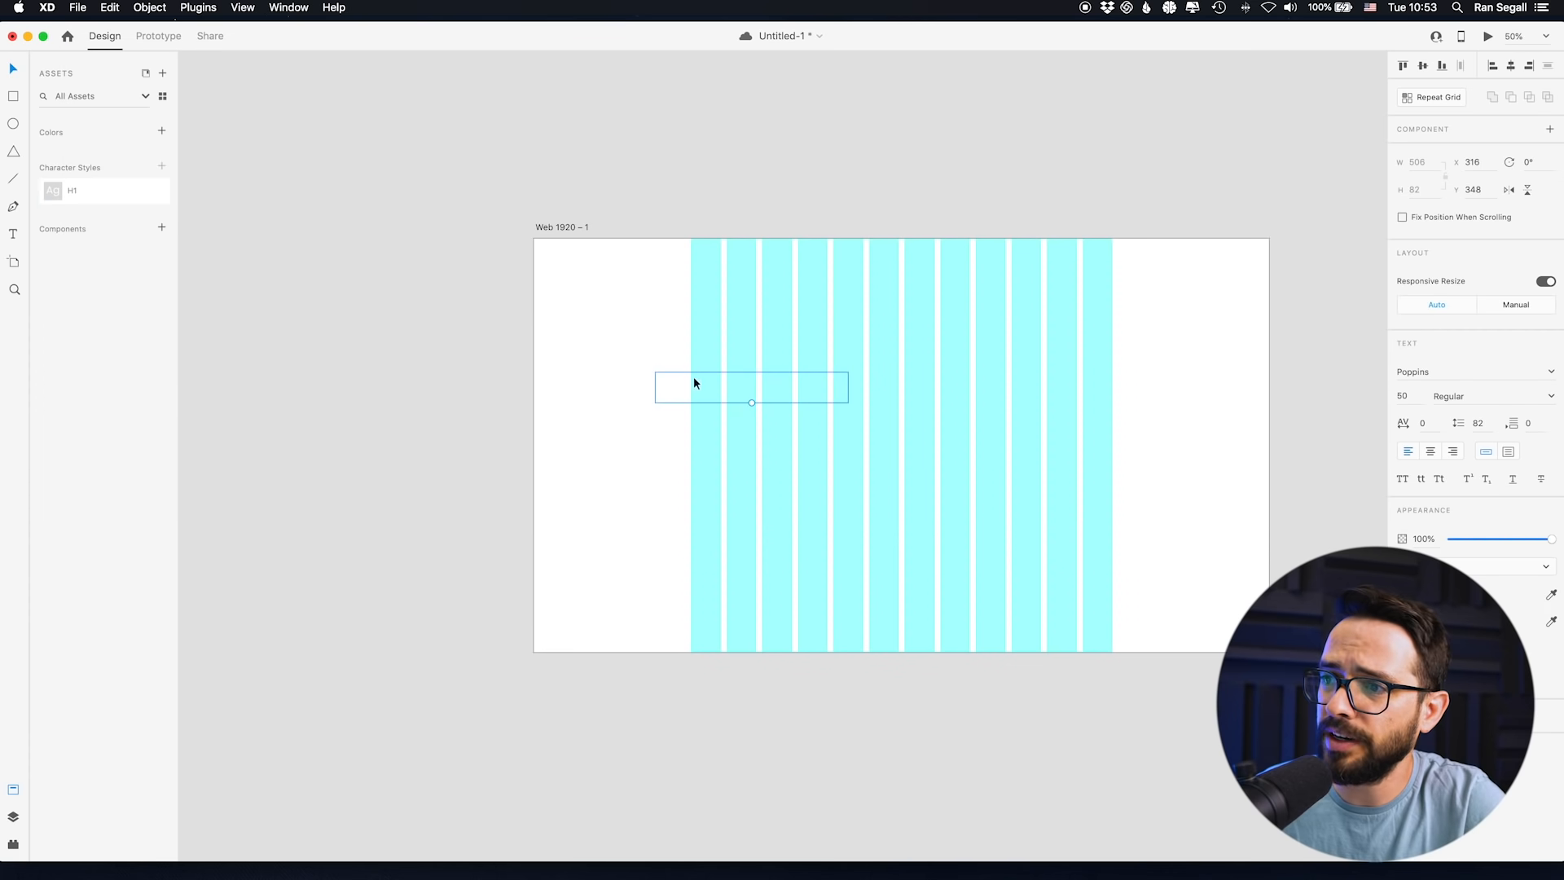
# - Move the big H1 title off the artboard onto the pasteboard and delete it
pyautogui.moveTo(672, 392); pyautogui.dragTo(336, 243)
pyautogui.moveTo(336, 303); pyautogui.dragTo(464, 321)
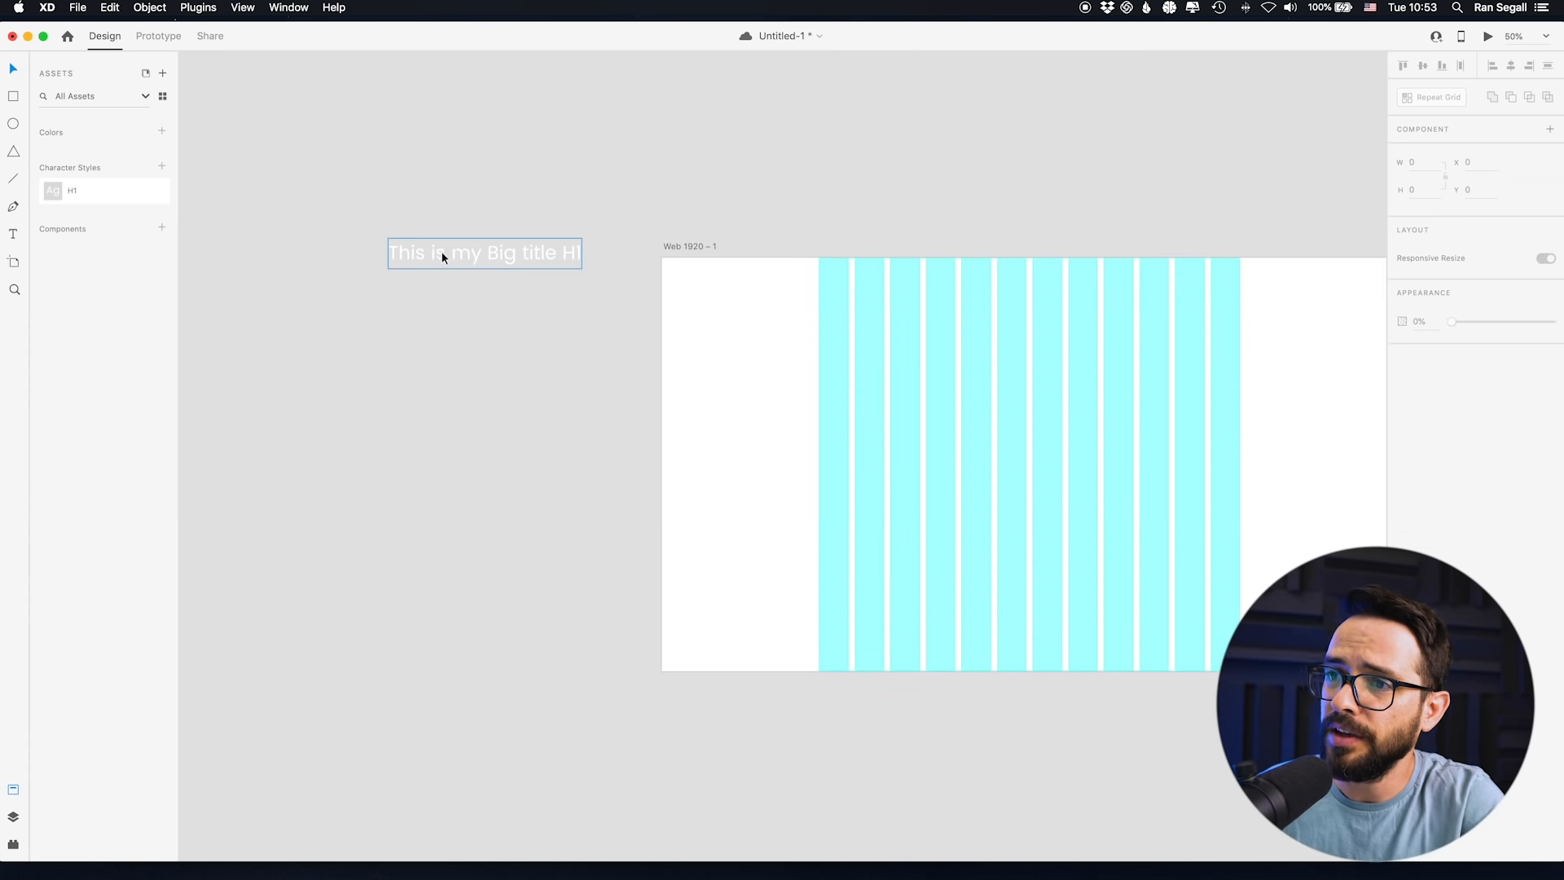
pyautogui.click(452, 282)
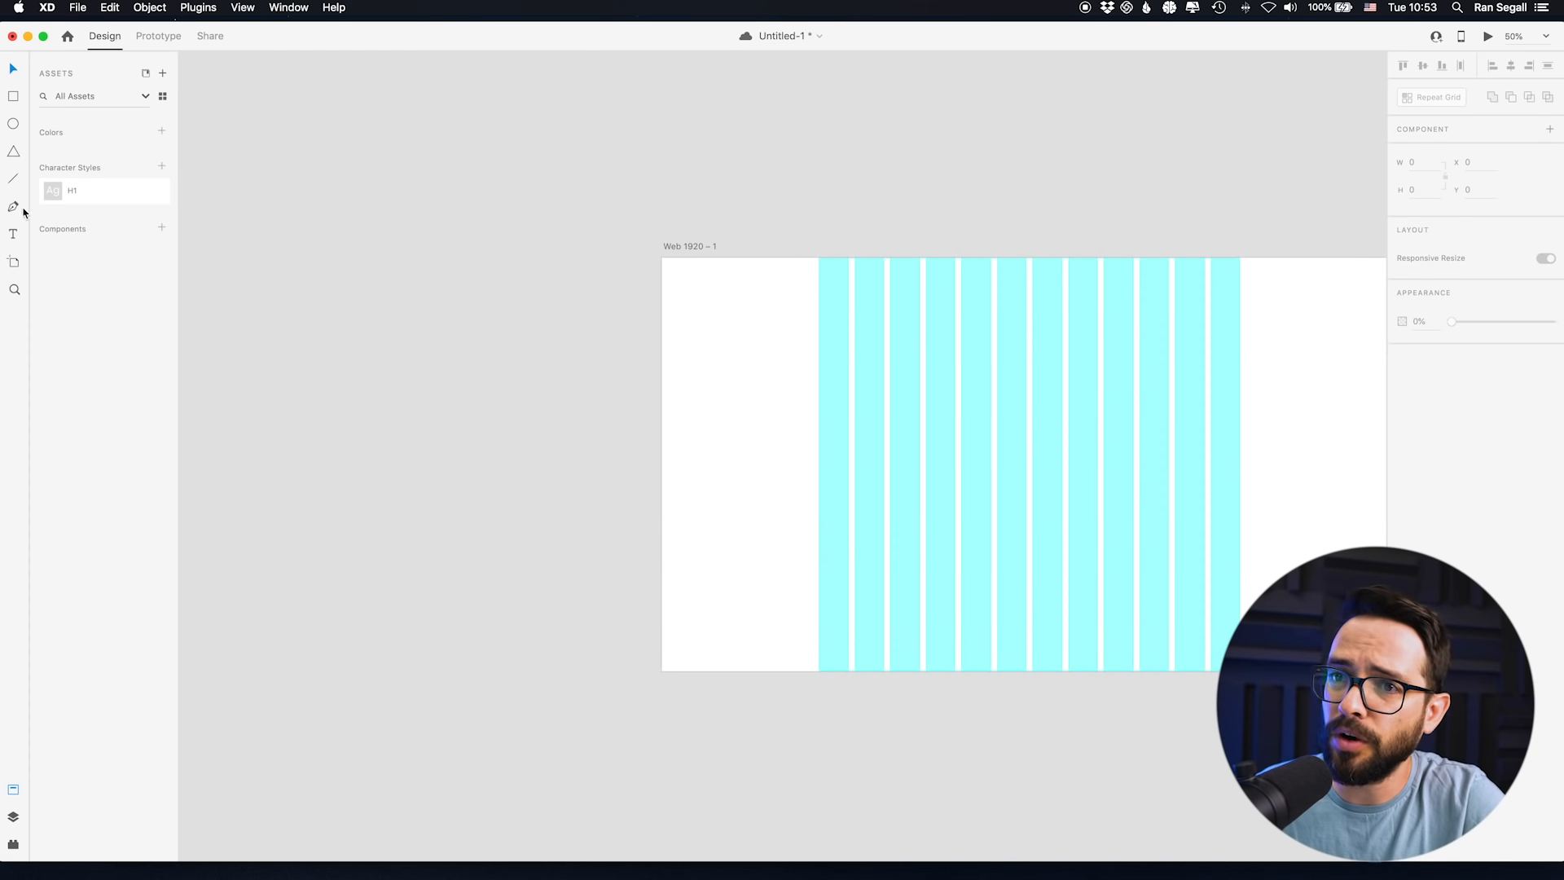
# - Switch to the Type Scale page and inspect the second and third largest text levels and the third level's pixel size
pyautogui.click(377, 216)
pyautogui.press('super+Tab')
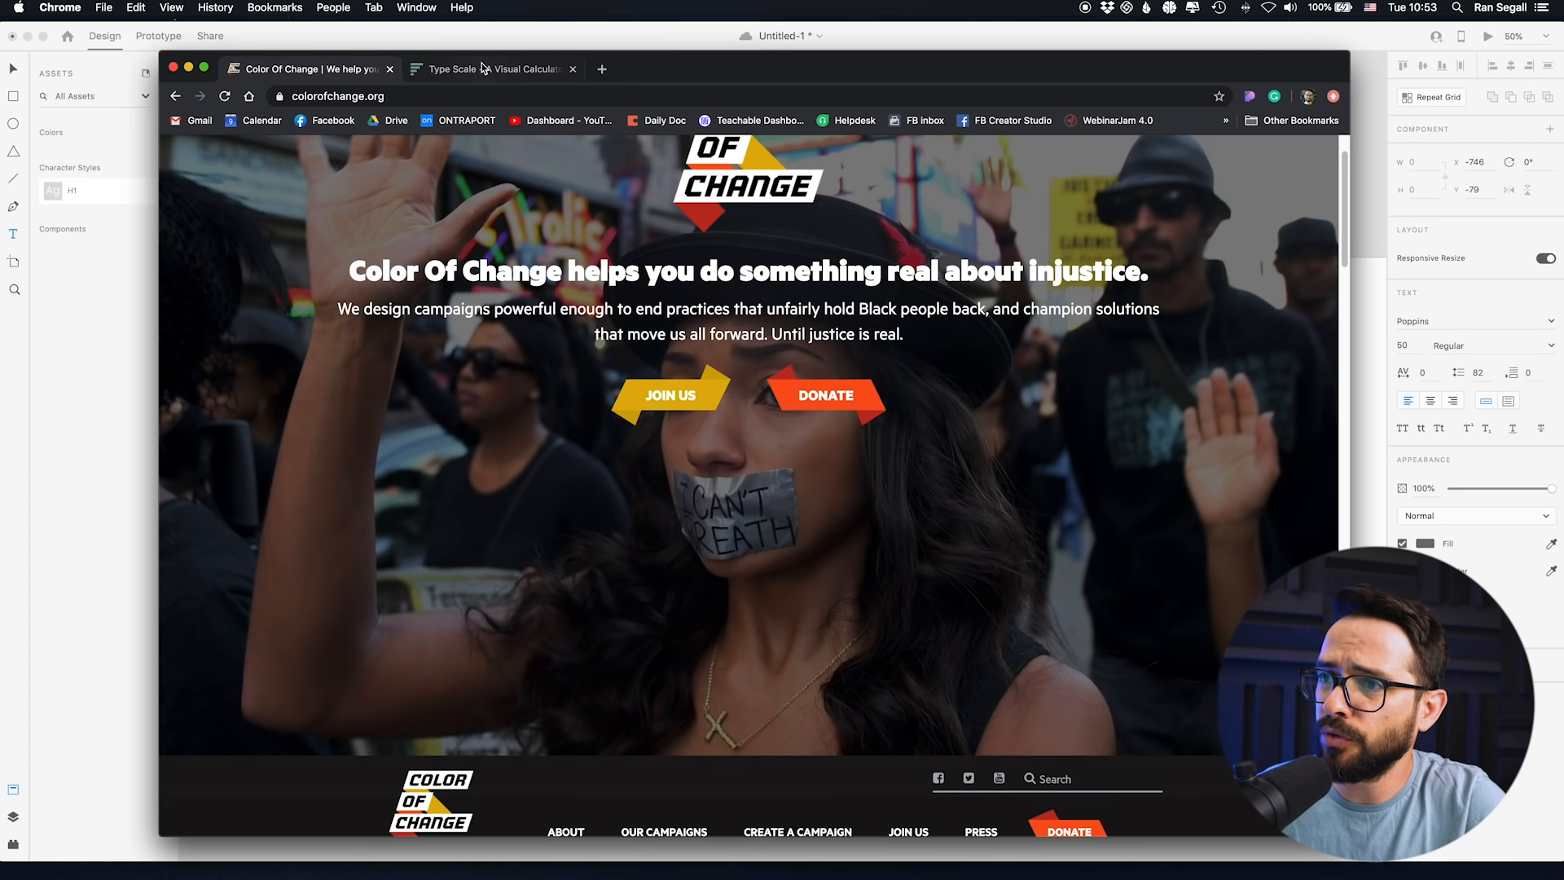
pyautogui.click(483, 68)
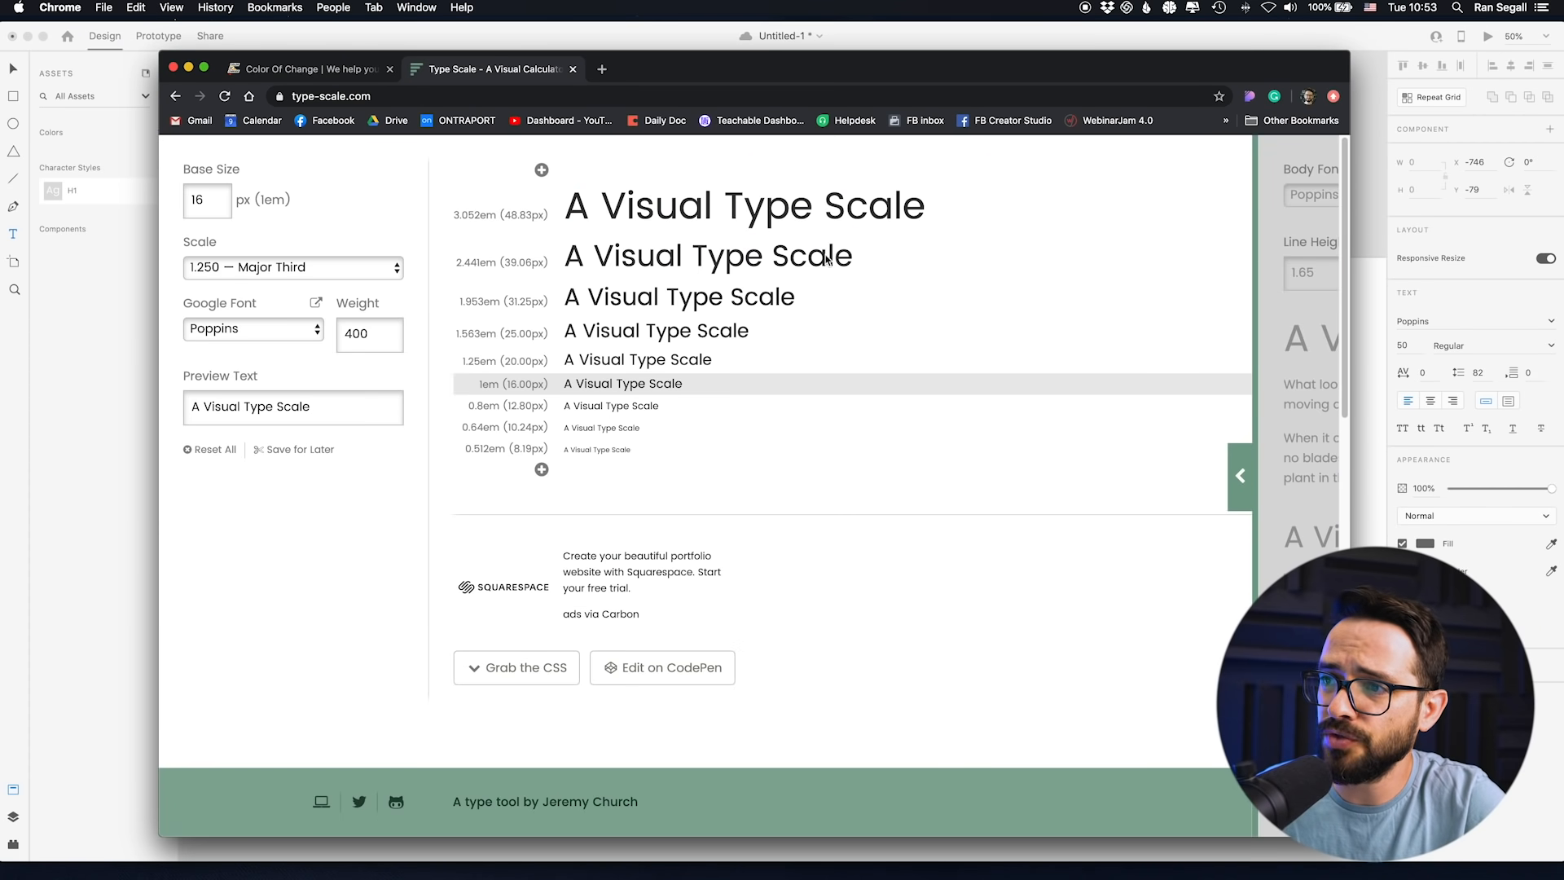
pyautogui.moveTo(853, 259); pyautogui.dragTo(622, 259)
pyautogui.moveTo(815, 300); pyautogui.dragTo(552, 298)
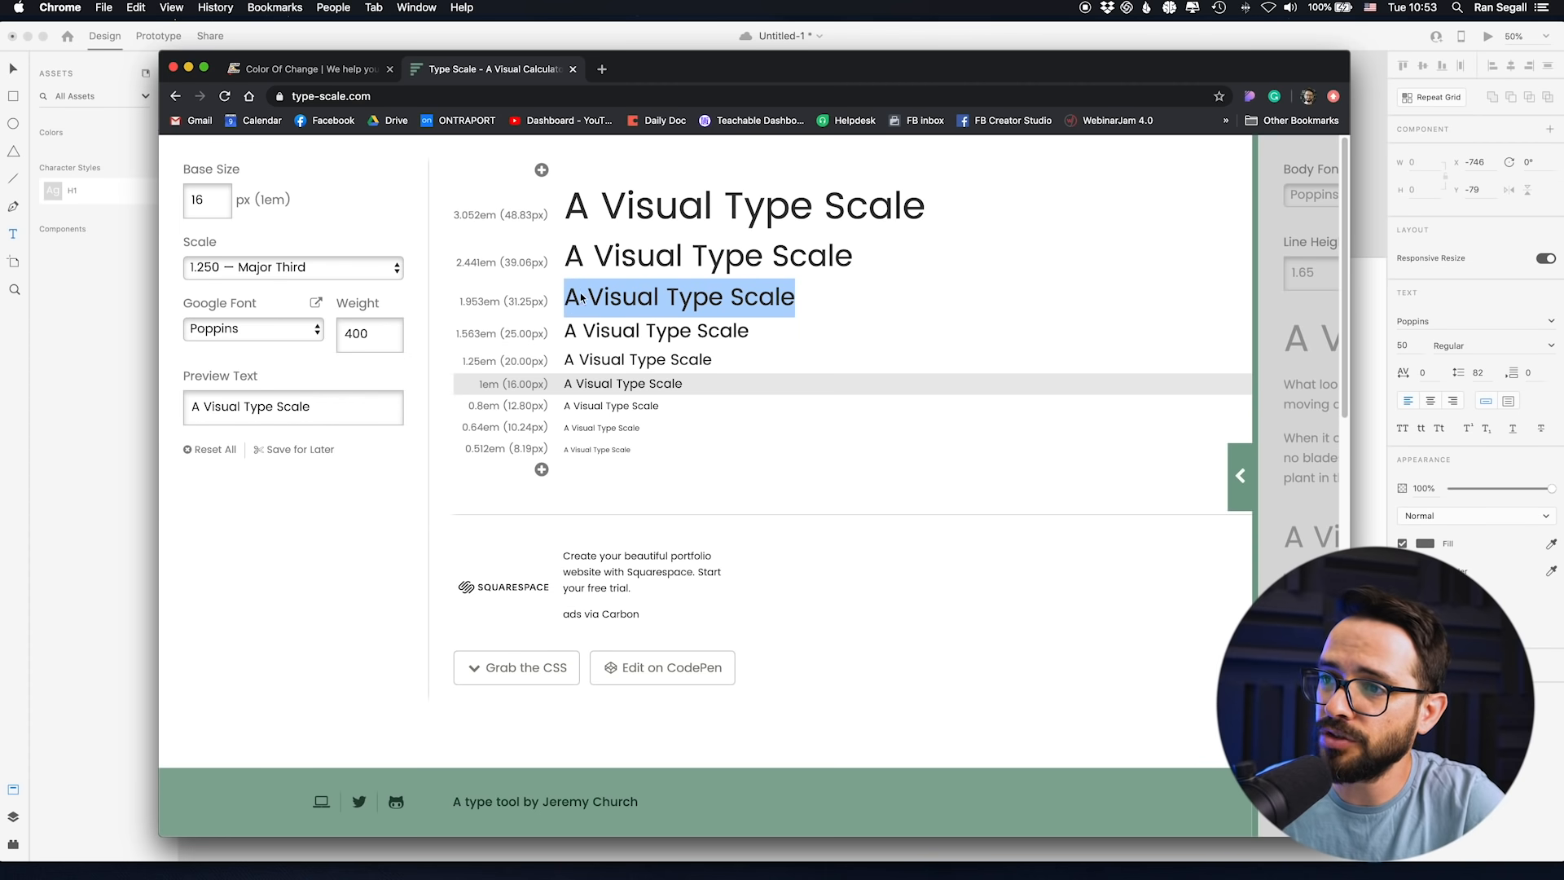
pyautogui.moveTo(507, 306); pyautogui.dragTo(564, 305)
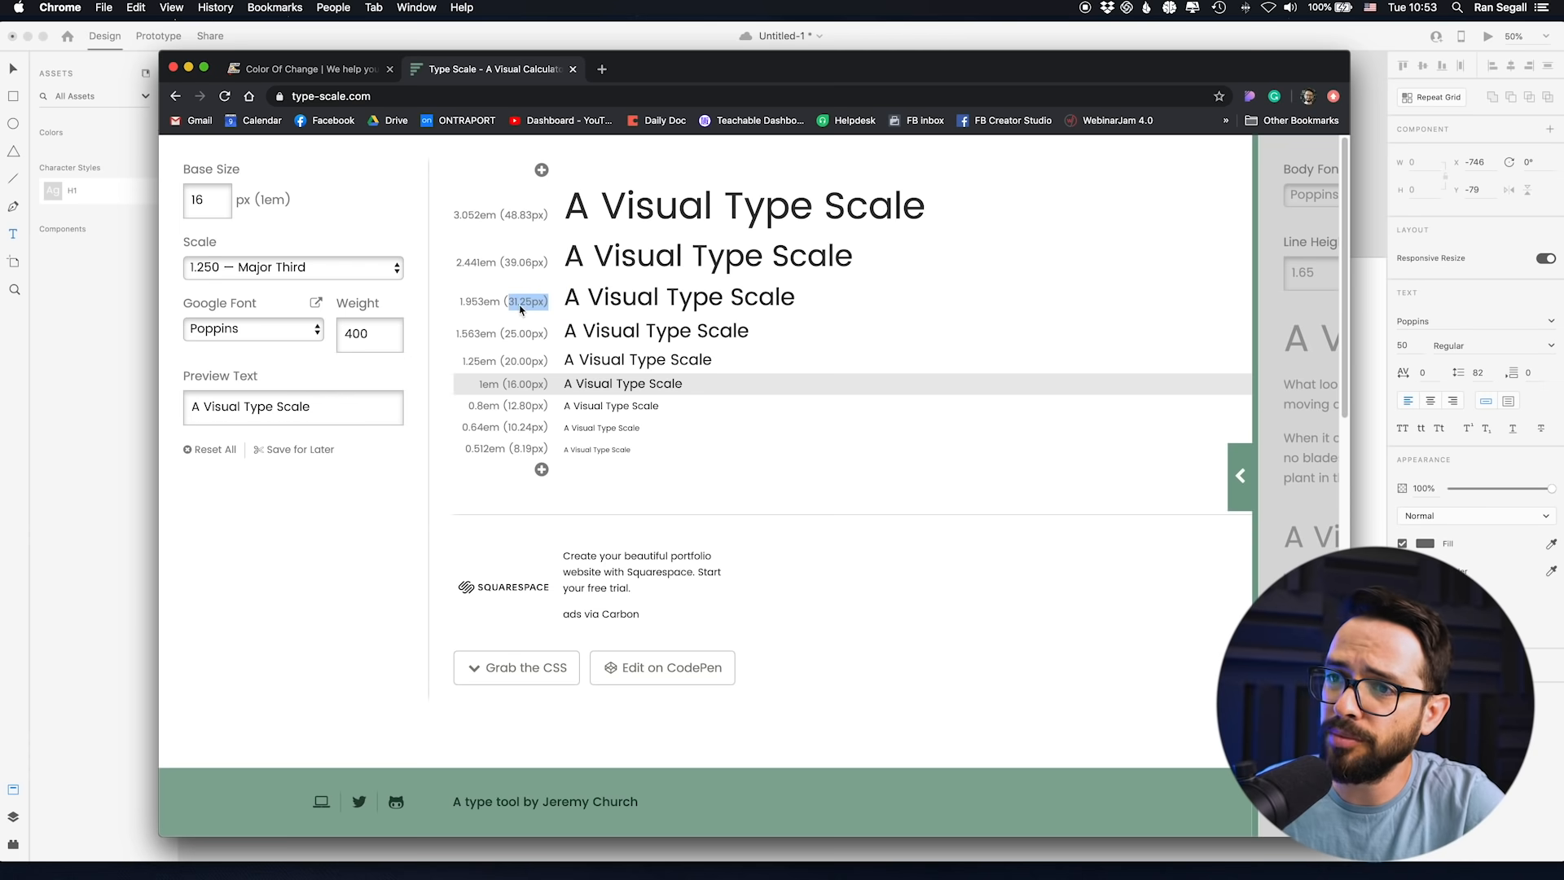
# - Switch back to Adobe XD and add the text "This will be H2" on the pasteboard beside the artboard
pyautogui.click(62, 312)
pyautogui.click(378, 317)
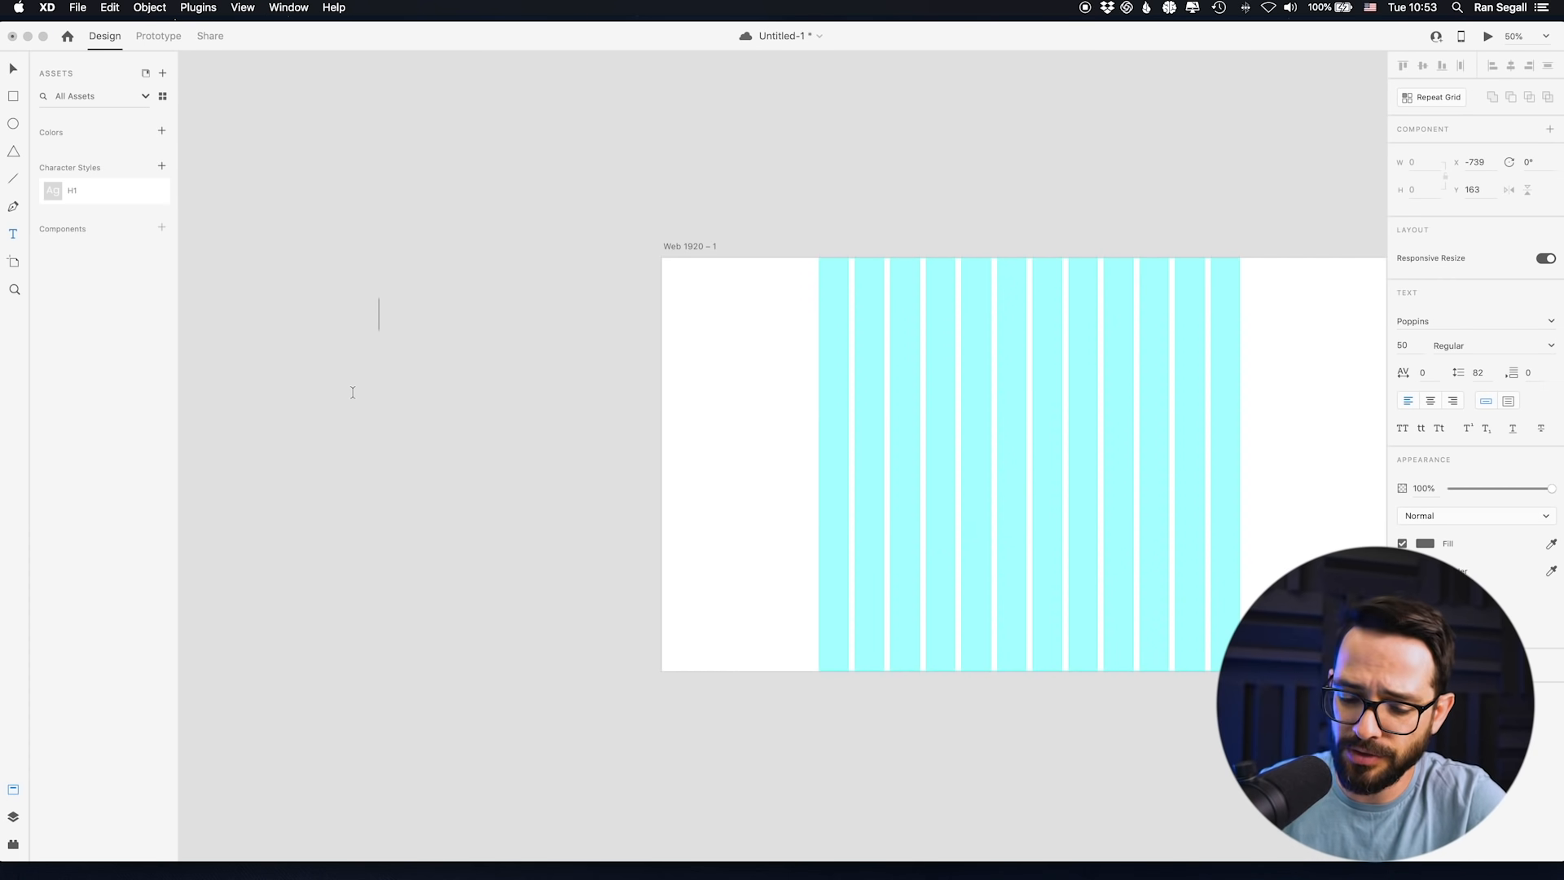
pyautogui.write('This is')
pyautogui.write('ll be H2')
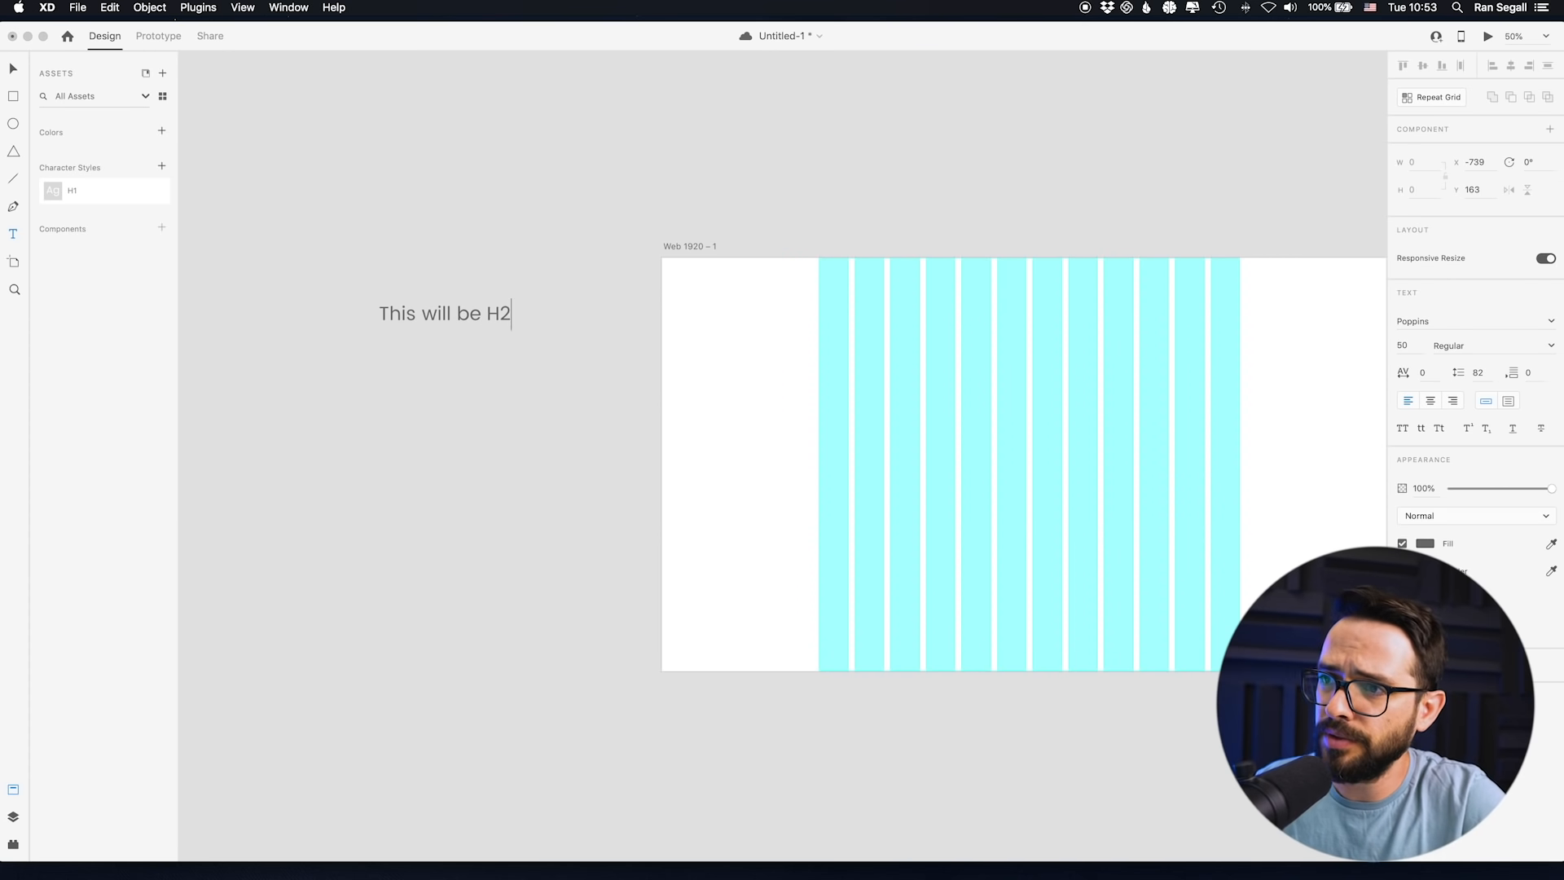
pyautogui.press('Escape')
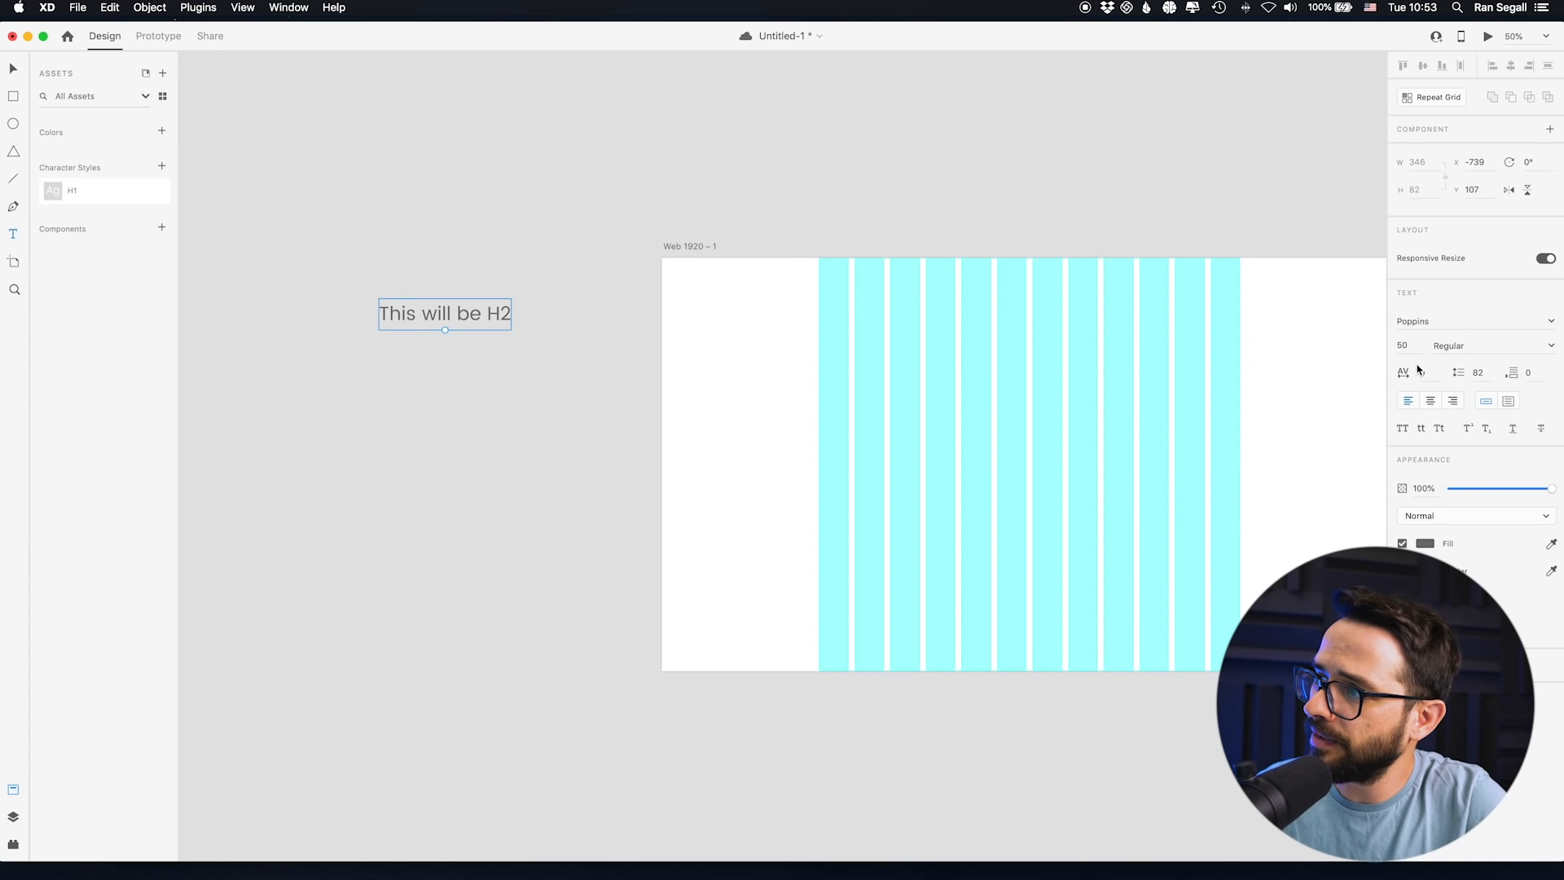
# - Give the H2 text a white fill and size 30, and move it to about X -725, Y 66
pyautogui.click(1419, 550)
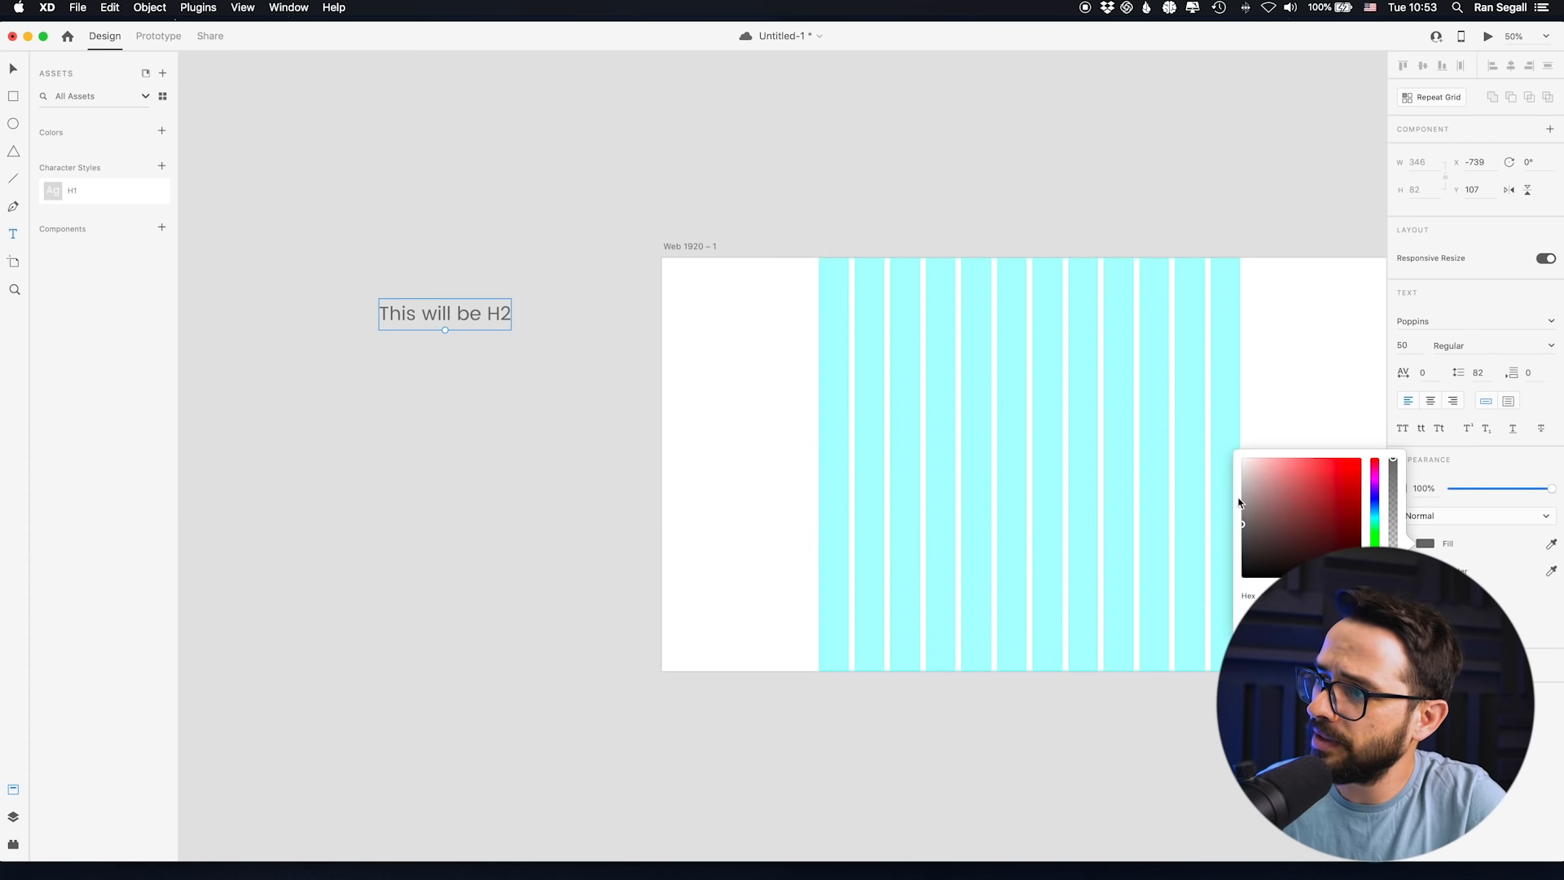
pyautogui.moveTo(1242, 505); pyautogui.dragTo(1205, 429)
pyautogui.click(1413, 352)
pyautogui.write('30')
pyautogui.click(454, 224)
pyautogui.press('Escape')
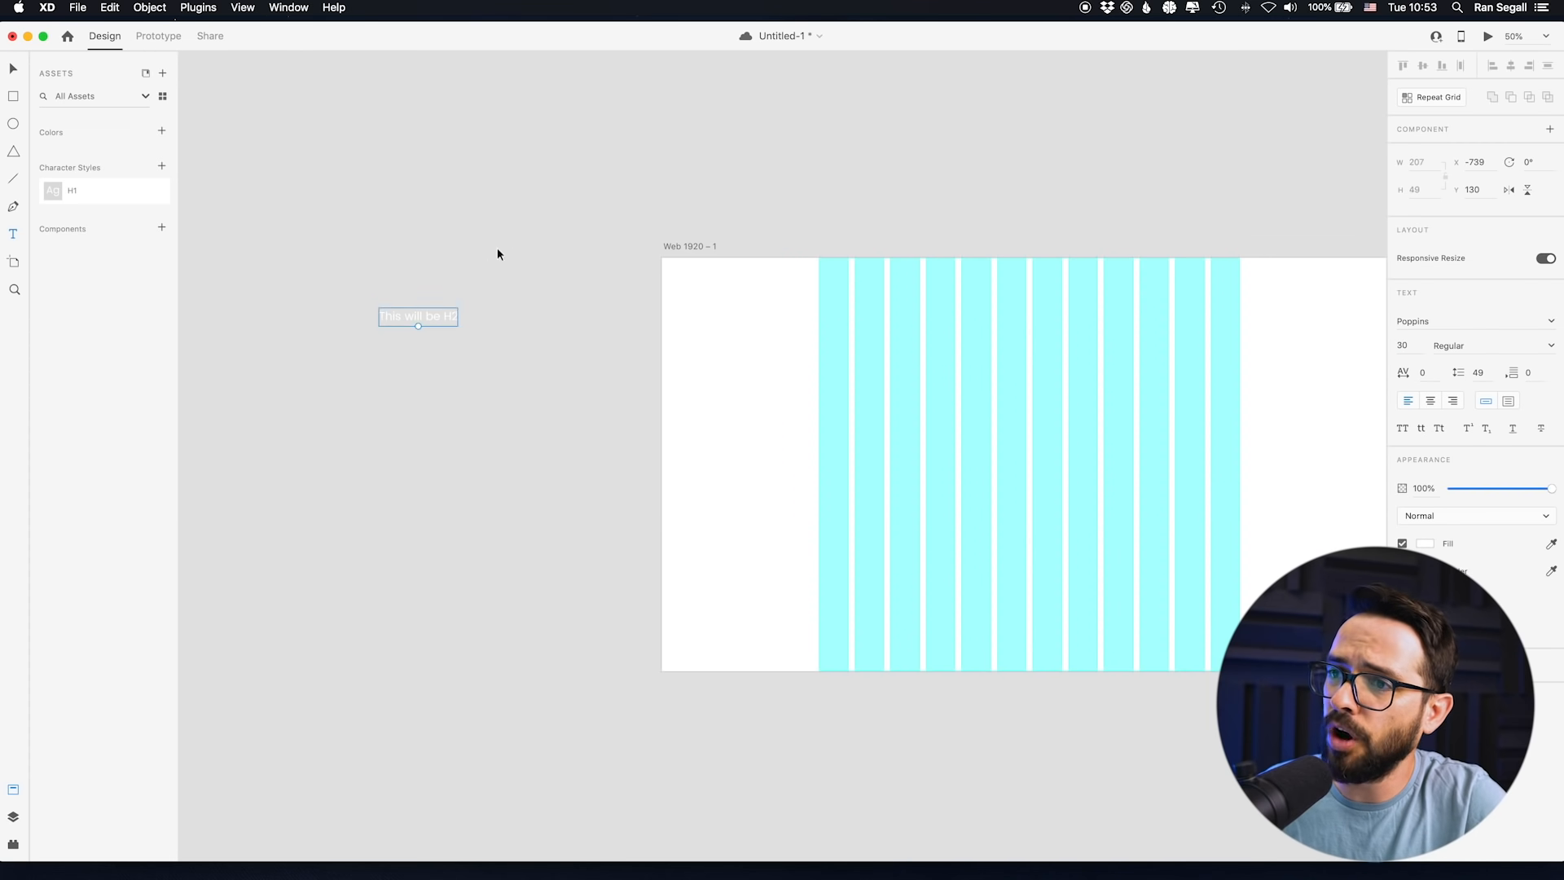
pyautogui.moveTo(447, 318); pyautogui.dragTo(453, 294)
# - Check the Color Of Change and Type Scale pages in the browser, and return to Adobe XD
pyautogui.press('super+Tab')
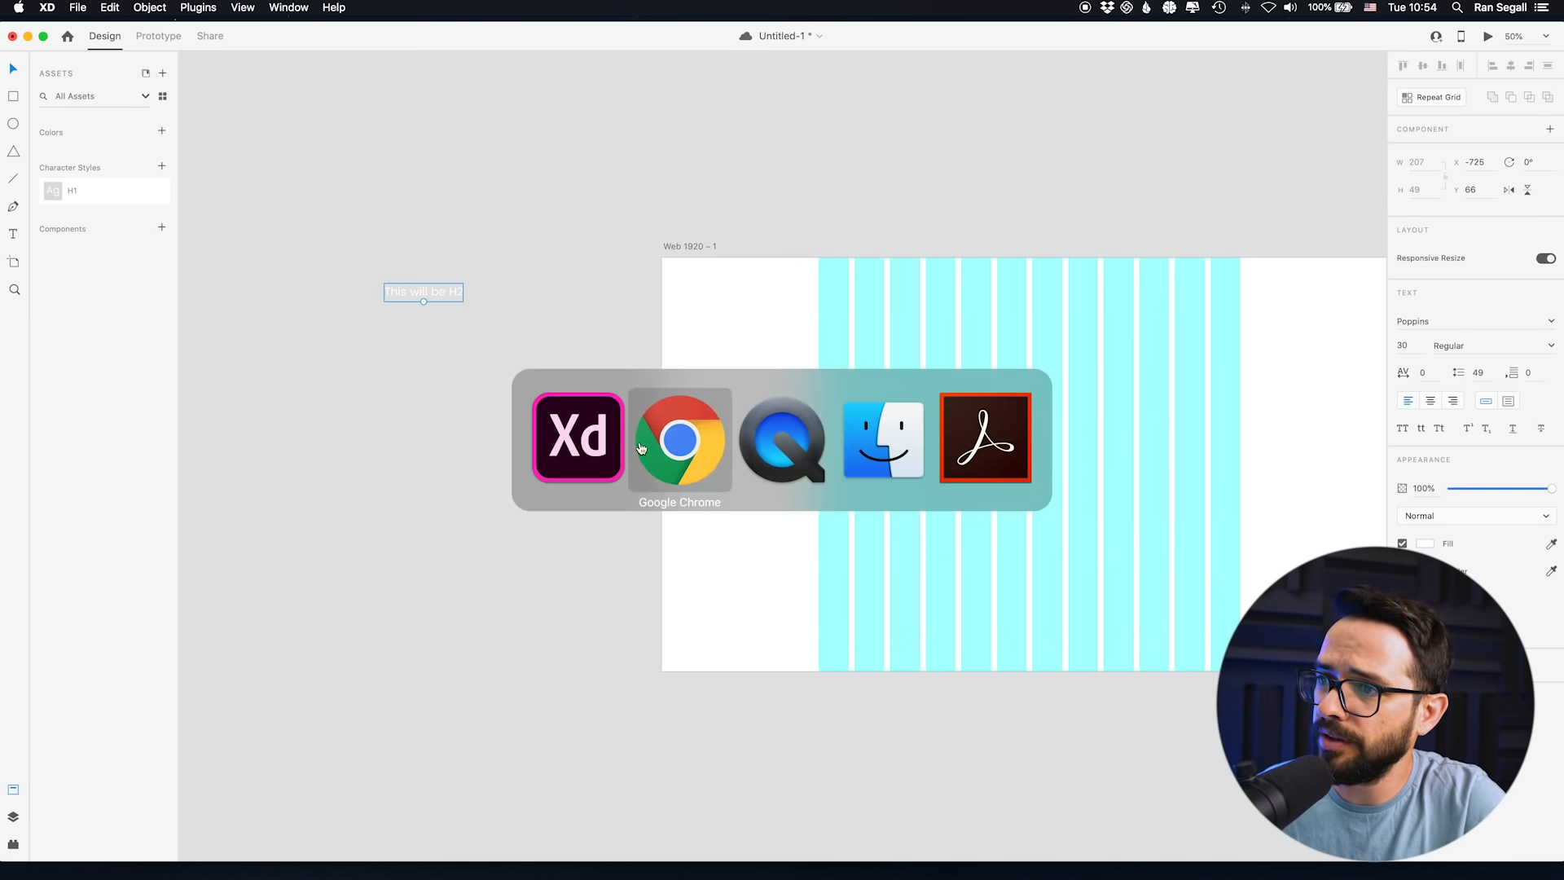
pyautogui.click(361, 76)
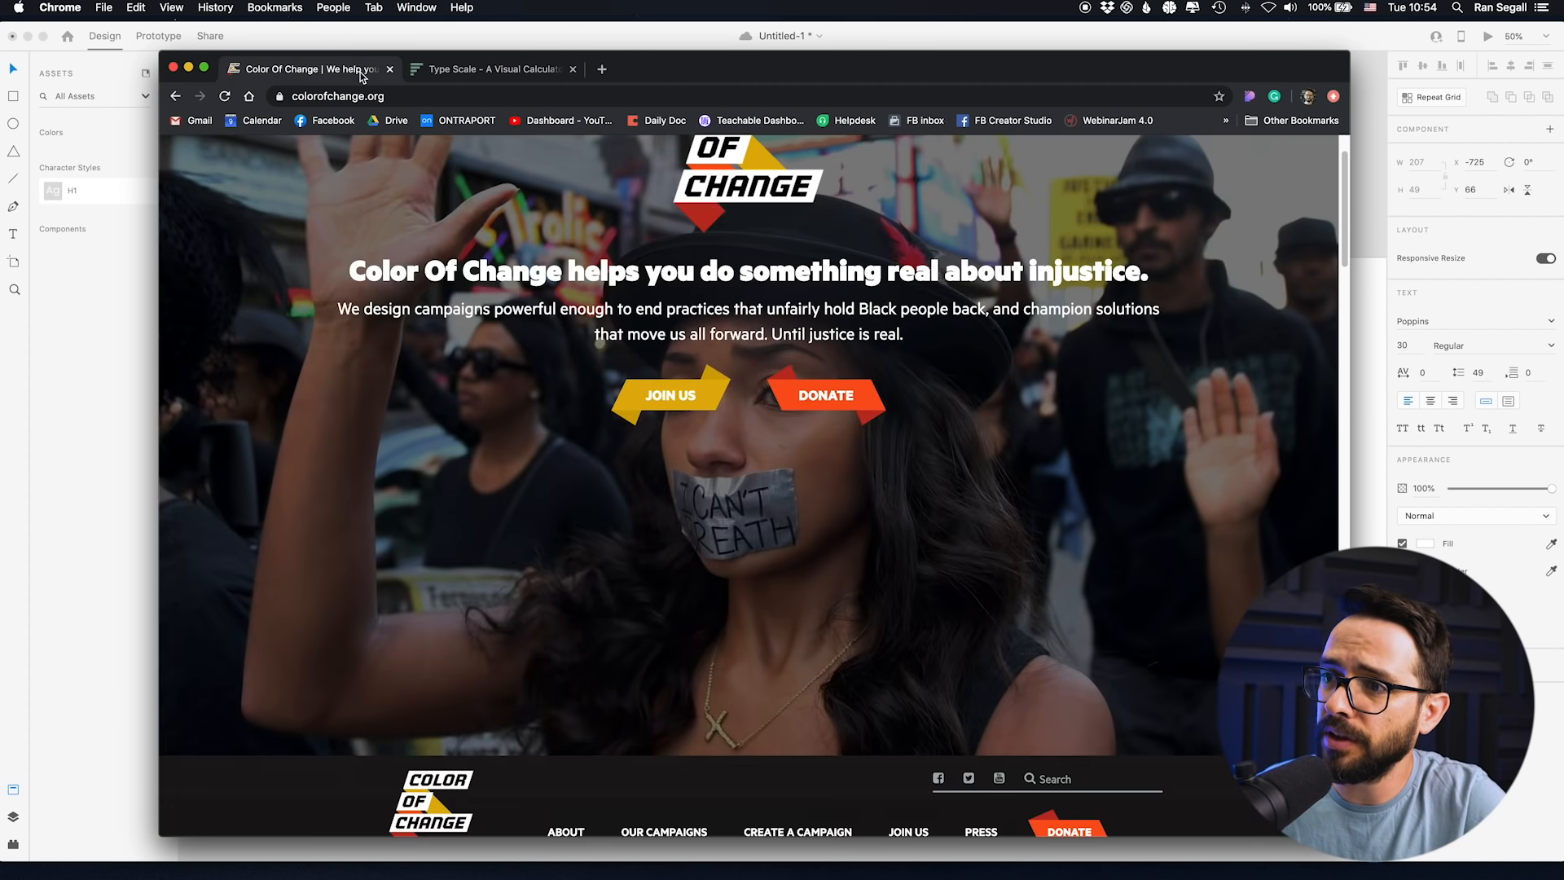
pyautogui.click(484, 71)
pyautogui.click(126, 332)
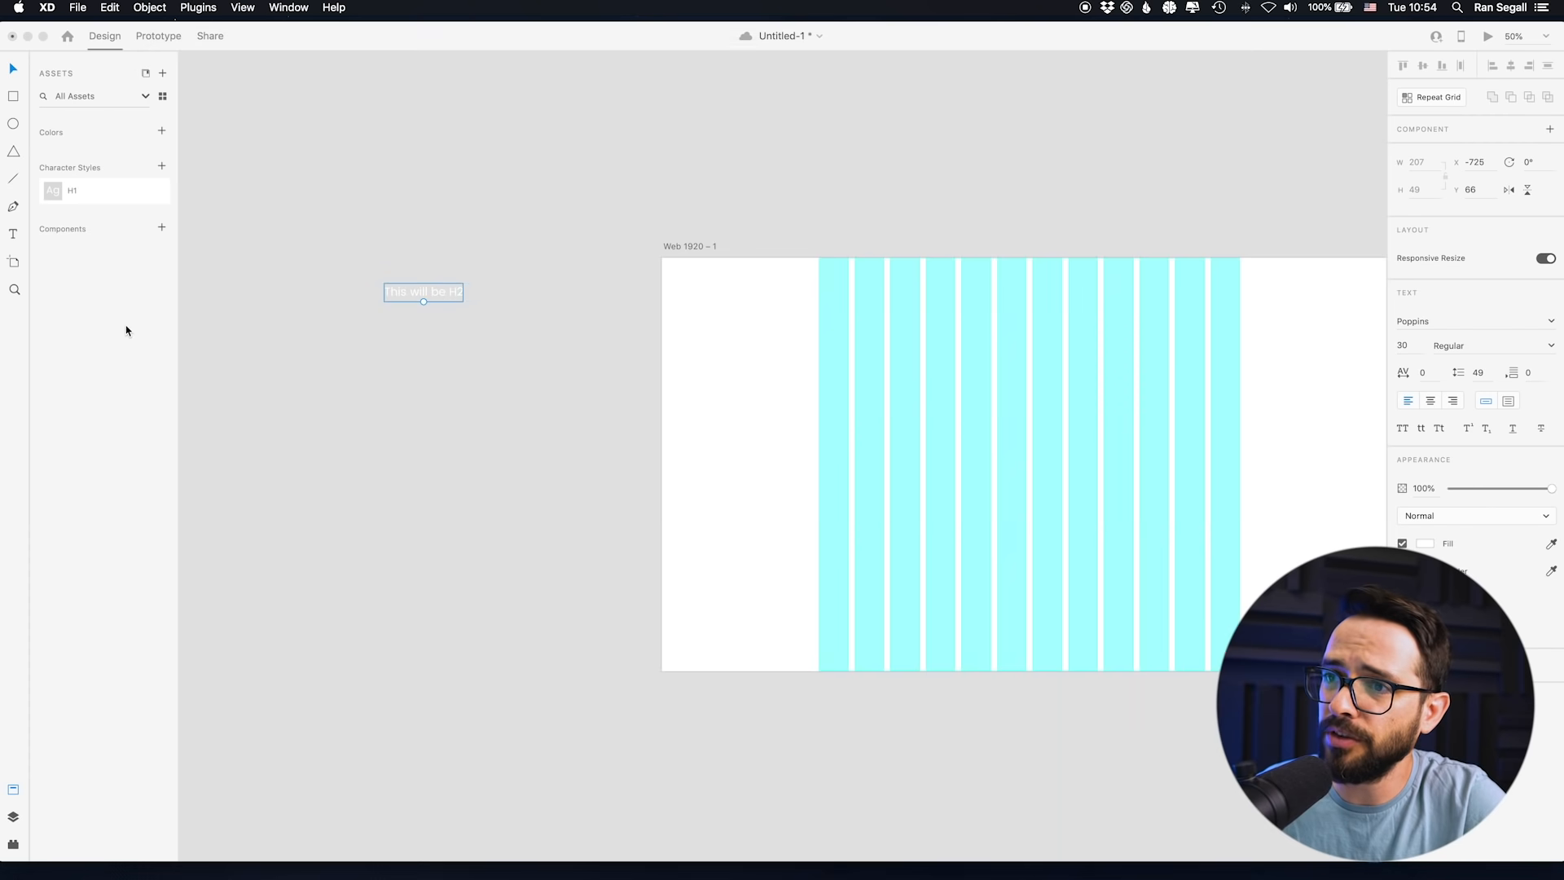
# - Save the H2 text's formatting as a character style named H2 and place it below H1 in the list
pyautogui.rightClick(438, 288)
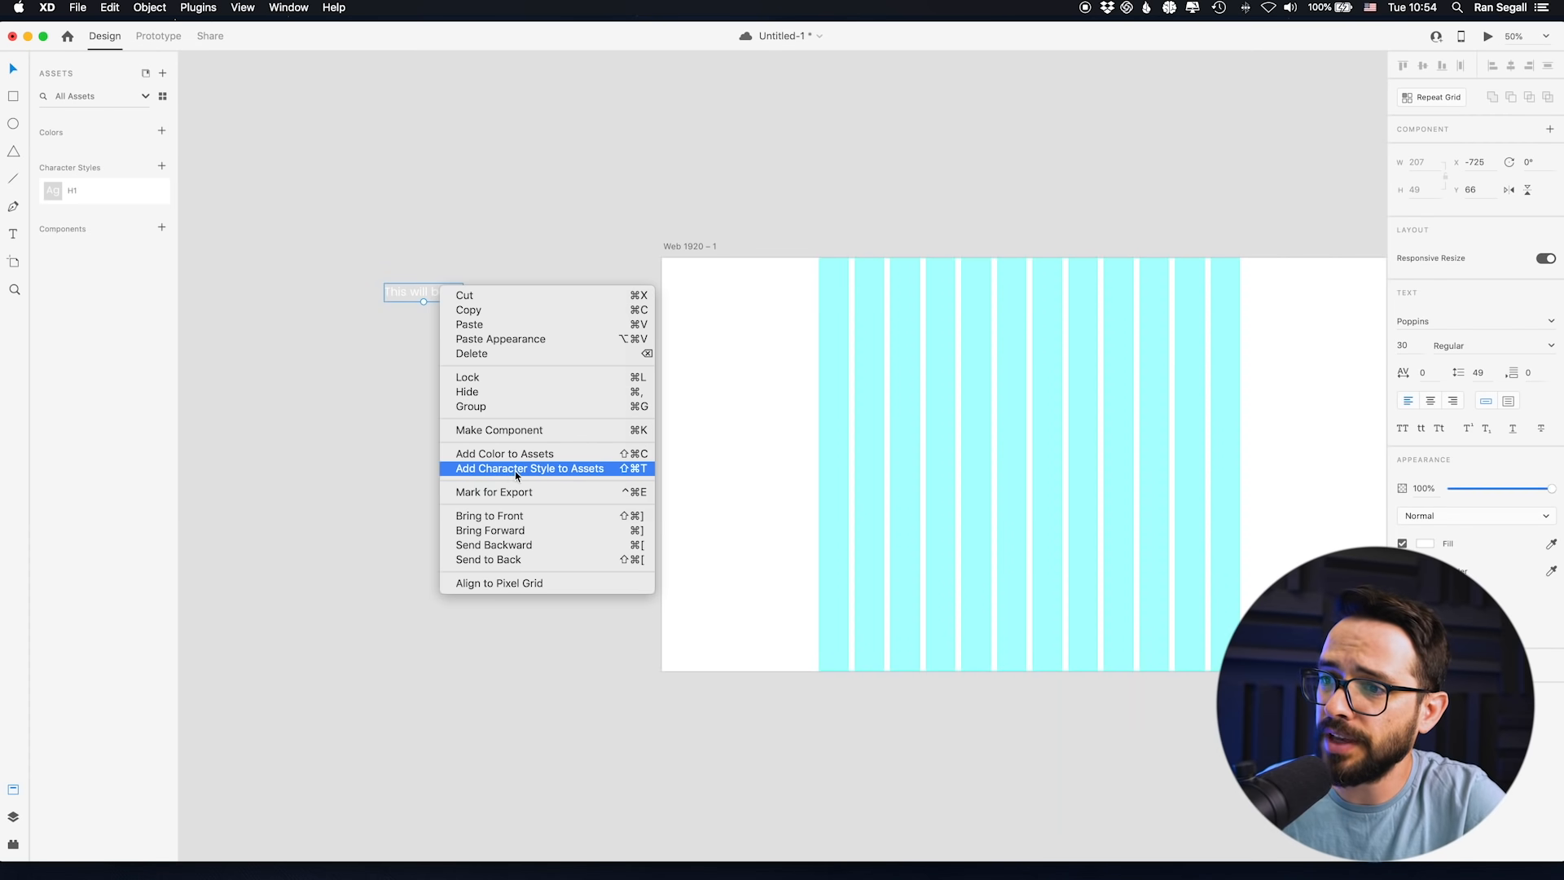
pyautogui.click(483, 470)
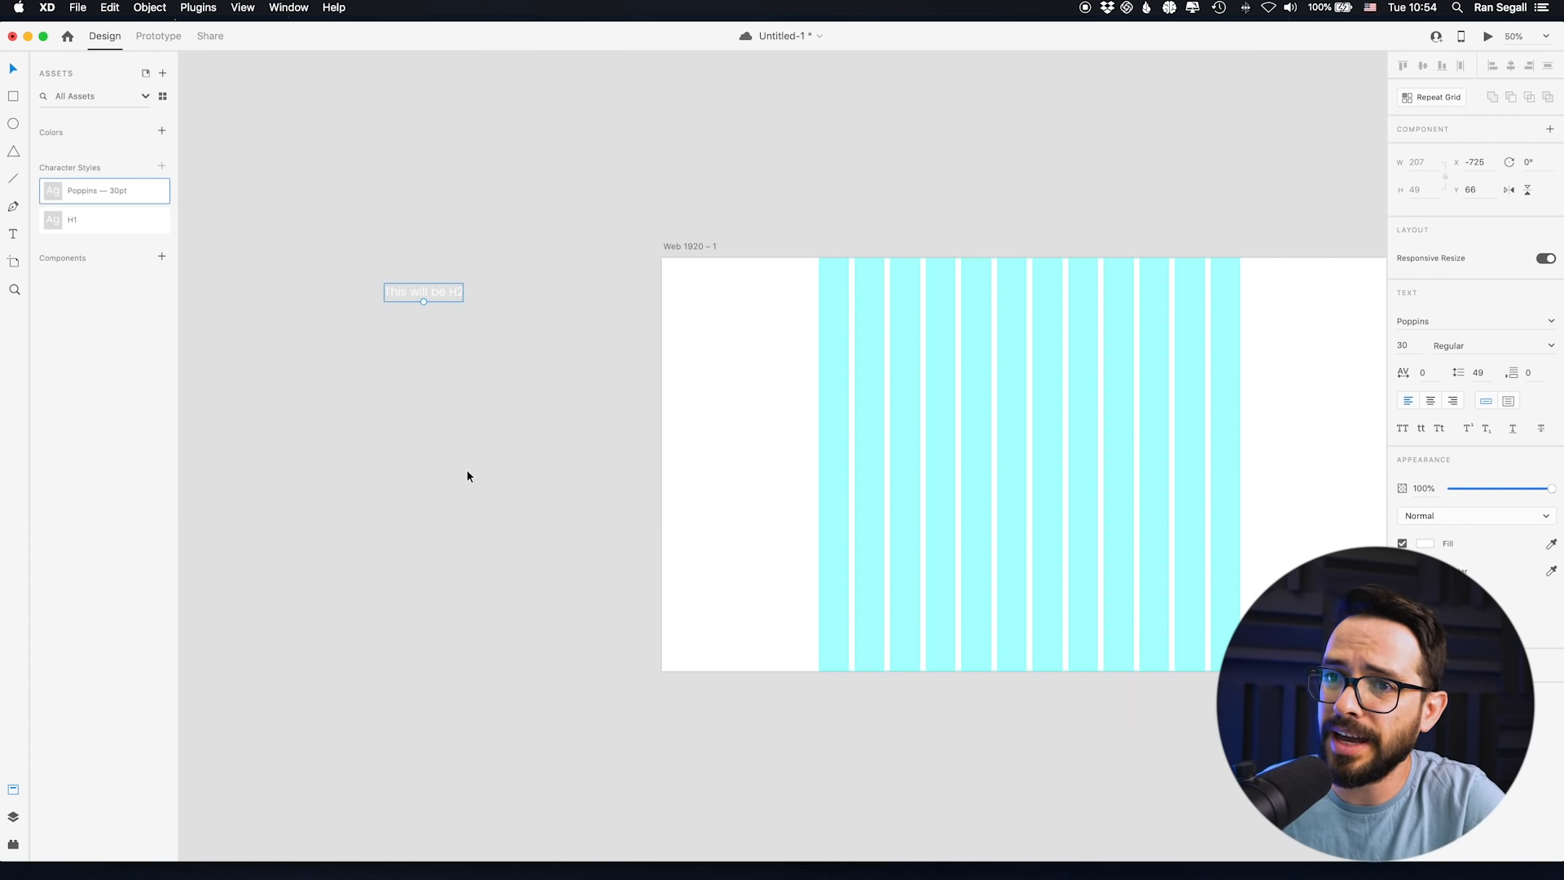
pyautogui.doubleClick(74, 191)
pyautogui.write('H2')
pyautogui.press('Return')
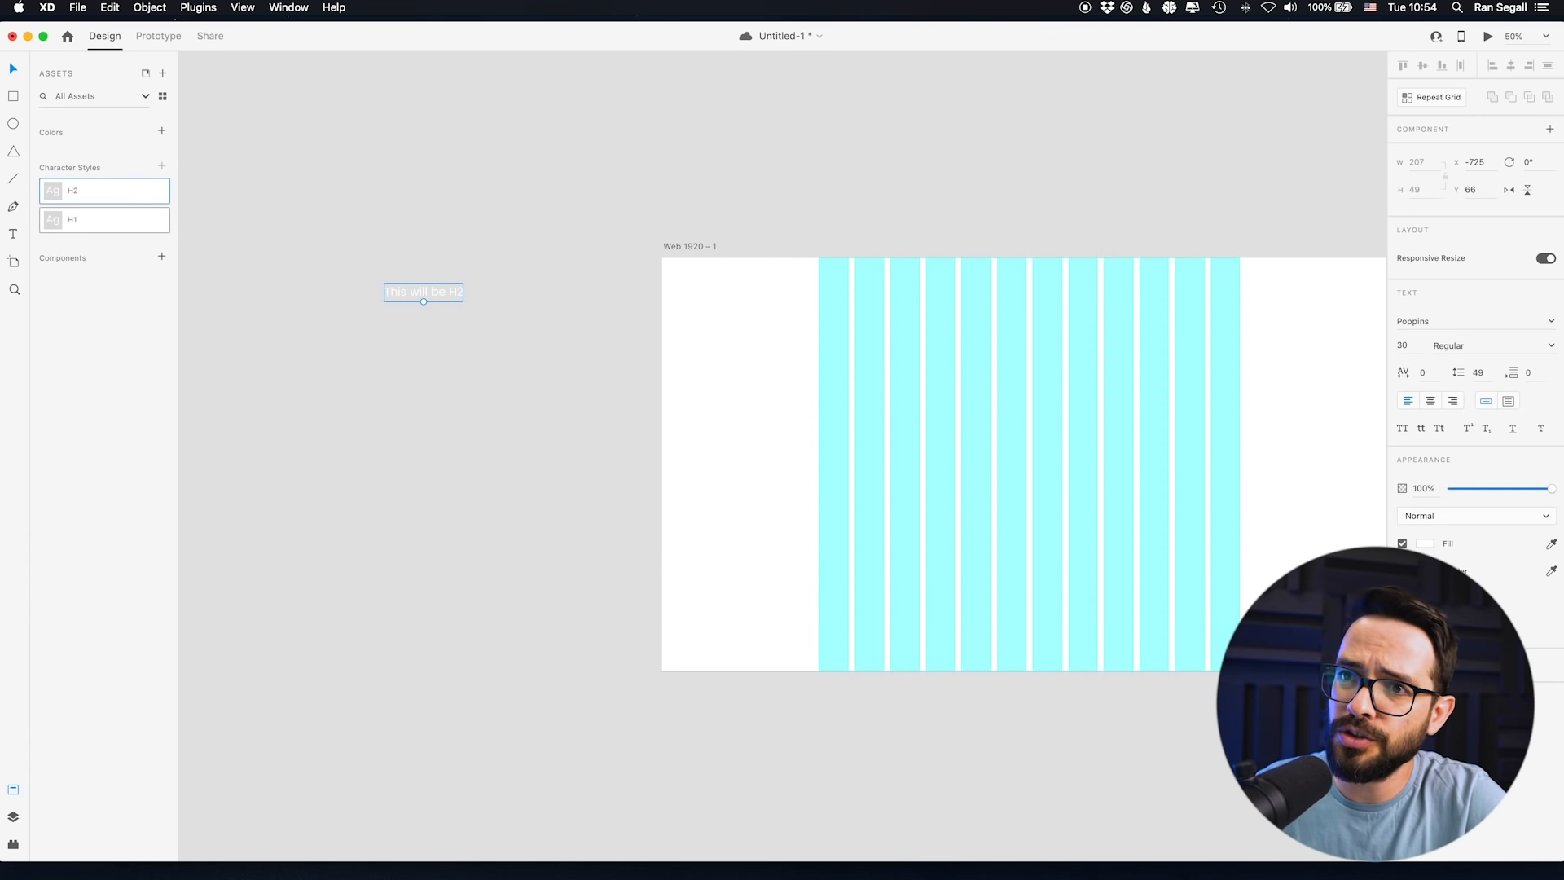
pyautogui.moveTo(85, 190); pyautogui.dragTo(77, 237)
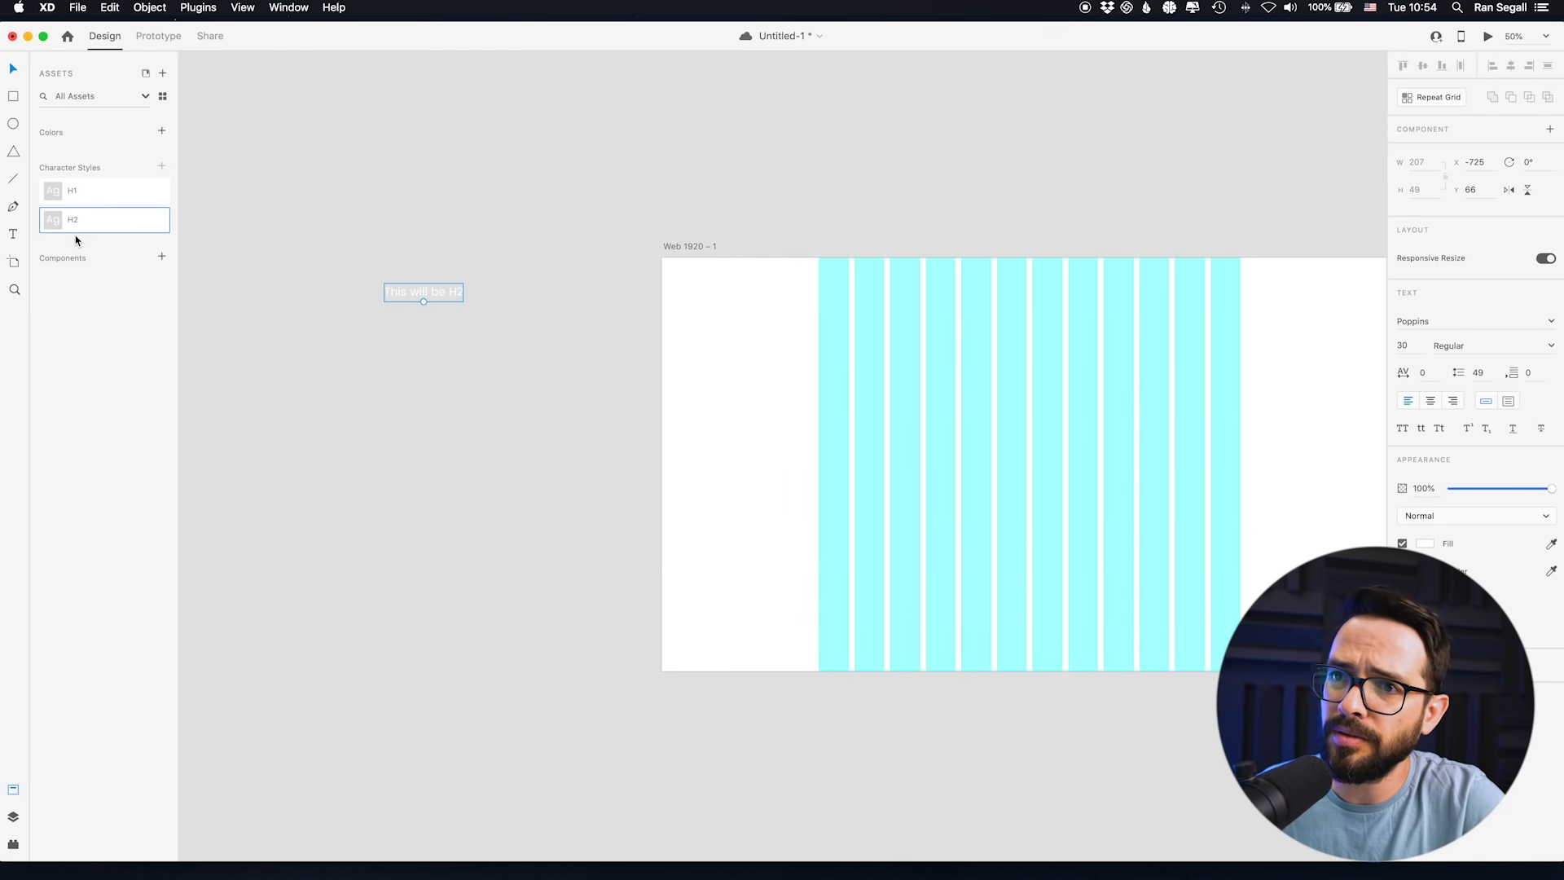
# - Delete the H2 sample text and, after checking the Type Scale page, add the text "This will be H3" beside the artboard
pyautogui.press('Delete')
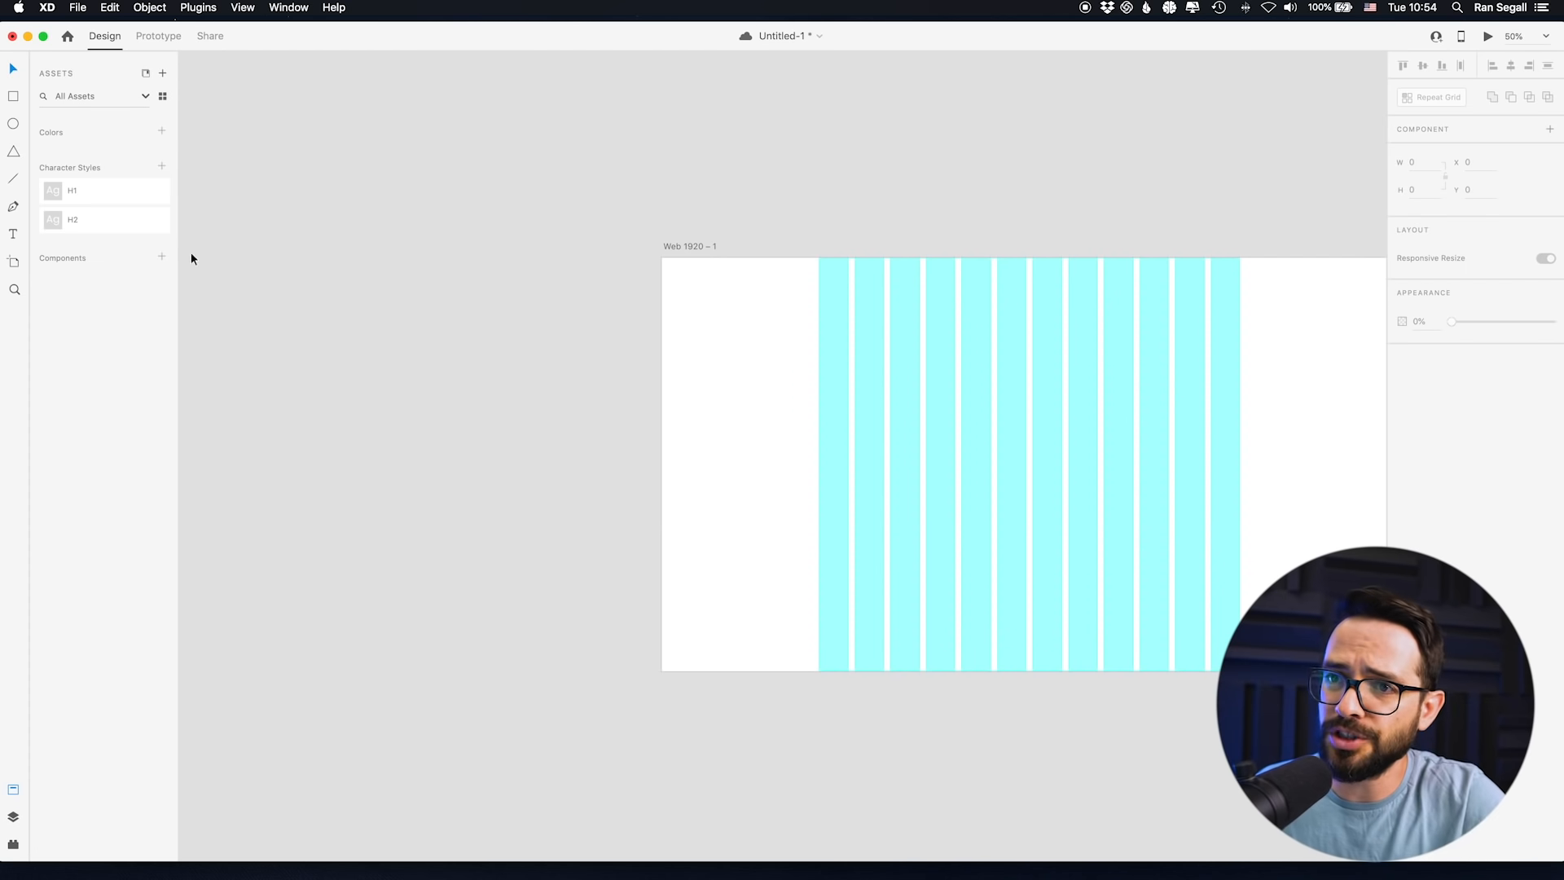
pyautogui.click(14, 233)
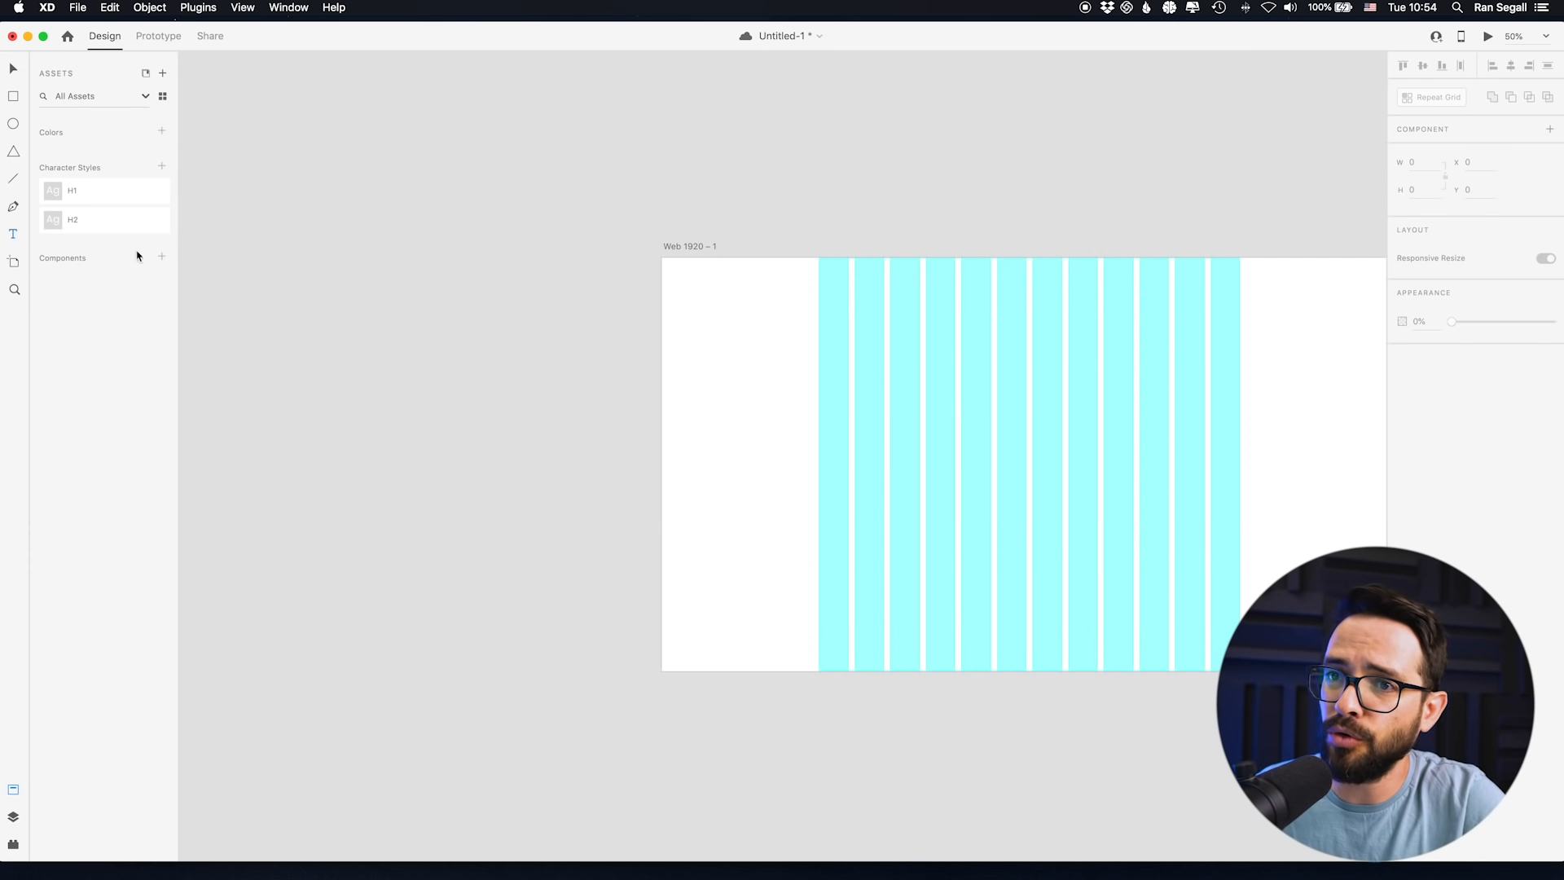
pyautogui.press('super+Tab')
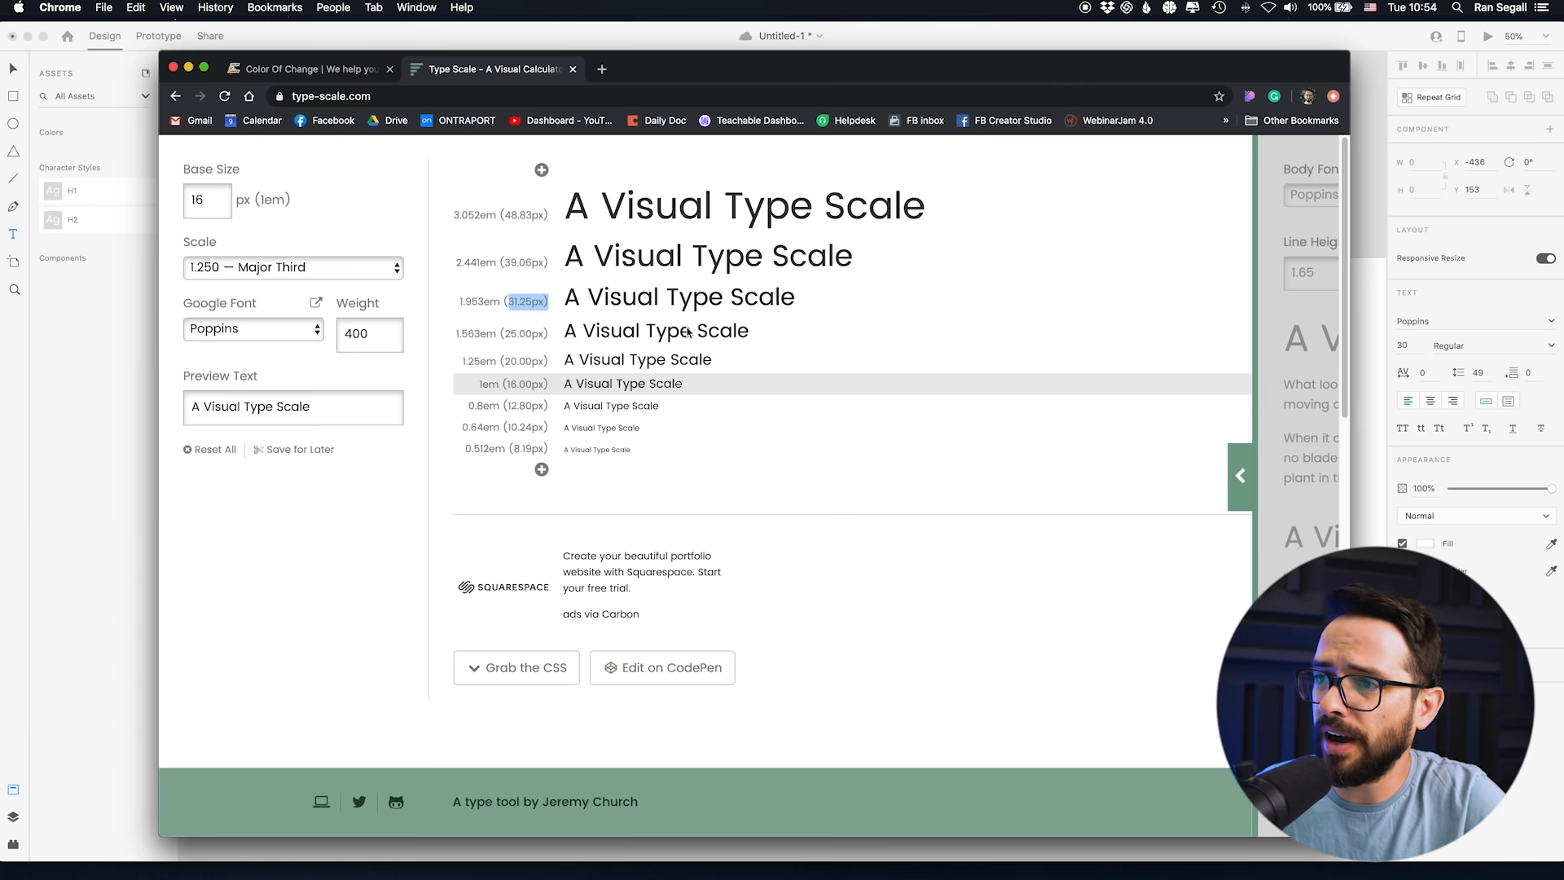
pyautogui.press('super+Tab')
pyautogui.click(382, 327)
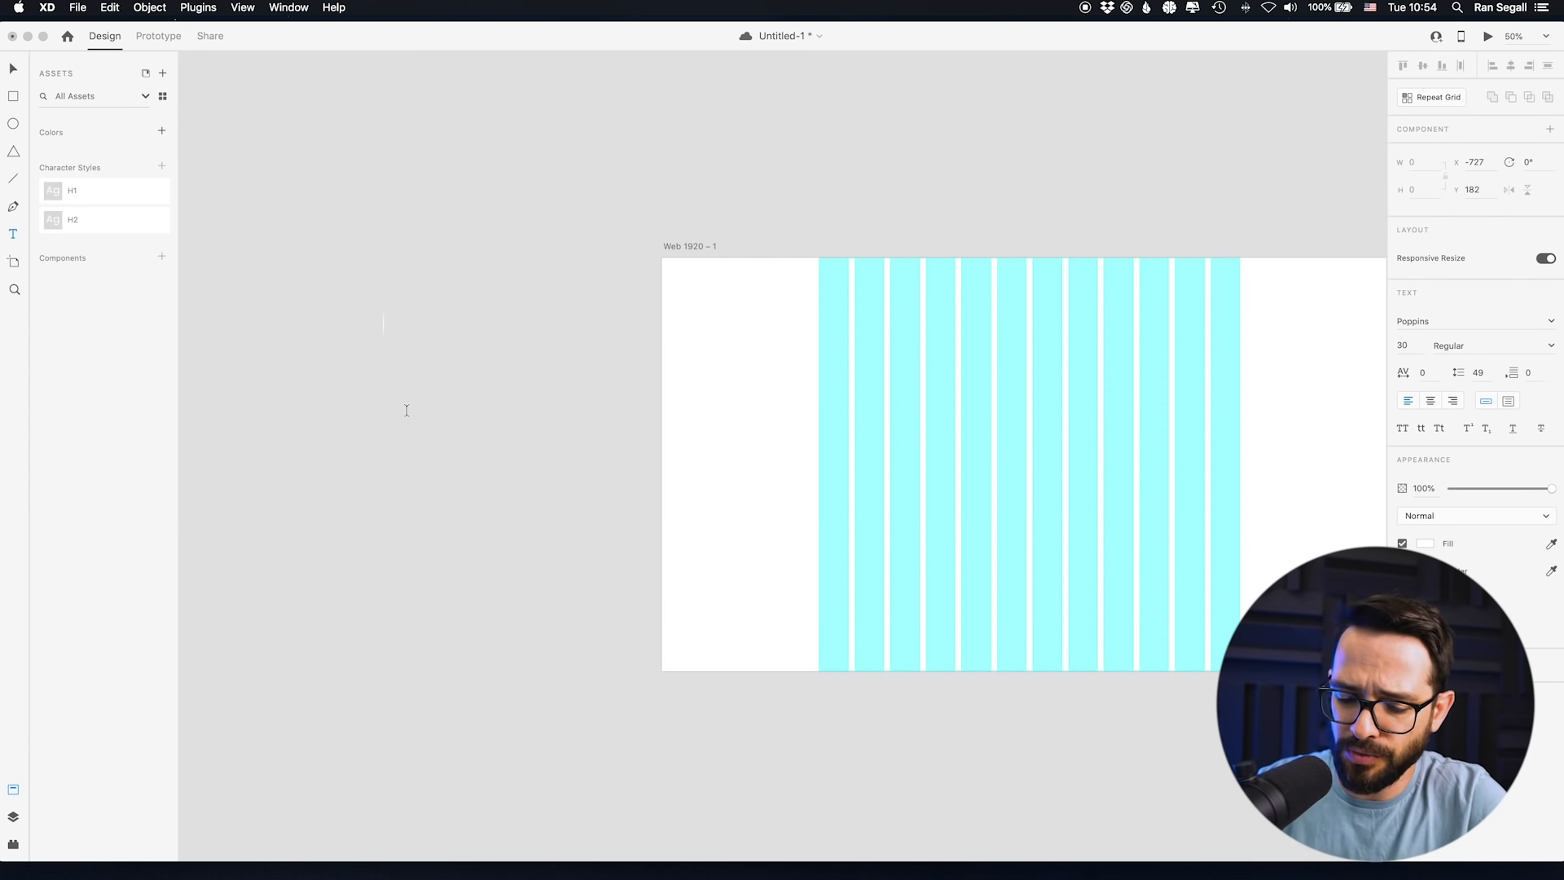
pyautogui.write('This will be H3')
pyautogui.press('Escape')
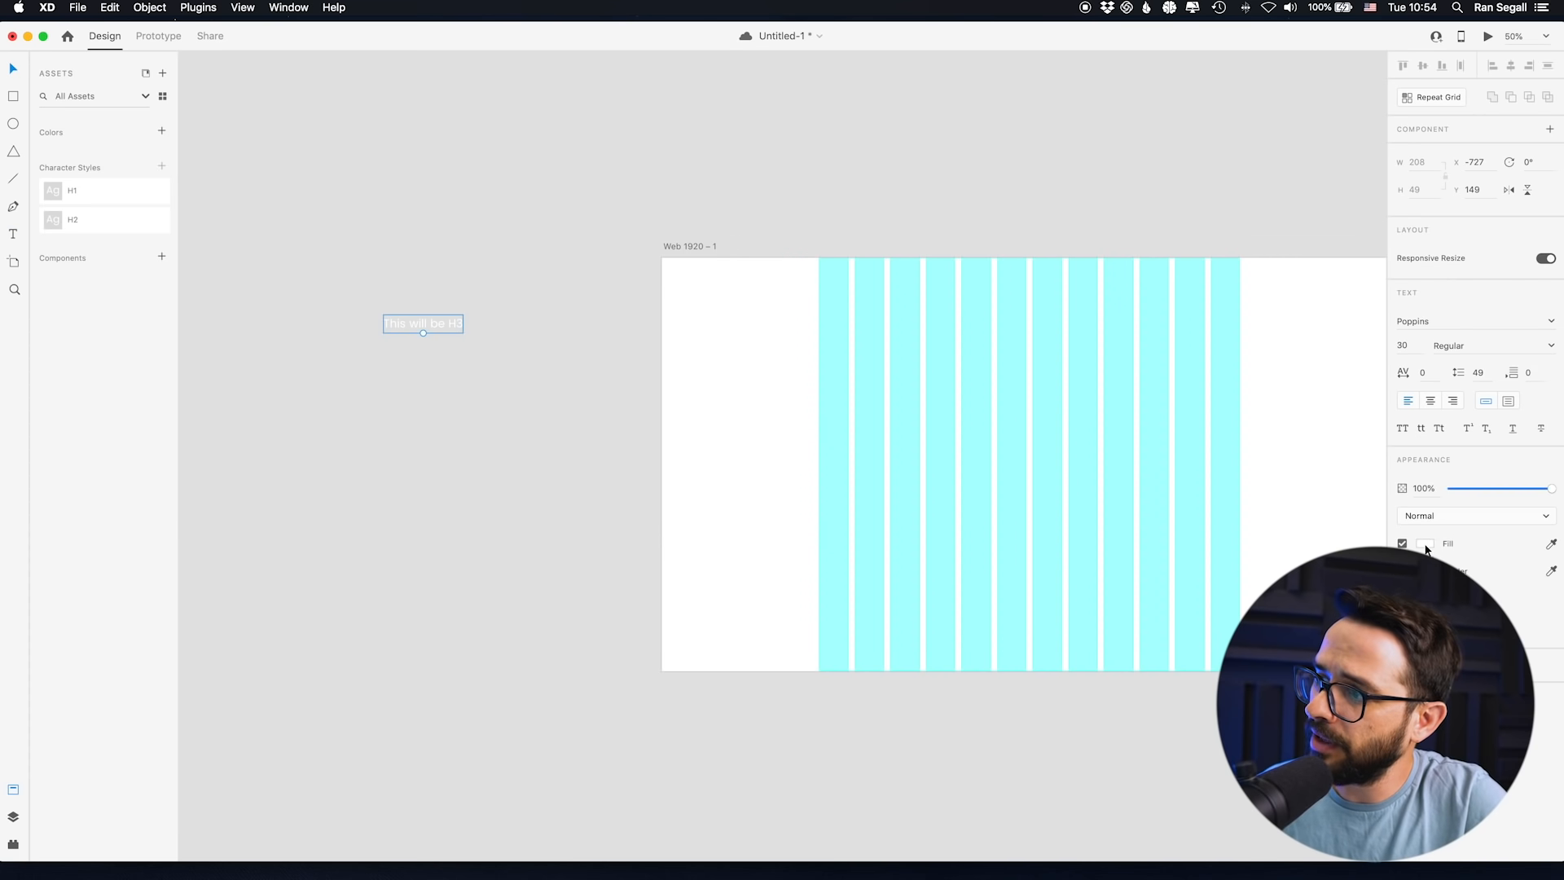
# - Give the H3 text a black fill and set its font size to 25
pyautogui.click(1425, 543)
pyautogui.moveTo(1302, 524); pyautogui.dragTo(1146, 579)
pyautogui.click(517, 285)
pyautogui.moveTo(500, 293); pyautogui.dragTo(394, 361)
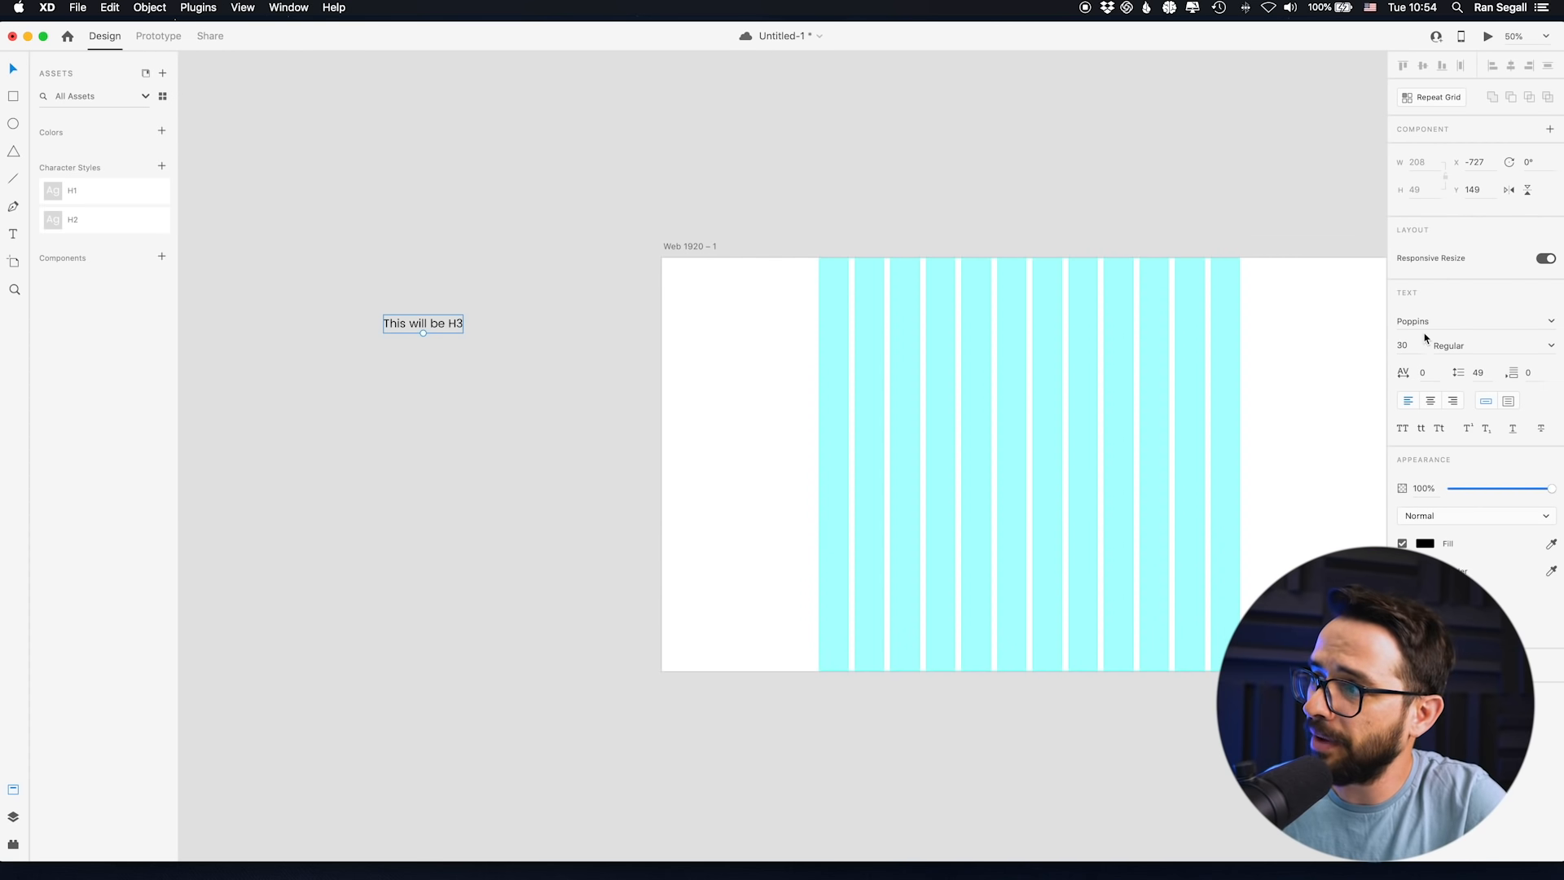
pyautogui.click(1400, 344)
pyautogui.write('25')
pyautogui.press('Return')
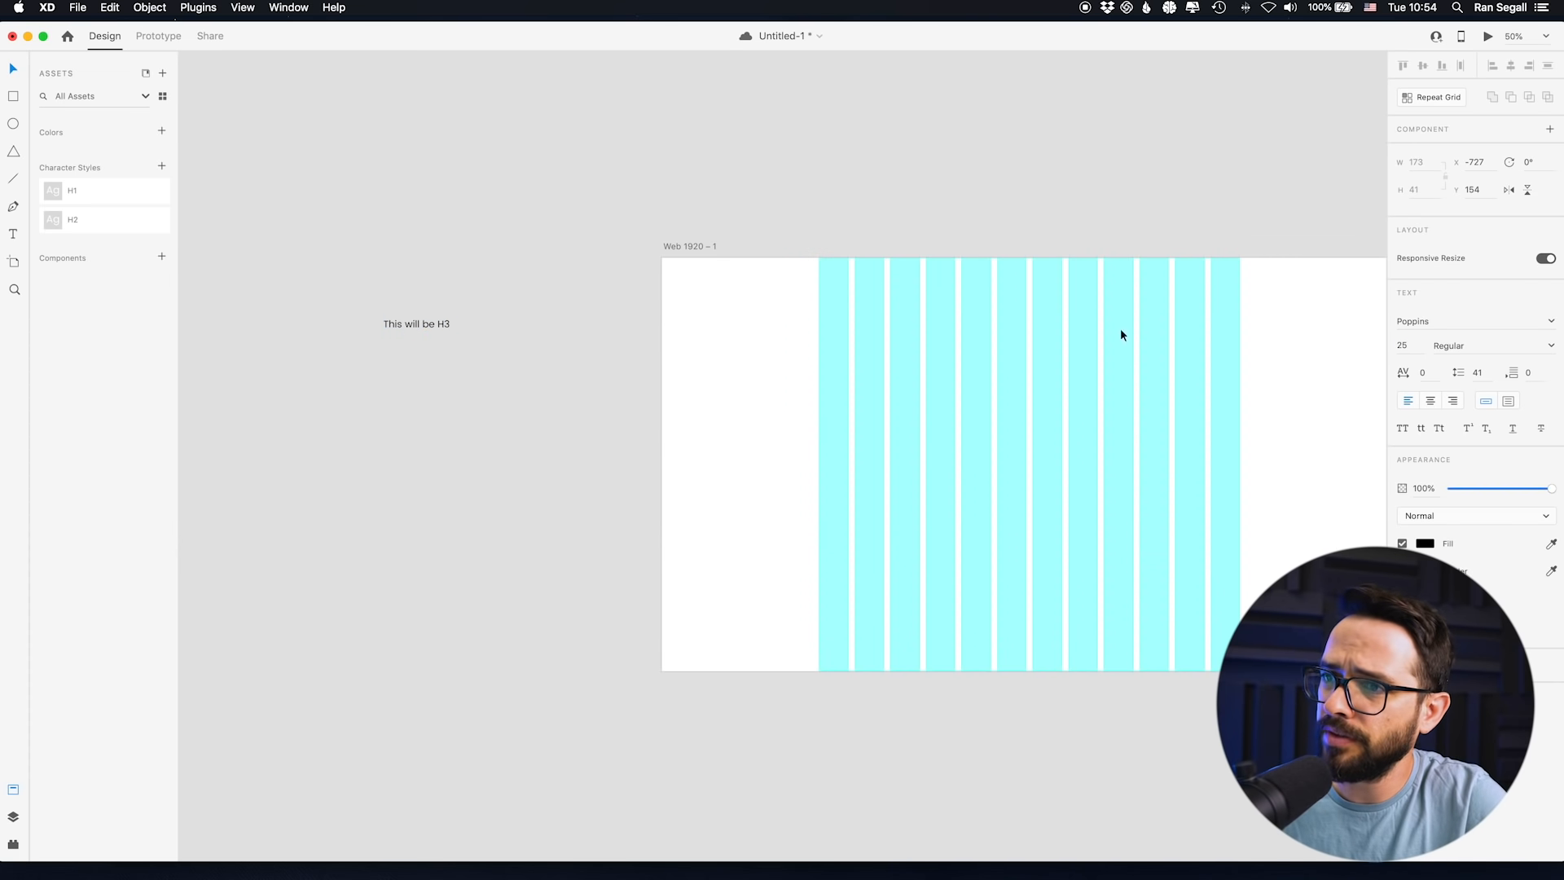
# - Save the H3 text's formatting as a character style in the document assets and name it H3
pyautogui.rightClick(418, 320)
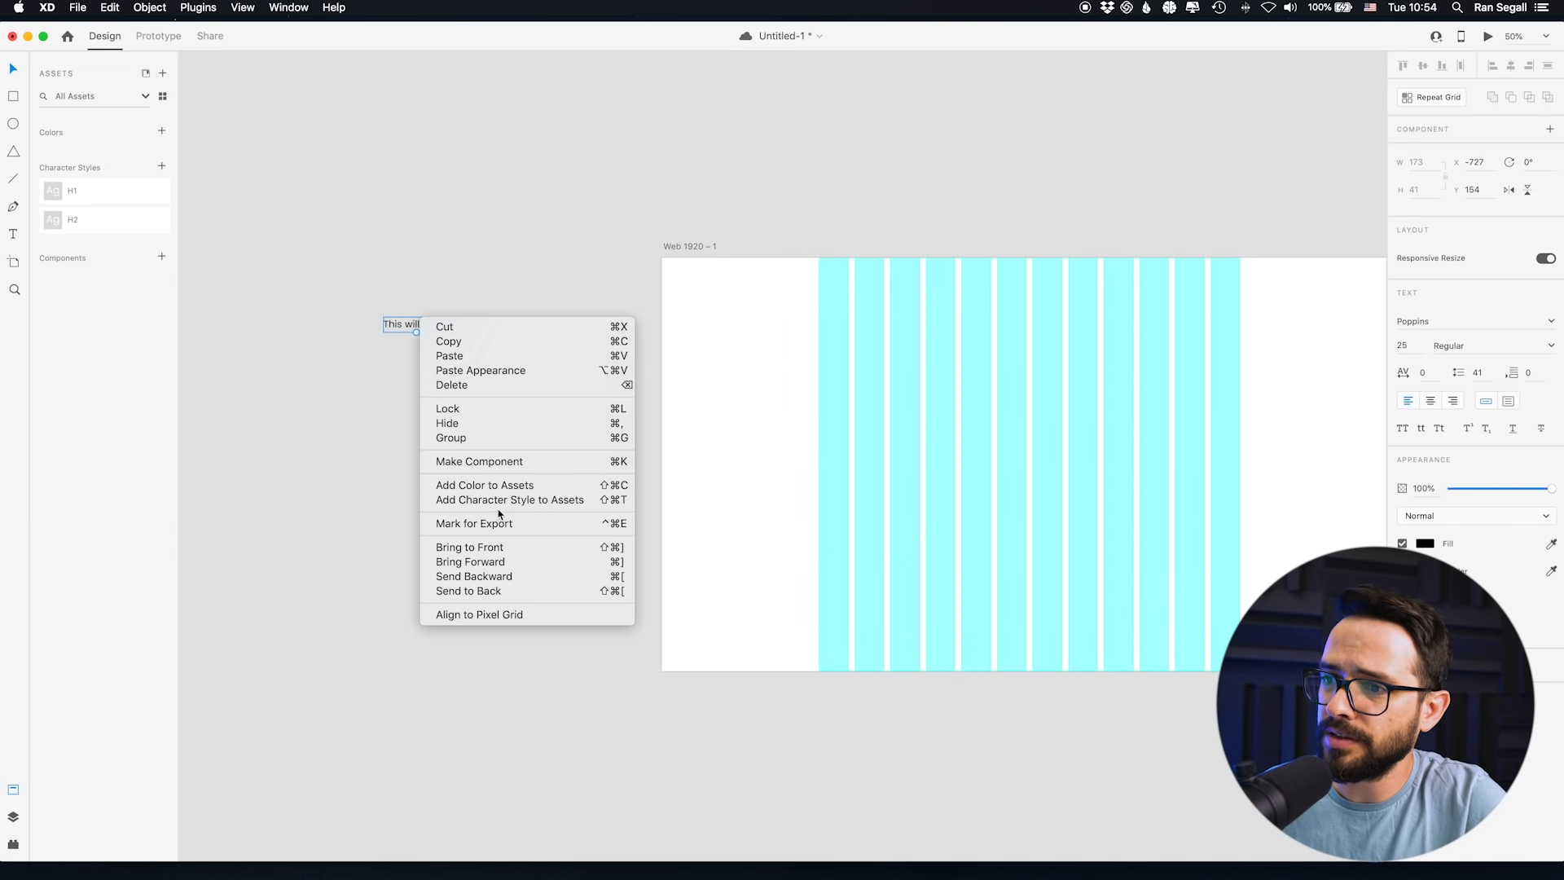
pyautogui.click(488, 499)
pyautogui.doubleClick(81, 191)
pyautogui.press('BackSpace')
pyautogui.write('H3')
pyautogui.click(320, 296)
# - Check the pixel size of the 1em base level on the Type Scale page and return to Adobe XD
pyautogui.press('super+Tab')
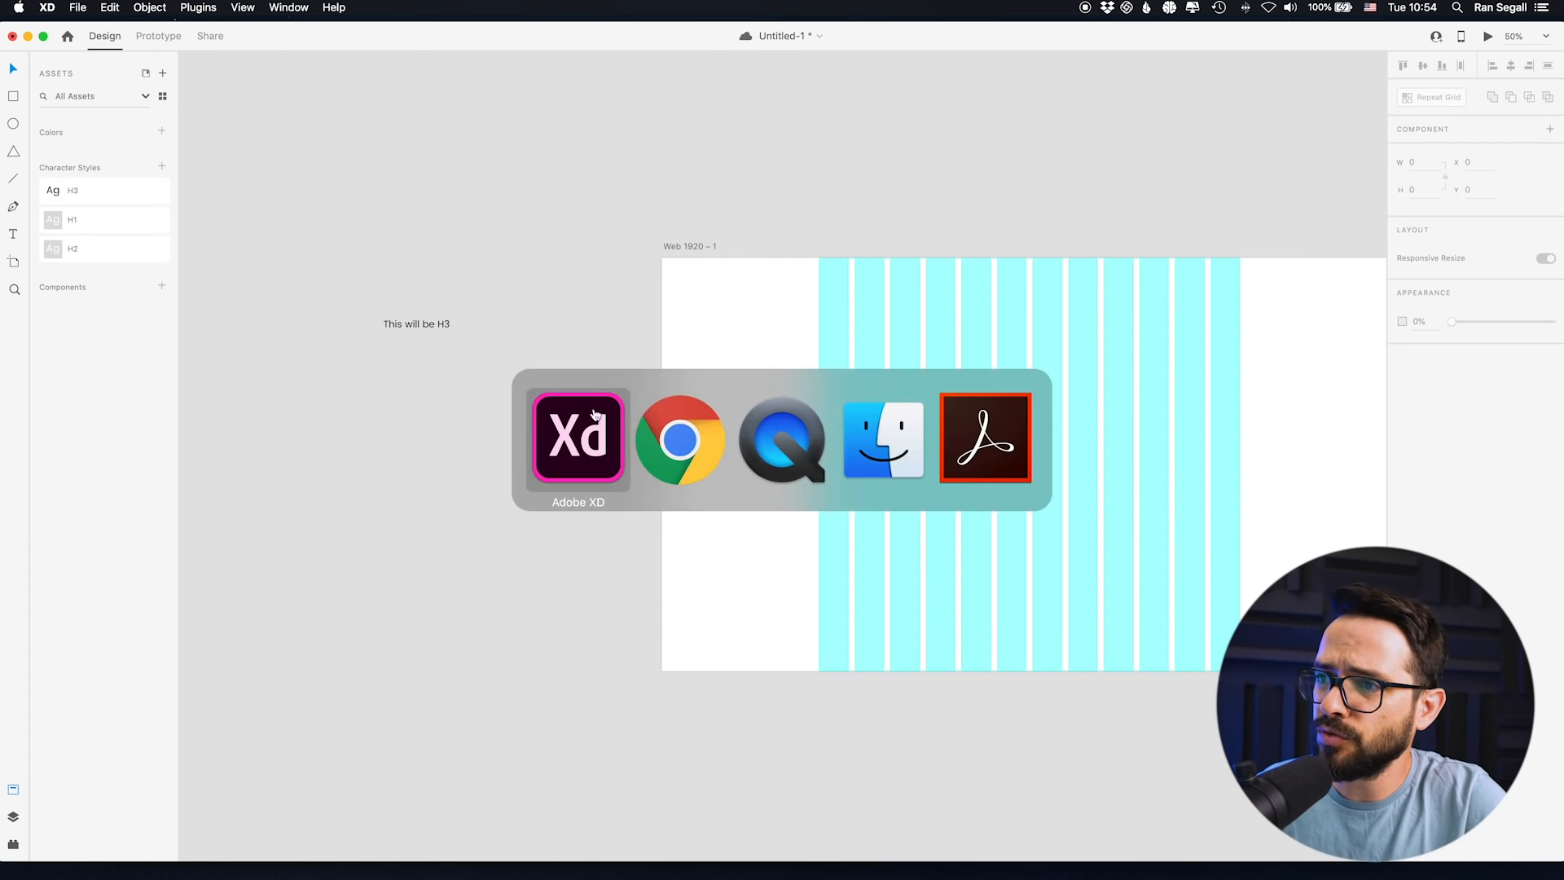
pyautogui.moveTo(699, 388); pyautogui.dragTo(559, 389)
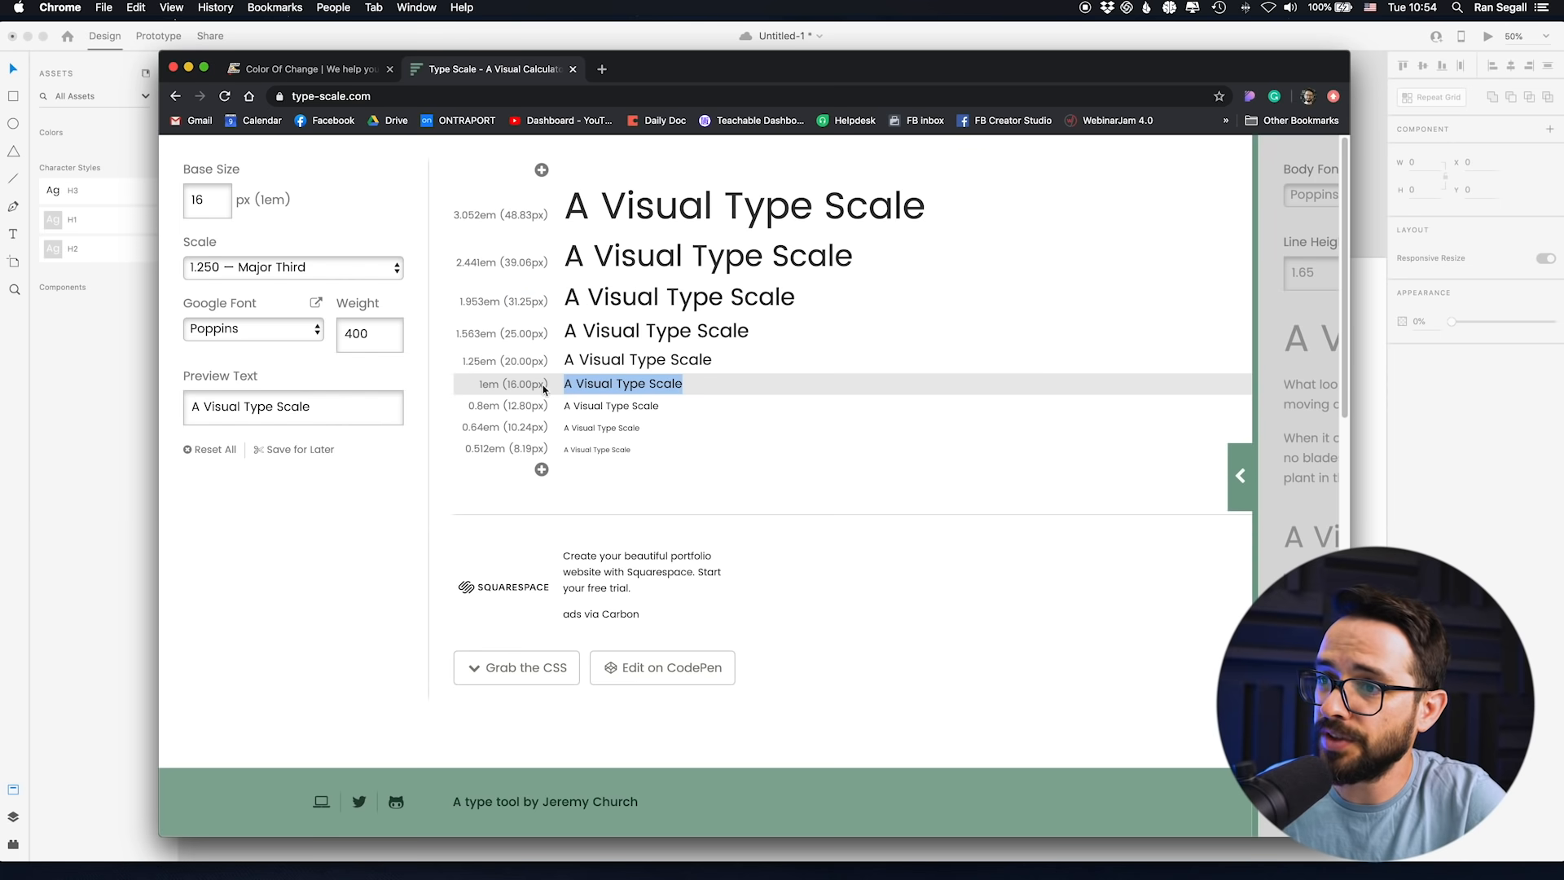
pyautogui.press('super+Tab')
# - Delete the H3 sample text and add the text "this will be my latest" beside the artboard
pyautogui.click(408, 329)
pyautogui.press('BackSpace')
pyautogui.click(14, 234)
pyautogui.click(520, 354)
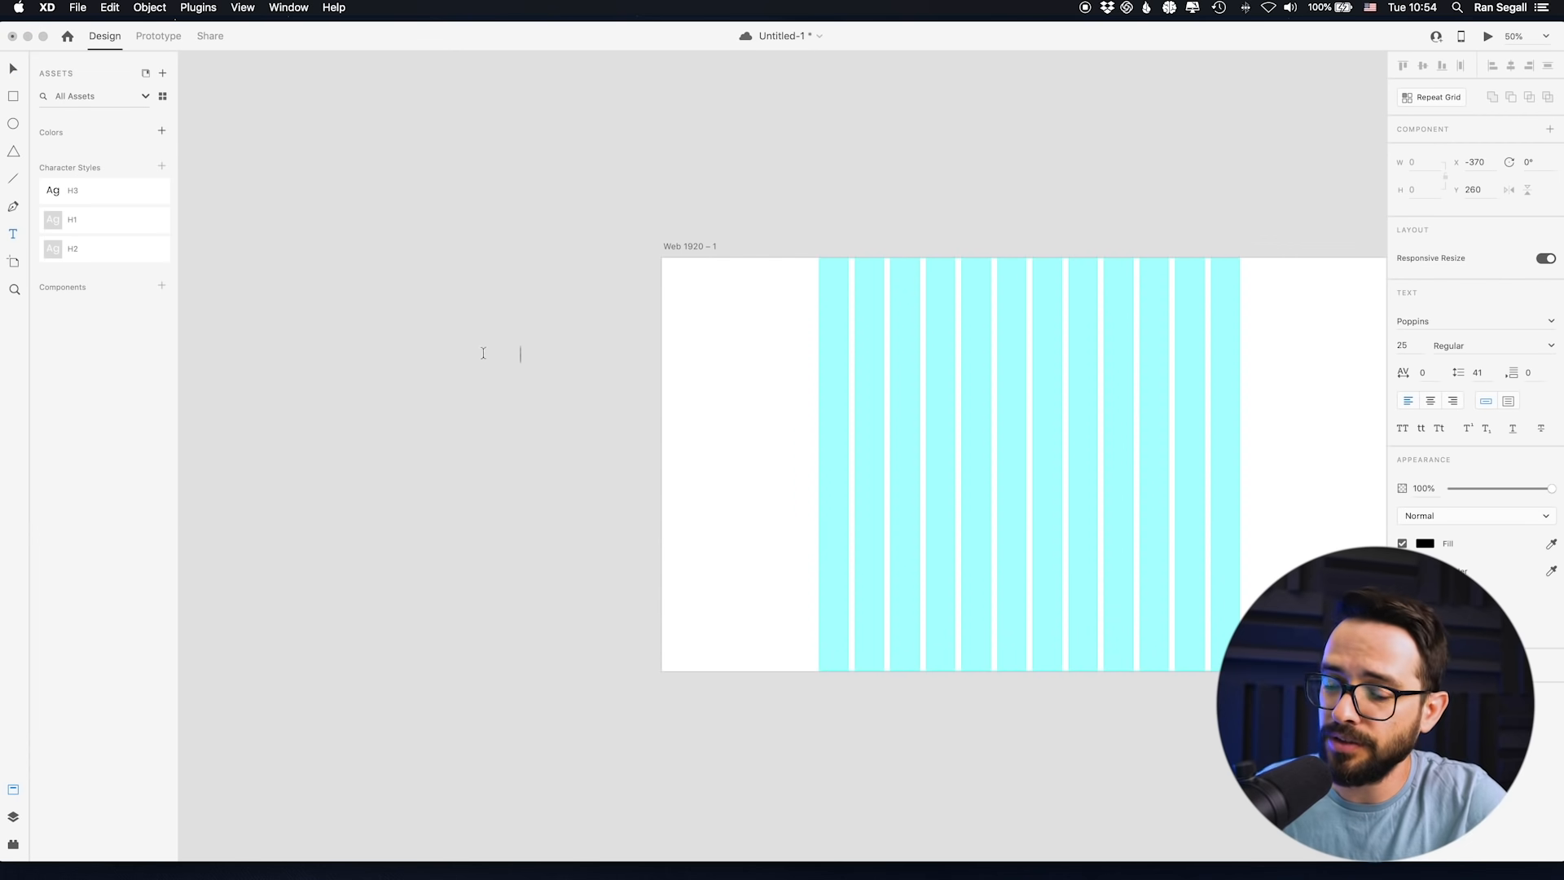
pyautogui.write('this will be')
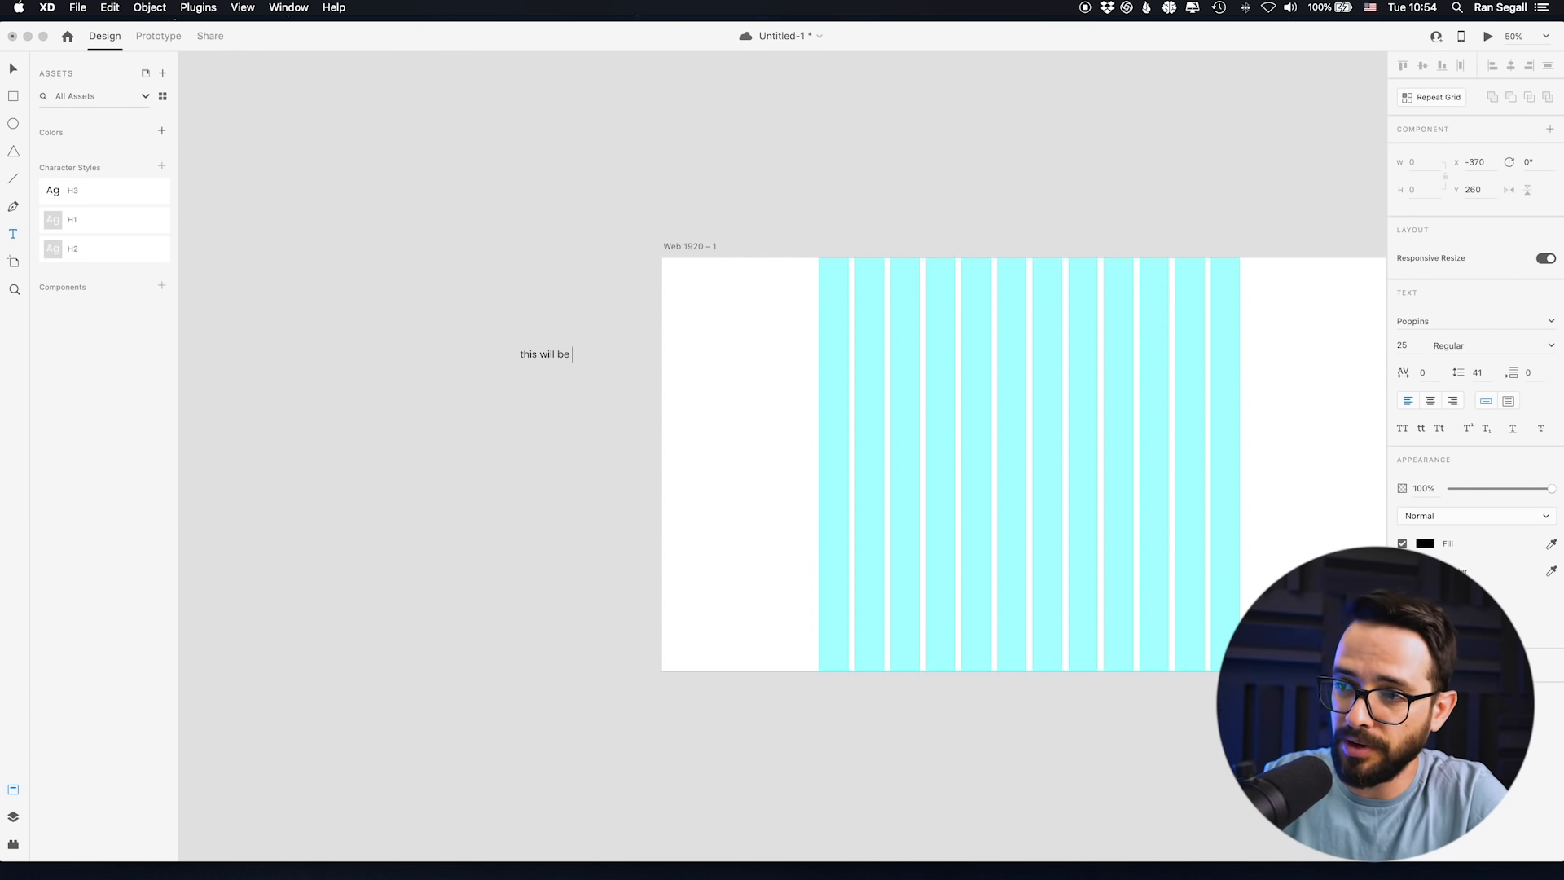
pyautogui.write(' my latest')
pyautogui.press('Escape')
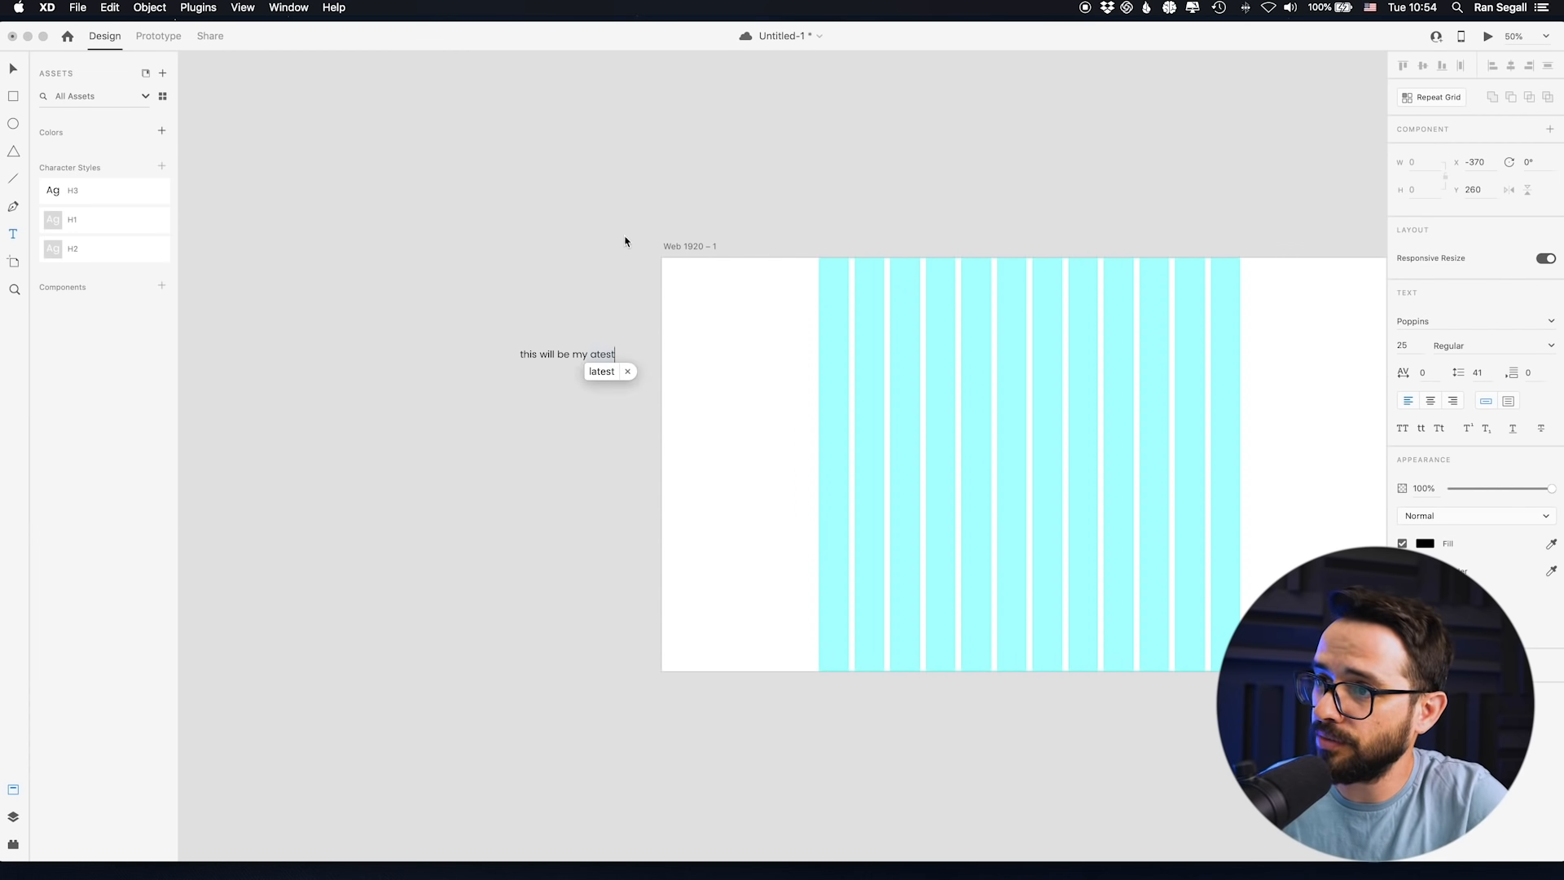
# - Set the font size of the "this will be my latest" text to 18
pyautogui.click(1406, 348)
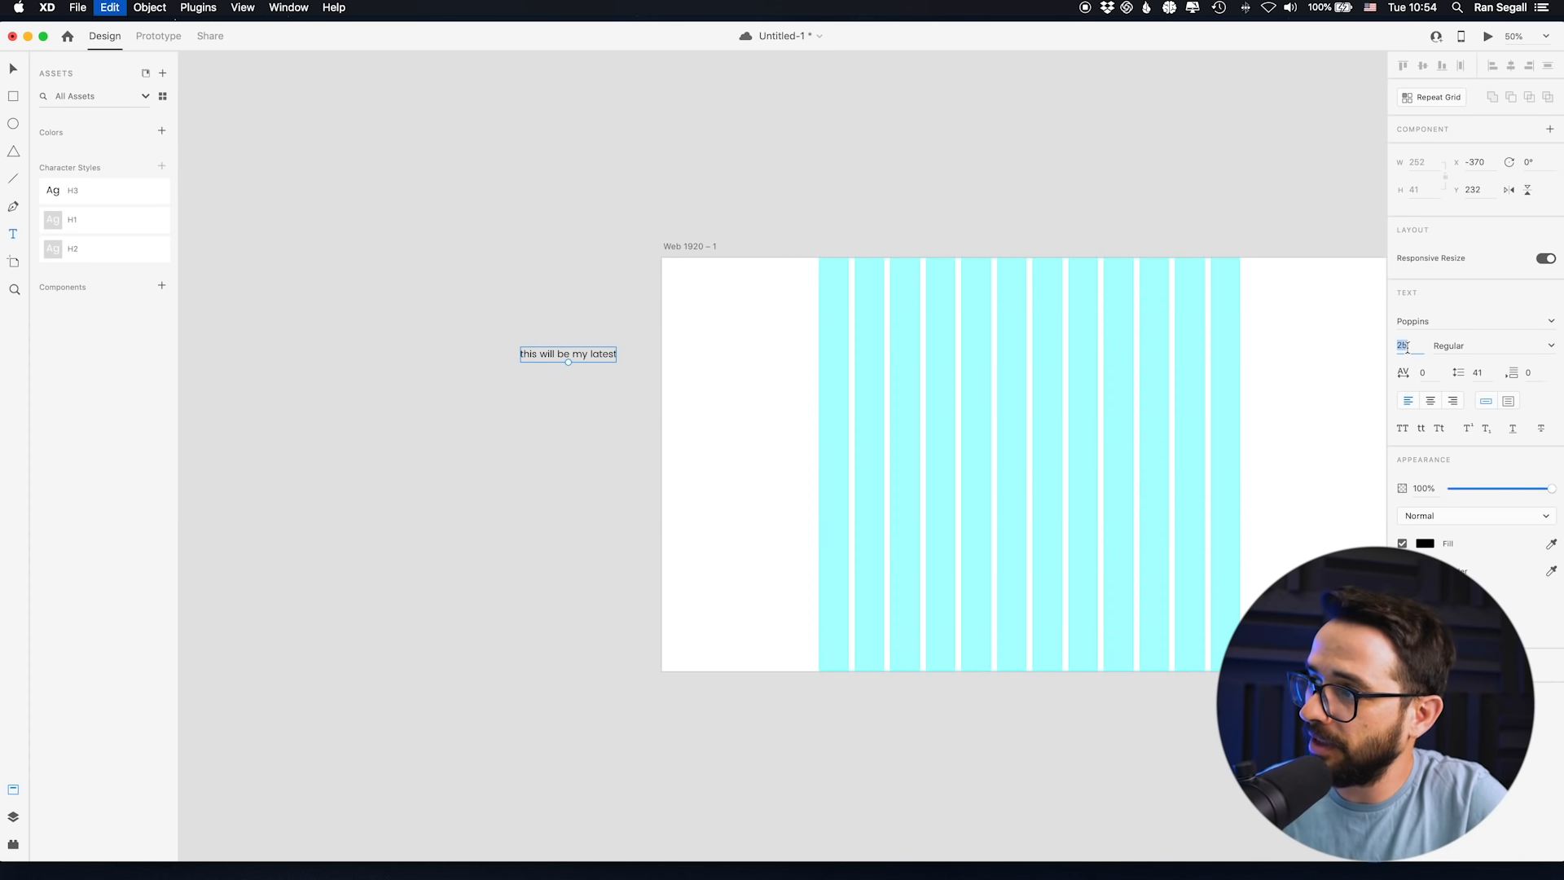
pyautogui.press('Return')
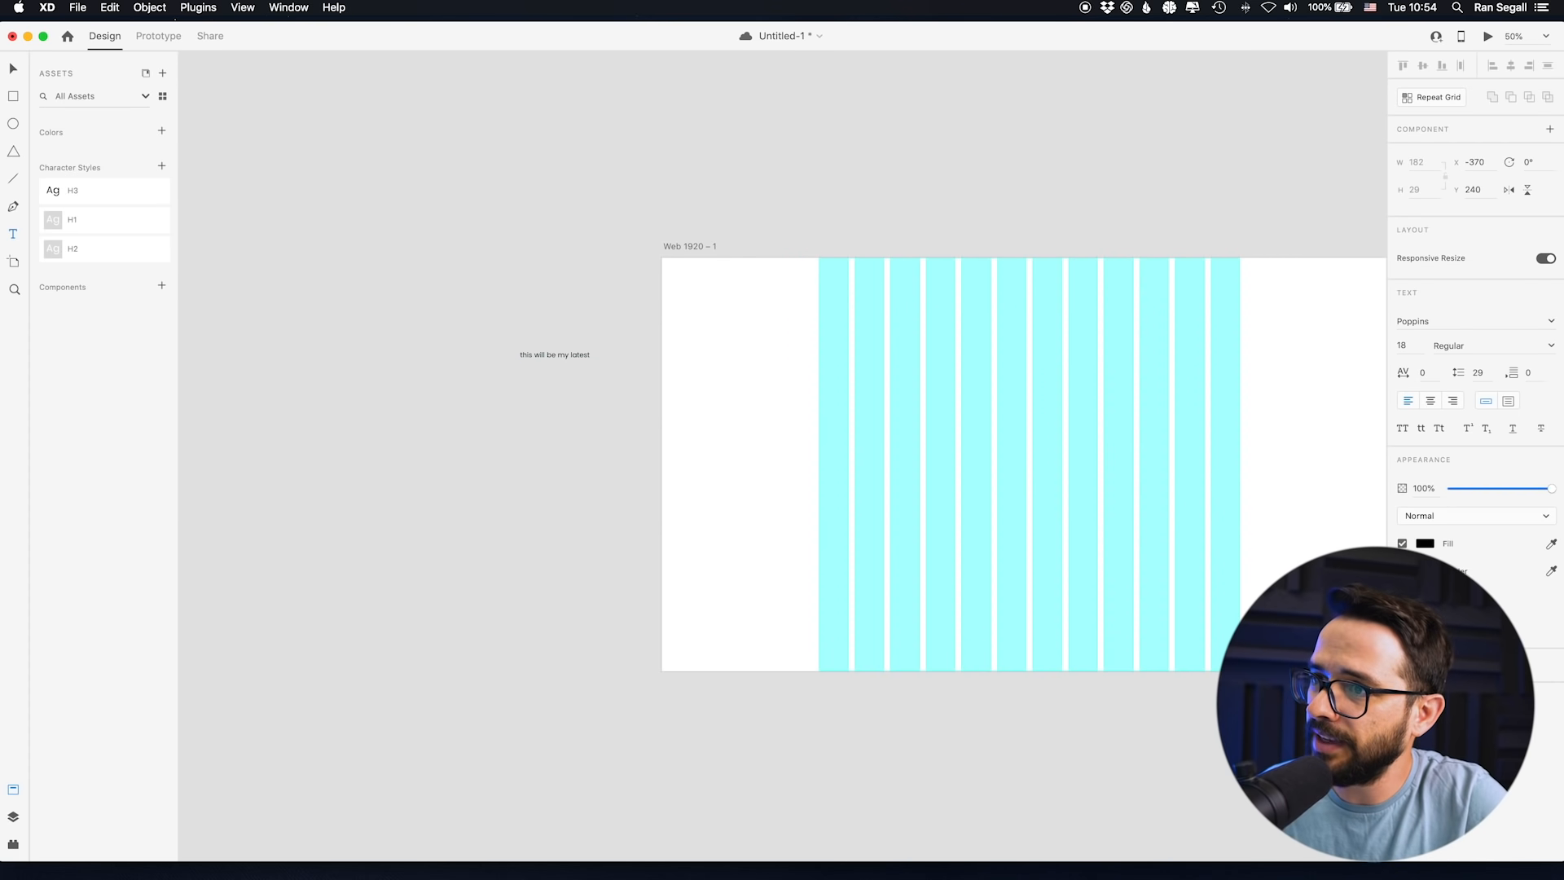
pyautogui.click(474, 293)
pyautogui.click(594, 383)
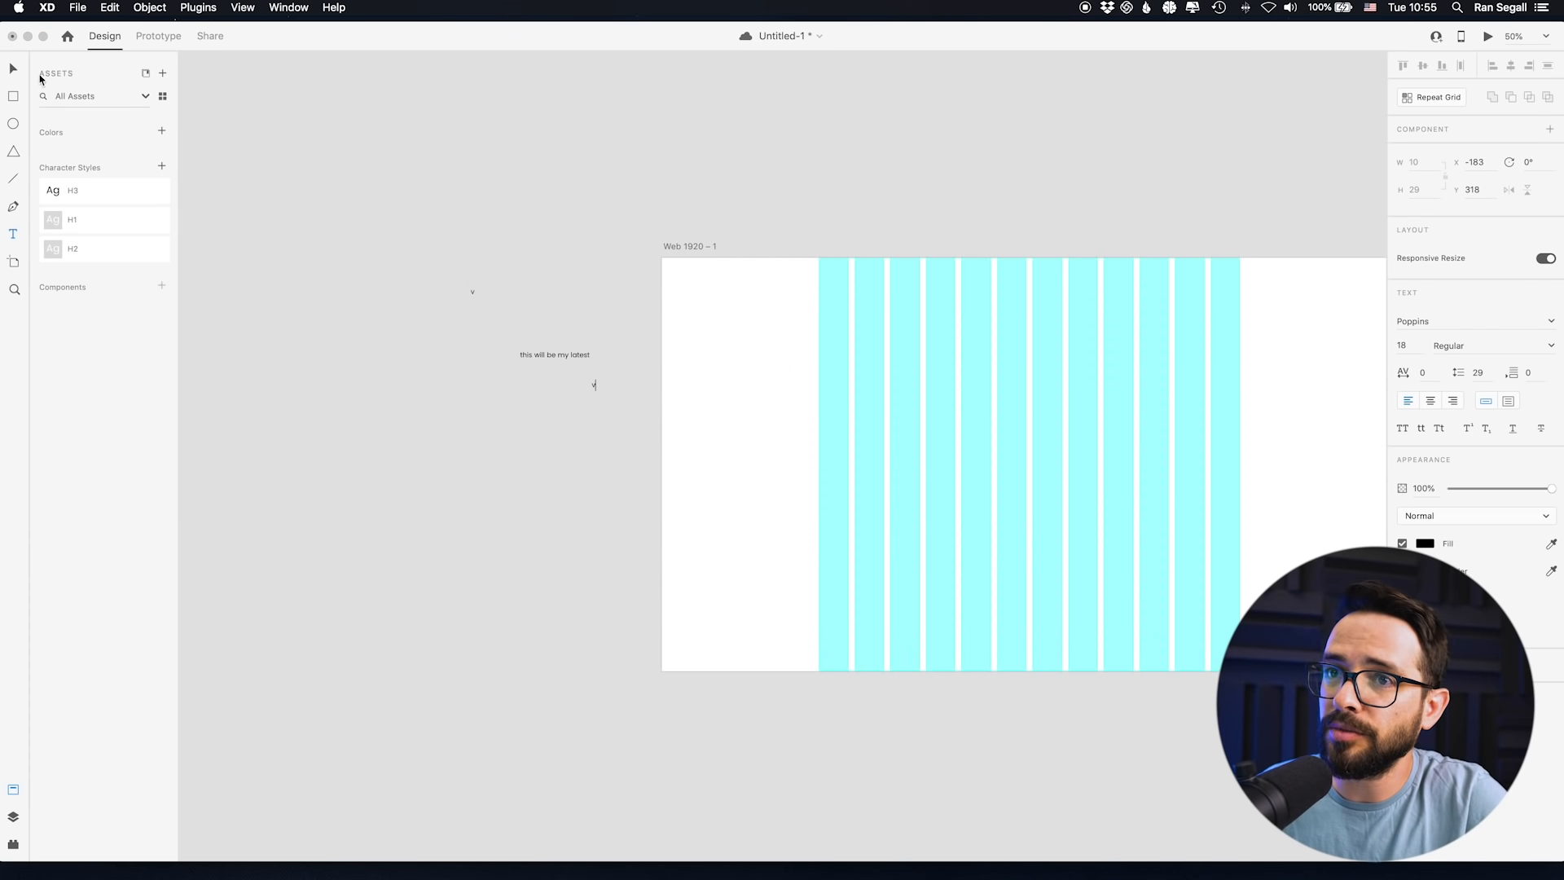
# - Save the 18-size text's formatting as a character style in the document assets and name it P
pyautogui.click(13, 69)
pyautogui.rightClick(538, 355)
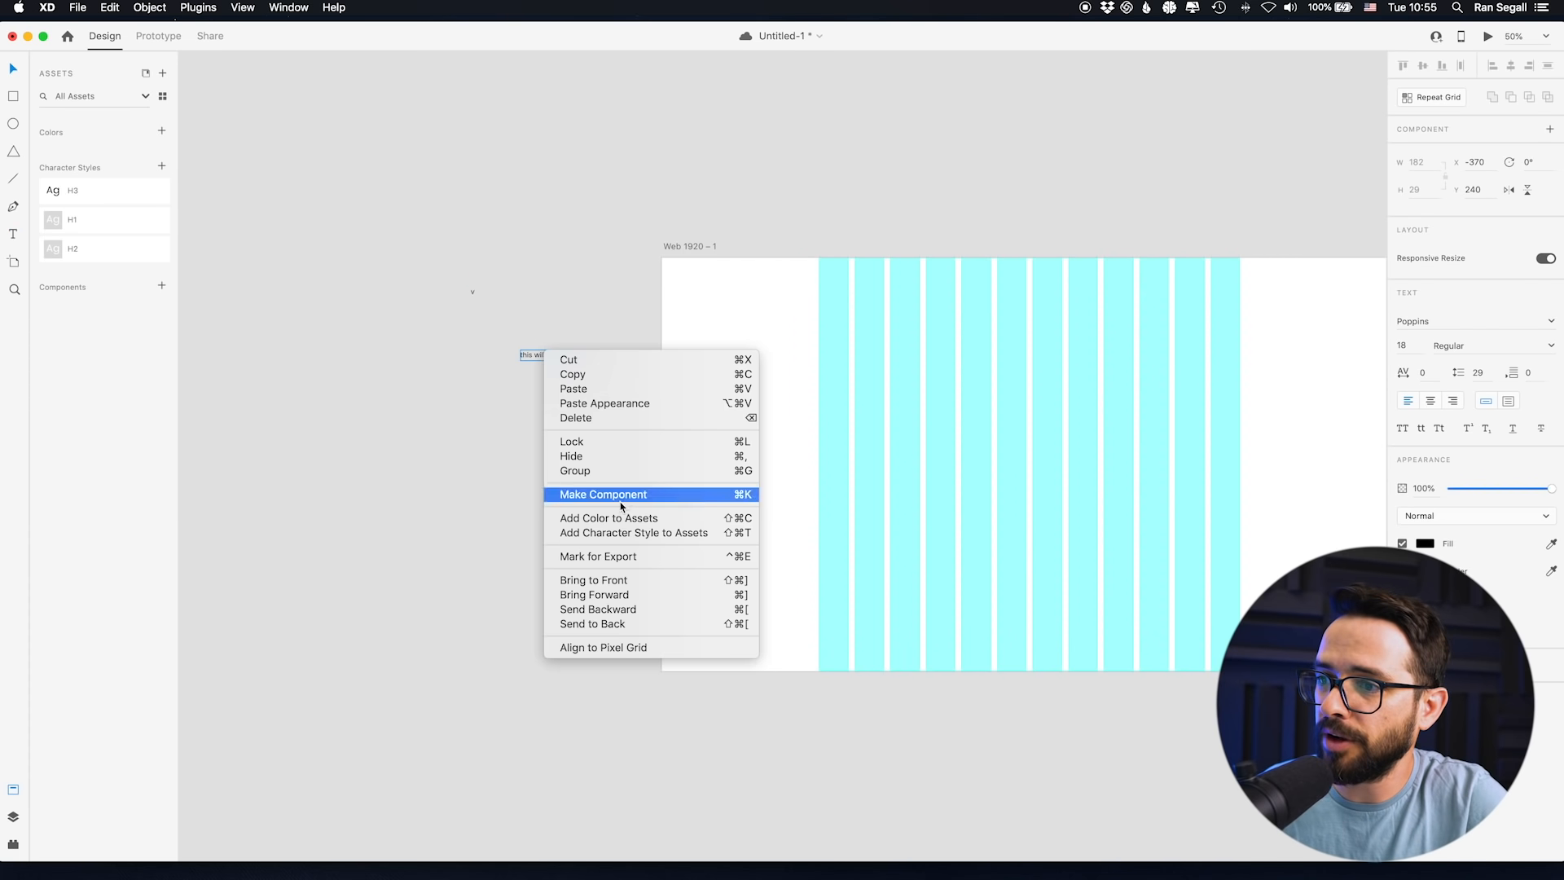
pyautogui.click(628, 536)
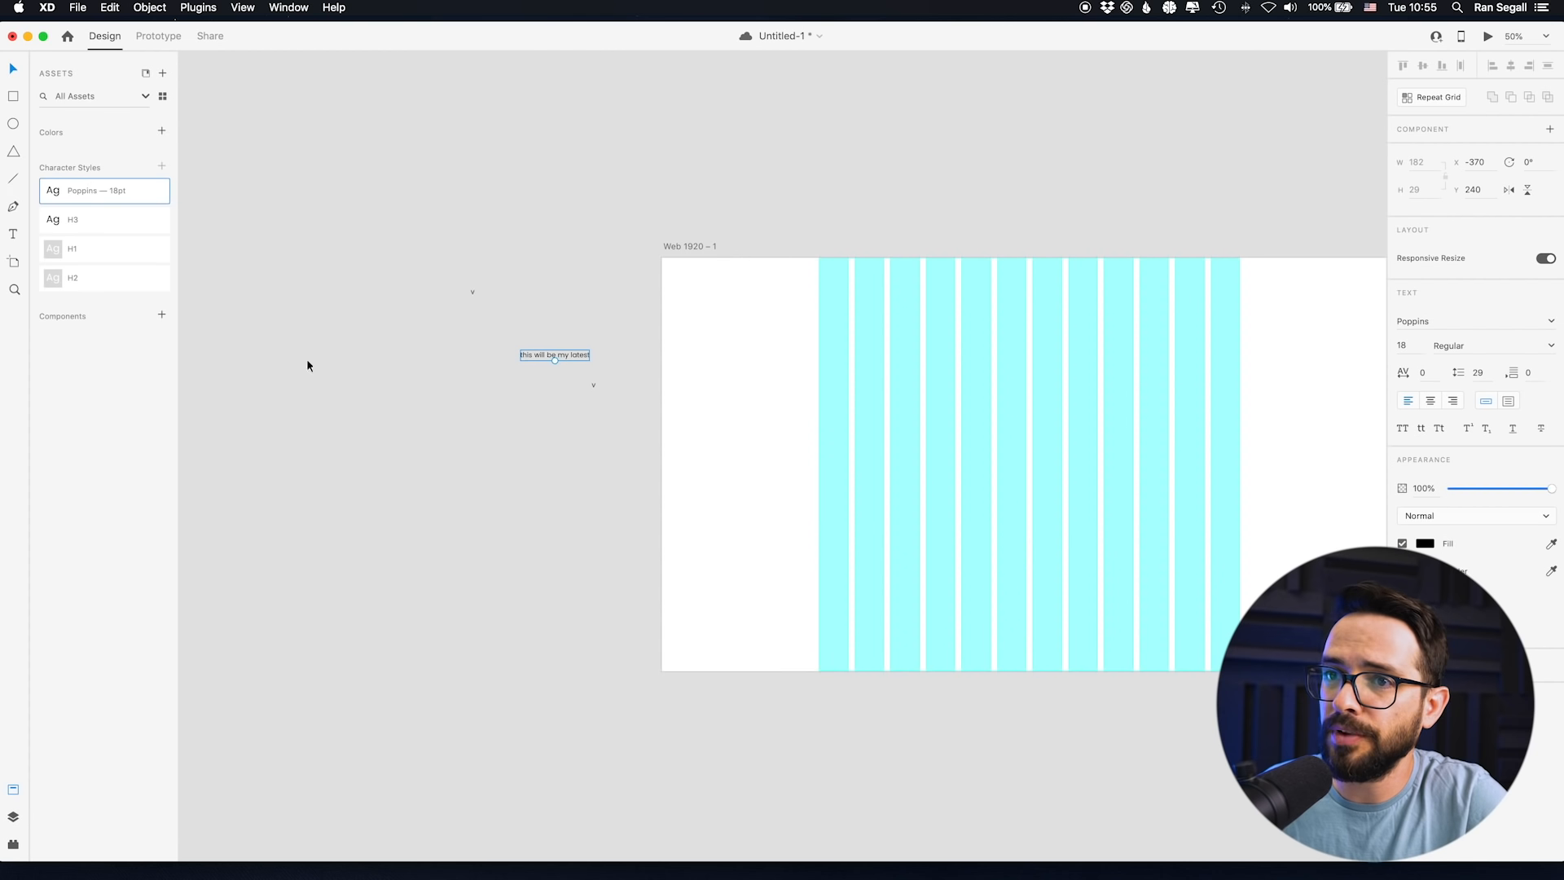
pyautogui.doubleClick(95, 192)
pyautogui.write('P')
# - Delete the body sample text and the stray text objects beside the artboard
pyautogui.click(350, 262)
pyautogui.moveTo(356, 241); pyautogui.dragTo(492, 338)
pyautogui.press('Delete')
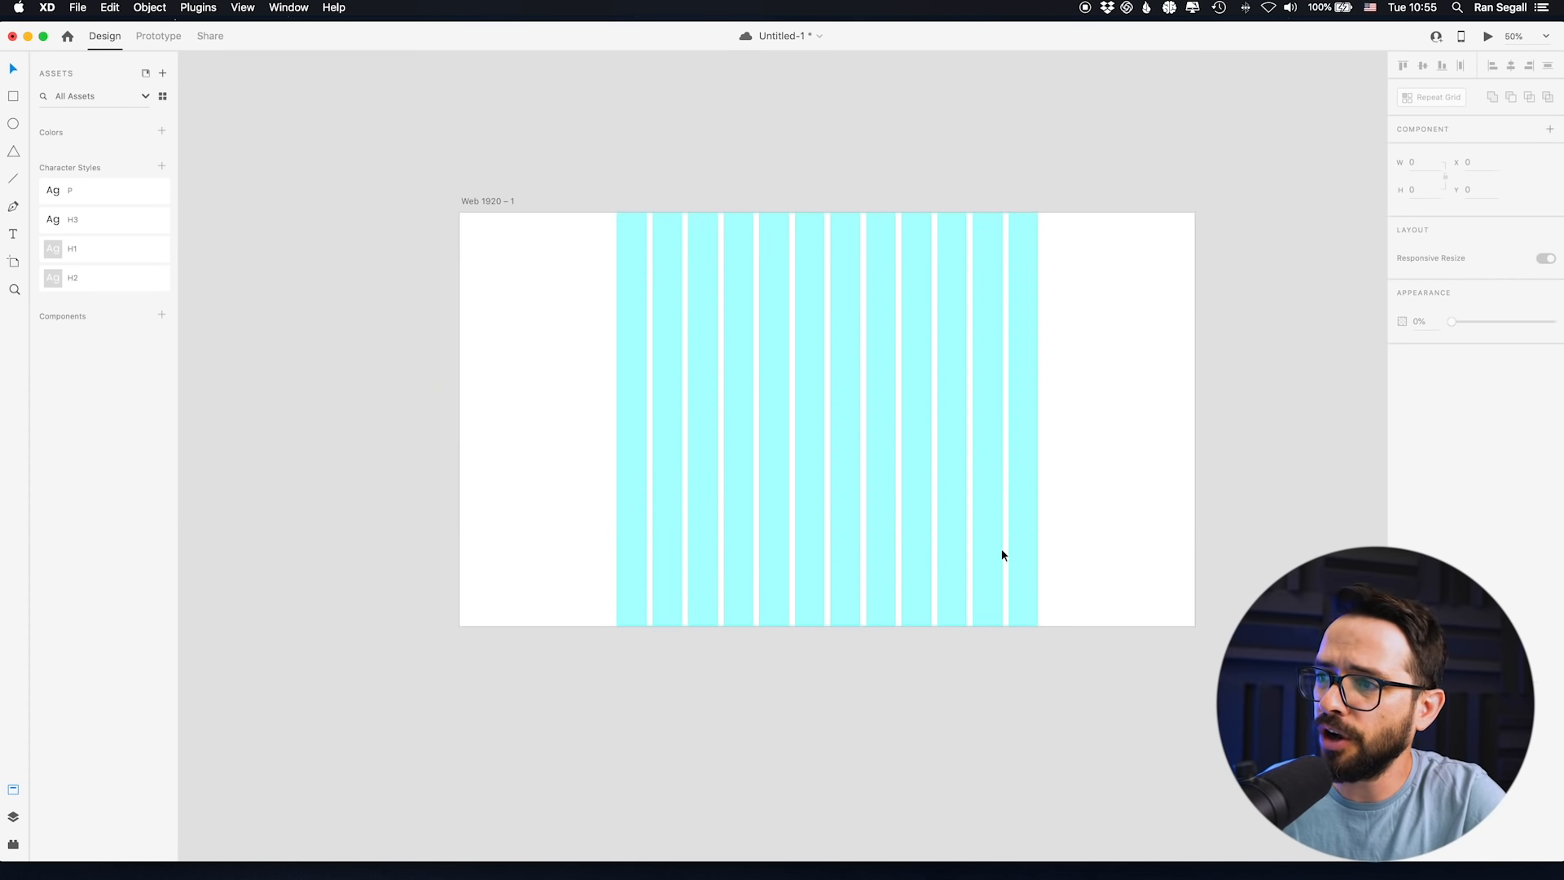
pyautogui.hscroll(3, 1002, 554)
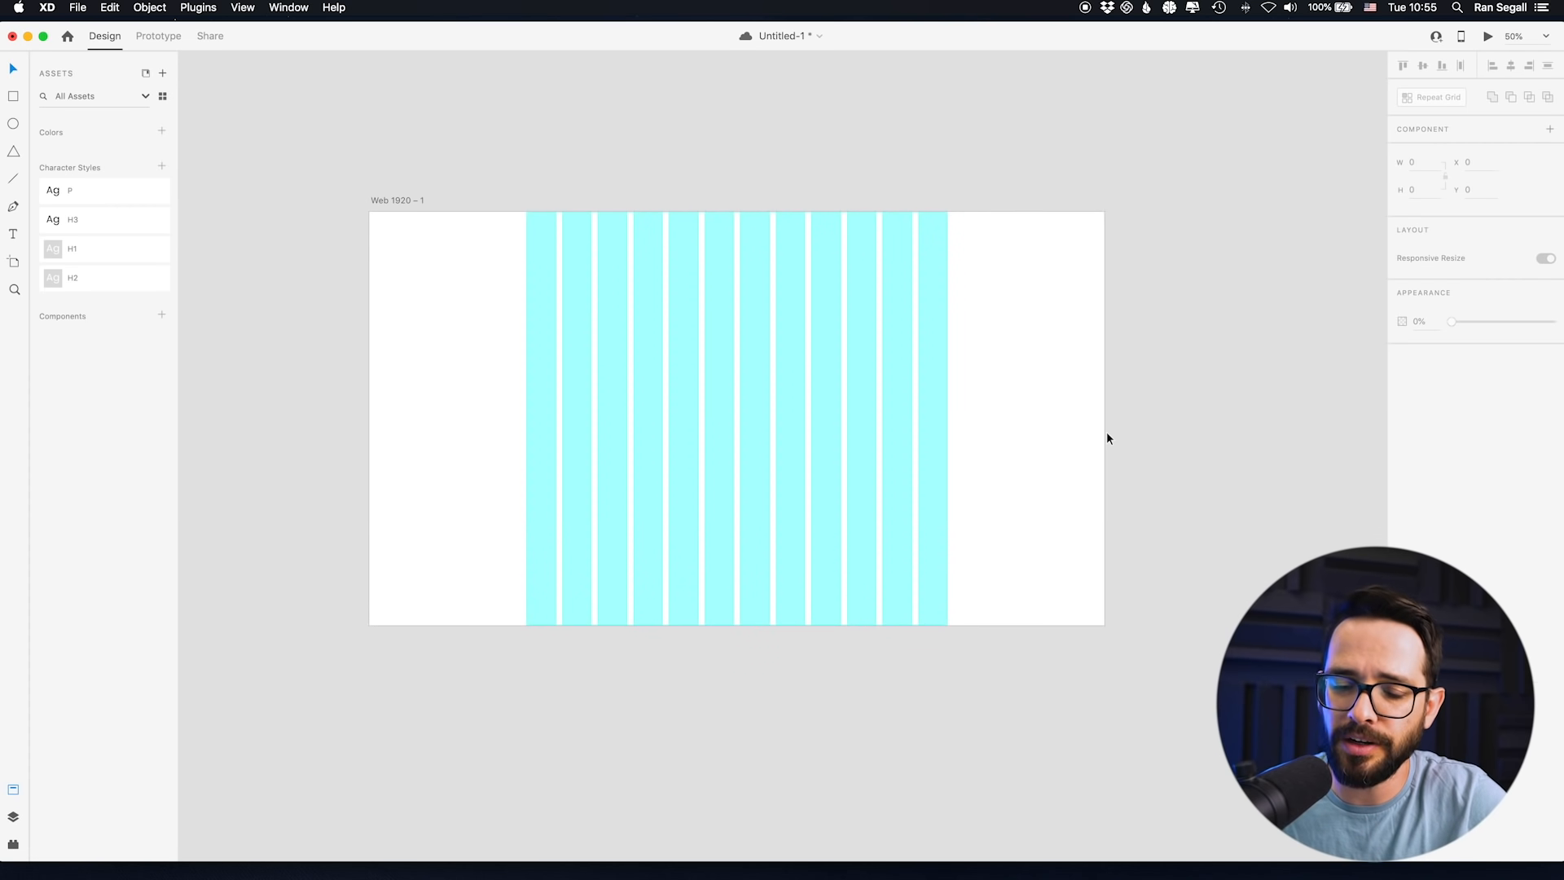
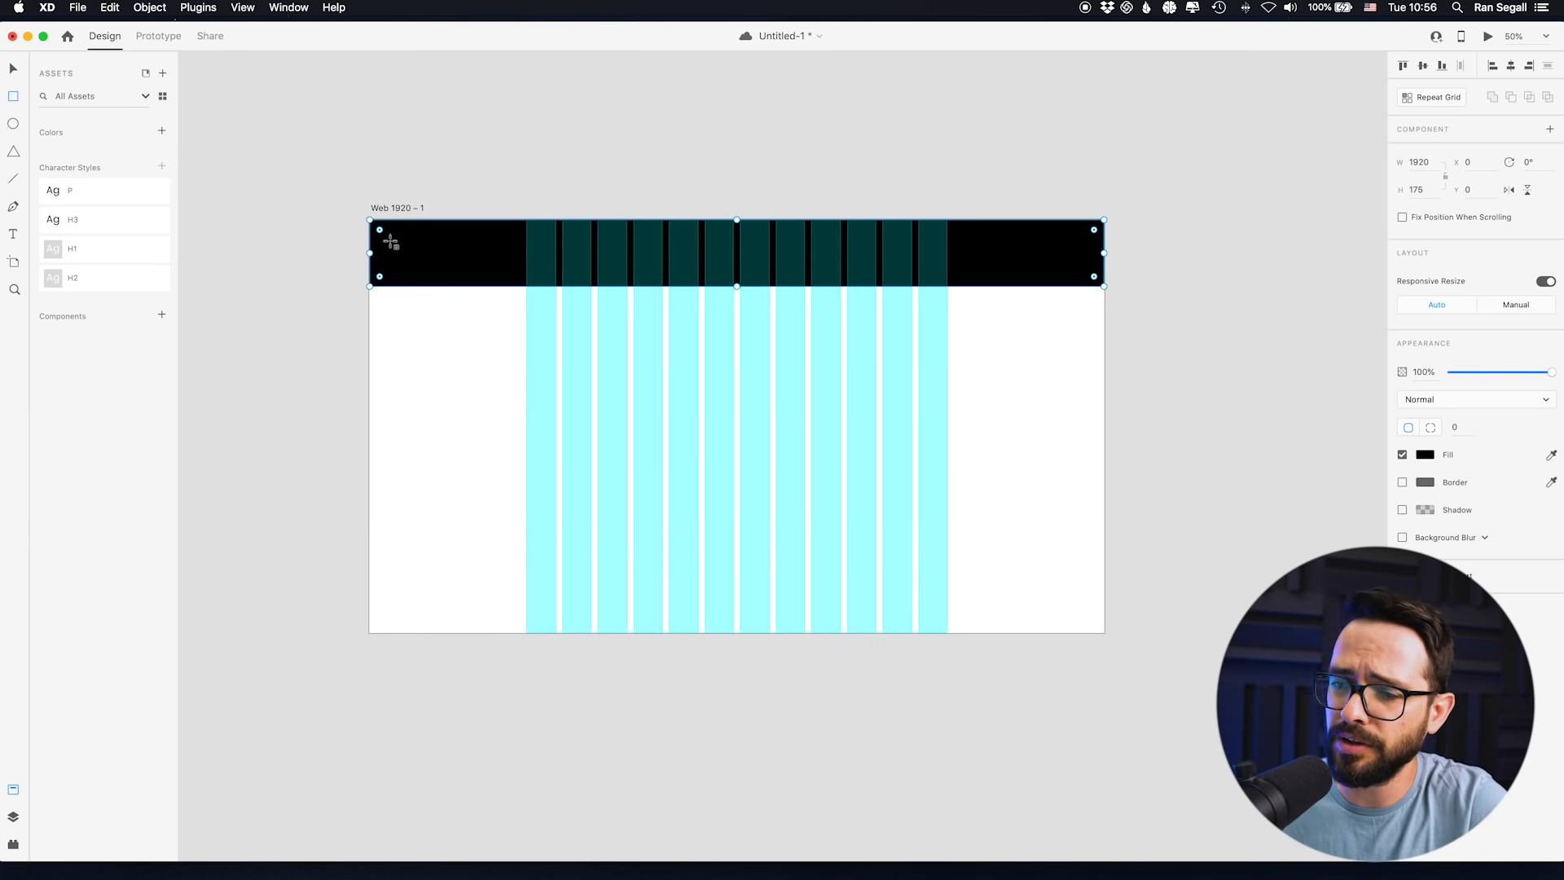
# - Copy the Color Of Change logo from the website's hero section and return to Adobe XD
pyautogui.scroll(3, 503, 198)
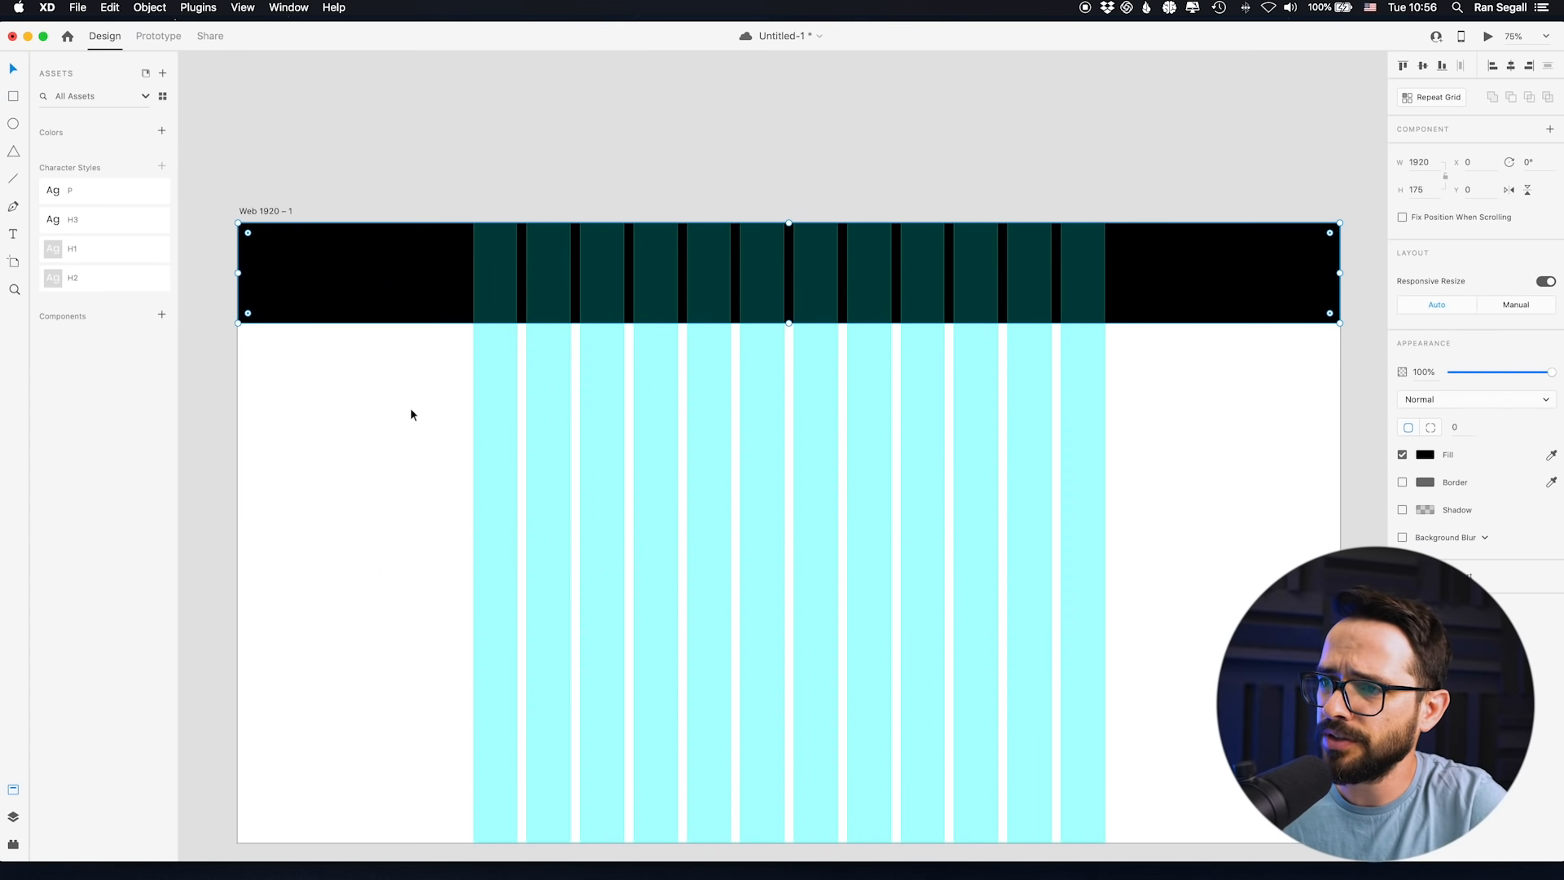
pyautogui.press('super+Tab')
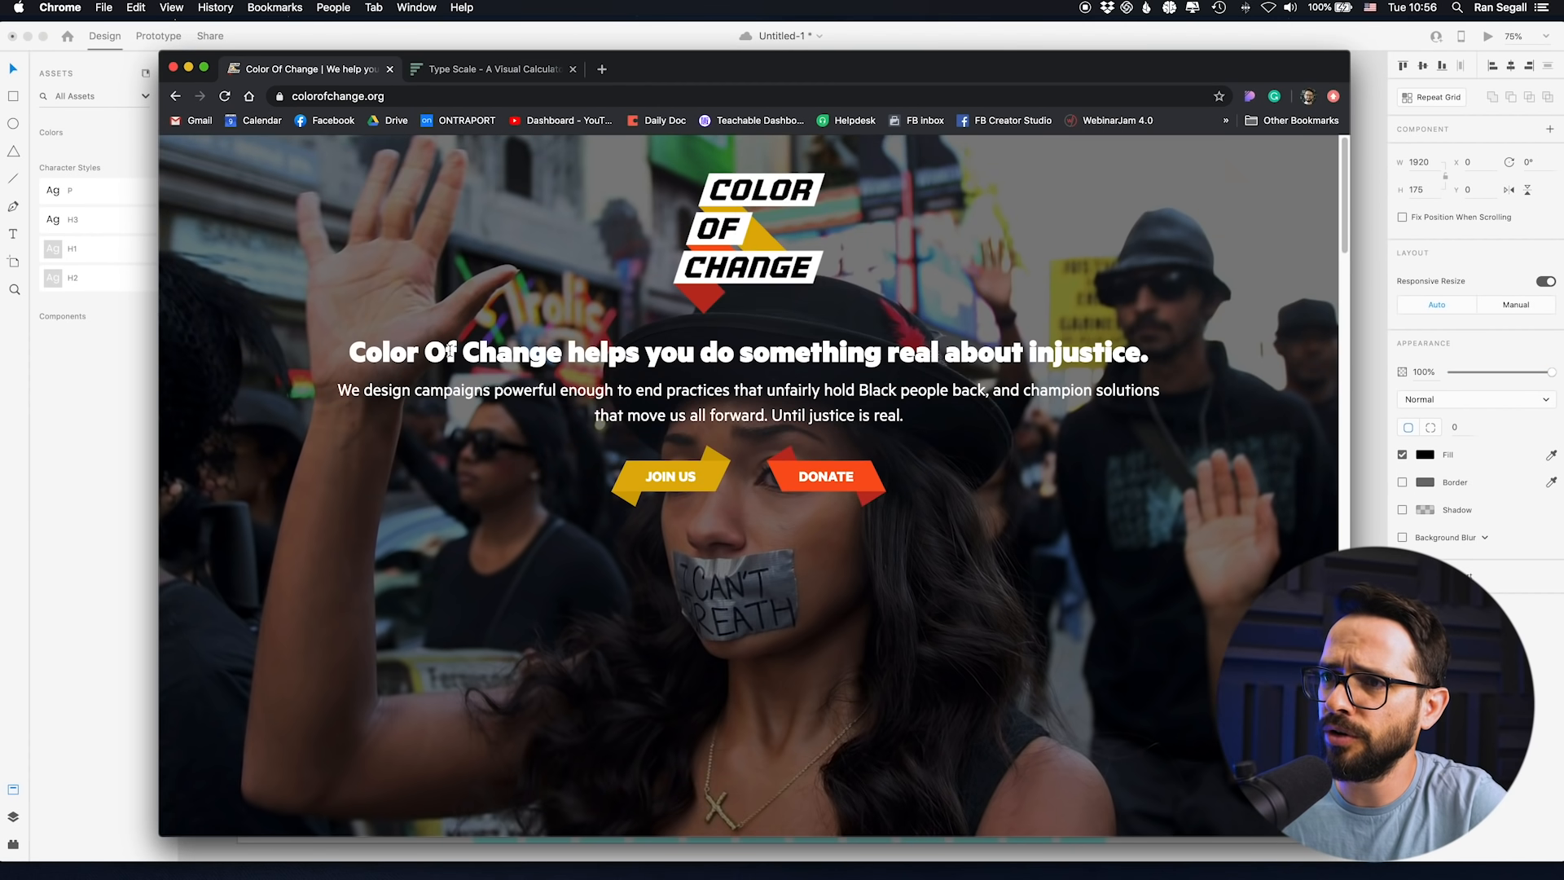
pyautogui.rightClick(747, 211)
pyautogui.click(782, 235)
pyautogui.press('super+Tab')
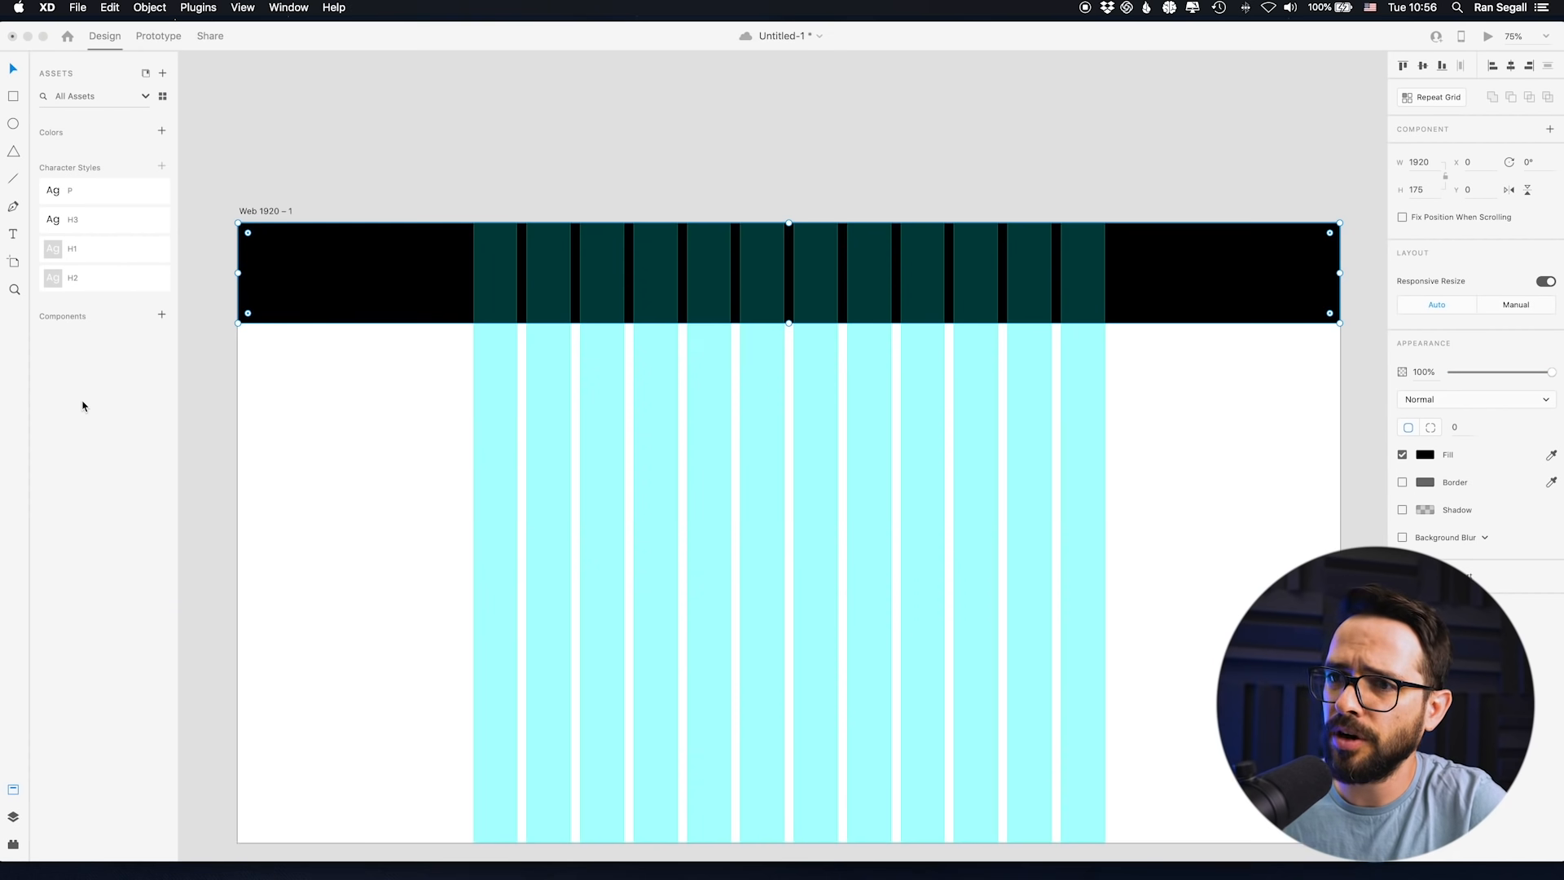
# - Paste the logo at the left end of the black header bar and scale it to about 124 by 115
pyautogui.press('super+v')
pyautogui.moveTo(757, 513); pyautogui.dragTo(356, 326)
pyautogui.moveTo(466, 412); pyautogui.dragTo(290, 294)
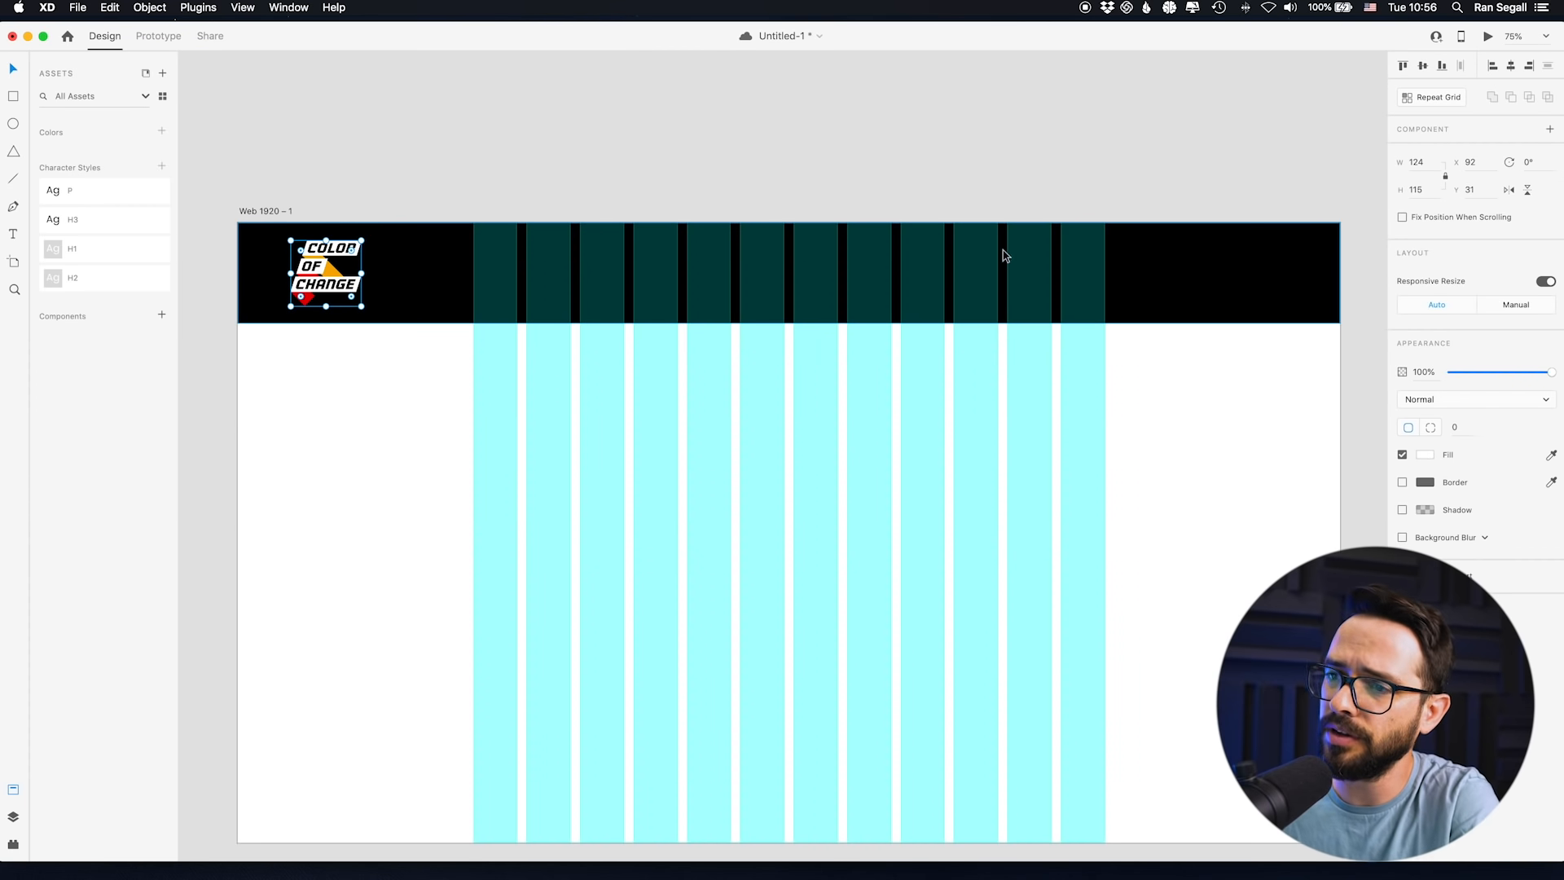
pyautogui.press('super+minus')
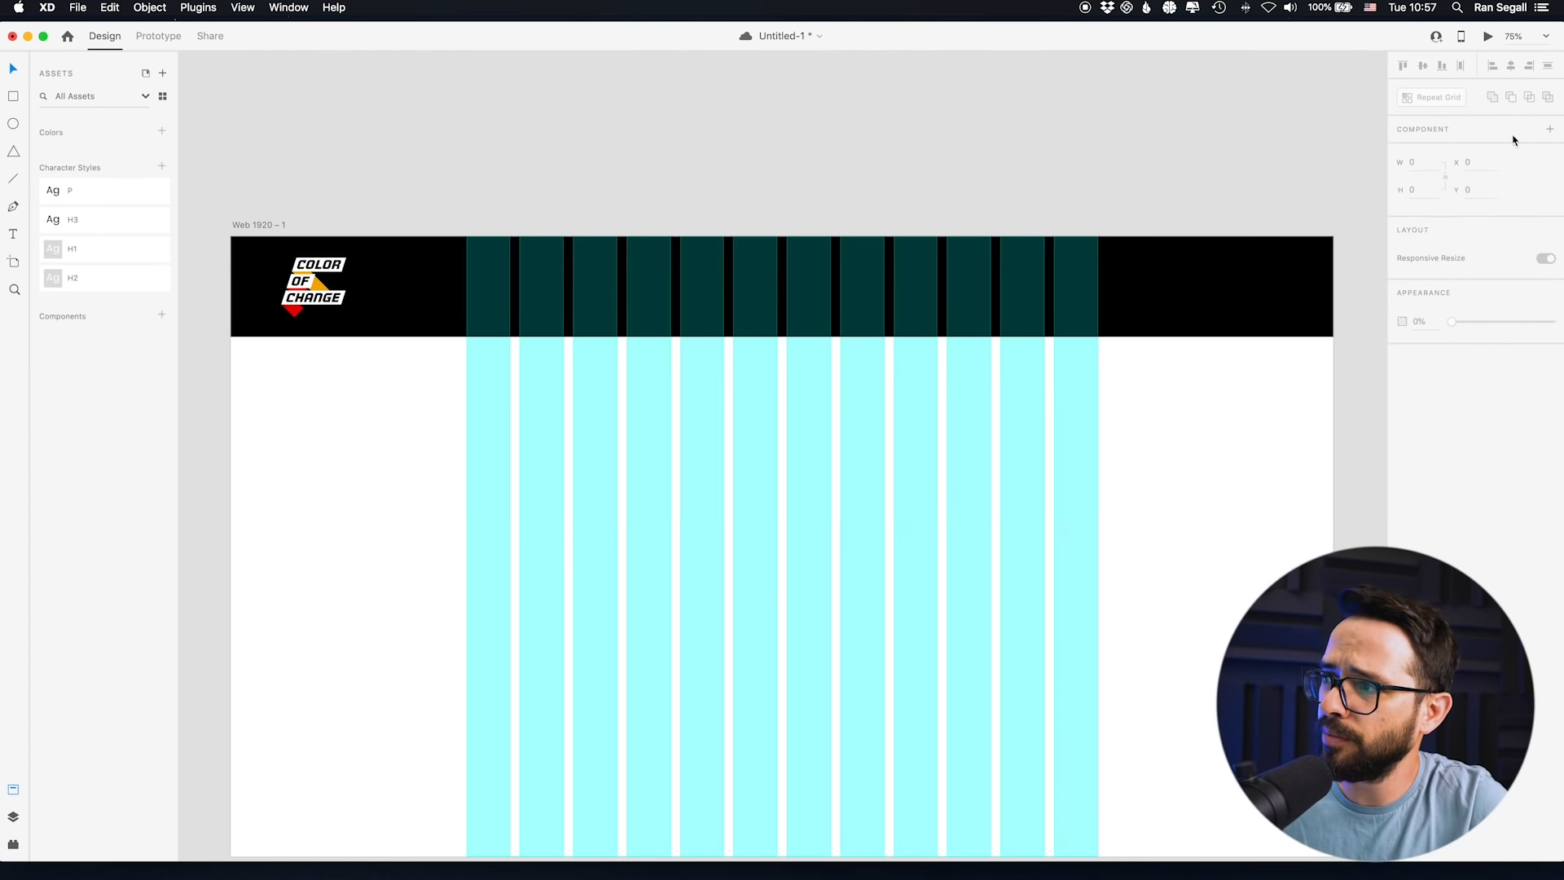
# - Examine the Color Of Change site's navigation bar, search field, footer and About submenu, and return to Adobe XD
pyautogui.press('super+Tab')
pyautogui.scroll(-8, 656, 411)
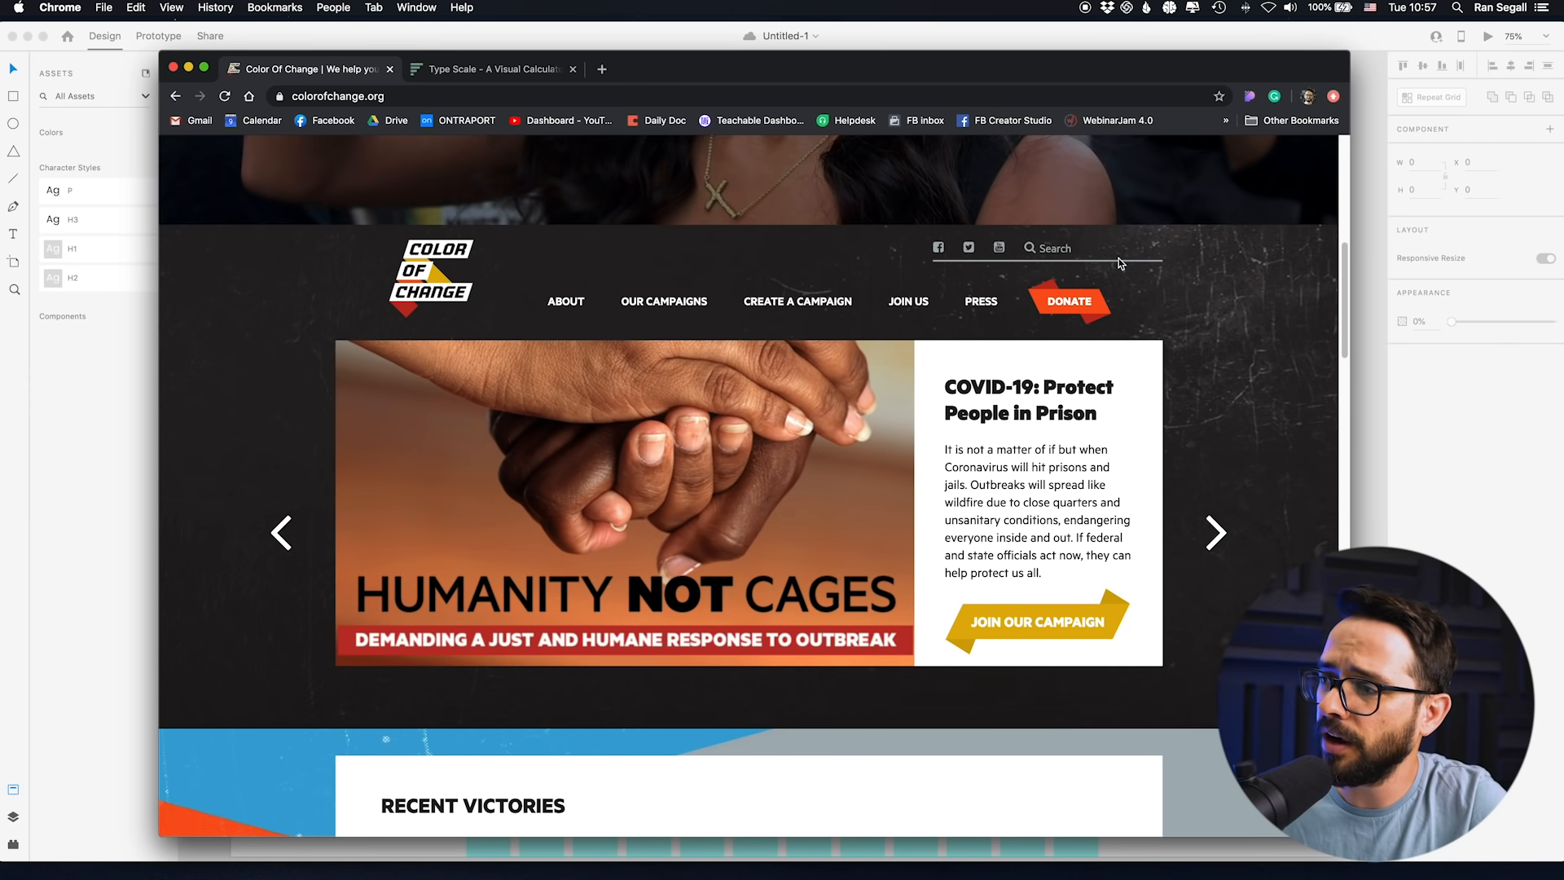
pyautogui.scroll(-20, 1076, 251)
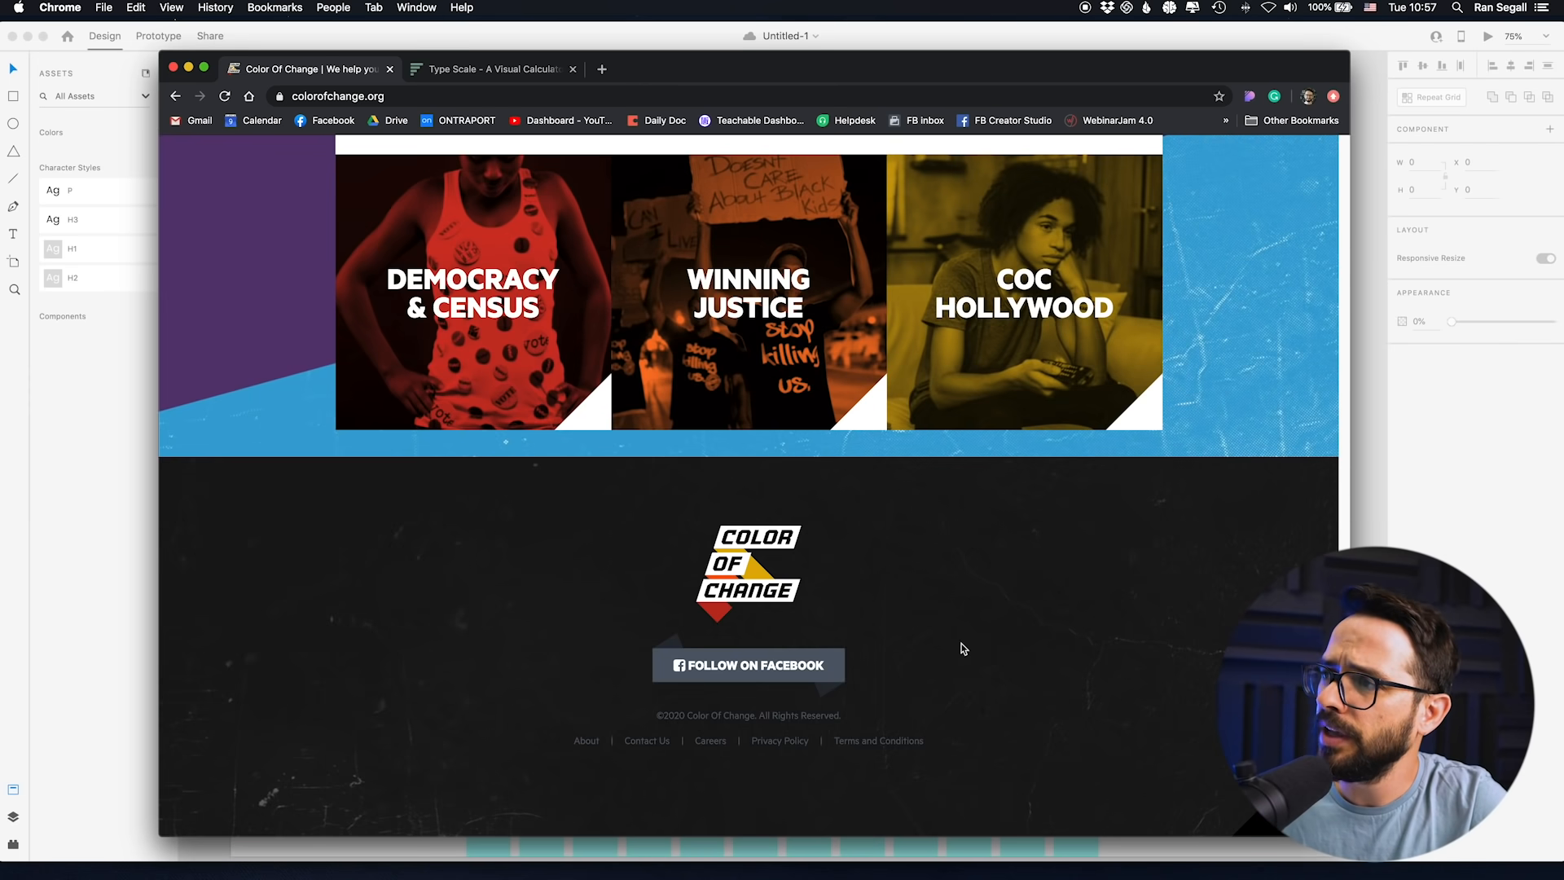
pyautogui.scroll(20, 963, 648)
pyautogui.scroll(-8, 988, 423)
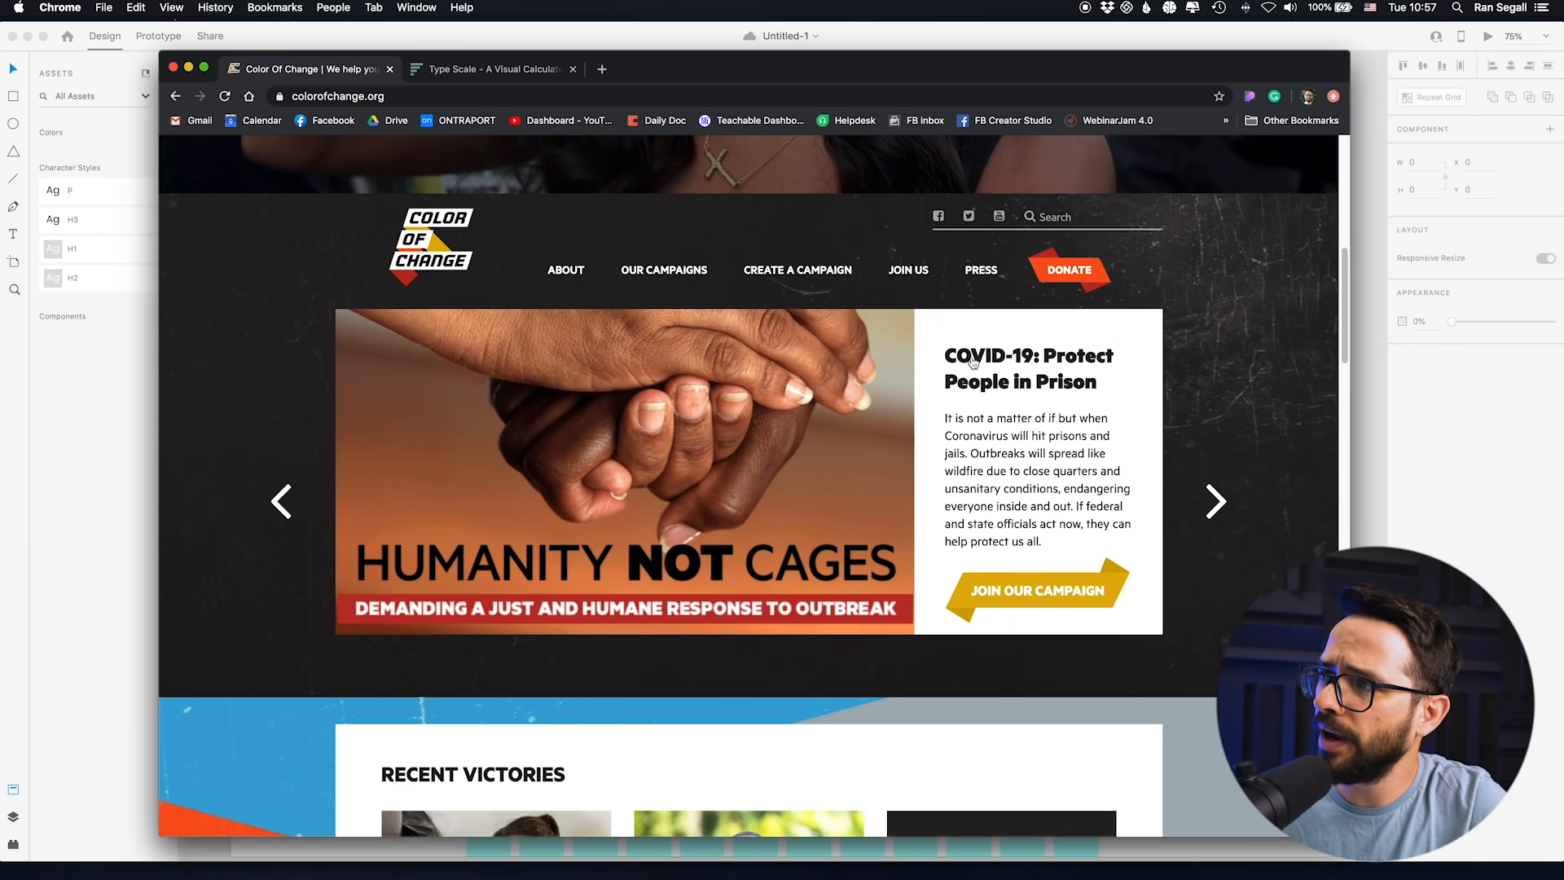
pyautogui.click(1048, 217)
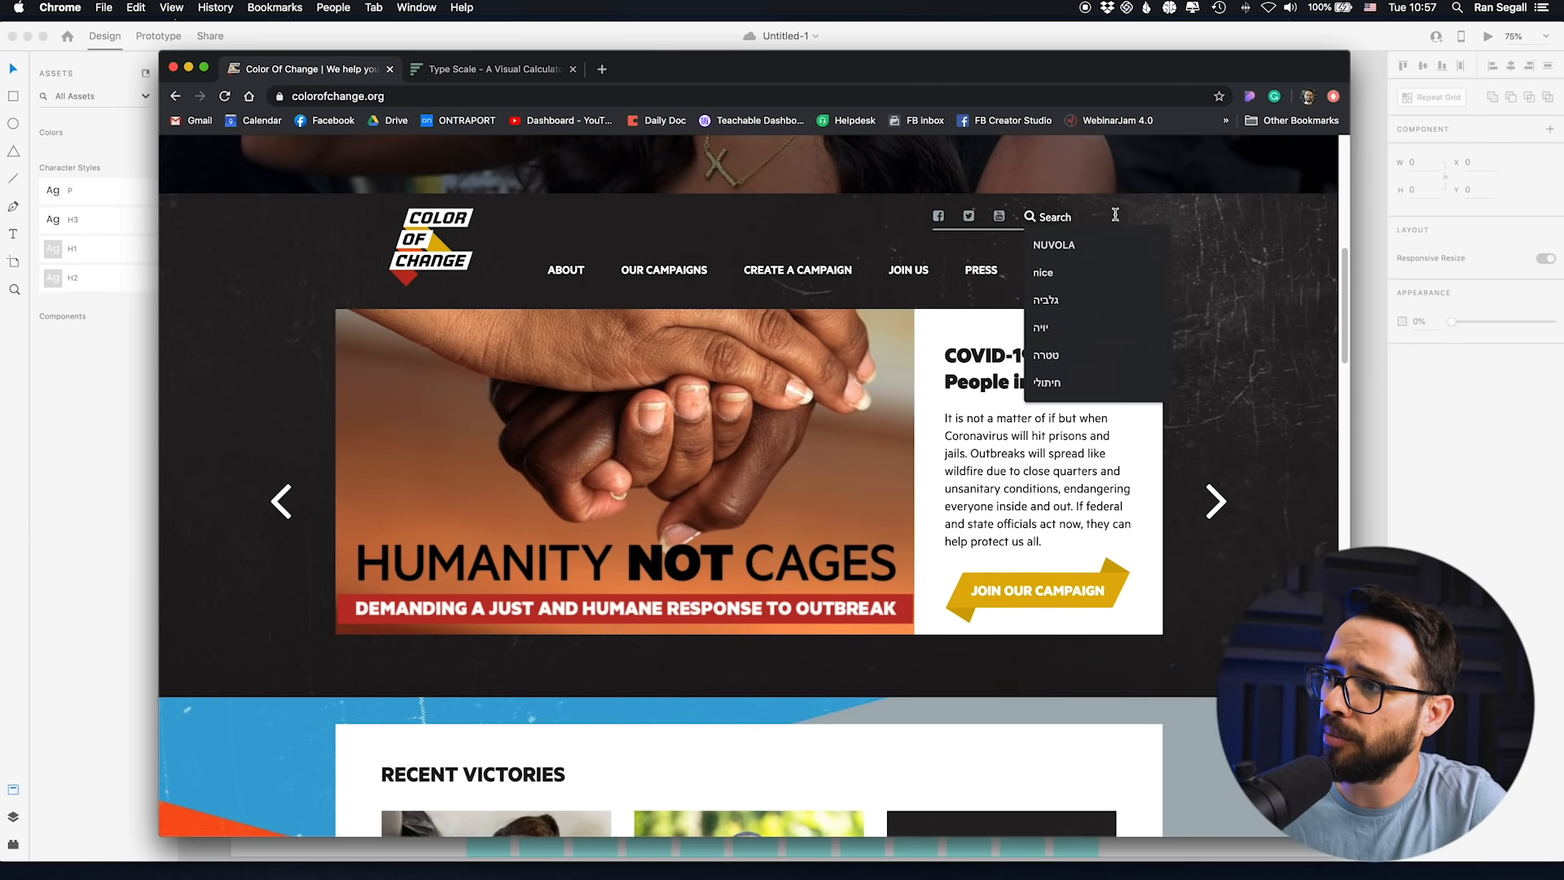
pyautogui.click(1209, 199)
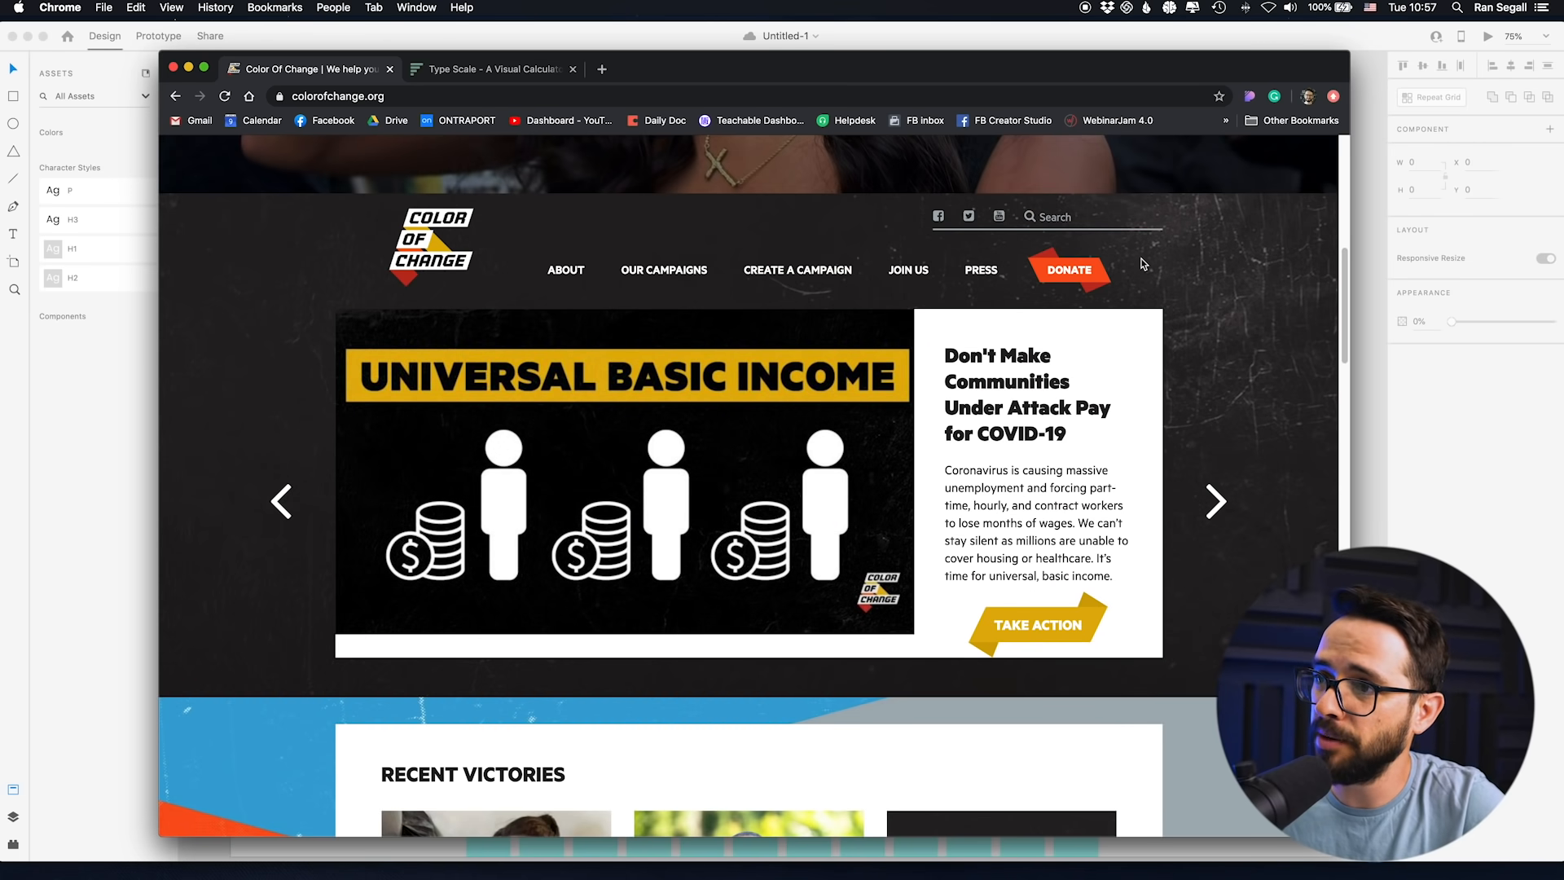
pyautogui.moveTo(561, 291)
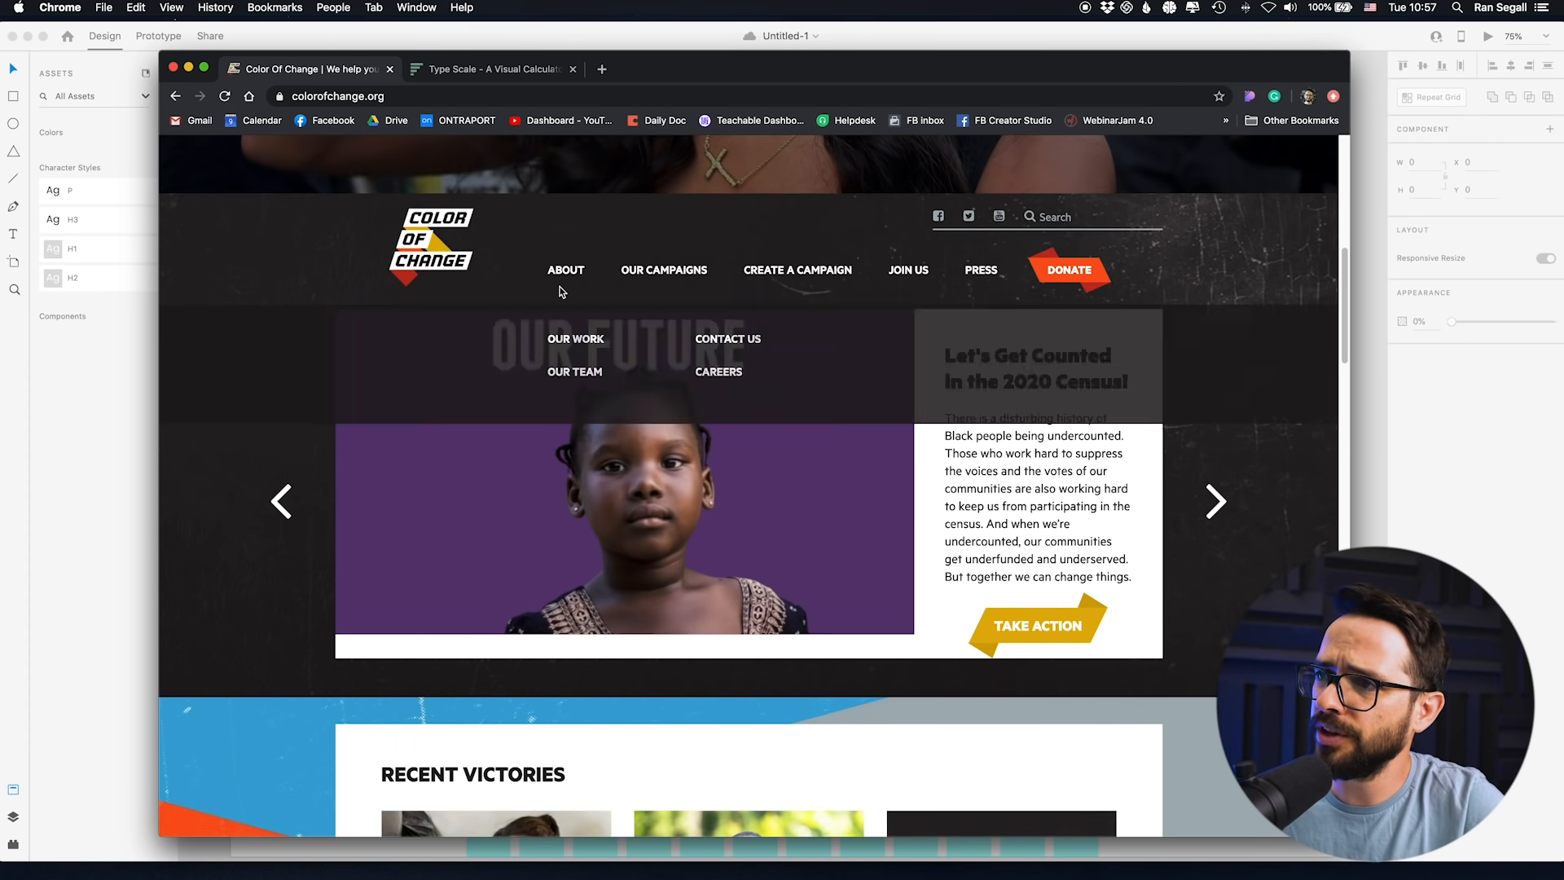
pyautogui.press('super+Tab')
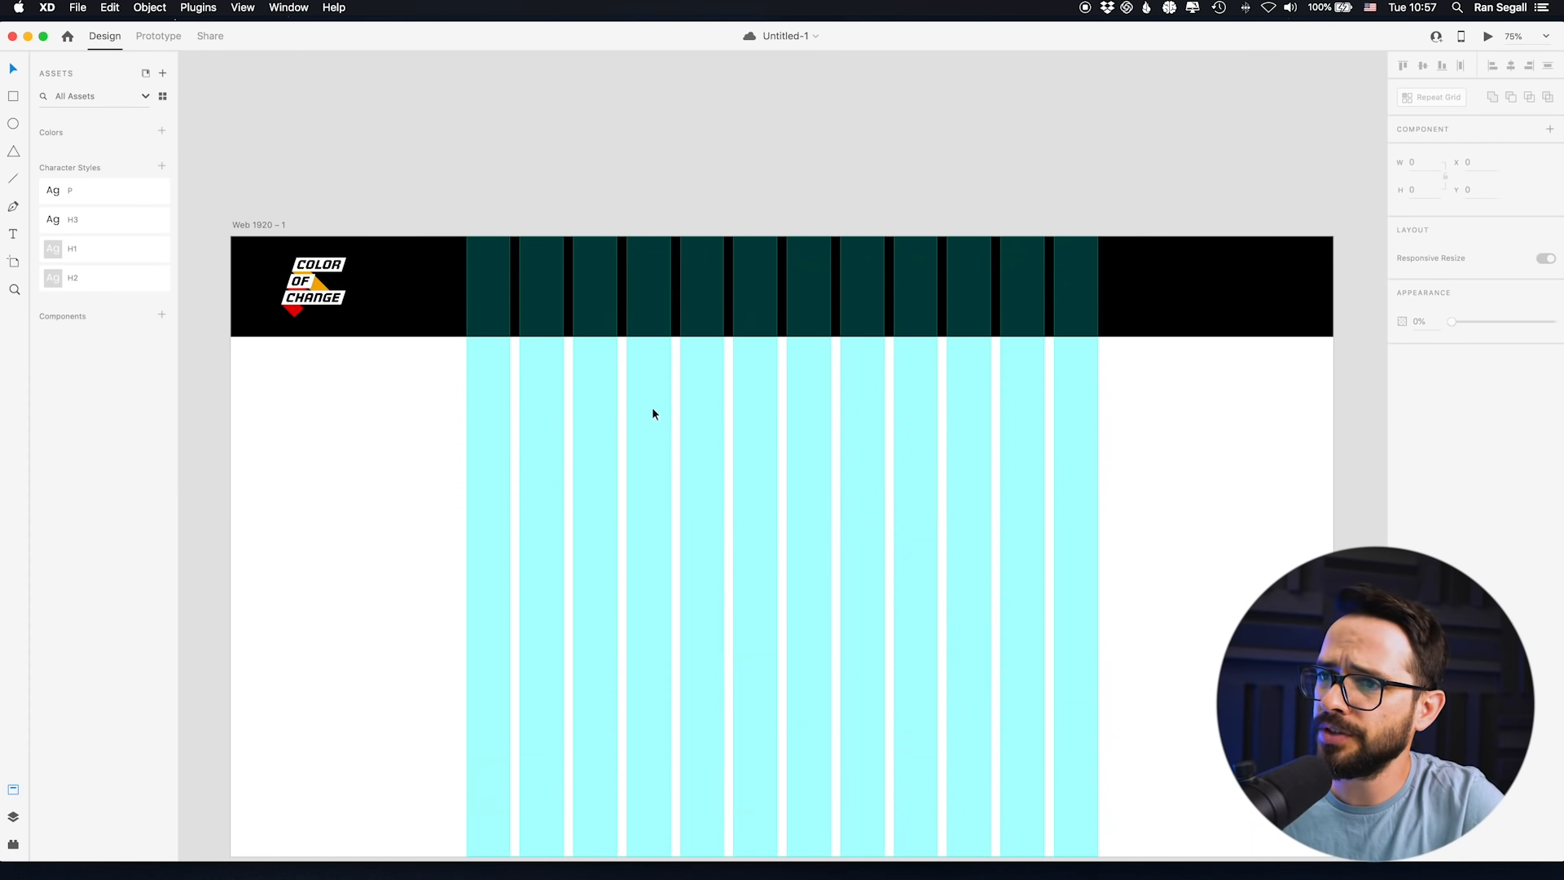
# - Add the text "ABOUT" in the white area below the header's logo
pyautogui.click(115, 218)
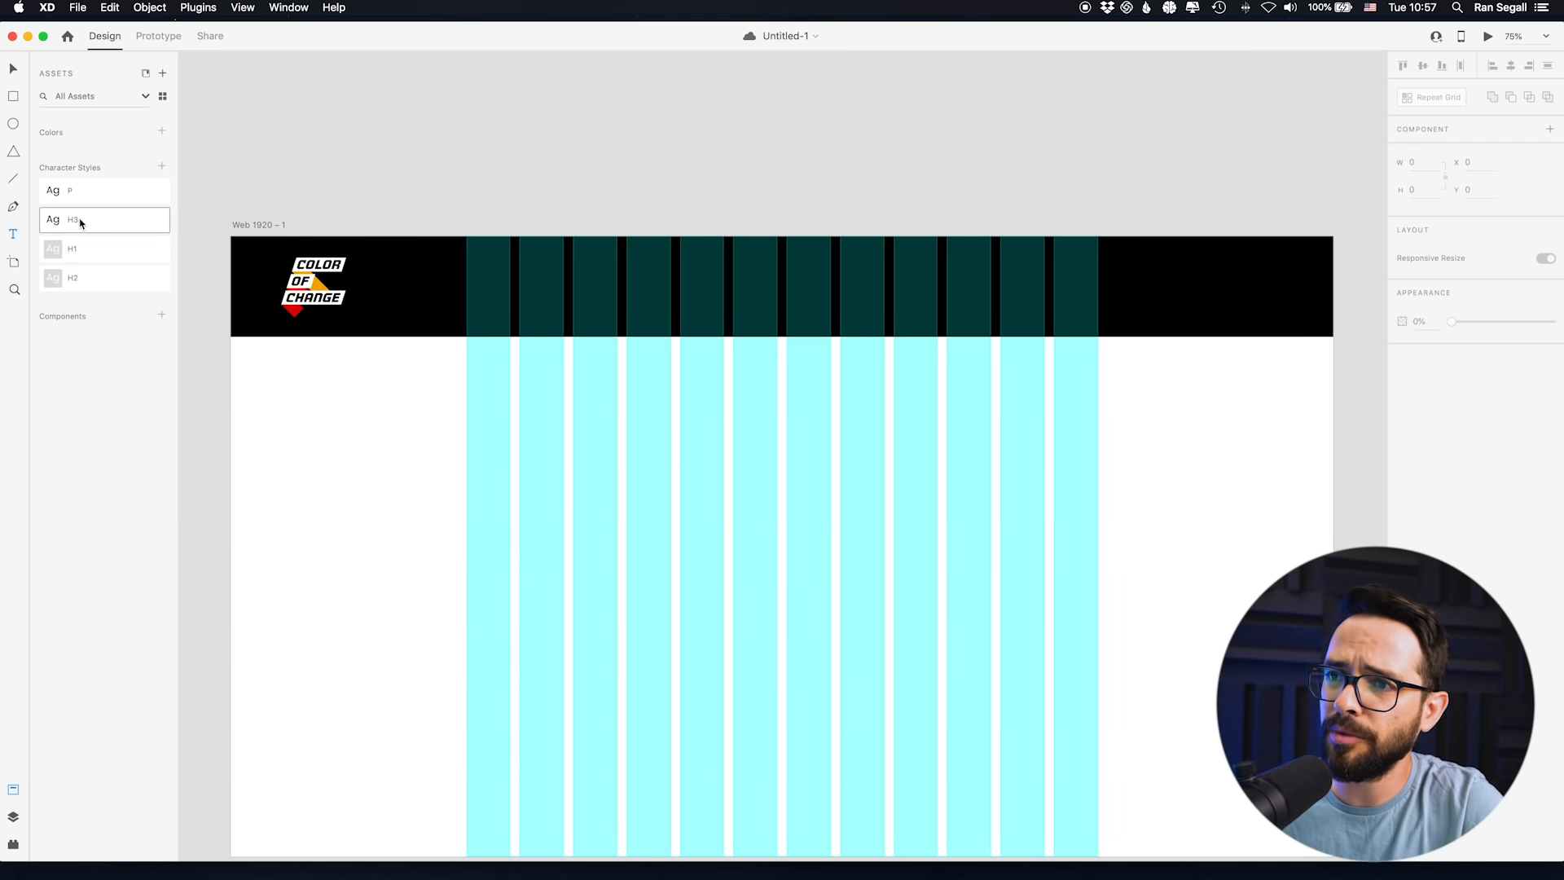
pyautogui.moveTo(80, 225); pyautogui.dragTo(350, 460)
pyautogui.click(326, 440)
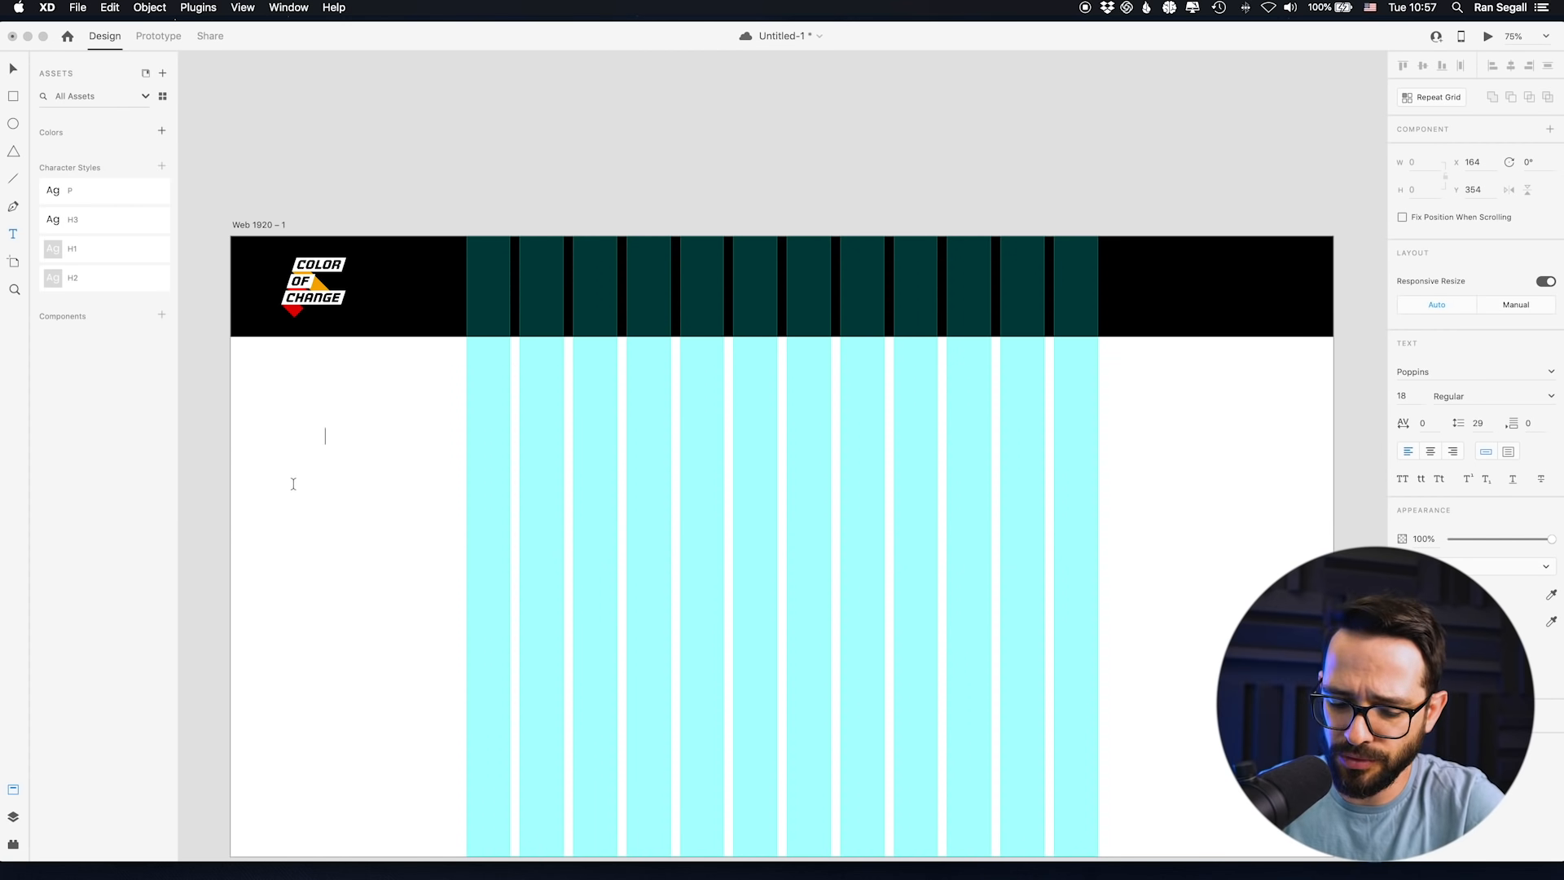
pyautogui.press('Escape')
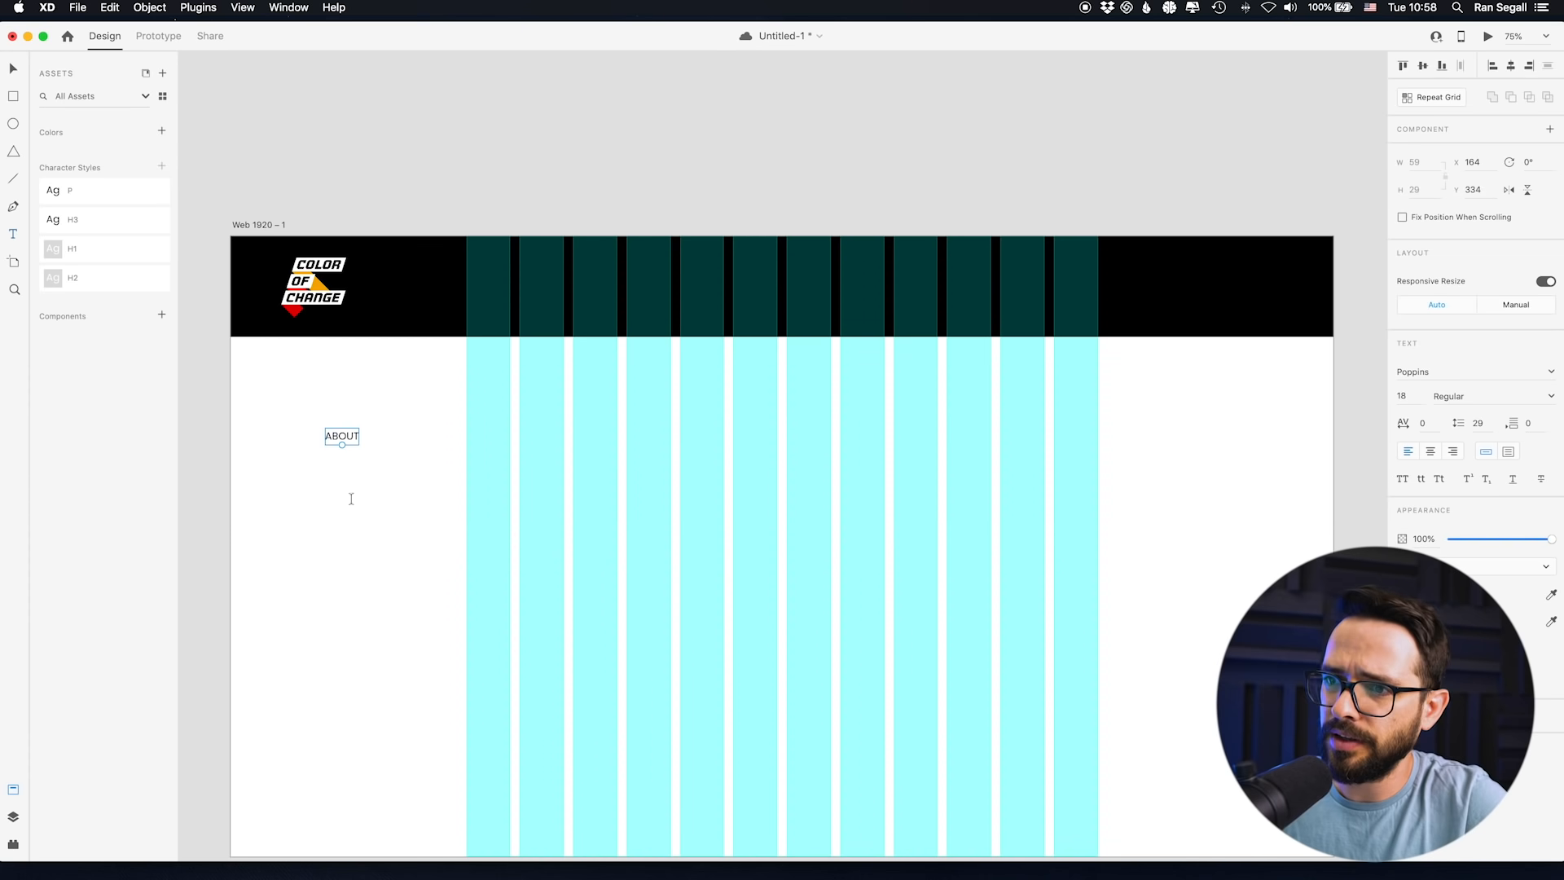
# - Try the H3 character style and a slightly shifted position on the ABOUT text, and undo both changes
pyautogui.click(75, 222)
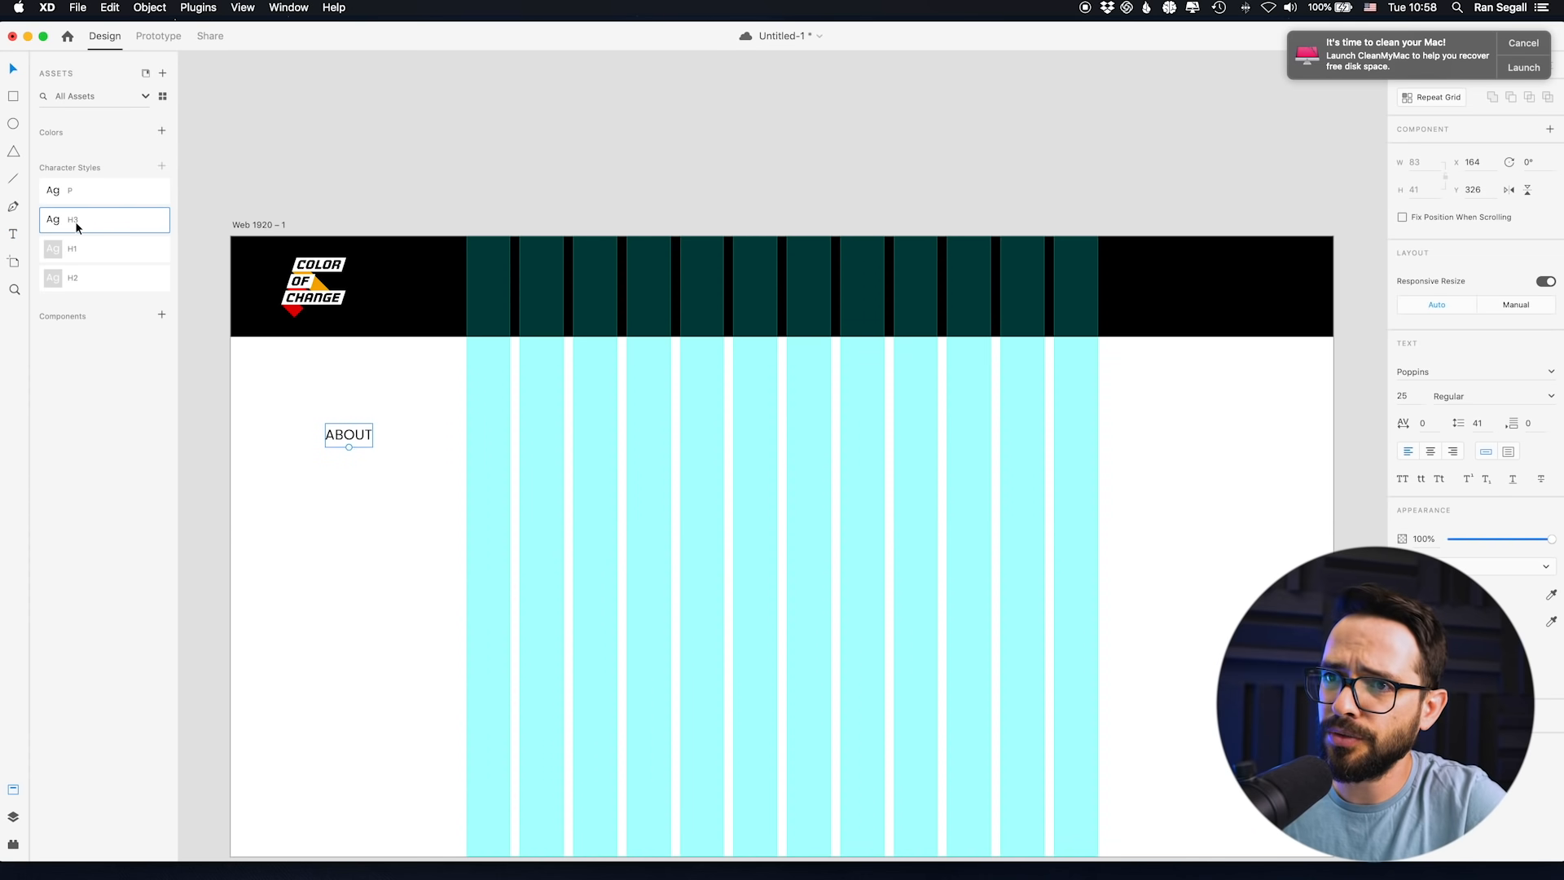
pyautogui.click(345, 438)
pyautogui.moveTo(346, 437); pyautogui.dragTo(377, 451)
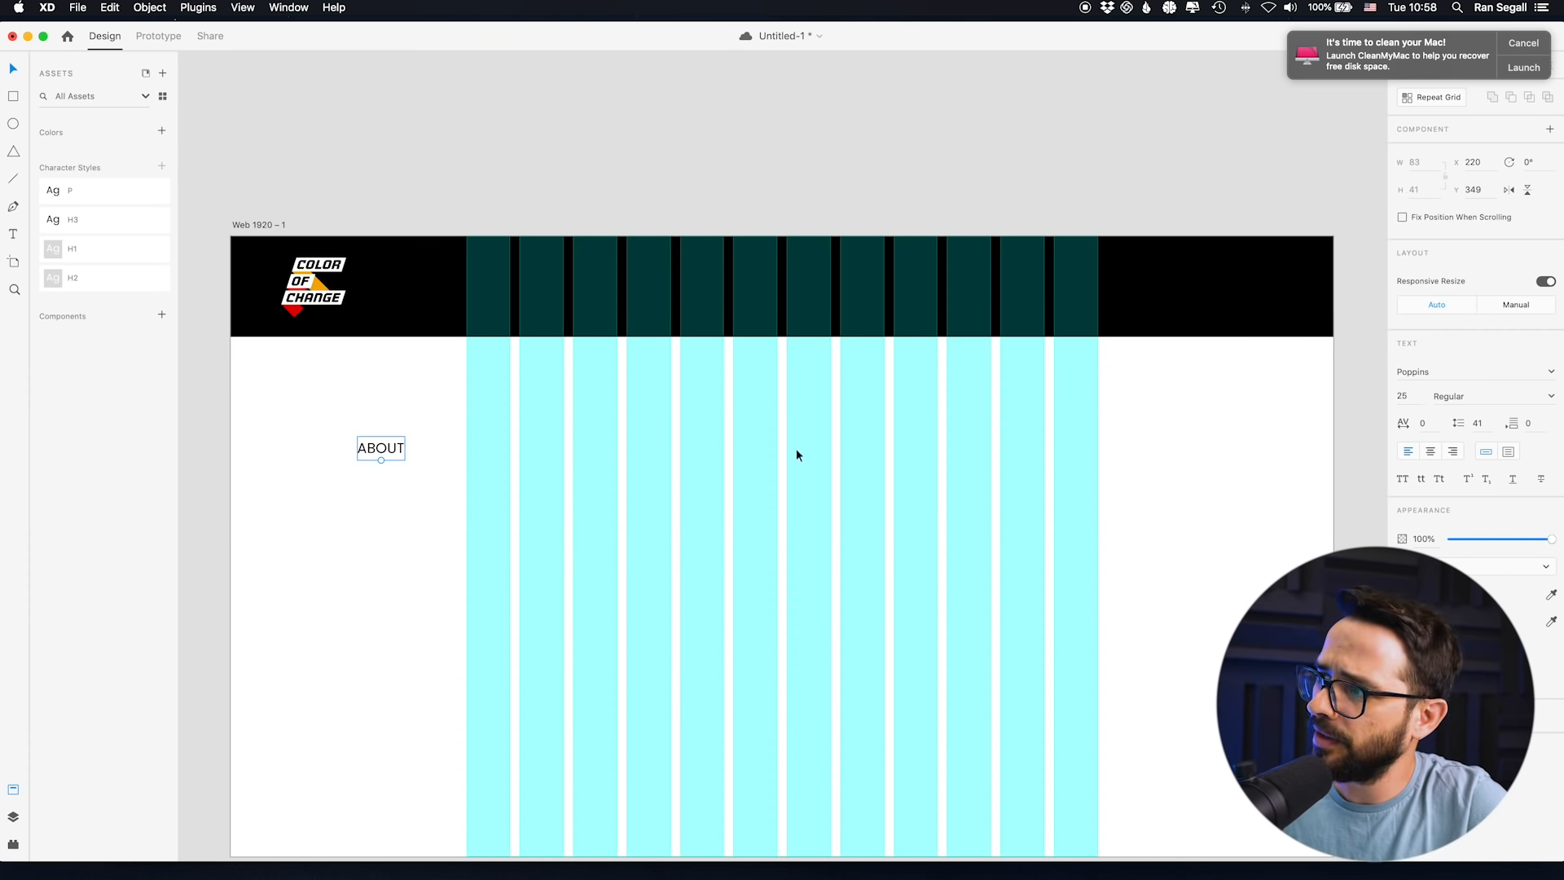
pyautogui.press('super+z')
pyautogui.press('super+z')
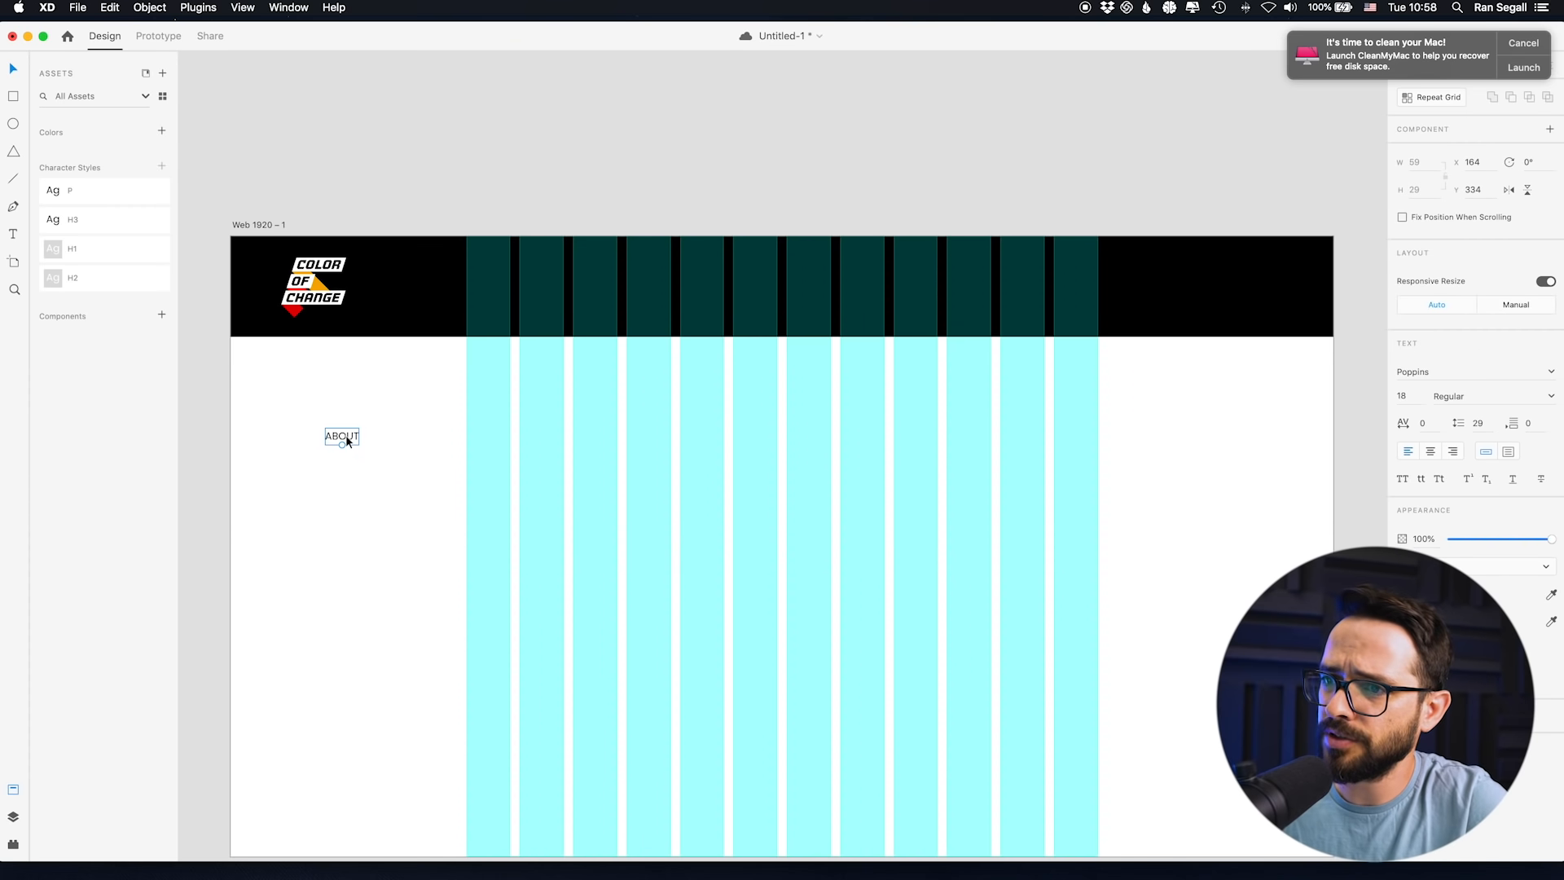
# - Set the ABOUT text's weight to Medium and its font size to 25
pyautogui.doubleClick(347, 438)
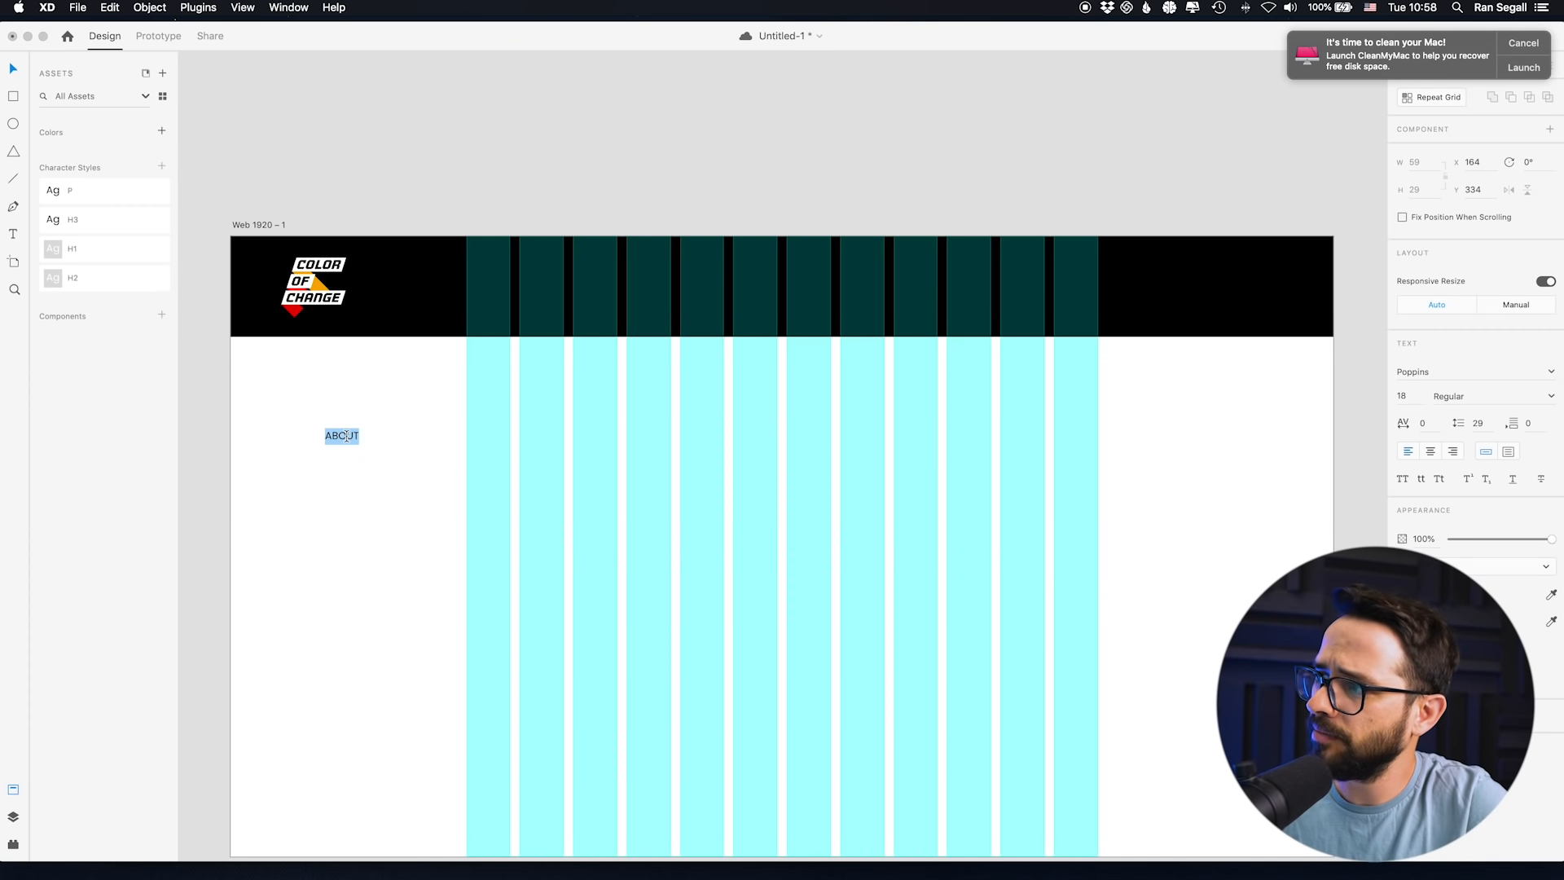
pyautogui.click(1554, 397)
pyautogui.click(1454, 445)
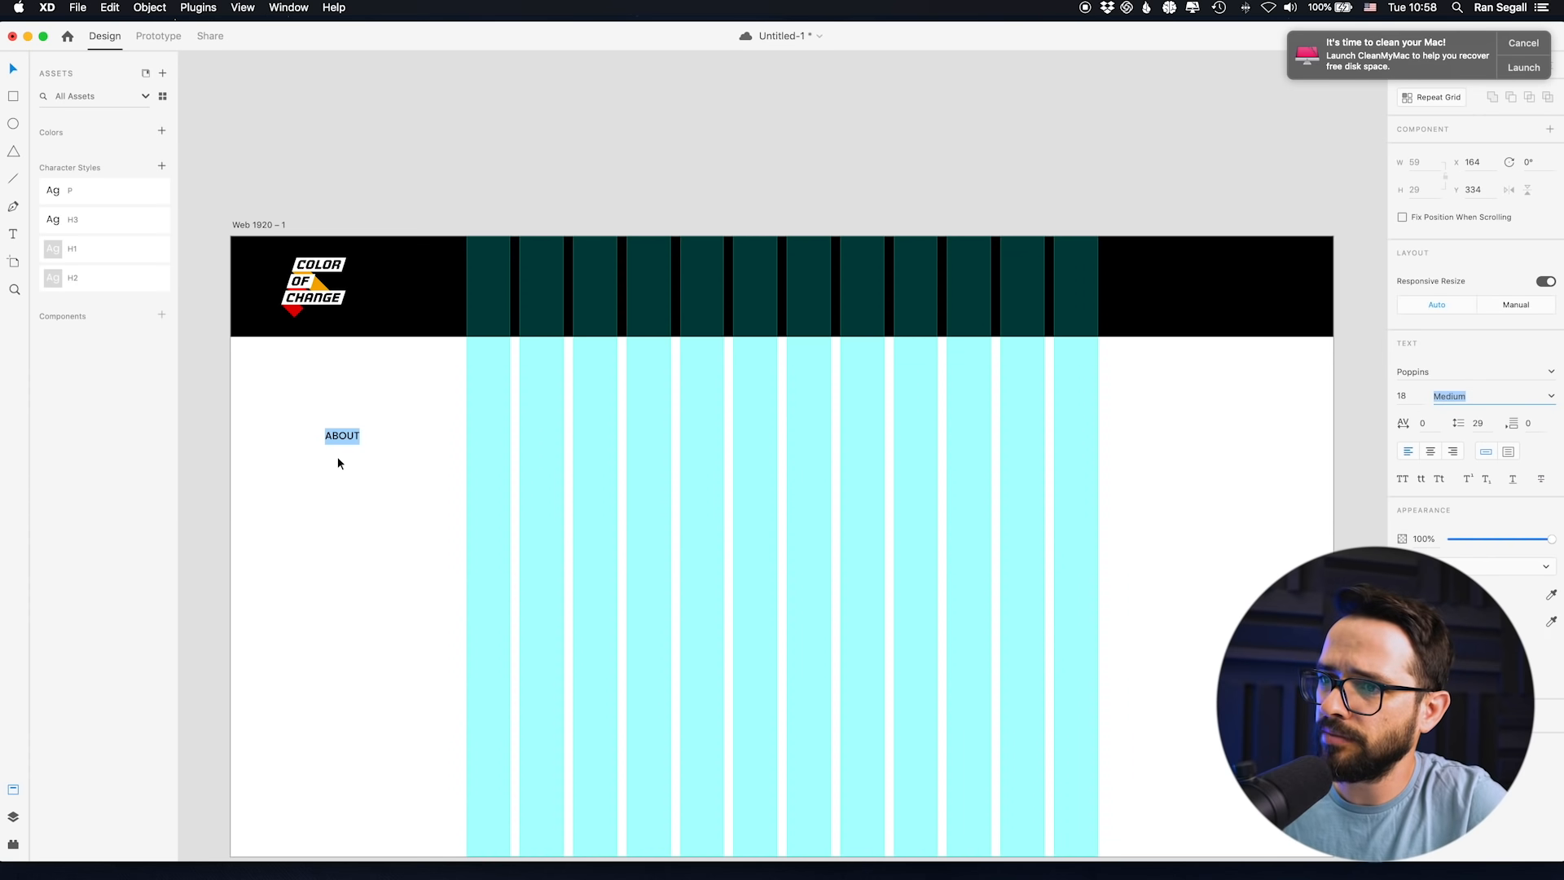
pyautogui.click(1410, 396)
pyautogui.press('Return')
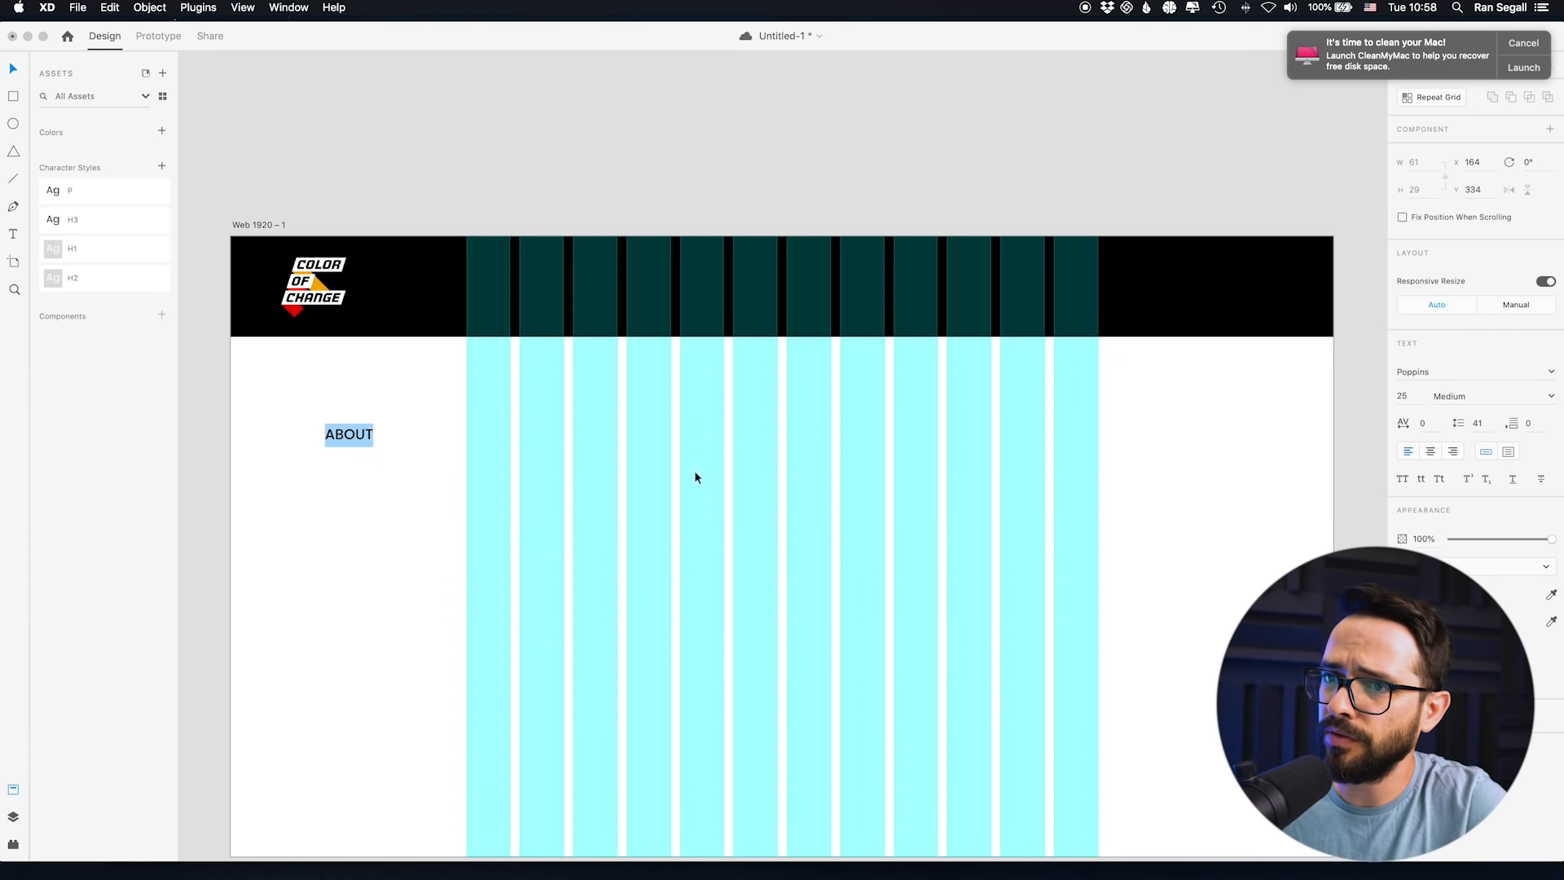
# - Place the ABOUT text in the black header bar, right of the column grid at about X 1573, Y 79, and give it a white fill
pyautogui.moveTo(339, 438); pyautogui.dragTo(1230, 290)
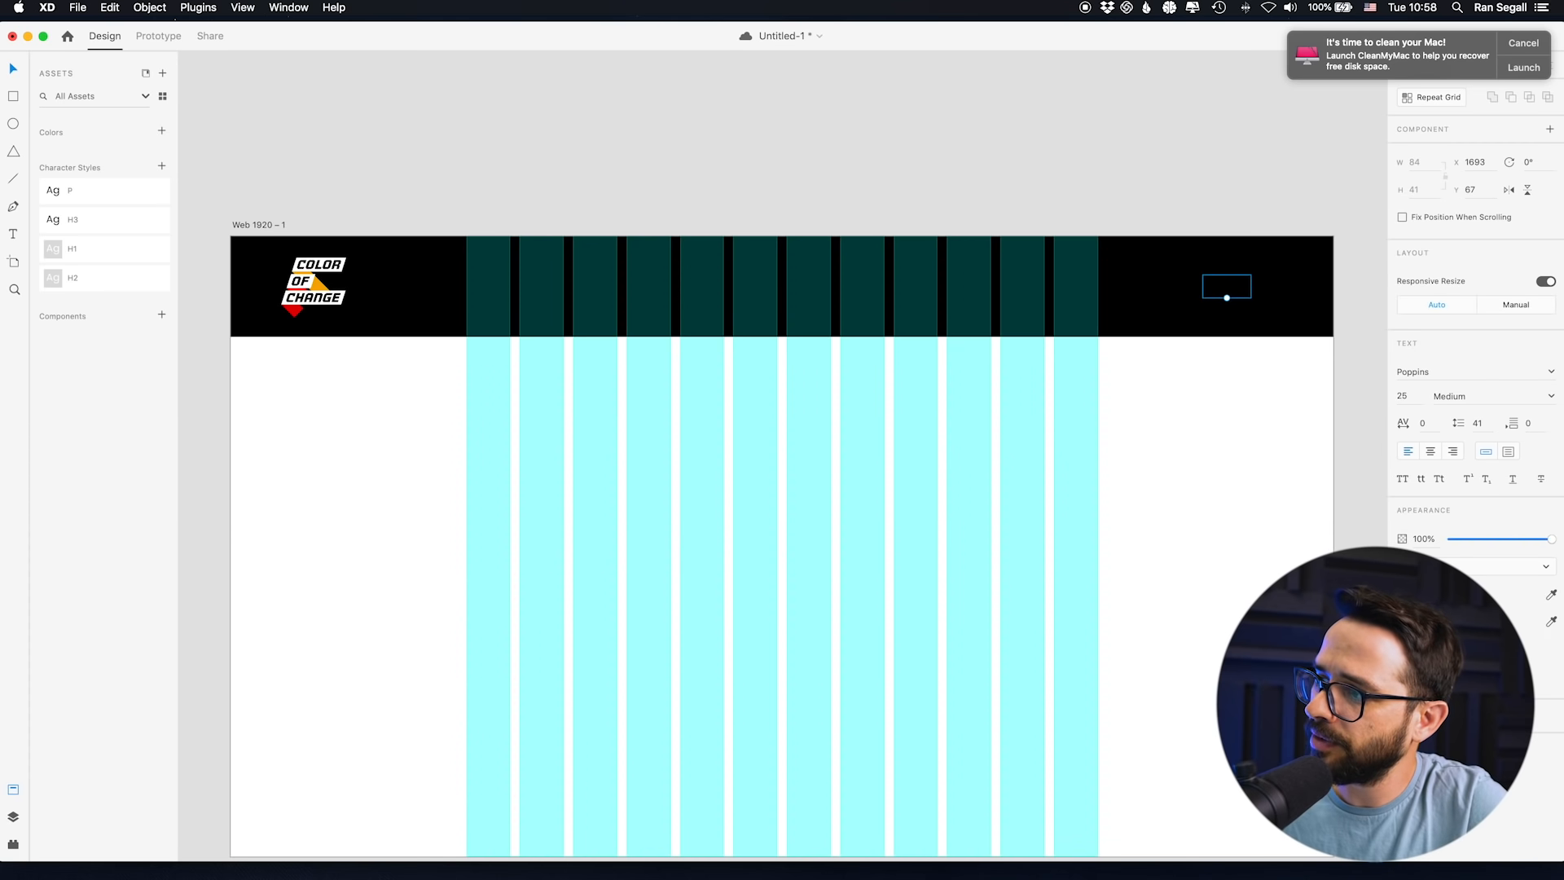
pyautogui.click(1422, 594)
pyautogui.moveTo(1270, 554); pyautogui.dragTo(1215, 474)
pyautogui.click(1186, 418)
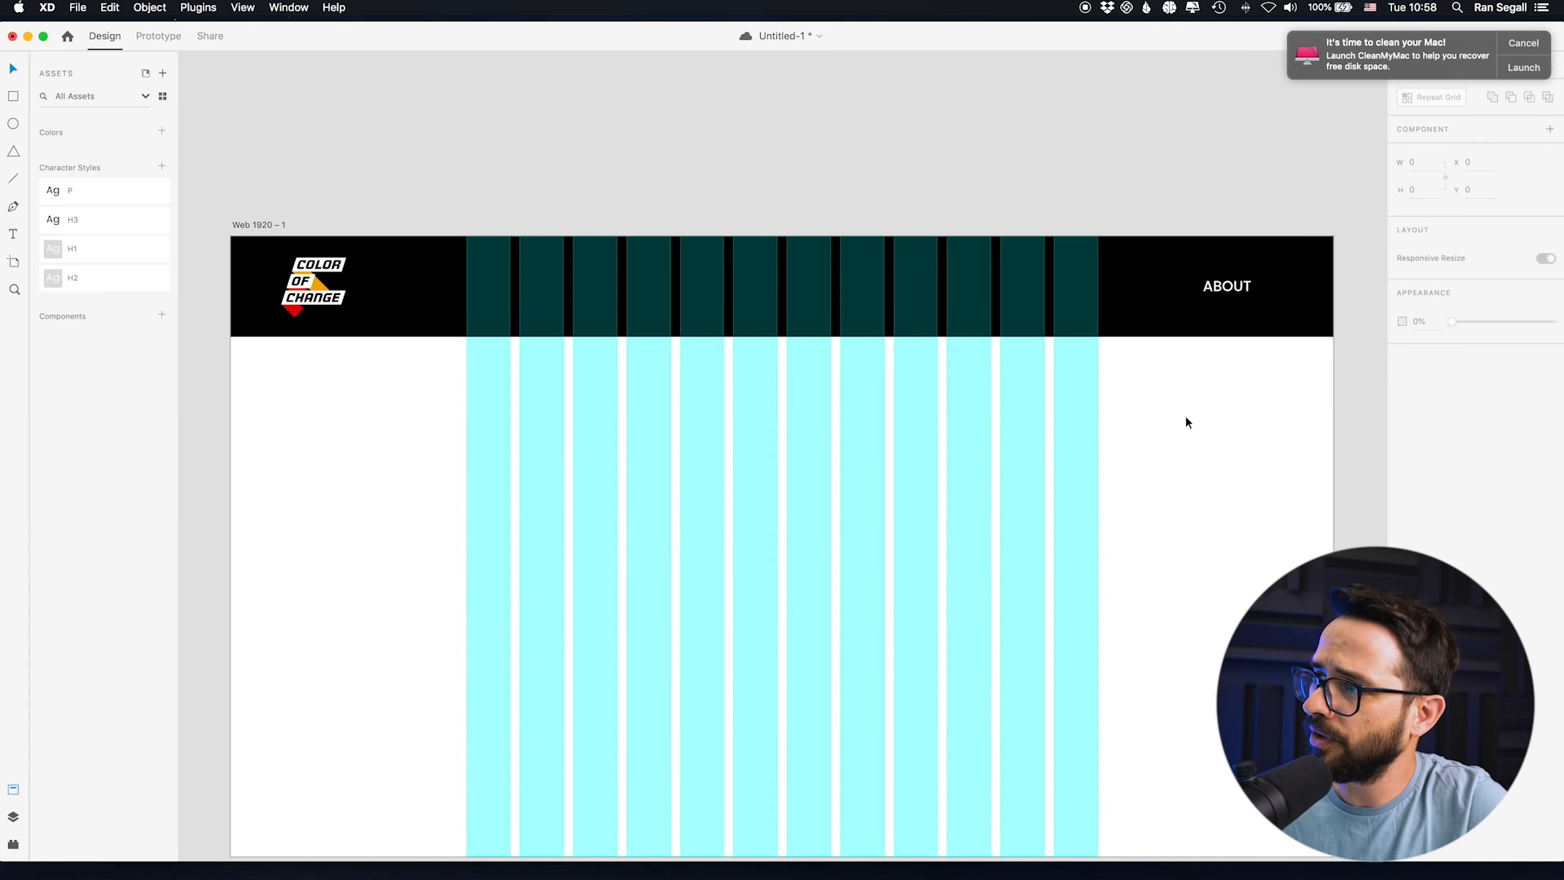
pyautogui.moveTo(1224, 287); pyautogui.dragTo(1155, 295)
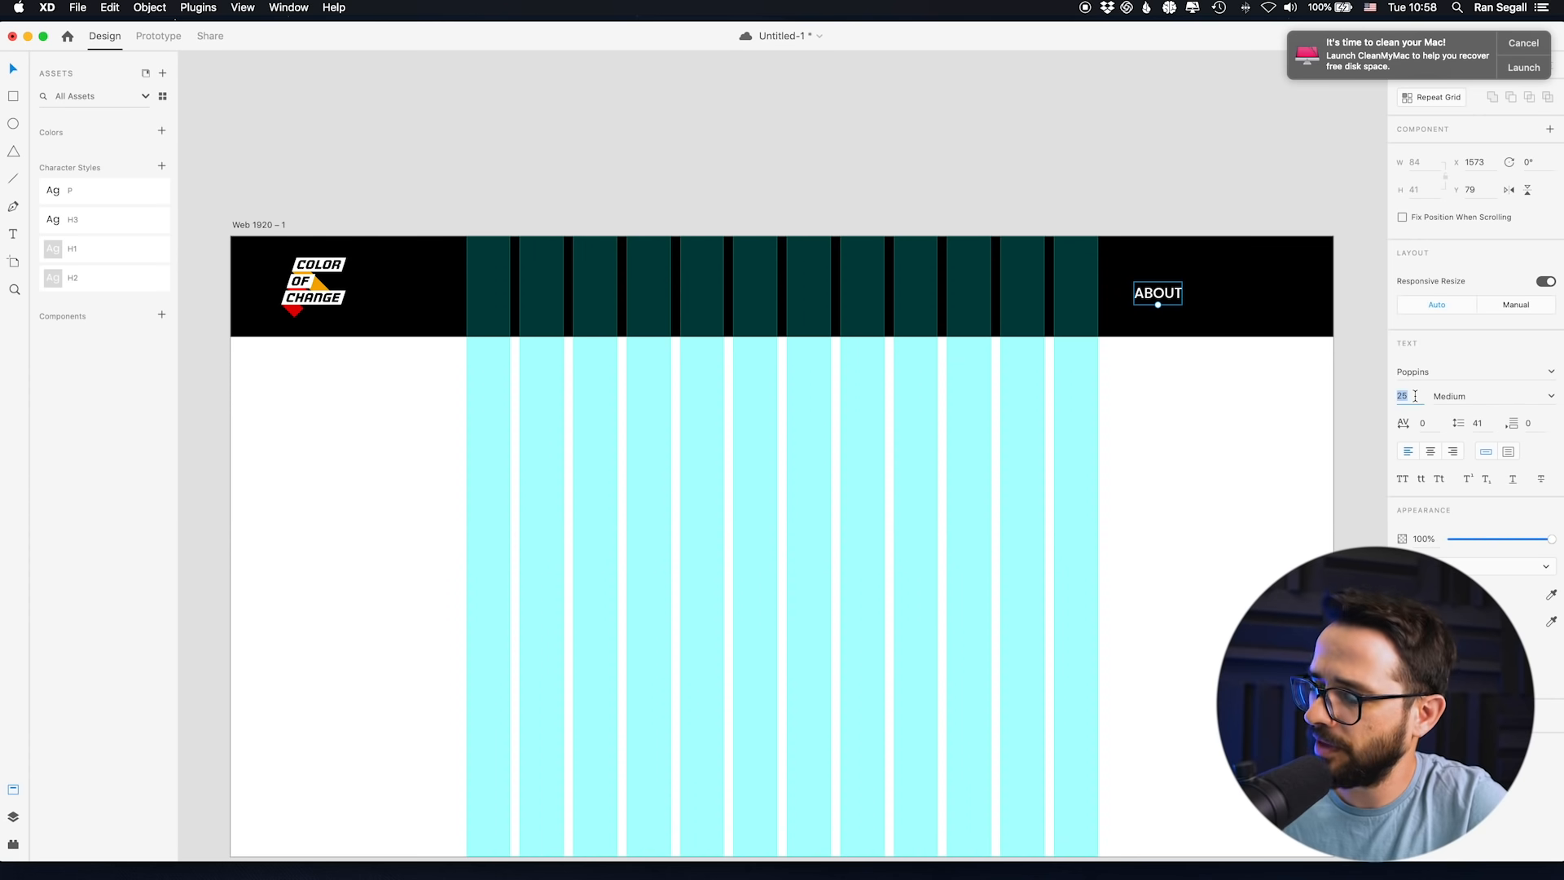
# - Set the ABOUT text's font size to 18 and place it over the column grid, with a duplicate at X 1186, Y 75 reading CAMPAIGNS
pyautogui.press('Return')
pyautogui.moveTo(1156, 294); pyautogui.dragTo(929, 286)
pyautogui.doubleClick(930, 287)
pyautogui.write('CAP')
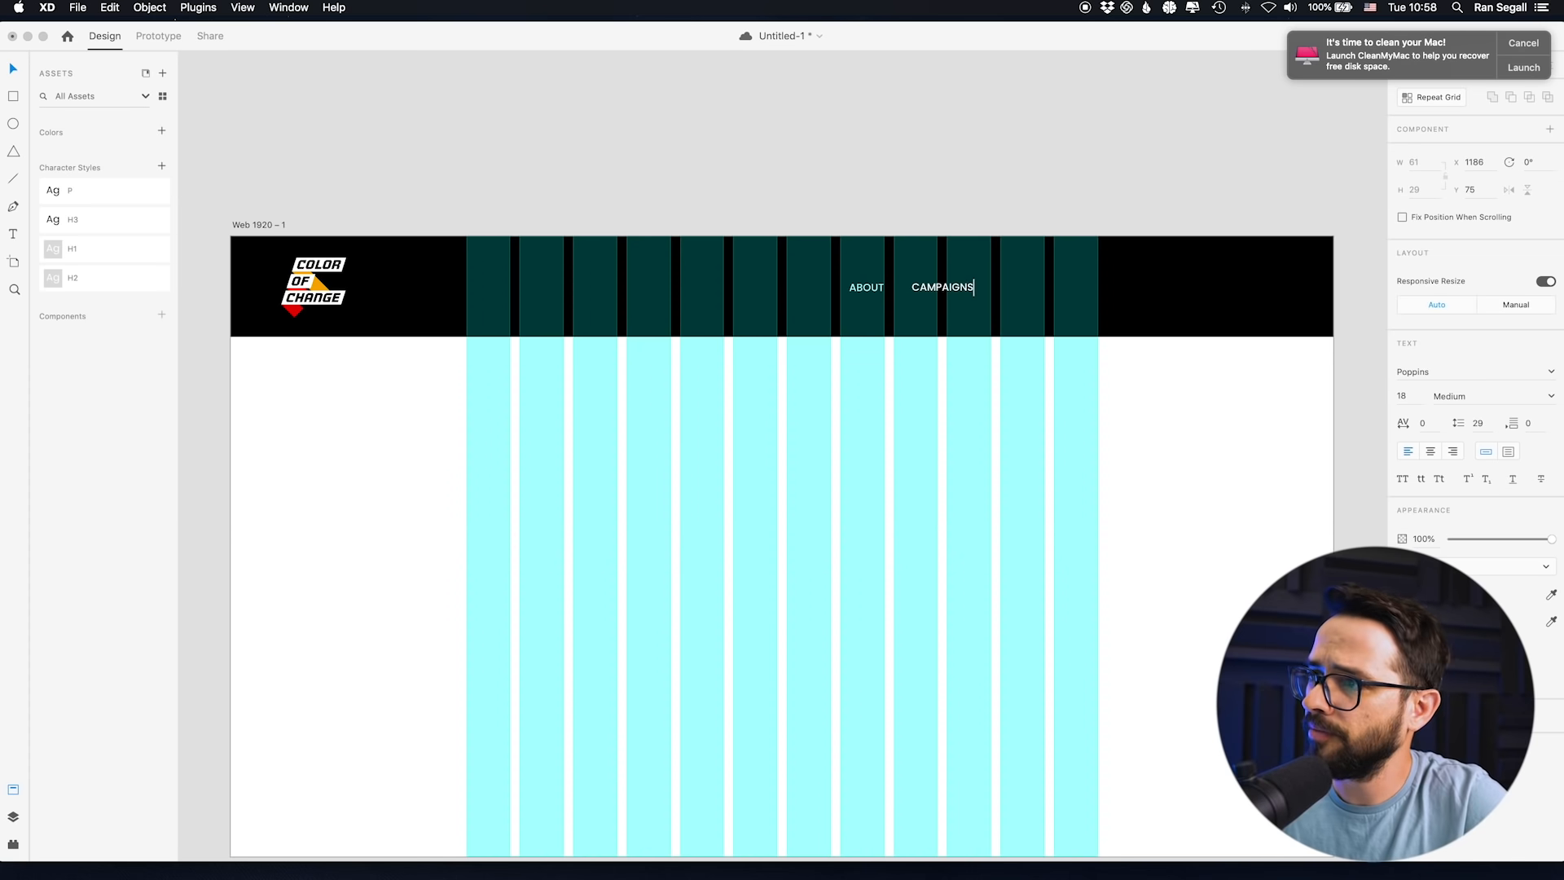
# - Check the navigation labels on the Color Of Change site in Chrome and change the CAMPAIGNS label in Adobe XD to OUR CAMPAIGNS
pyautogui.press('super+Tab')
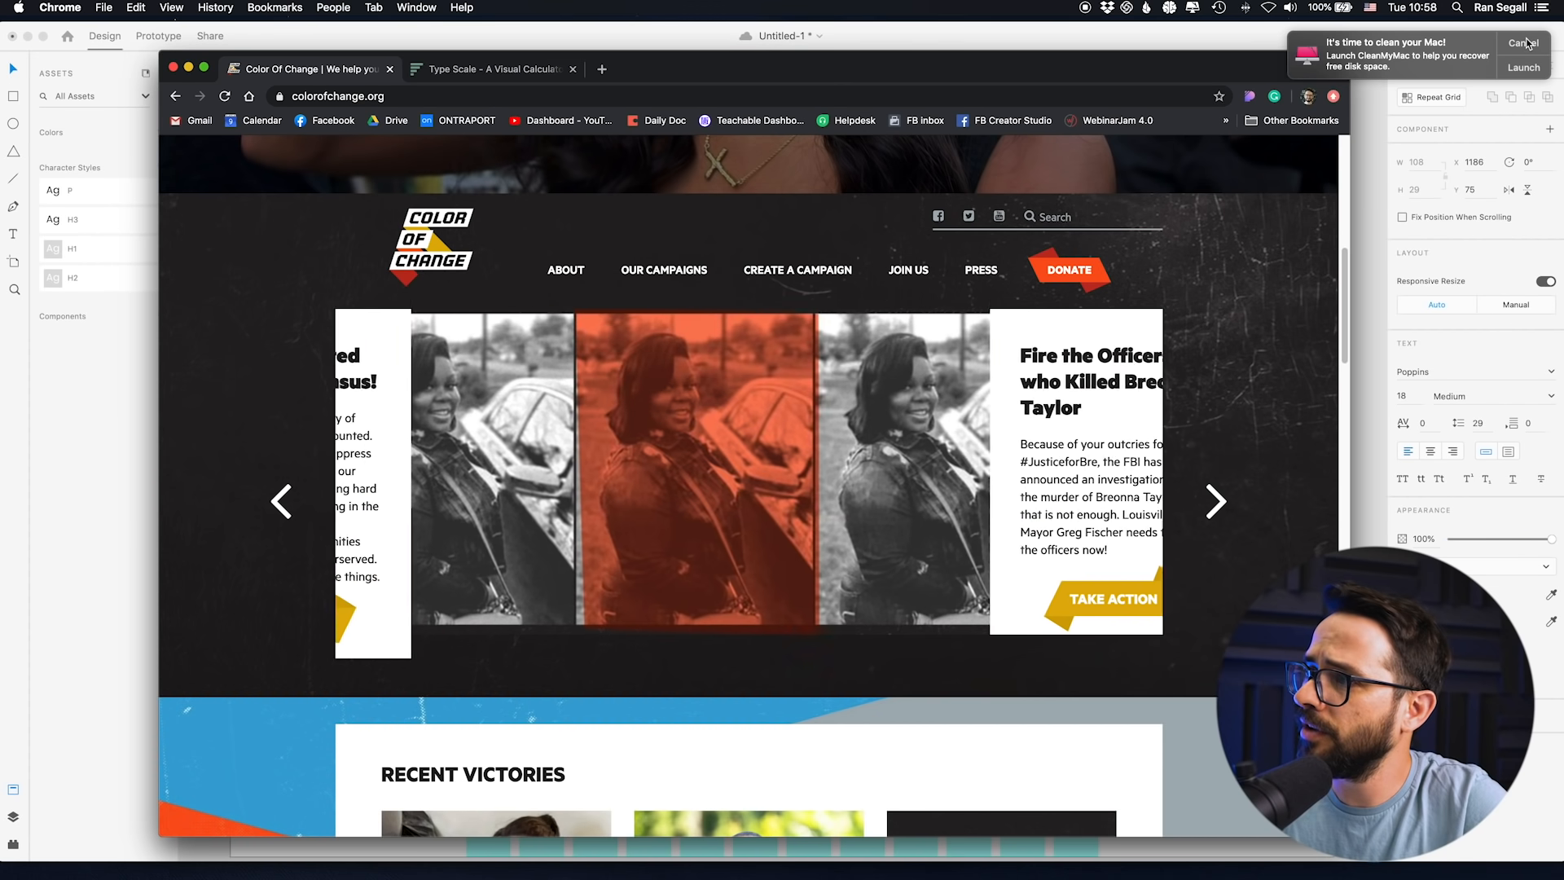
pyautogui.press('super+Tab')
pyautogui.moveTo(665, 285)
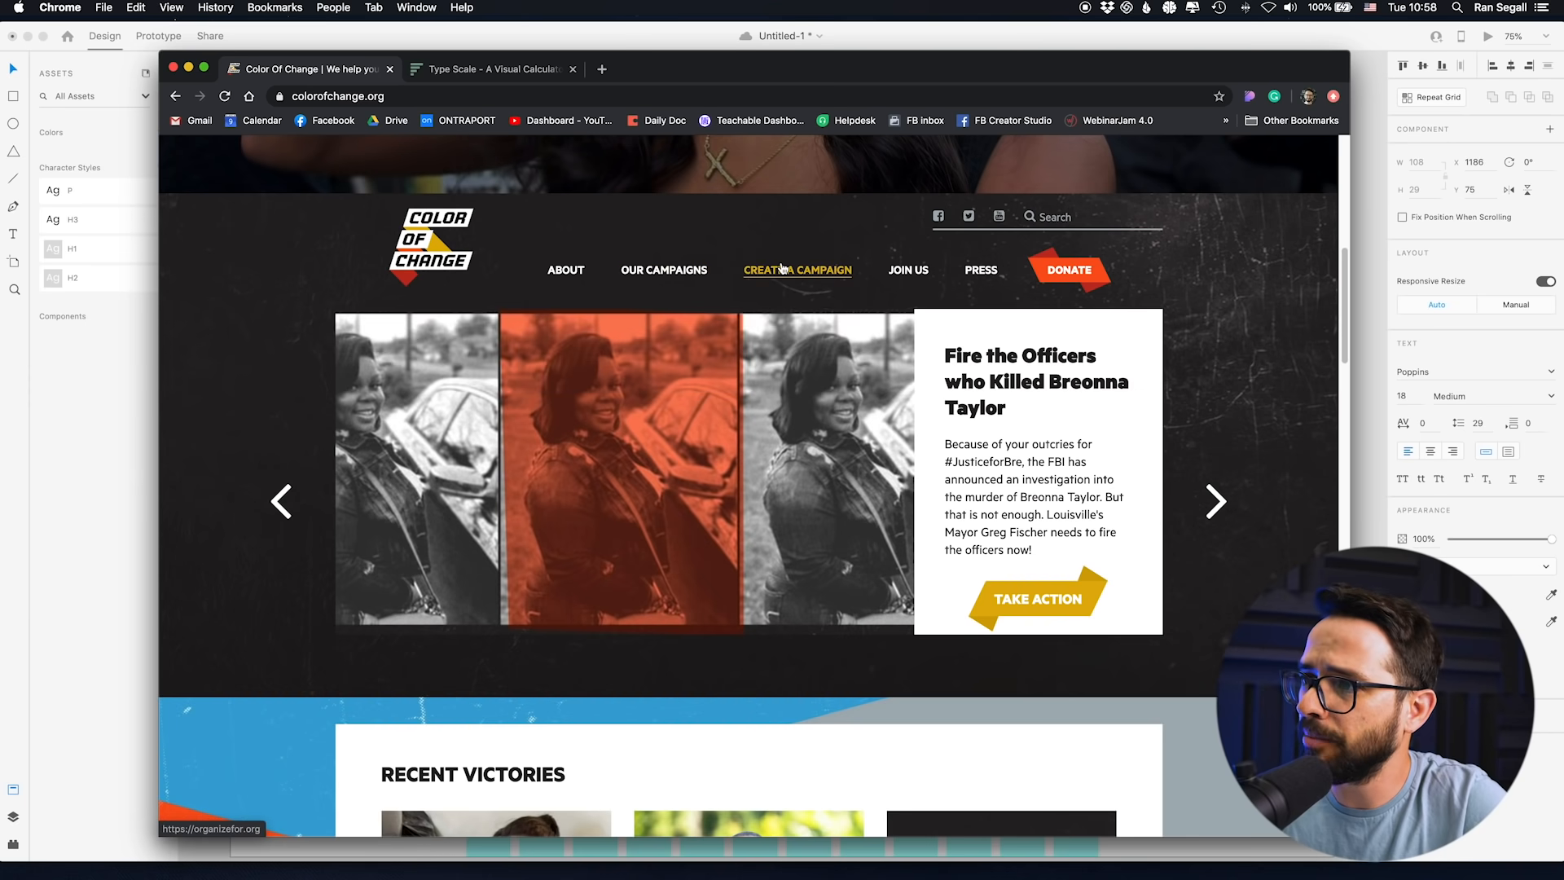
pyautogui.press('super+Tab')
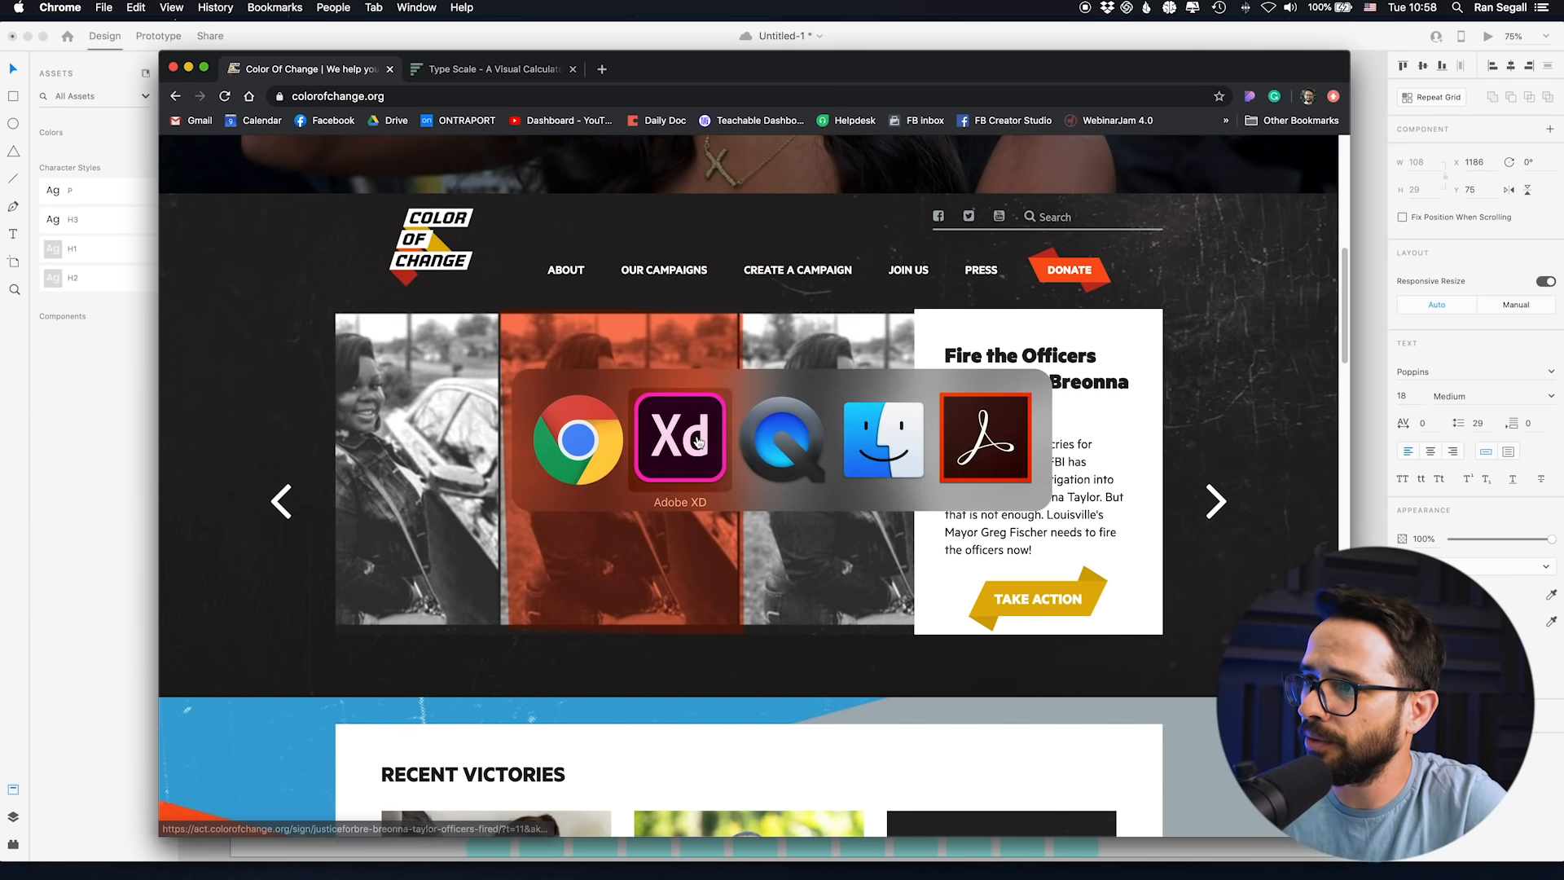
pyautogui.doubleClick(912, 286)
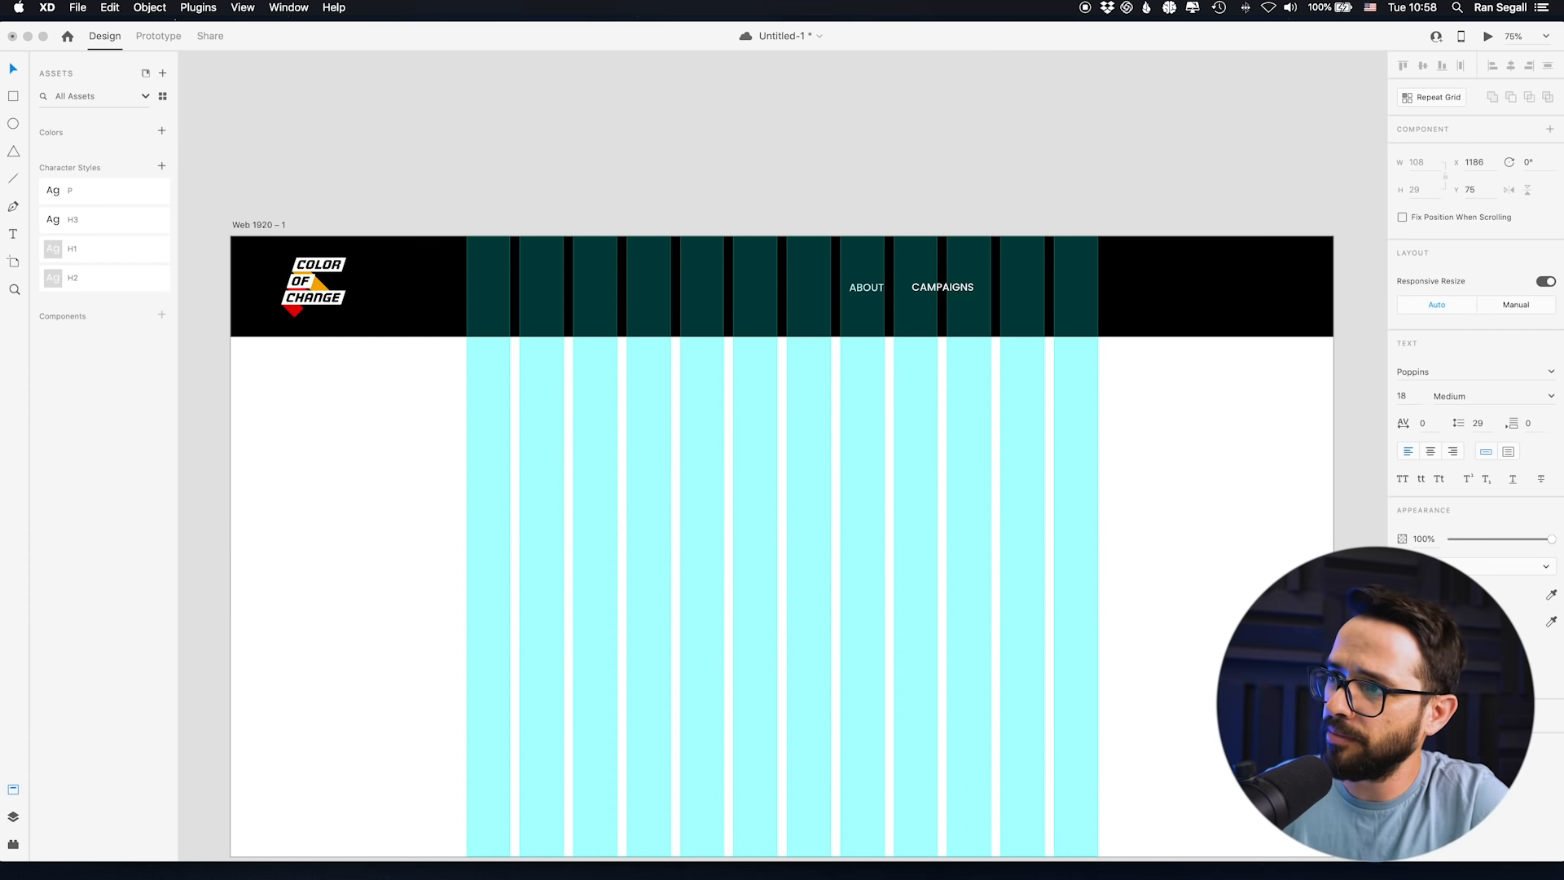
pyautogui.press('Escape')
# - Duplicate the OUR CAMPAIGNS label to X 1359, Y 75 and change the copy's text to CREATE CAMPAIGNS
pyautogui.moveTo(950, 286); pyautogui.dragTo(1051, 289)
pyautogui.doubleClick(1051, 290)
pyautogui.doubleClick(1023, 286)
pyautogui.write('CREATE CAMPAIGNS')
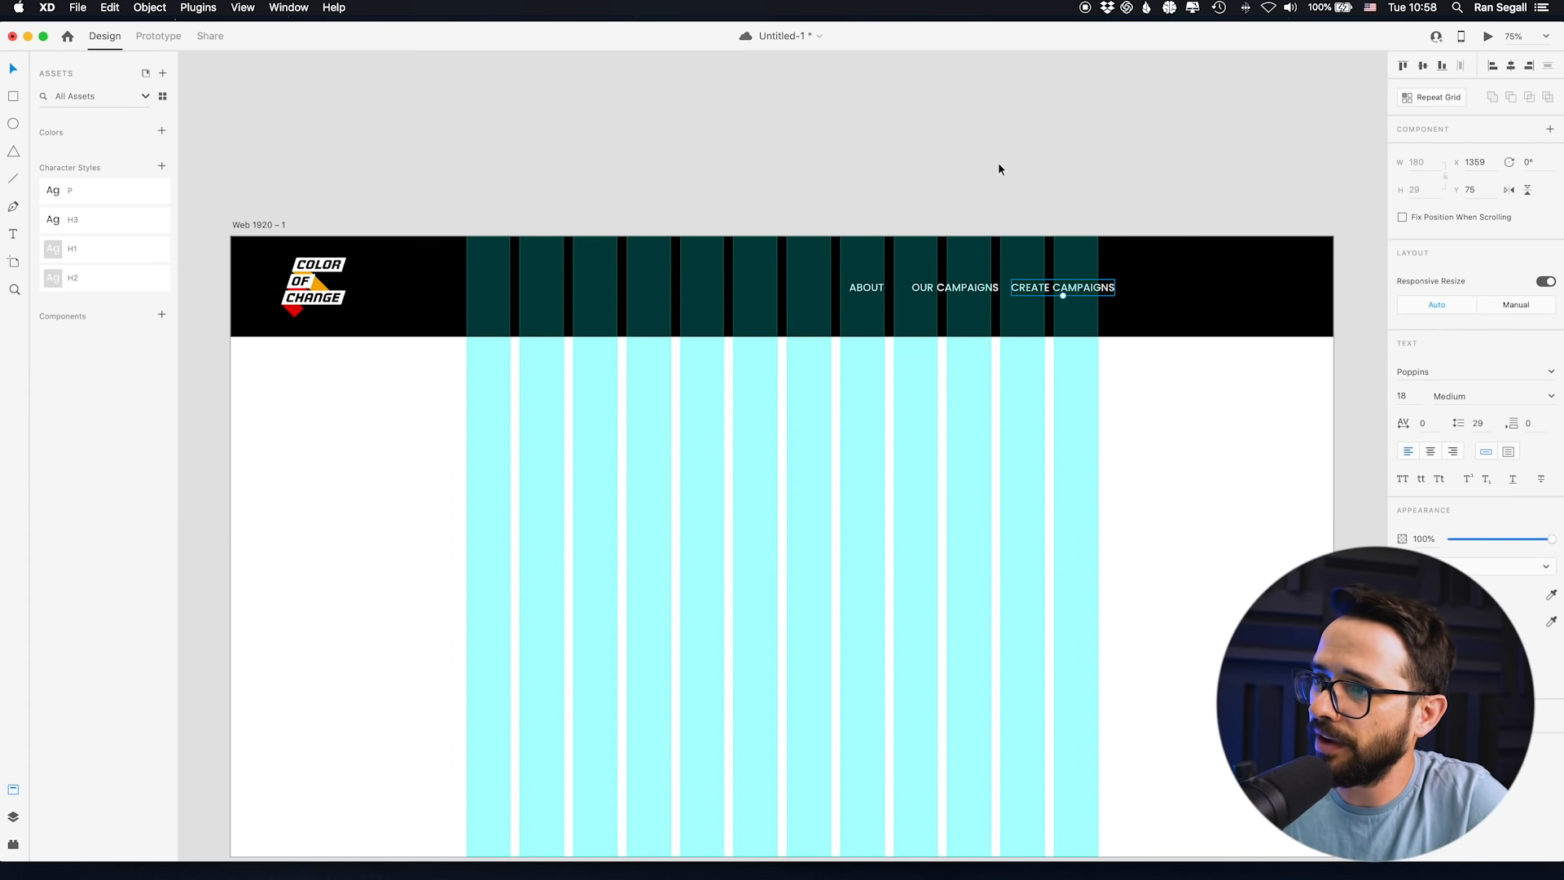
# - Look up the next navigation item on the website in Chrome, and in Adobe XD duplicate CREATE CAMPAIGNS to X 1597 as JOIN US
pyautogui.press('super+Tab')
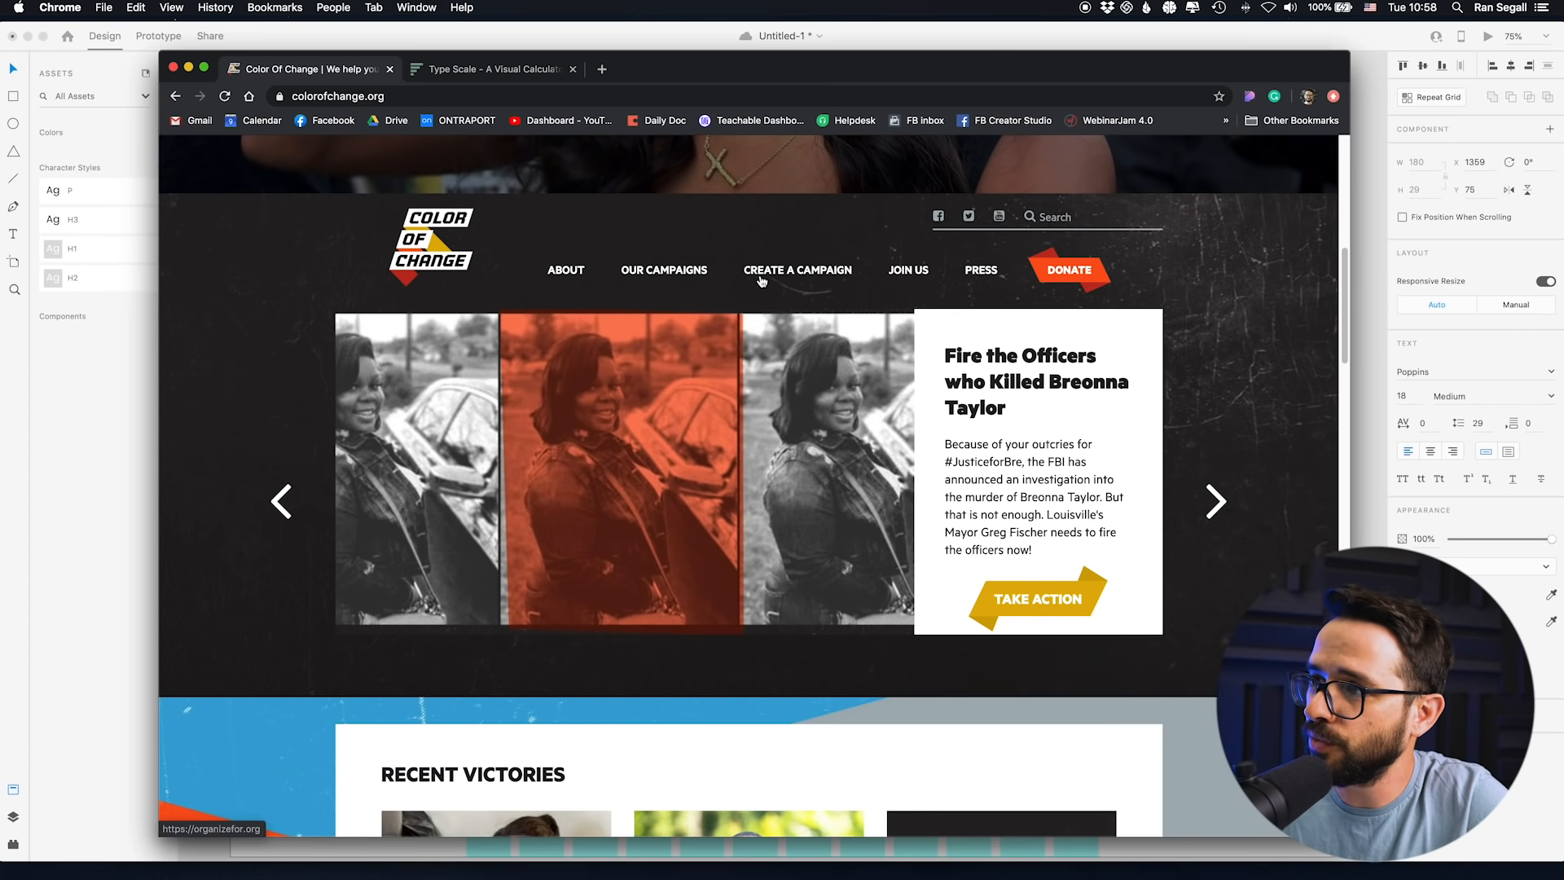
pyautogui.press('super+Tab')
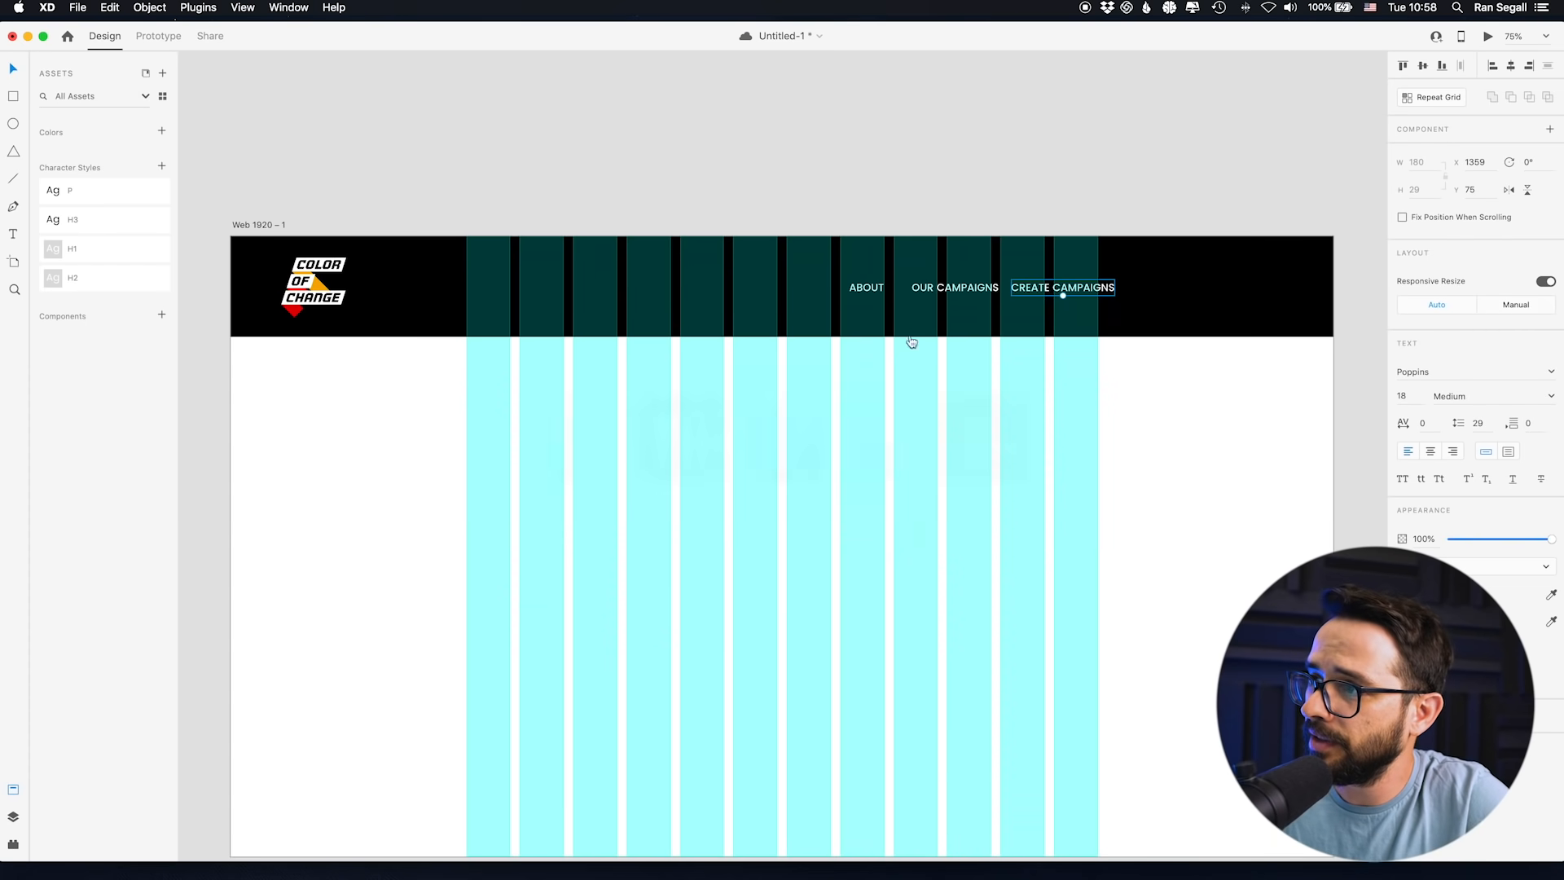
pyautogui.moveTo(1042, 293); pyautogui.dragTo(1179, 291)
pyautogui.doubleClick(1177, 281)
pyautogui.write('JOIN US')
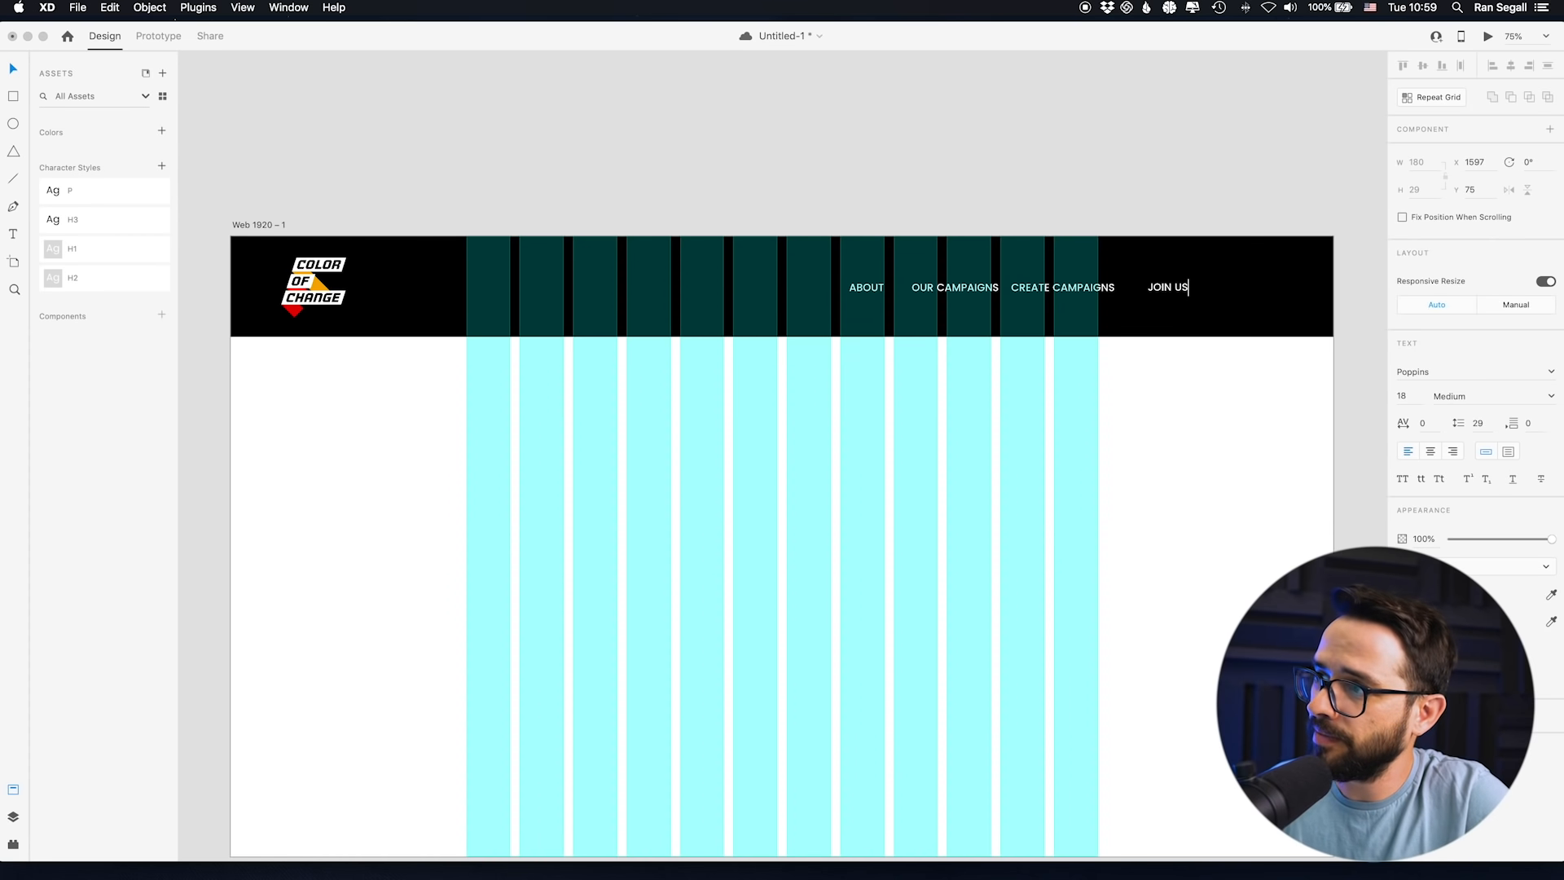
pyautogui.press('Escape')
# - Duplicate JOIN US as a PRESS label on the same row, and tighten the spacing by moving PRESS closer and JOIN US to X 1561
pyautogui.moveTo(1166, 291); pyautogui.dragTo(1247, 291)
pyautogui.doubleClick(1246, 284)
pyautogui.write('PRESS')
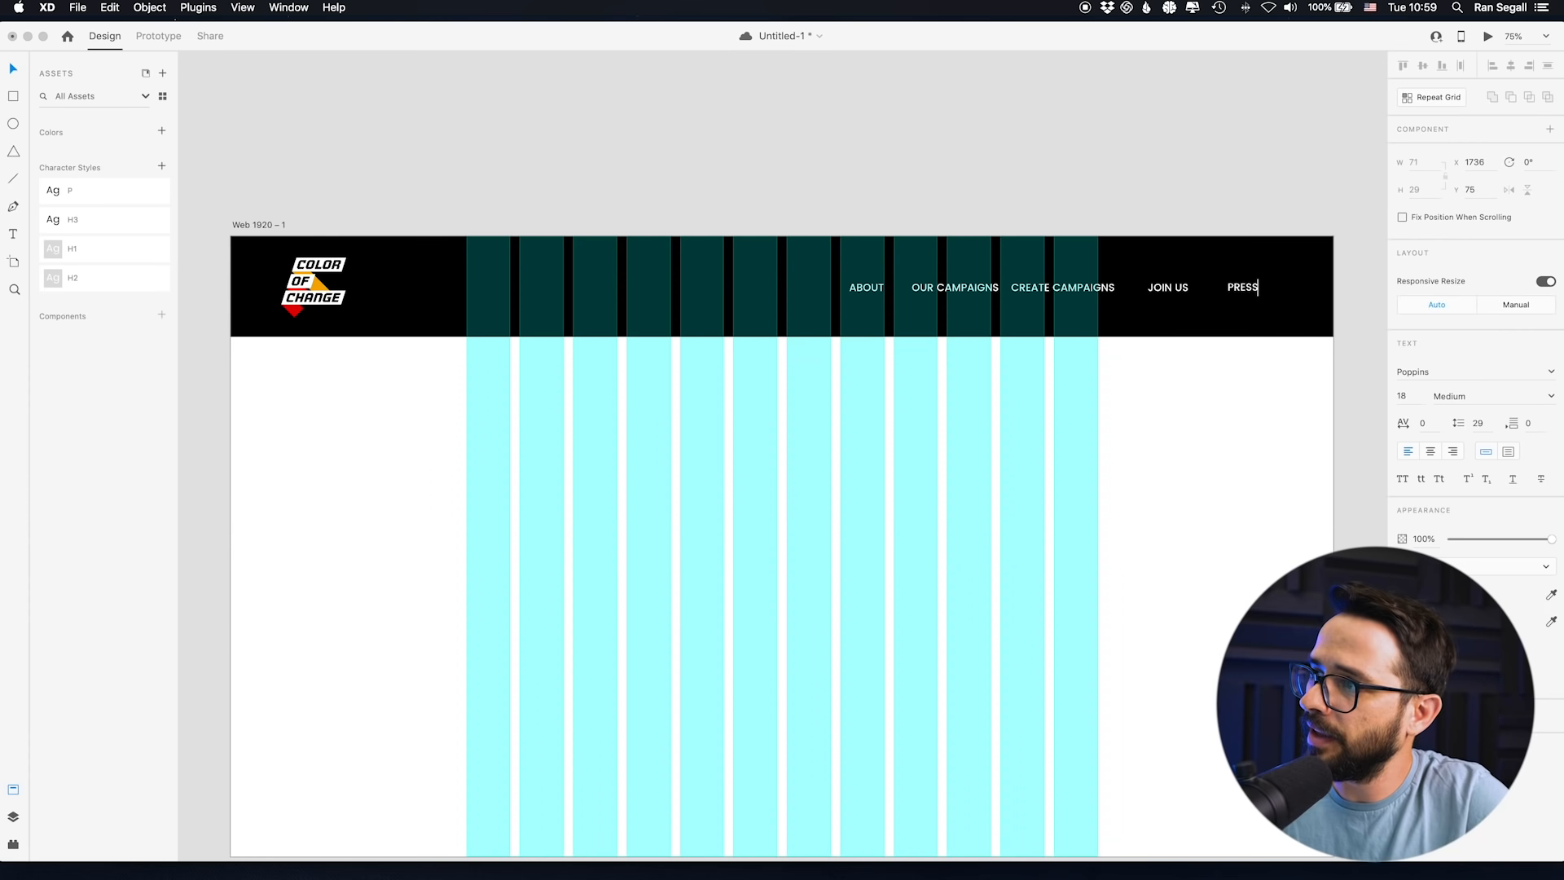
pyautogui.press('Escape')
pyautogui.press('Escape')
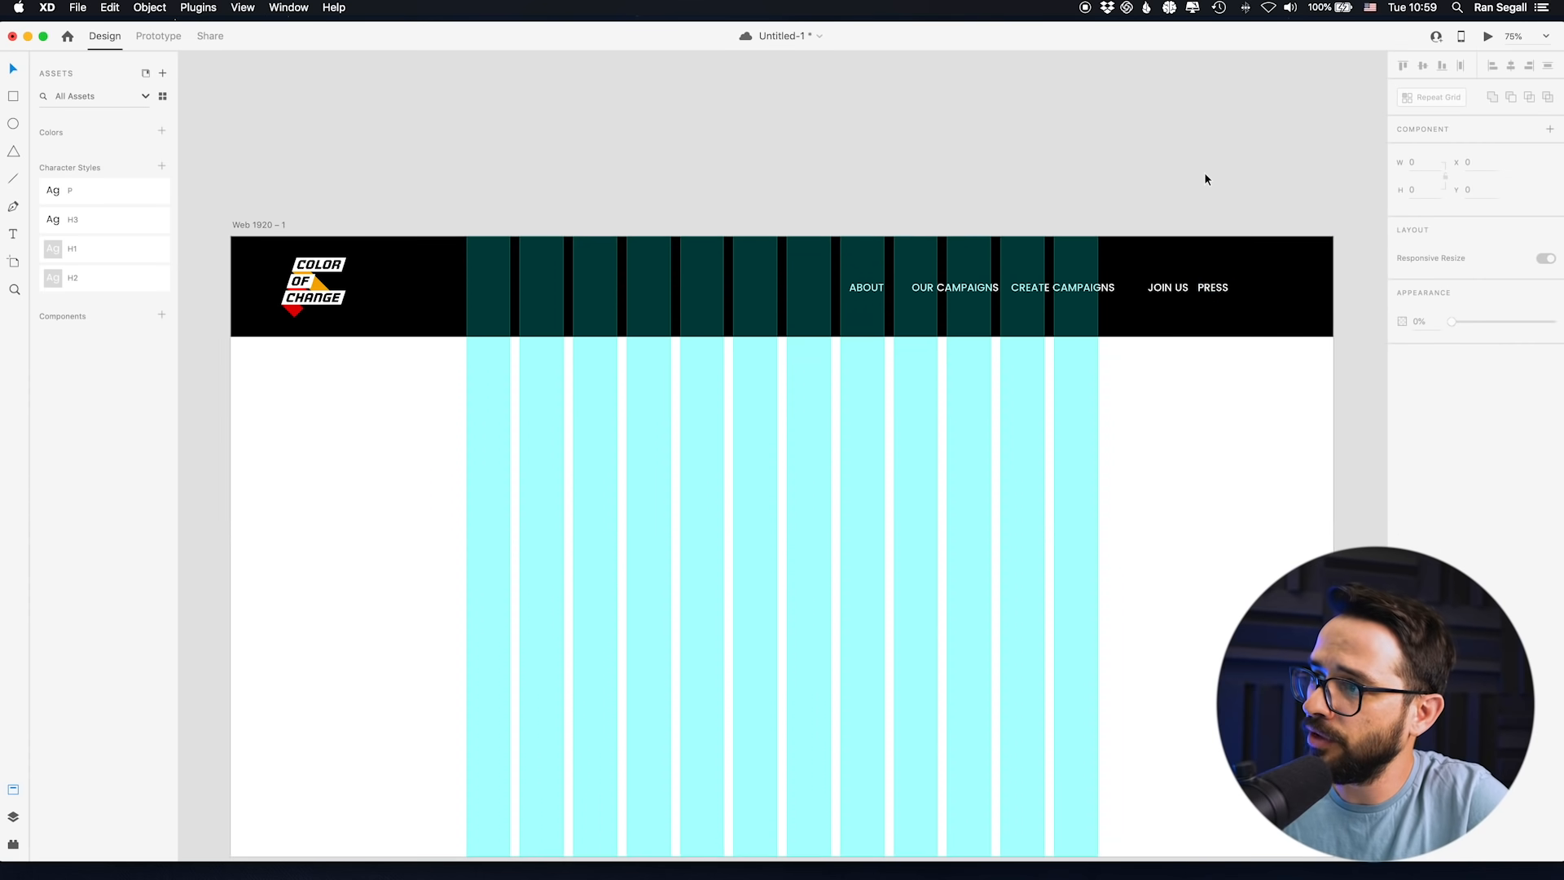
pyautogui.moveTo(1204, 172); pyautogui.dragTo(1083, 181)
pyautogui.moveTo(1045, 290); pyautogui.dragTo(1024, 290)
# - Check the website's Donate button in Chrome, and in Adobe XD duplicate the PRESS label near the right end of the header
pyautogui.press('super+Tab')
pyautogui.press('super+Tab')
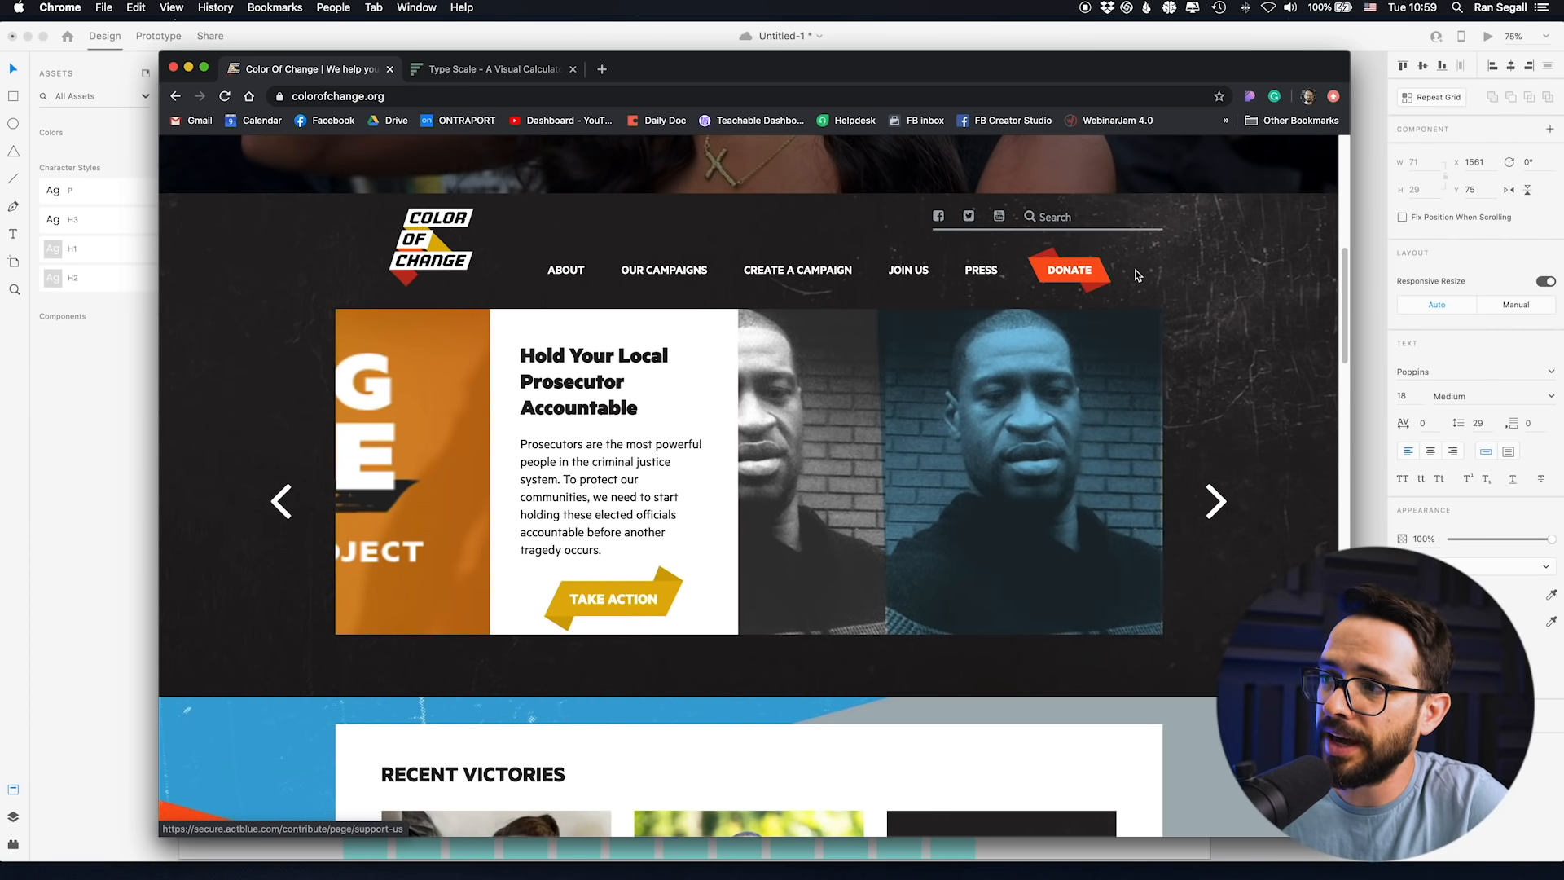
pyautogui.press('super+Tab')
pyautogui.moveTo(1092, 294); pyautogui.dragTo(1179, 294)
pyautogui.click(1176, 245)
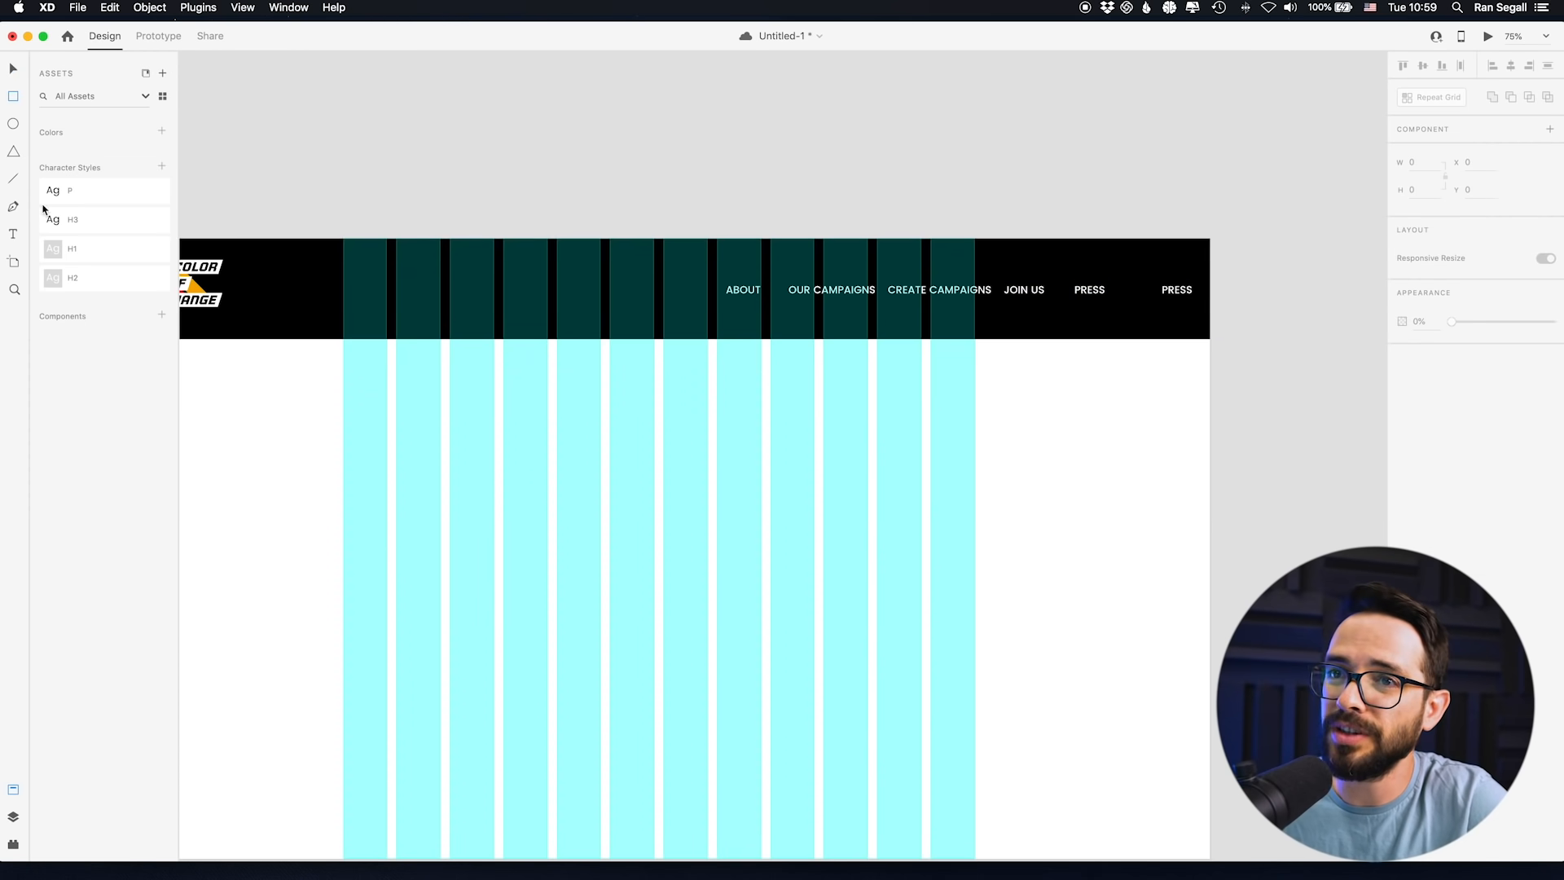
# - Draw a rectangle about 150 by 58 over the duplicated PRESS label, with an orange fill and no border
pyautogui.moveTo(1114, 265); pyautogui.dragTo(1201, 298)
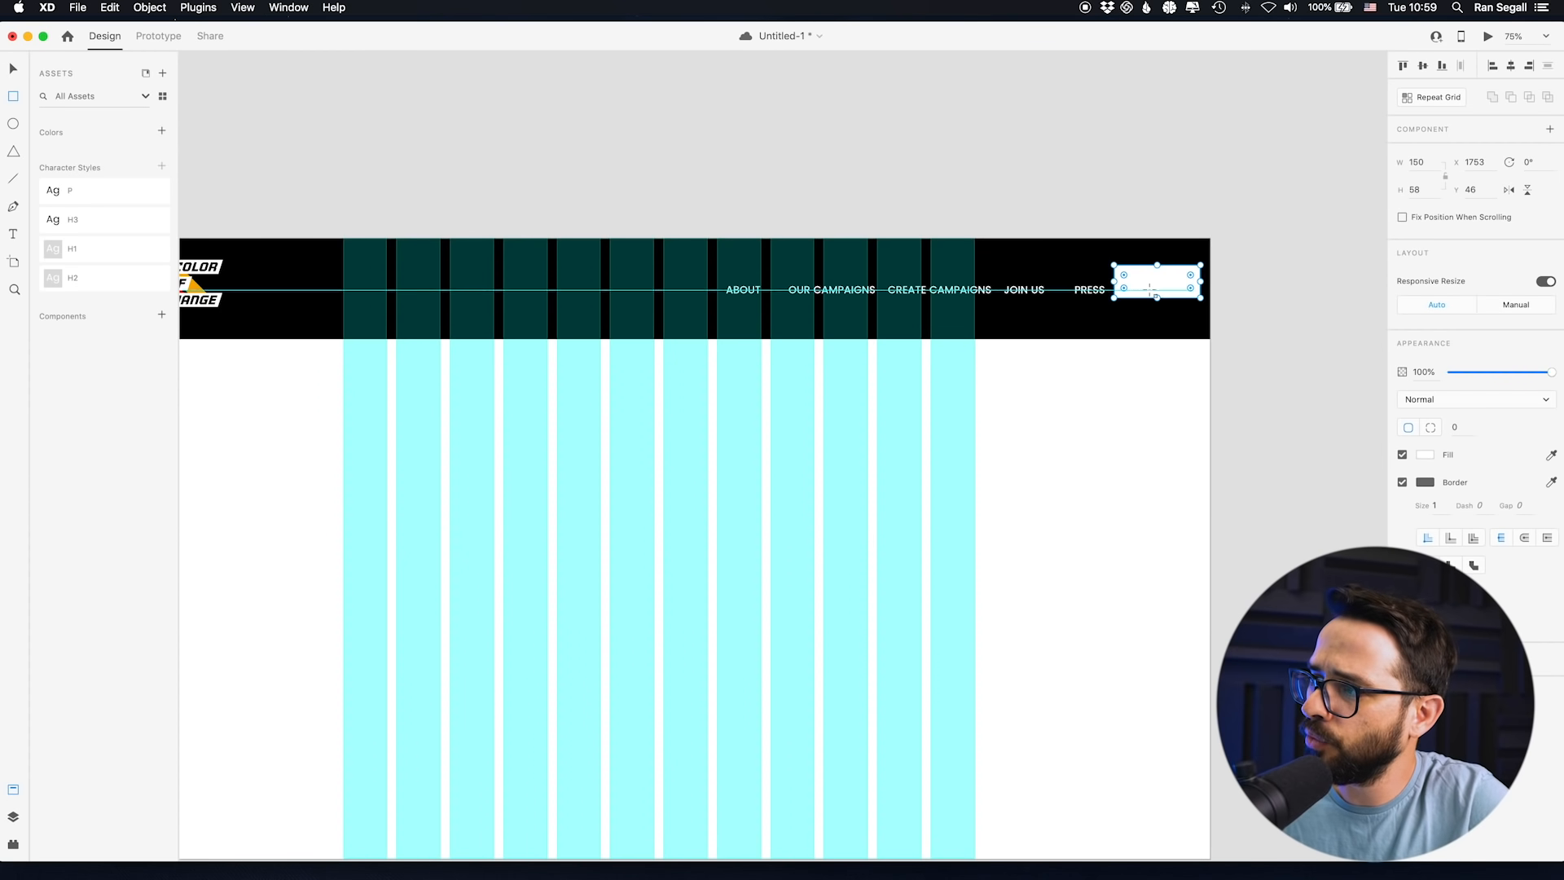
pyautogui.click(1420, 454)
pyautogui.click(1344, 392)
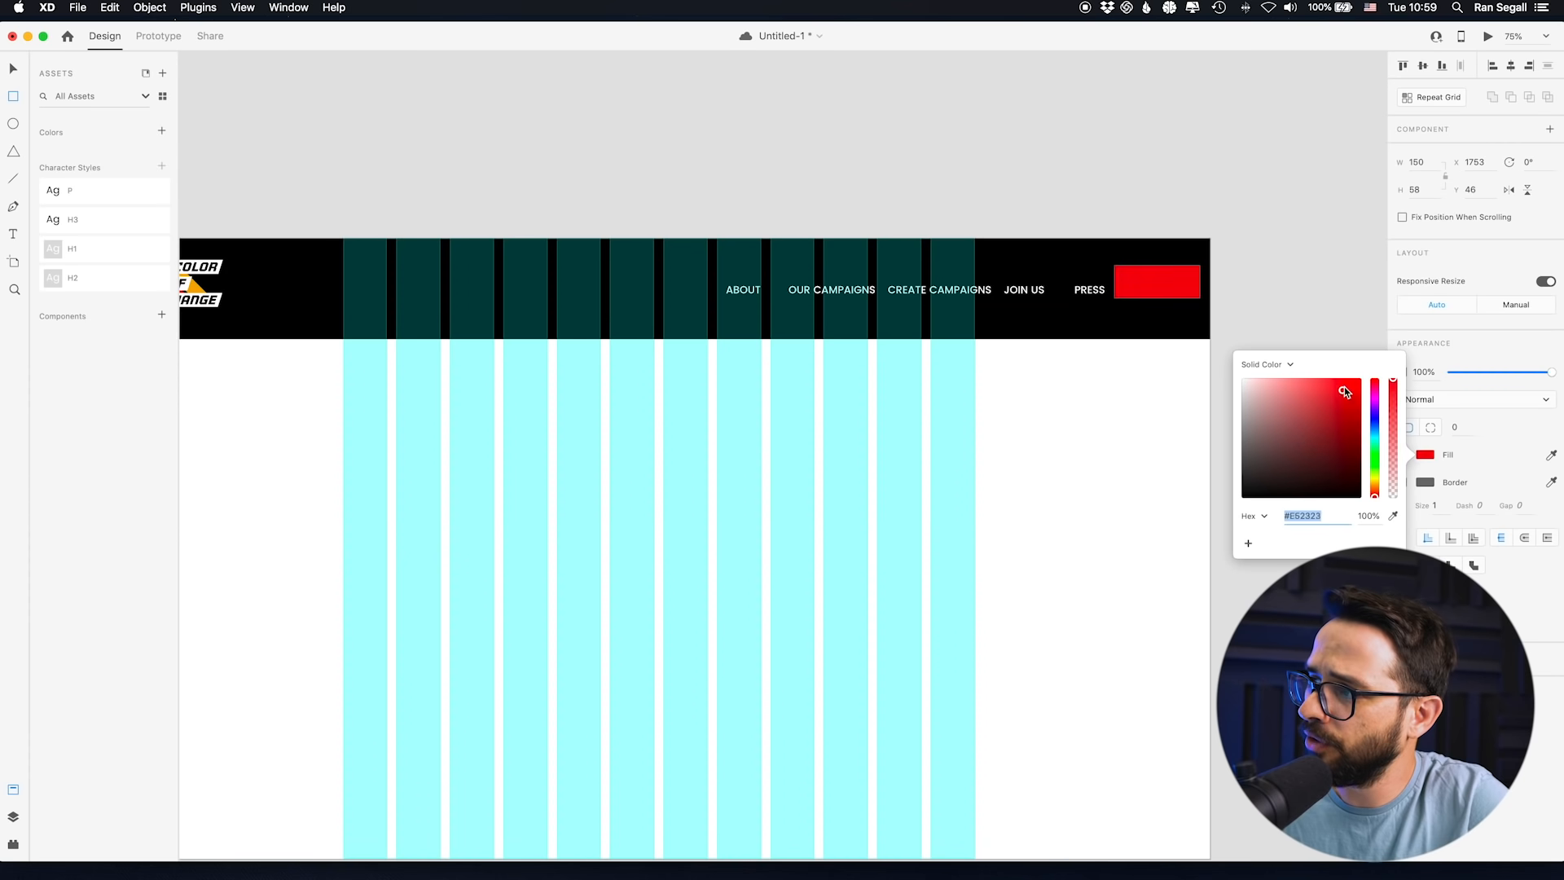
pyautogui.moveTo(1376, 477); pyautogui.dragTo(1375, 498)
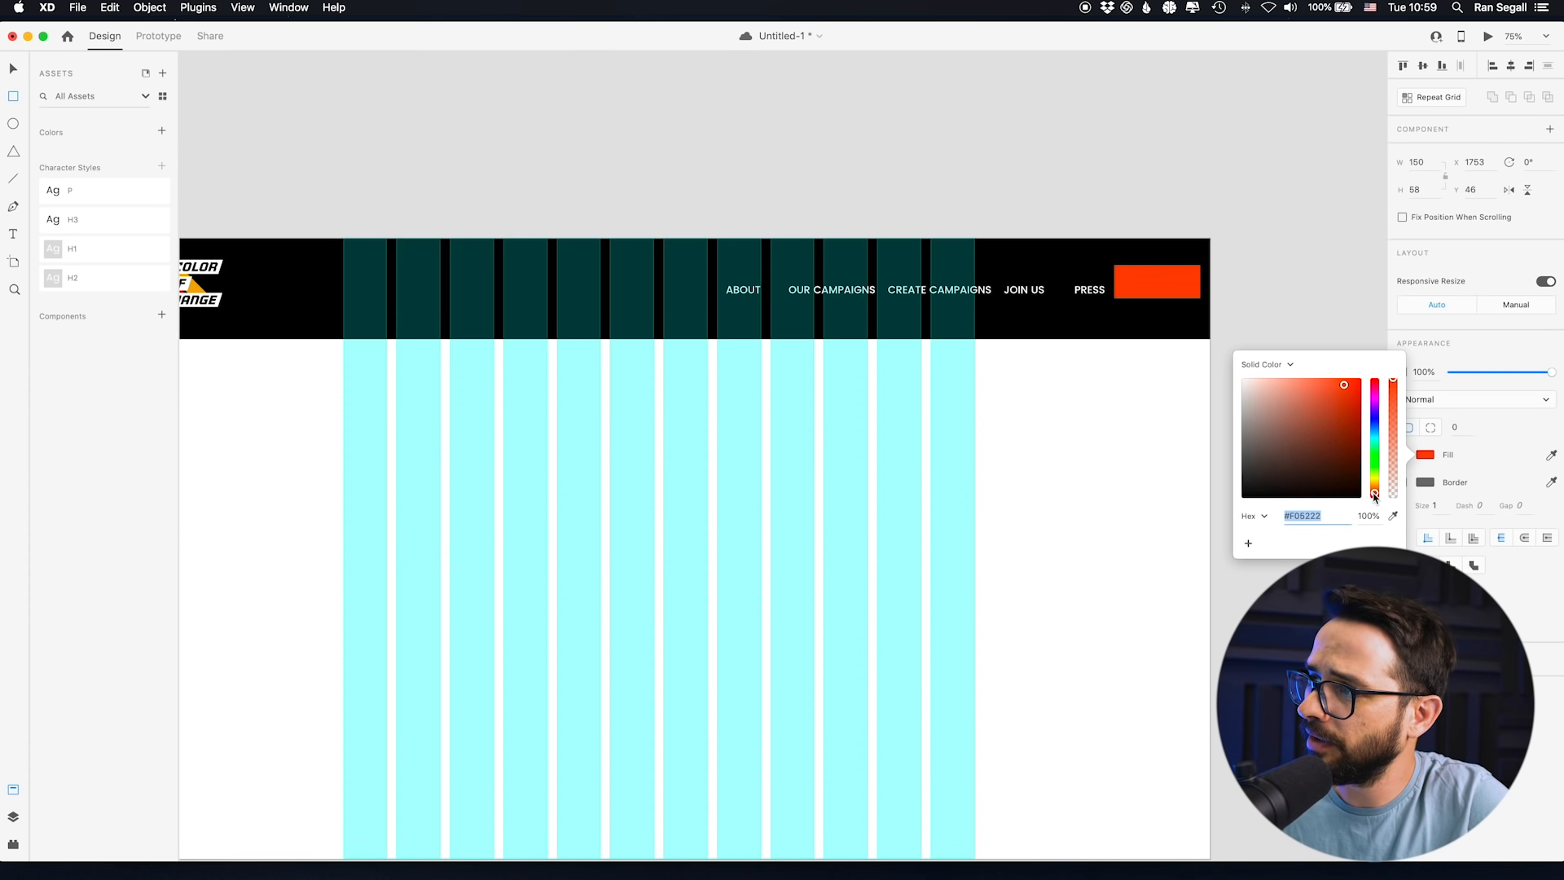
pyautogui.click(1419, 468)
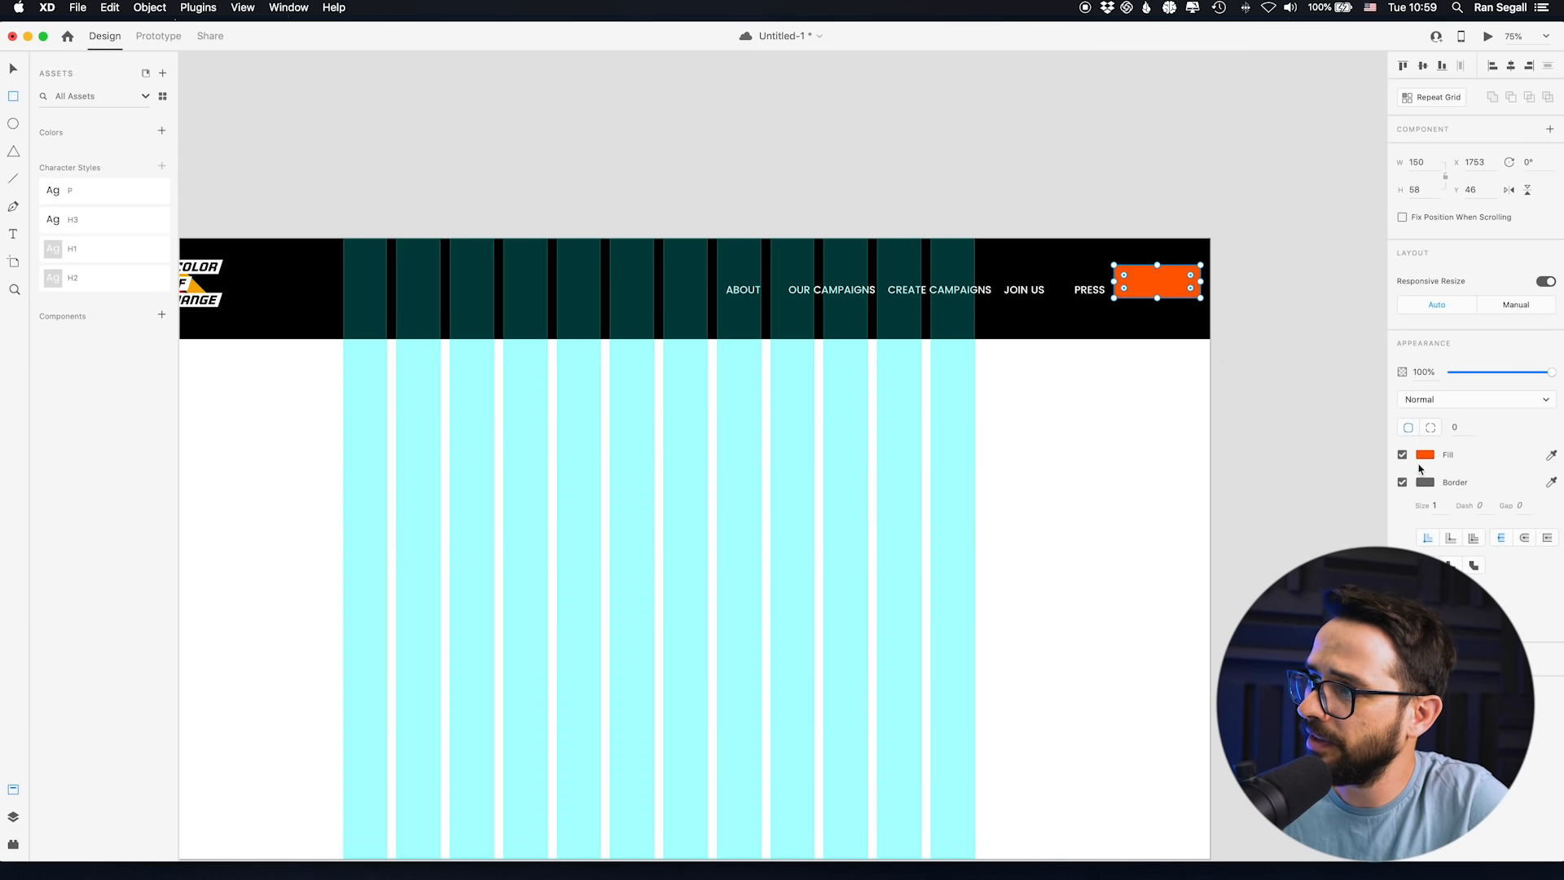
pyautogui.click(1402, 482)
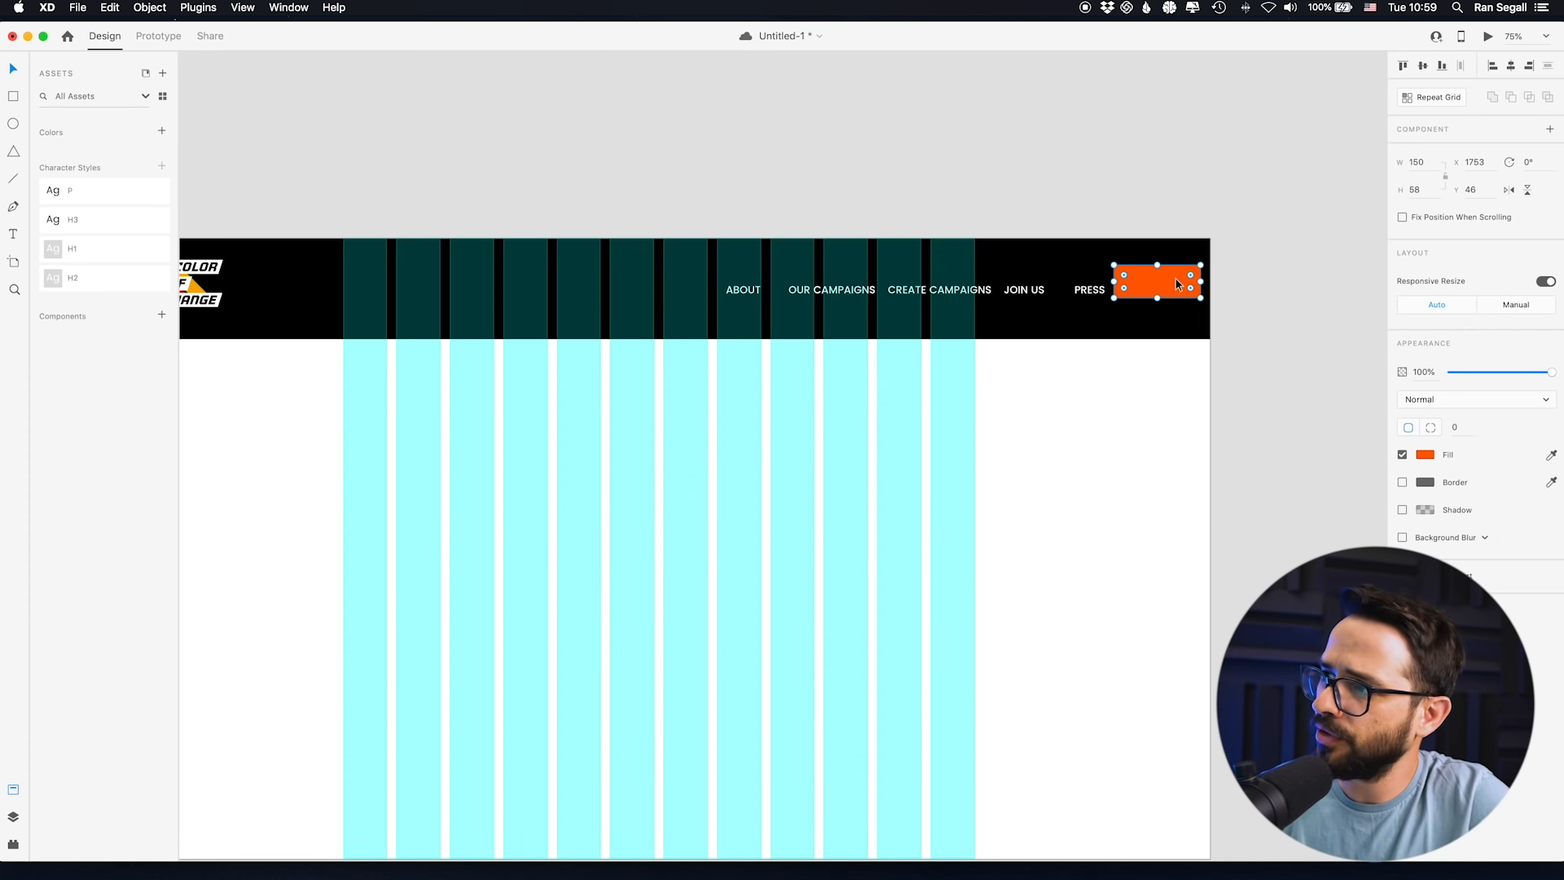
# - Send the orange rectangle and the black header bar to the back, and center the duplicated PRESS label on the rectangle as DONATE
pyautogui.press('super+shift+bracketleft')
pyautogui.click(1176, 283)
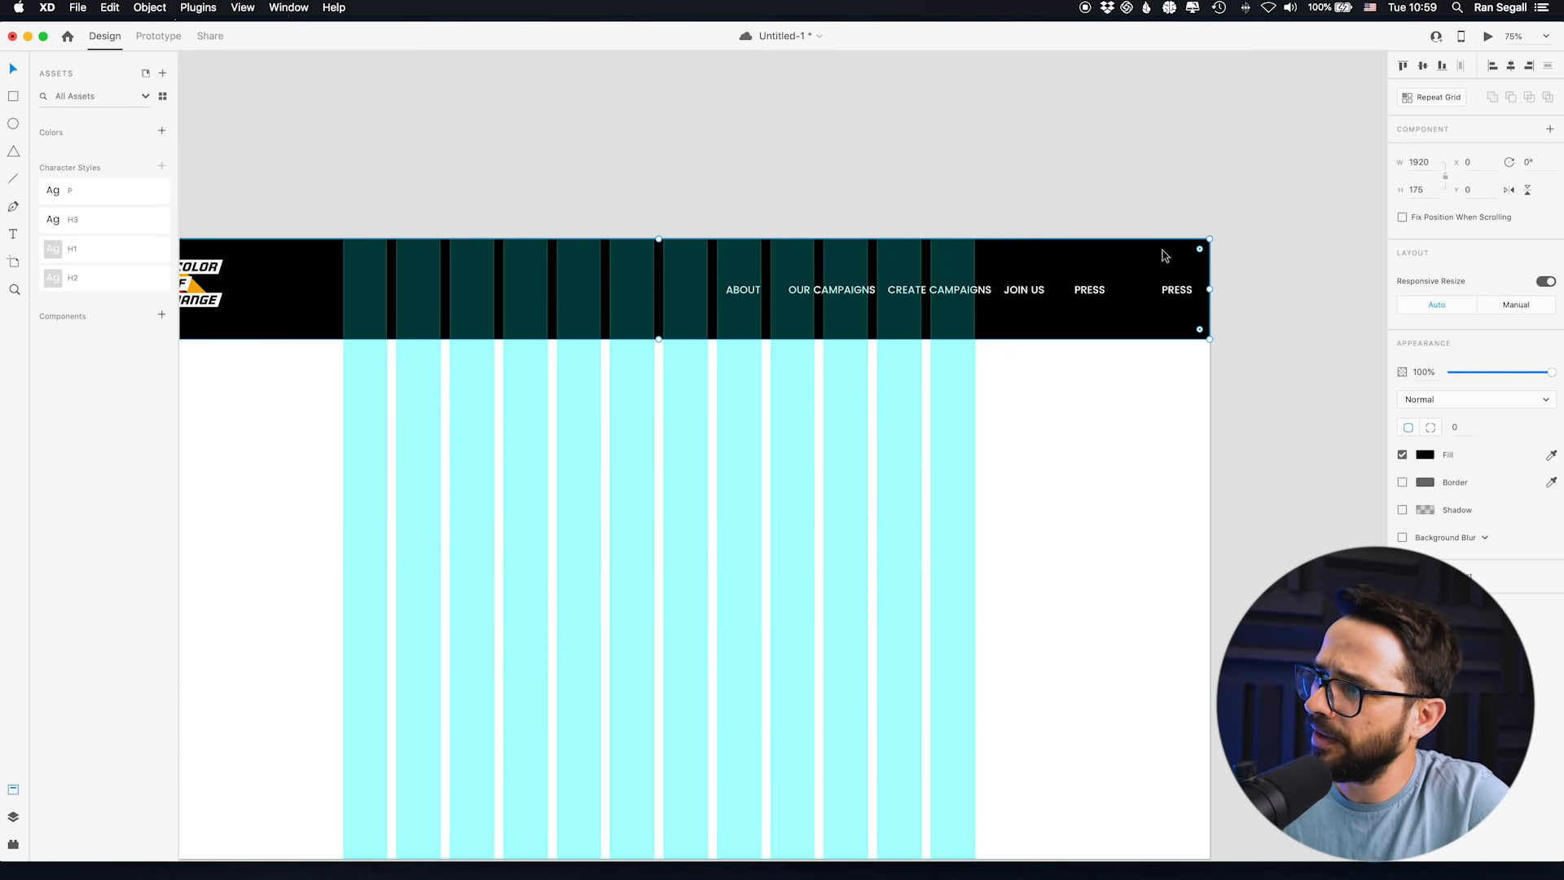
pyautogui.press('super+shift+bracketleft')
pyautogui.moveTo(1173, 294); pyautogui.dragTo(1154, 285)
pyautogui.doubleClick(1154, 284)
pyautogui.write('DONATE')
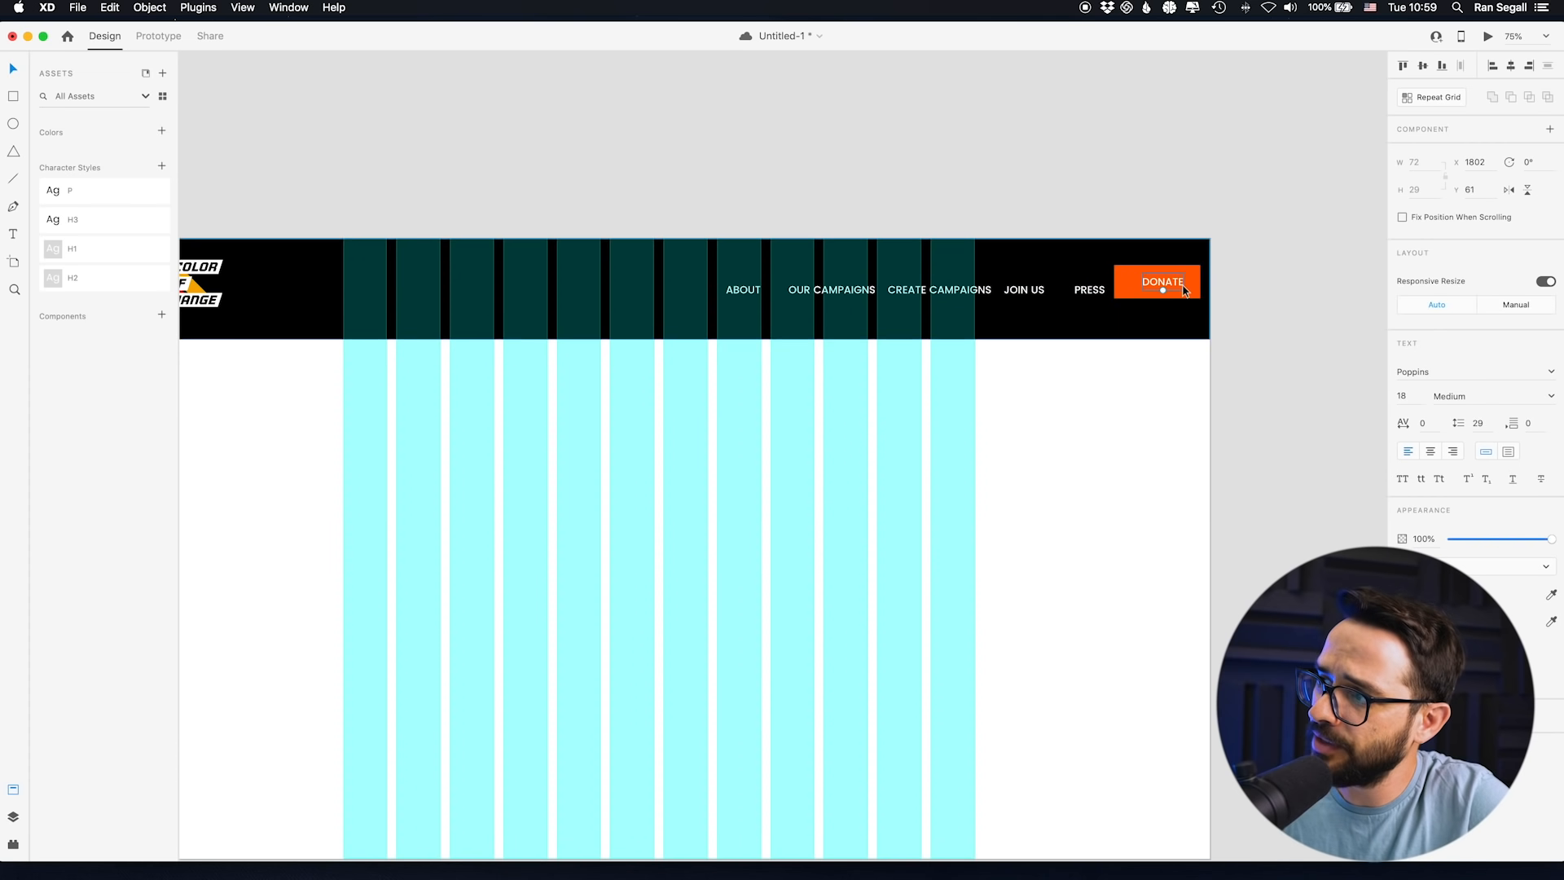
pyautogui.press('Escape')
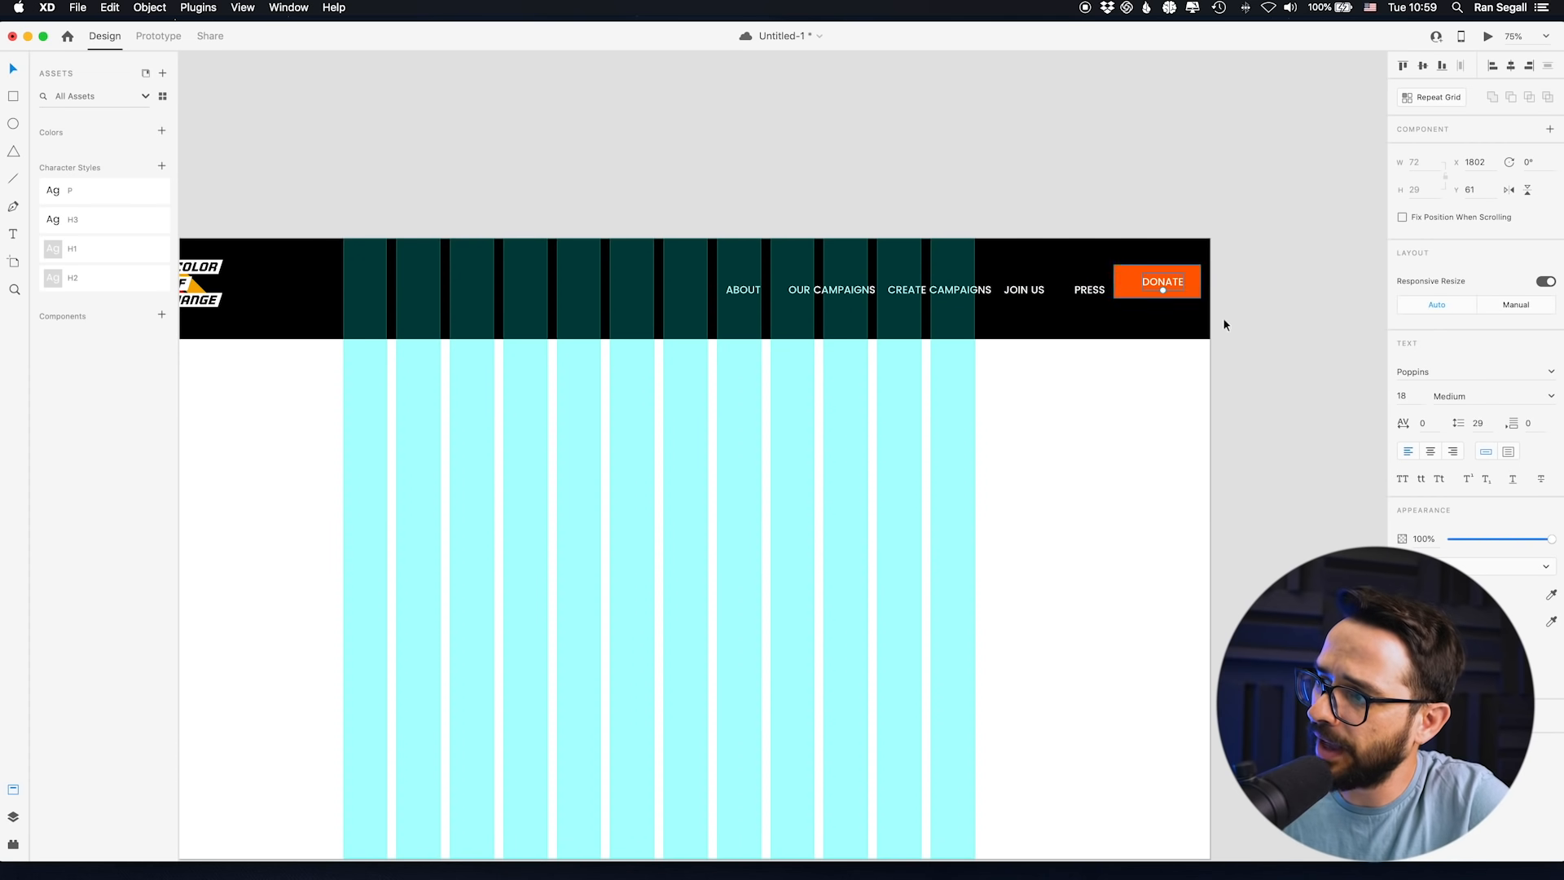
# - Change the DONATE text's fill to black
pyautogui.click(1421, 595)
pyautogui.moveTo(1279, 603); pyautogui.dragTo(1190, 642)
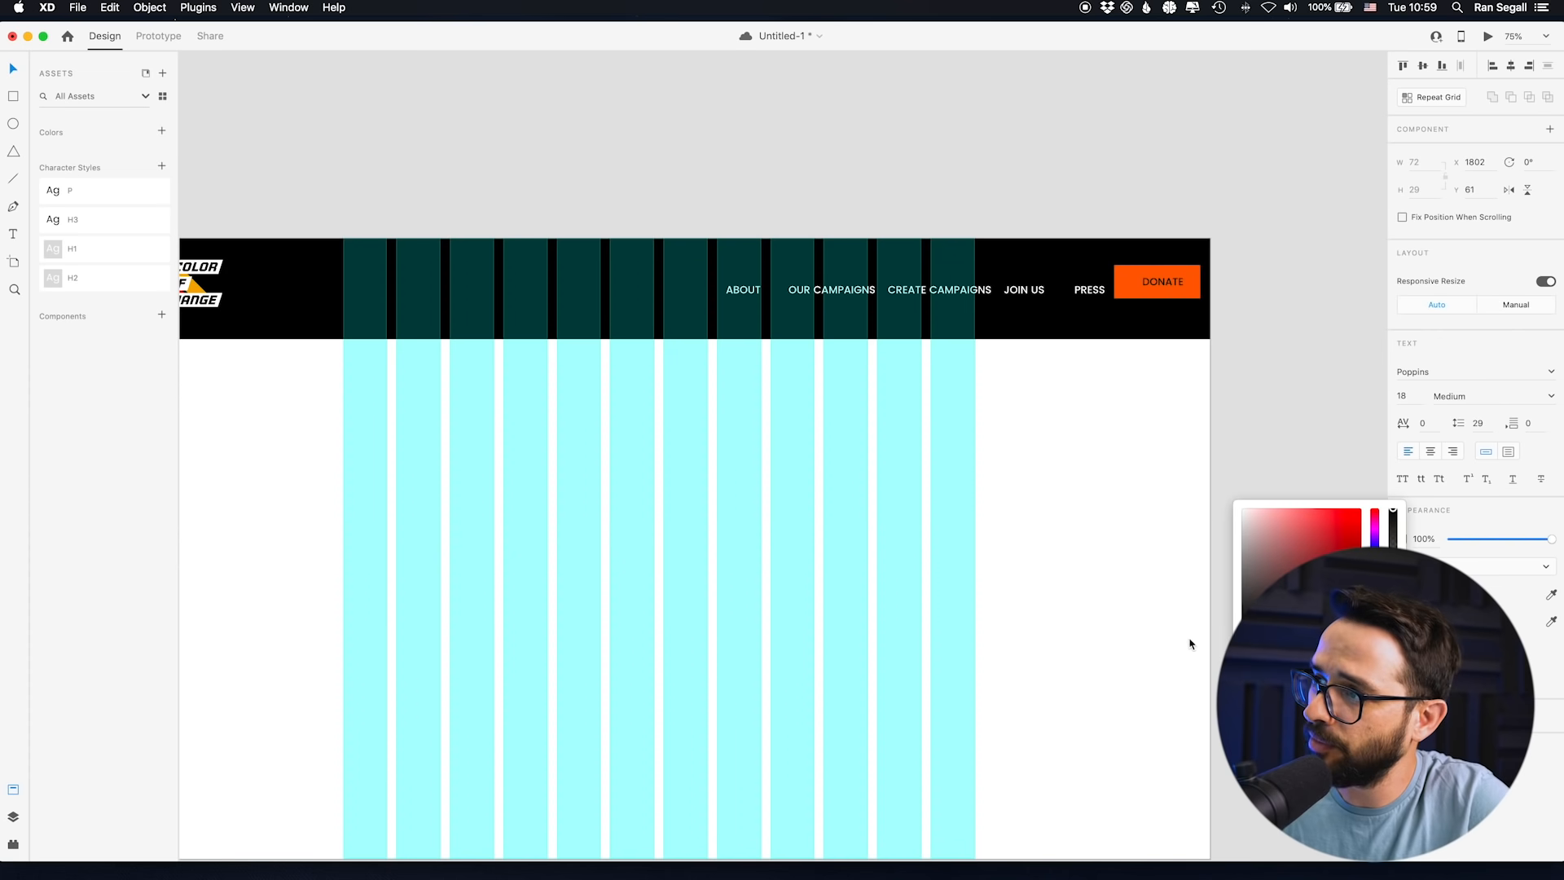
pyautogui.click(1128, 174)
# - Narrow the orange button rectangle from its left edge to start at X 1781, and recenter the DONATE text at X 1808
pyautogui.click(1151, 281)
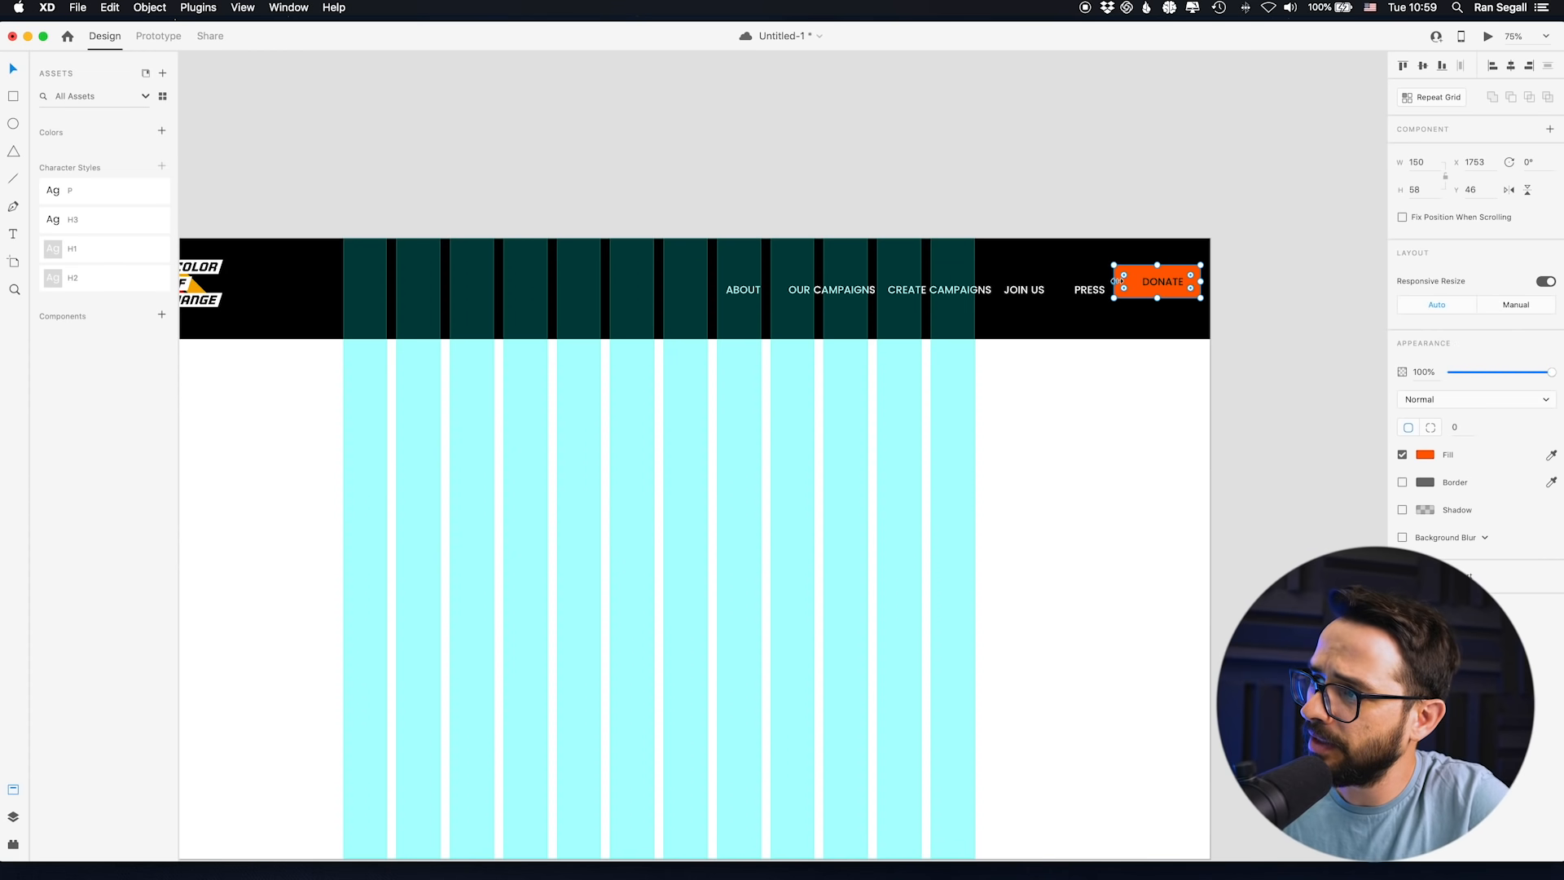
pyautogui.moveTo(1115, 282); pyautogui.dragTo(1130, 282)
pyautogui.click(1165, 285)
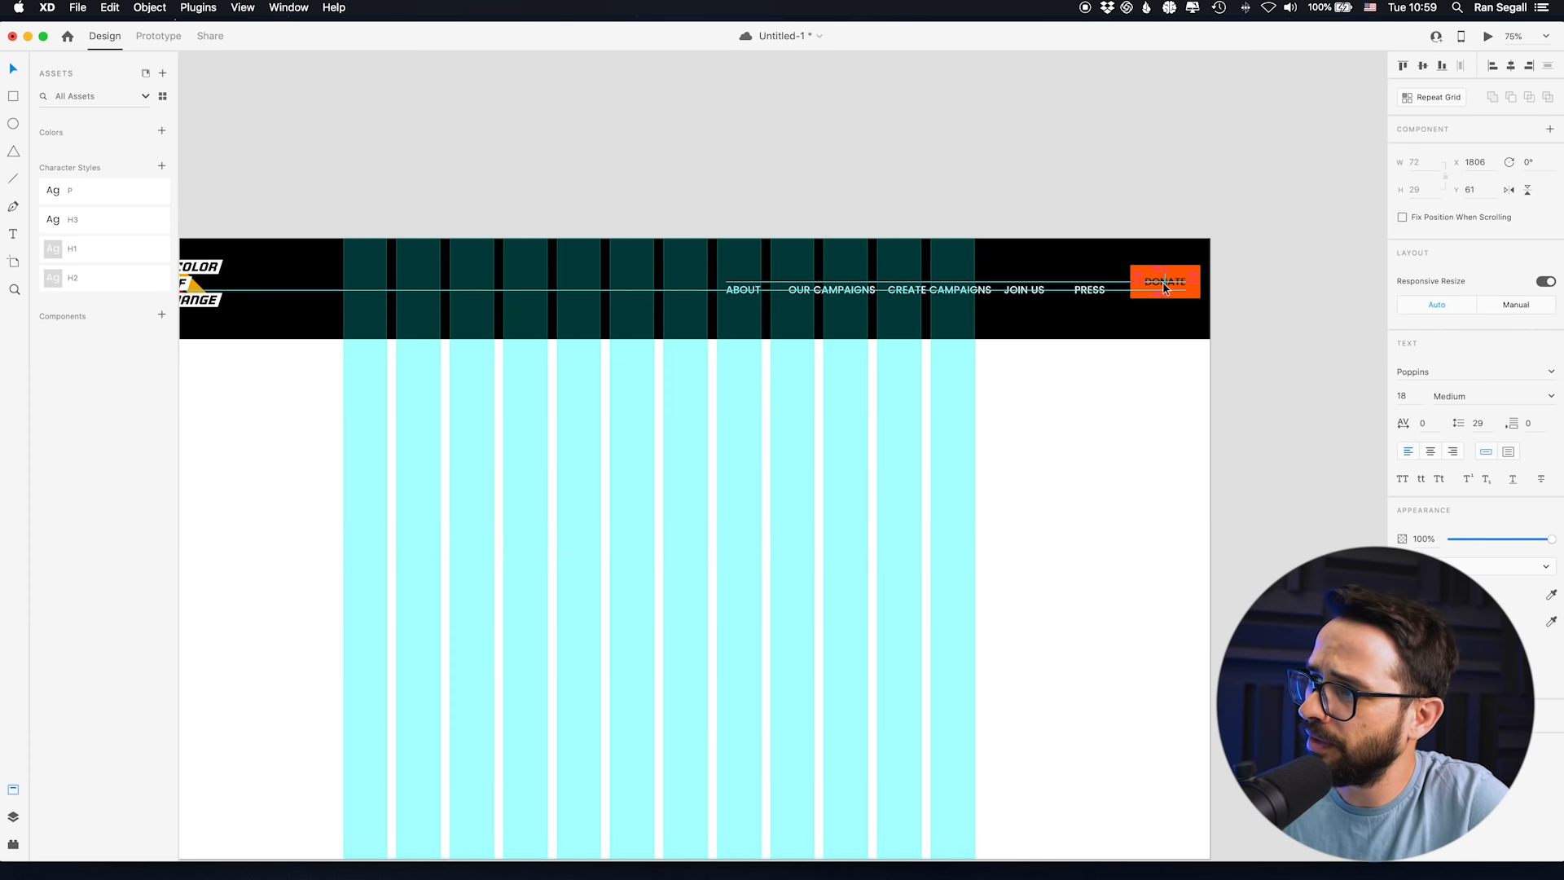
pyautogui.press('Right')
pyautogui.press('Right')
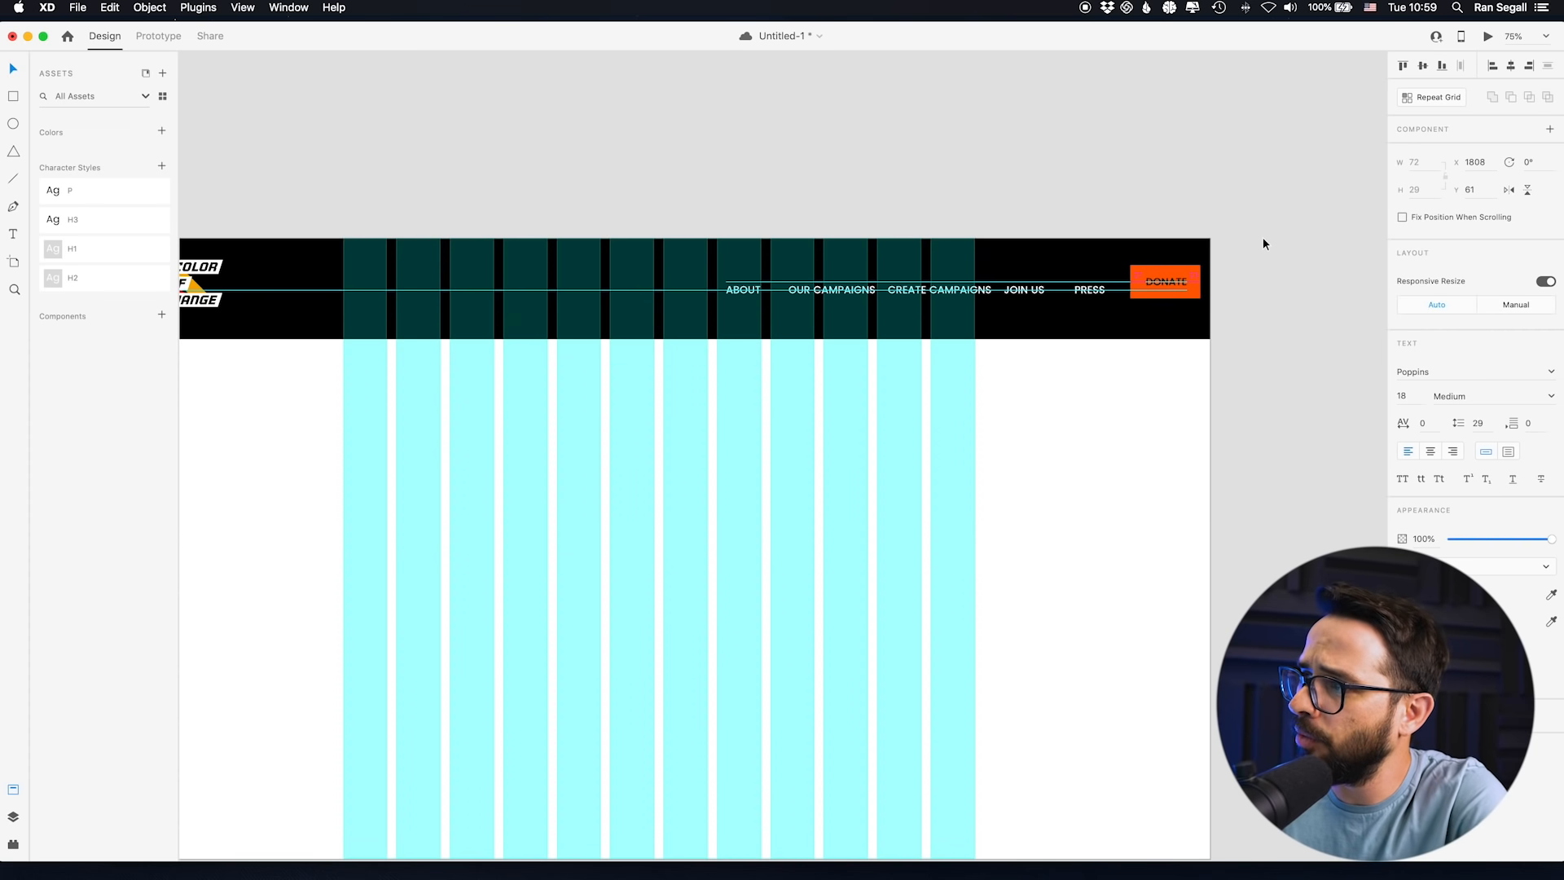
# - Move the DONATE text and its rectangle together to about X 1767, Y 59, aligned with the other navigation labels
pyautogui.keyDown('shift'); pyautogui.click(1199, 276); pyautogui.keyUp('shift')
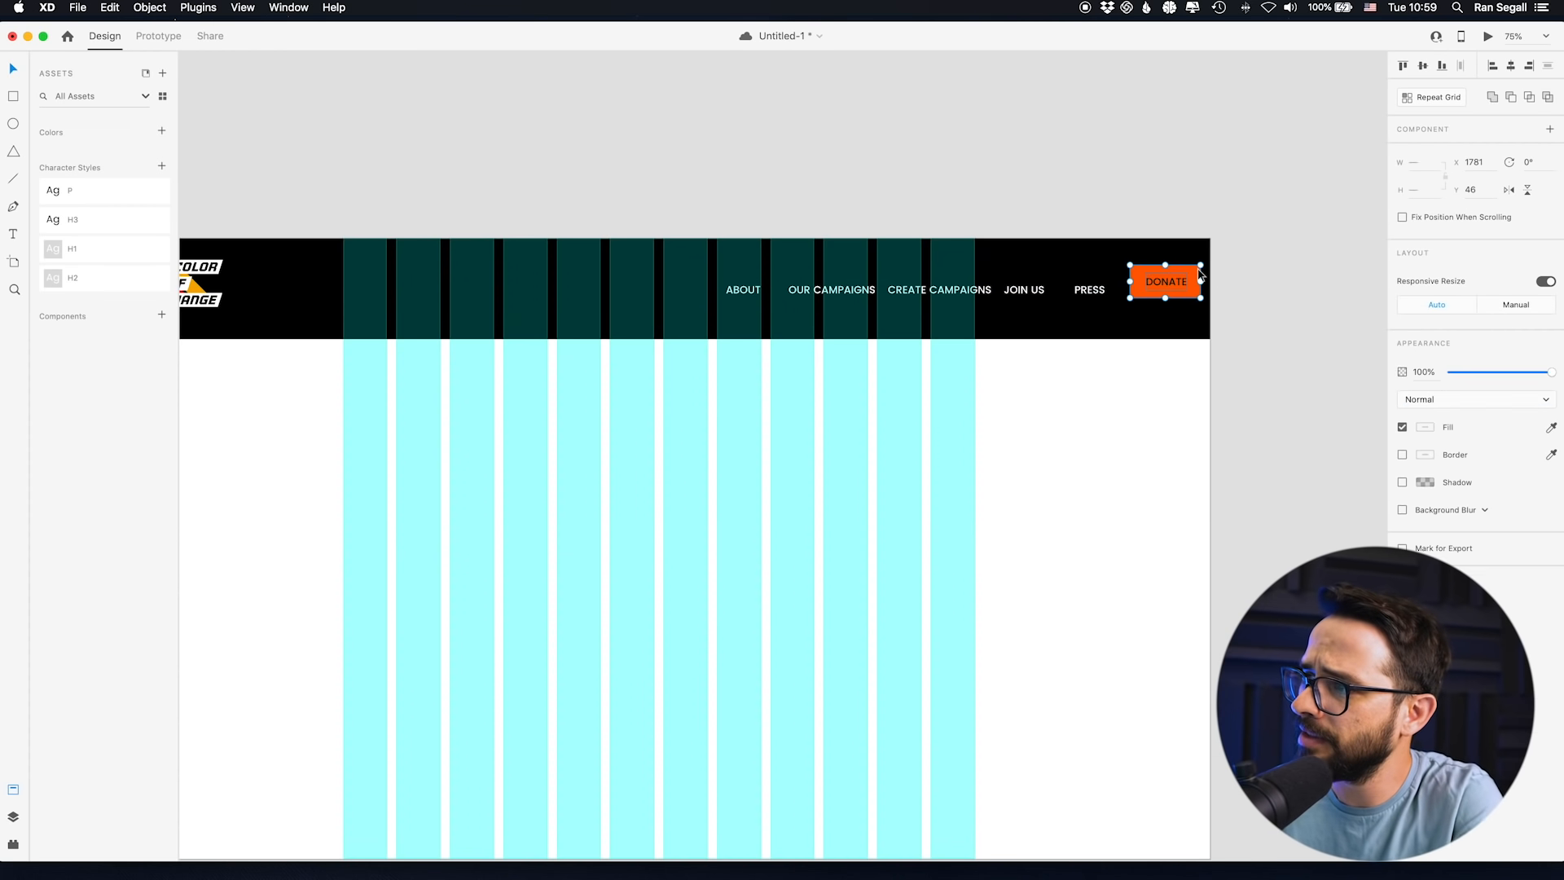
pyautogui.hotkey('shift', 'Down')
pyautogui.hotkey('shift', 'Left')
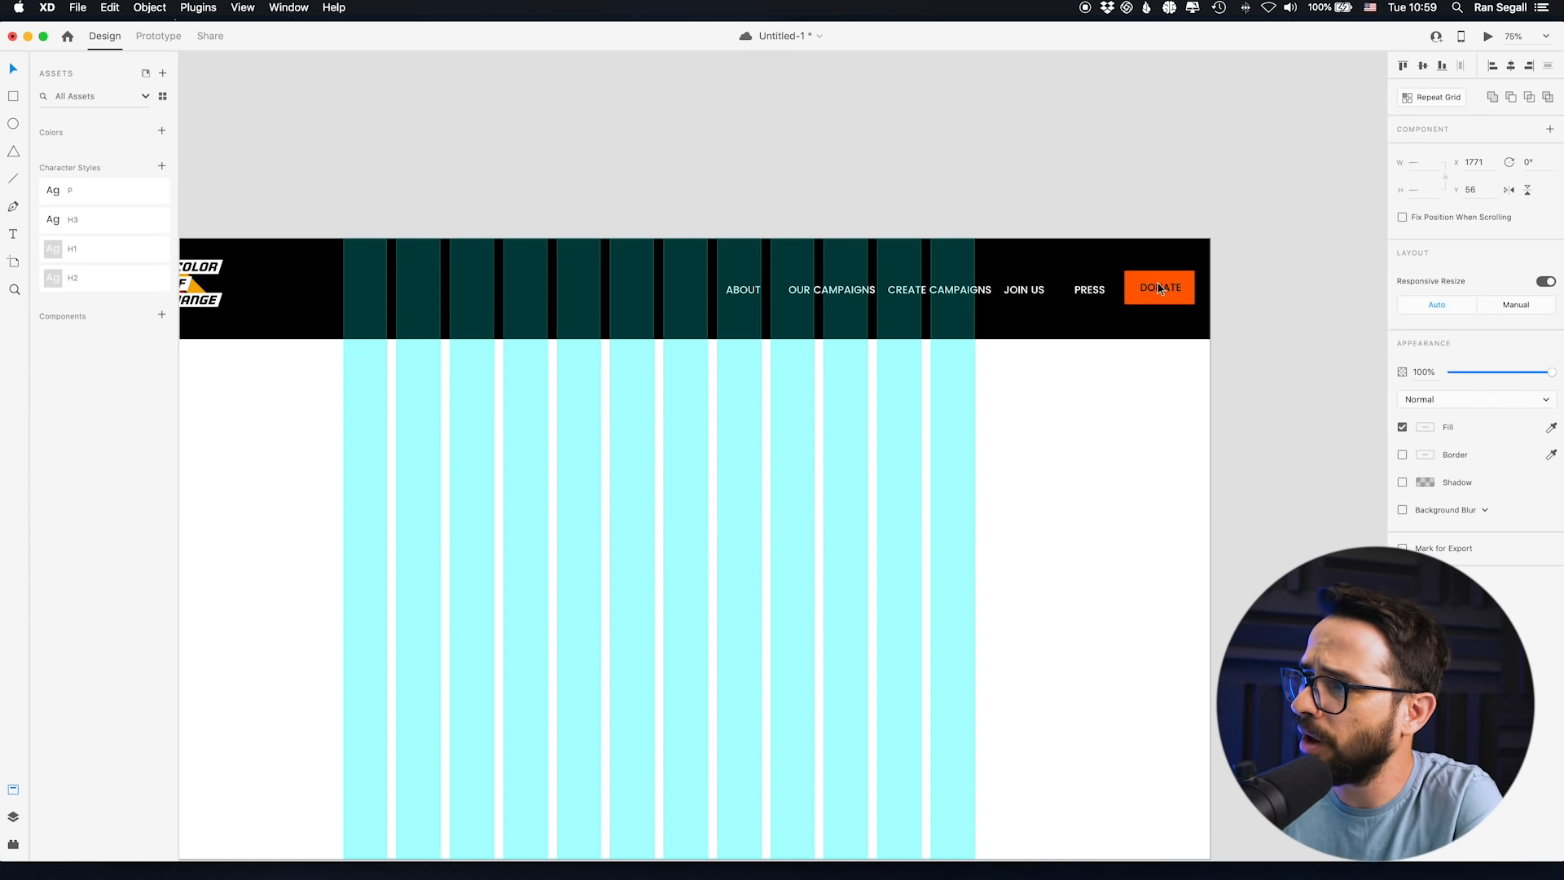
pyautogui.press('Left')
pyautogui.press('Left')
pyautogui.press('Left')
pyautogui.press('Left')
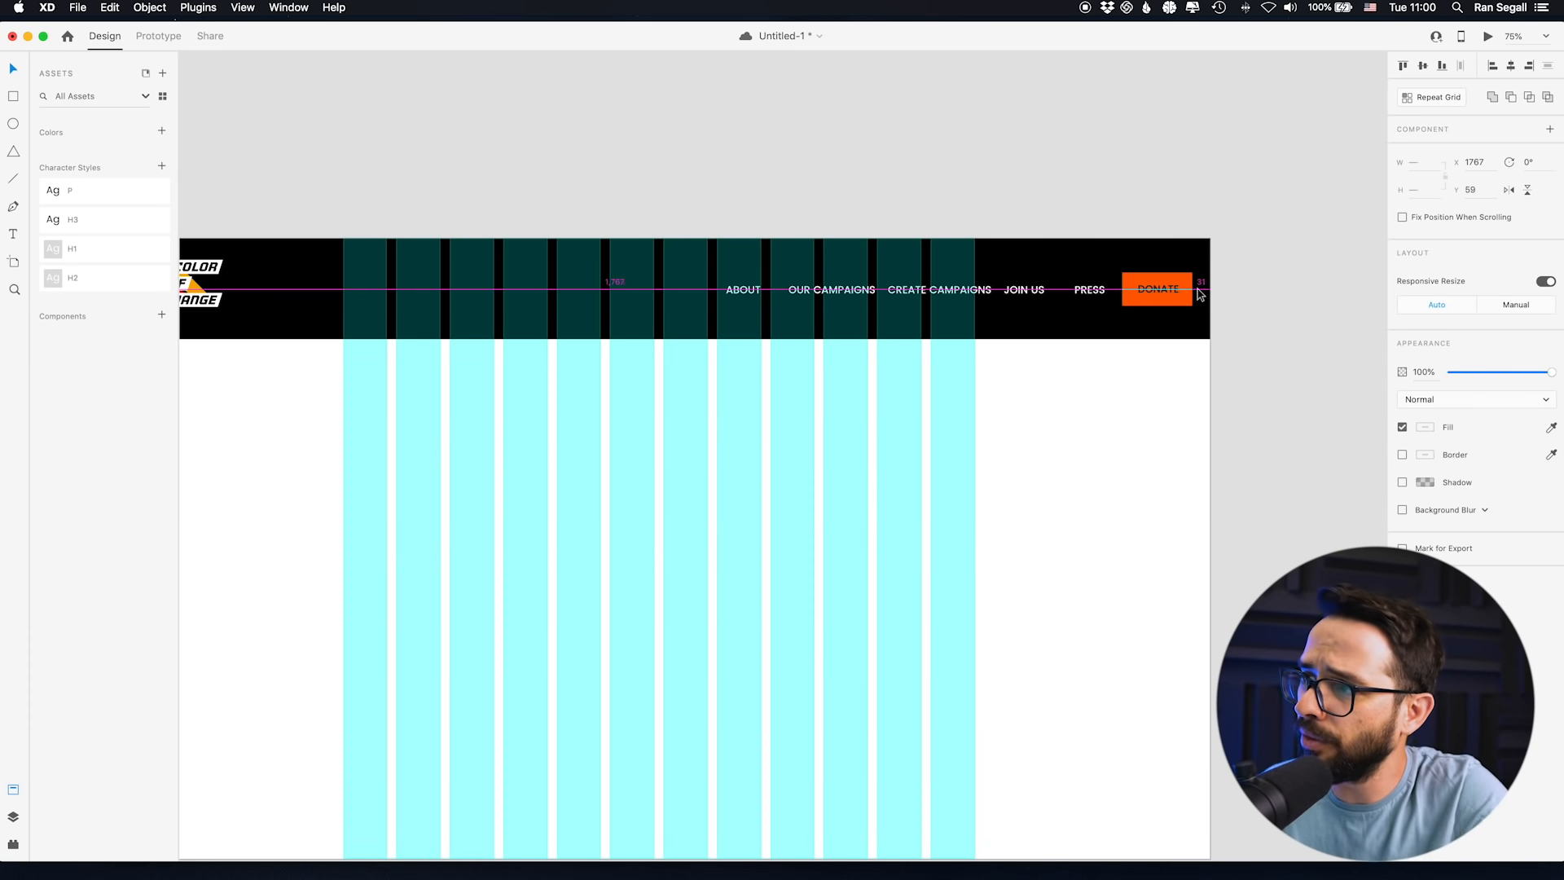
pyautogui.press('Down')
pyautogui.press('Down')
pyautogui.click(1243, 286)
# - Review the lower sections of the Color Of Change site in Chrome, and set the DONATE text's weight to SemiBold in Adobe XD
pyautogui.press('super+Tab')
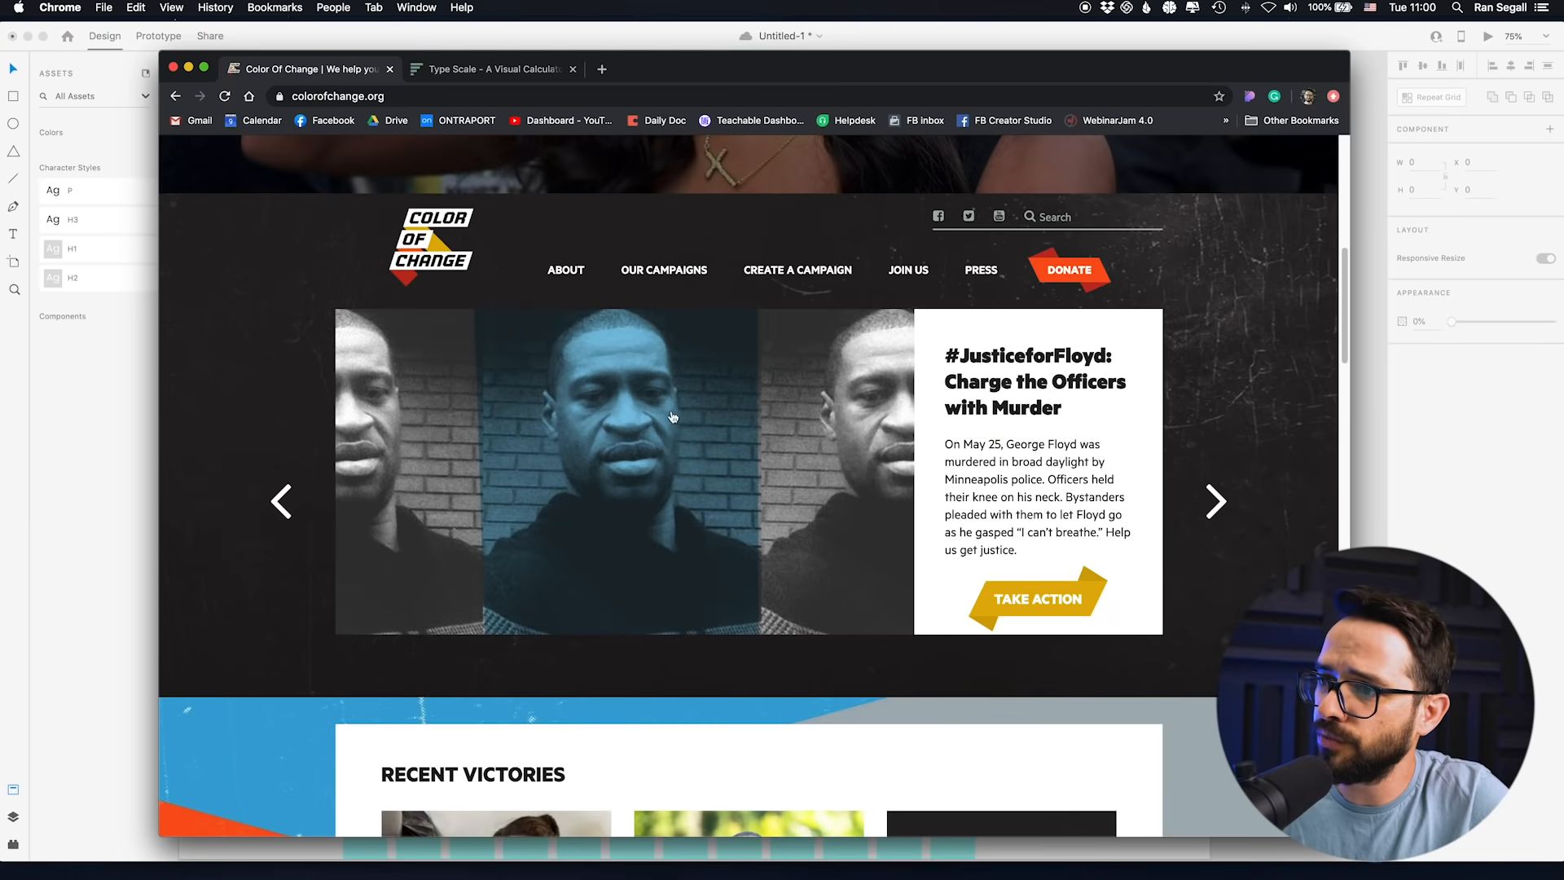
pyautogui.scroll(-5, 656, 359)
pyautogui.scroll(-10, 661, 361)
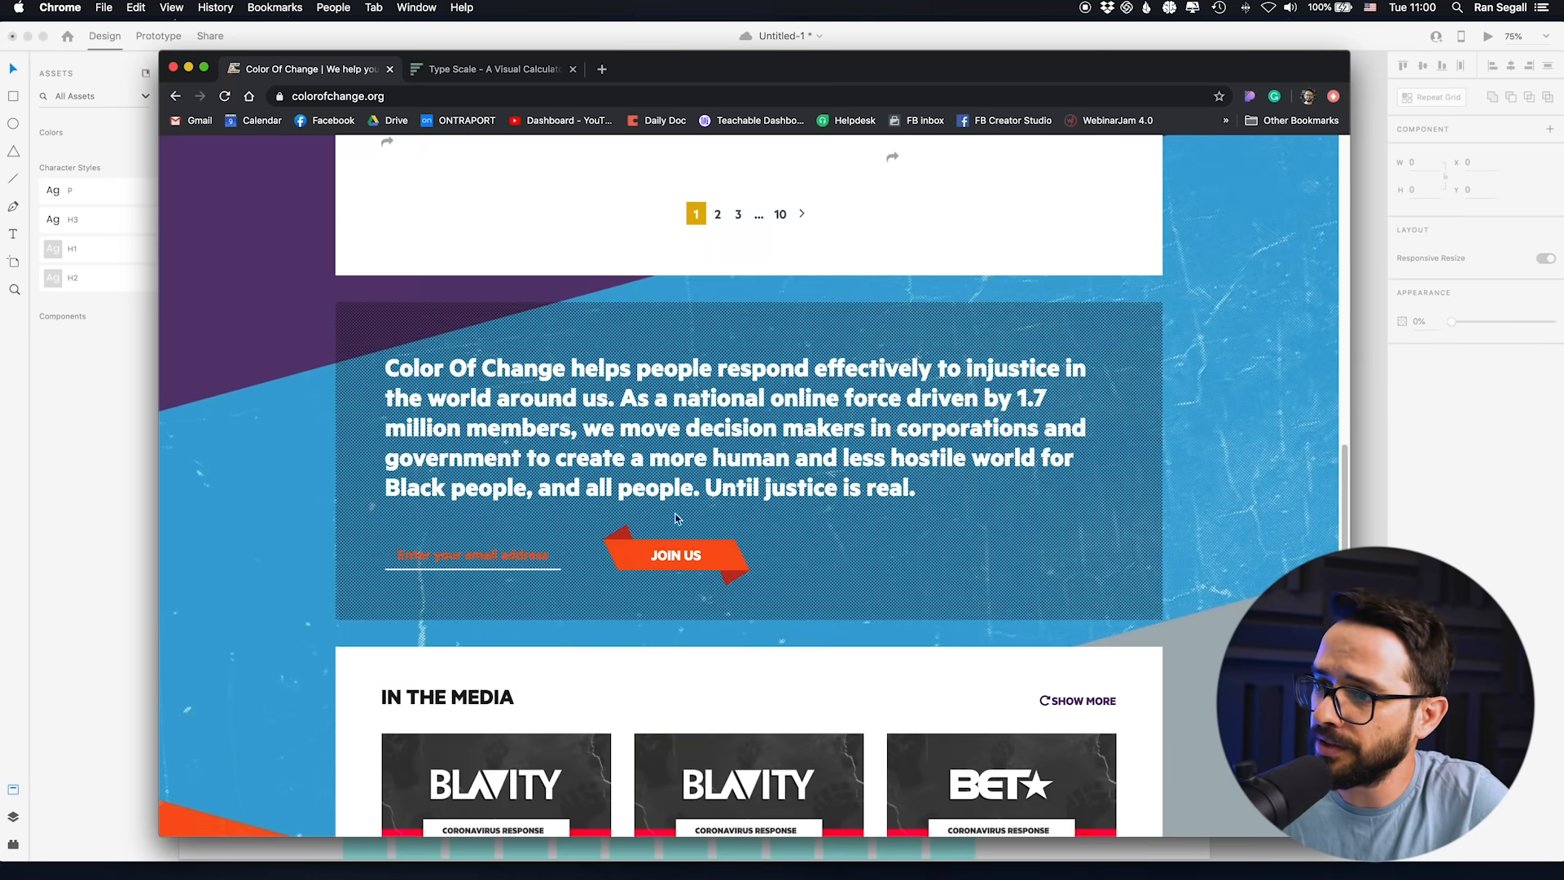
pyautogui.scroll(-5, 681, 529)
pyautogui.scroll(3, 592, 401)
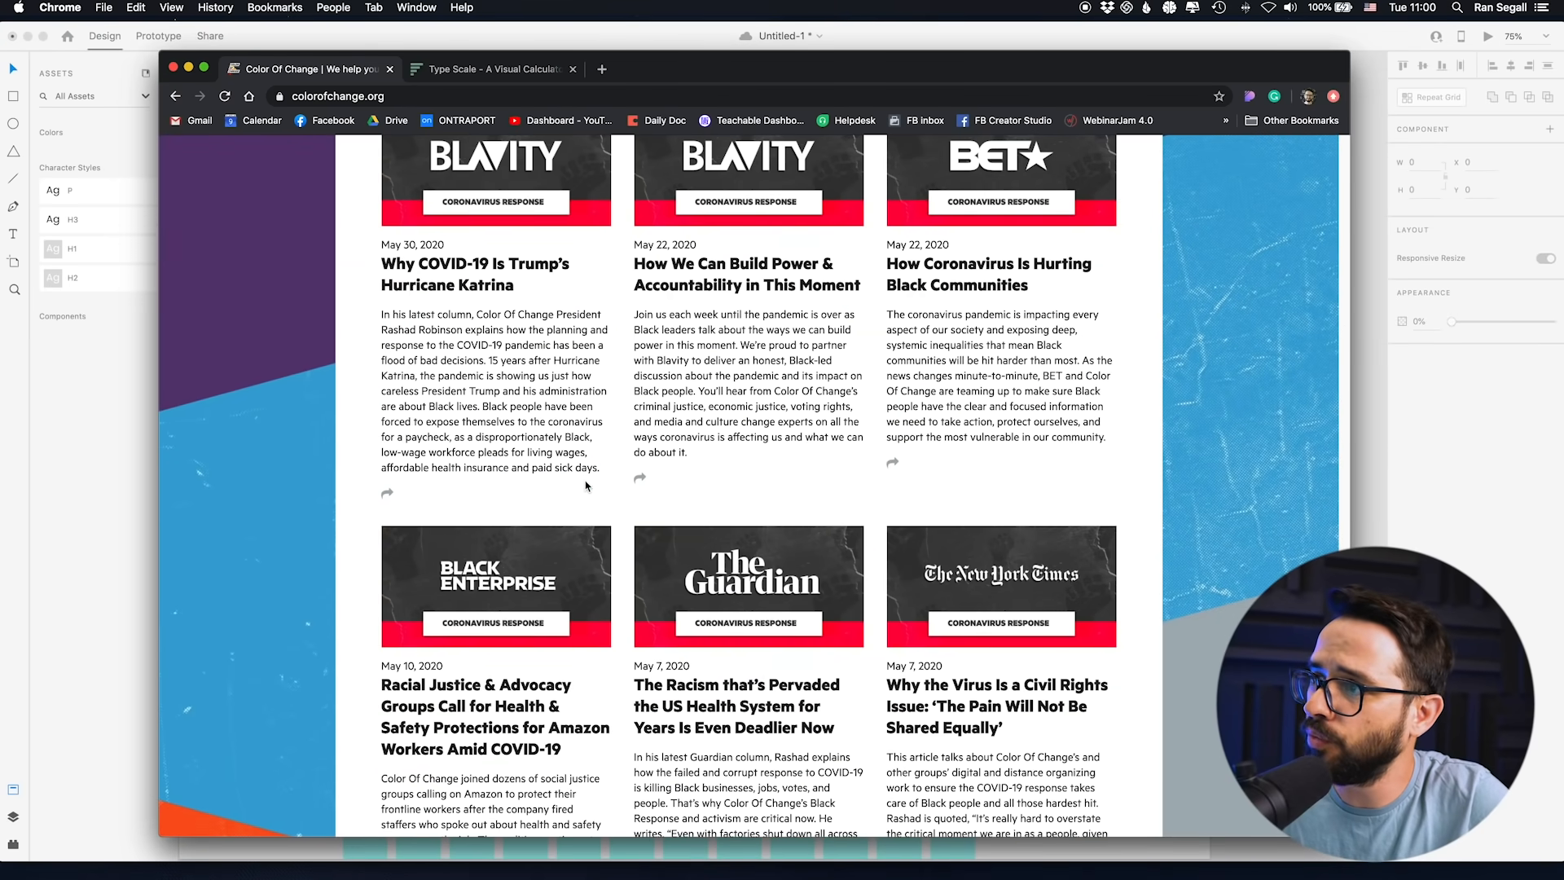
pyautogui.press('super+Tab')
pyautogui.click(1165, 292)
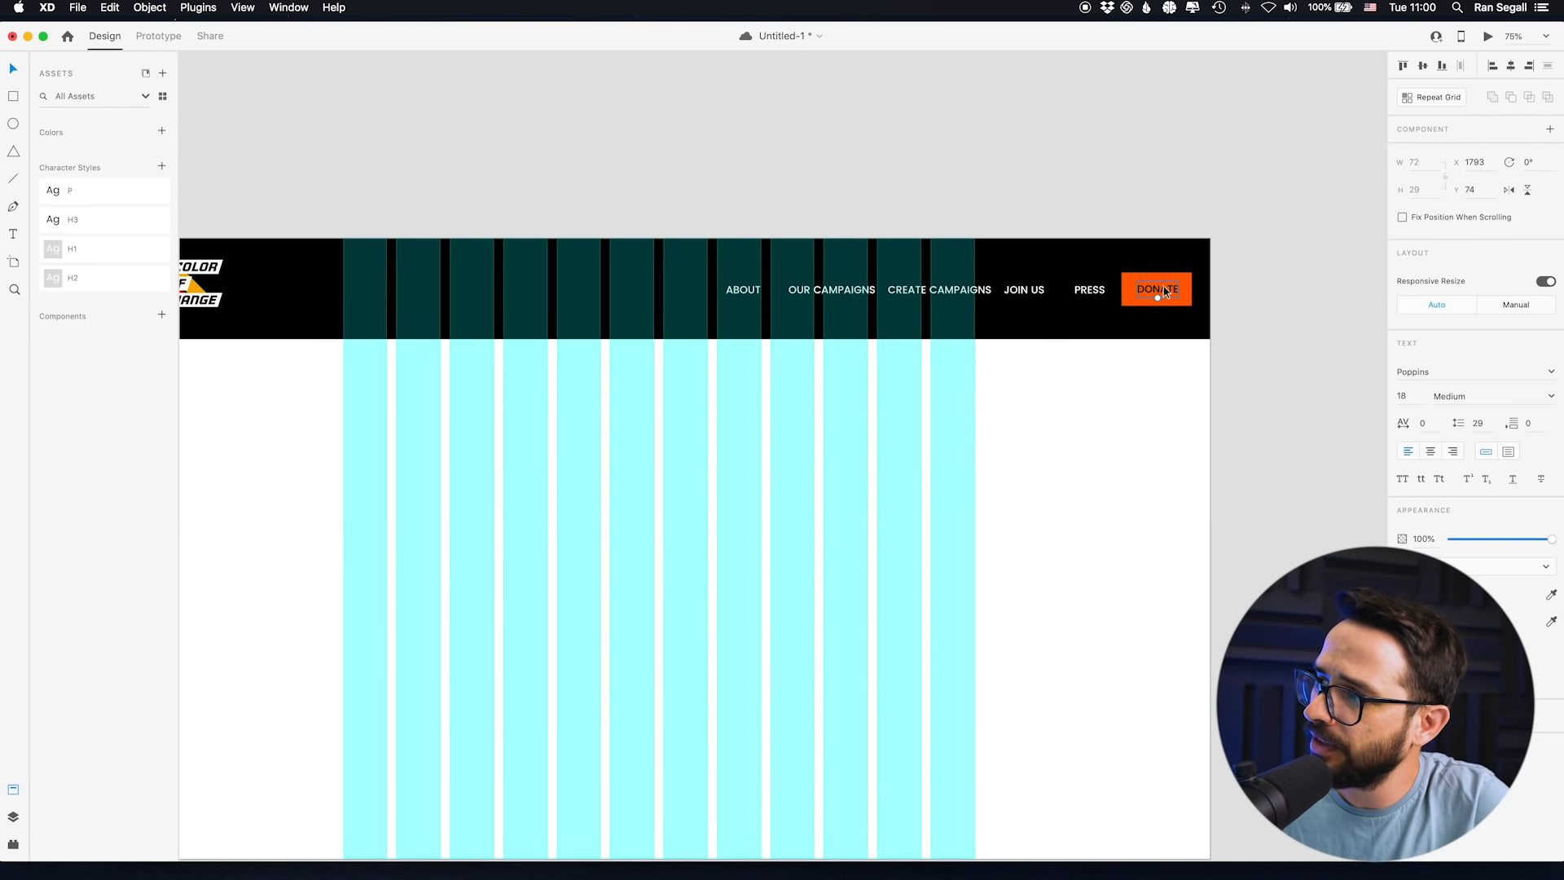
pyautogui.click(1552, 397)
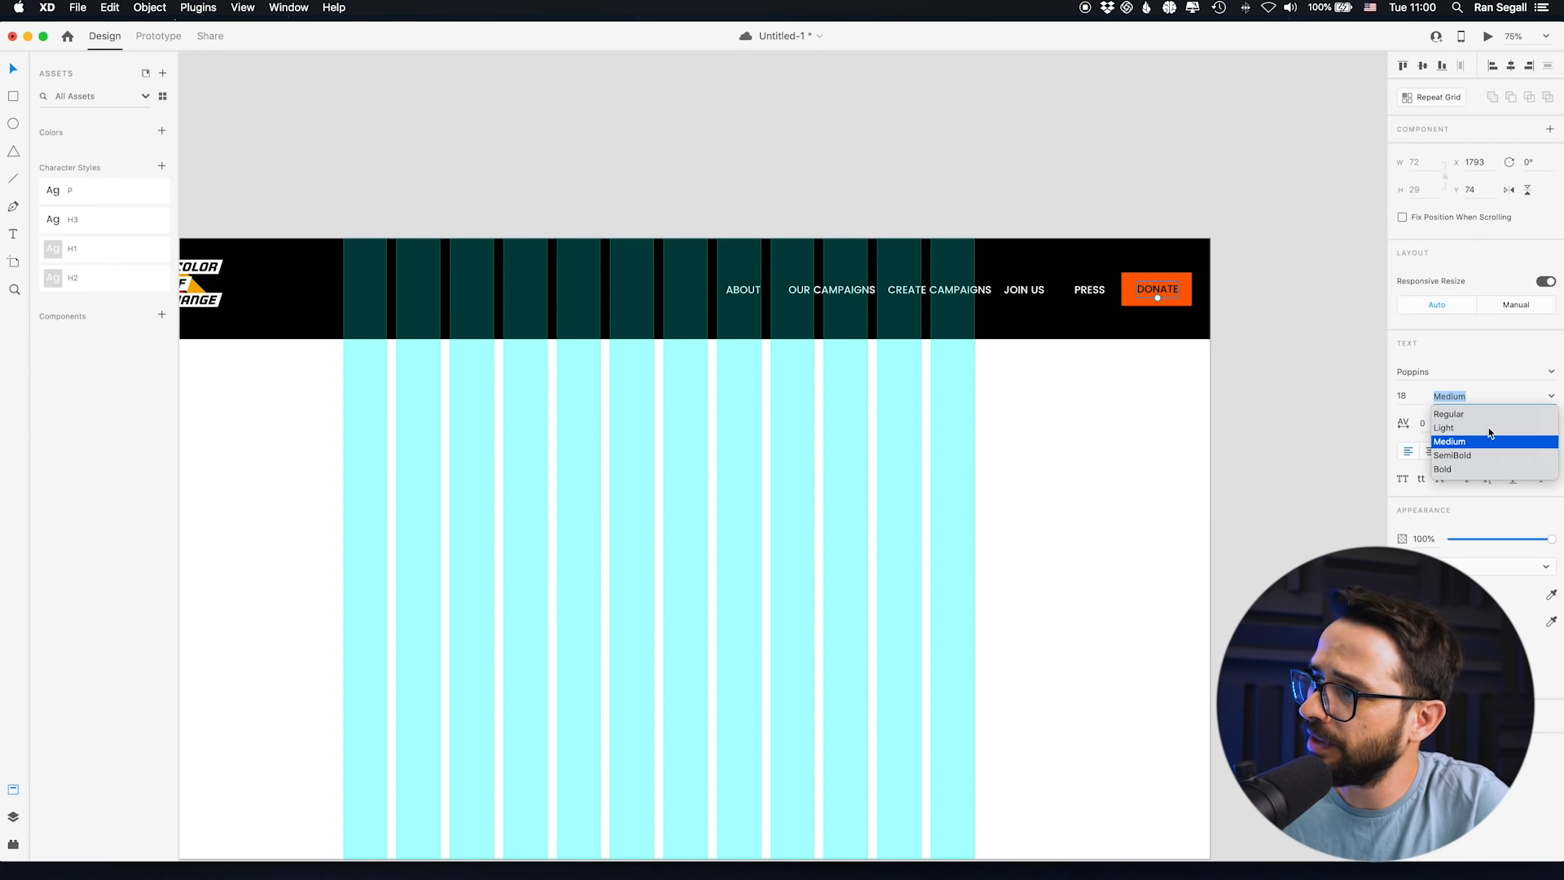
pyautogui.click(1477, 456)
pyautogui.click(1158, 293)
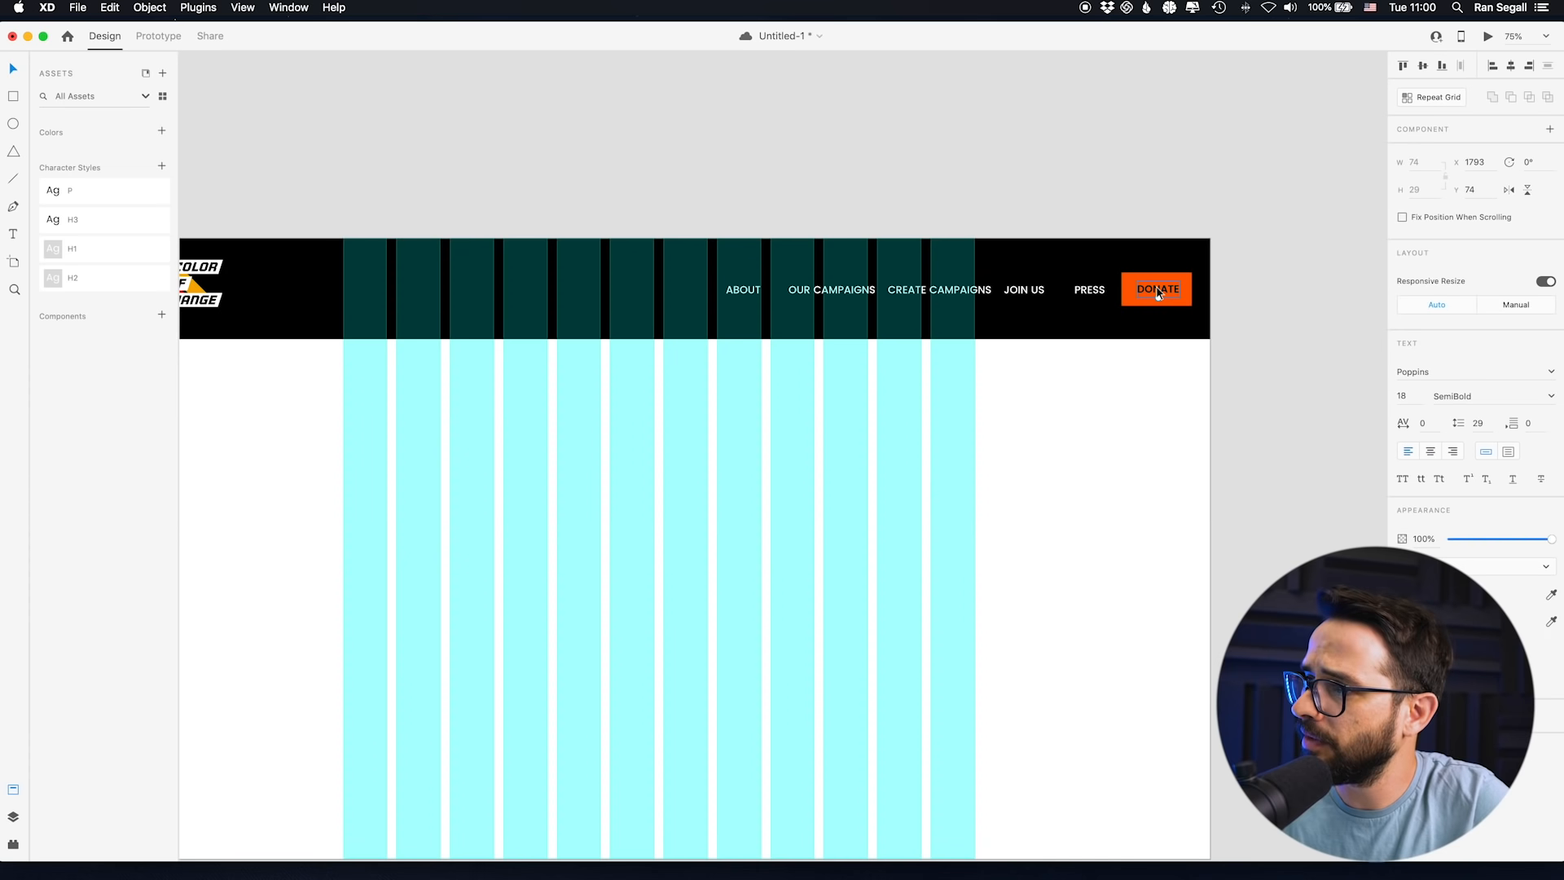
pyautogui.click(1126, 155)
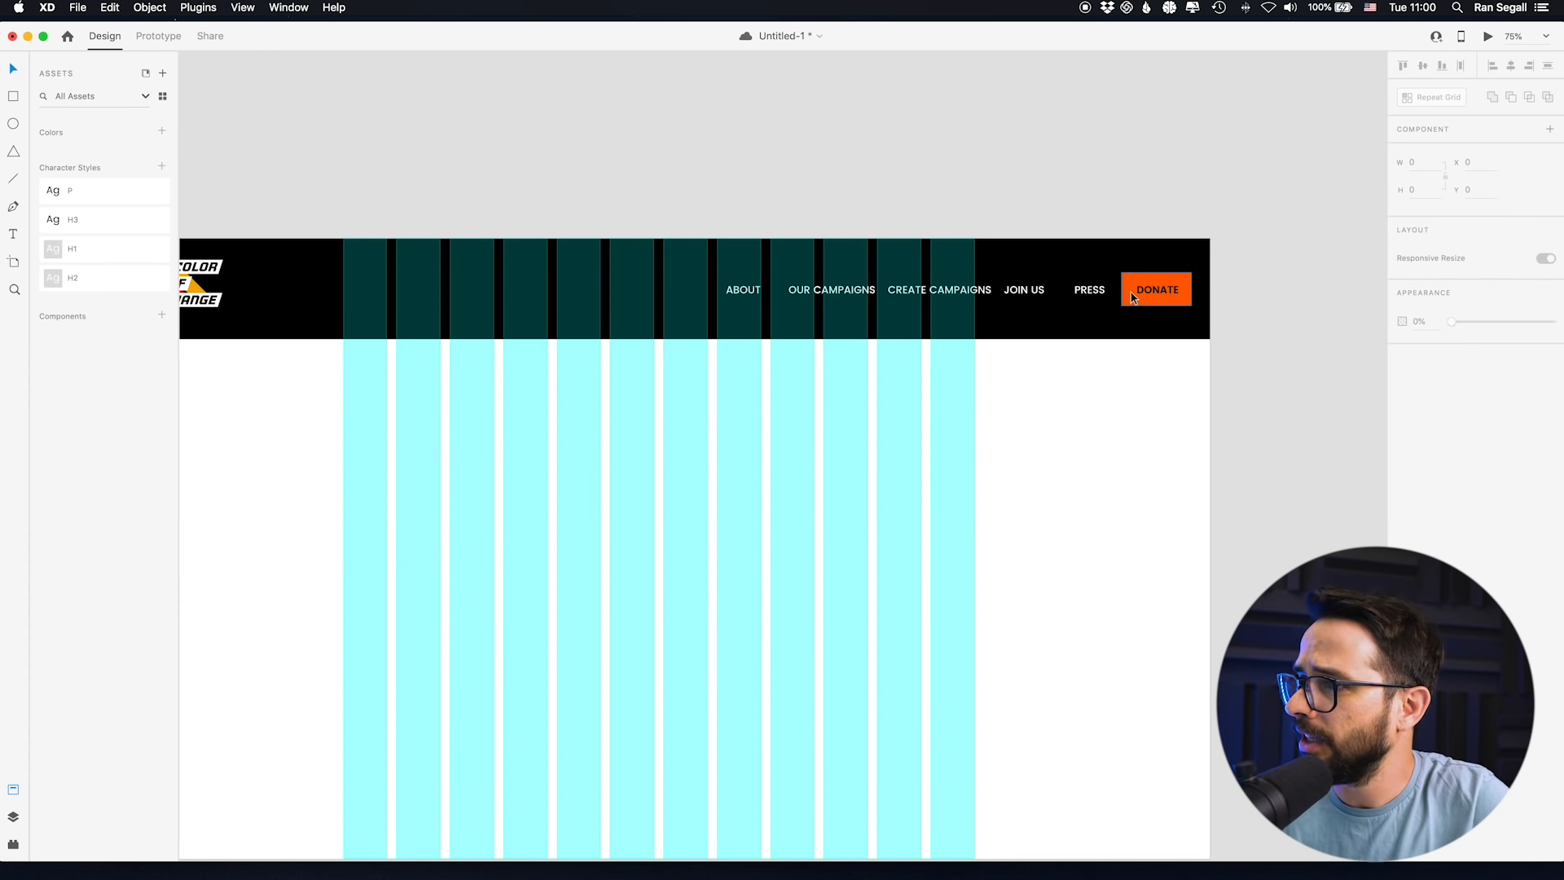
# - Nudge the DONATE text and its rectangle to X 1766 and turn them into a component named CTA Button
pyautogui.click(1156, 292)
pyautogui.press('Left')
pyautogui.click(1186, 295)
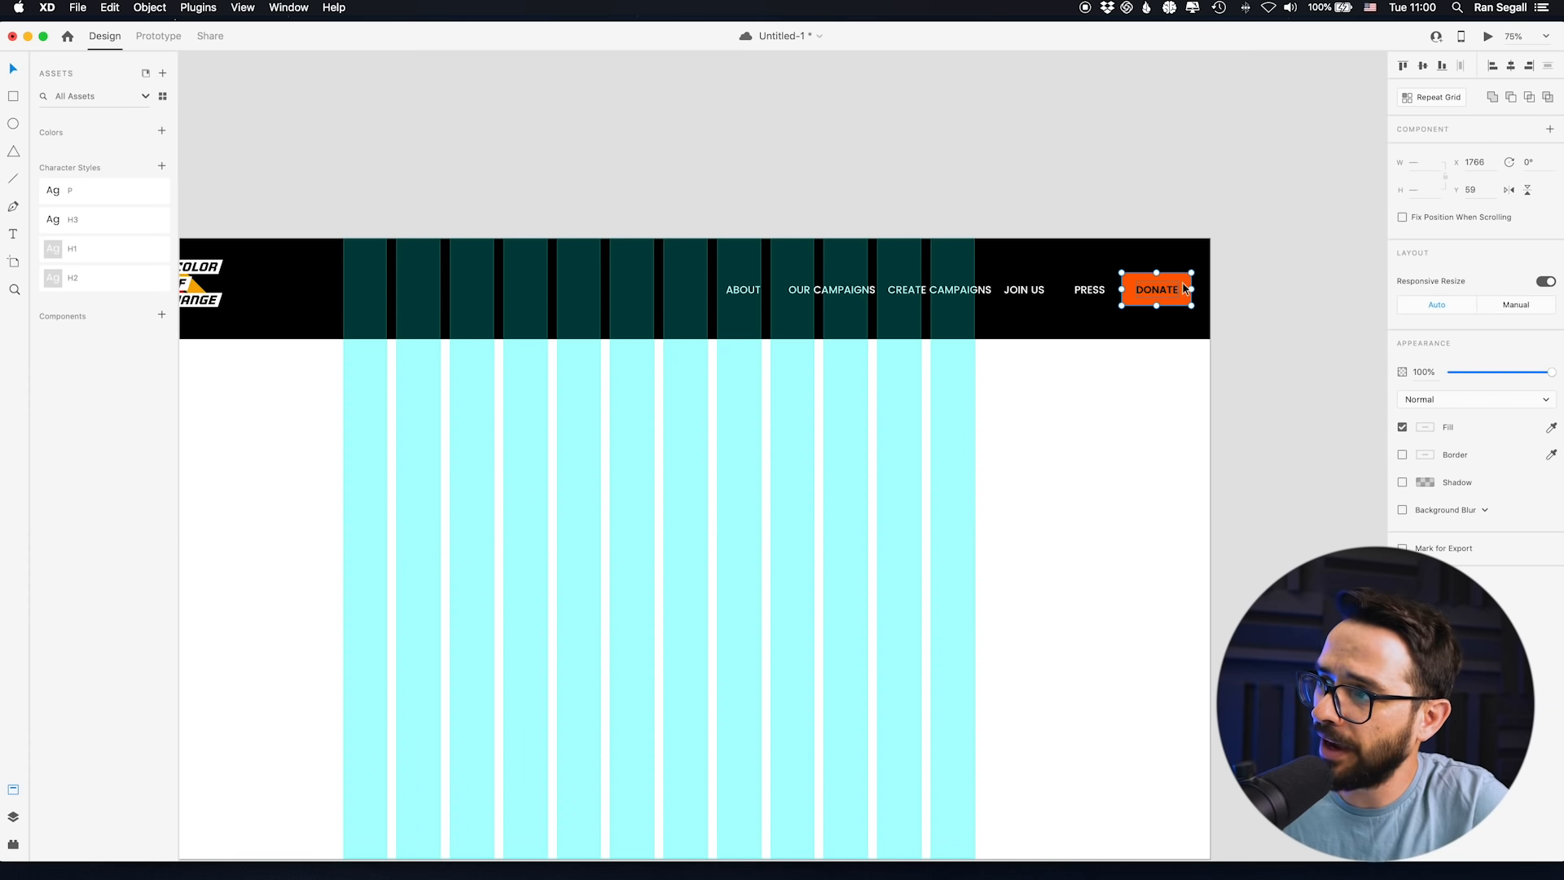
pyautogui.rightClick(1163, 292)
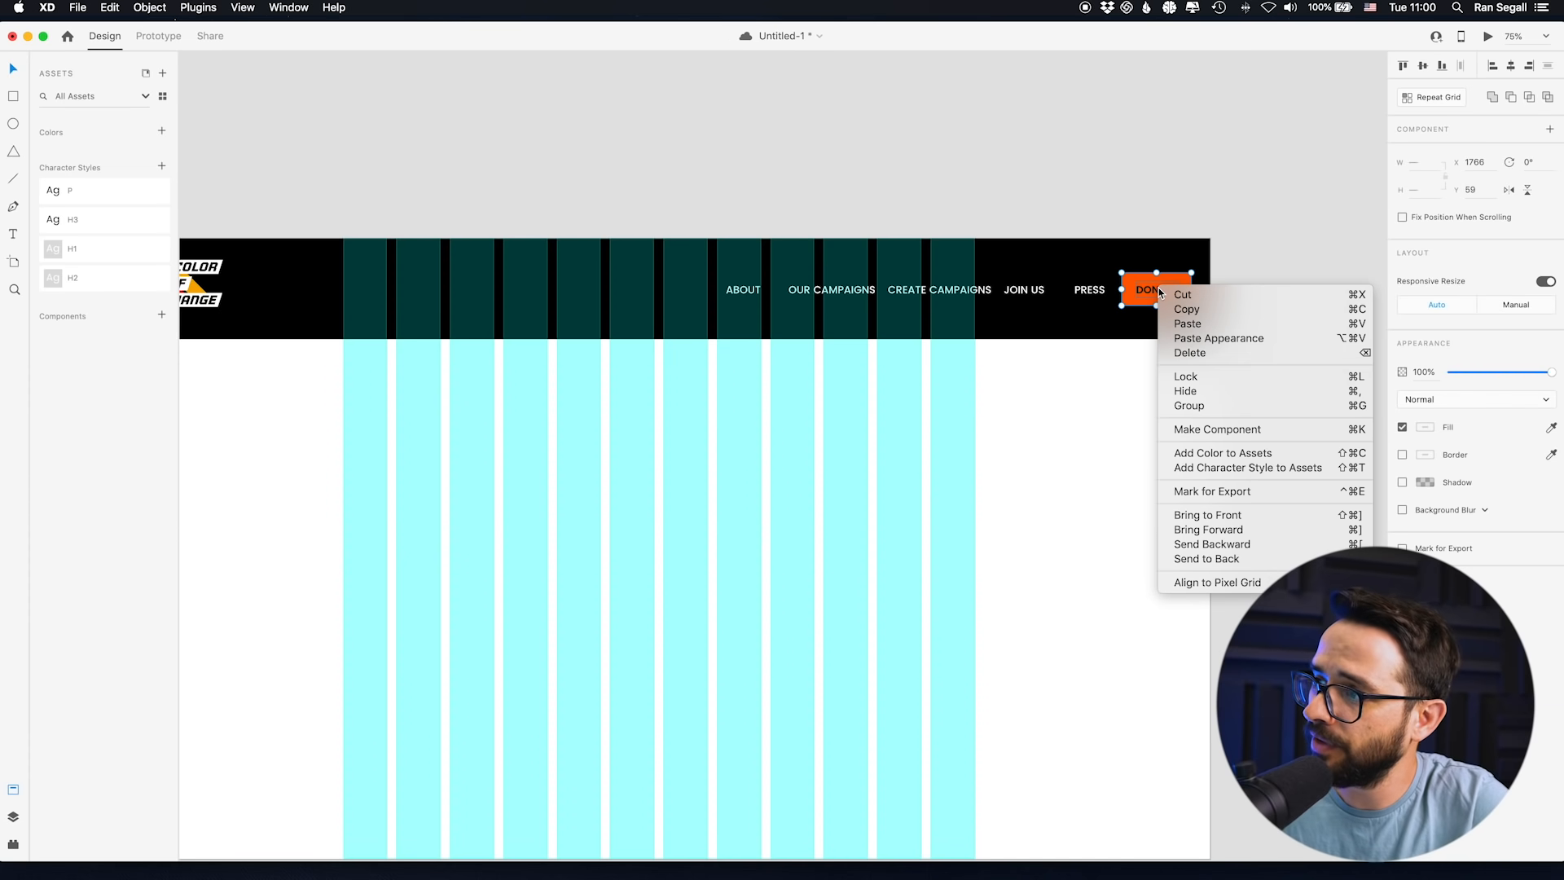
pyautogui.click(1206, 434)
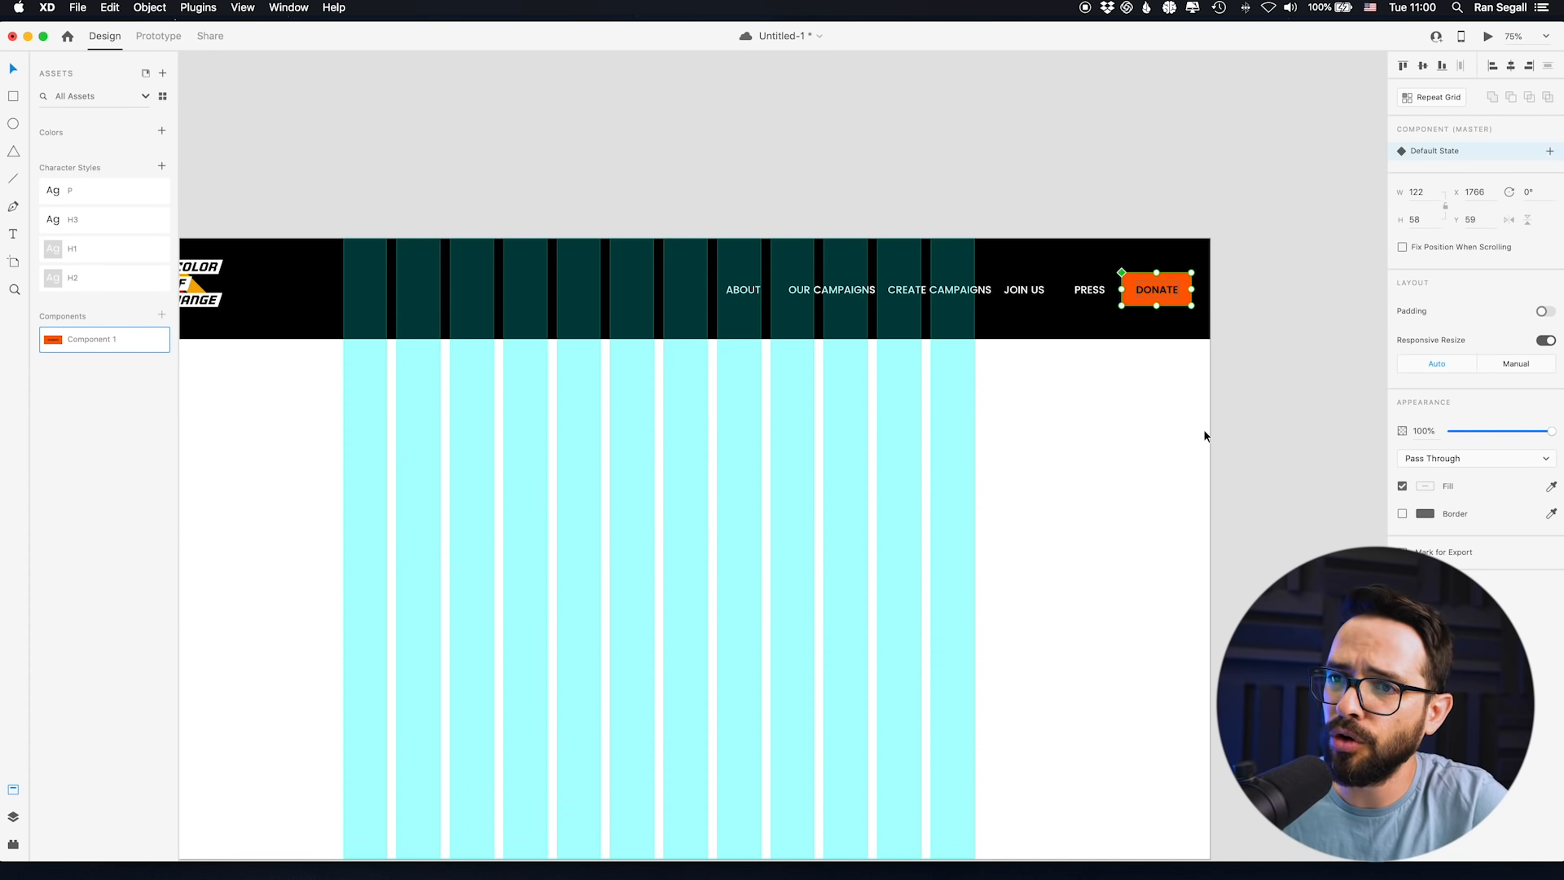
pyautogui.doubleClick(98, 345)
pyautogui.write('CT')
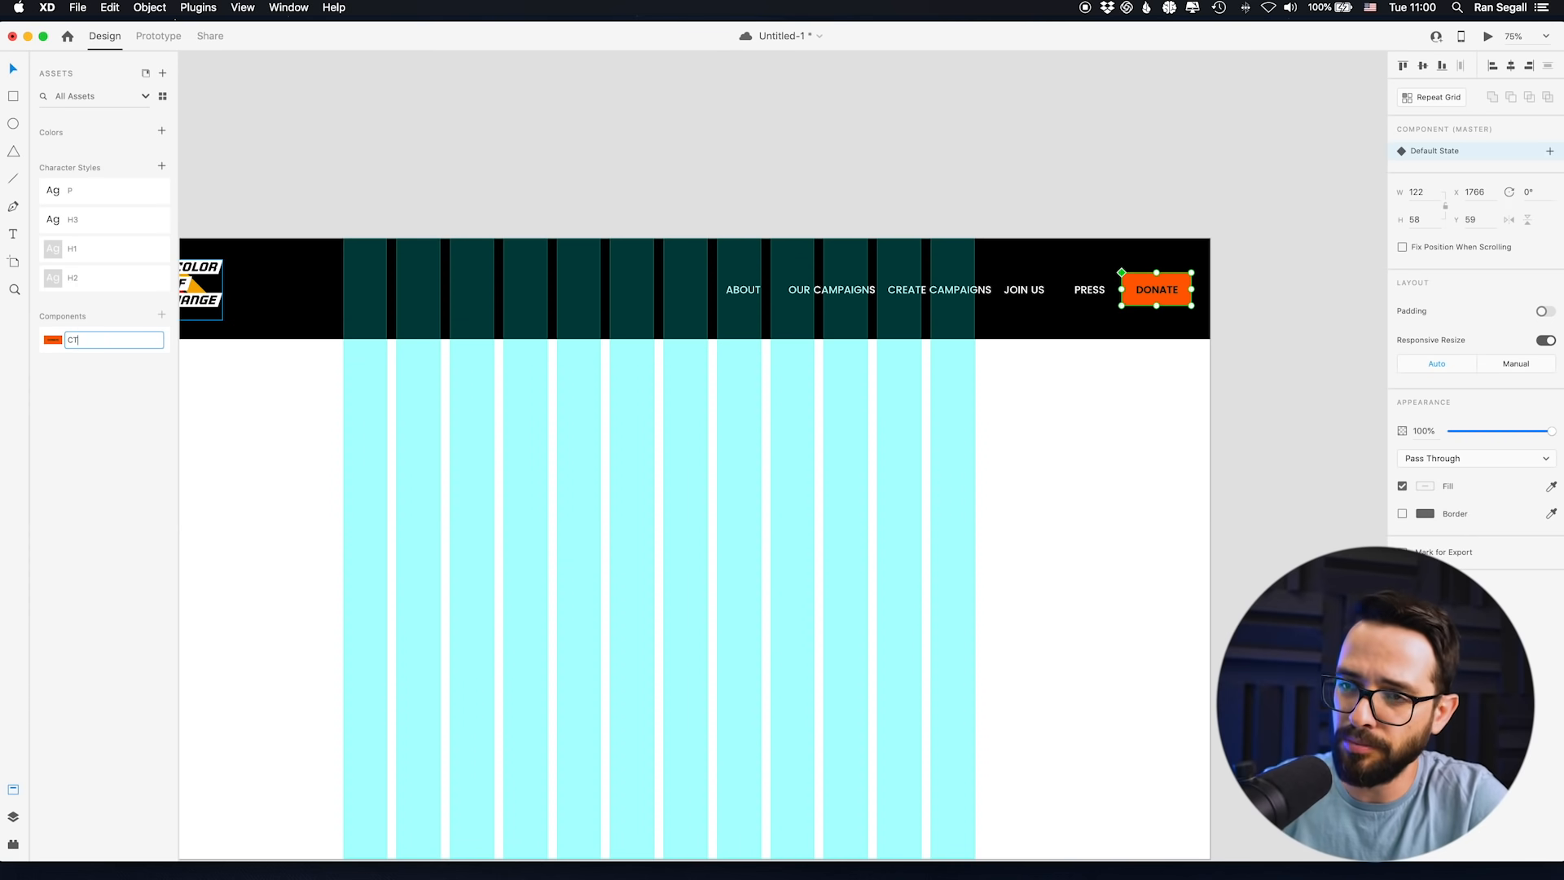
pyautogui.write('A Button')
pyautogui.press('Return')
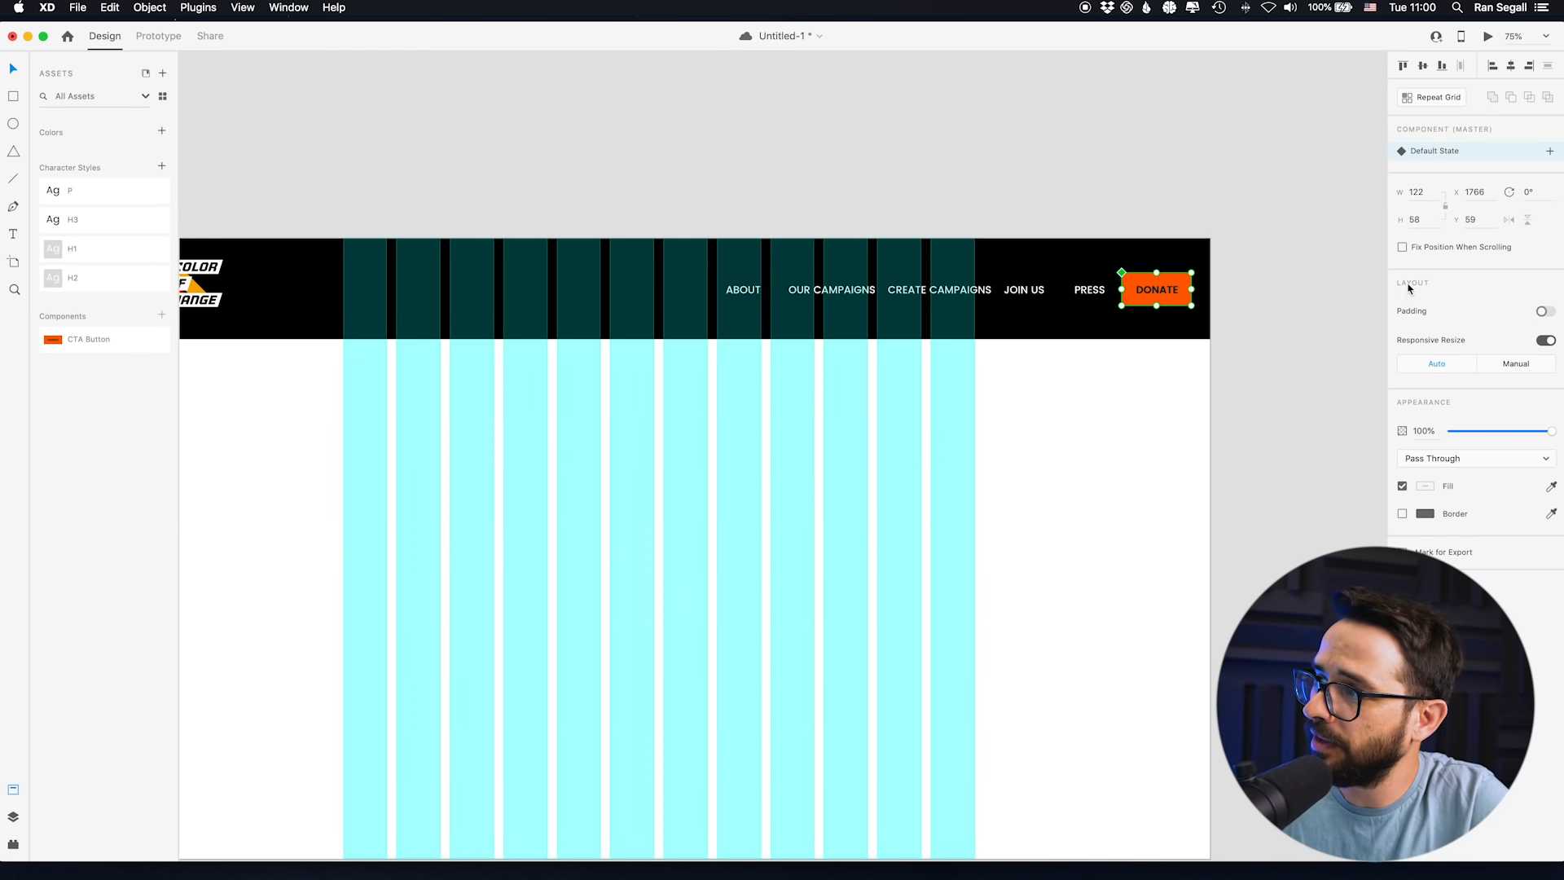
# - Turn on Padding for the CTA Button component, try equal padding of 16 on all edges, and undo the equal padding
pyautogui.click(1544, 312)
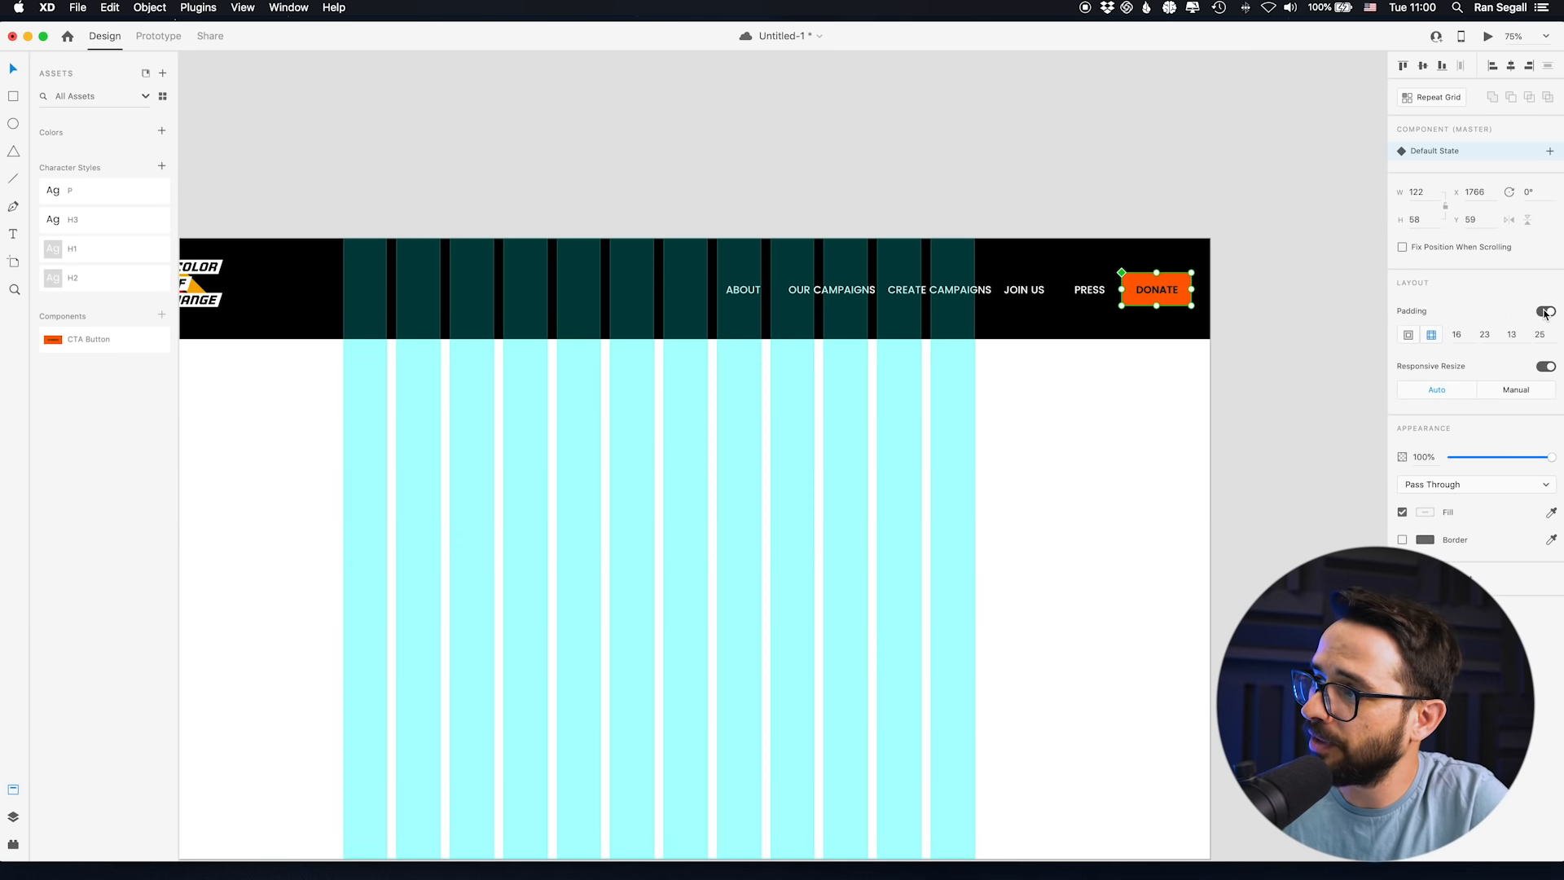
pyautogui.click(1413, 338)
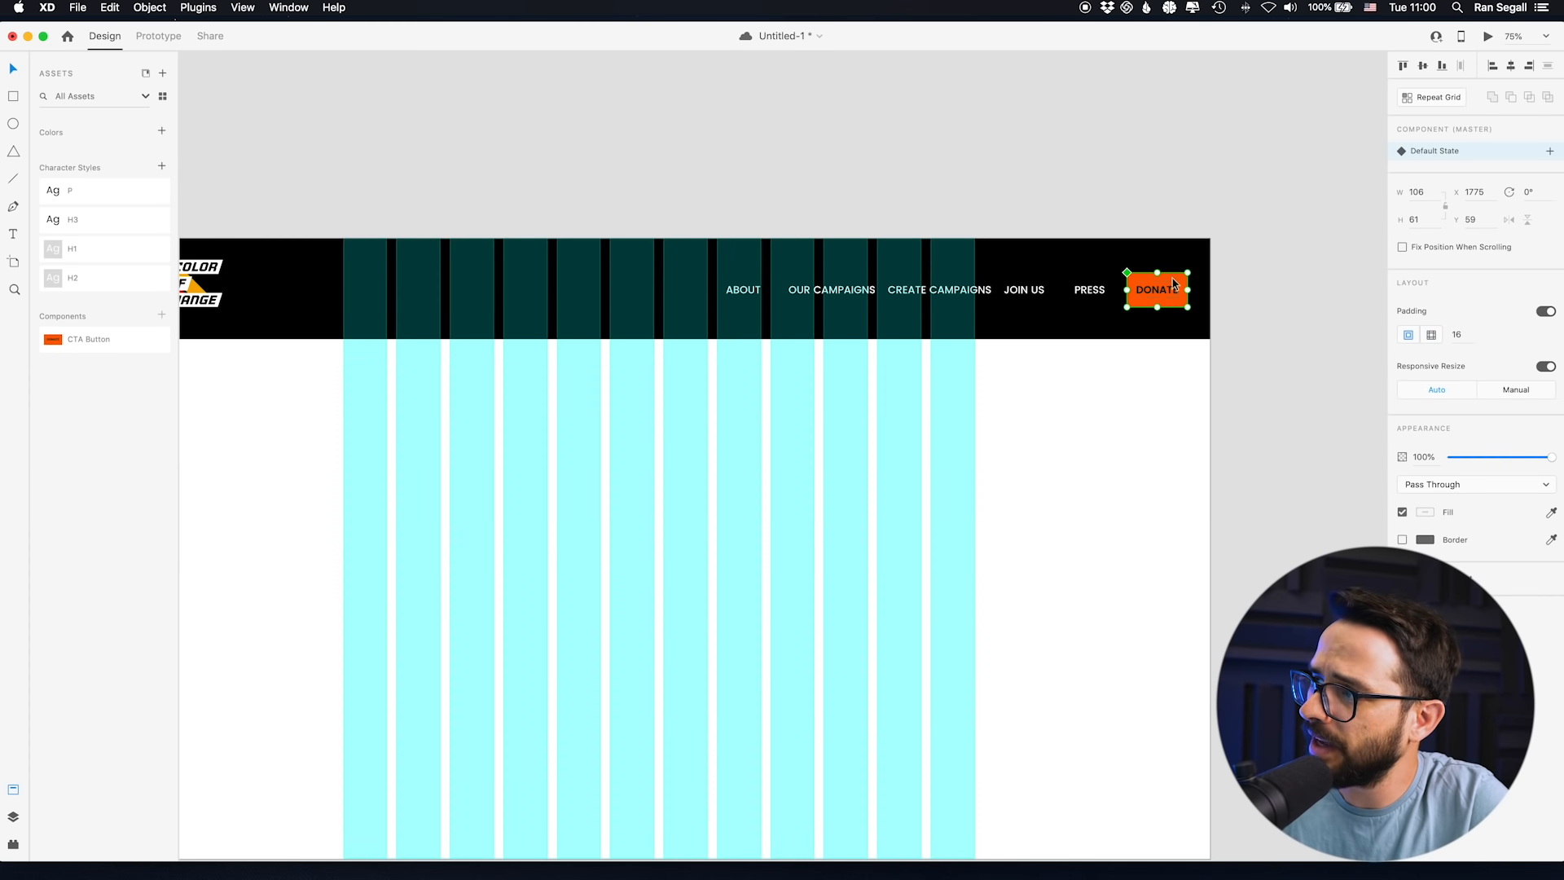
pyautogui.click(1546, 312)
pyautogui.press('super+z')
pyautogui.press('super+z')
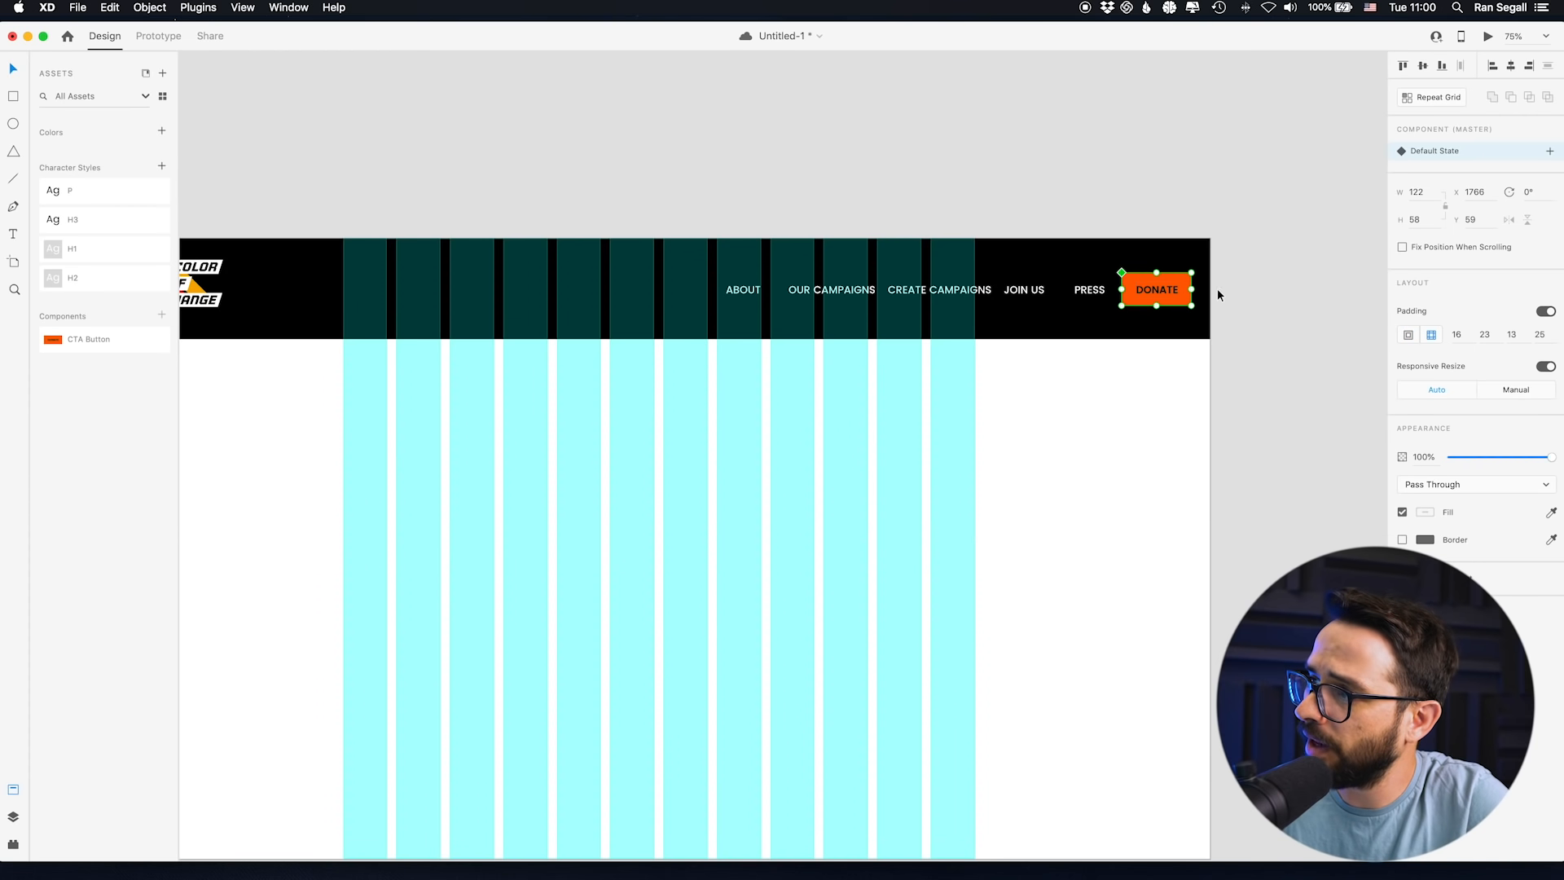
# - Test the button's padding by replacing the DONATE text with "join", and undo the text change
pyautogui.click(1179, 206)
pyautogui.click(1166, 296)
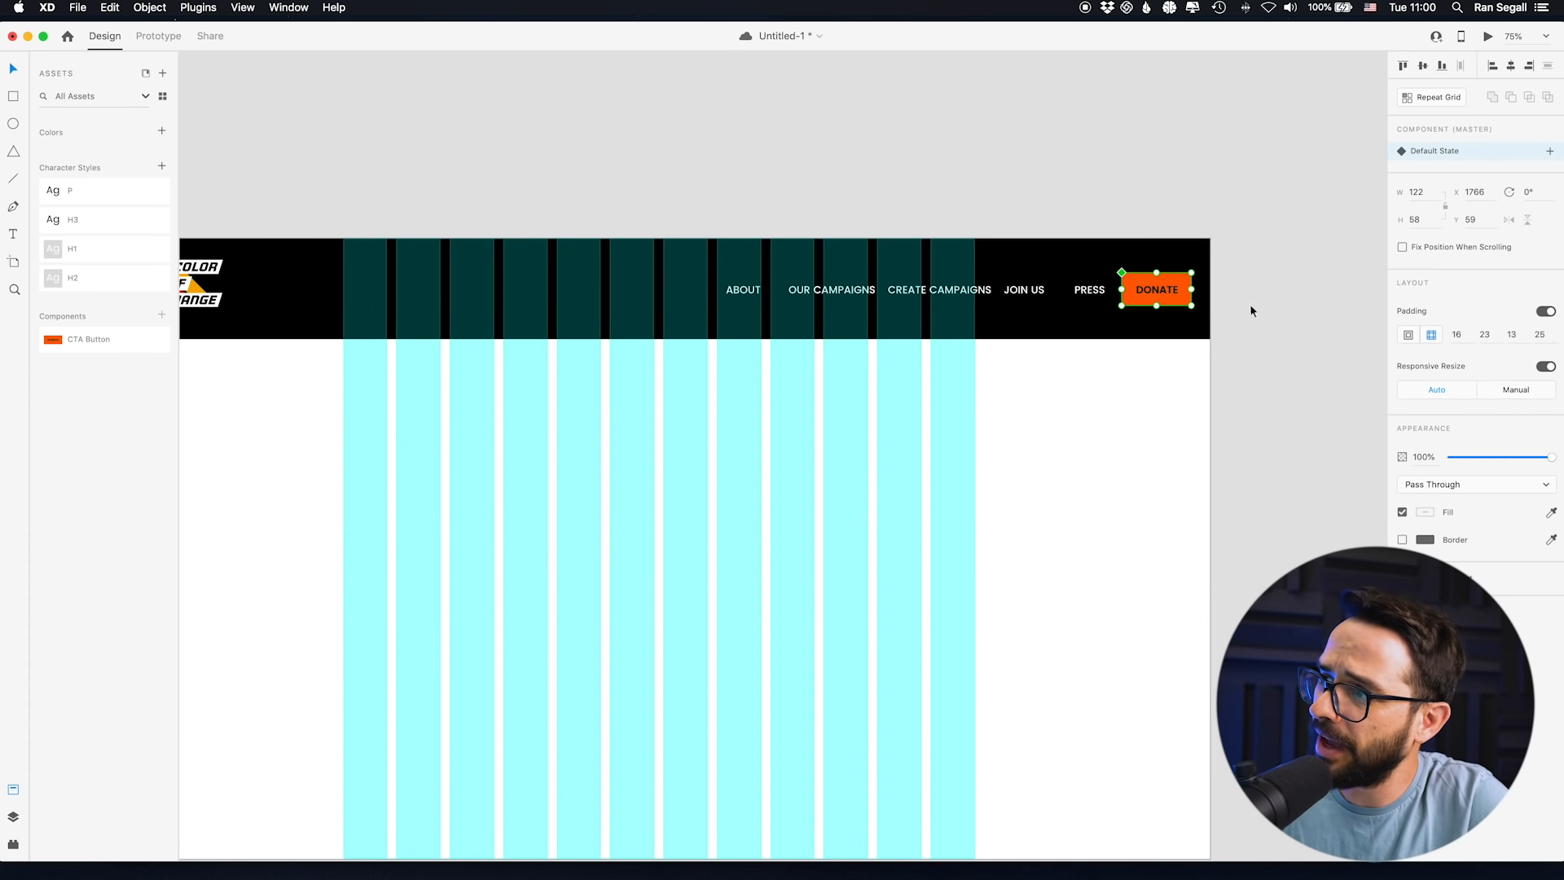
pyautogui.doubleClick(1167, 294)
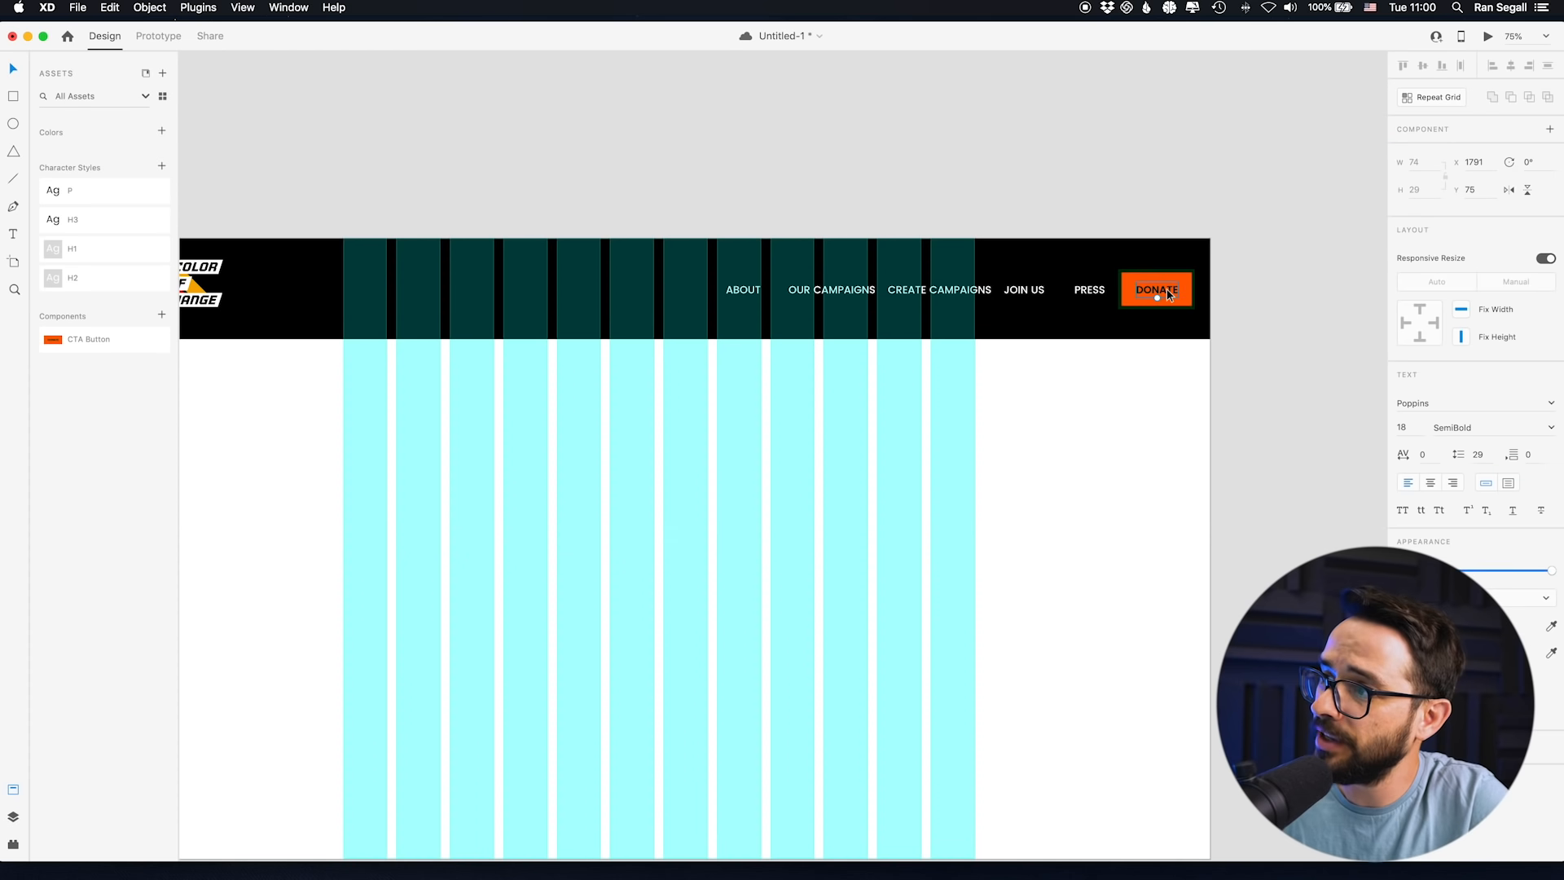
pyautogui.doubleClick(1166, 291)
pyautogui.write('join')
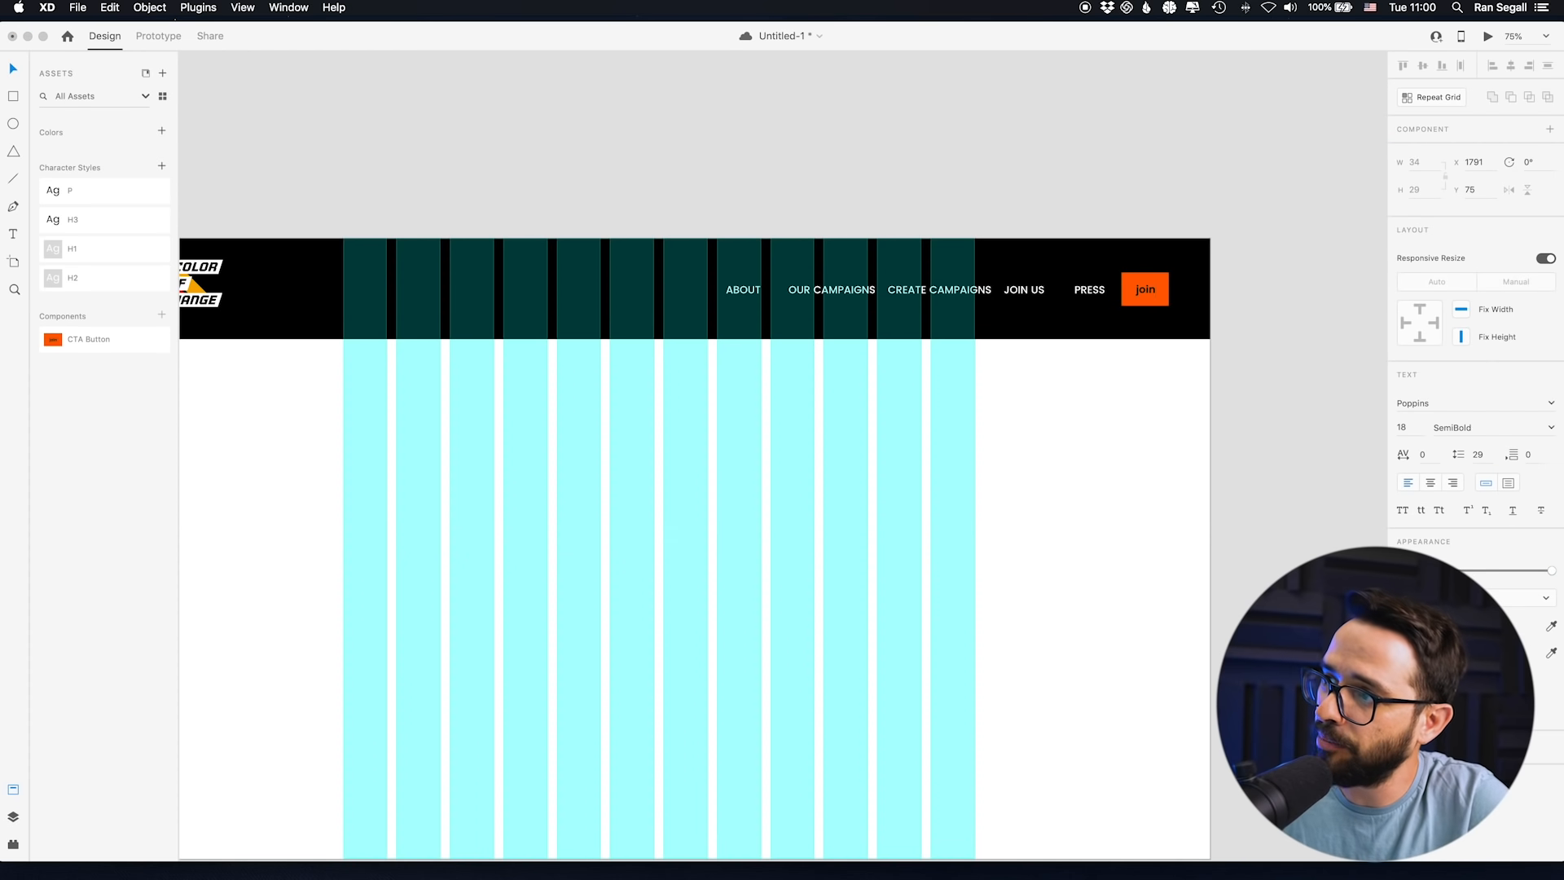
pyautogui.press('super+z')
pyautogui.click(1077, 181)
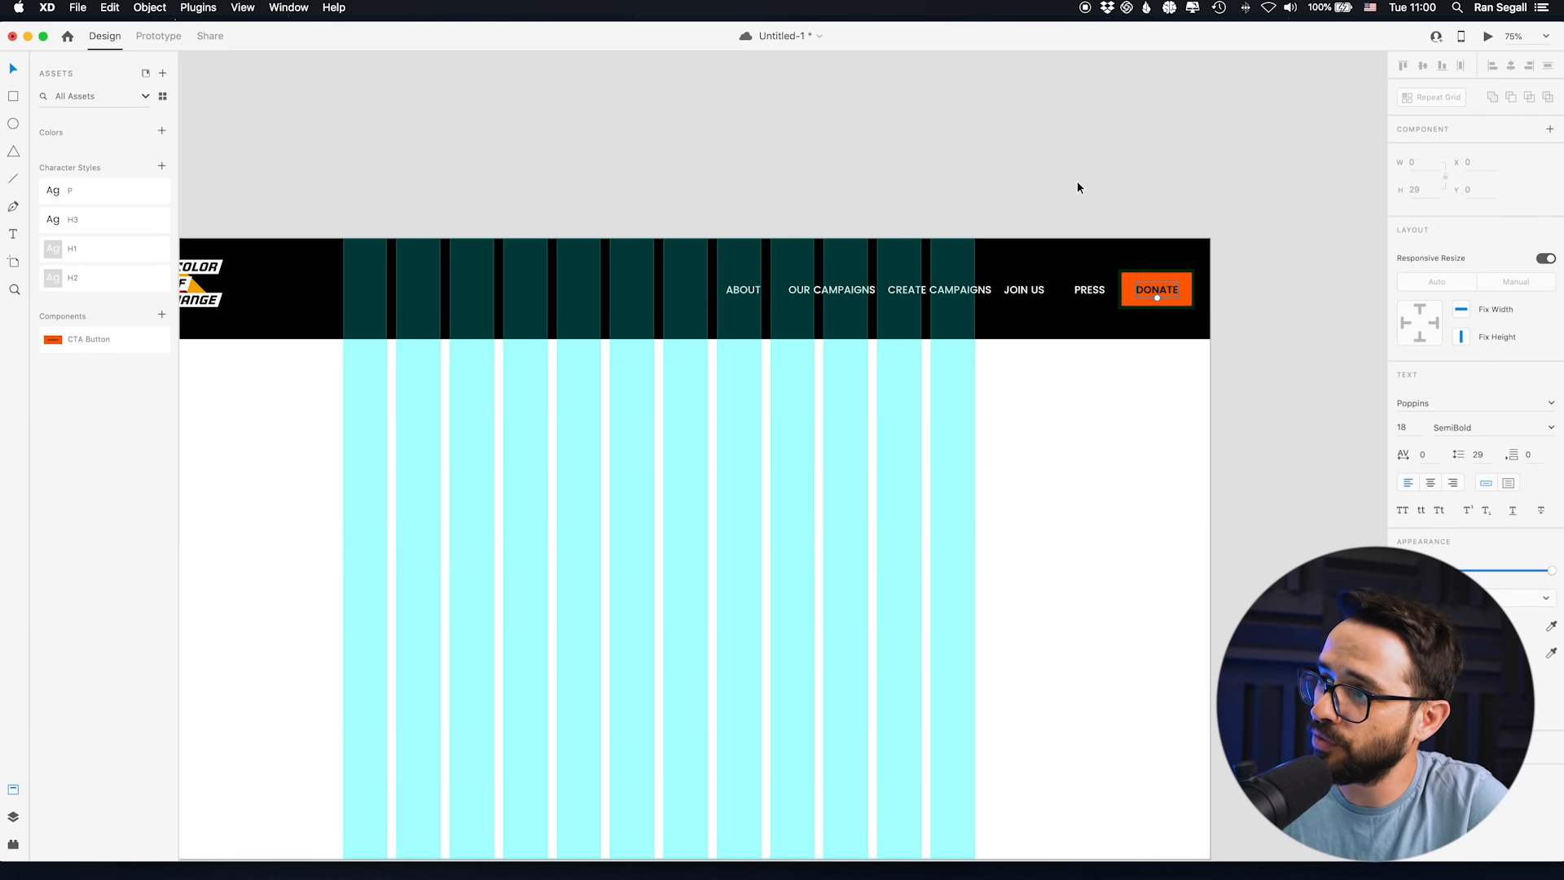
# - Move the DONATE button away from the artboard's edge to X 1745, keeping it at Y 59
pyautogui.click(1077, 181)
pyautogui.moveTo(1152, 284); pyautogui.dragTo(1142, 292)
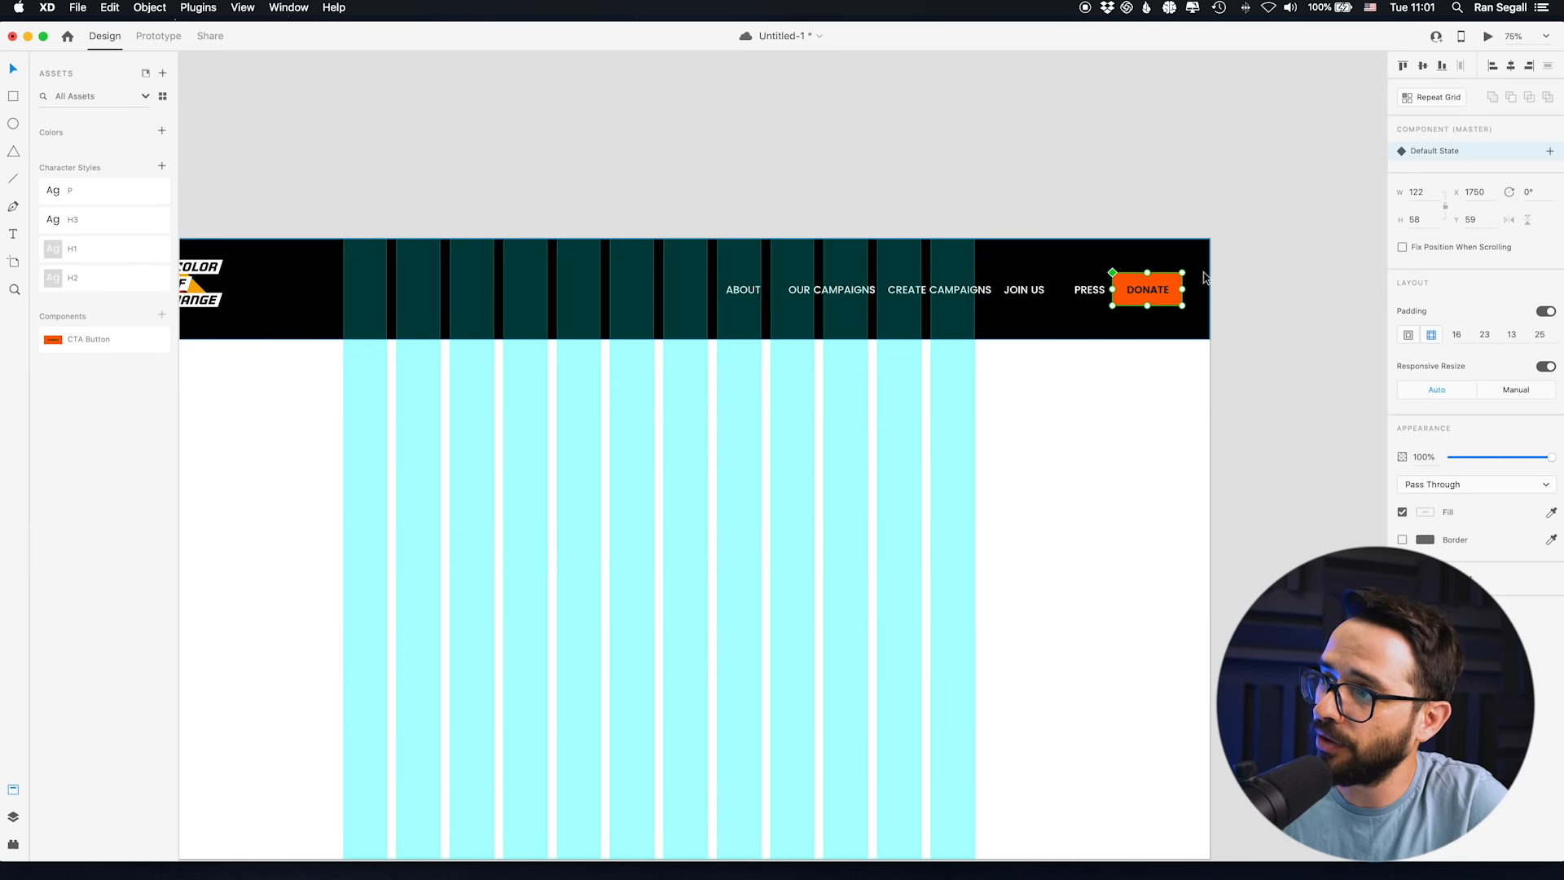
pyautogui.moveTo(1168, 289); pyautogui.dragTo(1164, 289)
# - Move the Color Of Change logo closer to the header's corner and scale it down to about 99 × 92, at X 79, Y 45
pyautogui.hscroll(-5, 1111, 199)
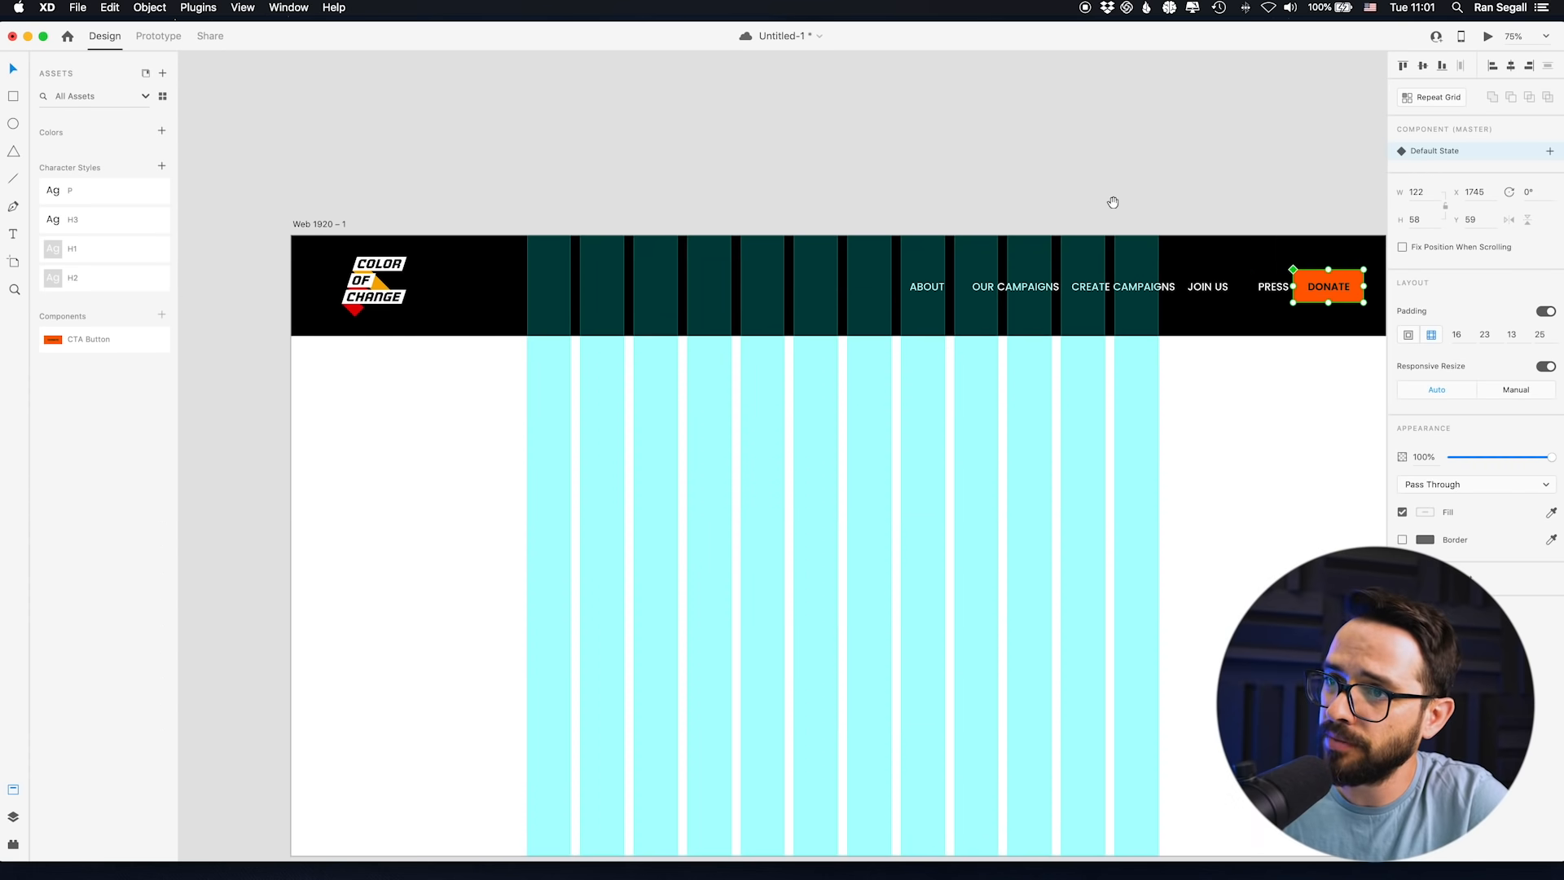
pyautogui.click(374, 285)
pyautogui.moveTo(374, 285); pyautogui.dragTo(361, 290)
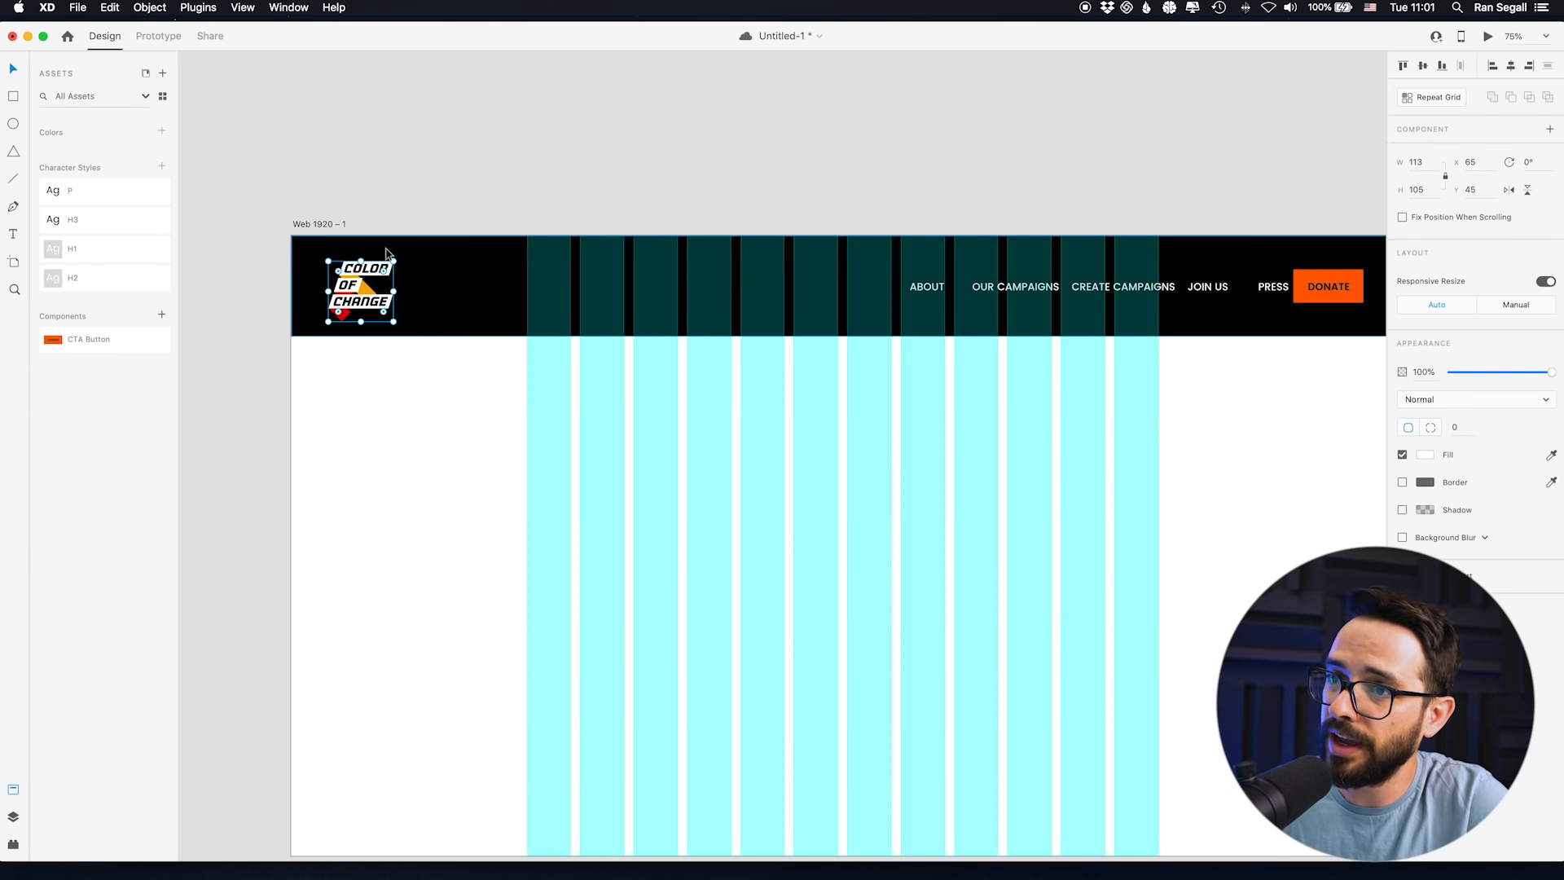
pyautogui.moveTo(328, 322); pyautogui.dragTo(337, 314)
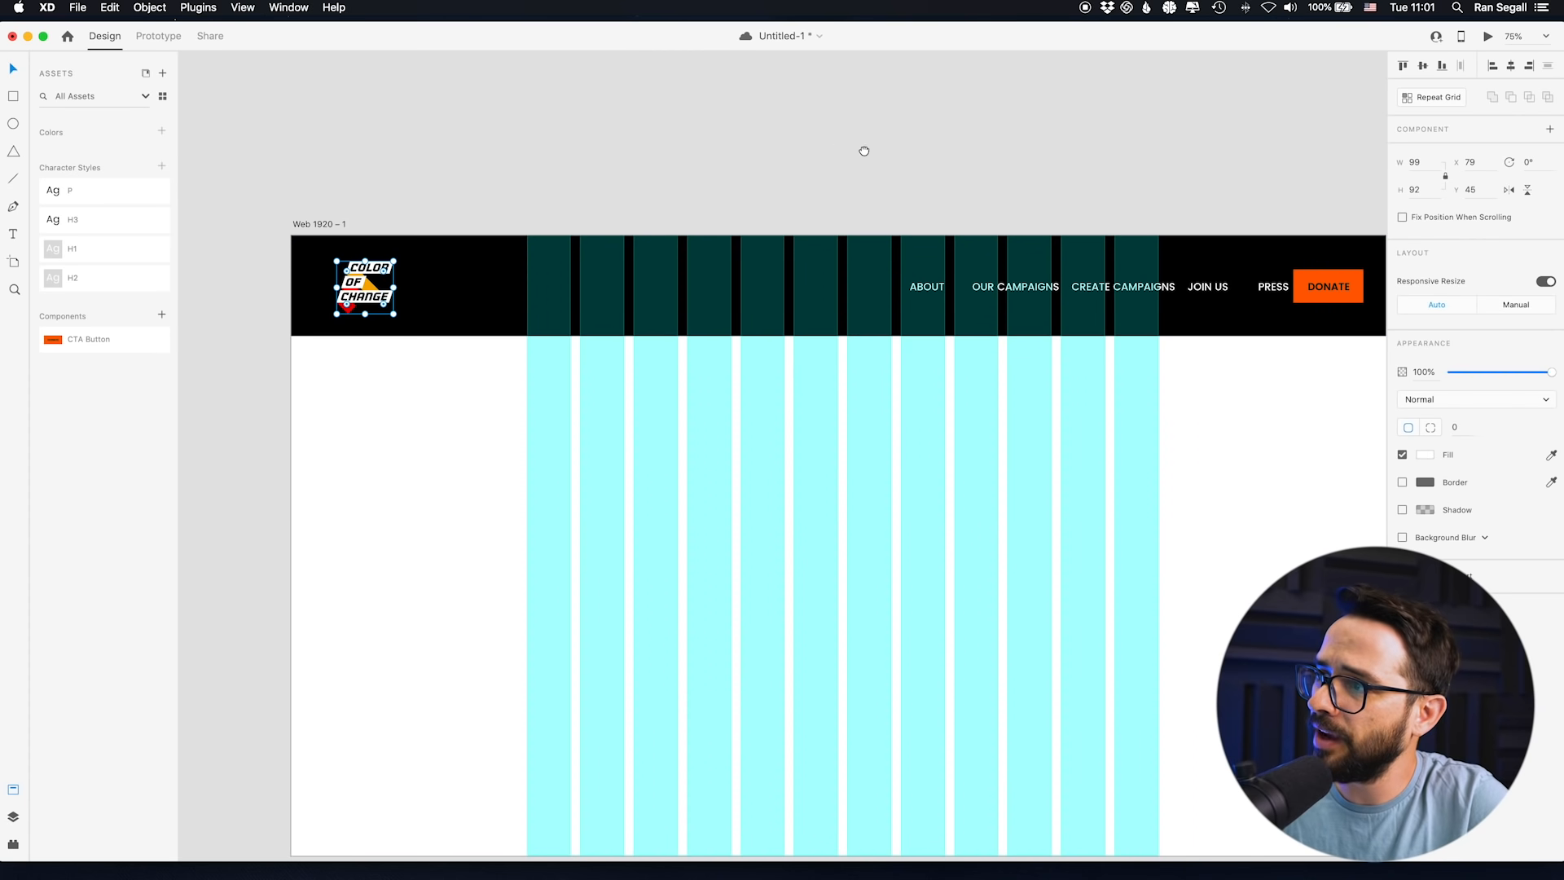
# - Move the ABOUT label to X 1000 and distribute the five navigation labels and the DONATE button evenly in the horizontal direction
pyautogui.moveTo(864, 151); pyautogui.dragTo(753, 140)
pyautogui.doubleClick(1124, 277)
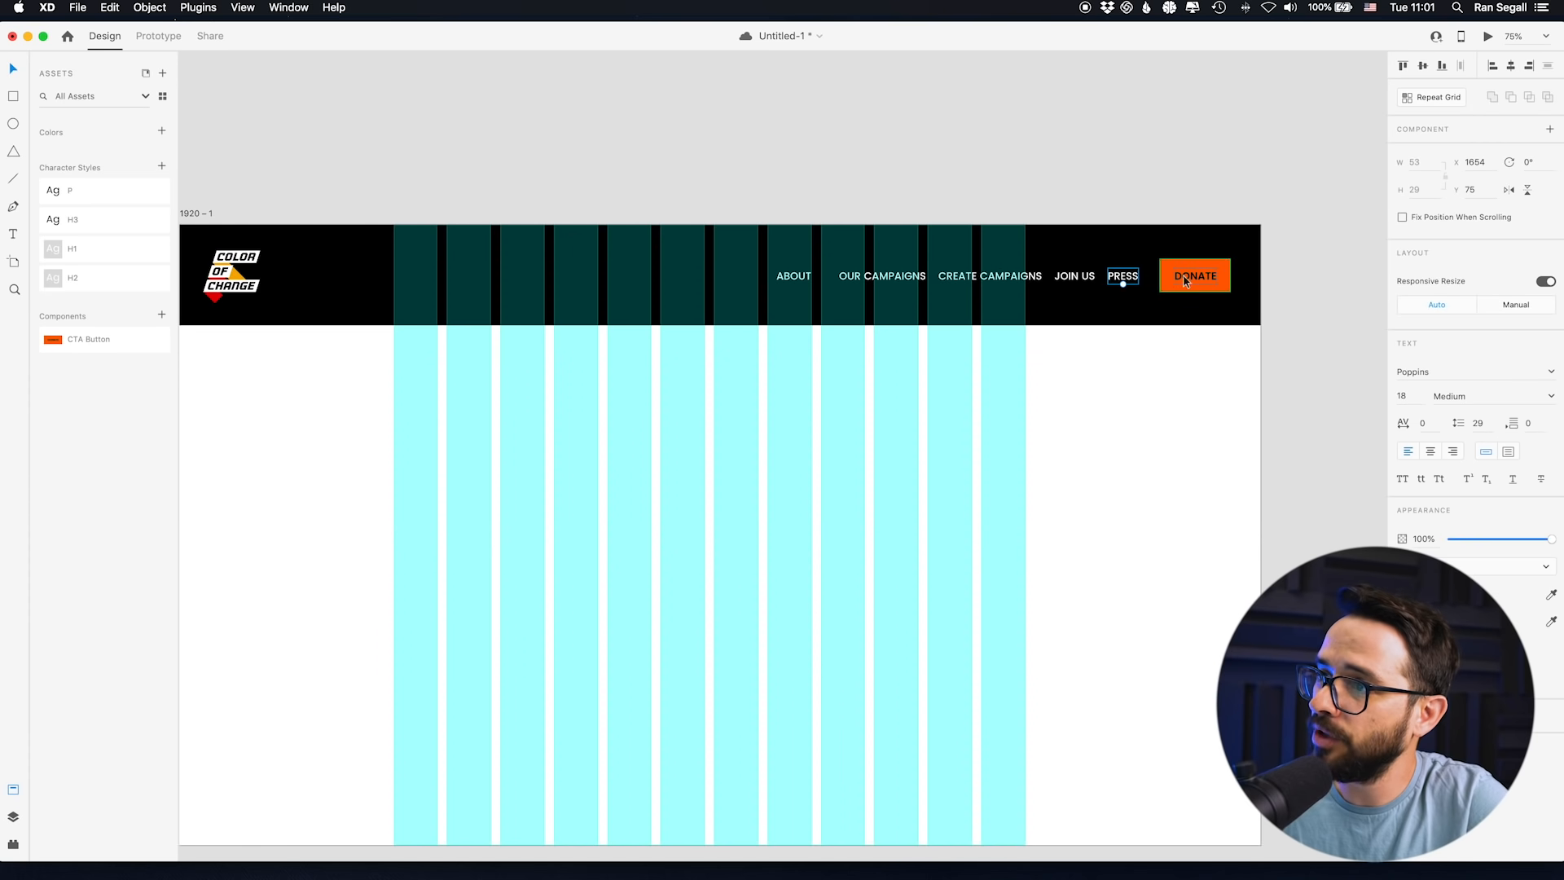
pyautogui.moveTo(794, 279); pyautogui.dragTo(750, 284)
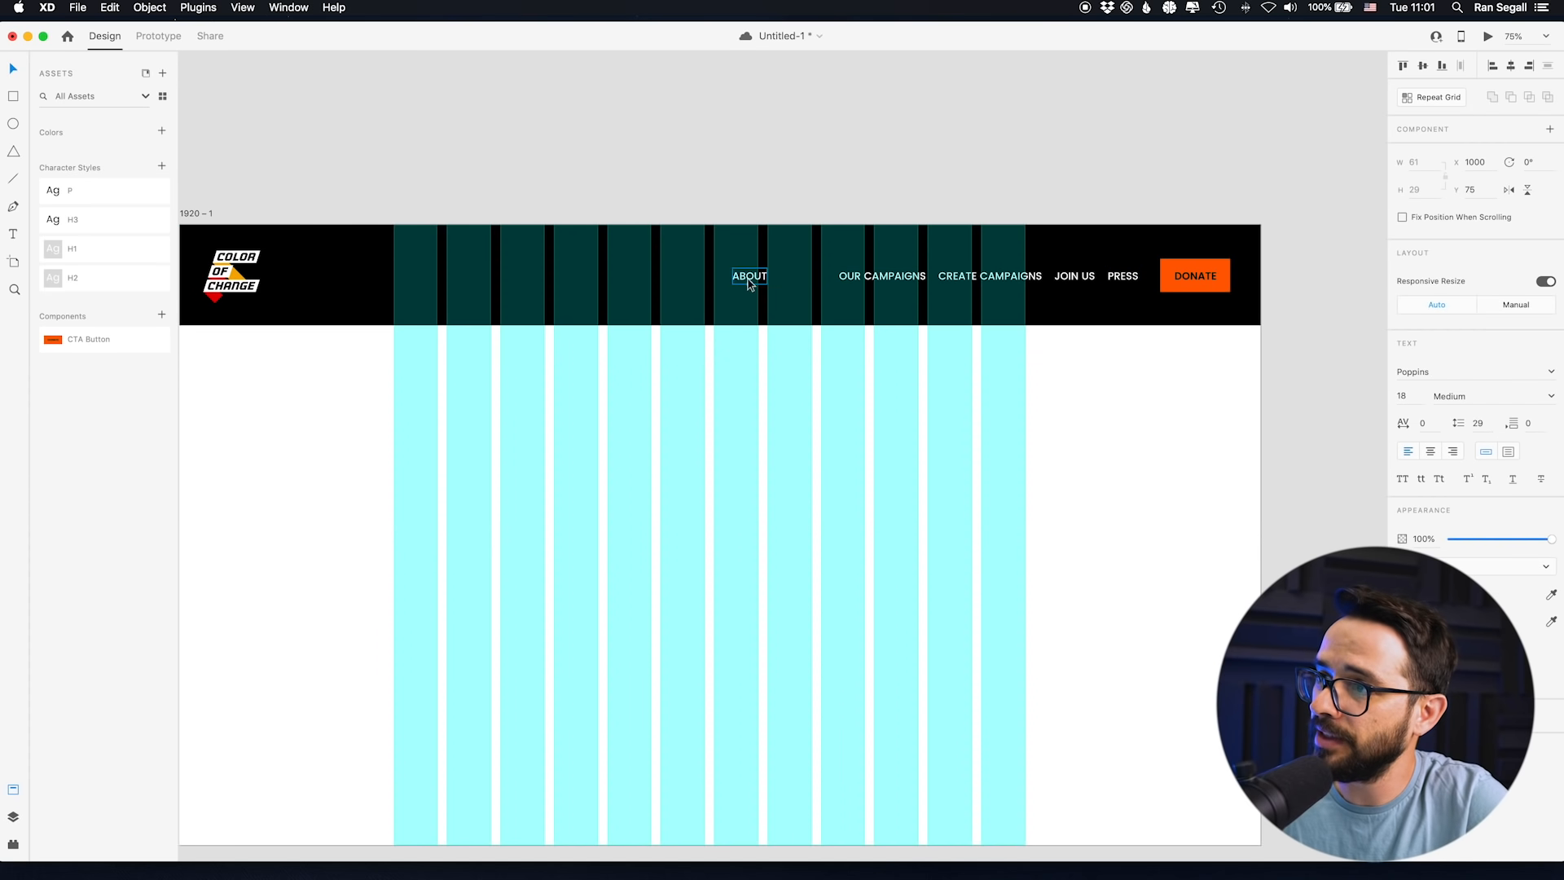
pyautogui.keyDown('shift'); pyautogui.click(882, 276); pyautogui.keyUp('shift')
pyautogui.keyDown('shift'); pyautogui.click(990, 276); pyautogui.keyUp('shift')
pyautogui.keyDown('shift'); pyautogui.click(1074, 276); pyautogui.keyUp('shift')
pyautogui.keyDown('shift'); pyautogui.click(1140, 279); pyautogui.keyUp('shift')
pyautogui.keyDown('shift'); pyautogui.click(1220, 279); pyautogui.keyUp('shift')
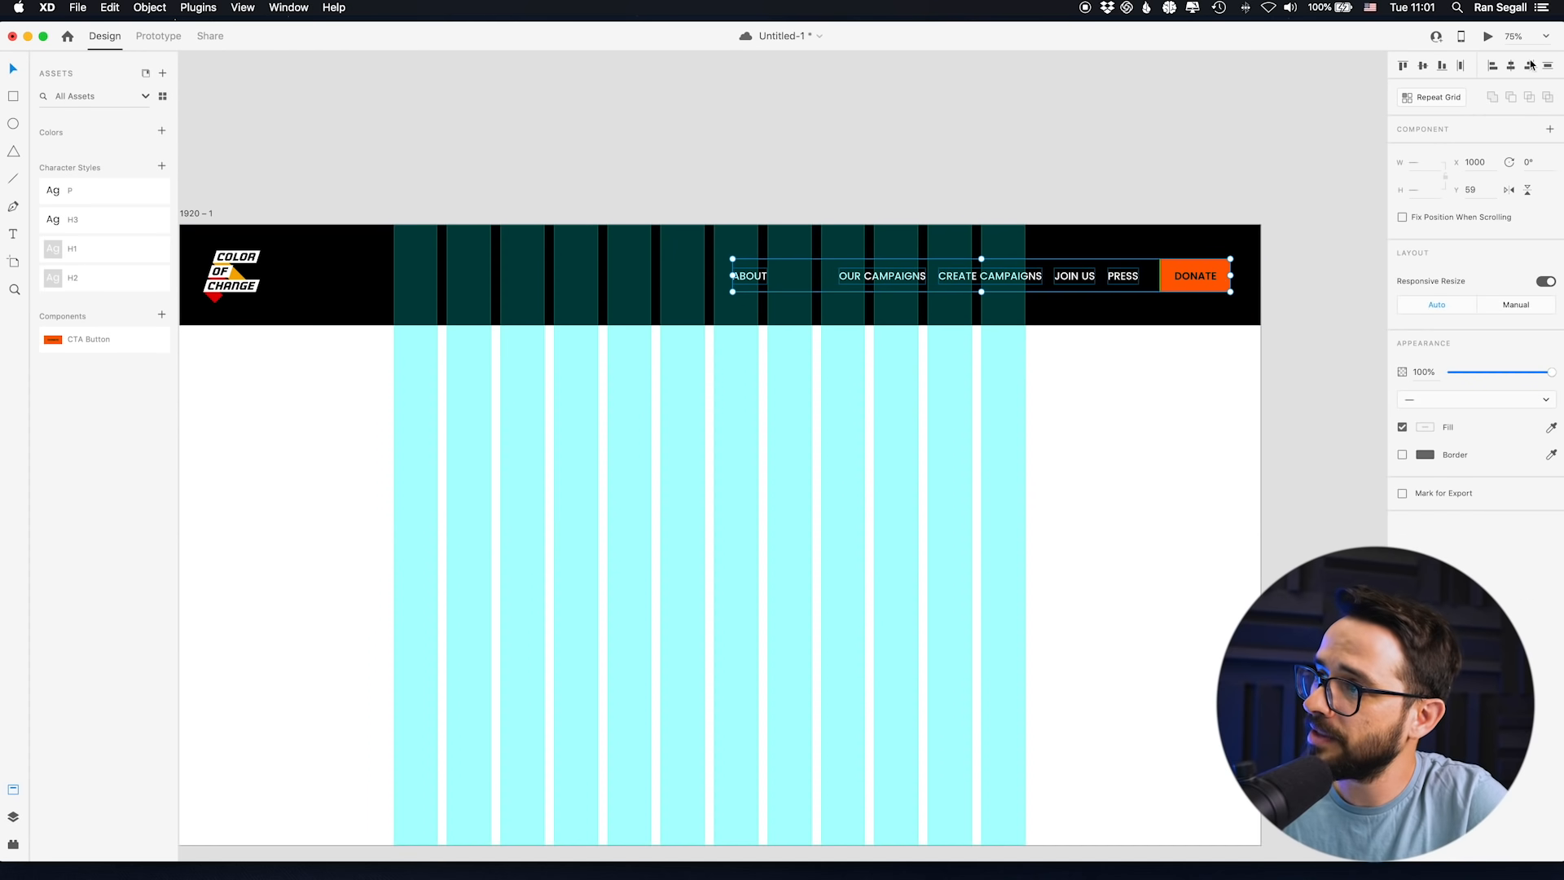
pyautogui.click(1464, 65)
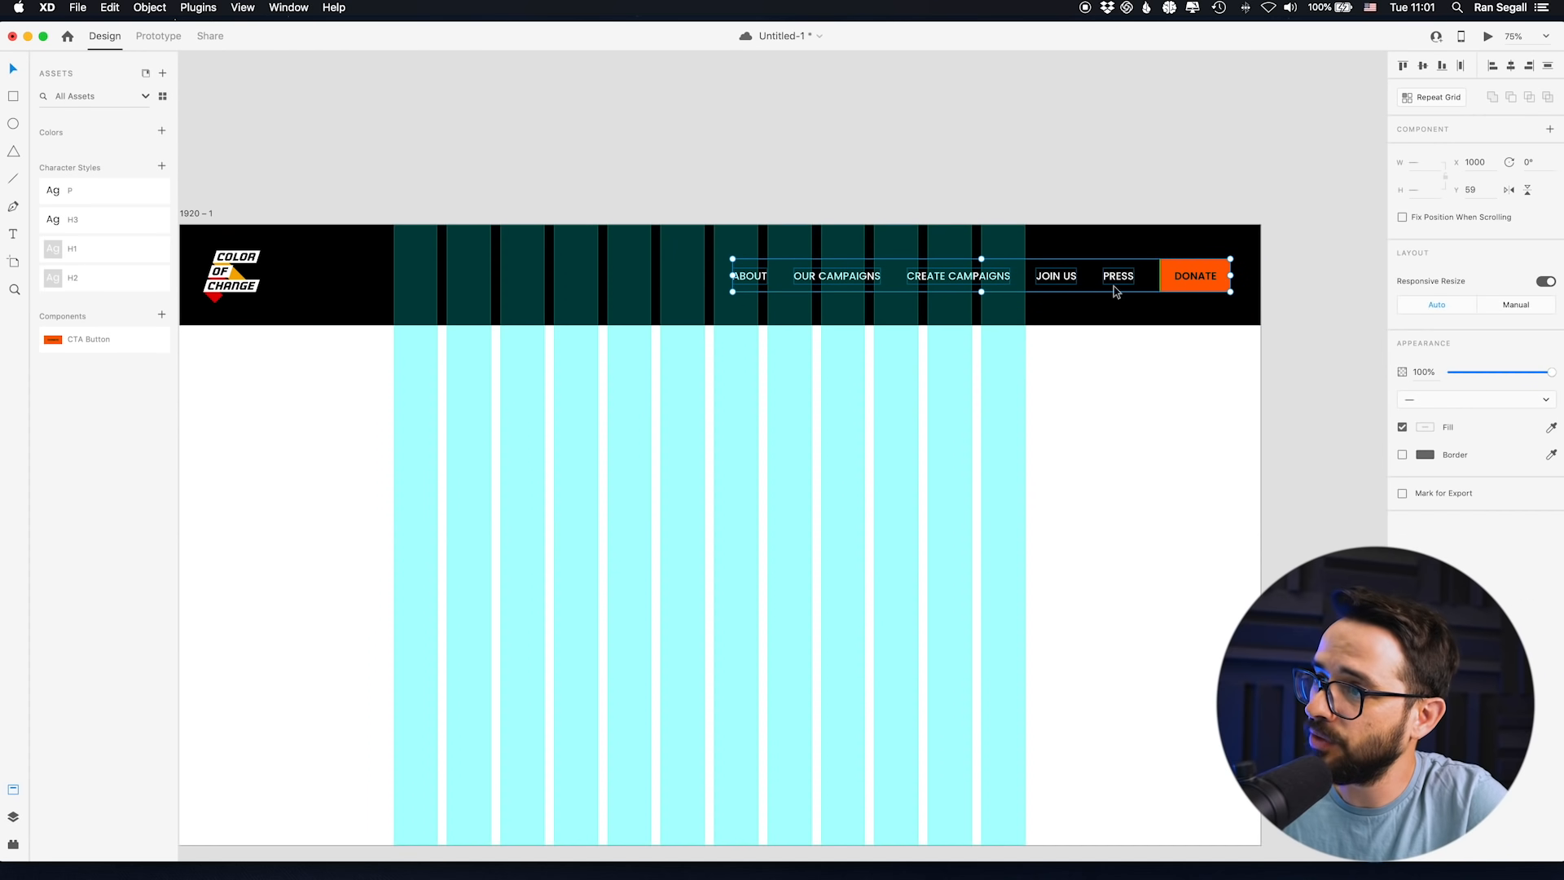
pyautogui.click(748, 182)
pyautogui.moveTo(533, 217); pyautogui.dragTo(612, 192)
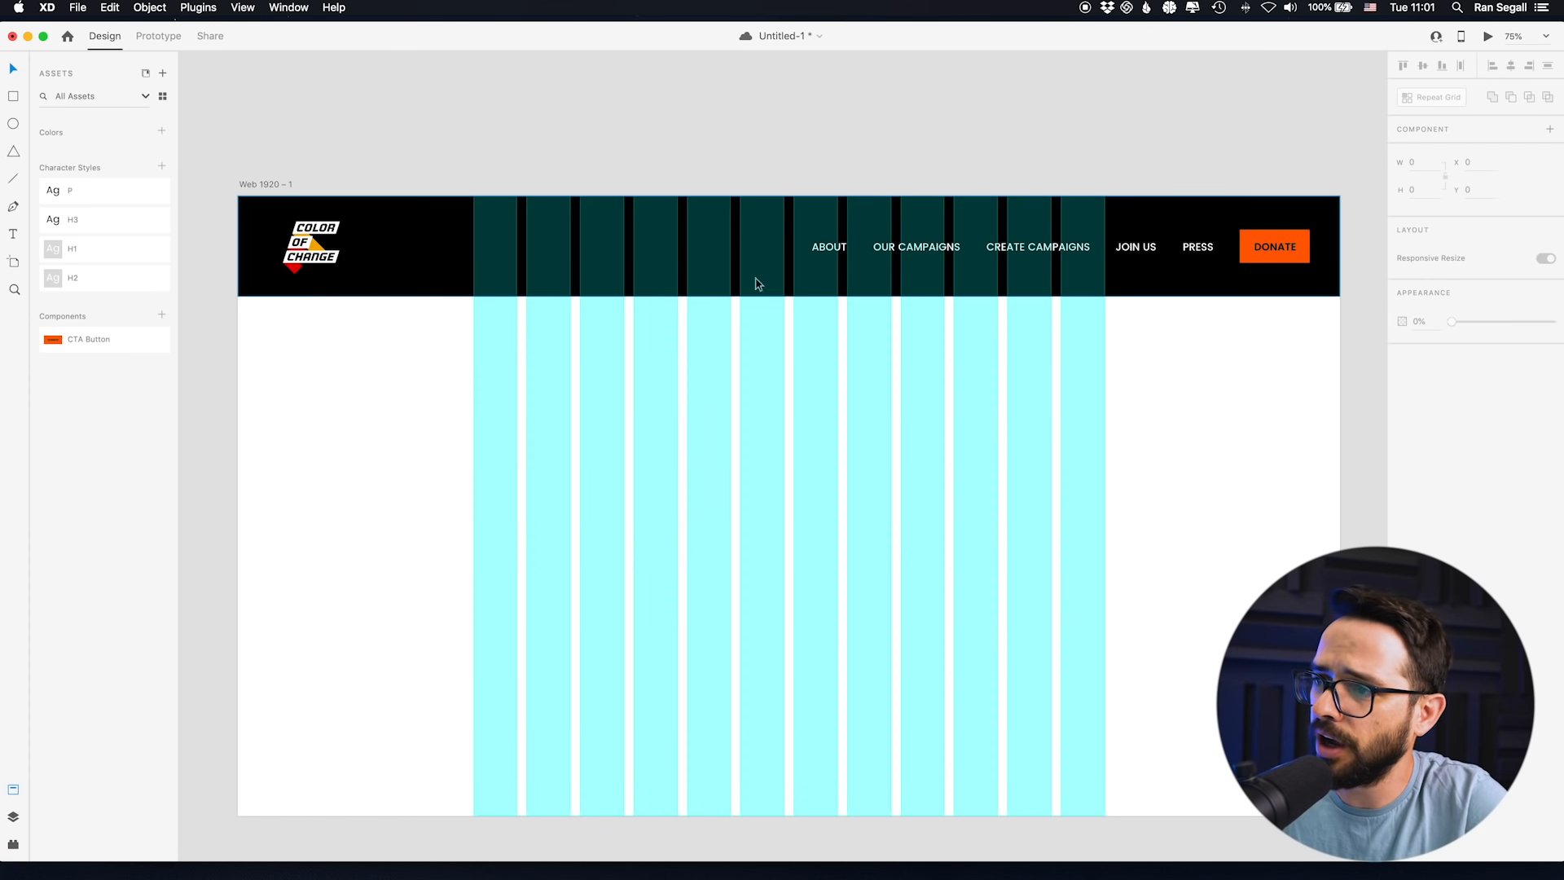
# - Switch to Chrome, open iconfinder.com in a new tab, and search for "search" icons limited to free ones in Glyph style
pyautogui.press('super+Tab')
pyautogui.scroll(20, 999, 231)
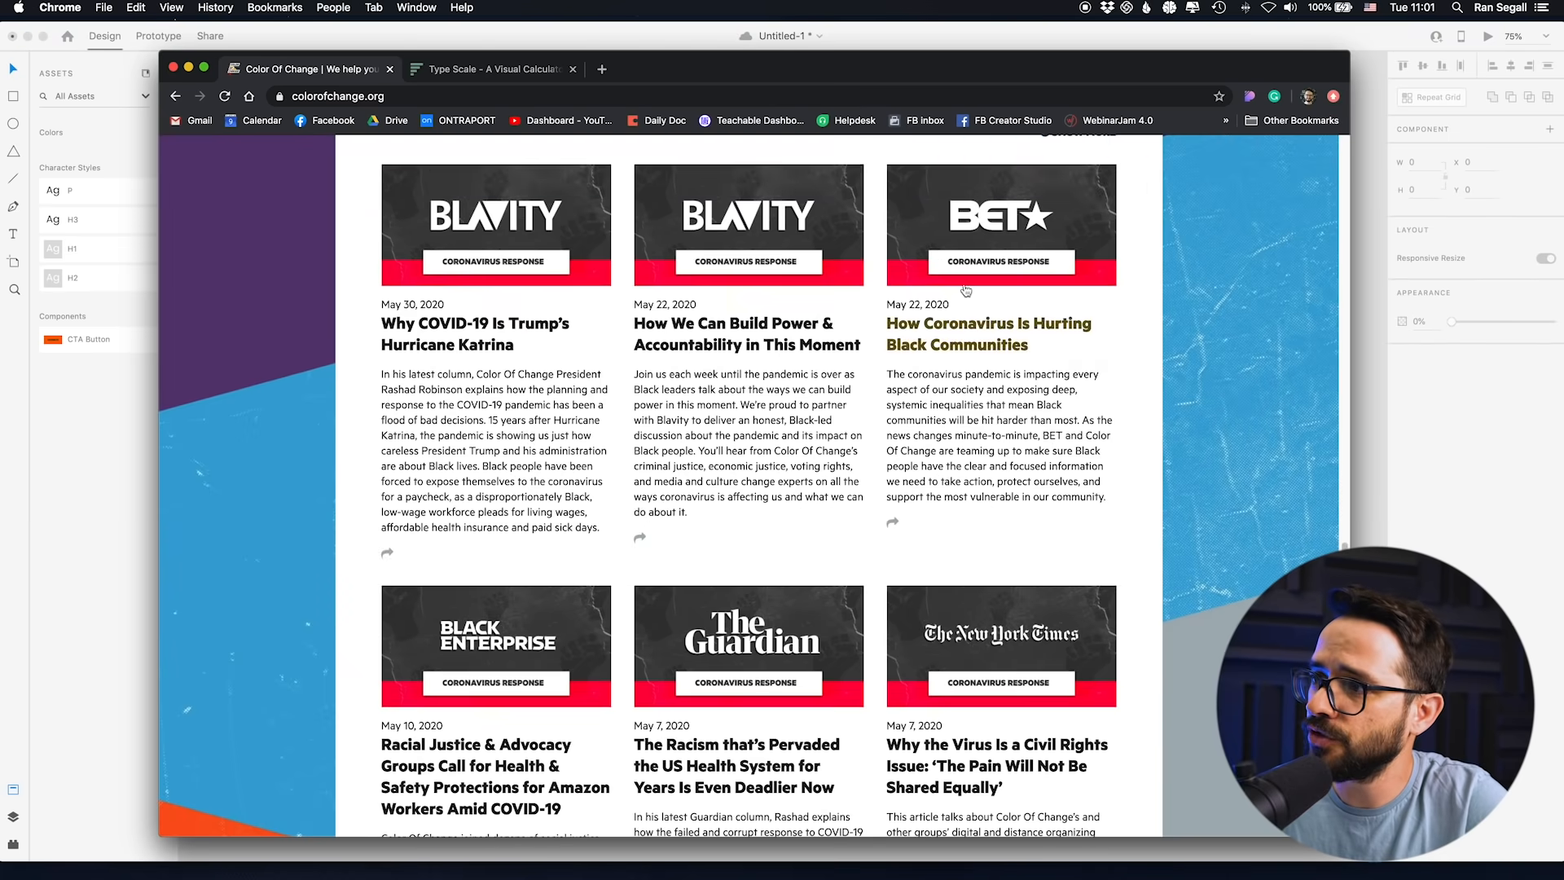
pyautogui.scroll(-8, 717, 310)
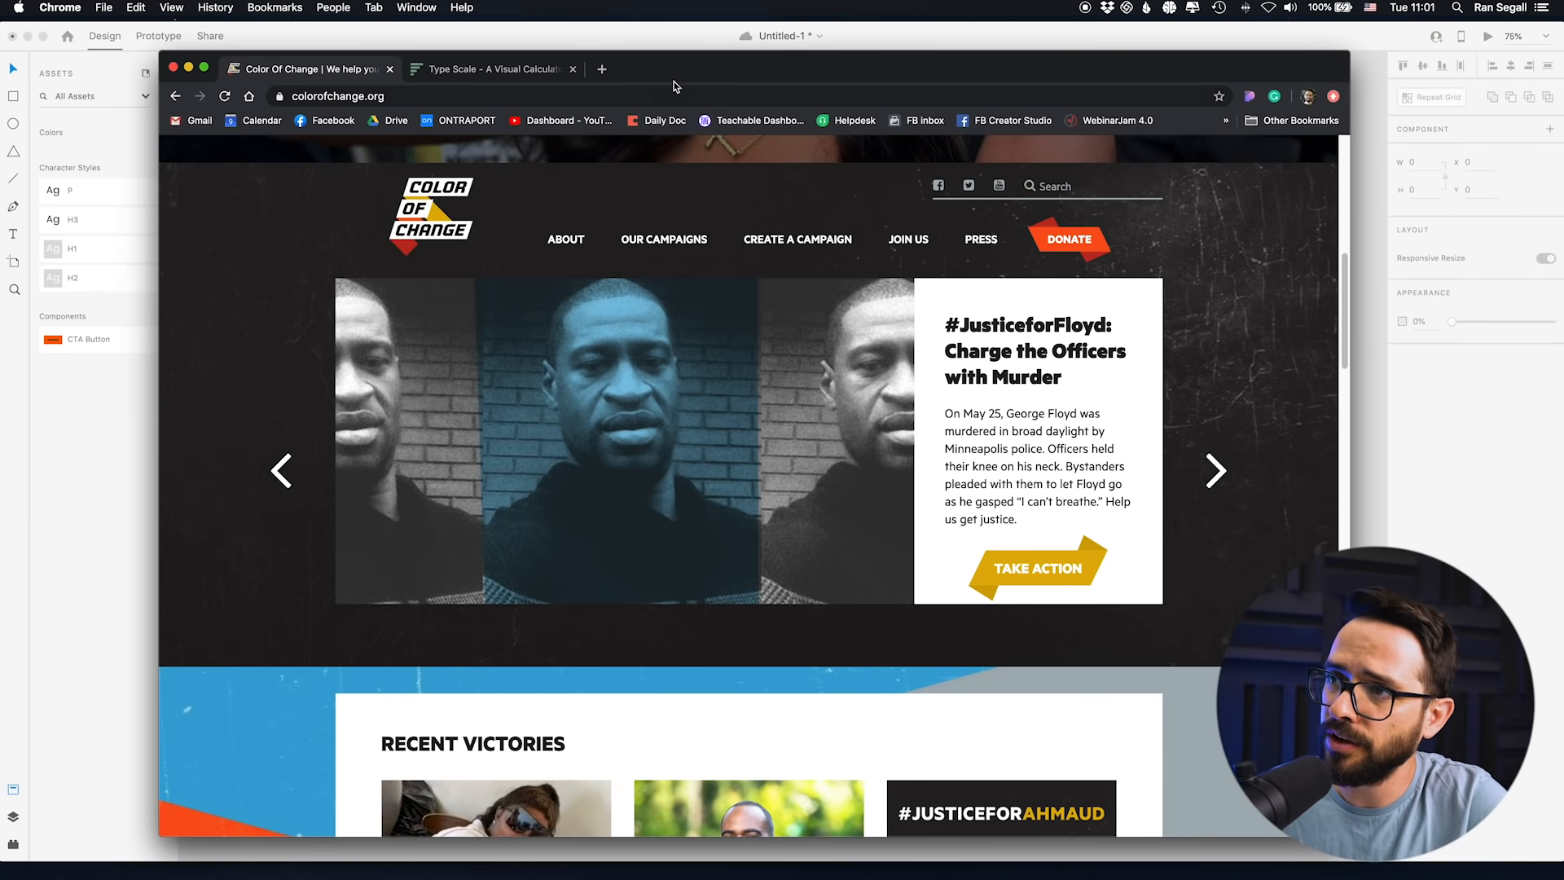
pyautogui.click(602, 68)
pyautogui.write('iconfinder.com')
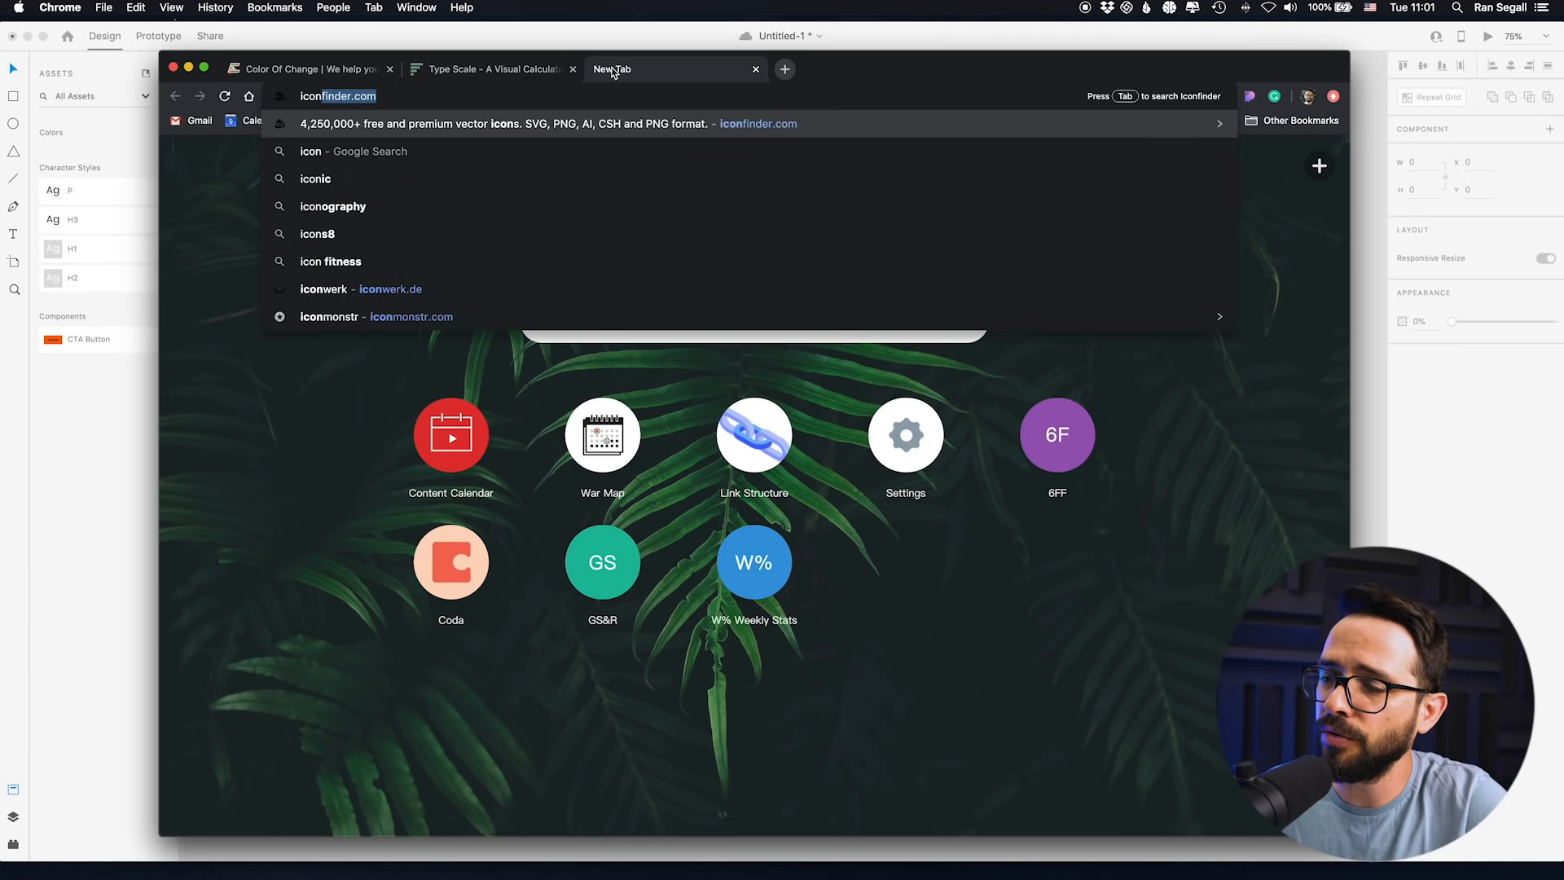
pyautogui.press('Return')
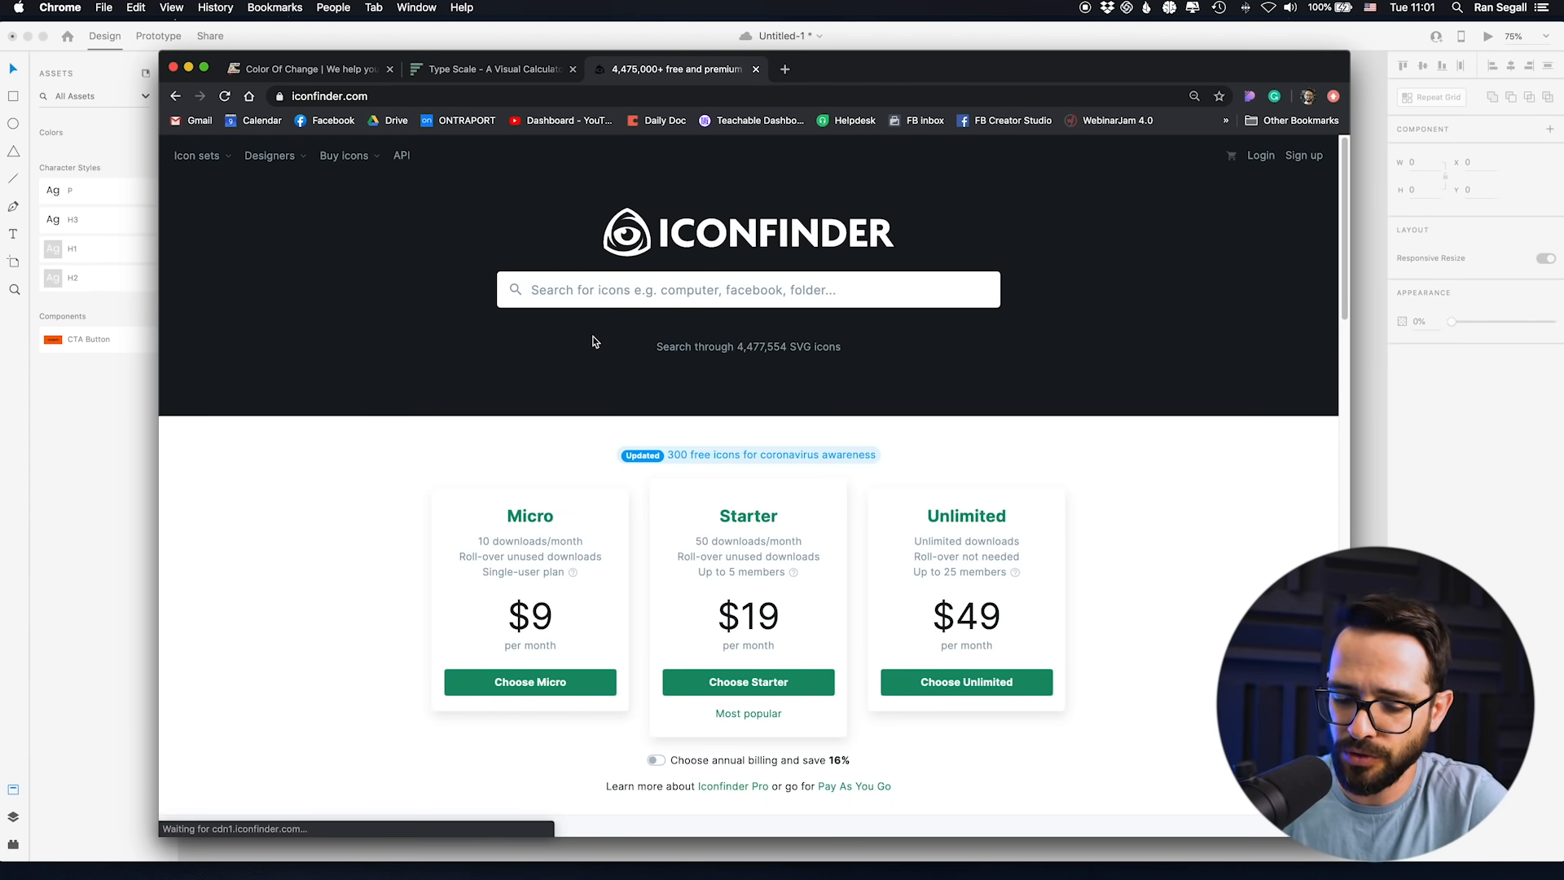
pyautogui.write('search')
pyautogui.press('Return')
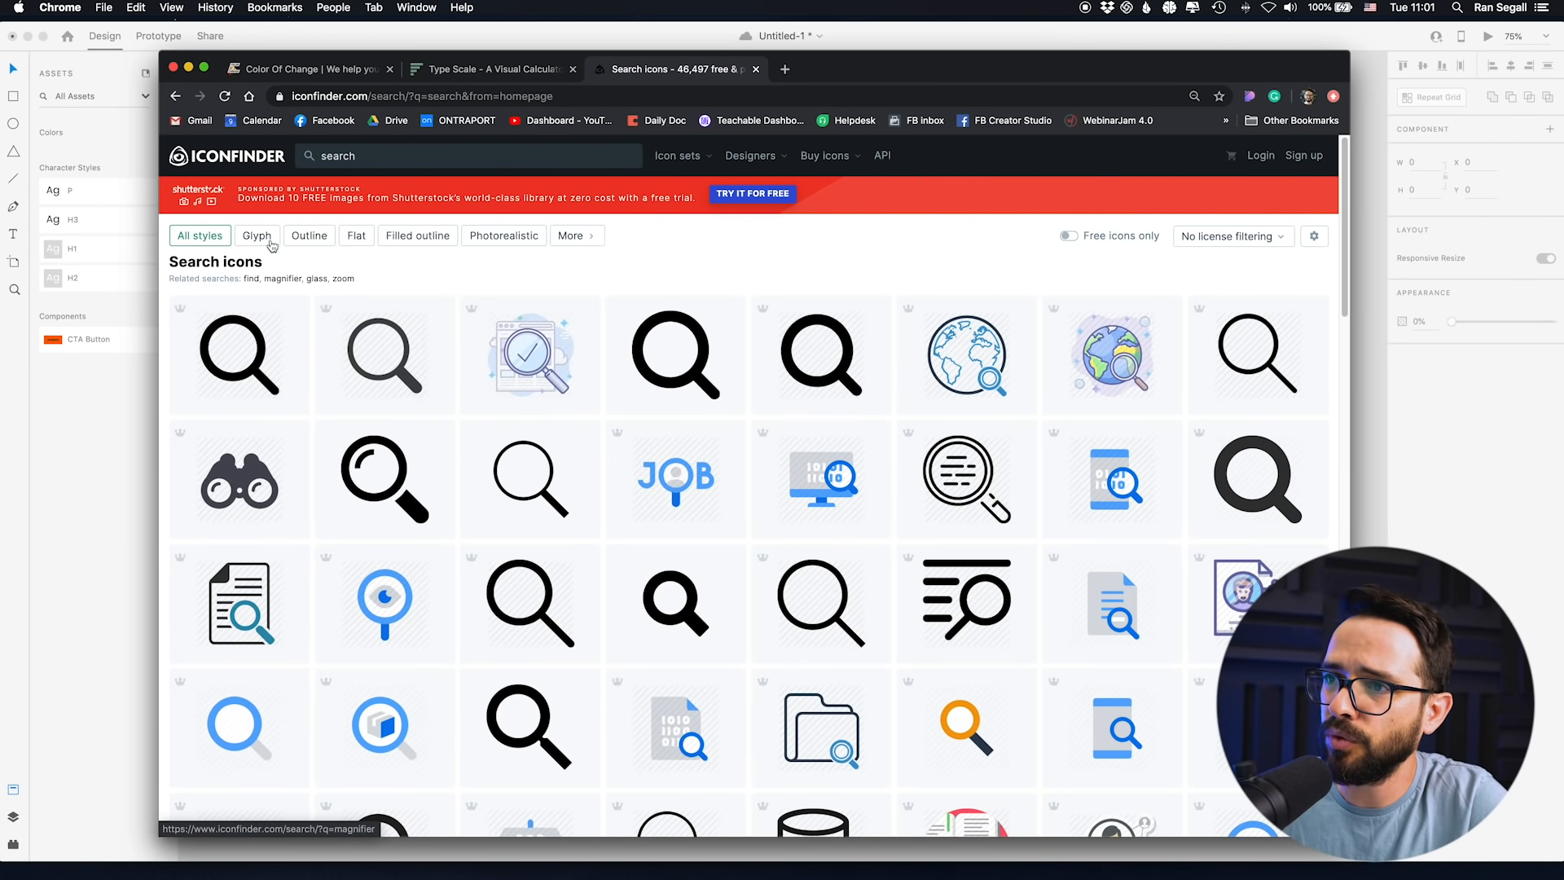
pyautogui.click(257, 235)
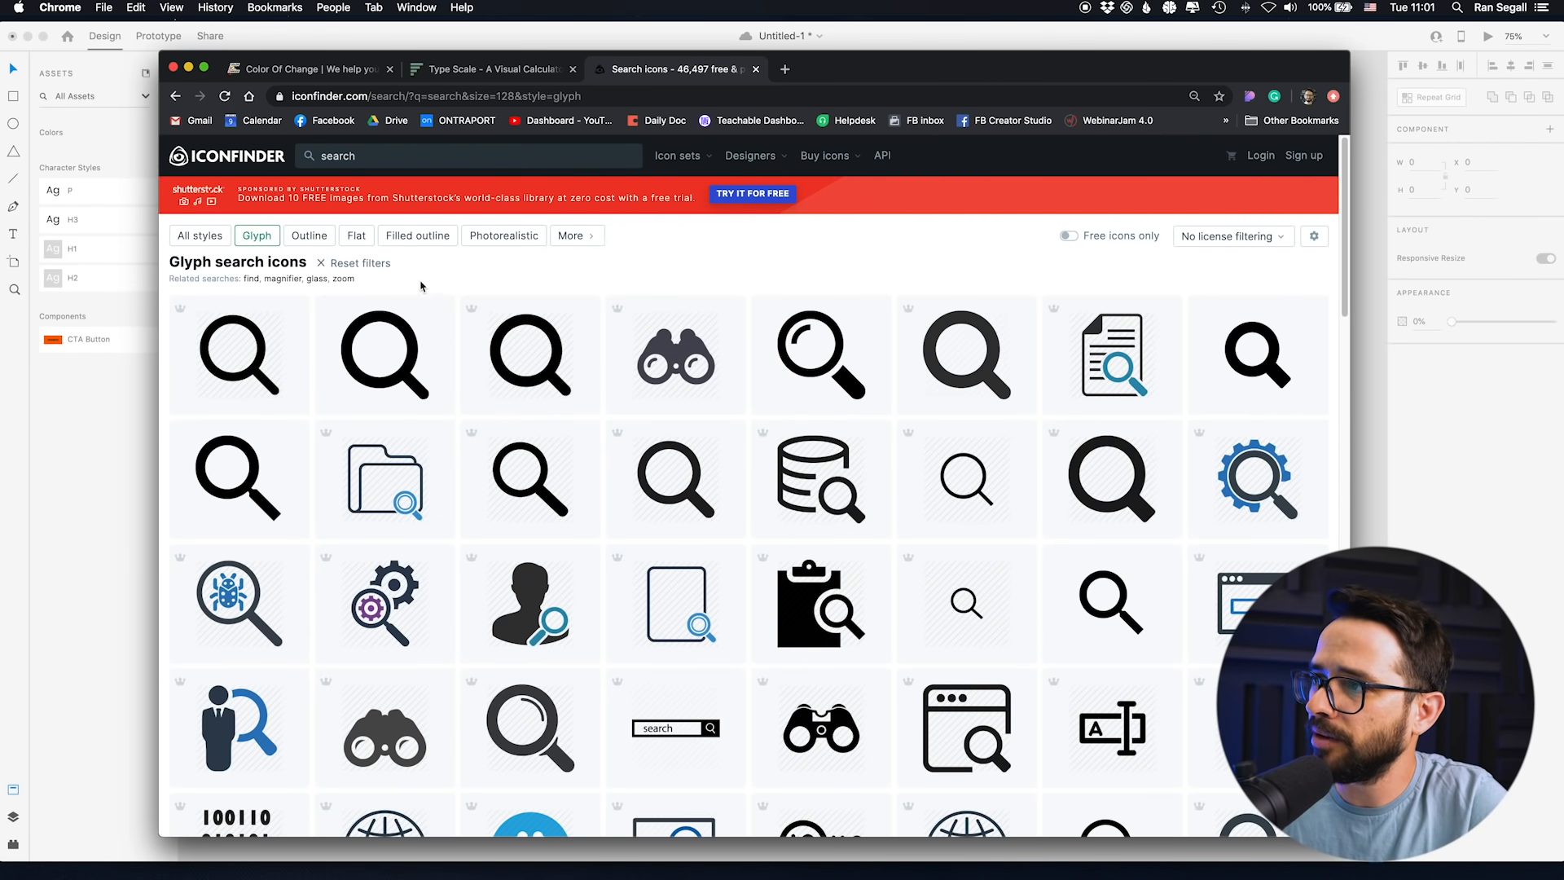
pyautogui.click(1068, 235)
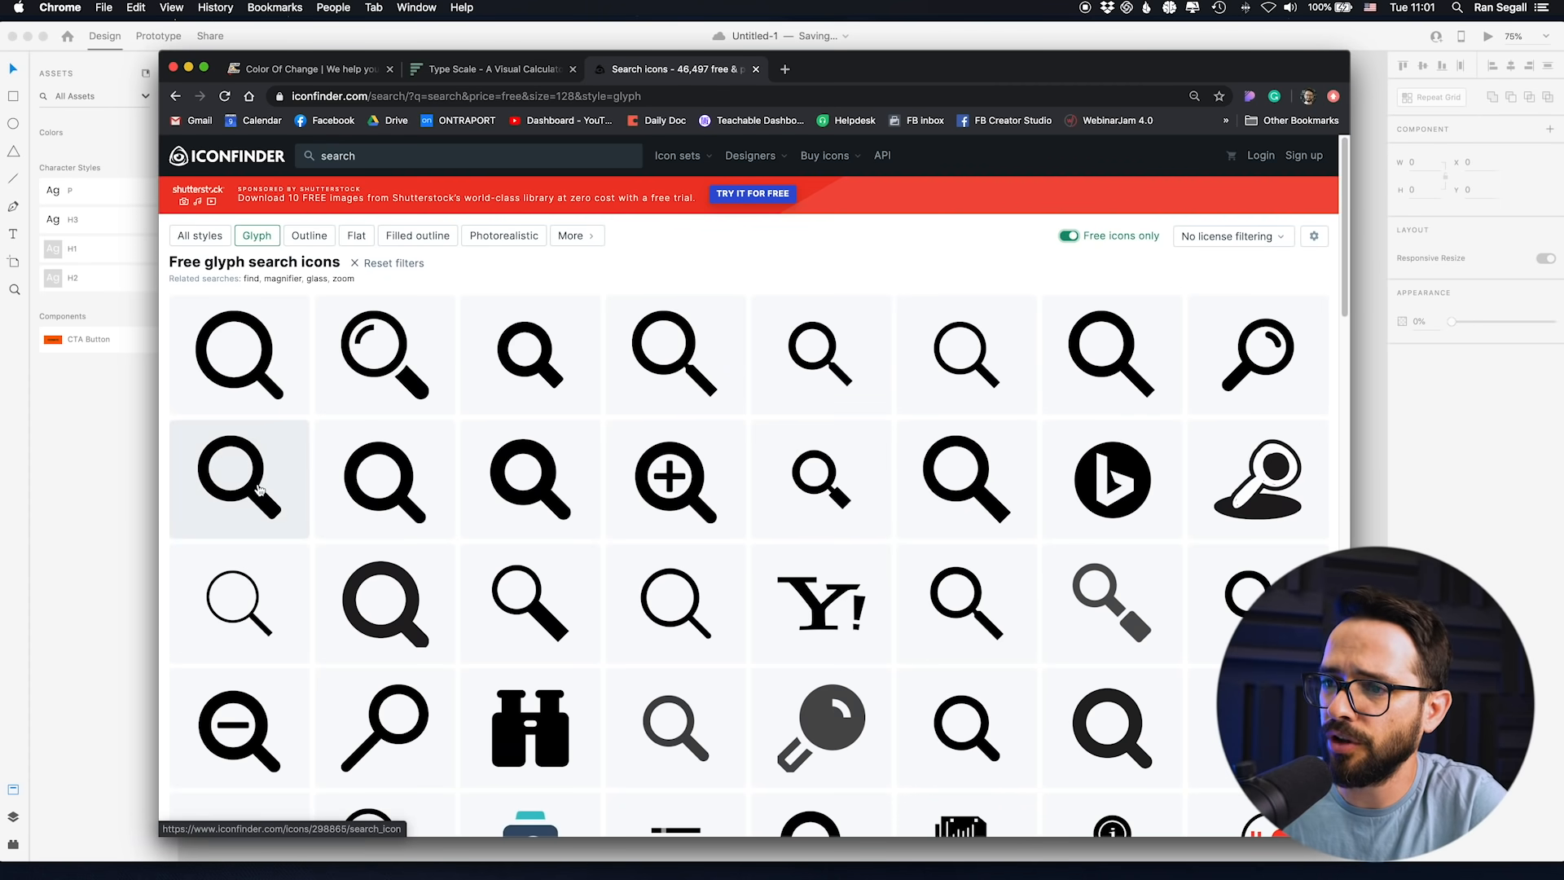
# - Download the free Octicons magnifying glass icon as an SVG to the Desktop
pyautogui.click(257, 493)
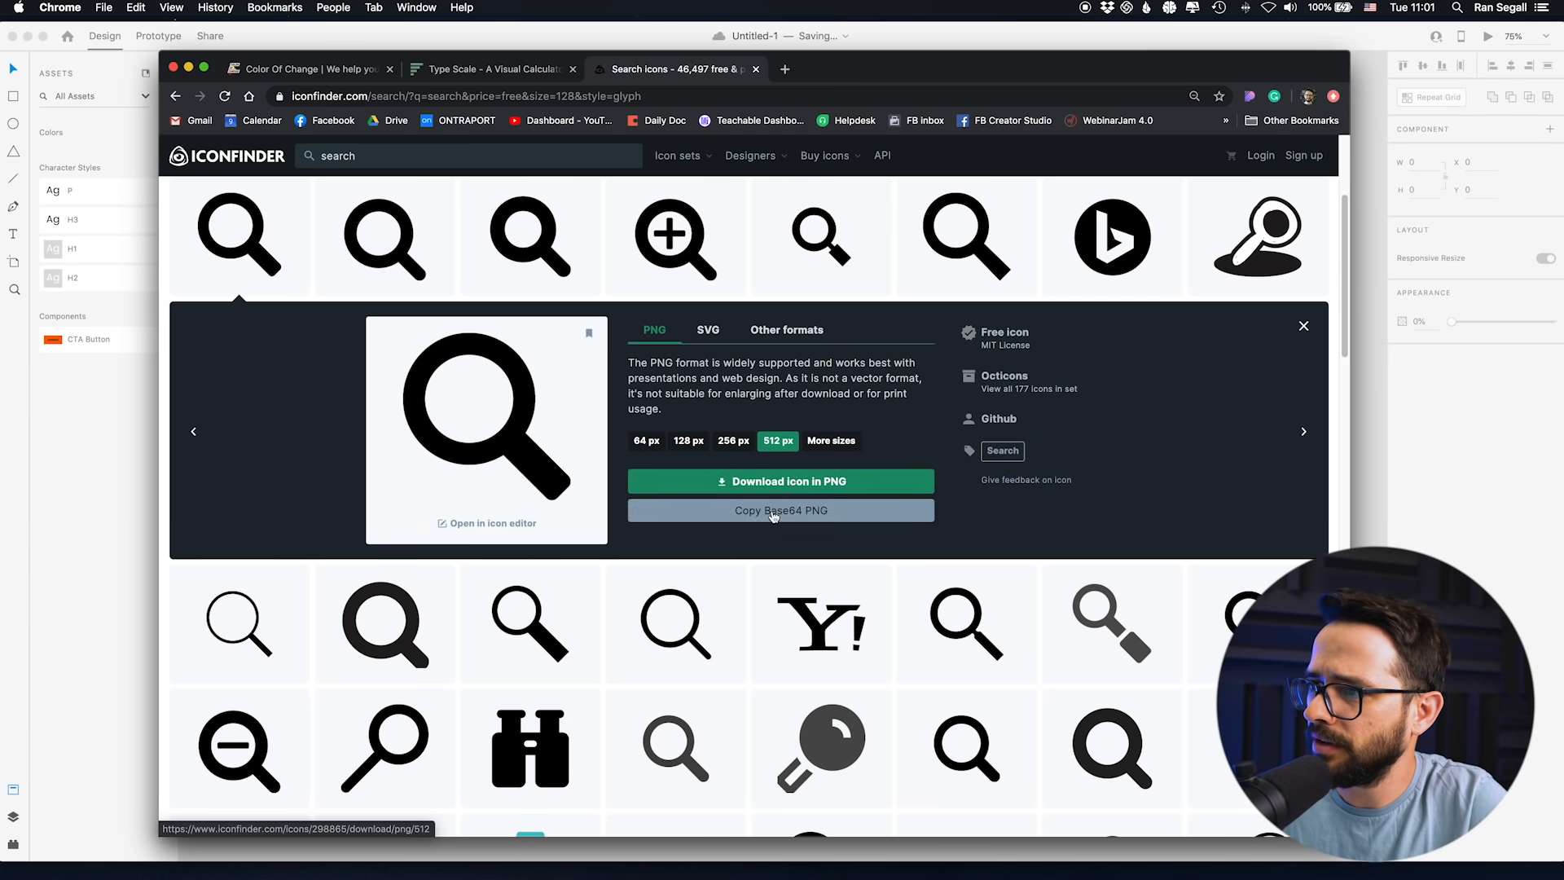
pyautogui.click(696, 328)
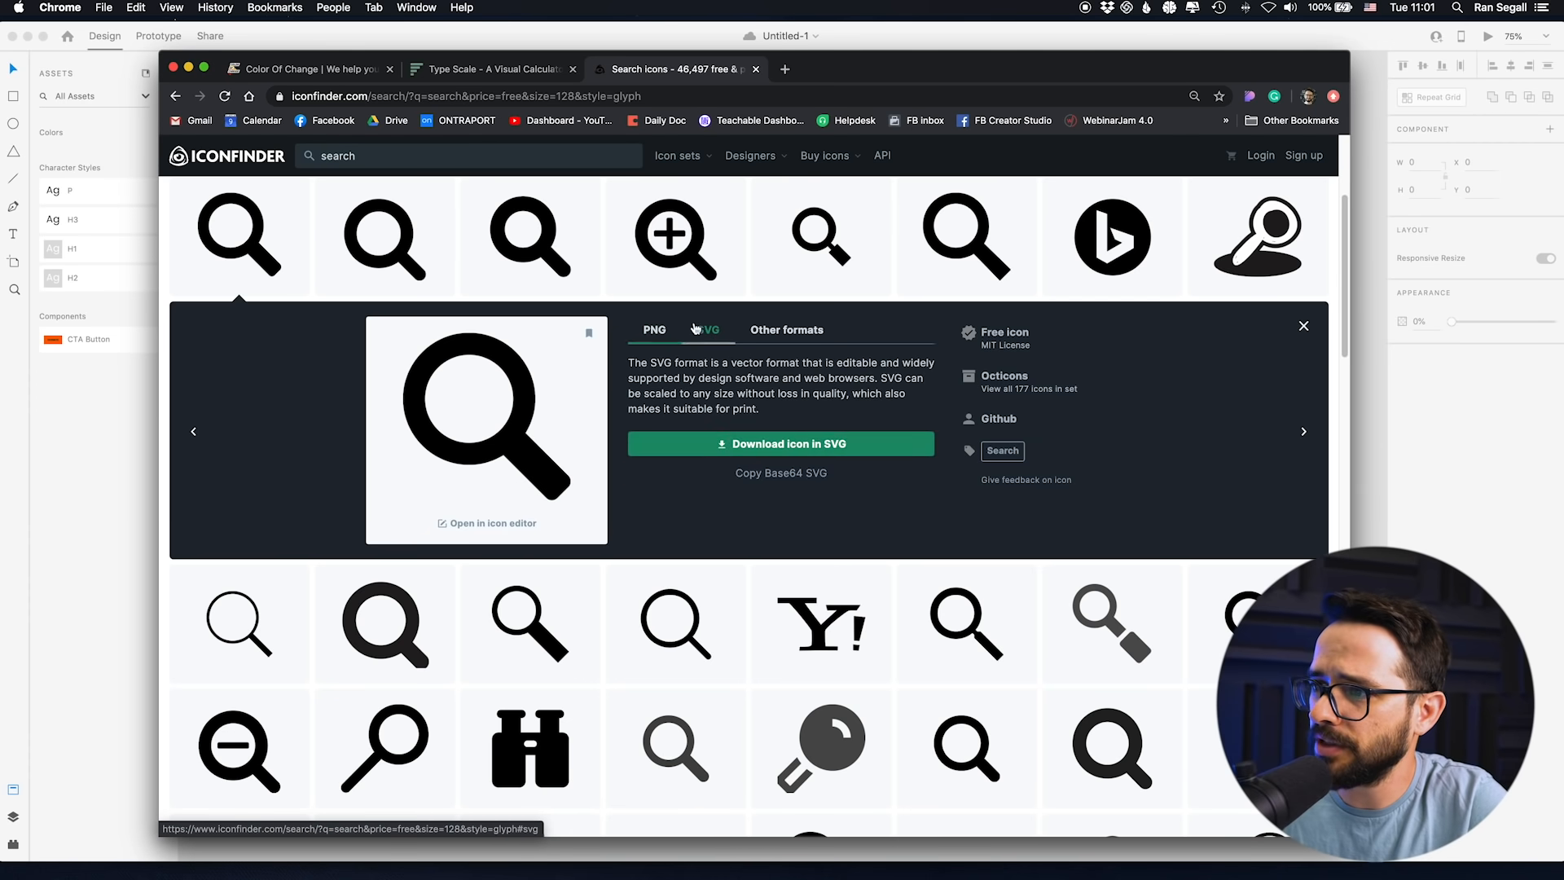
pyautogui.click(789, 446)
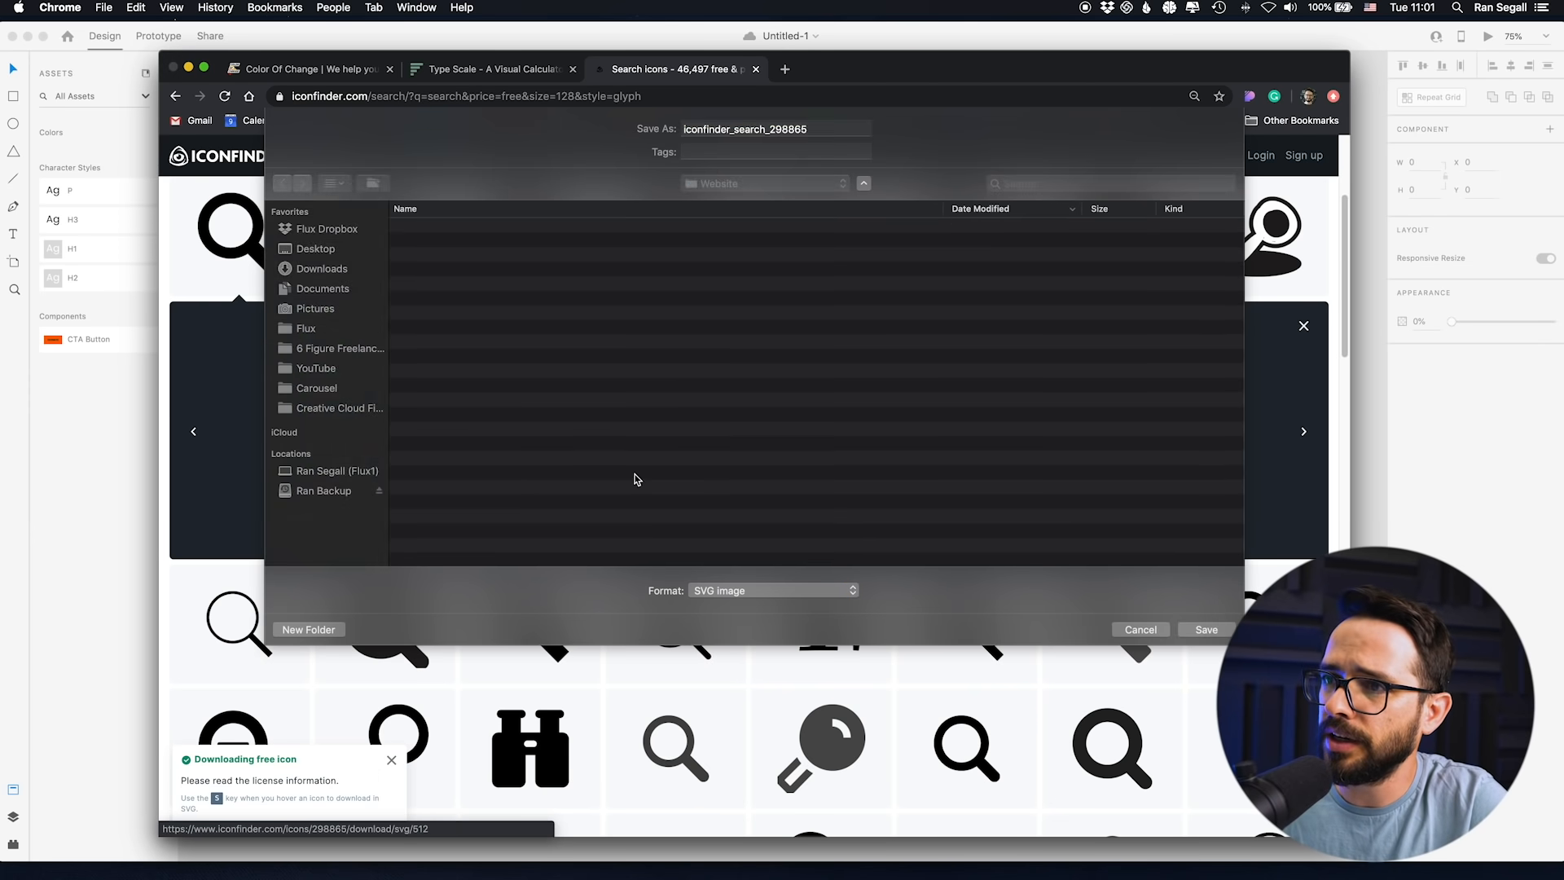
pyautogui.click(326, 250)
pyautogui.press('Return')
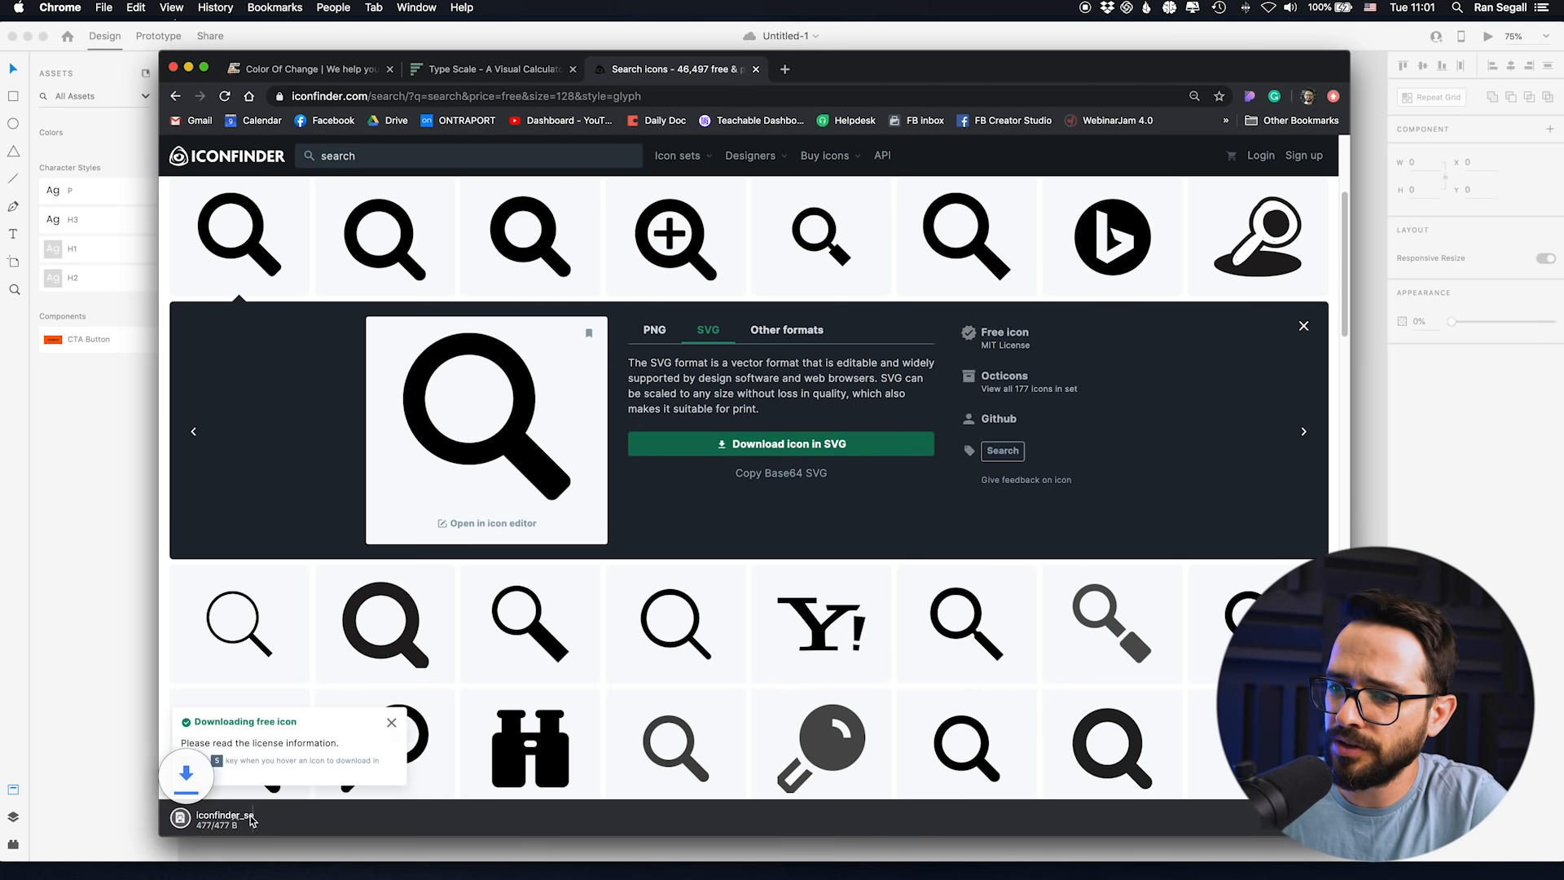
# - Bring the downloaded search icon into the Adobe XD header below the PRESS label and set its fill to #9D9D9D
pyautogui.click(317, 818)
pyautogui.click(371, 841)
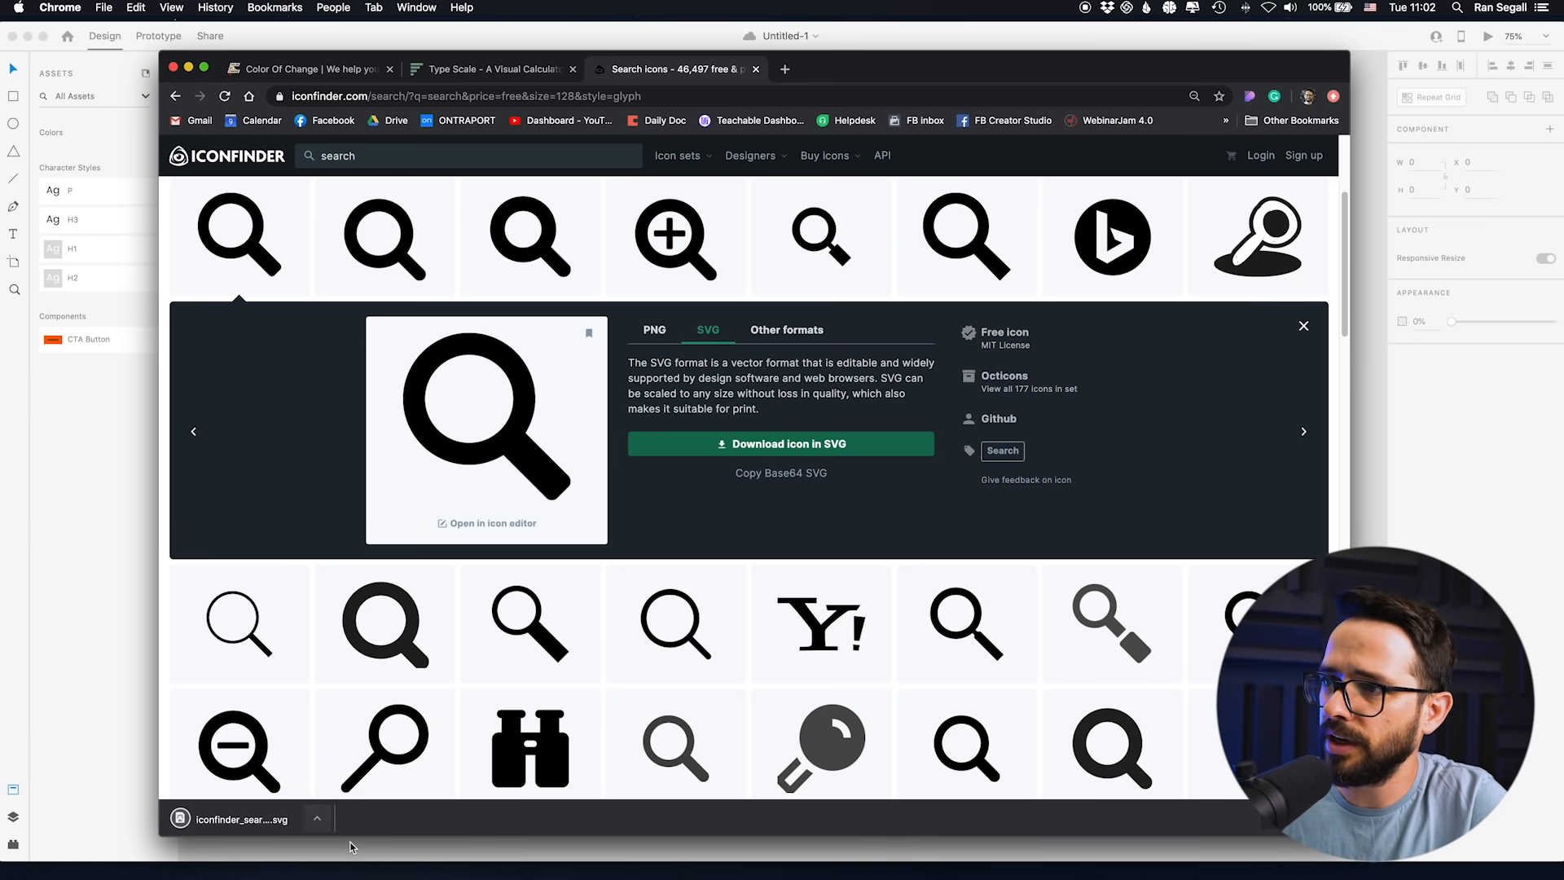
pyautogui.moveTo(545, 239); pyautogui.dragTo(1190, 397)
pyautogui.press('super+Tab')
pyautogui.moveTo(1265, 455); pyautogui.dragTo(1183, 269)
pyautogui.click(1425, 427)
pyautogui.moveTo(1324, 419); pyautogui.dragTo(1205, 393)
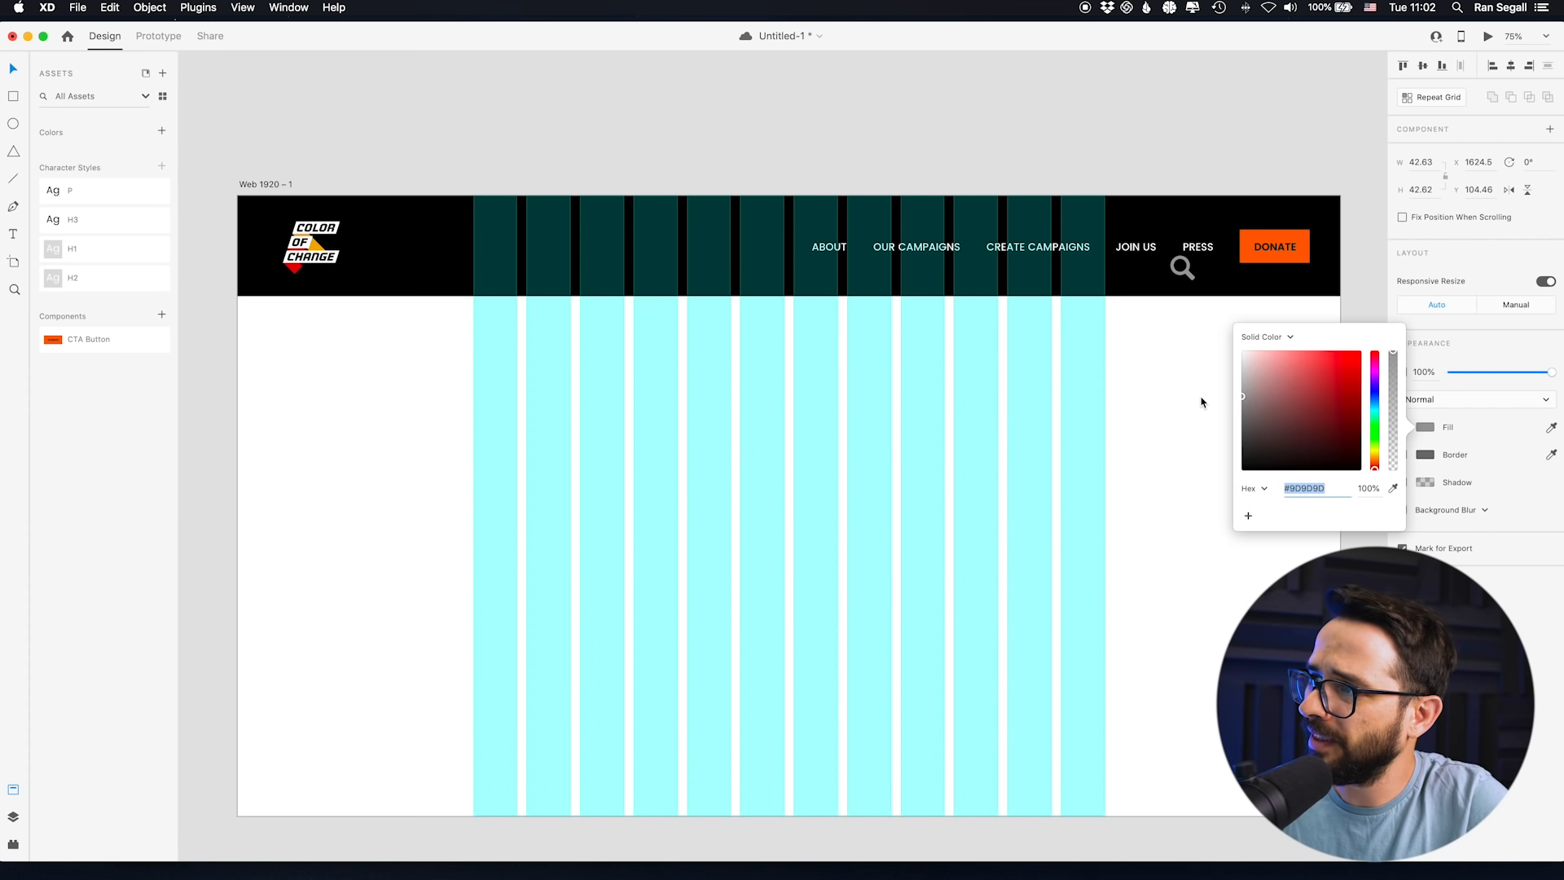
# - Shrink the search icon below the PRESS label to about 27 px wide
pyautogui.click(1160, 377)
pyautogui.click(1181, 267)
pyautogui.moveTo(1195, 281); pyautogui.dragTo(1187, 276)
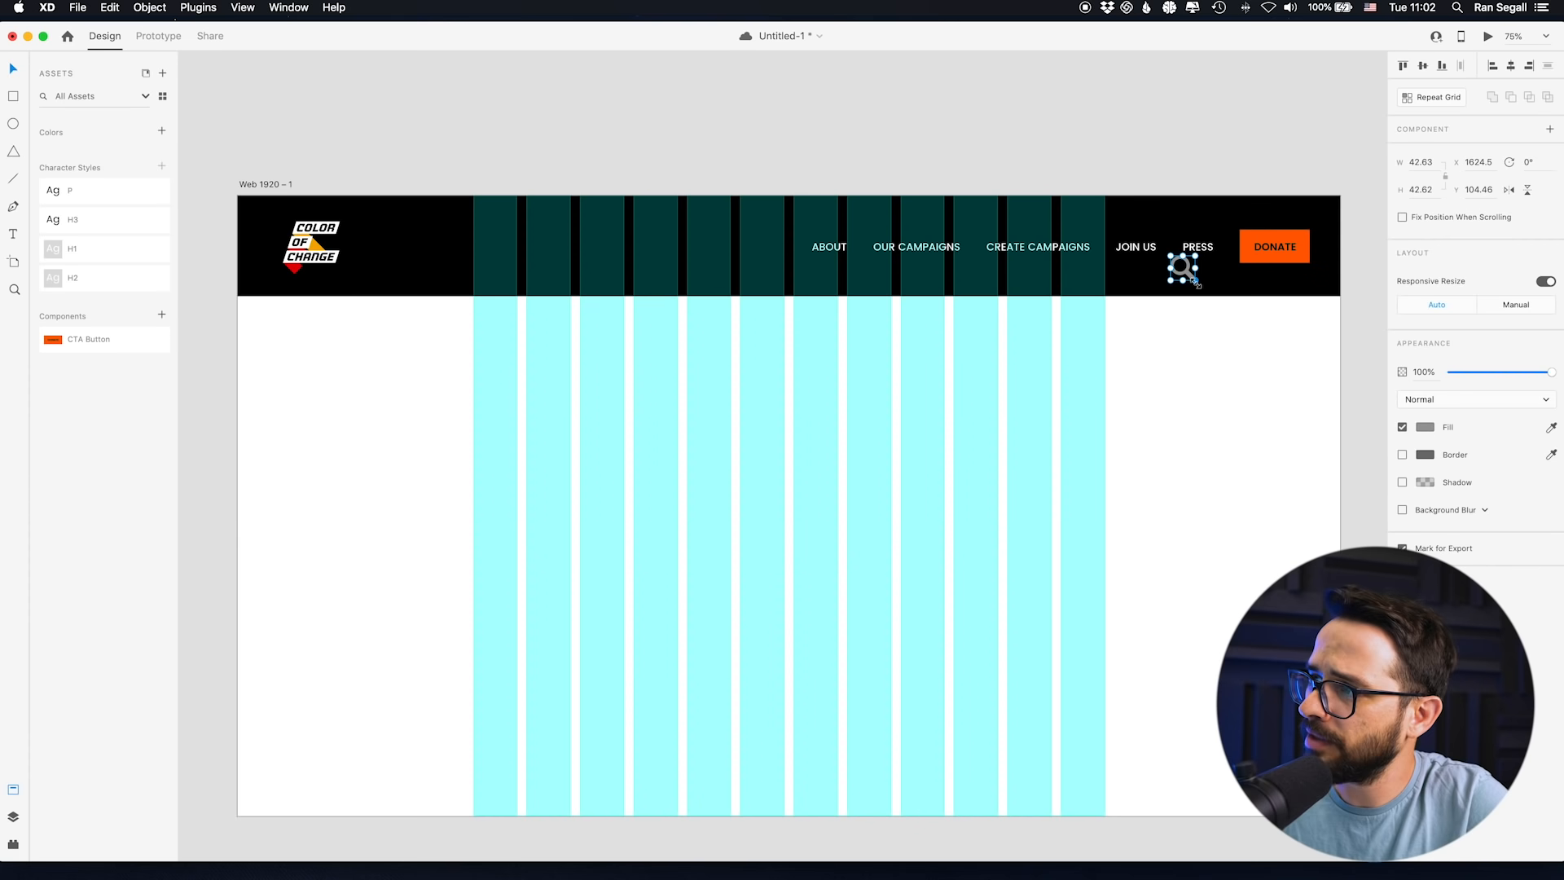
pyautogui.click(1182, 311)
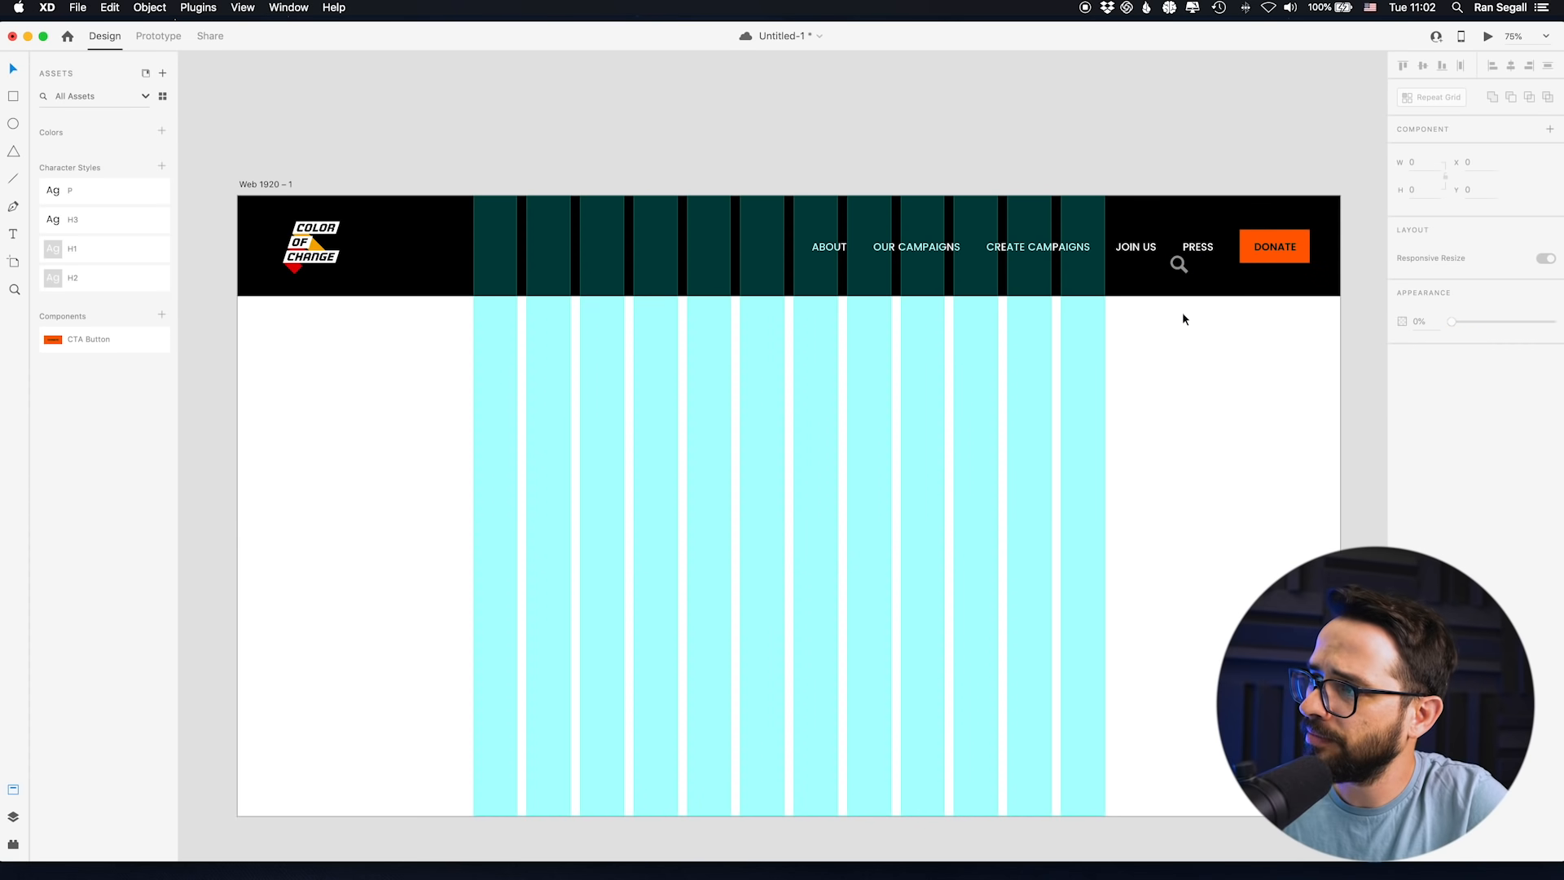
pyautogui.click(1181, 269)
pyautogui.moveTo(1189, 273); pyautogui.dragTo(1187, 273)
# - Set the search icon's fill to #FFFFFF
pyautogui.click(1422, 429)
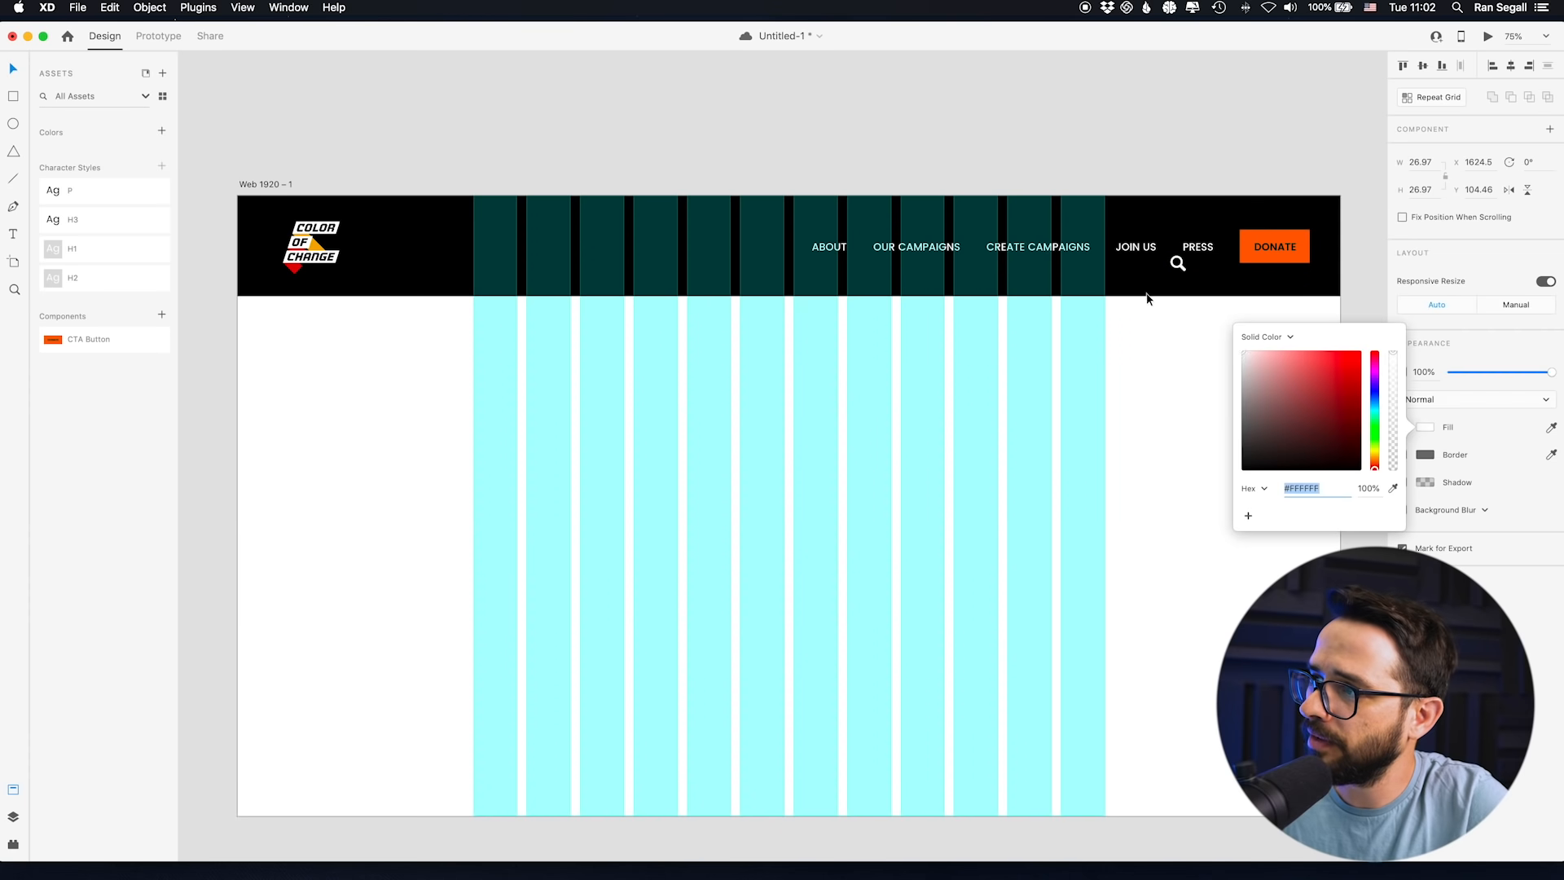
pyautogui.click(1146, 299)
pyautogui.click(1181, 282)
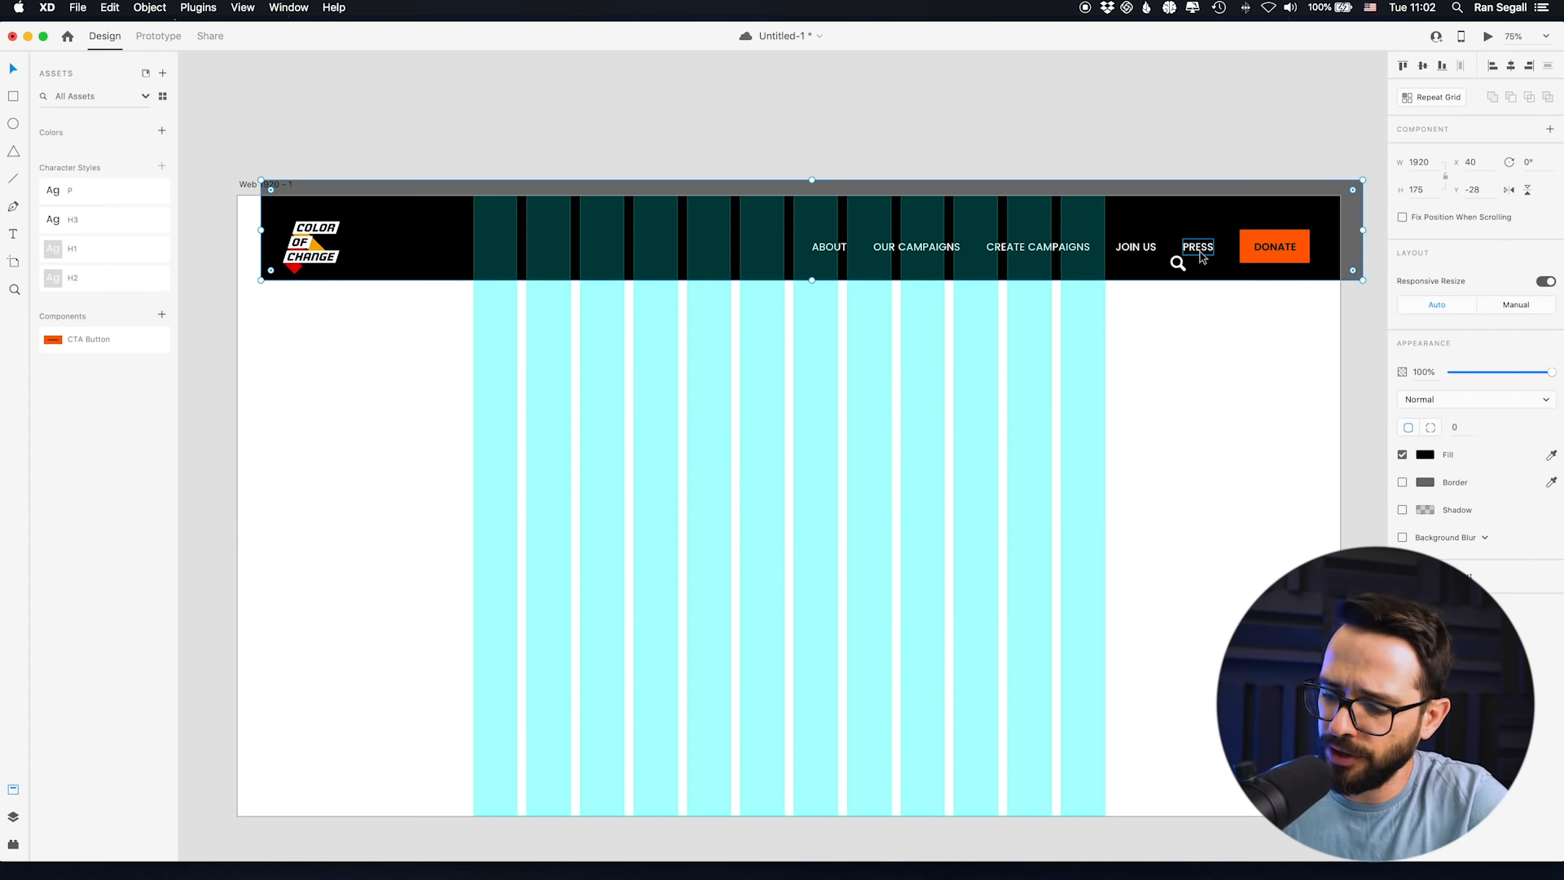
# - Shrink the search icon to about 25 px wide and set its fill to #D3D3D3
pyautogui.press('super+equal')
pyautogui.moveTo(1232, 236); pyautogui.dragTo(820, 397)
pyautogui.press('super+equal')
pyautogui.moveTo(927, 364); pyautogui.dragTo(841, 420)
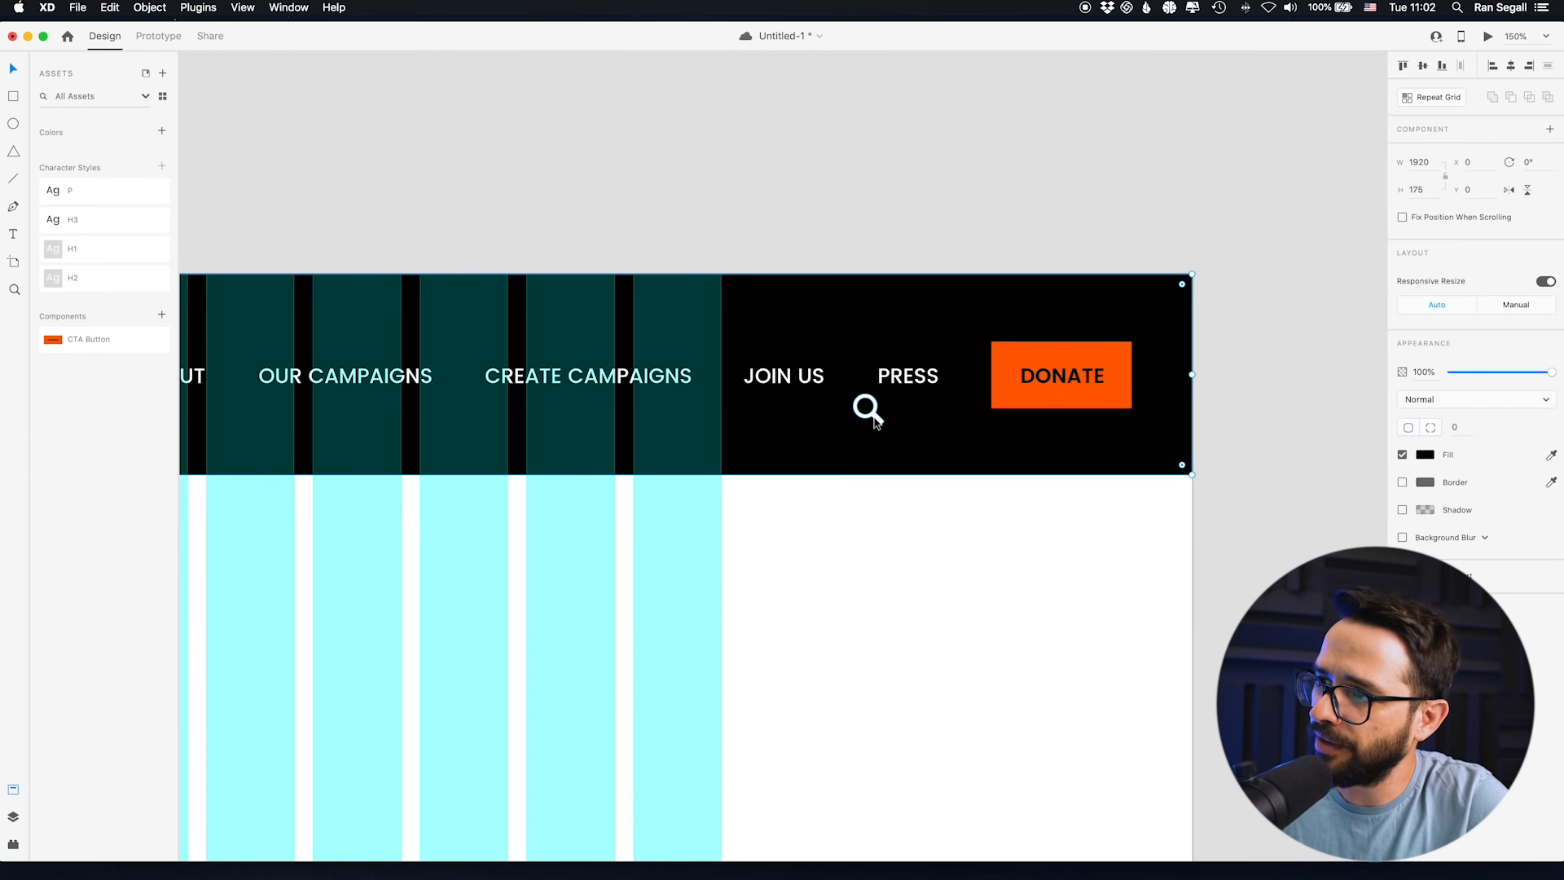
pyautogui.click(875, 418)
pyautogui.moveTo(885, 424); pyautogui.dragTo(883, 421)
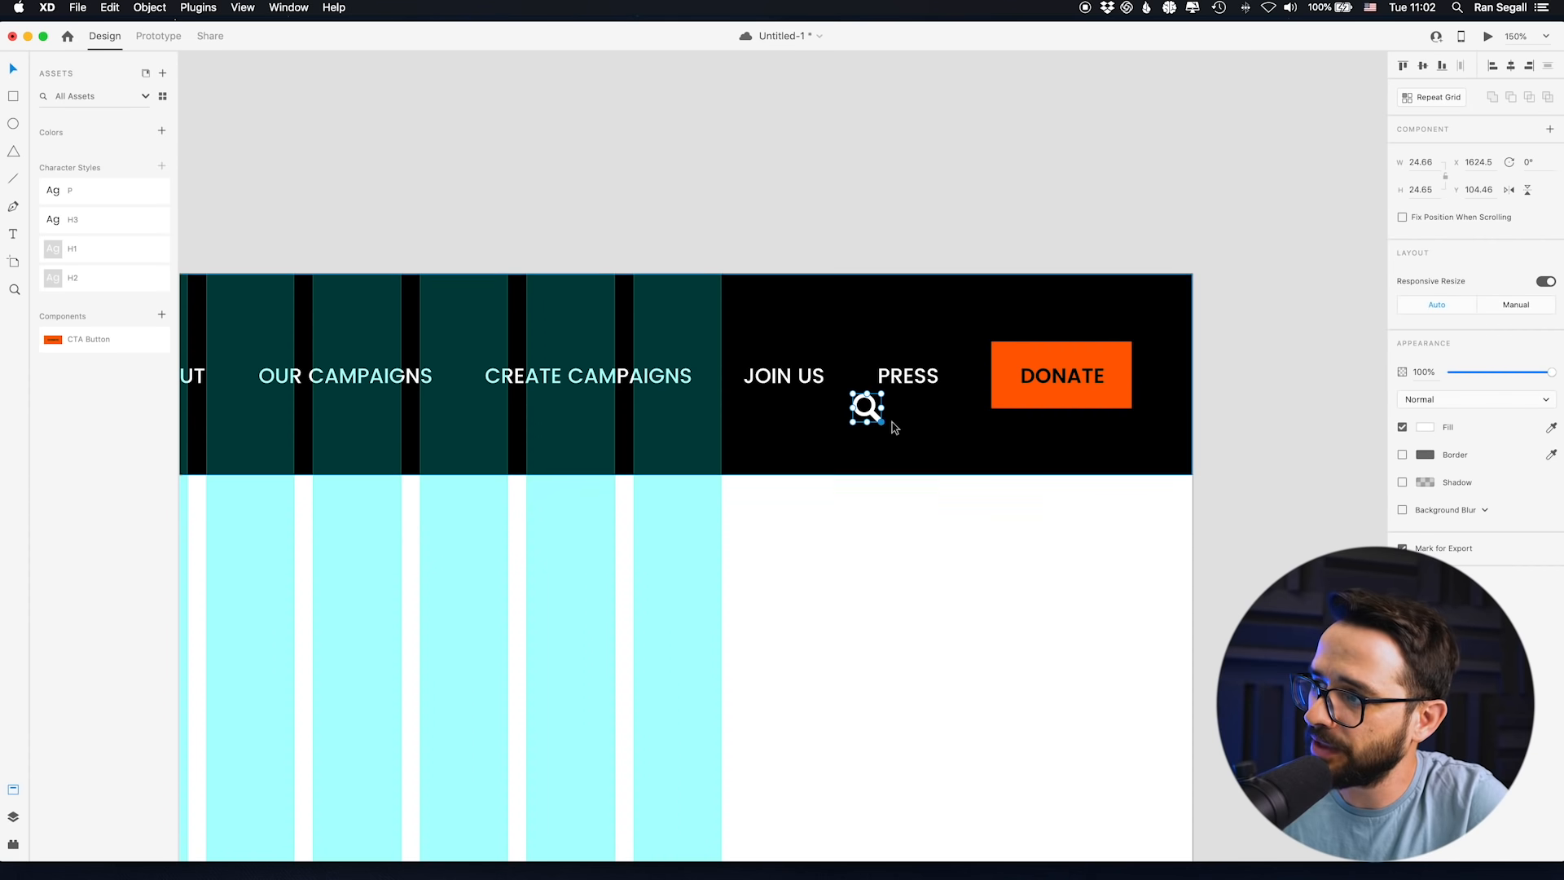
pyautogui.click(1425, 428)
pyautogui.moveTo(1257, 364); pyautogui.dragTo(1237, 370)
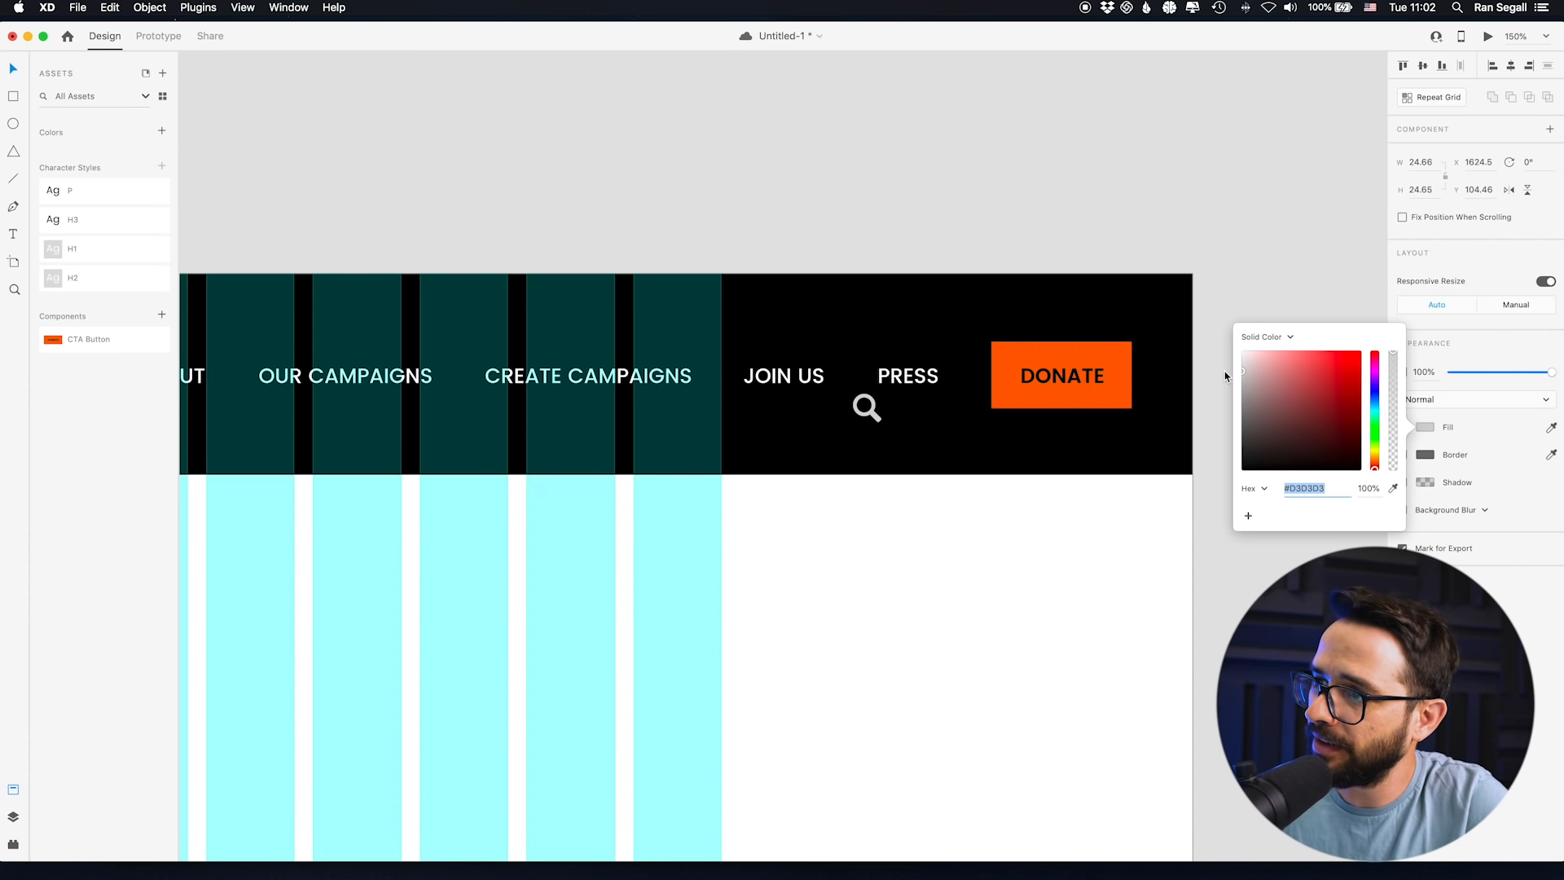
pyautogui.click(1224, 370)
# - Place the search icon between PRESS and the DONATE button, and shift the five navigation labels left to make room
pyautogui.moveTo(876, 419); pyautogui.dragTo(945, 383)
pyautogui.click(890, 383)
pyautogui.keyDown('shift'); pyautogui.click(785, 377); pyautogui.keyUp('shift')
pyautogui.keyDown('shift'); pyautogui.click(692, 379); pyautogui.keyUp('shift')
pyautogui.hscroll(-5, 369, 377)
pyautogui.keyDown('shift'); pyautogui.click(652, 371); pyautogui.keyUp('shift')
pyautogui.keyDown('shift'); pyautogui.click(480, 373); pyautogui.keyUp('shift')
pyautogui.moveTo(1089, 374); pyautogui.dragTo(1029, 376)
pyautogui.click(1059, 197)
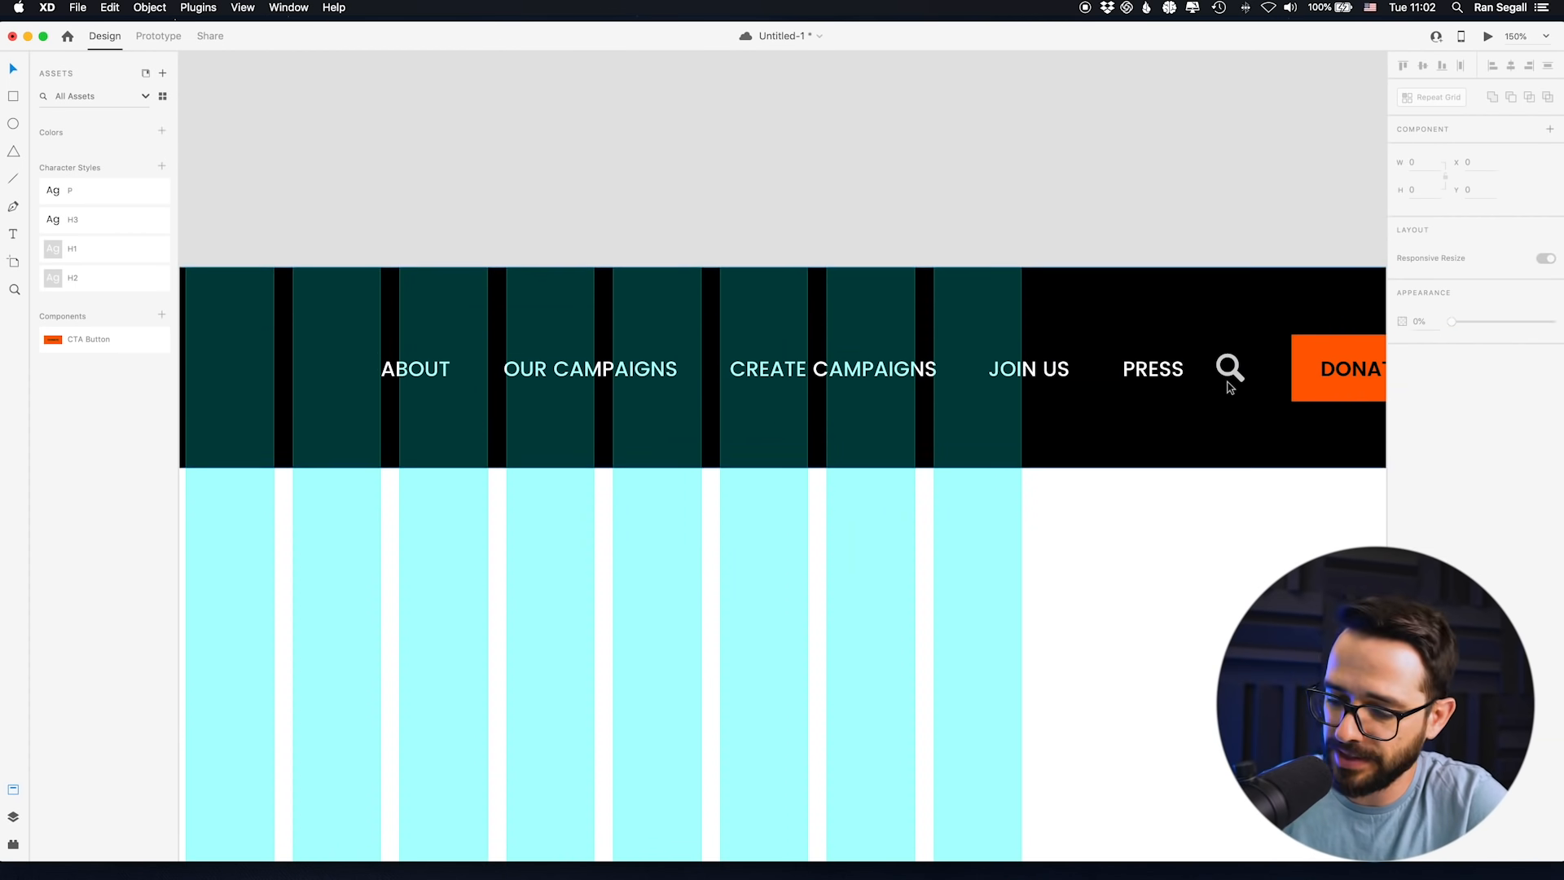
# - Nudge the five navigation labels slightly further from the search icon so that the row starts at X 940
pyautogui.press('super+0')
pyautogui.press('super+minus')
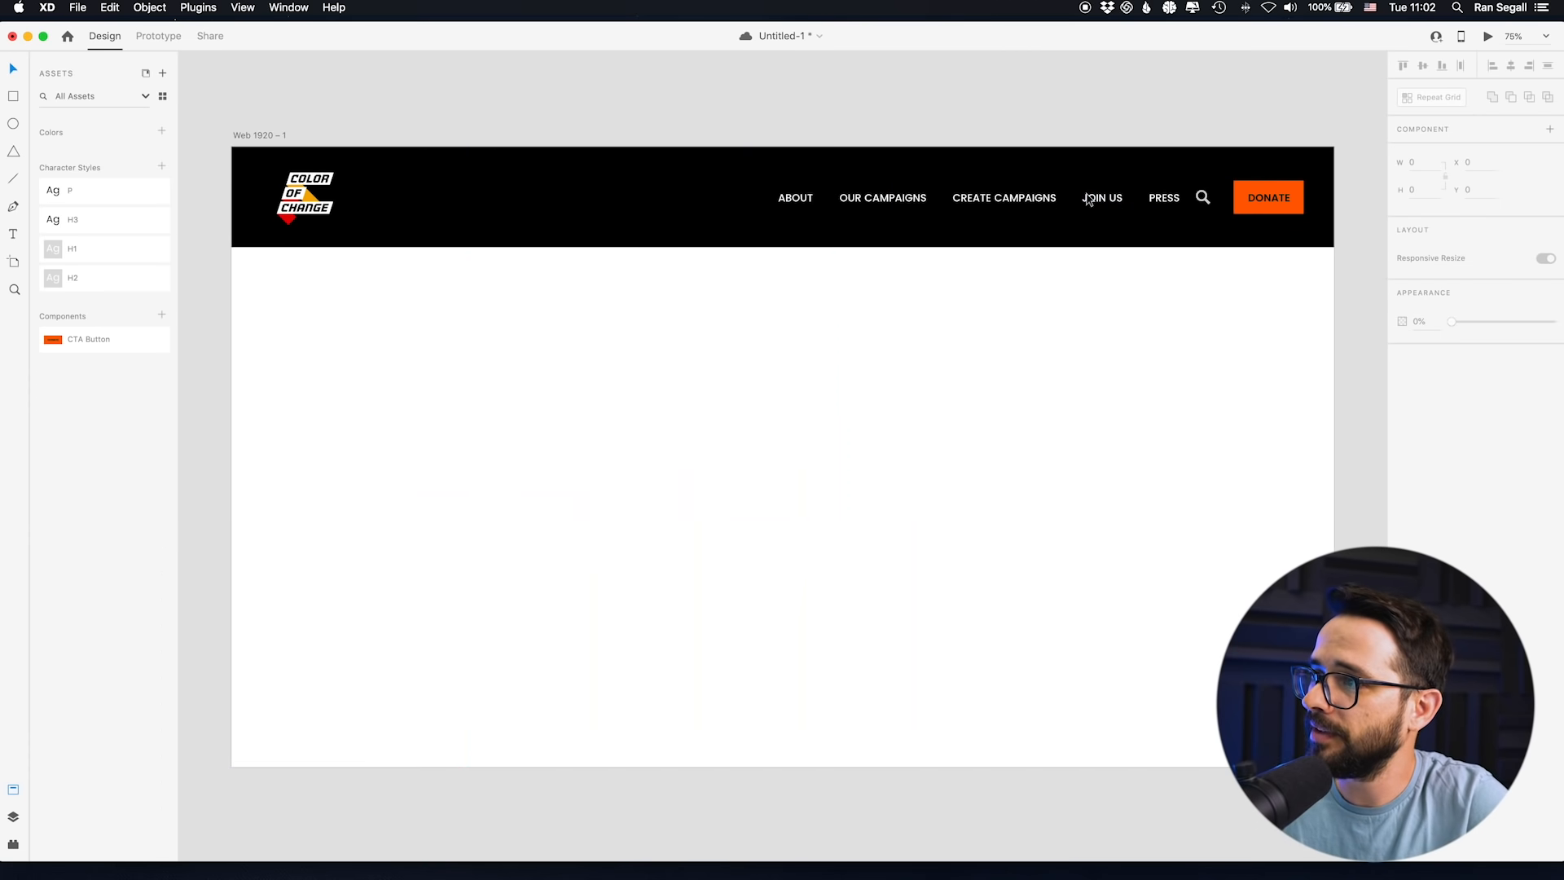
pyautogui.moveTo(972, 117); pyautogui.dragTo(1003, 229)
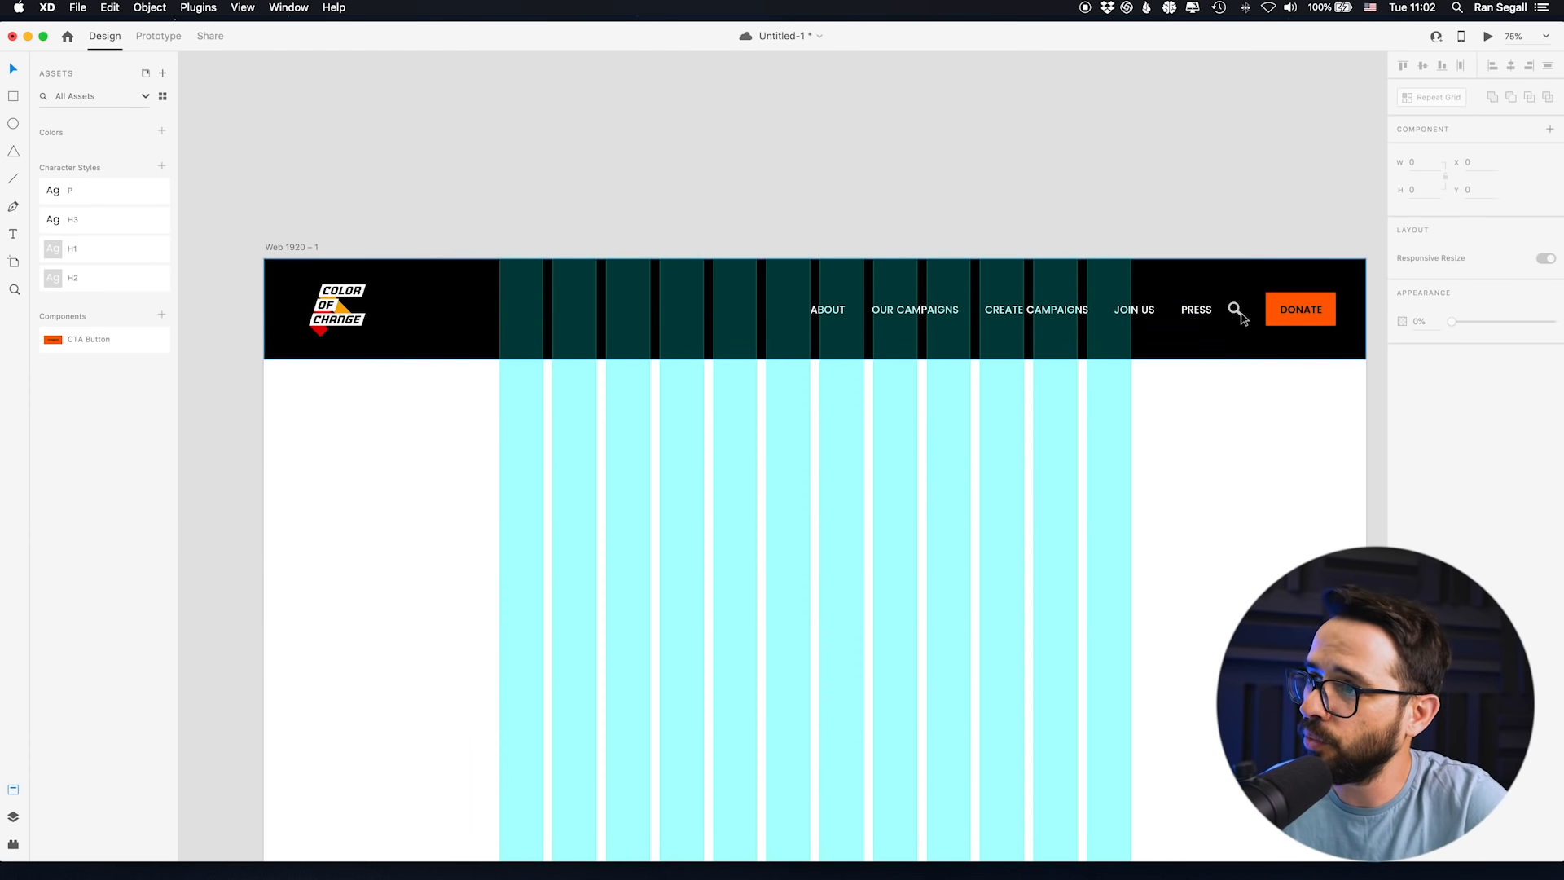
pyautogui.click(1196, 309)
pyautogui.keyDown('shift'); pyautogui.click(1132, 310); pyautogui.keyUp('shift')
pyautogui.keyDown('shift'); pyautogui.click(1027, 313); pyautogui.keyUp('shift')
pyautogui.keyDown('shift'); pyautogui.click(904, 311); pyautogui.keyUp('shift')
pyautogui.keyDown('shift'); pyautogui.click(810, 314); pyautogui.keyUp('shift')
pyautogui.press('super+g')
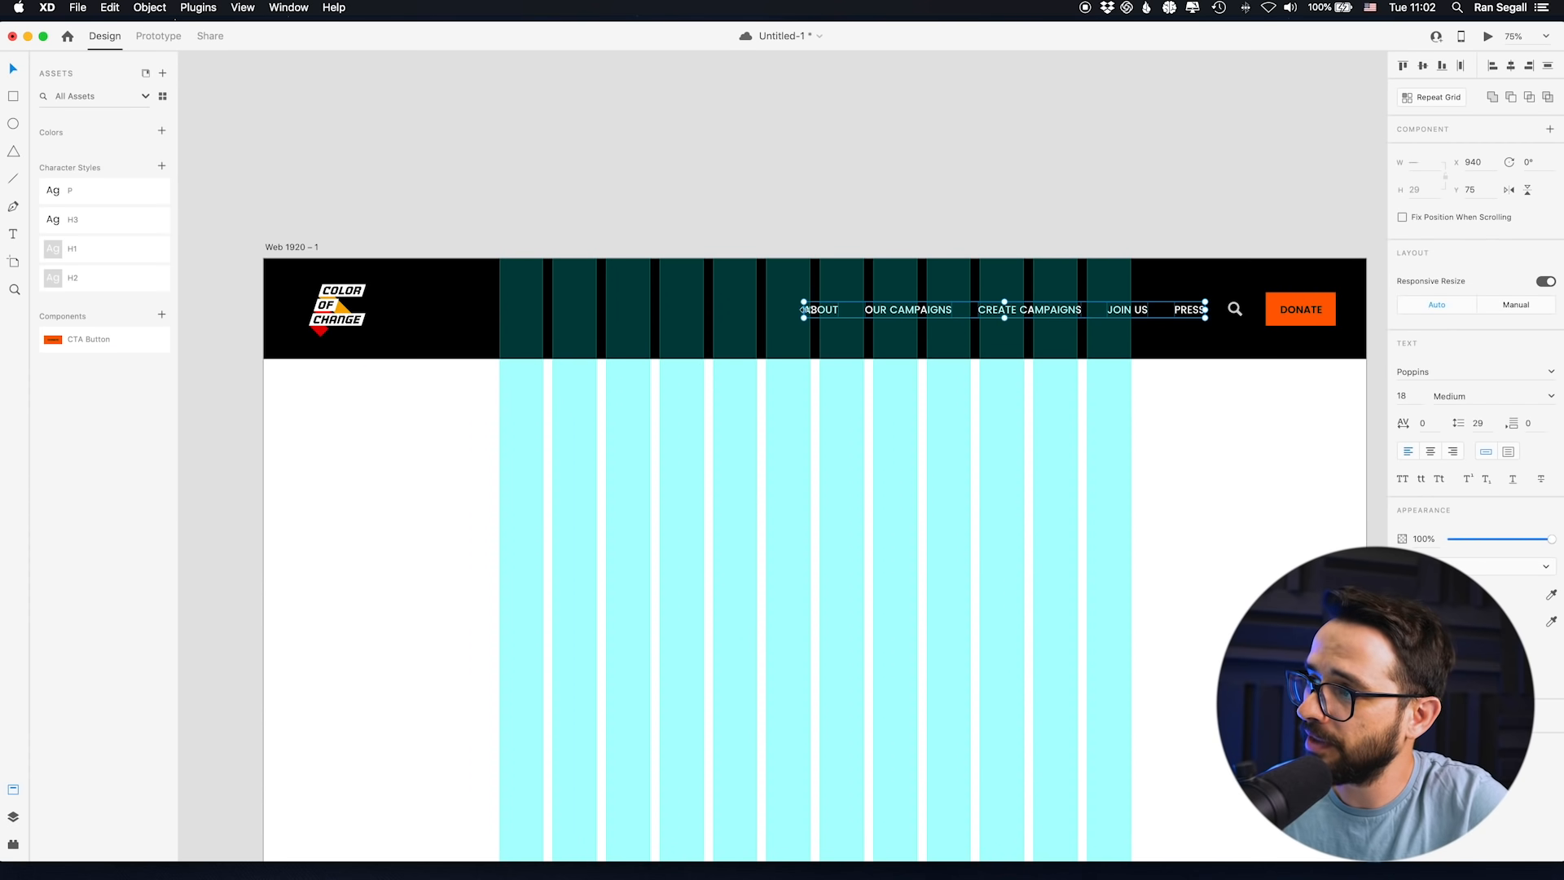
pyautogui.click(1116, 177)
pyautogui.moveTo(1116, 178); pyautogui.dragTo(1087, 80)
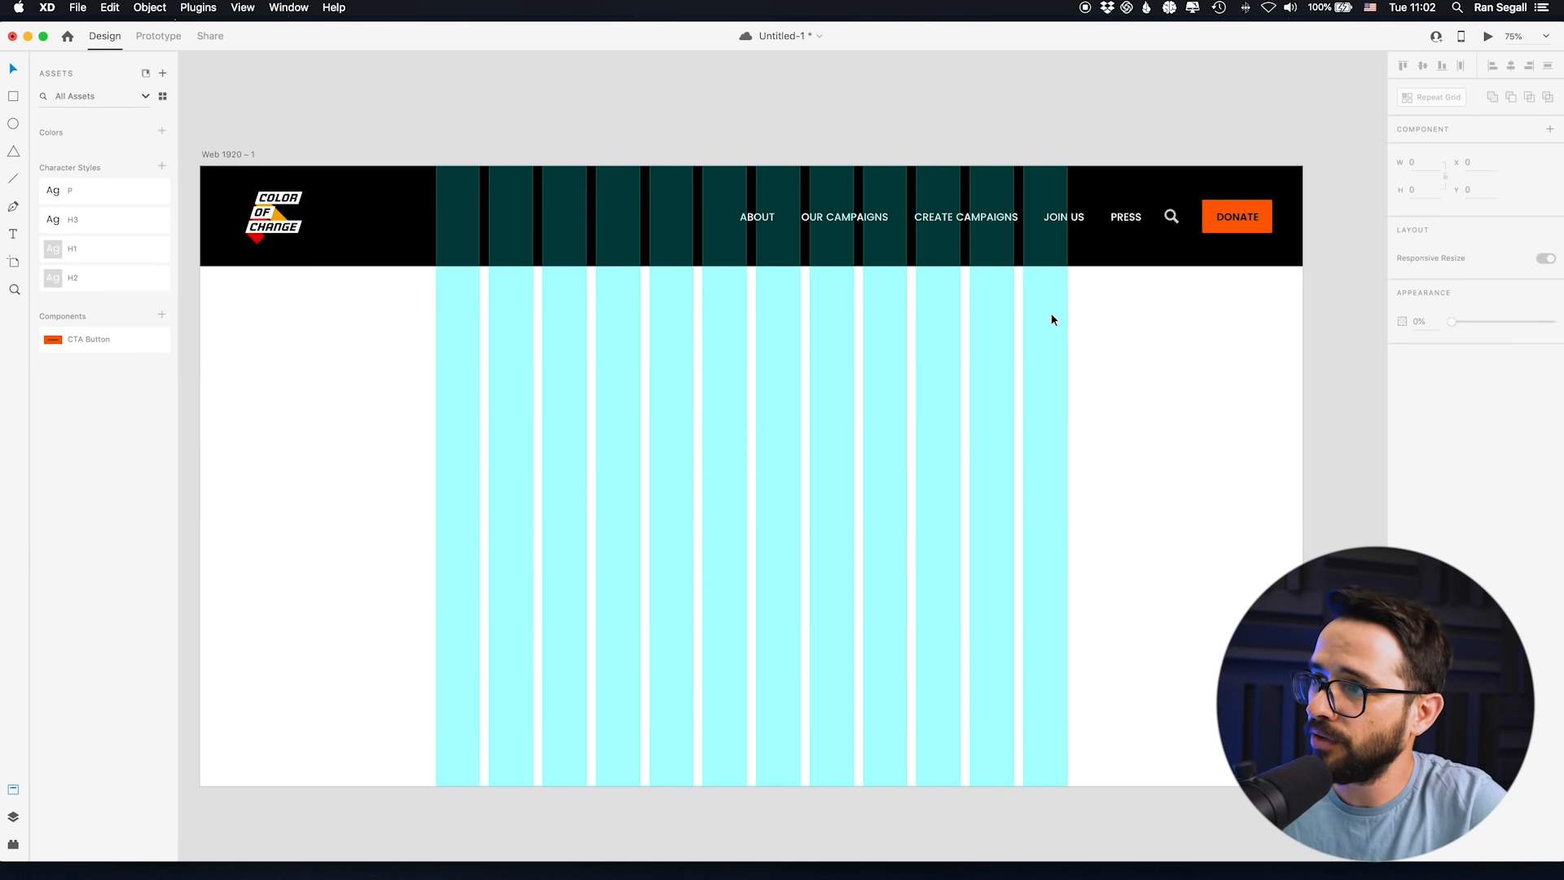
# - Group all header elements, including the black background, and rename the group Navigation
pyautogui.press('super+minus')
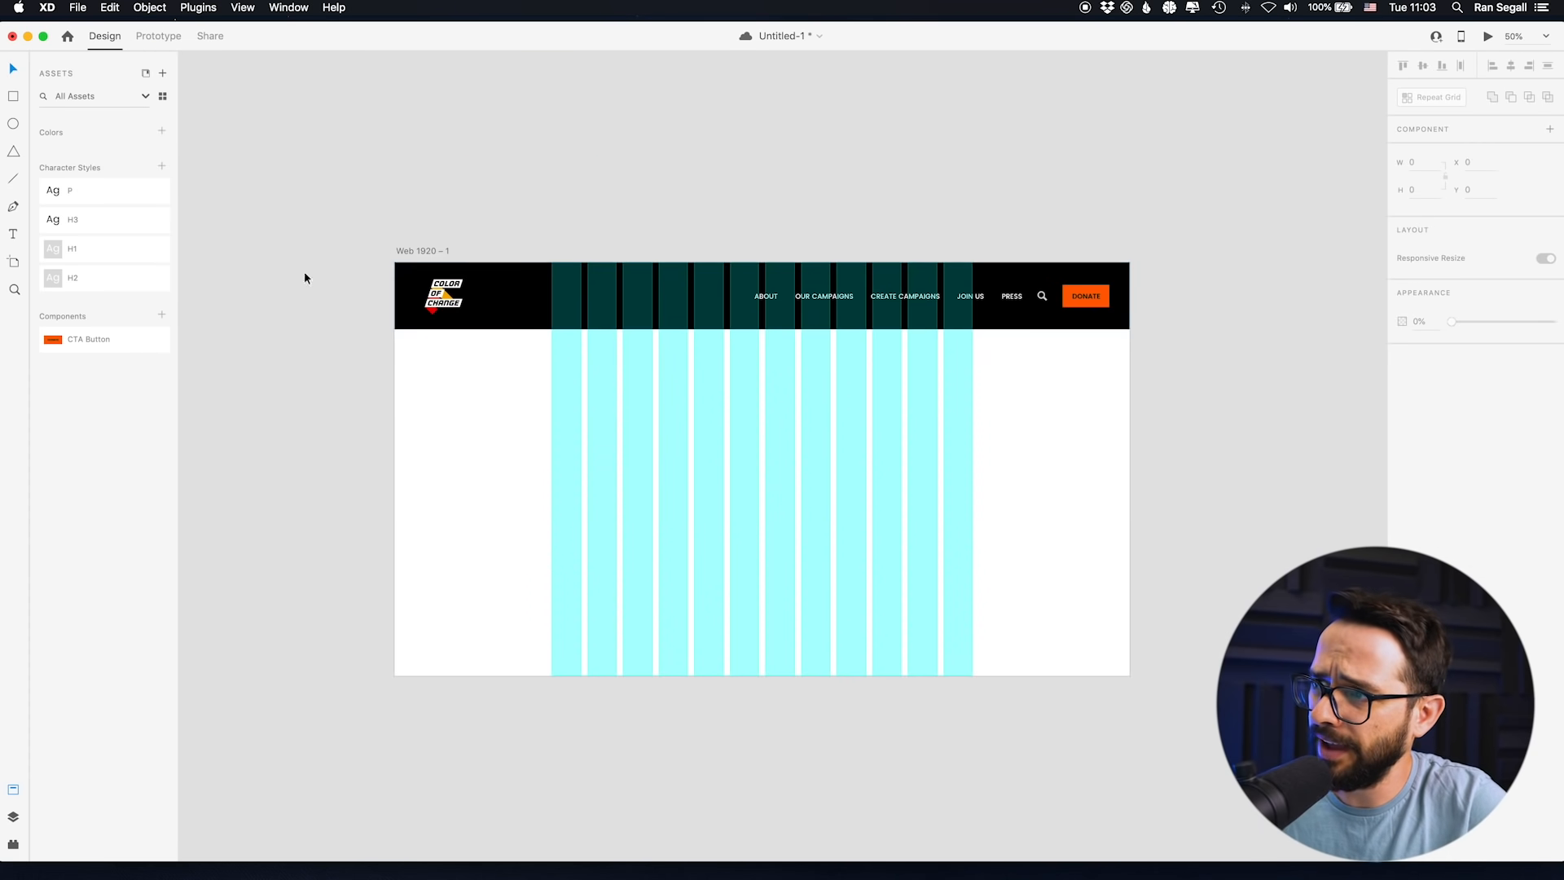
pyautogui.moveTo(307, 257); pyautogui.dragTo(1171, 333)
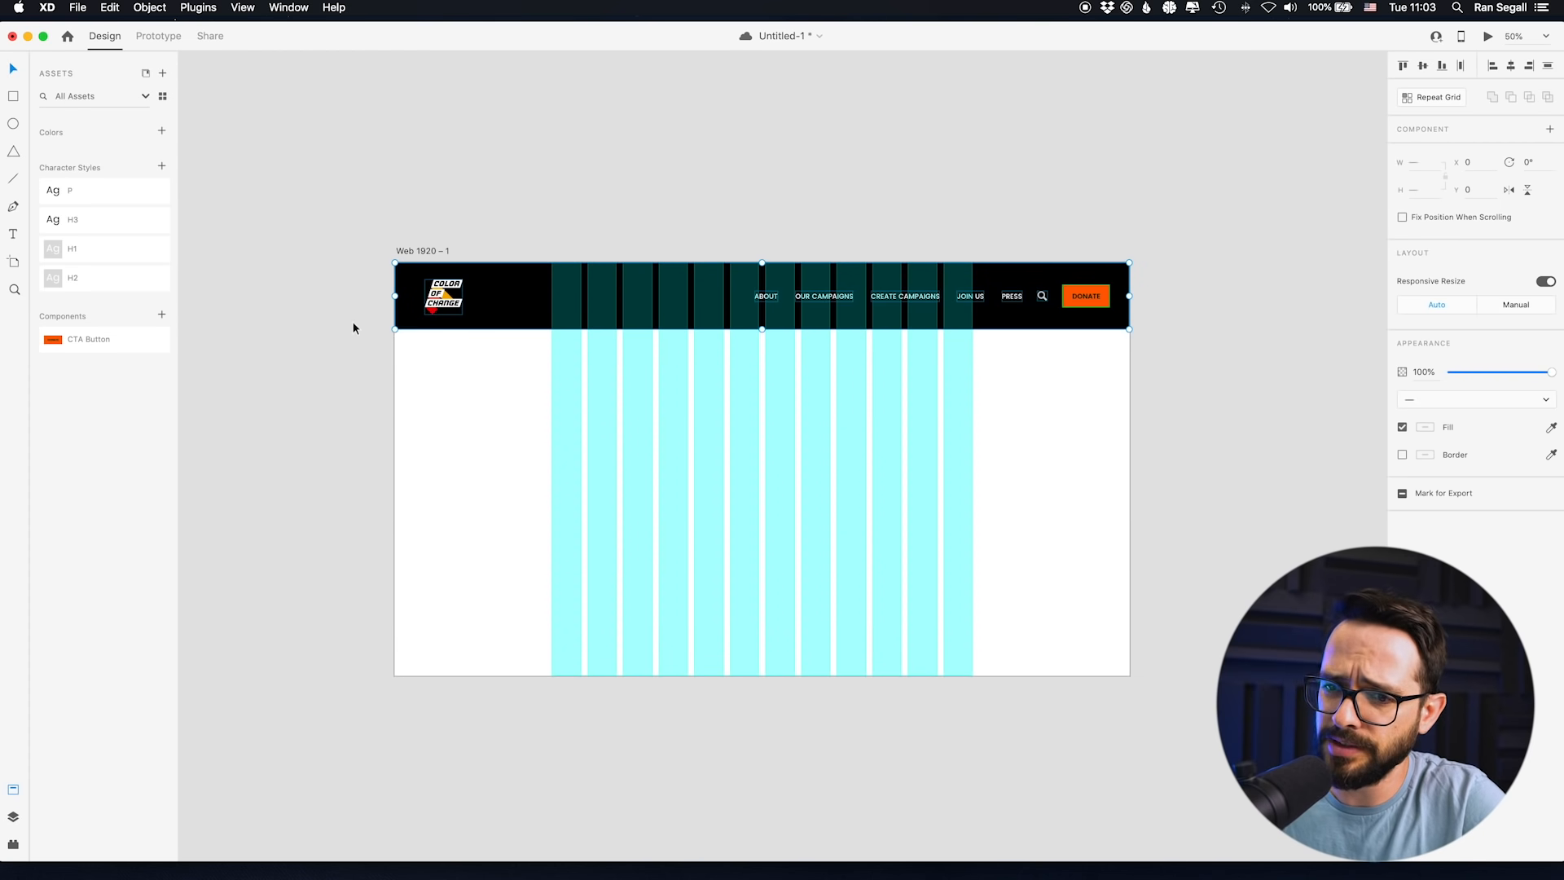
pyautogui.click(13, 816)
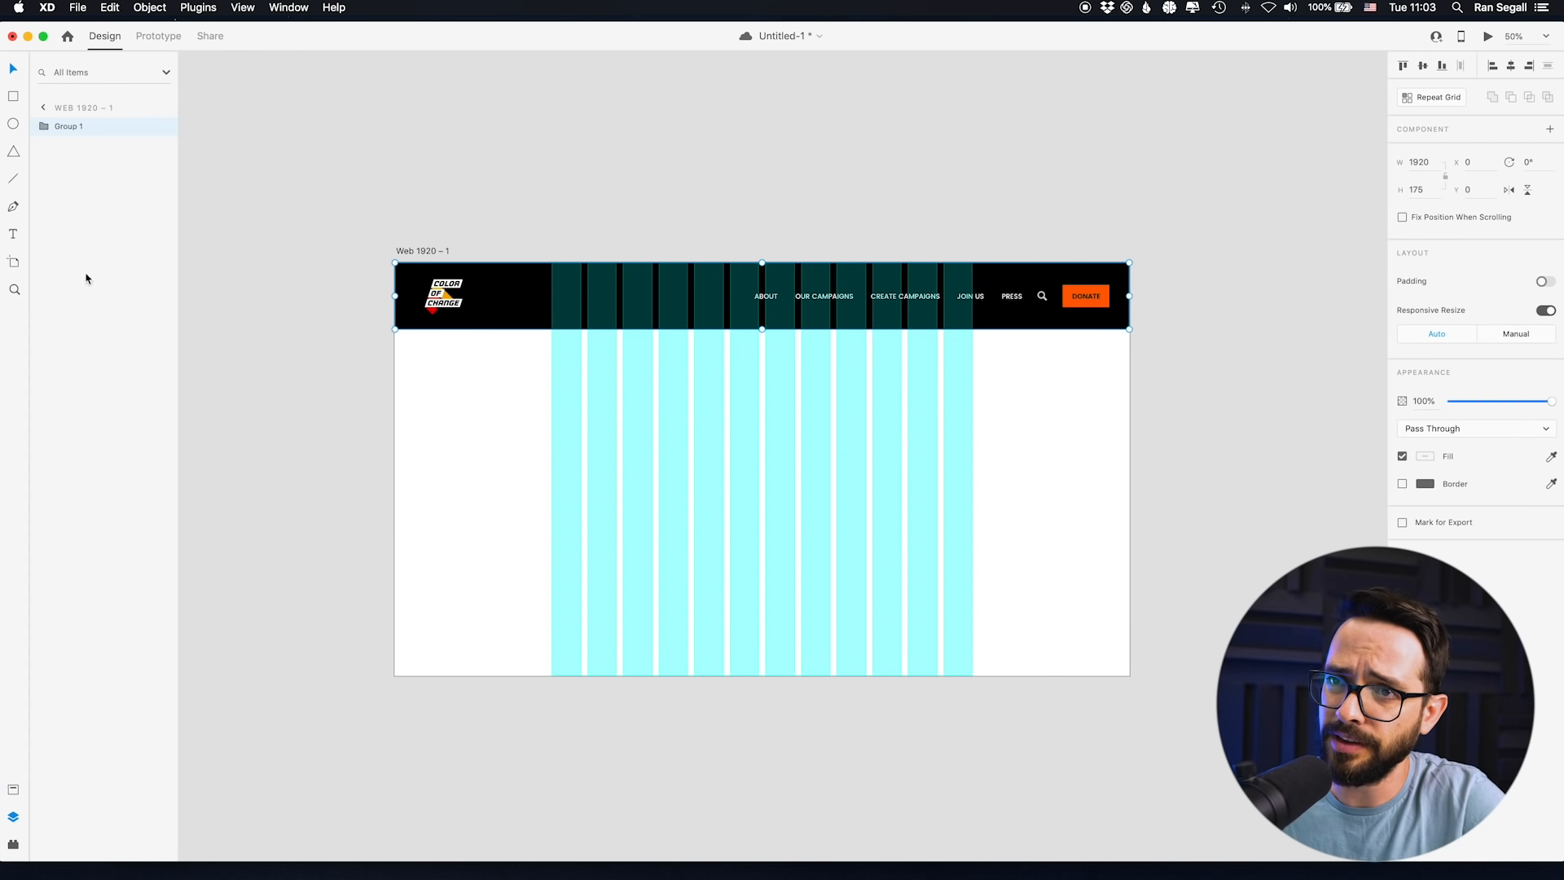
pyautogui.doubleClick(72, 127)
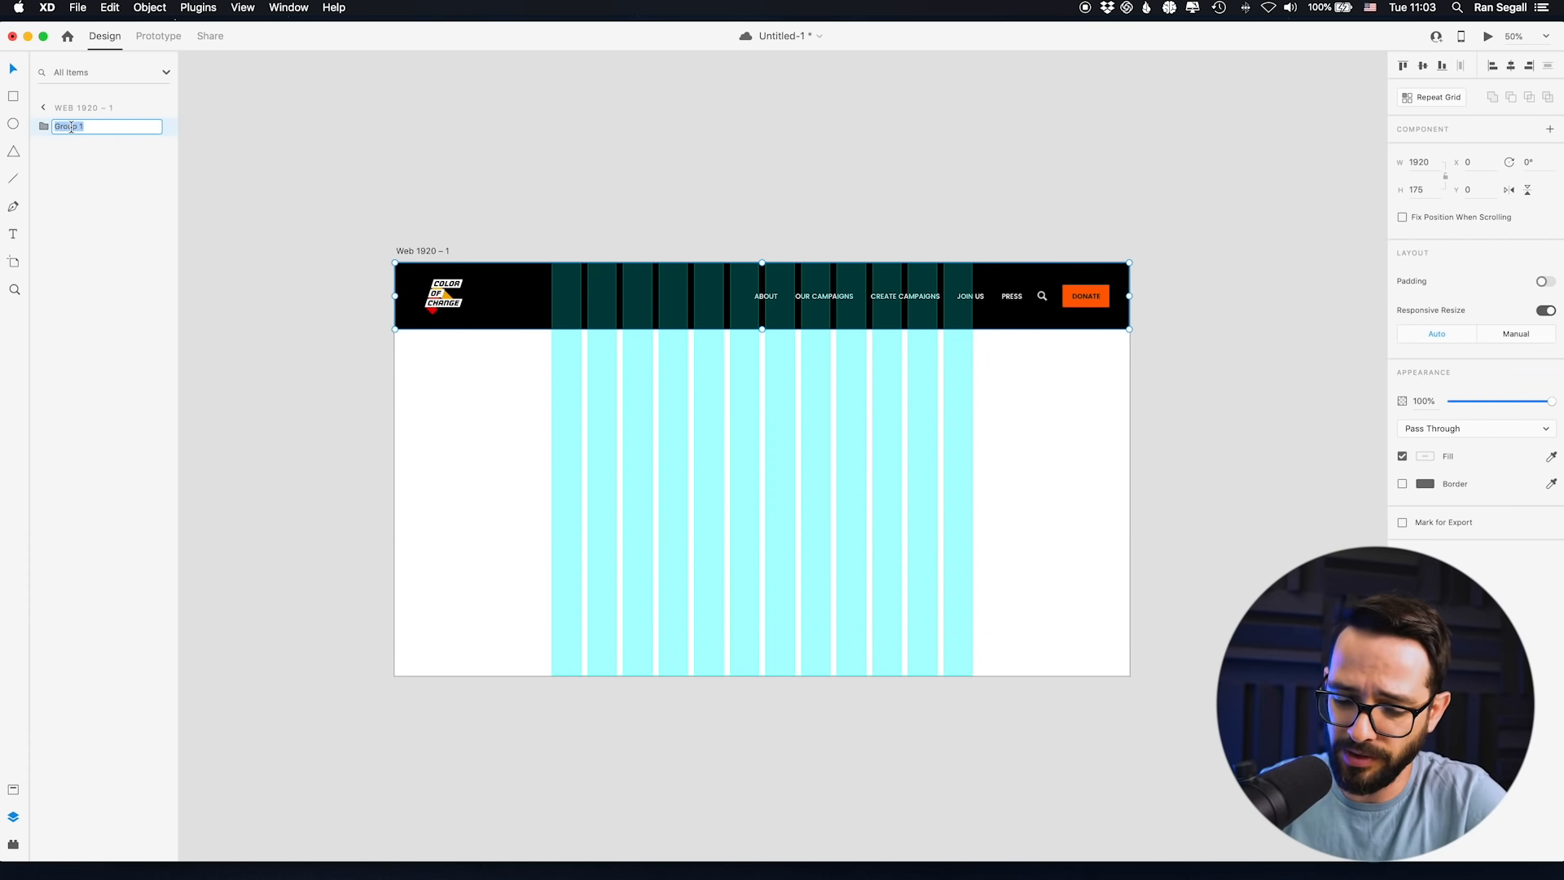
pyautogui.write('Navigation')
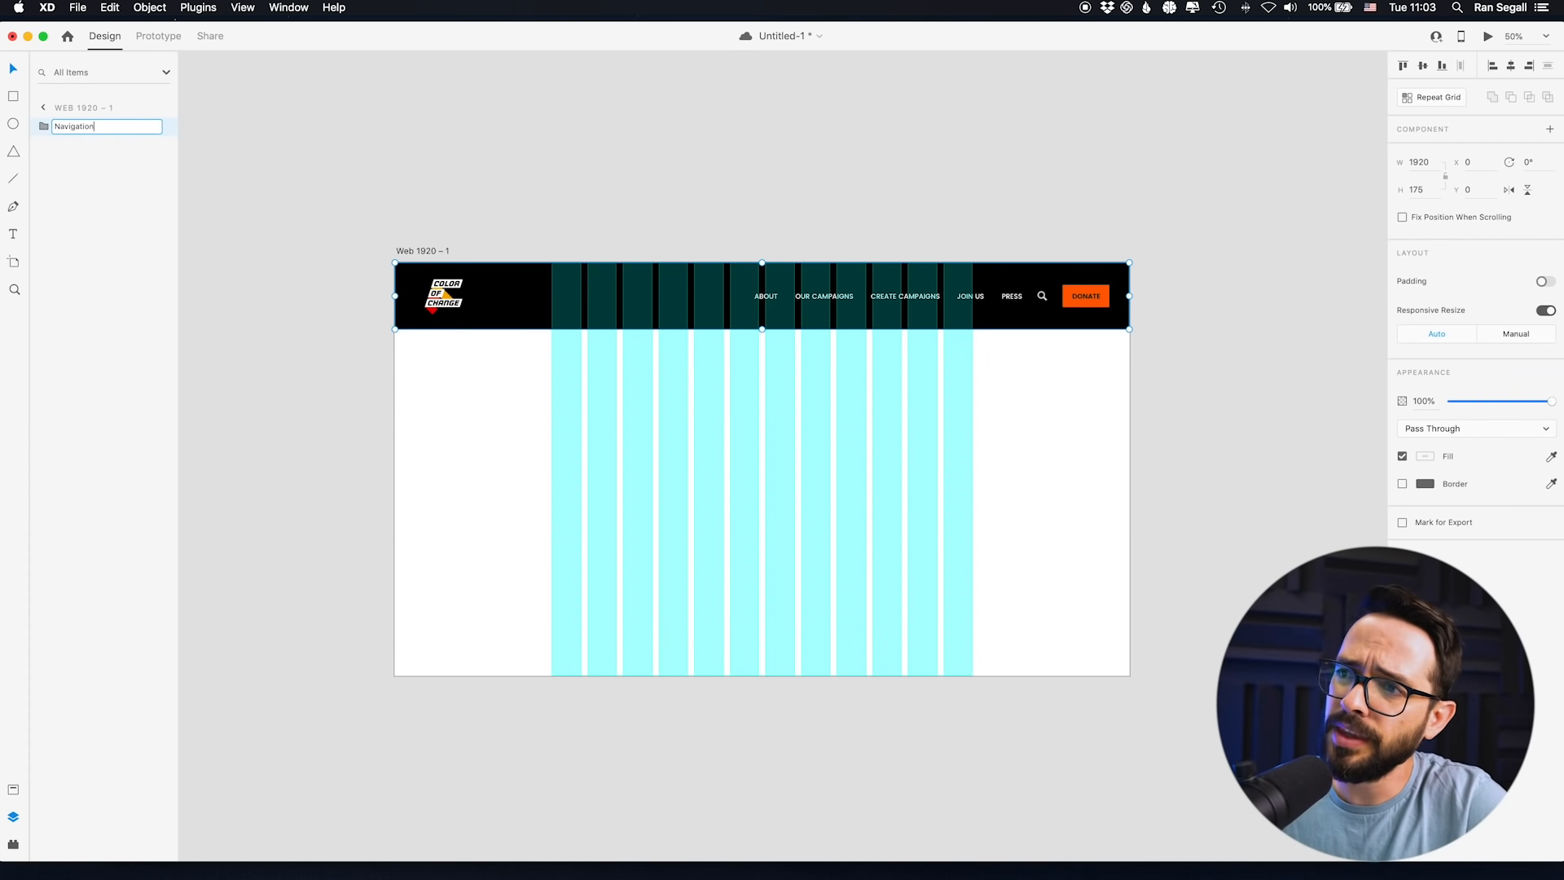
pyautogui.press('Return')
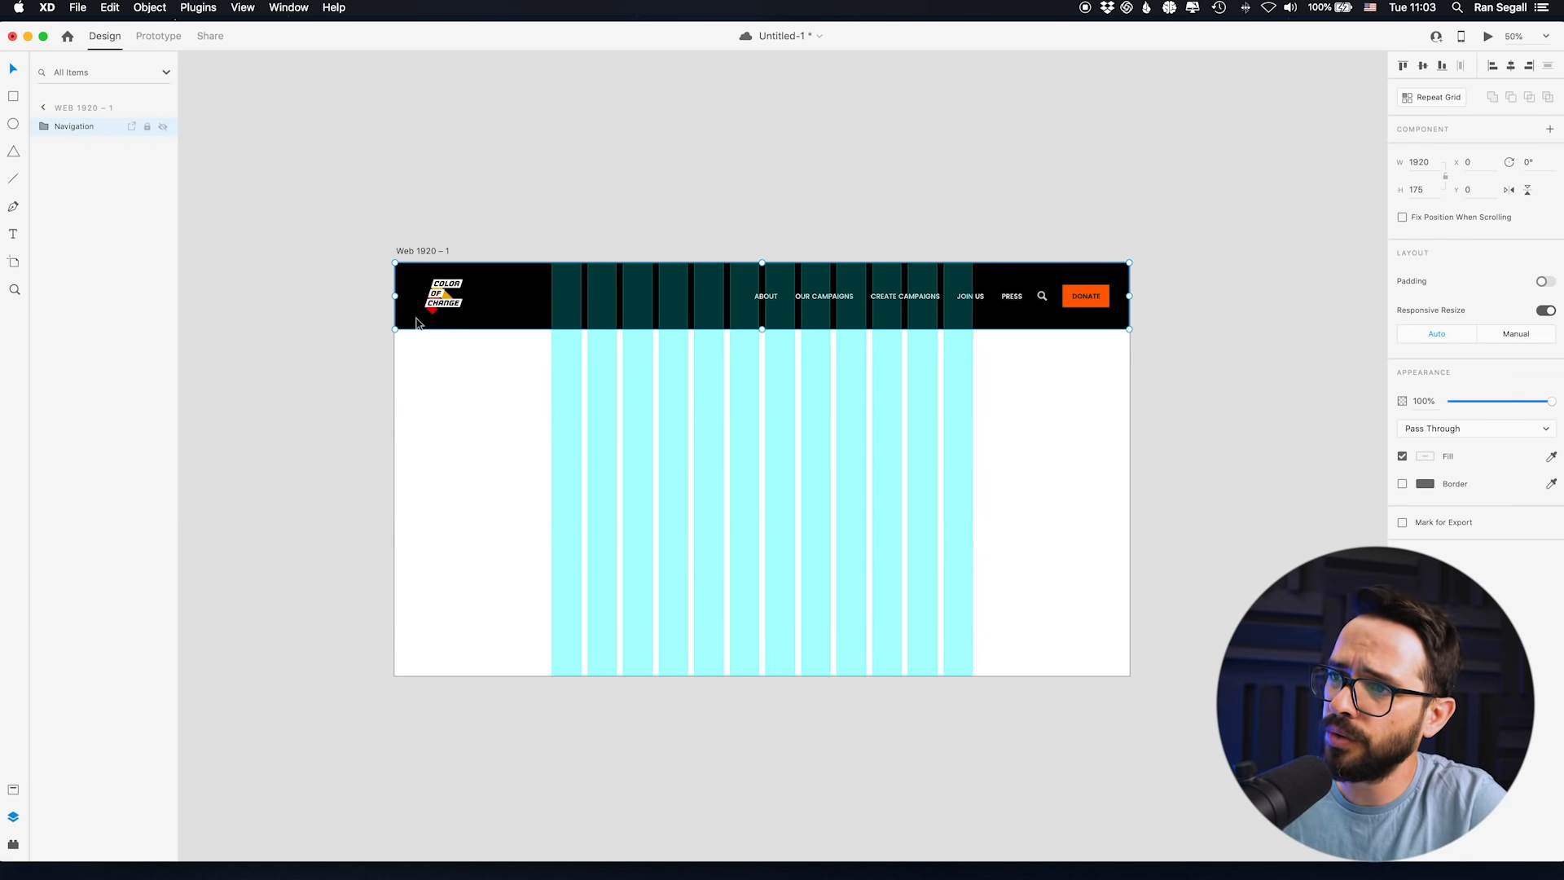
# - Convert the Navigation group into a component
pyautogui.rightClick(512, 292)
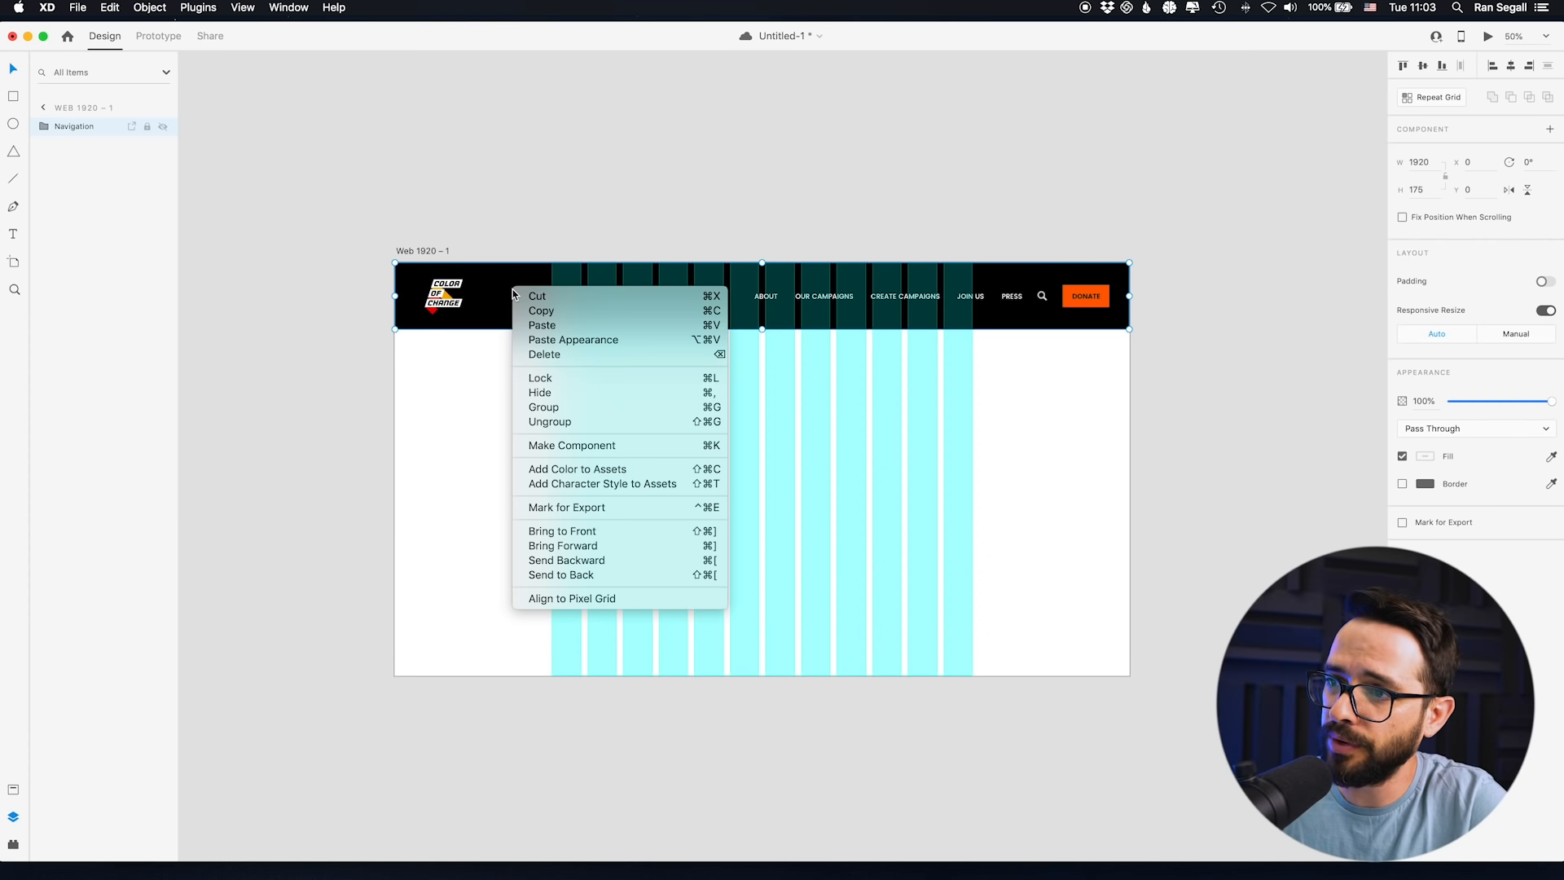
pyautogui.click(560, 446)
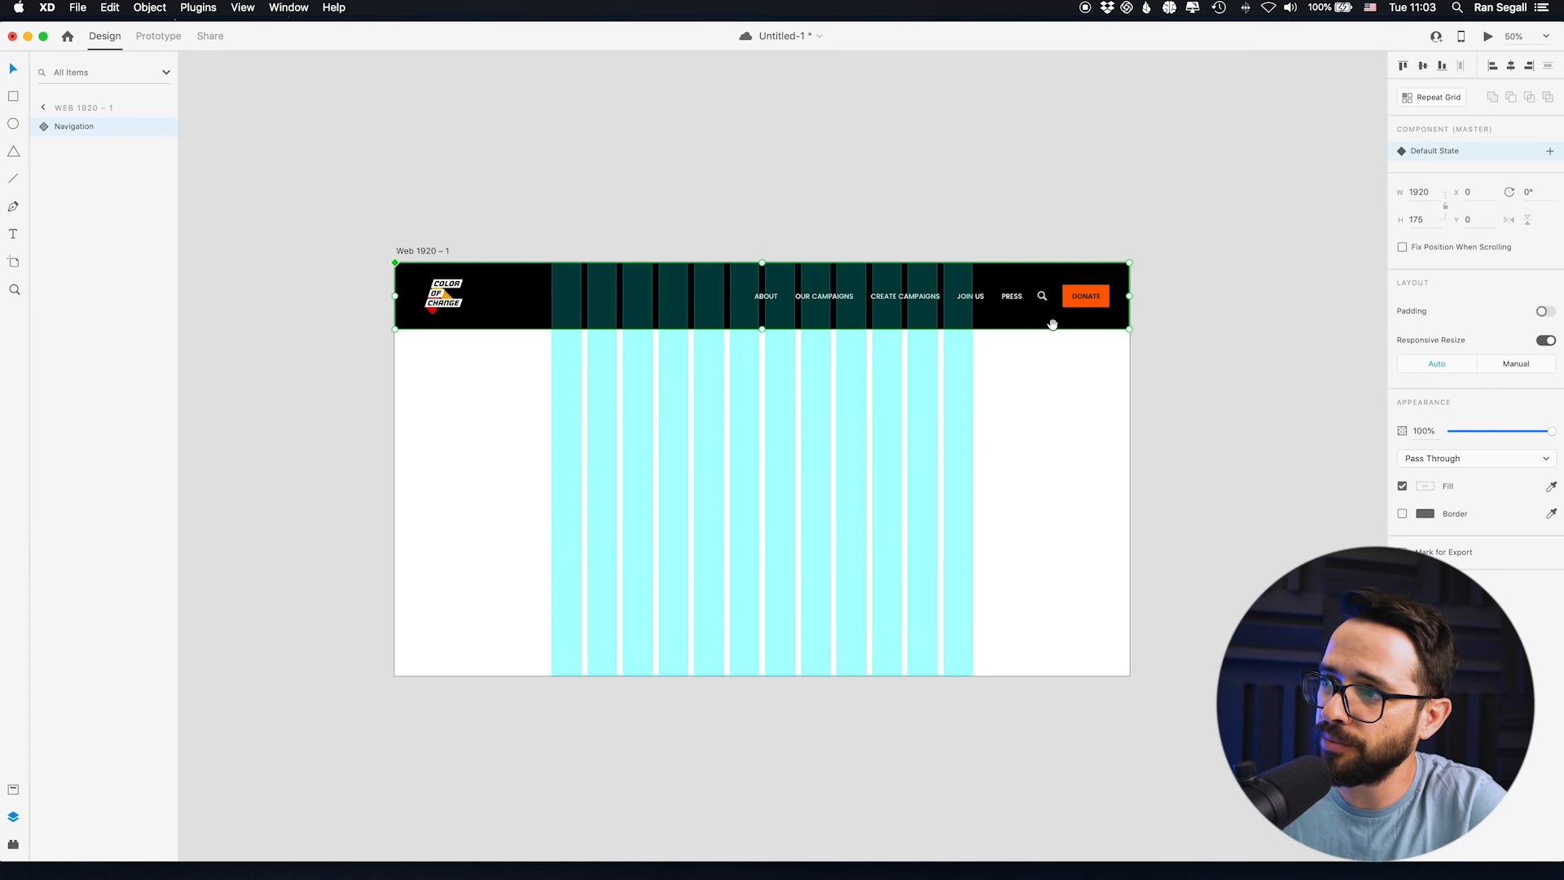
pyautogui.moveTo(1053, 324); pyautogui.dragTo(1002, 345)
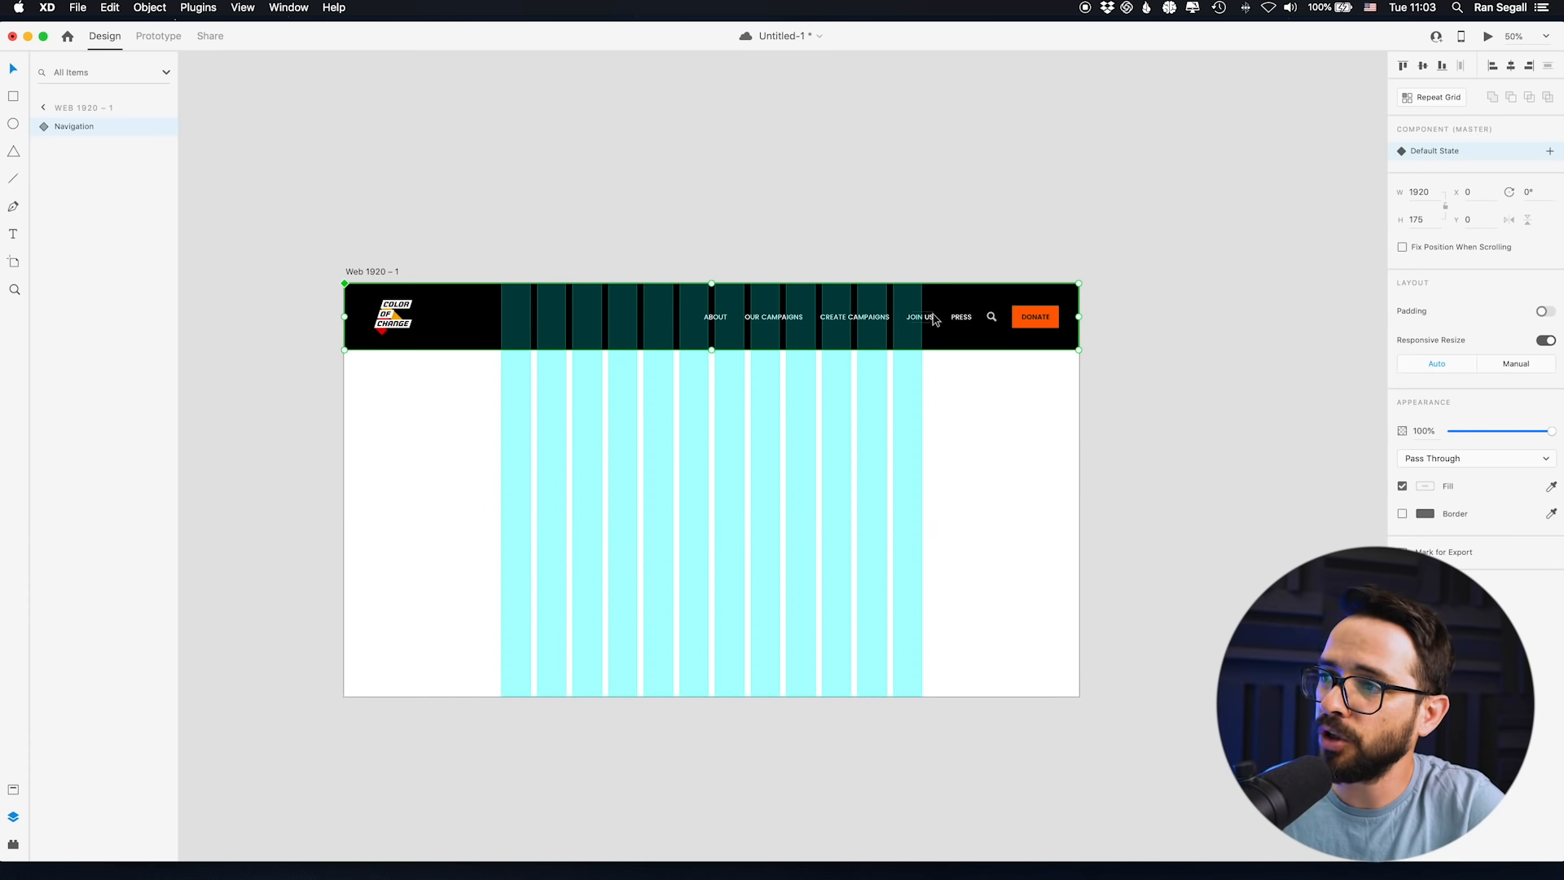
pyautogui.moveTo(1232, 275); pyautogui.dragTo(1057, 292)
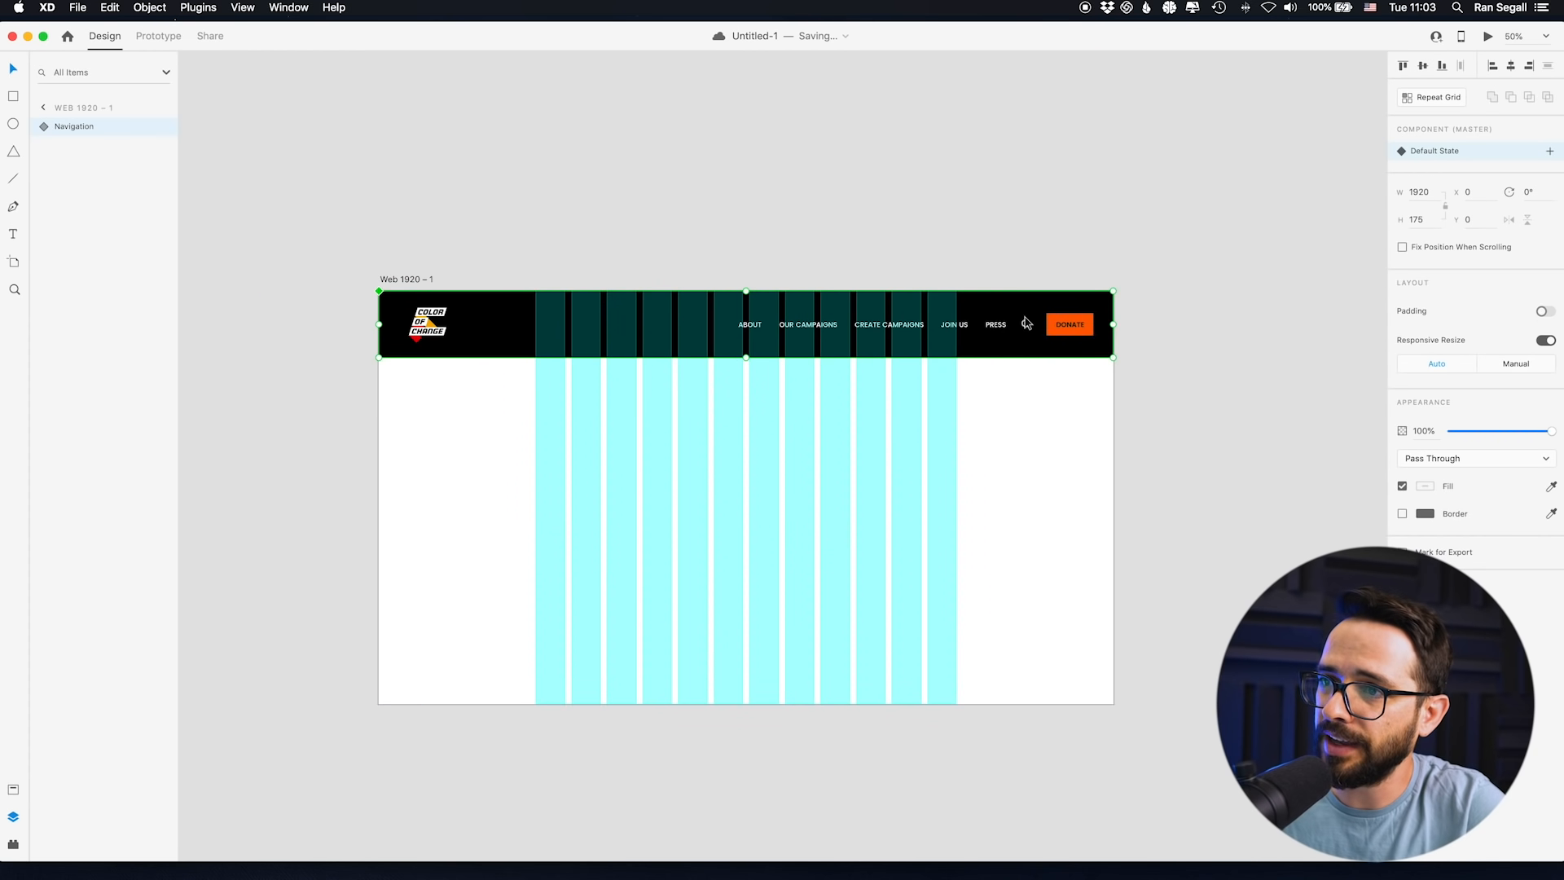
# - Draw a full-width rectangle about 1920 by 802 px directly below the header for the hero area
pyautogui.scroll(-3, 644, 407)
pyautogui.hscroll(-1, 644, 407)
pyautogui.click(416, 397)
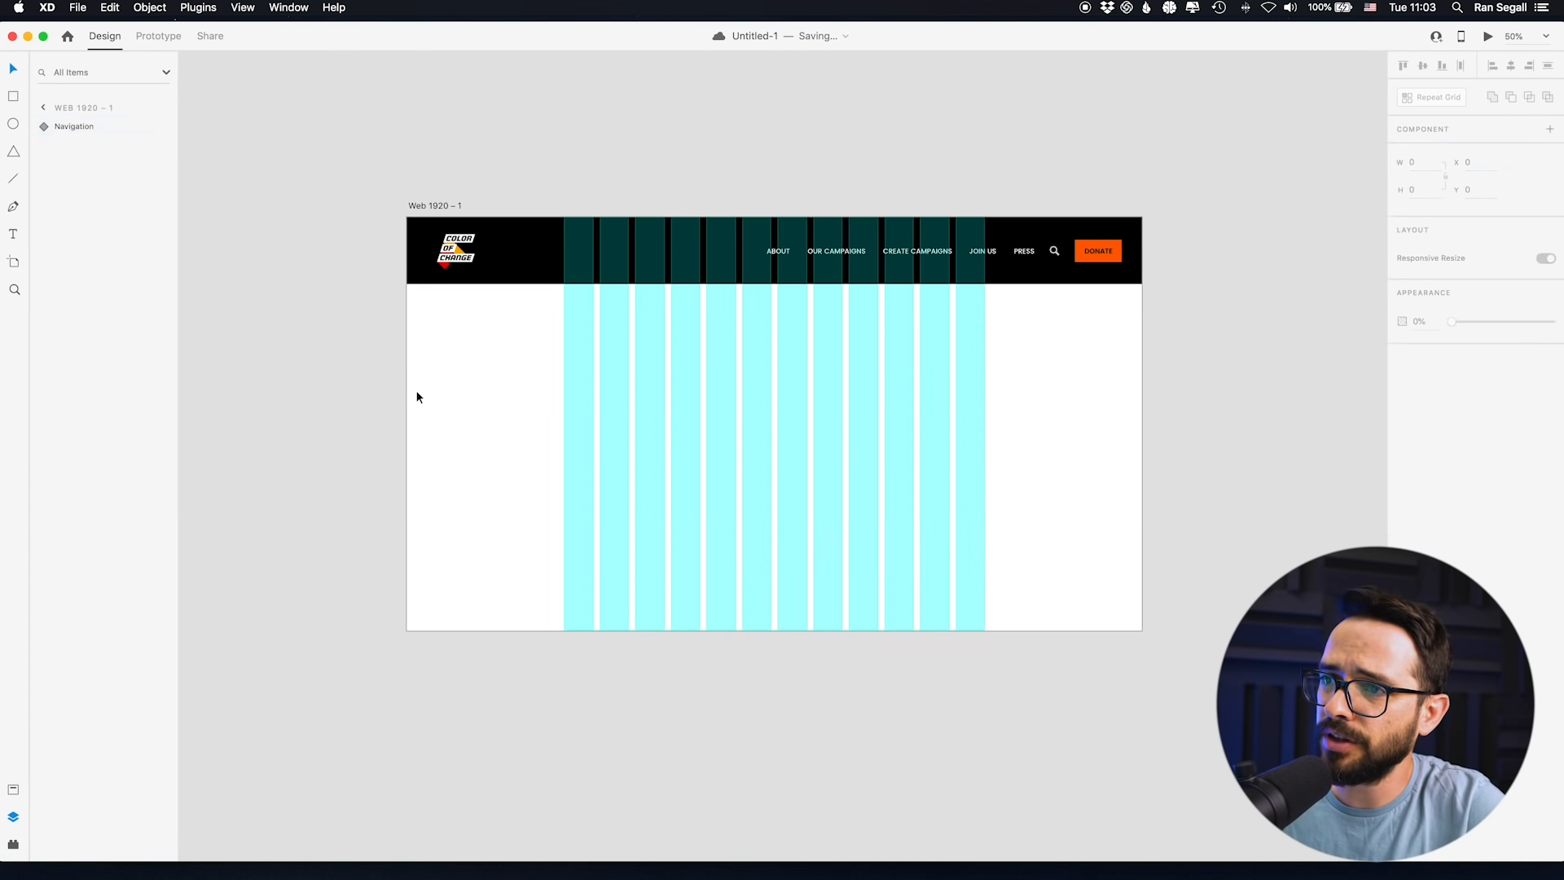
pyautogui.press('r')
pyautogui.moveTo(407, 286)
pyautogui.mouseDown()
pyautogui.moveTo(1034, 503)
pyautogui.moveTo(1117, 538)
pyautogui.moveTo(1140, 589)
pyautogui.mouseUp()
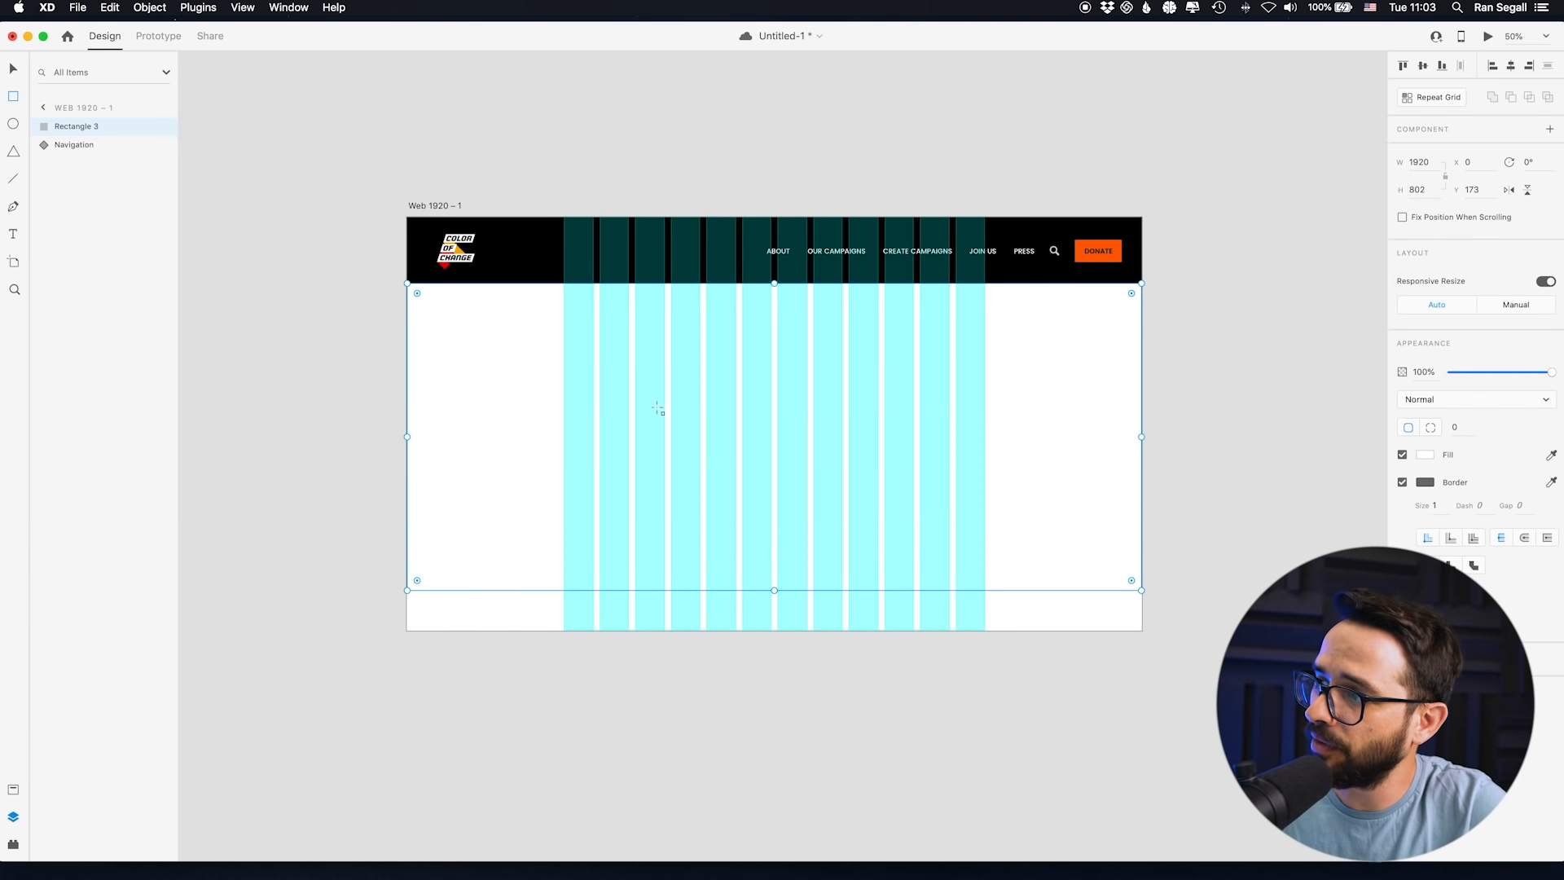
# - Give the hero rectangle a light grey fill and remove its border
pyautogui.click(1428, 458)
pyautogui.moveTo(1343, 445); pyautogui.dragTo(1204, 397)
pyautogui.press('Escape')
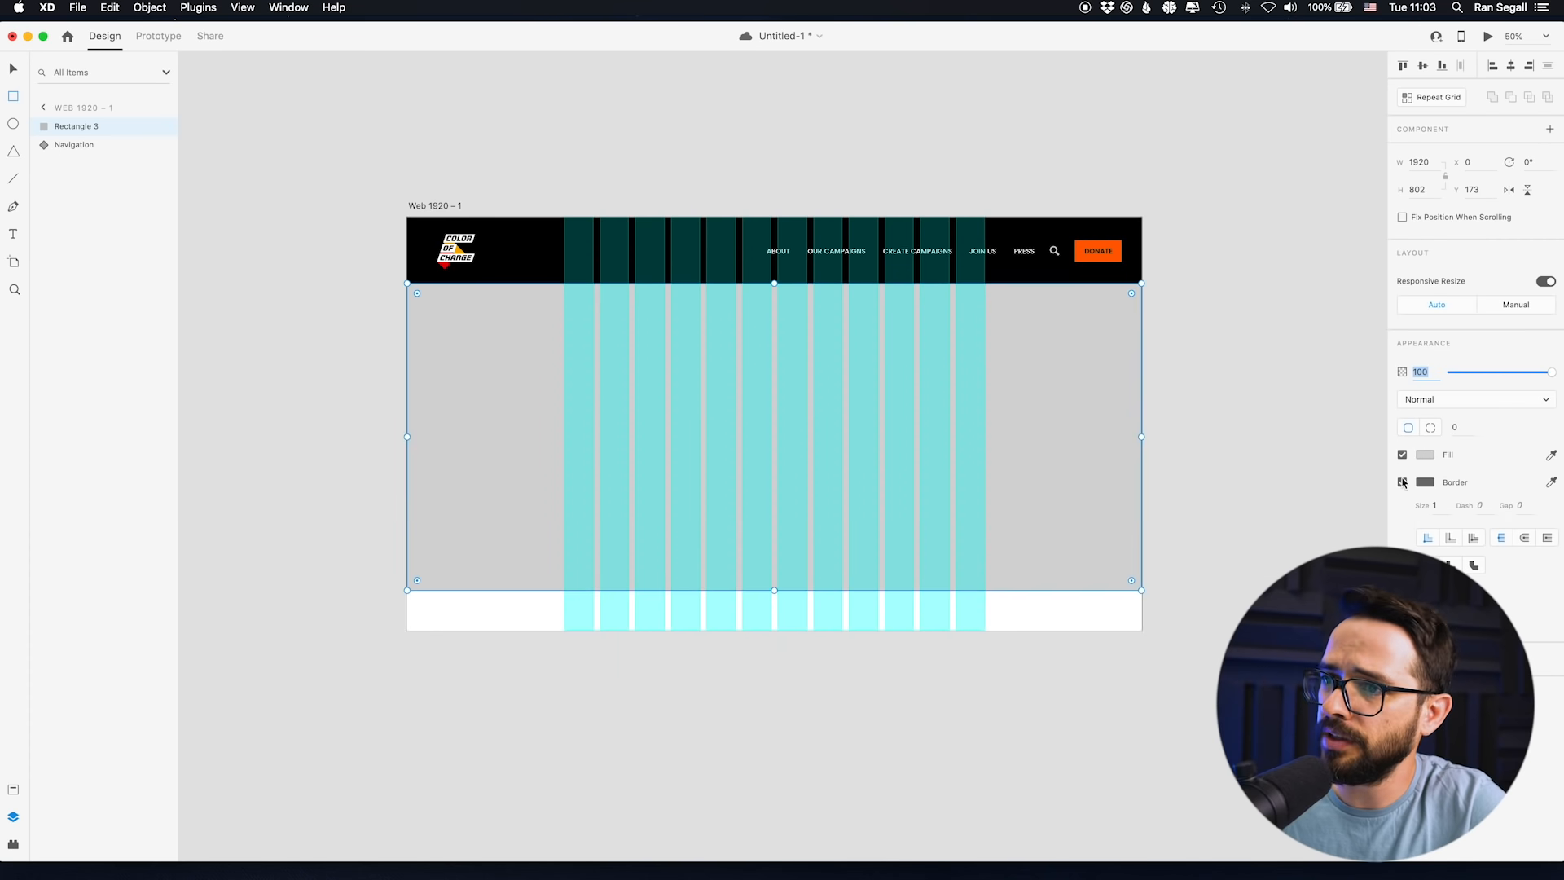
pyautogui.write('v')
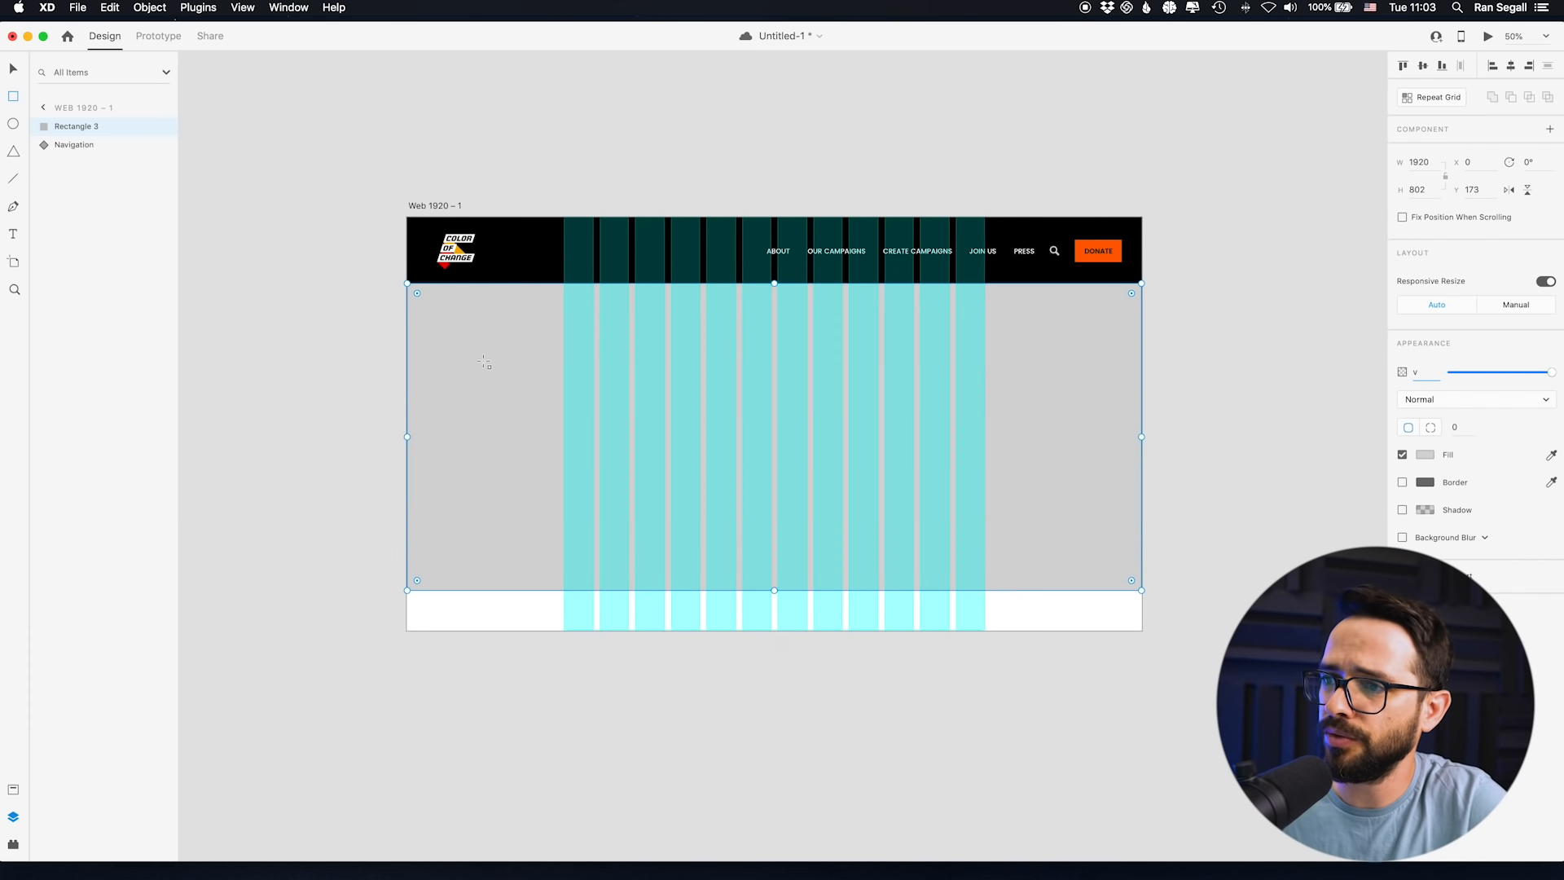
# - Fill the hero rectangle with img-01.jpg from the Website folder in Finder
pyautogui.press('super+Tab')
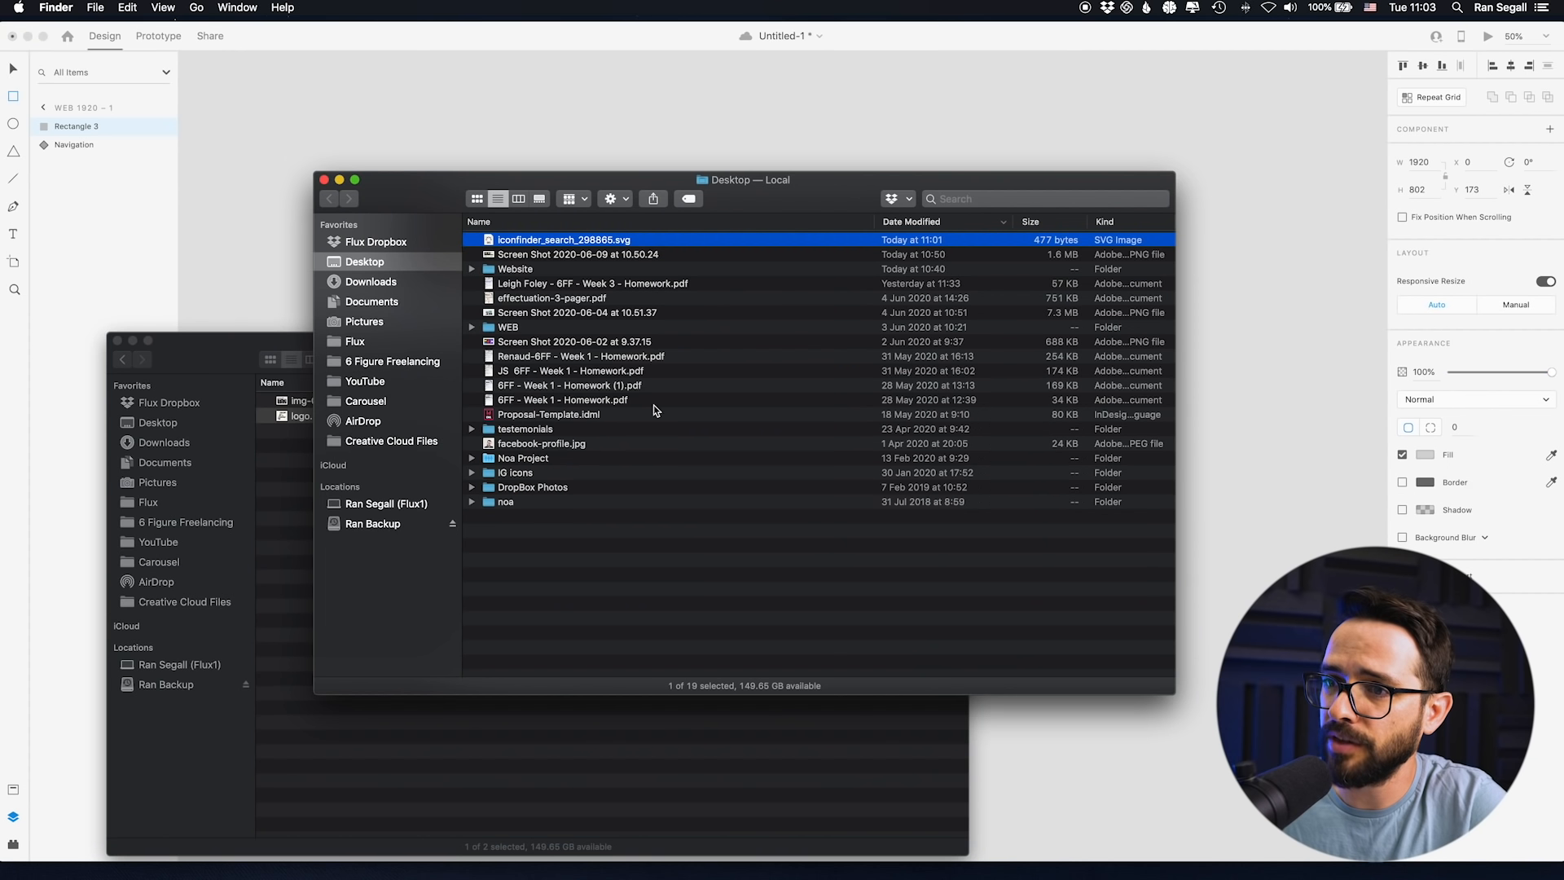
pyautogui.click(305, 413)
pyautogui.moveTo(306, 408); pyautogui.dragTo(471, 433)
pyautogui.press('super+Tab')
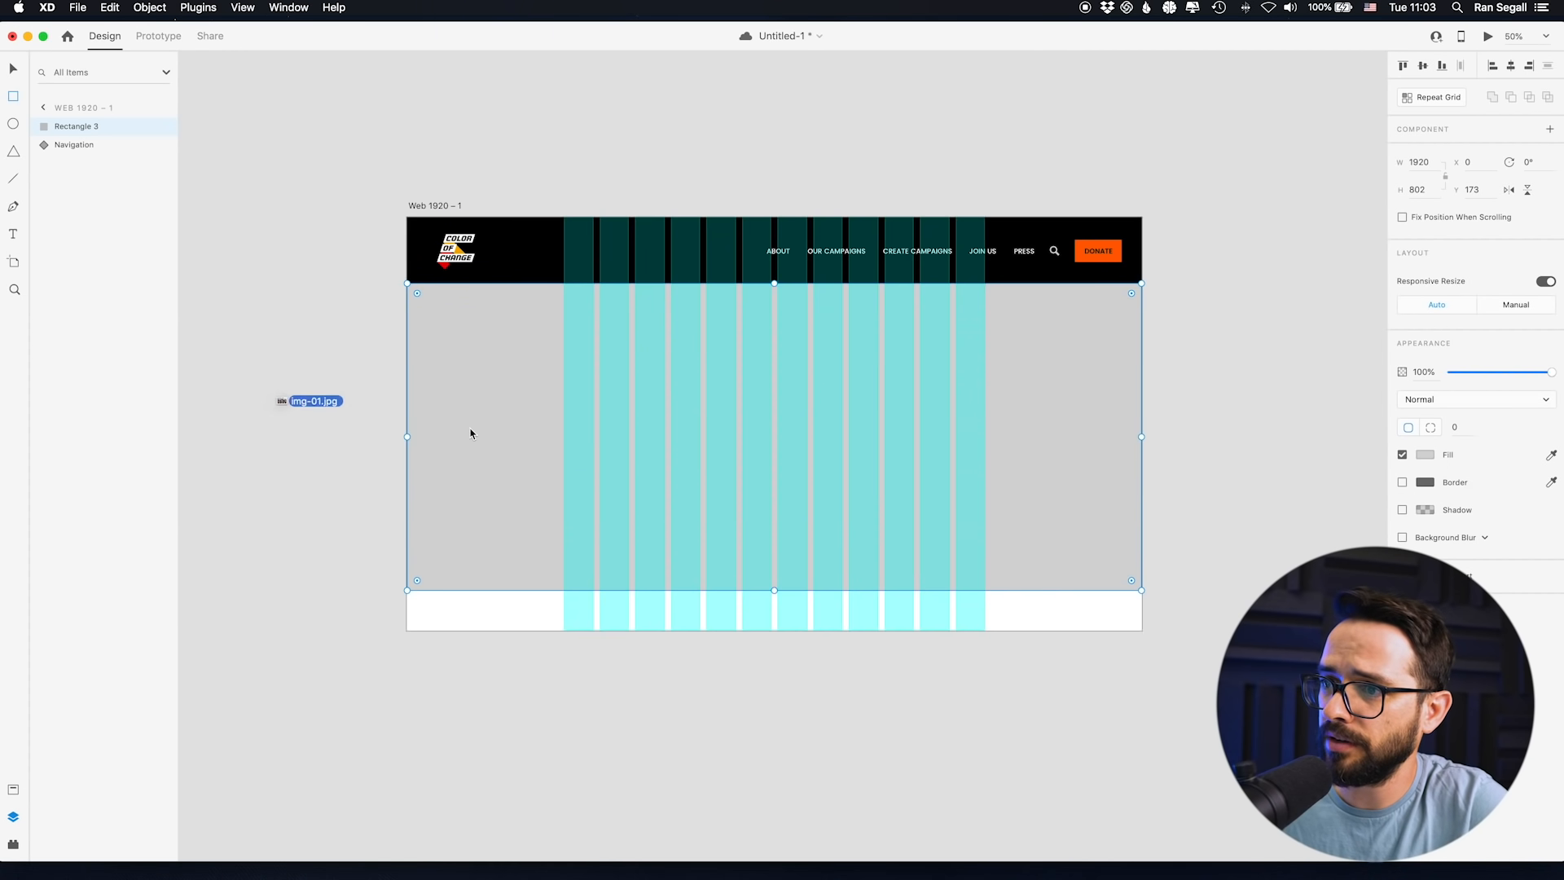
pyautogui.press('super+Tab')
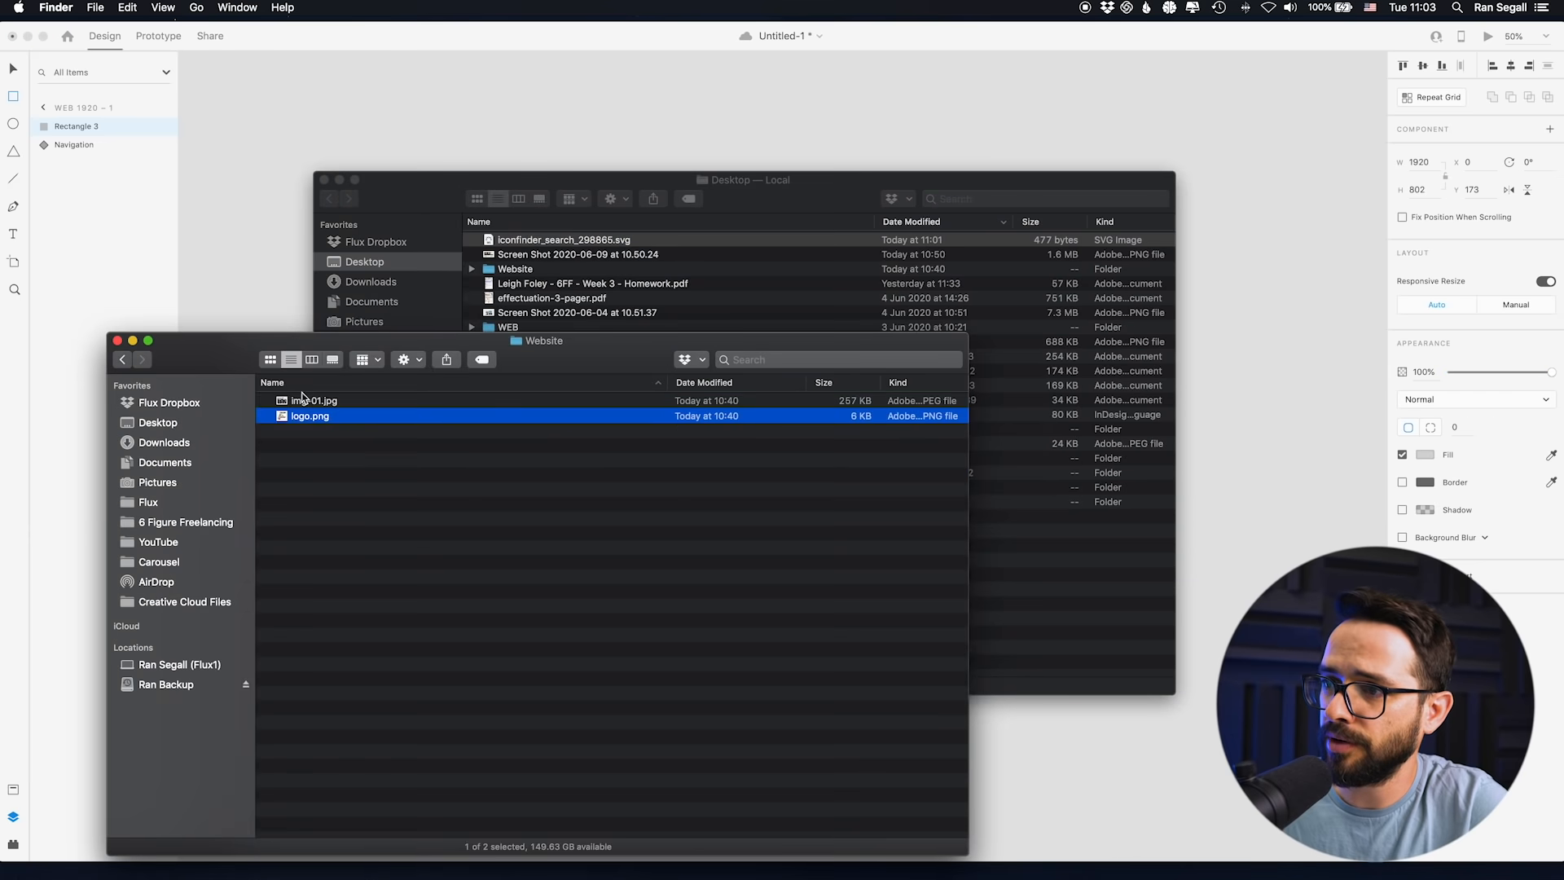
pyautogui.press('super+Tab')
pyautogui.moveTo(298, 409); pyautogui.dragTo(453, 361)
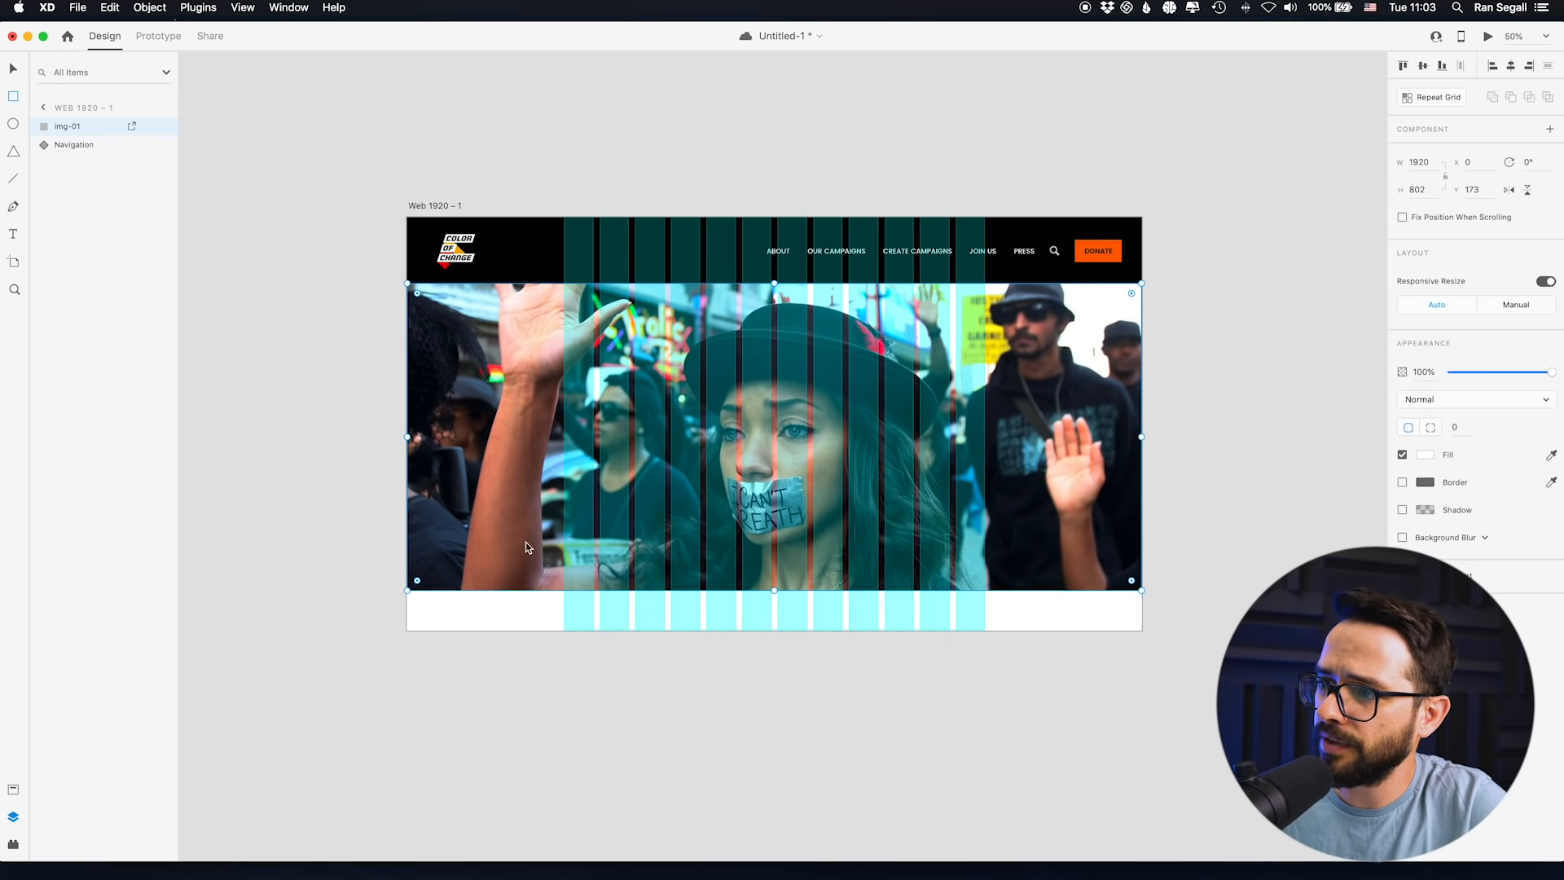
# - Extend the hero image down to the artboard's lower edge, making it 907 px high
pyautogui.moveTo(774, 590); pyautogui.dragTo(772, 629)
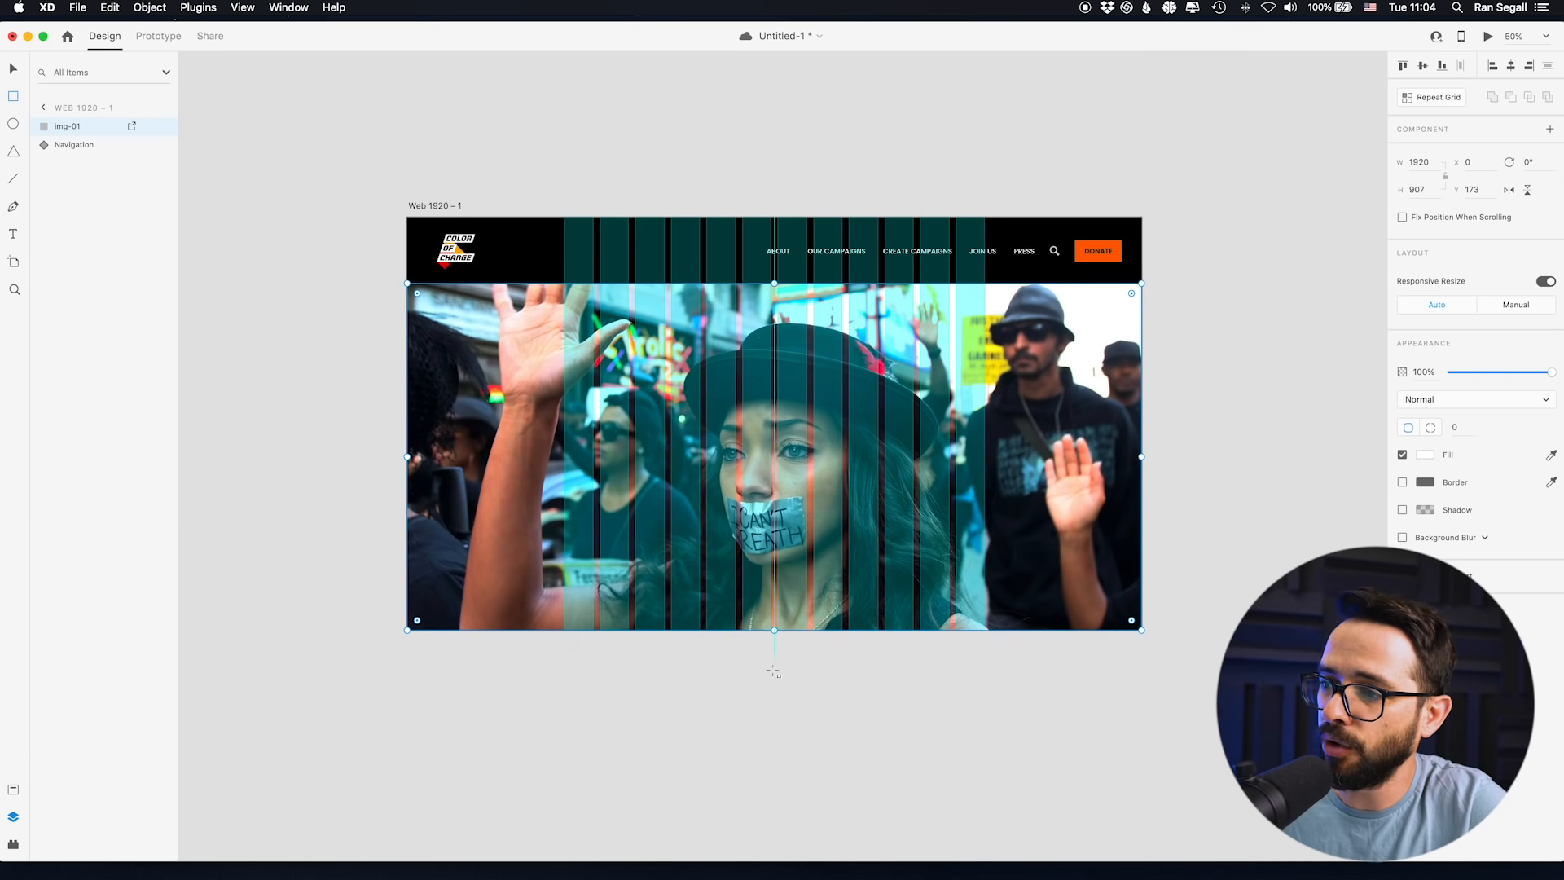
pyautogui.moveTo(775, 630)
pyautogui.mouseDown()
pyautogui.moveTo(774, 506)
pyautogui.moveTo(772, 629)
pyautogui.mouseUp()
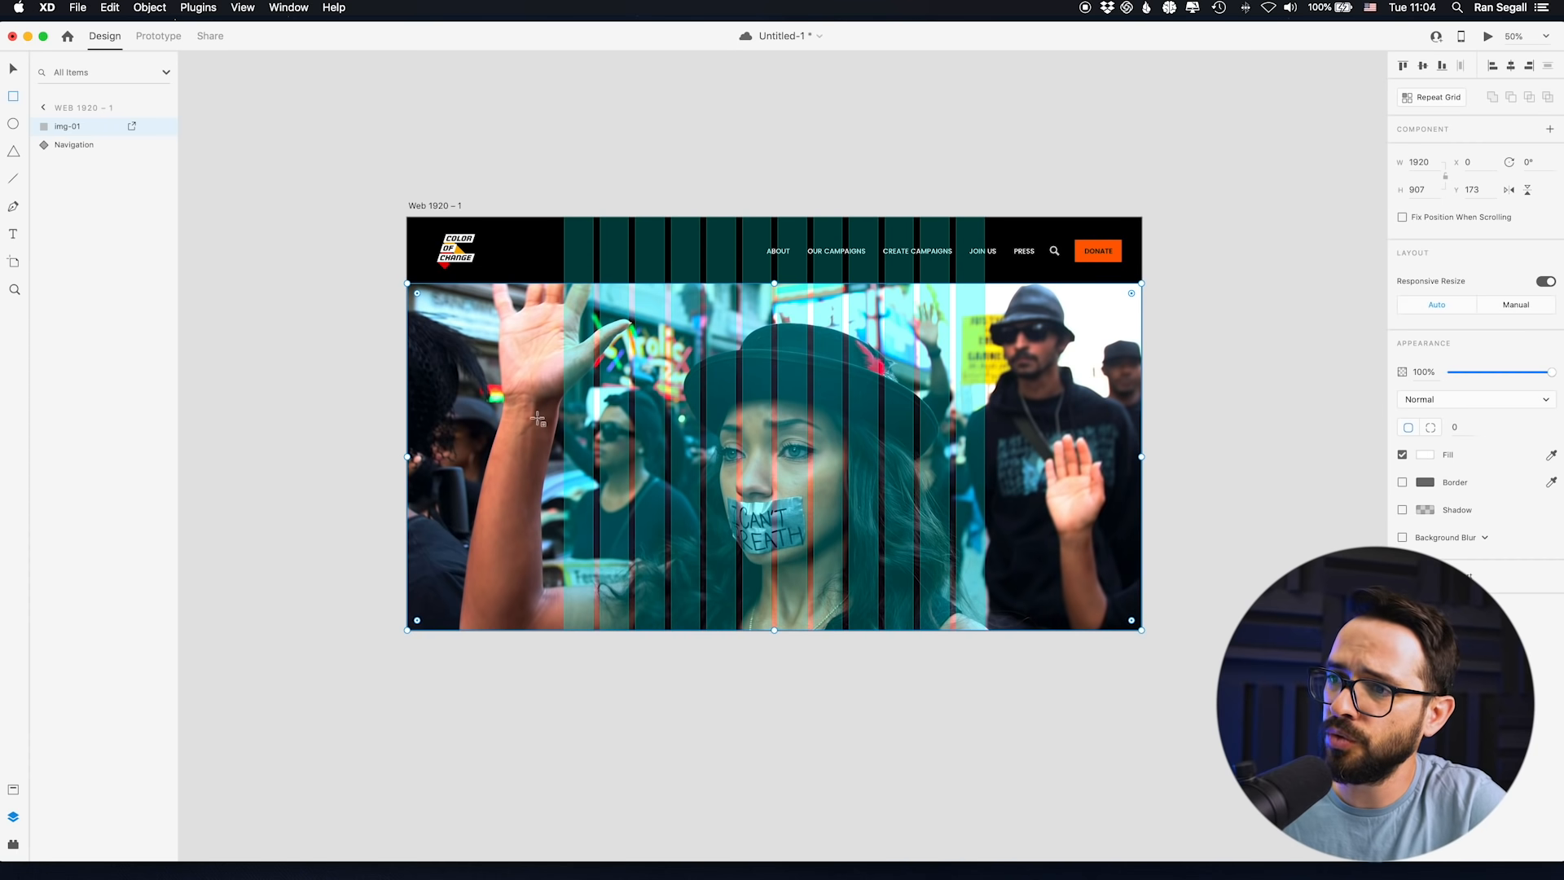
pyautogui.press('Escape')
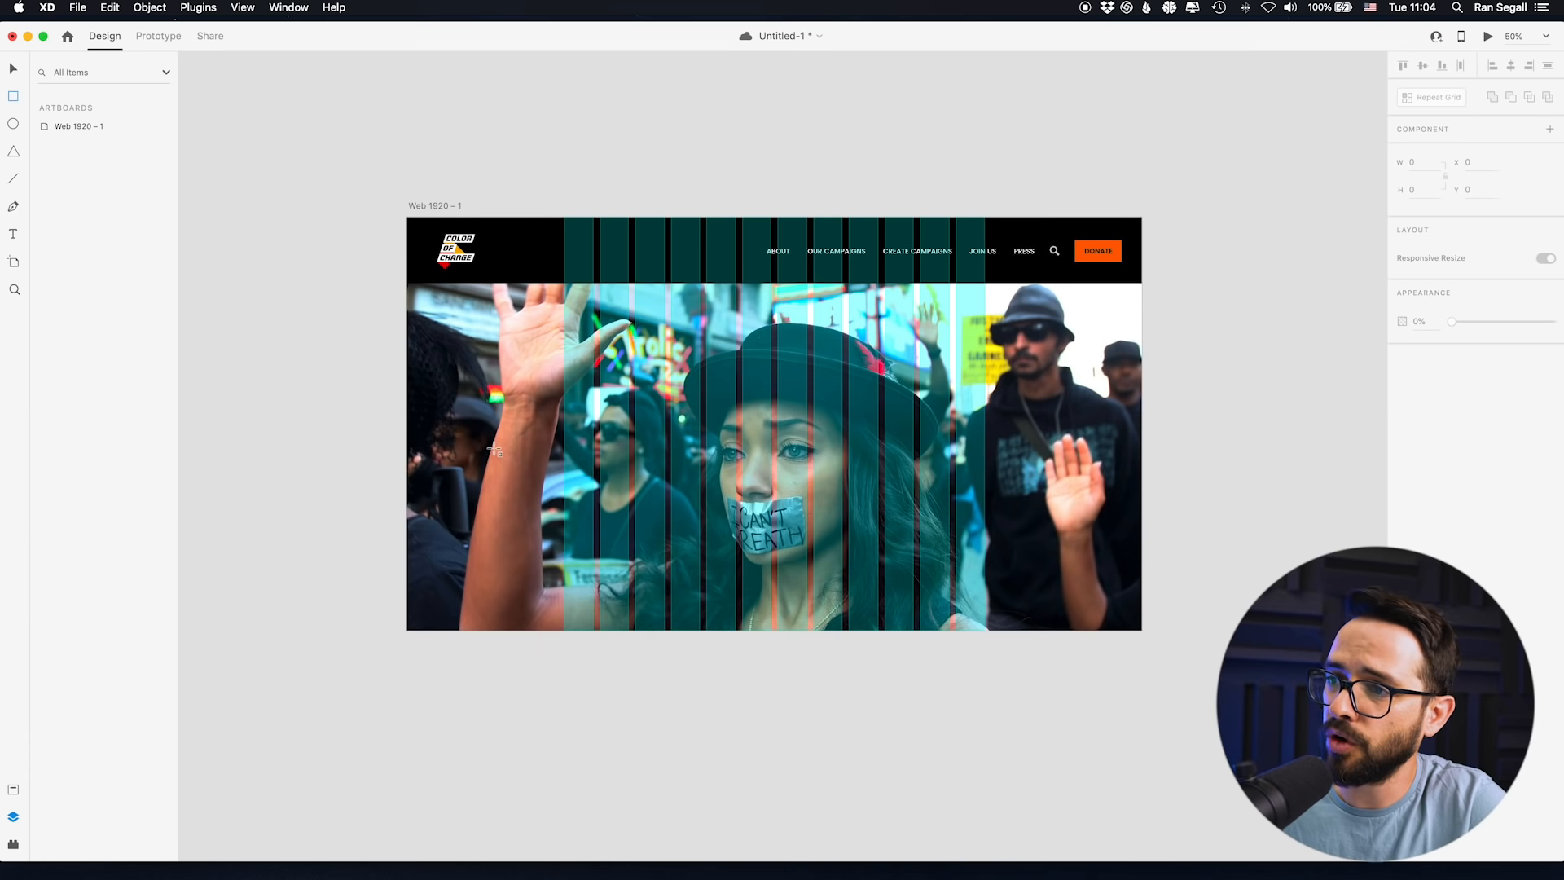
# - Enlarge the photo inside the hero rectangle and reposition it so the woman's face fills the area just right of centre
pyautogui.press('v')
pyautogui.click(529, 443)
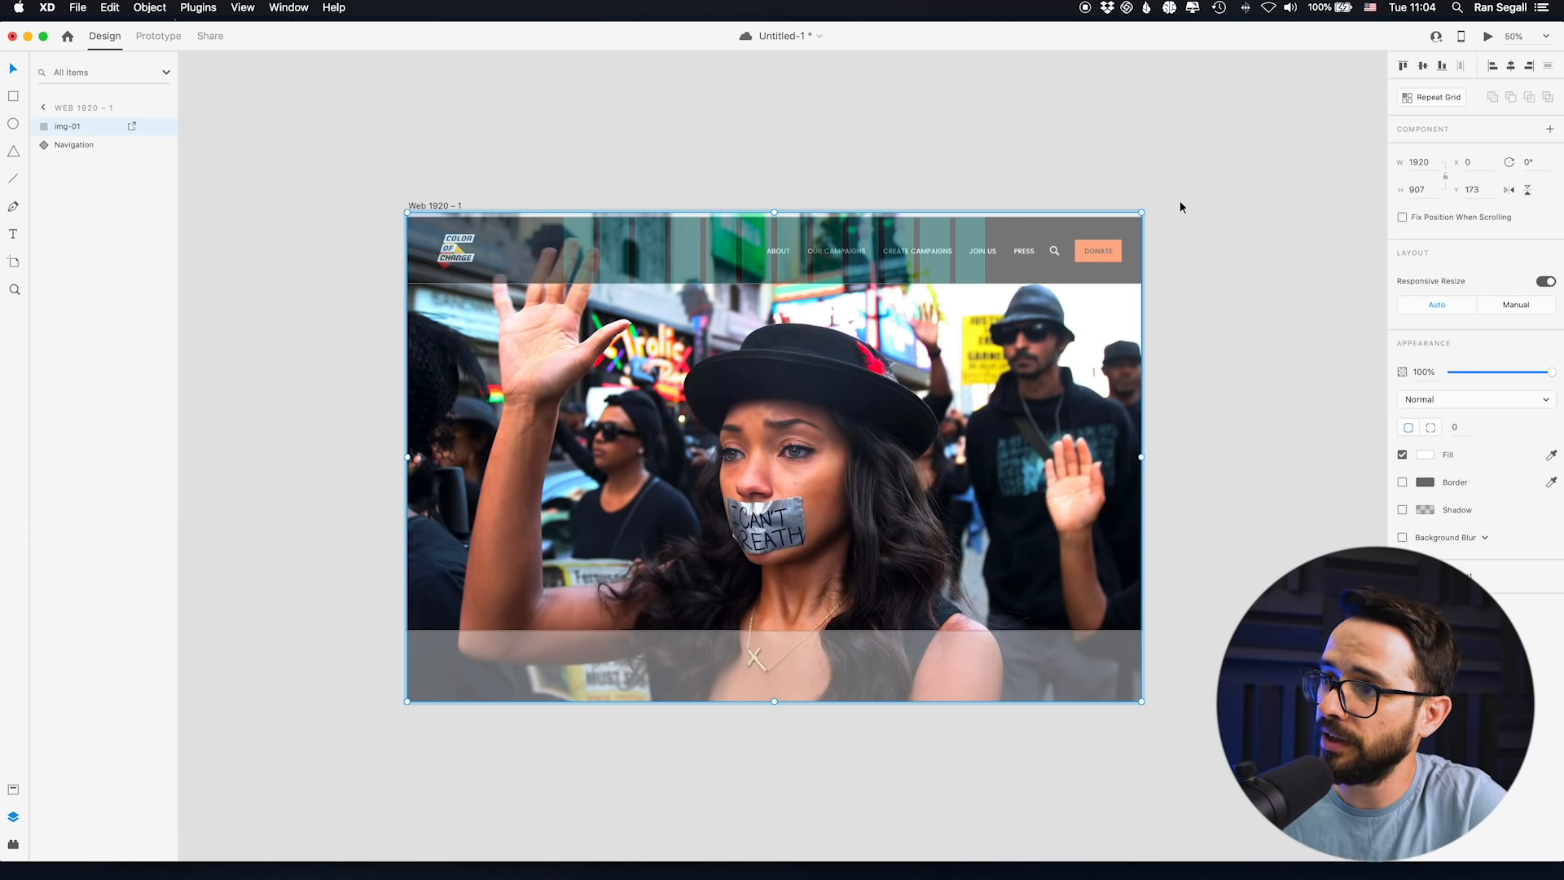
pyautogui.moveTo(1141, 211); pyautogui.dragTo(985, 210)
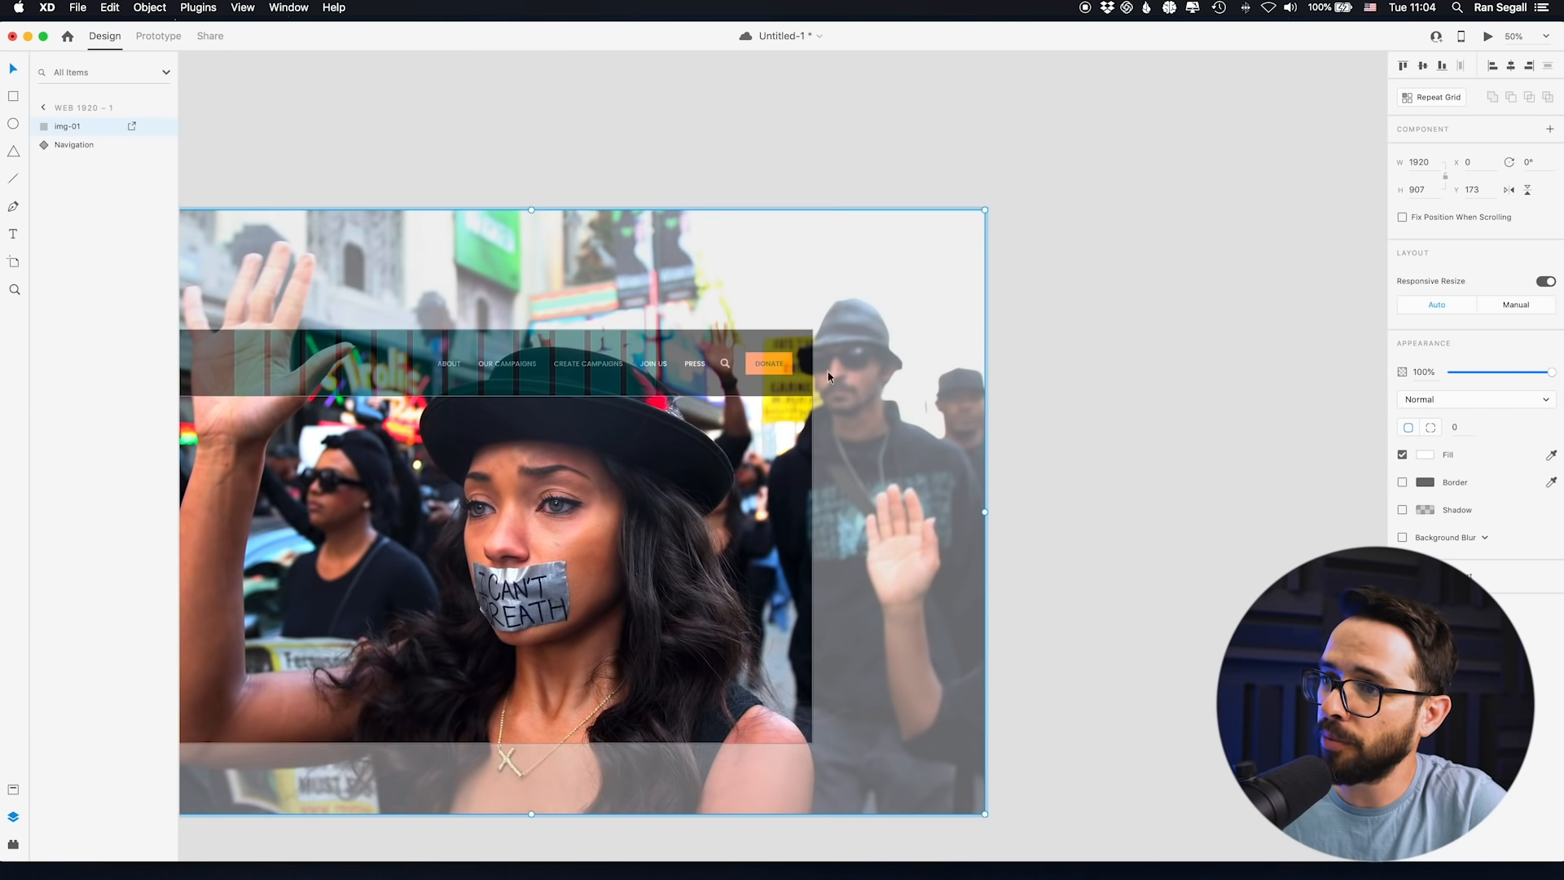
pyautogui.hscroll(-8, 825, 395)
pyautogui.scroll(-4, 825, 395)
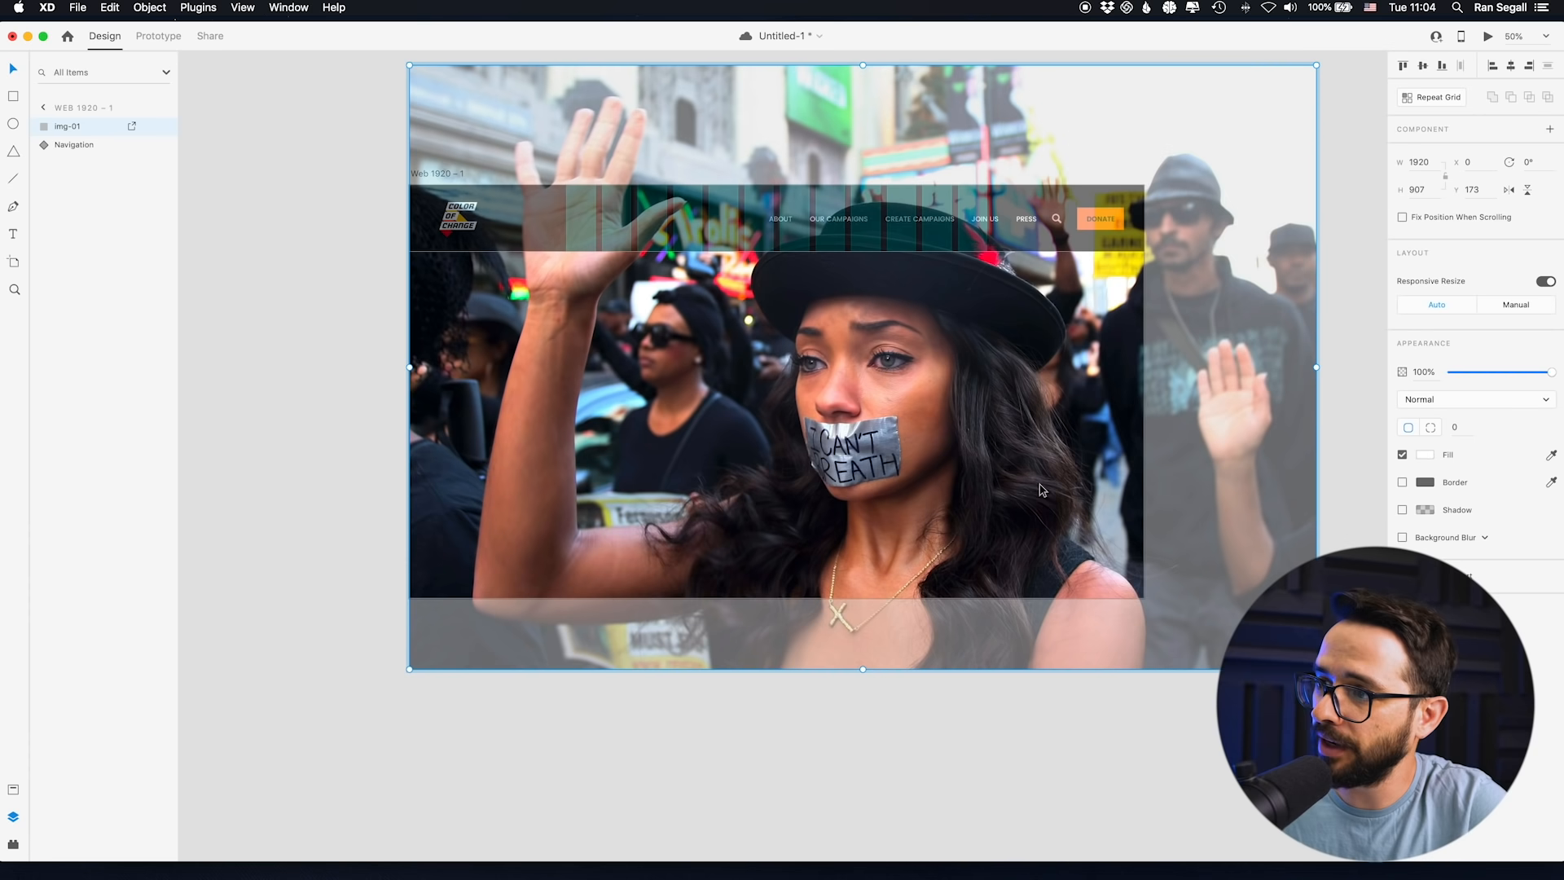
pyautogui.moveTo(1316, 670); pyautogui.dragTo(1174, 681)
pyautogui.moveTo(805, 371); pyautogui.dragTo(797, 349)
pyautogui.click(598, 695)
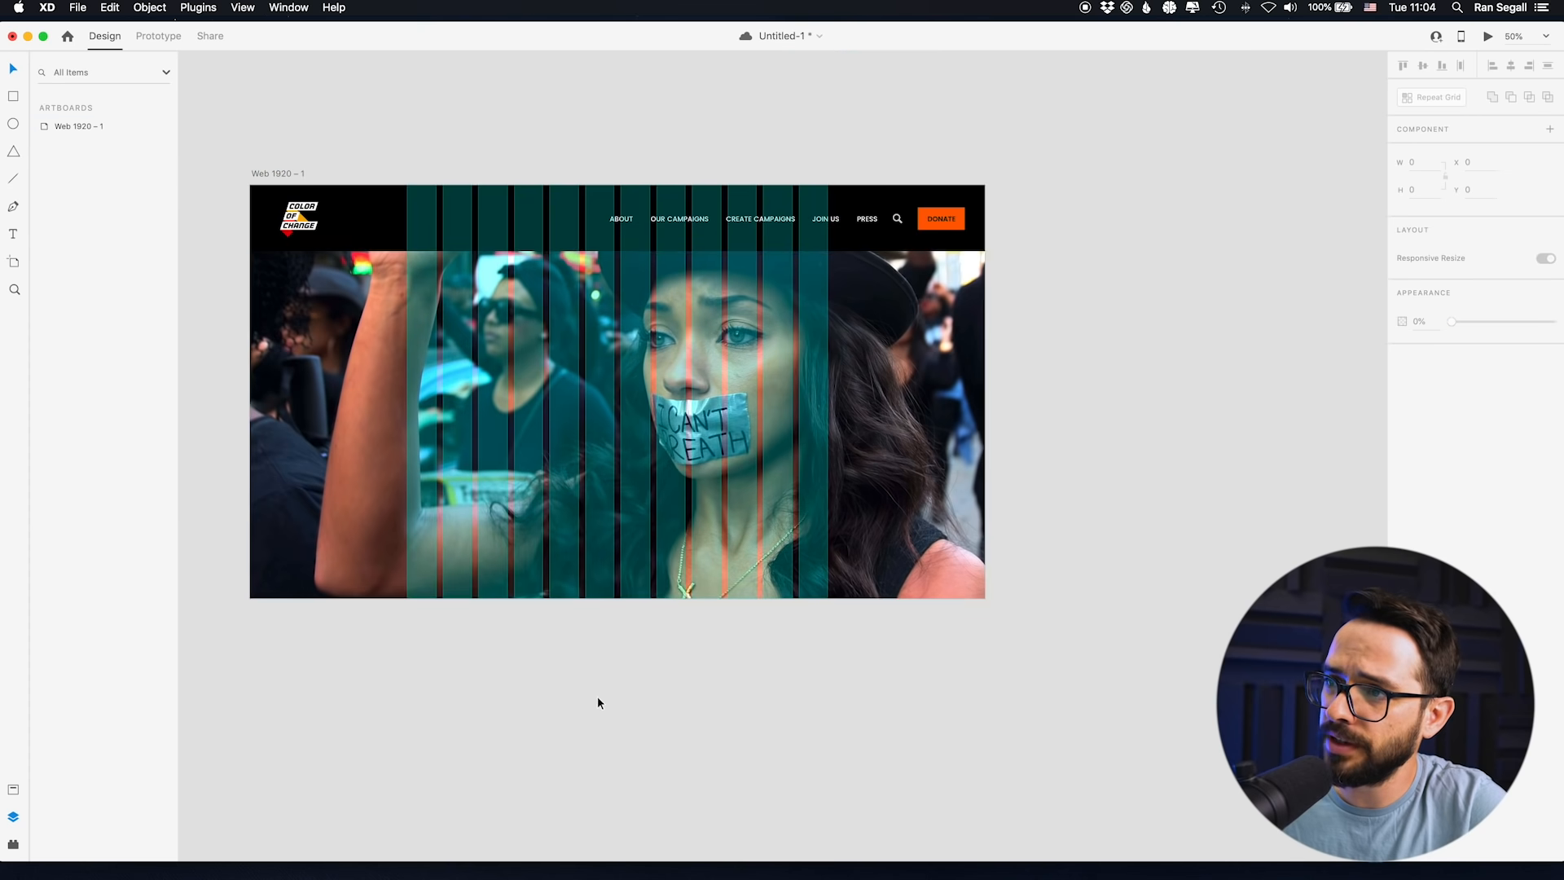
pyautogui.hscroll(-3, 445, 277)
pyautogui.scroll(2, 445, 277)
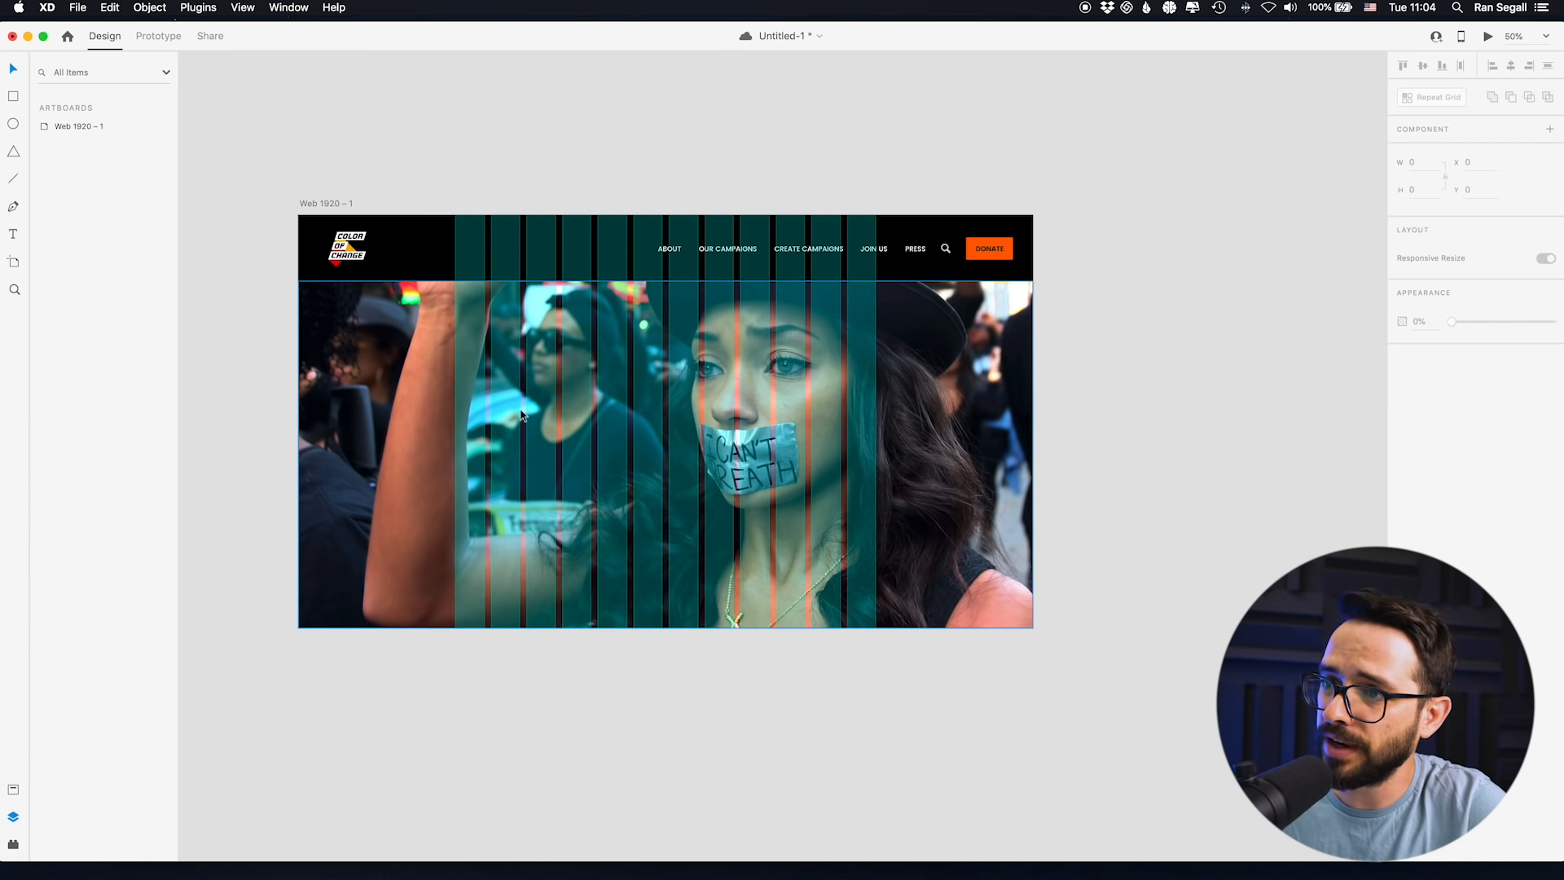
pyautogui.click(397, 389)
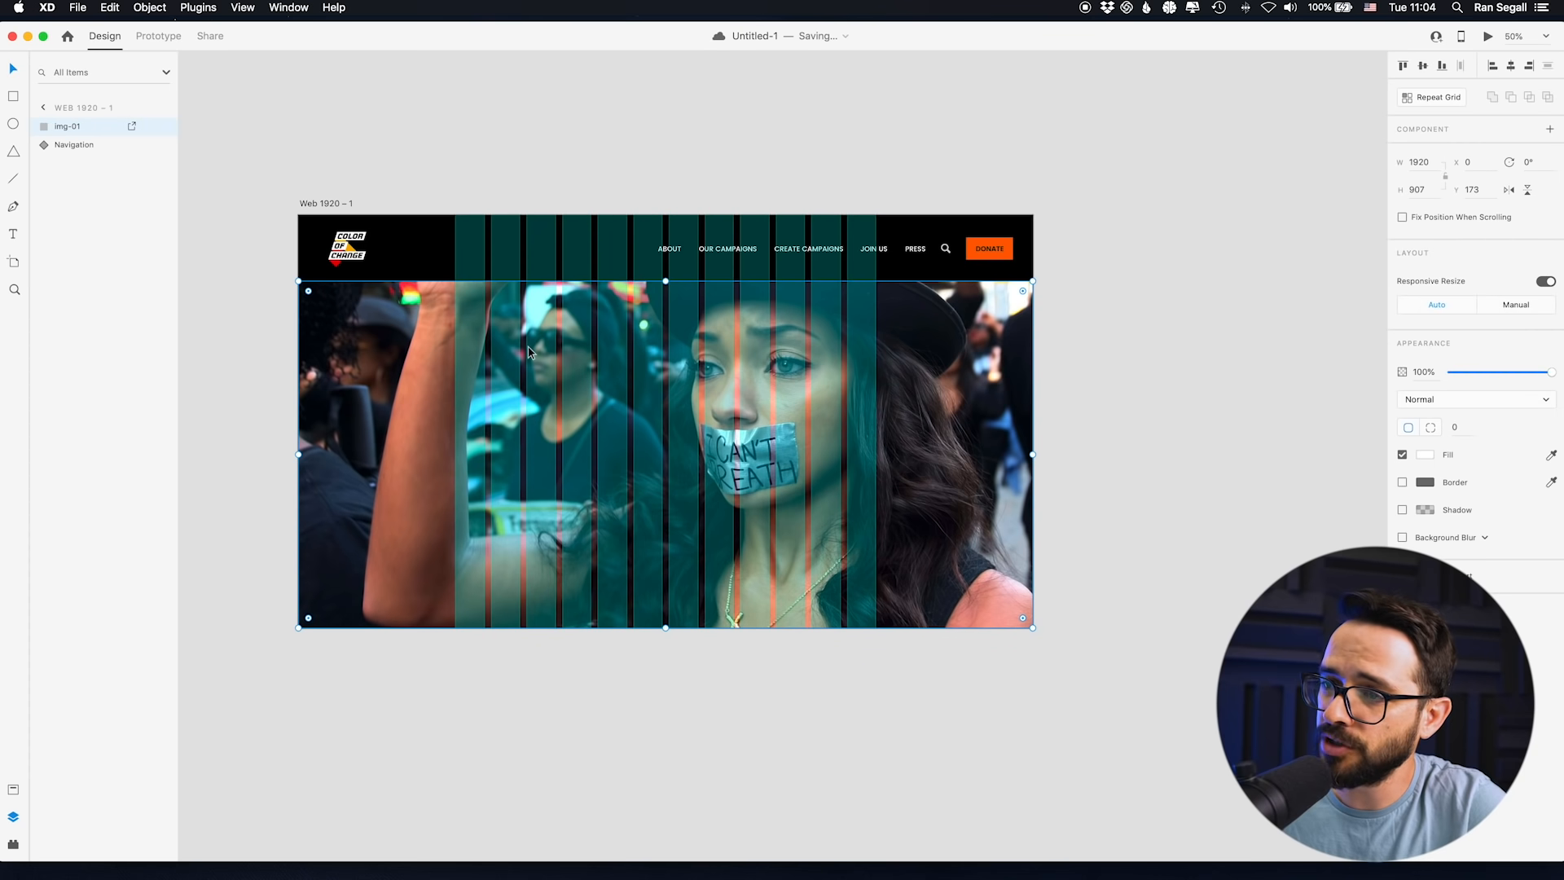
pyautogui.click(234, 428)
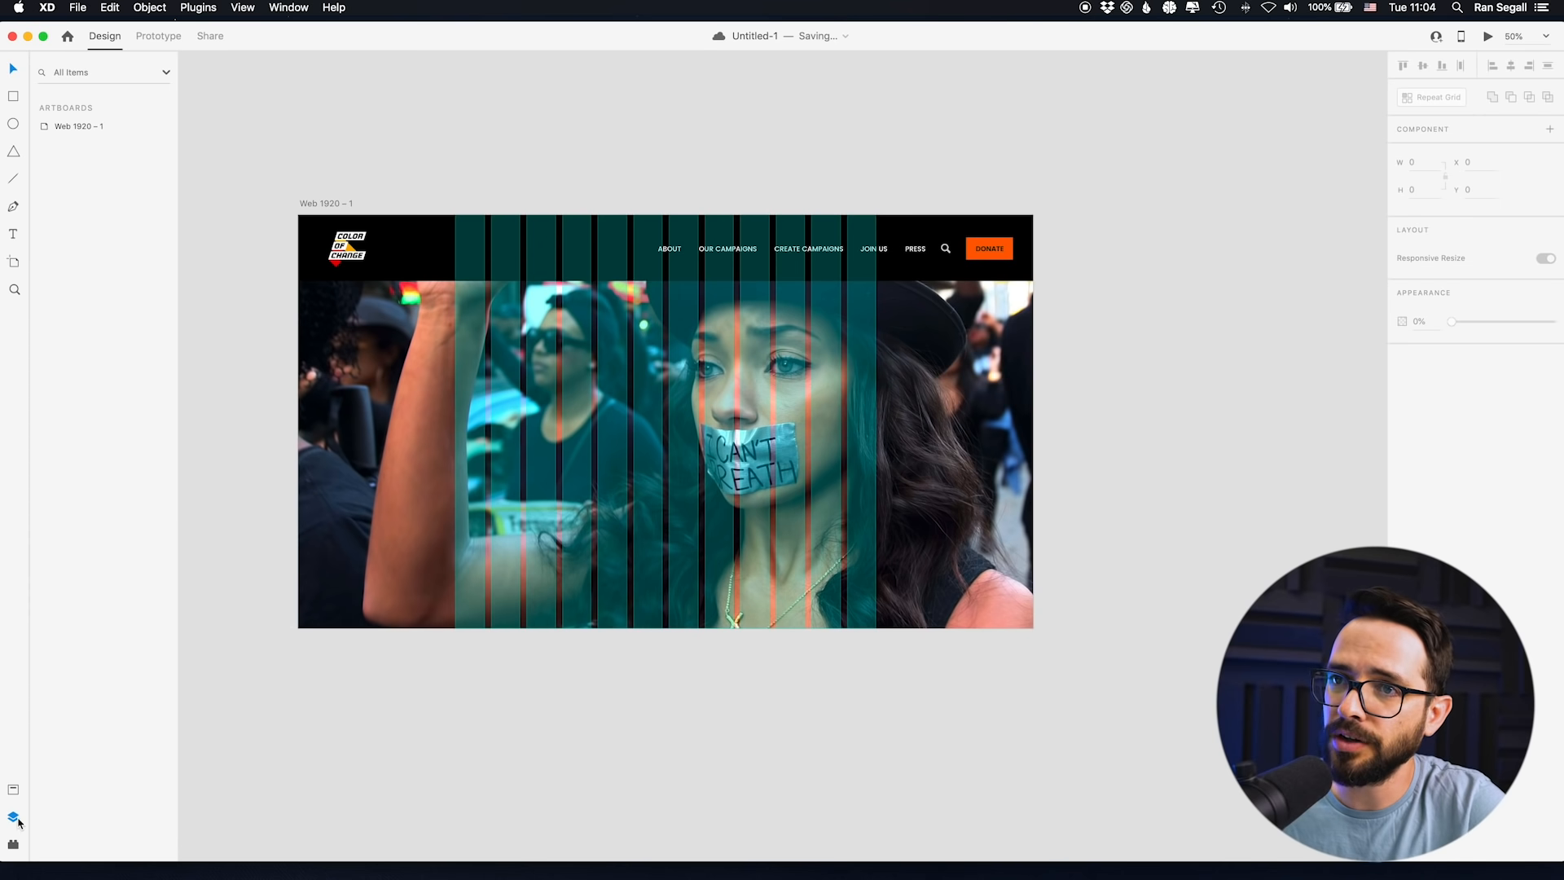
# - Show the document assets and try to place the H1 character style on the hero image
pyautogui.click(13, 789)
pyautogui.moveTo(114, 190); pyautogui.dragTo(486, 371)
pyautogui.moveTo(53, 189); pyautogui.dragTo(480, 371)
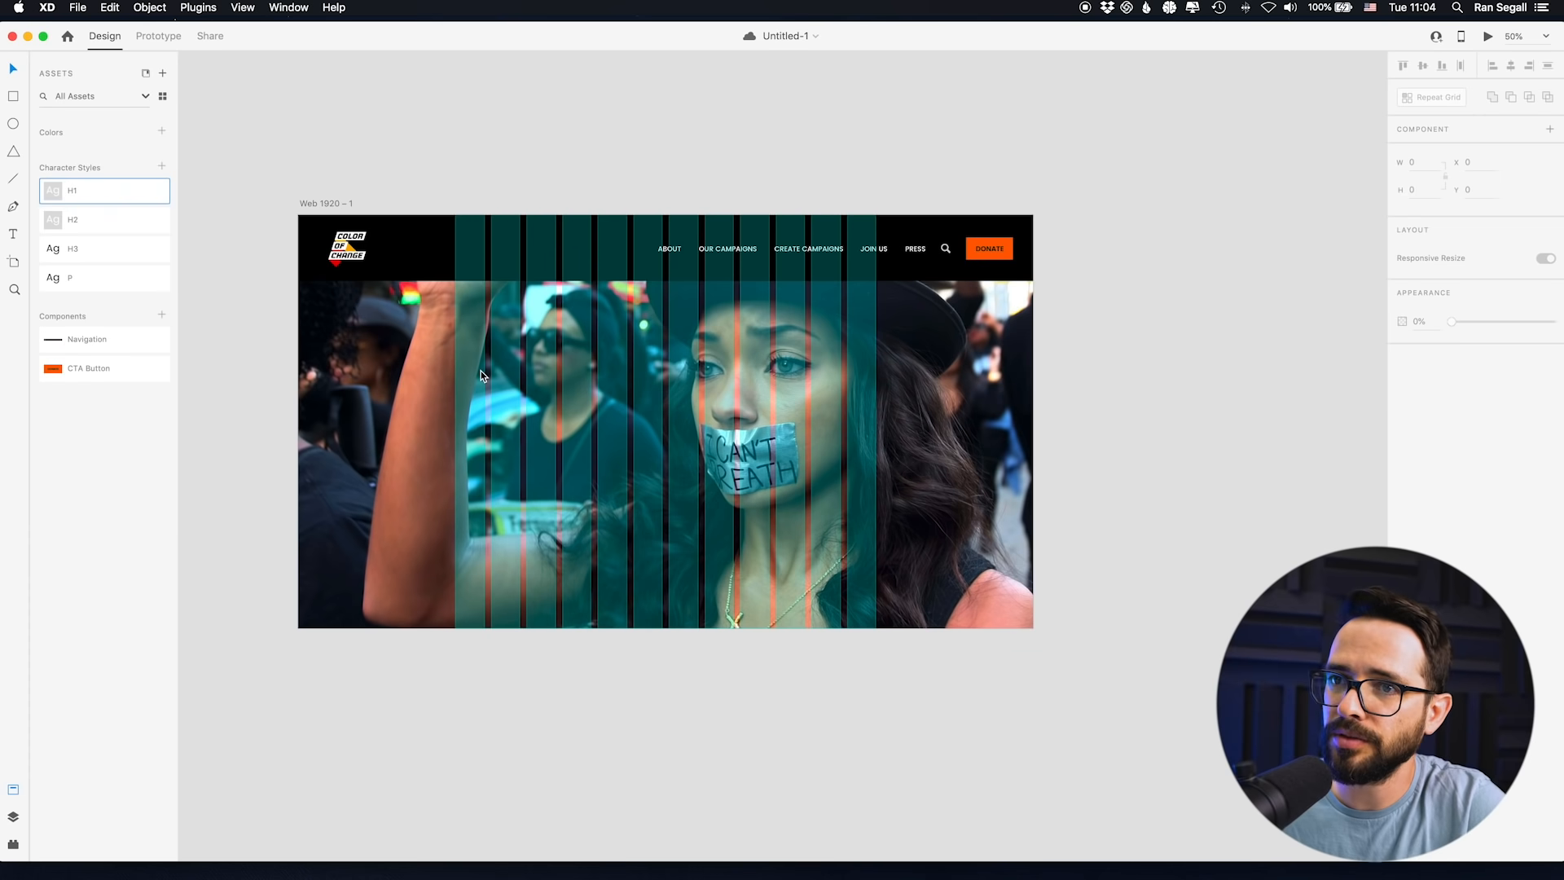
# - Add a text object over the hero image and try to apply the H1 character style to it
pyautogui.click(481, 375)
pyautogui.press('t')
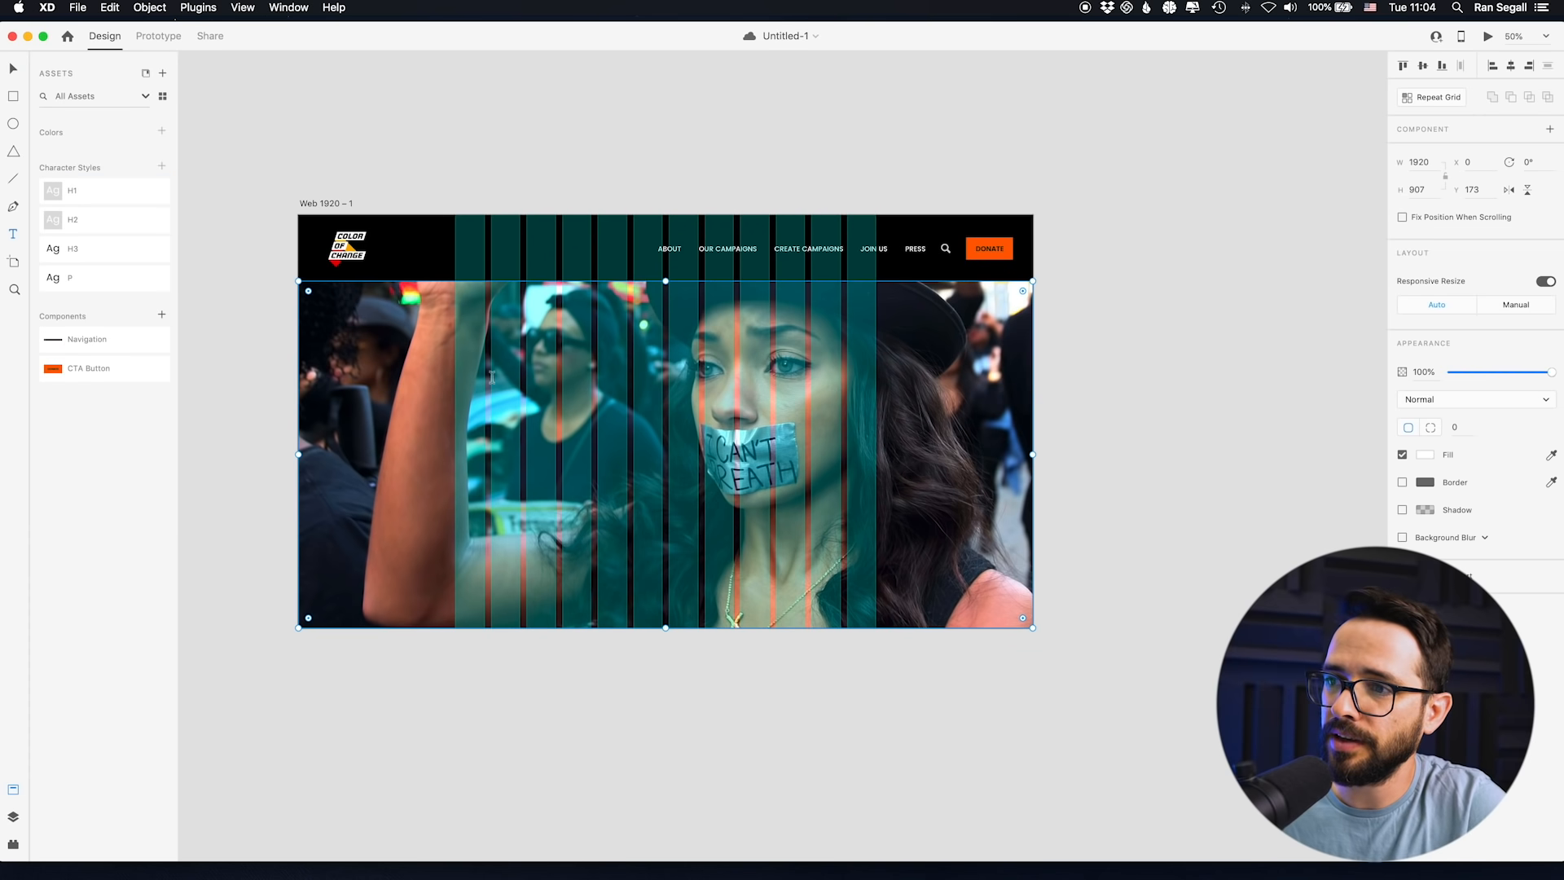
pyautogui.click(571, 406)
pyautogui.click(69, 191)
pyautogui.press('super+a')
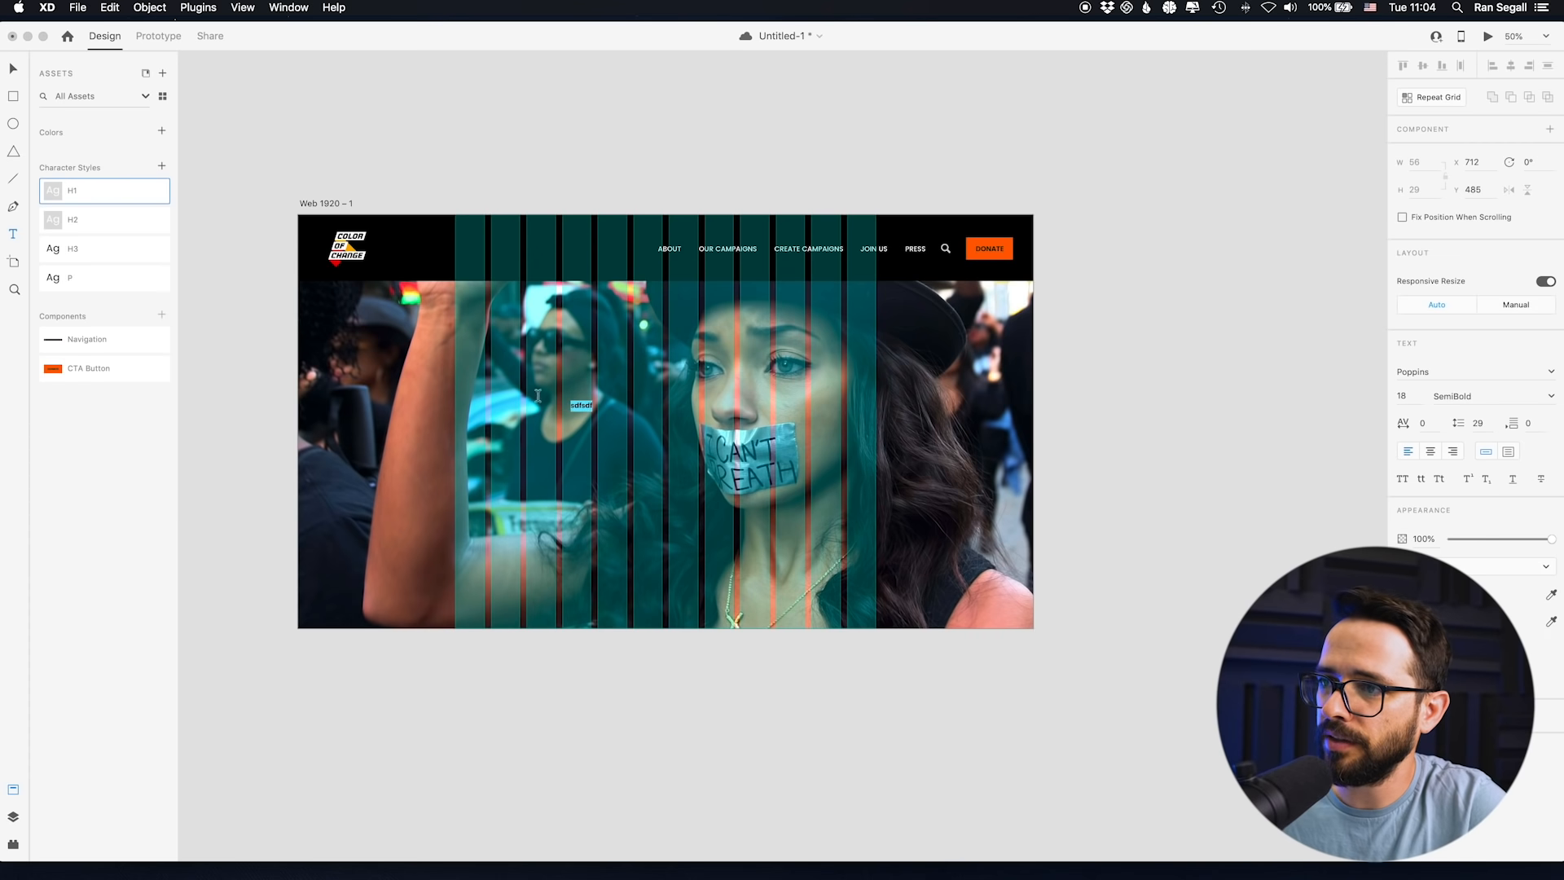
# - Switch to Chrome, copy the headline "Color Of Change helps you do something real about injustice." from the Color Of Change site, and return to XD
pyautogui.press('super+Tab')
pyautogui.press('super+Tab')
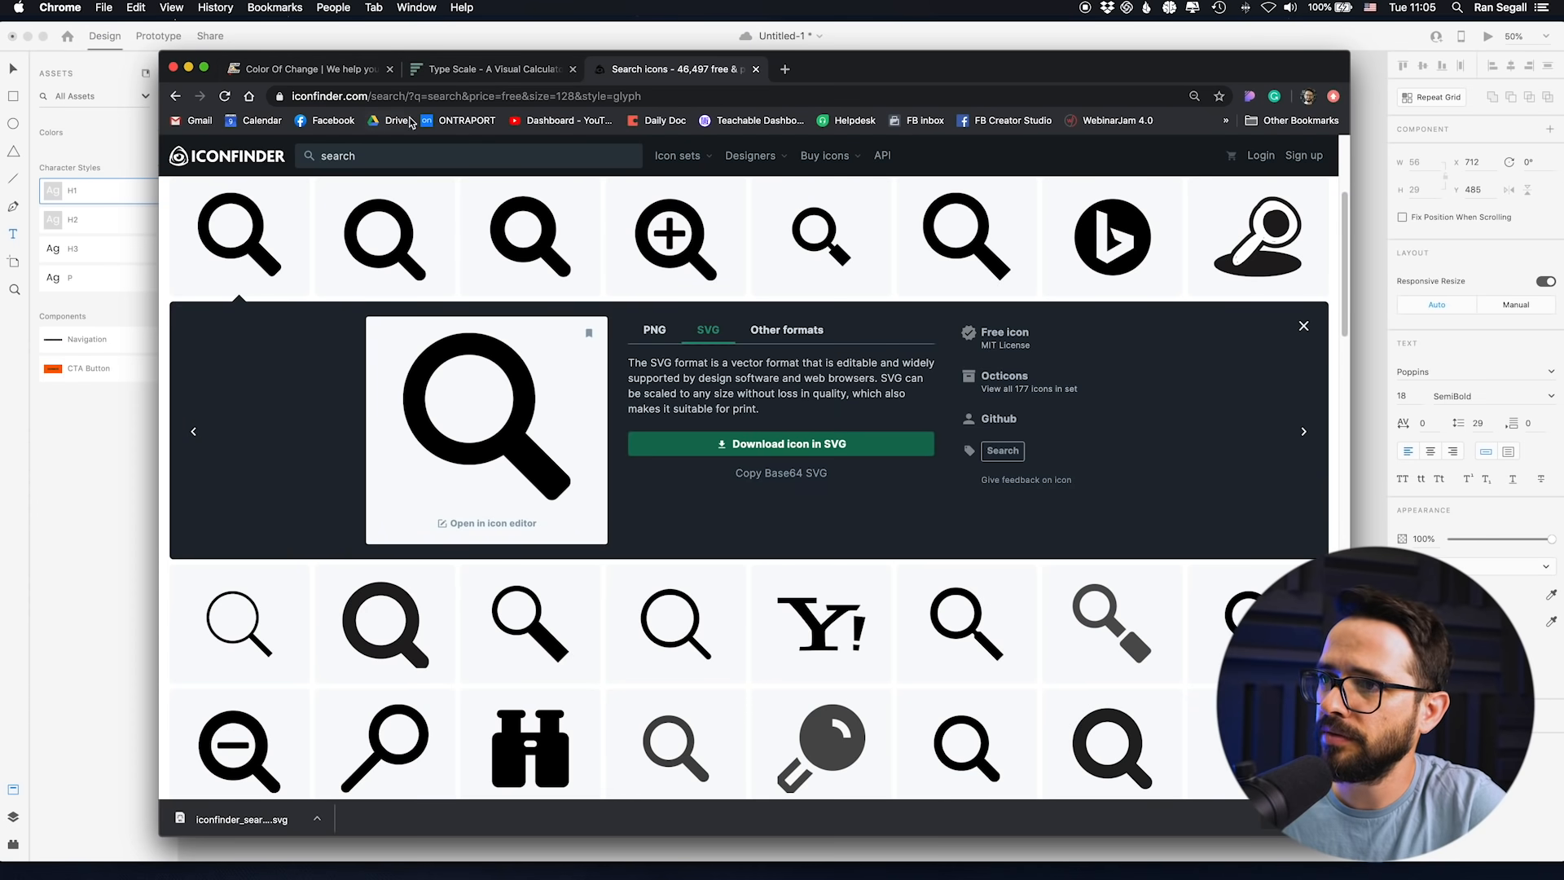
pyautogui.click(327, 72)
pyautogui.scroll(10, 430, 351)
pyautogui.doubleClick(430, 352)
pyautogui.tripleClick(430, 352)
pyautogui.press('super+c')
pyautogui.press('super+Tab')
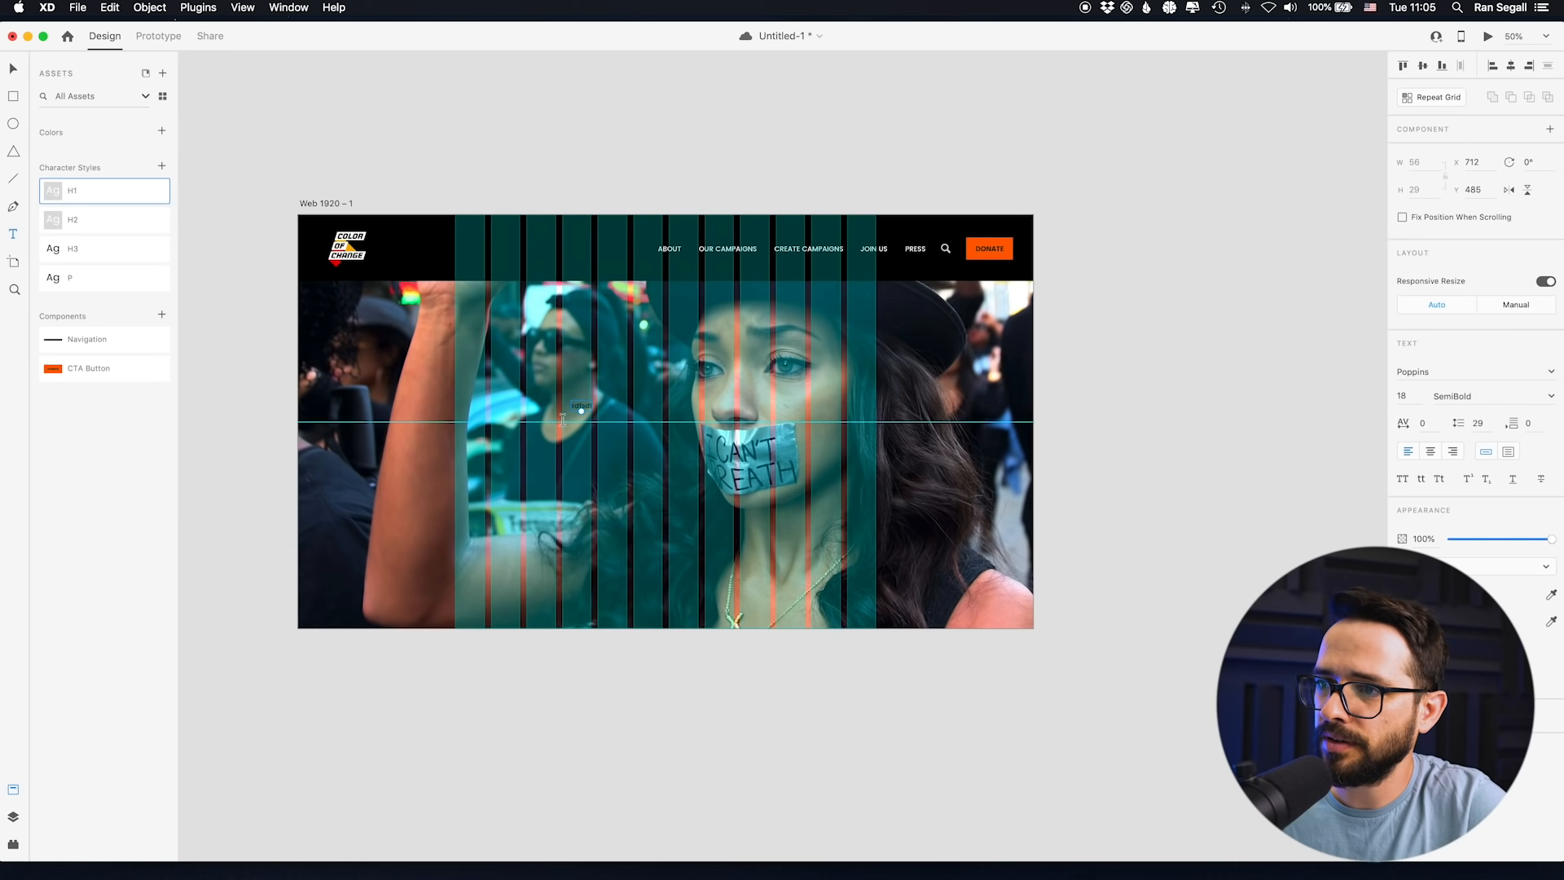
# - Paste the copied headline as a text box on the hero image and apply the H1 character style
pyautogui.click(575, 405)
pyautogui.press('super+a')
pyautogui.press('super+v')
pyautogui.press('super+z')
pyautogui.press('super+v')
pyautogui.click(114, 196)
pyautogui.click(644, 370)
pyautogui.press('super+a')
pyautogui.click(662, 375)
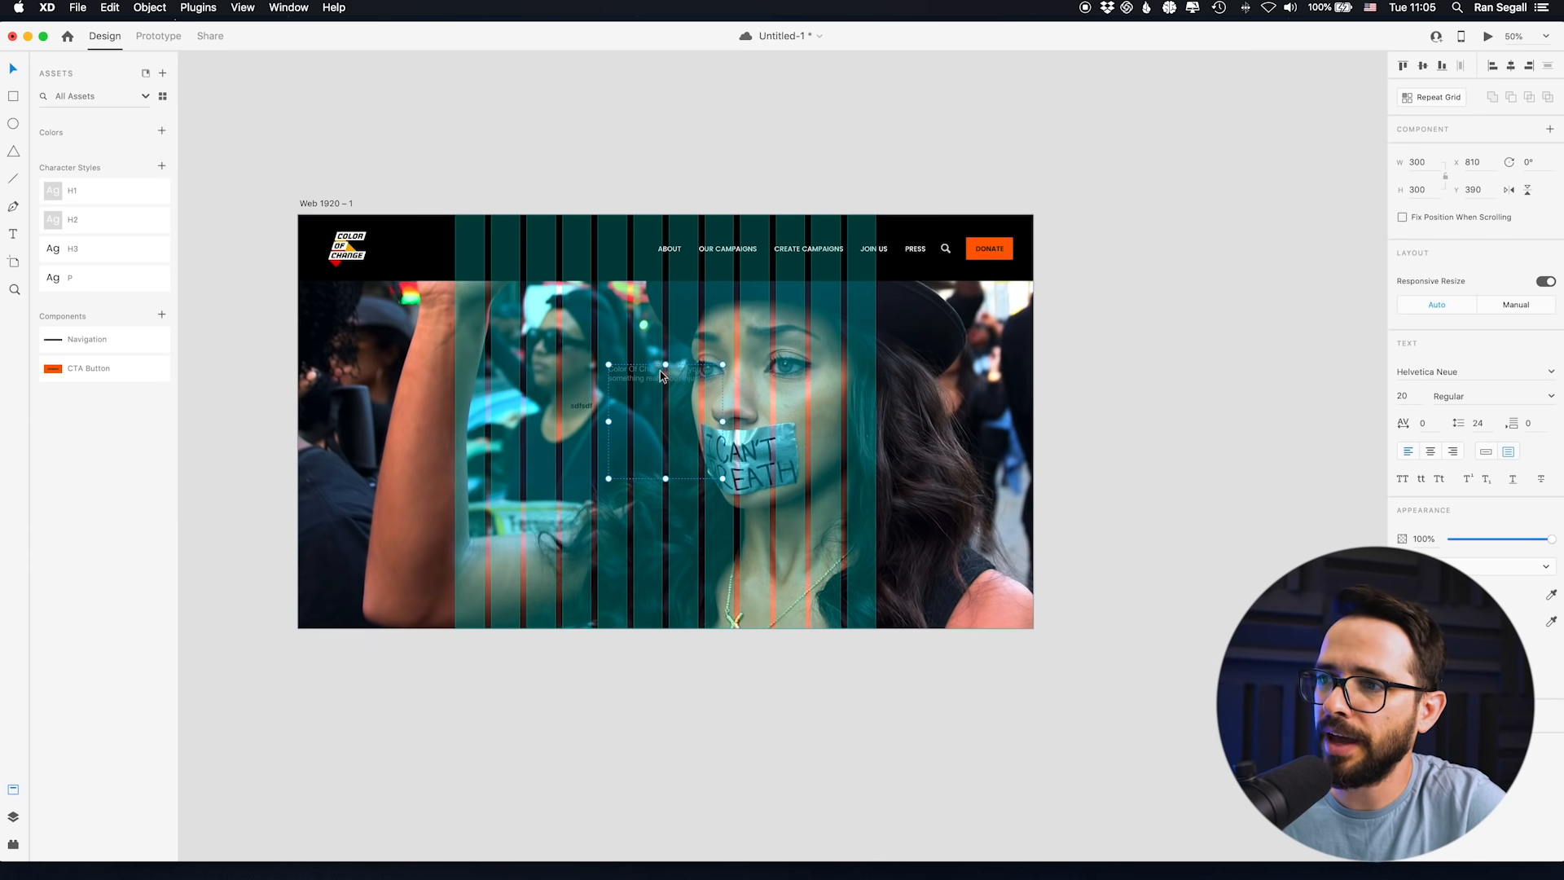
pyautogui.click(94, 194)
# - Delete the stray small text and fit the headline box to the first grid column at X 410, Y 360, 639 by 491 px
pyautogui.moveTo(664, 423)
pyautogui.mouseDown()
pyautogui.moveTo(457, 378)
pyautogui.moveTo(528, 423)
pyautogui.moveTo(685, 405)
pyautogui.mouseUp()
pyautogui.click(583, 408)
pyautogui.press('Delete')
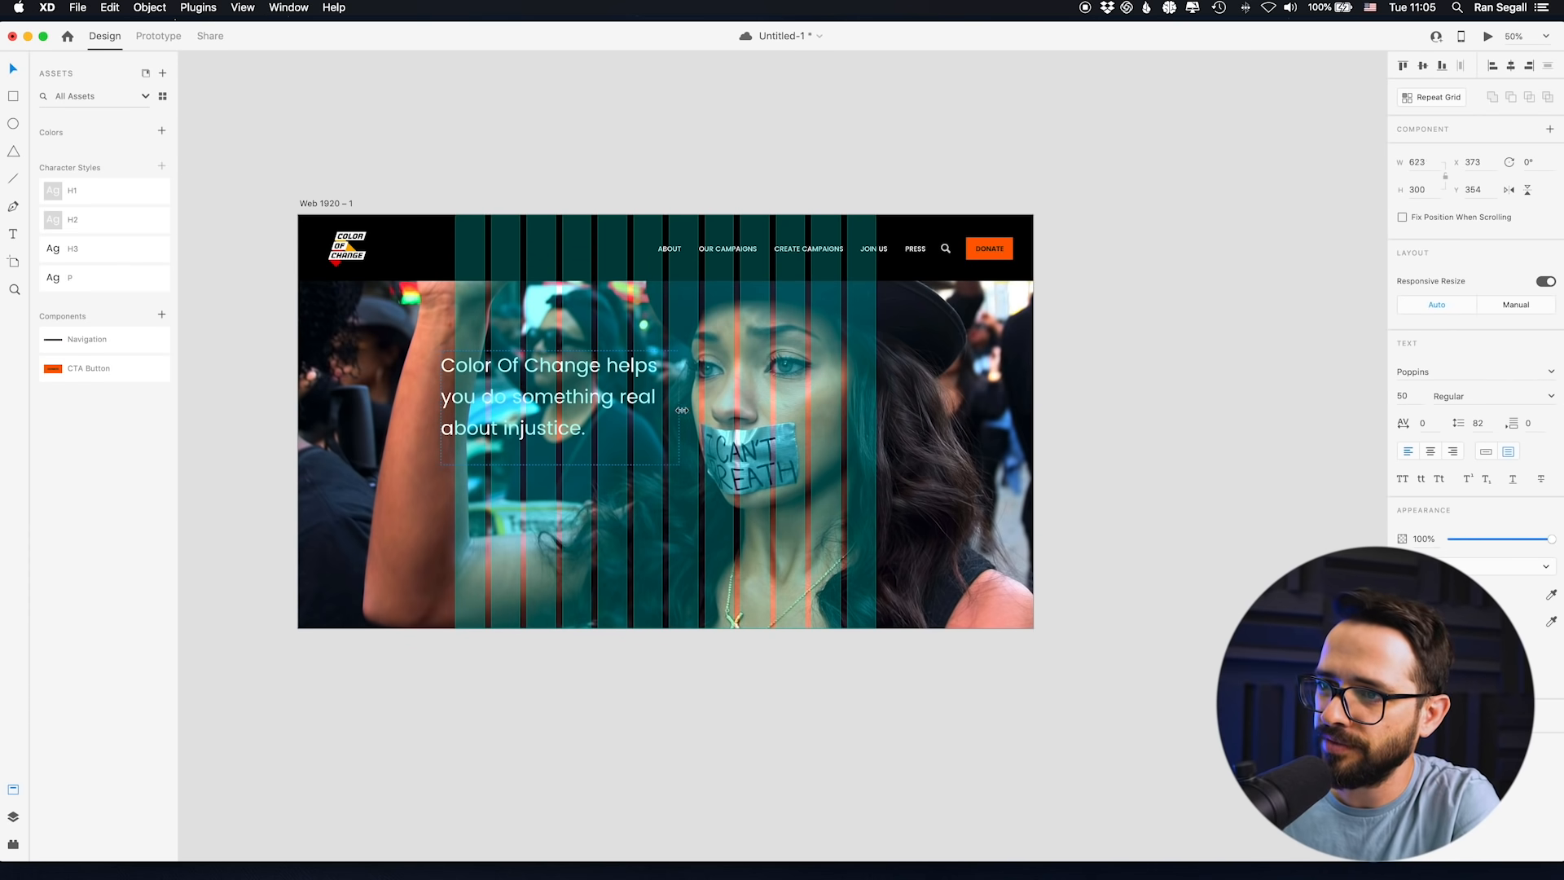
pyautogui.moveTo(513, 380); pyautogui.dragTo(527, 382)
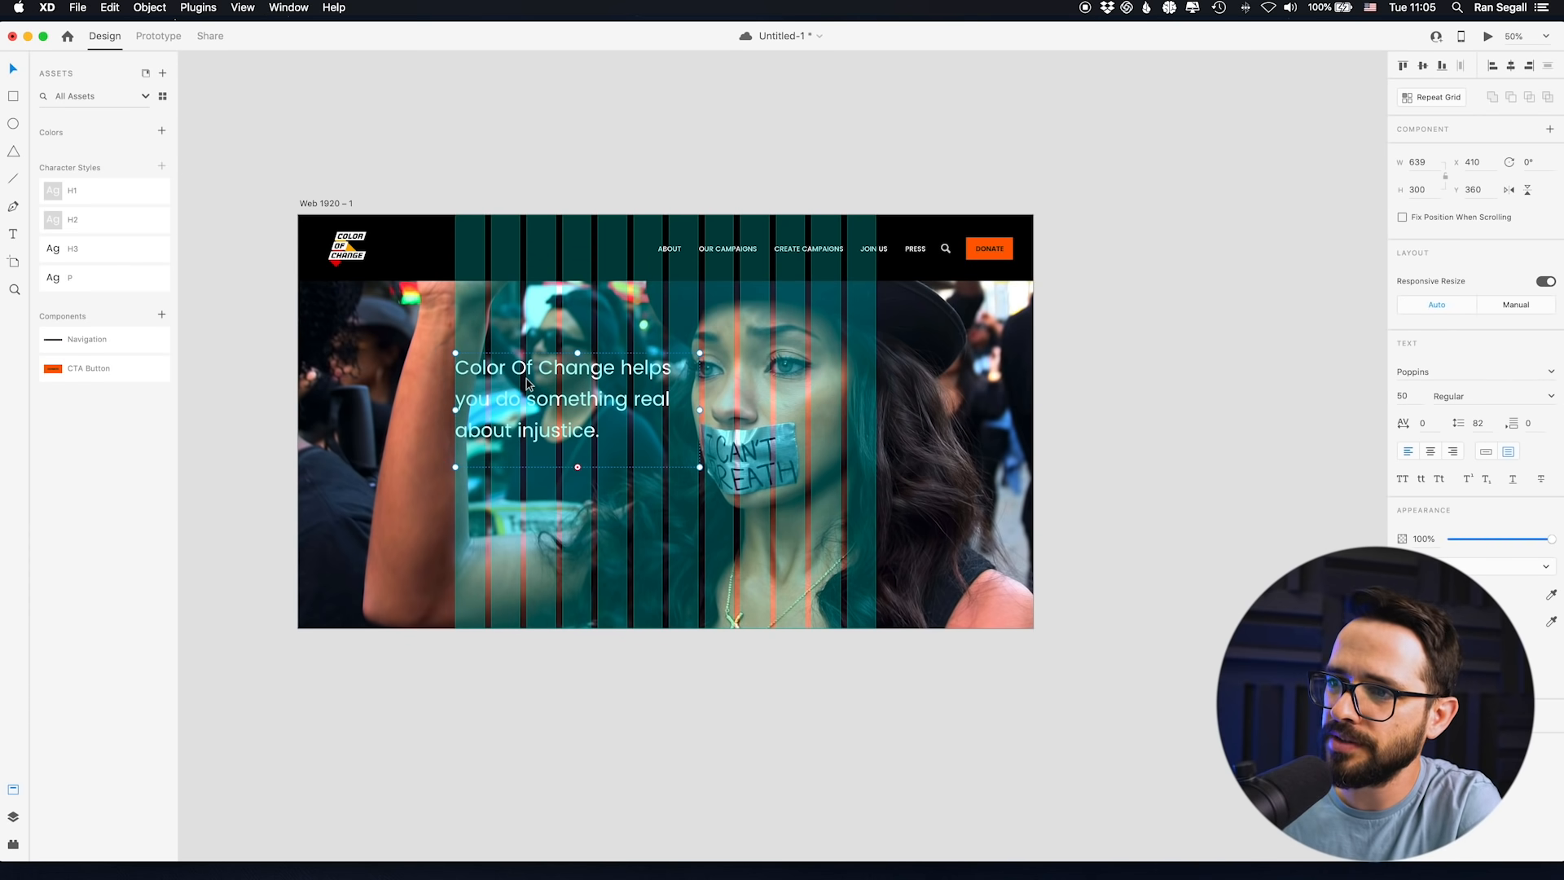
pyautogui.moveTo(578, 471); pyautogui.dragTo(578, 541)
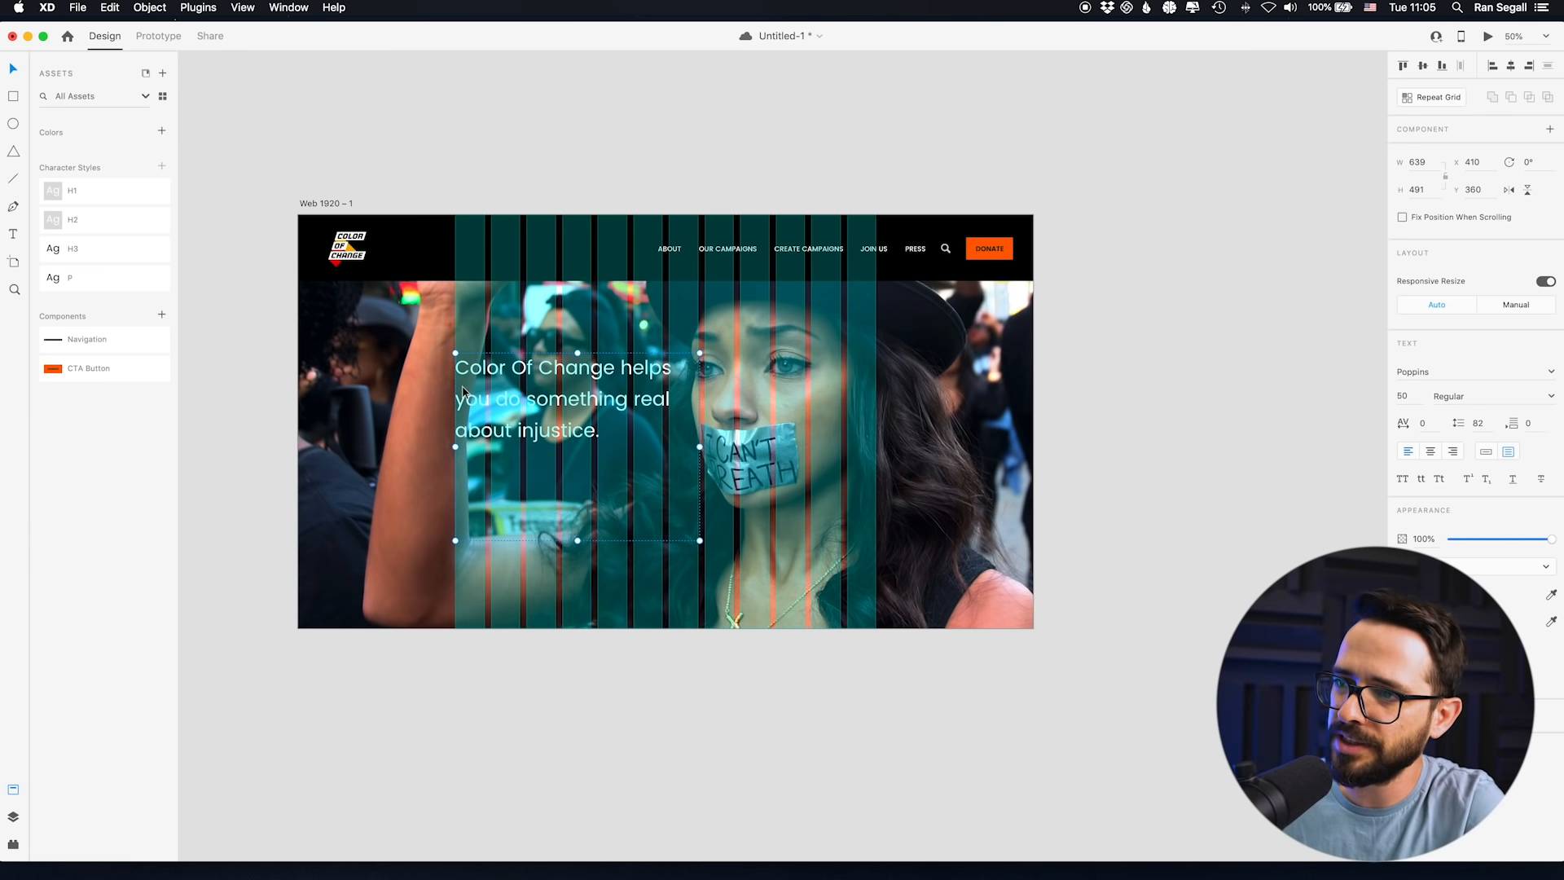
# - Shorten the headline text box to 352 px high and move it down to Y 394
pyautogui.scroll(5, 487, 412)
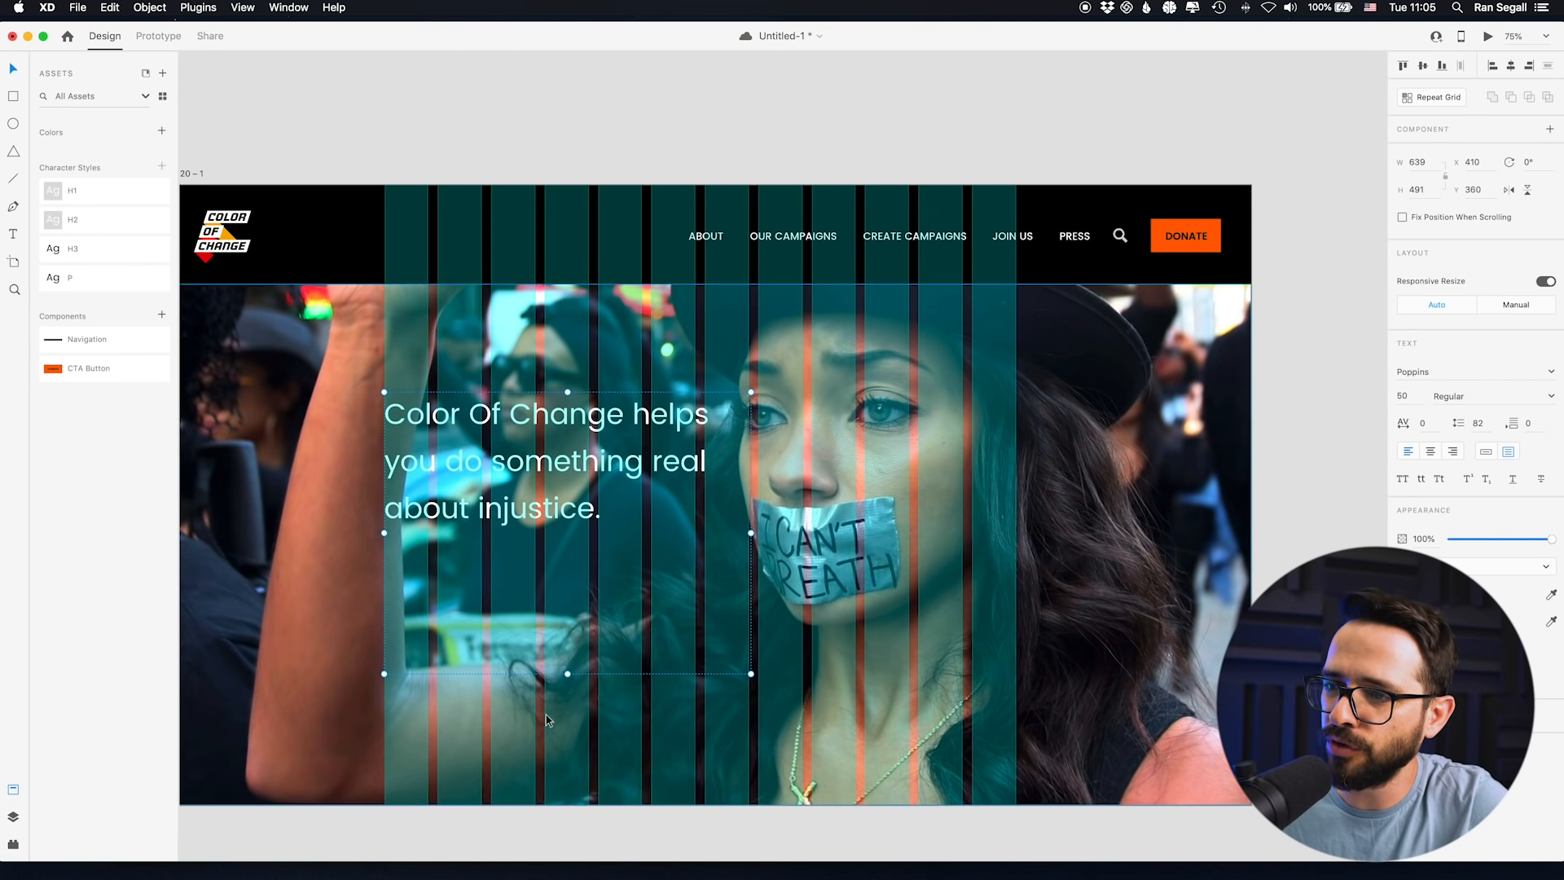
pyautogui.moveTo(567, 678); pyautogui.dragTo(570, 604)
pyautogui.press('super+z')
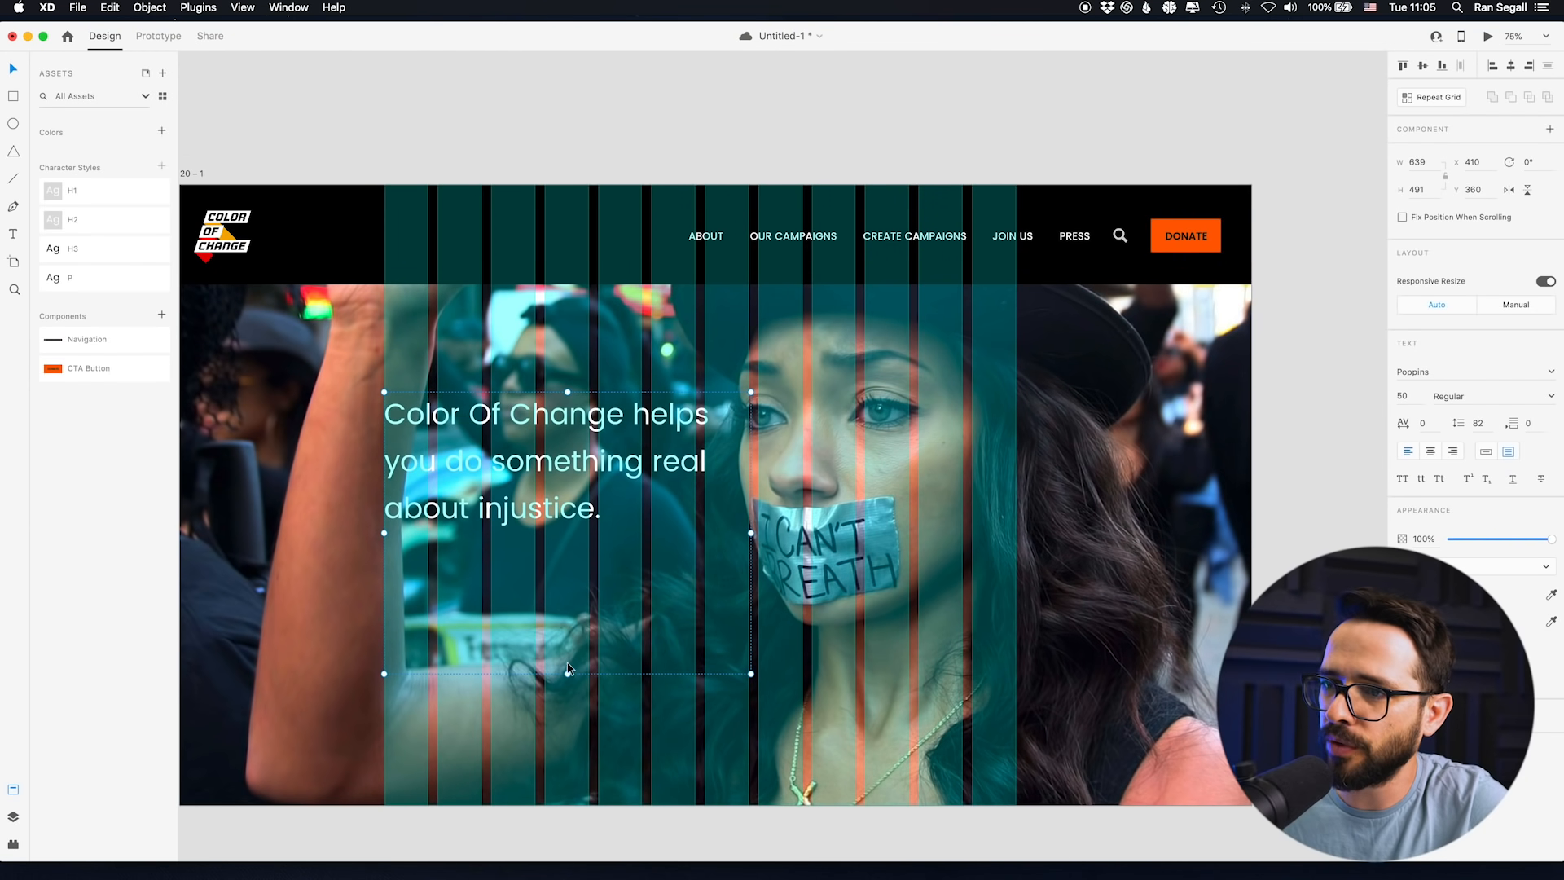
pyautogui.moveTo(569, 672); pyautogui.dragTo(568, 593)
pyautogui.moveTo(497, 442); pyautogui.dragTo(497, 462)
# - Try to tighten the H1 character style's line spacing to 62, comparing it with 60
pyautogui.rightClick(469, 424)
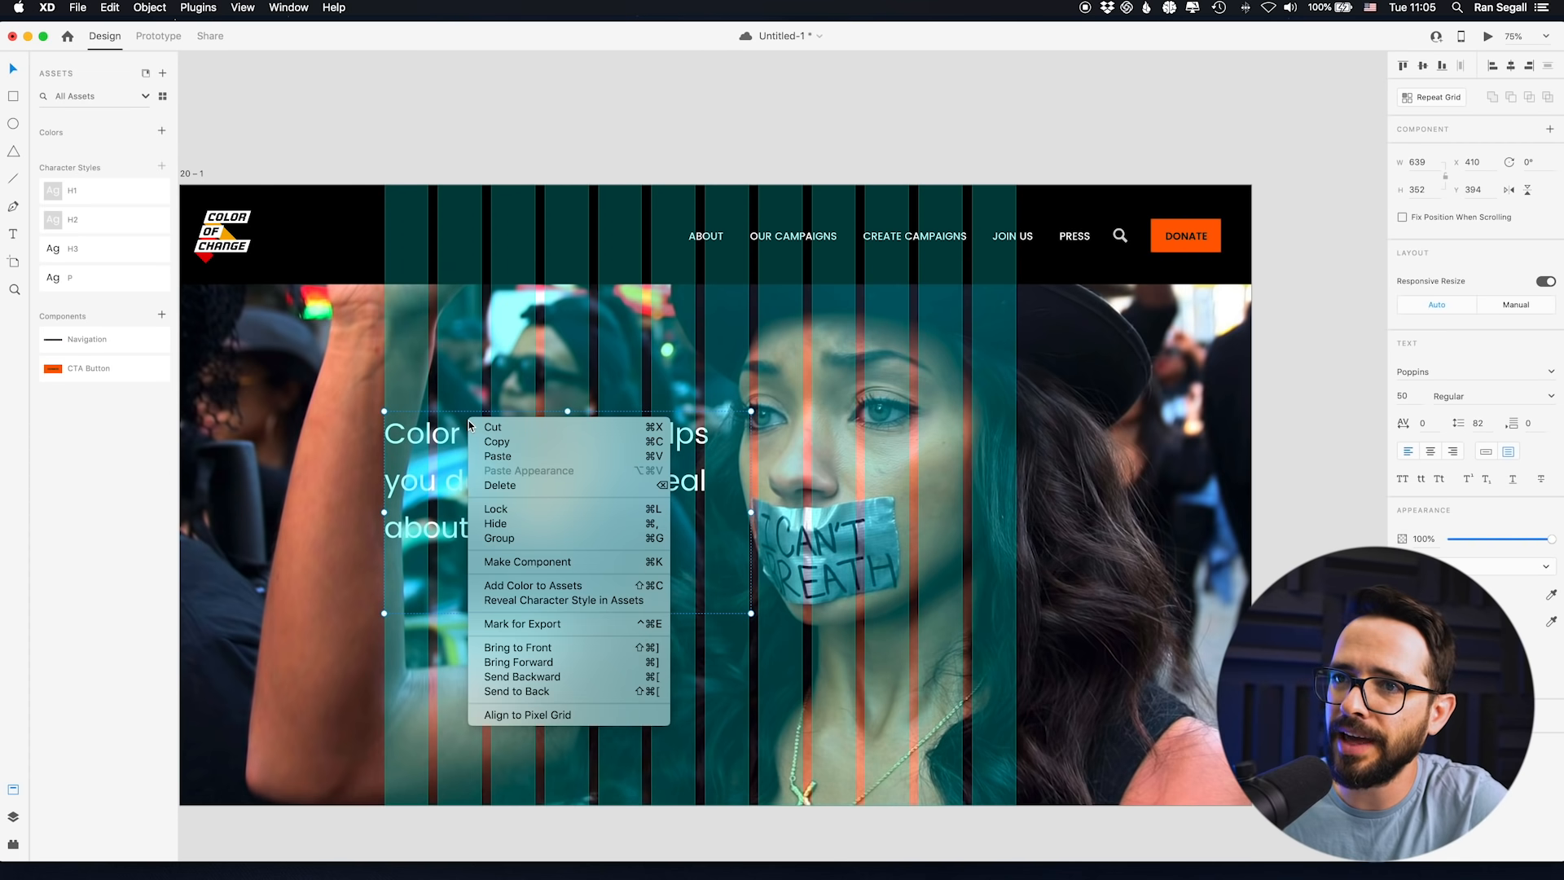
pyautogui.press('Escape')
pyautogui.rightClick(94, 192)
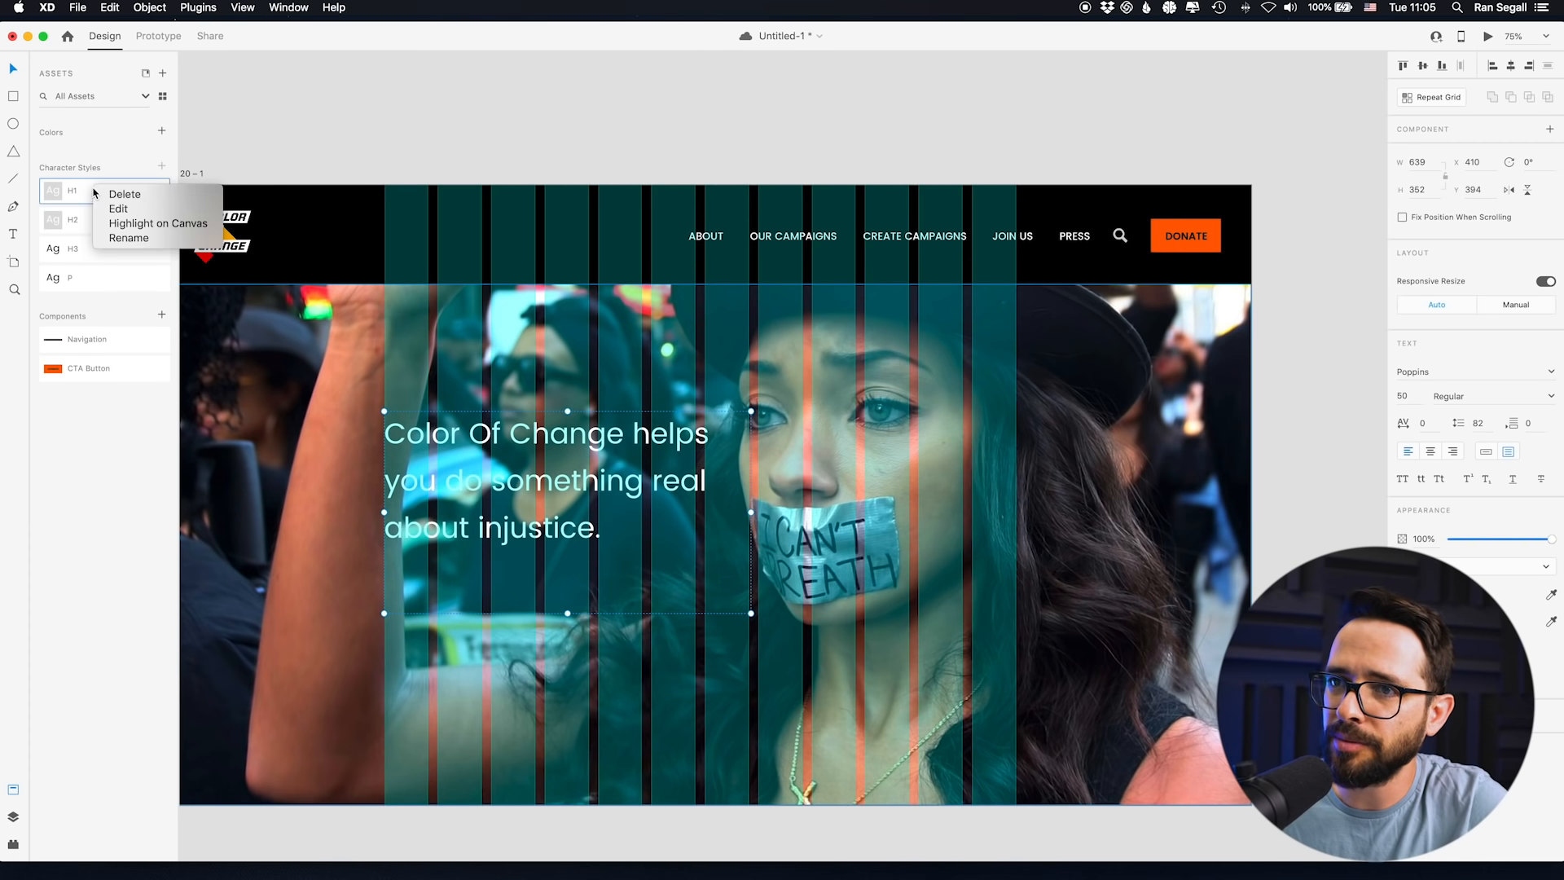
pyautogui.click(122, 209)
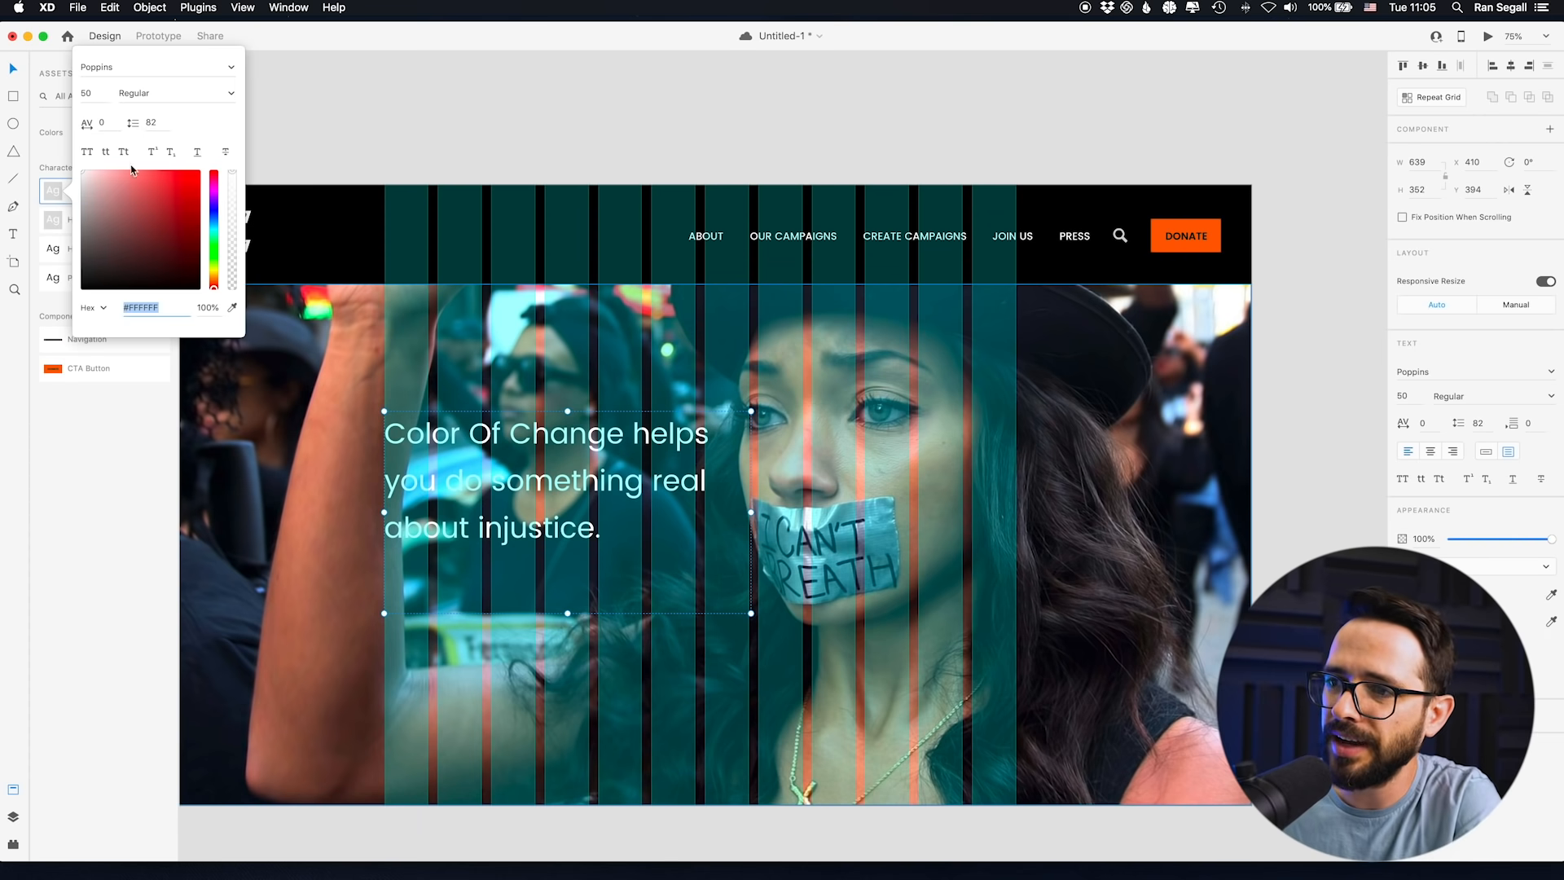
pyautogui.click(151, 122)
pyautogui.write('62')
pyautogui.press('Return')
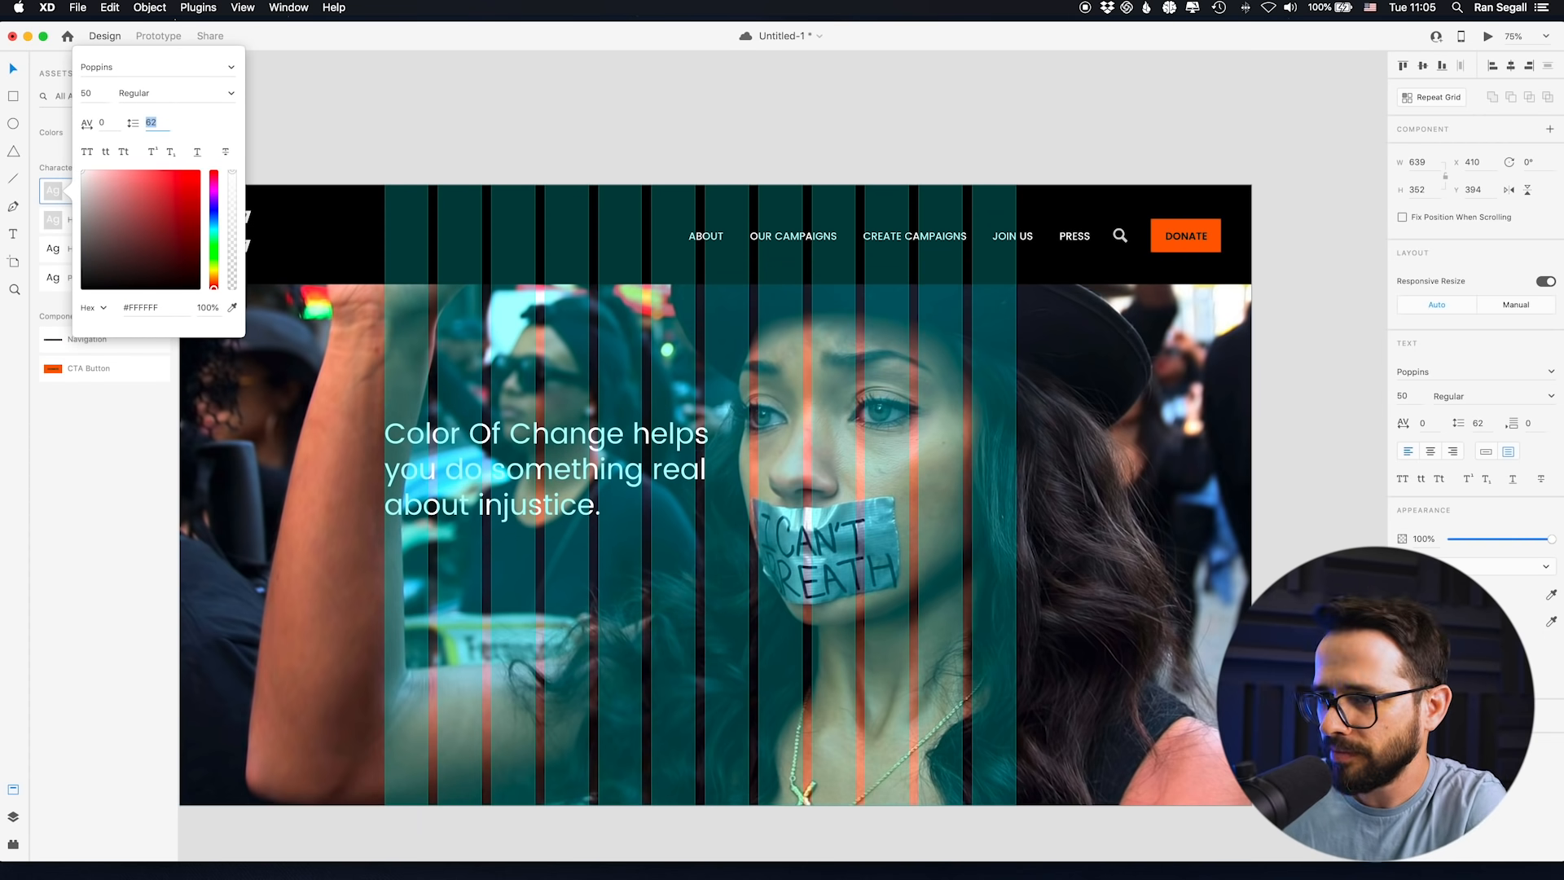
pyautogui.press('Down')
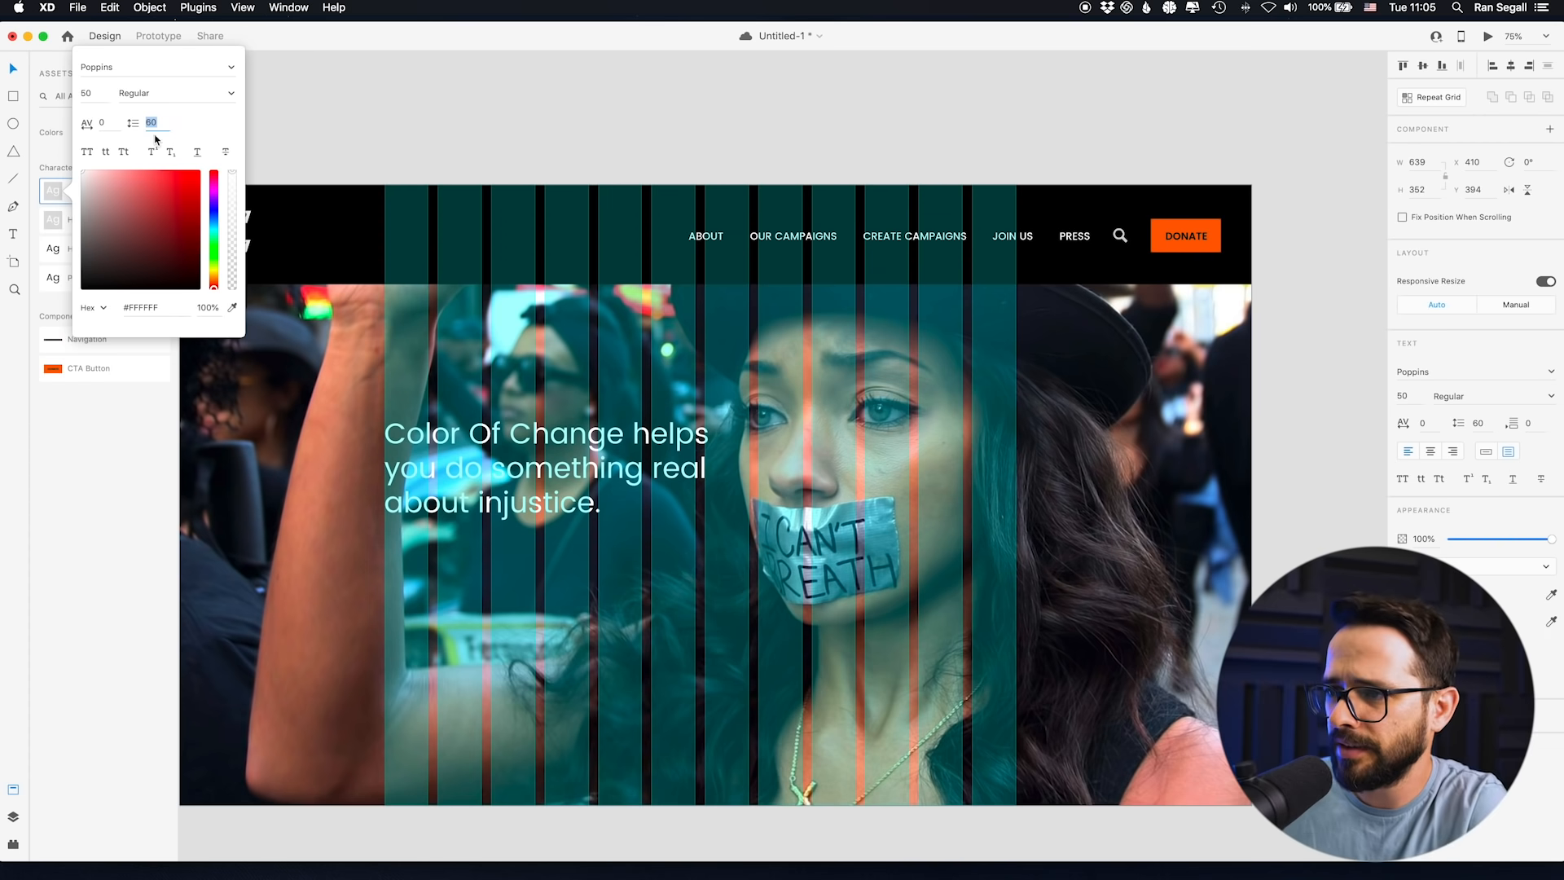
pyautogui.press('Up')
pyautogui.press('Up')
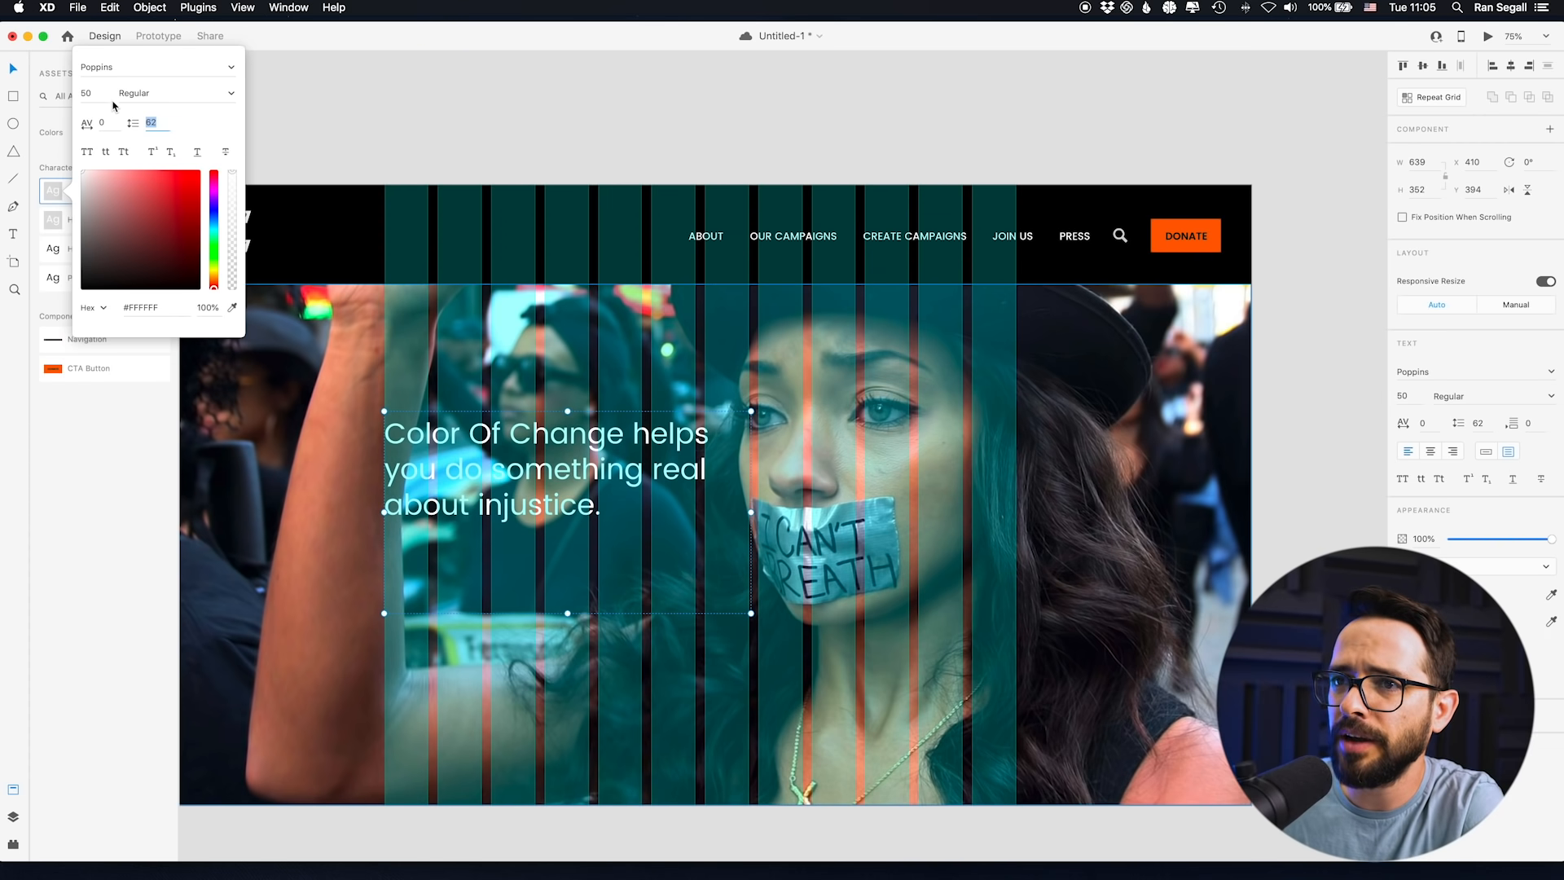
# - Try the Medium and Bold weights and slightly tighter line spacing on the H1 character style, reapply H1 and close the style editor
pyautogui.click(231, 93)
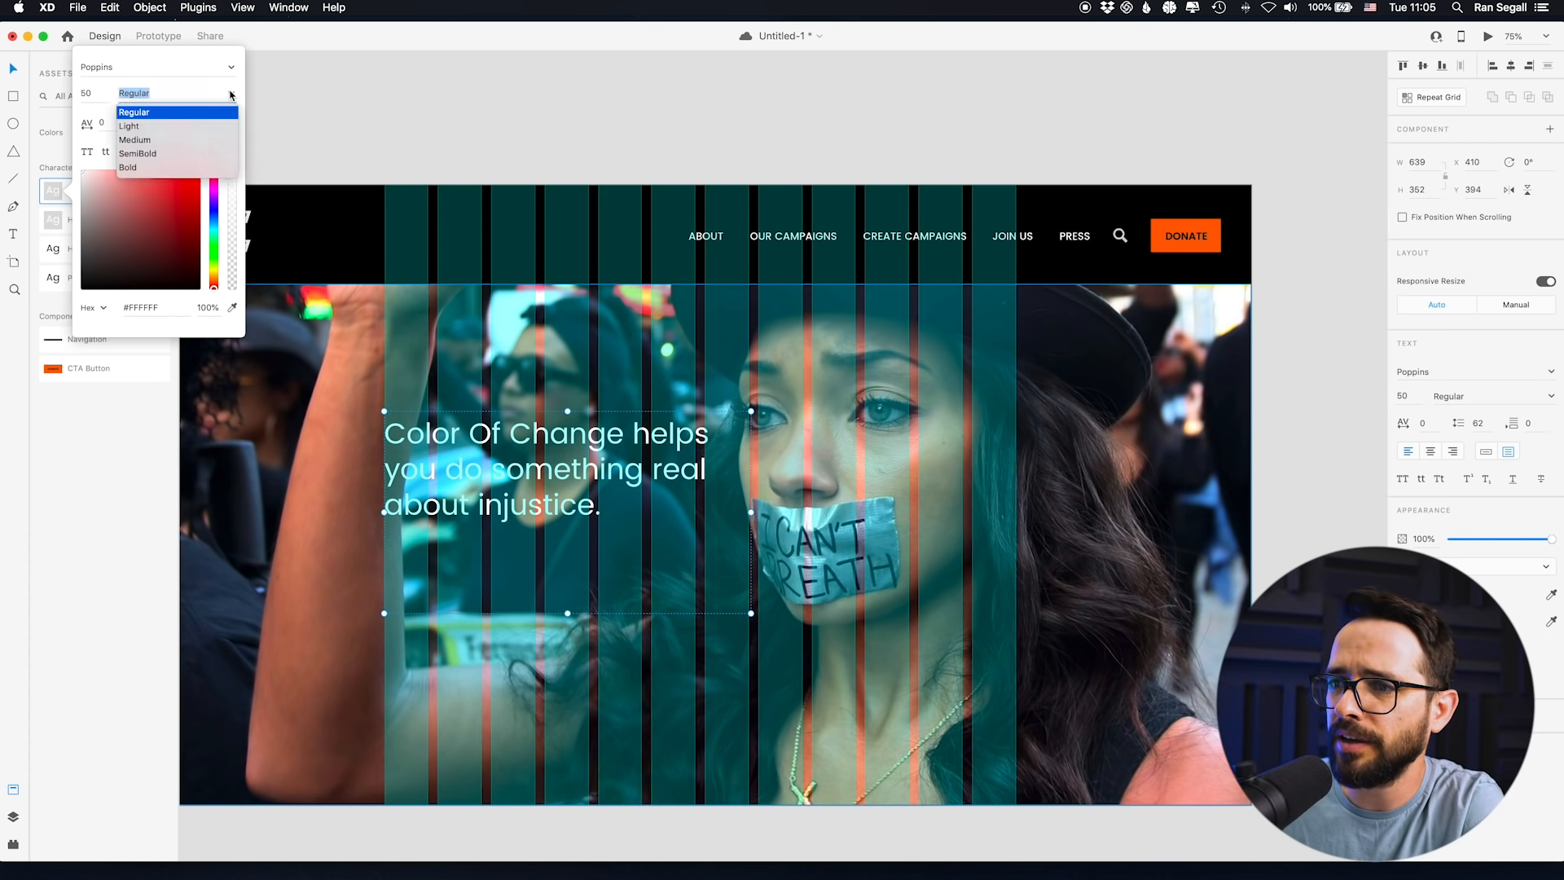
pyautogui.click(154, 140)
pyautogui.click(222, 96)
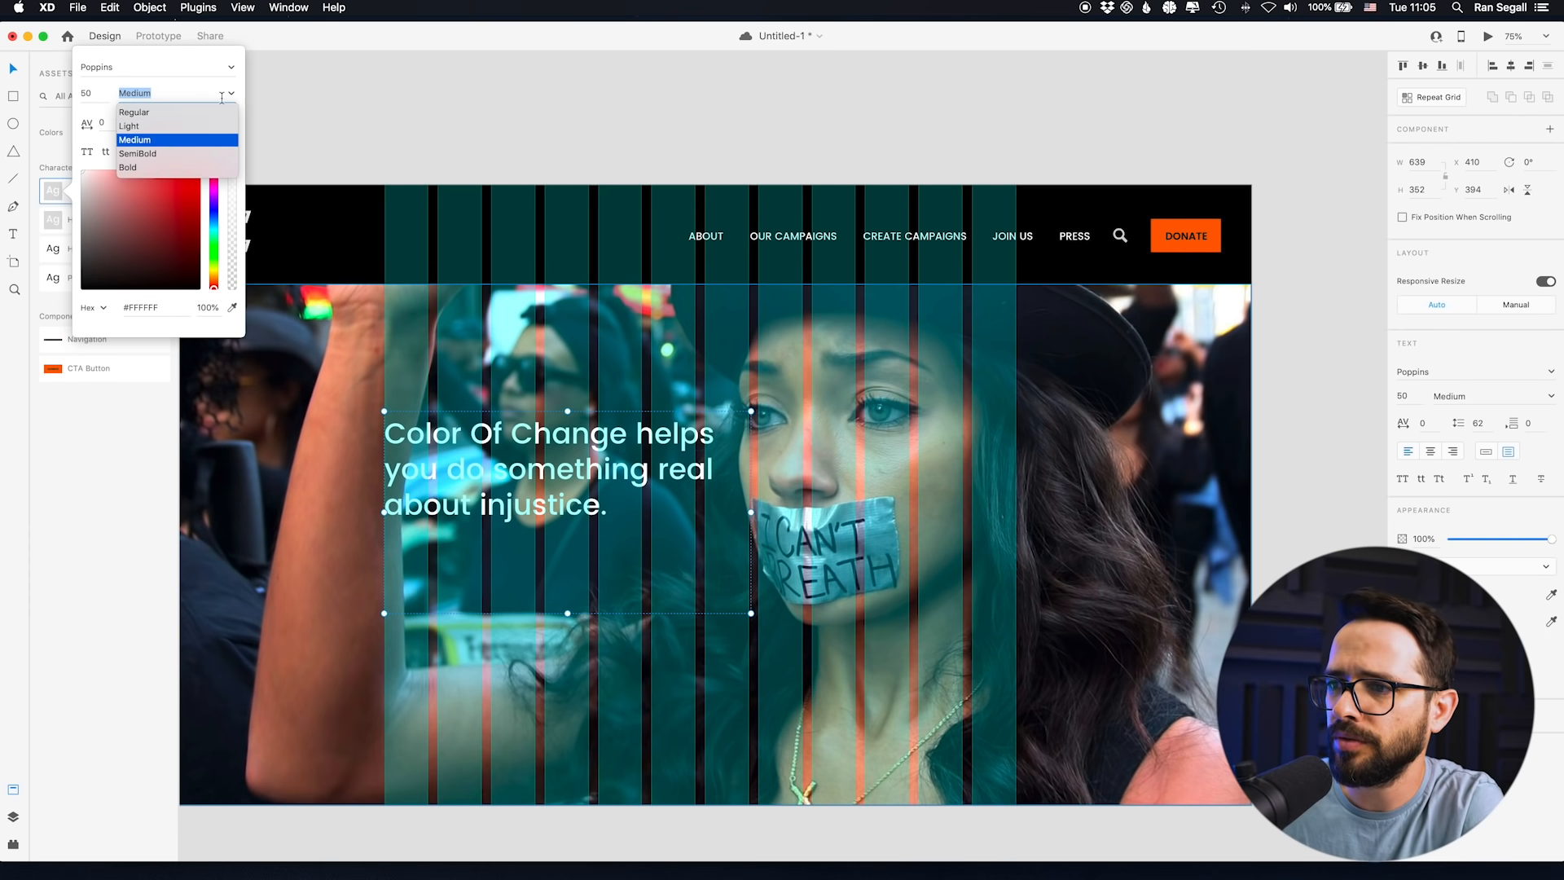
pyautogui.click(140, 167)
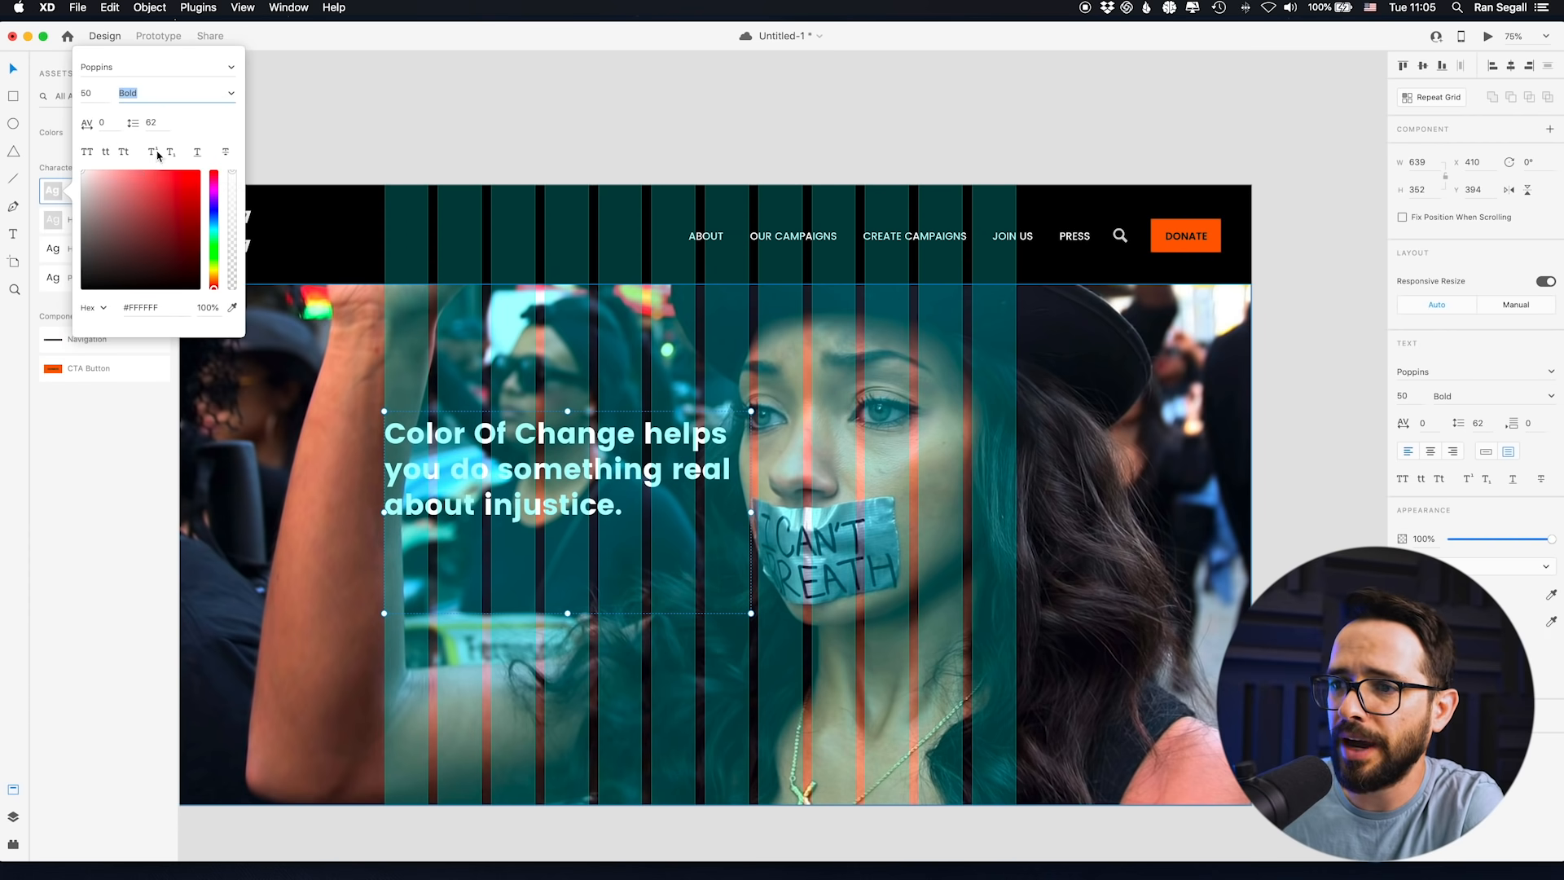
pyautogui.click(167, 124)
pyautogui.press('Down')
pyautogui.press('Down')
pyautogui.press('Down')
pyautogui.press('Up')
pyautogui.press('Up')
pyautogui.press('Up')
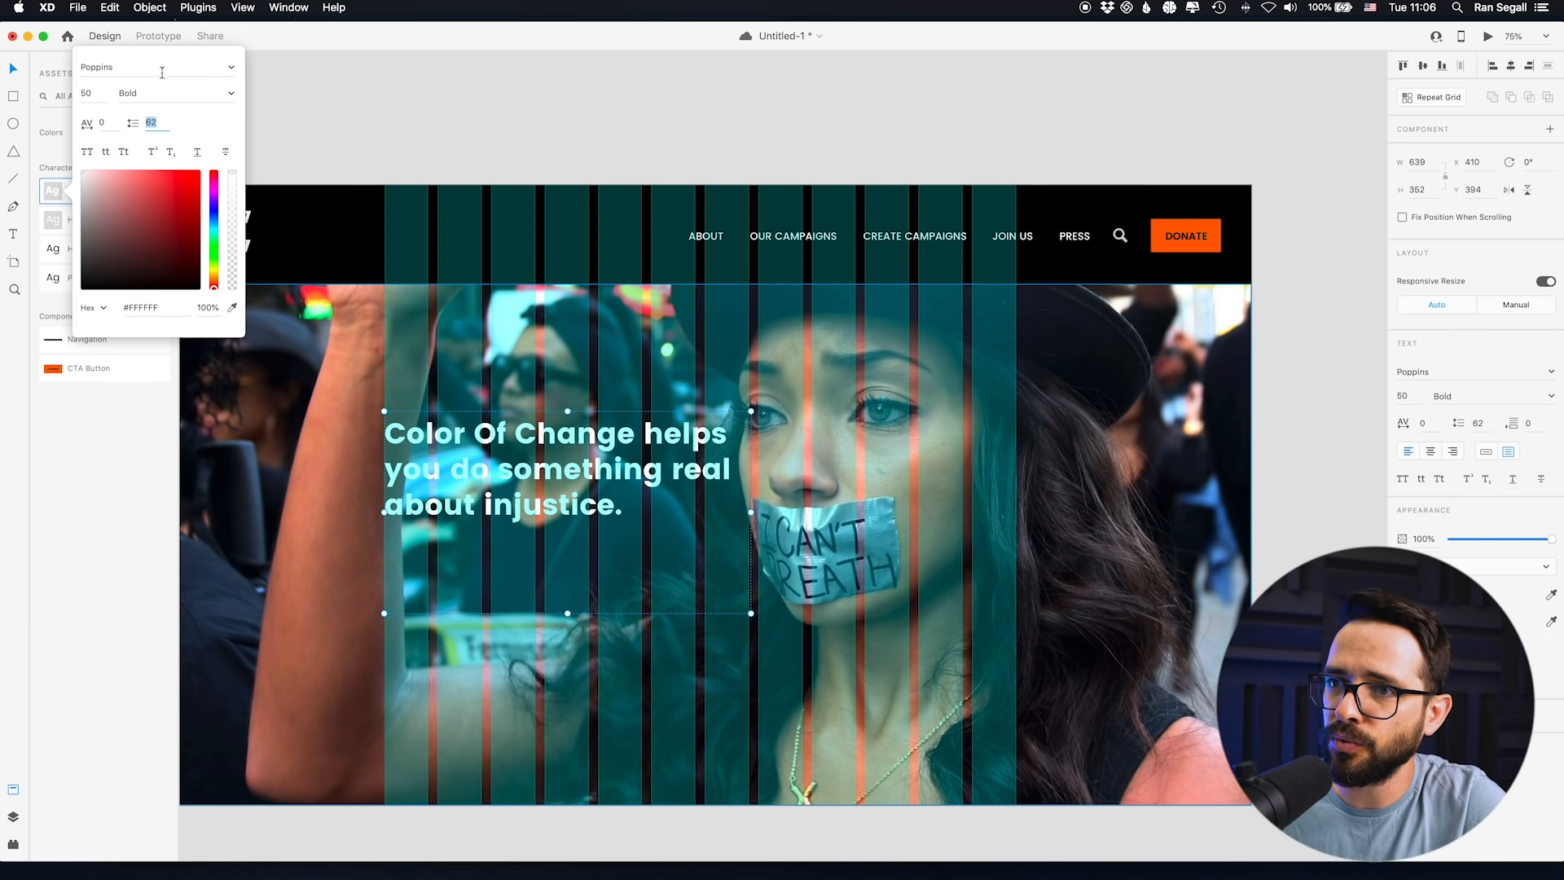
pyautogui.click(52, 192)
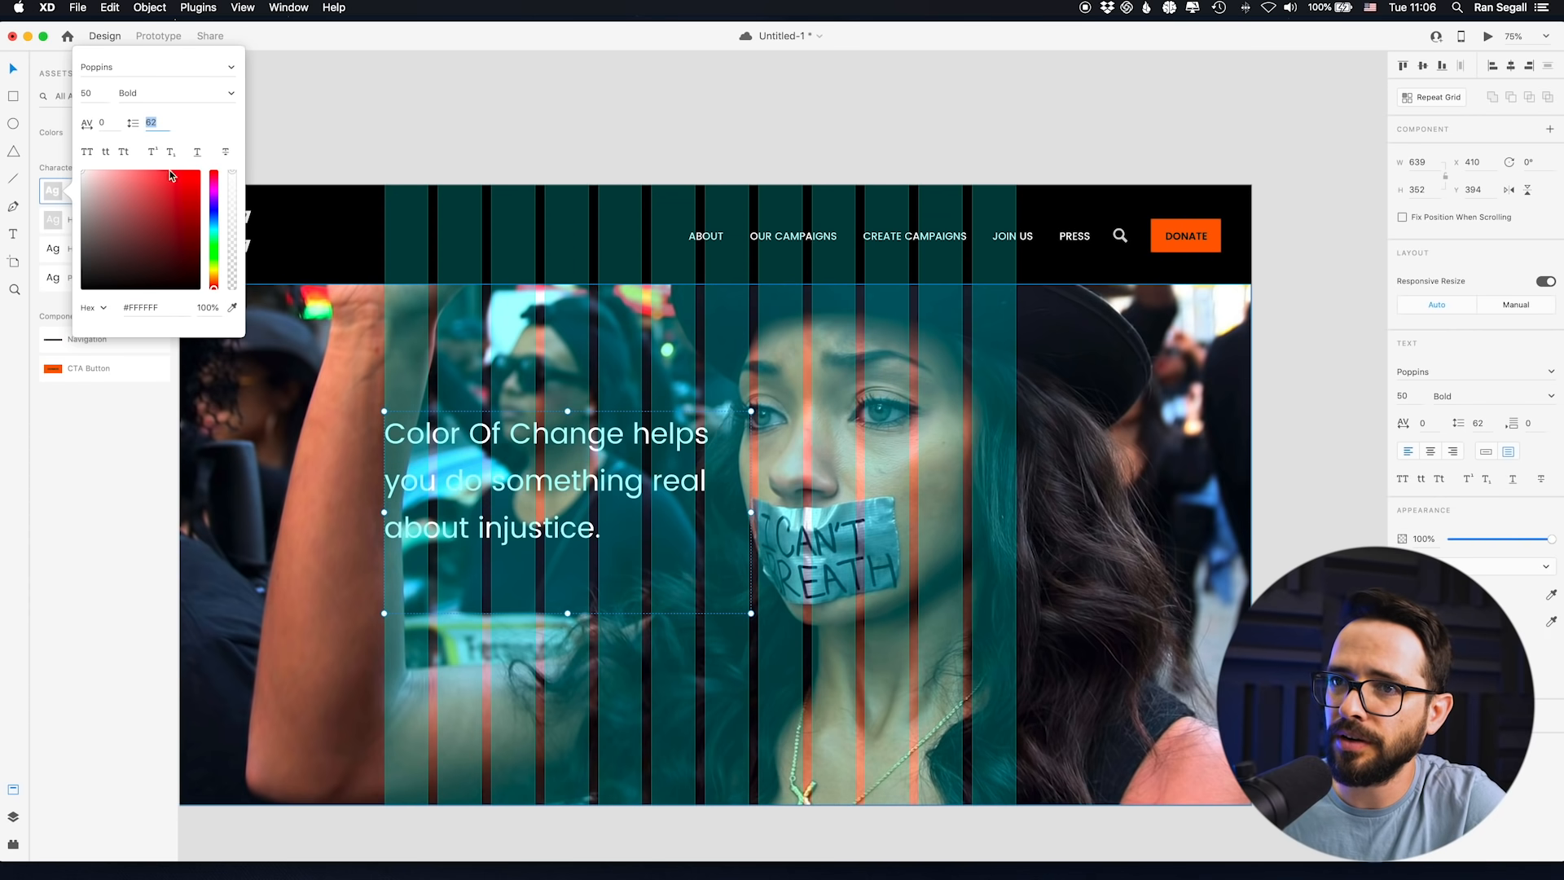
pyautogui.click(299, 98)
pyautogui.click(593, 526)
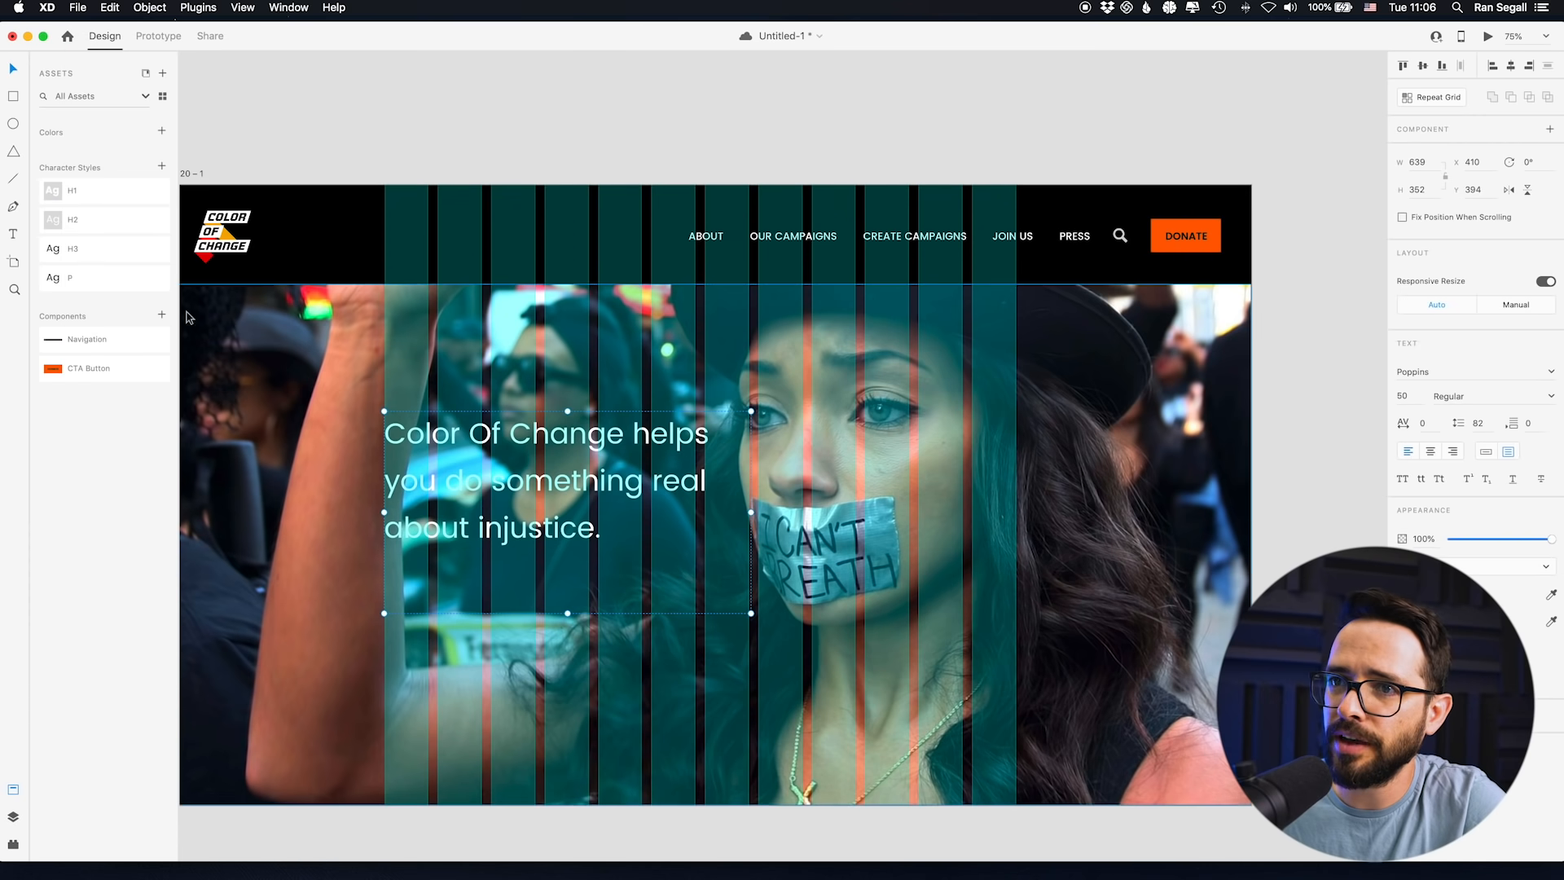
# - Edit the H1 character style to the Bold weight with line spacing 62 and apply it to the headline
pyautogui.rightClick(114, 197)
pyautogui.click(228, 207)
pyautogui.click(154, 122)
pyautogui.click(230, 96)
pyautogui.click(163, 165)
pyautogui.click(34, 164)
pyautogui.click(89, 194)
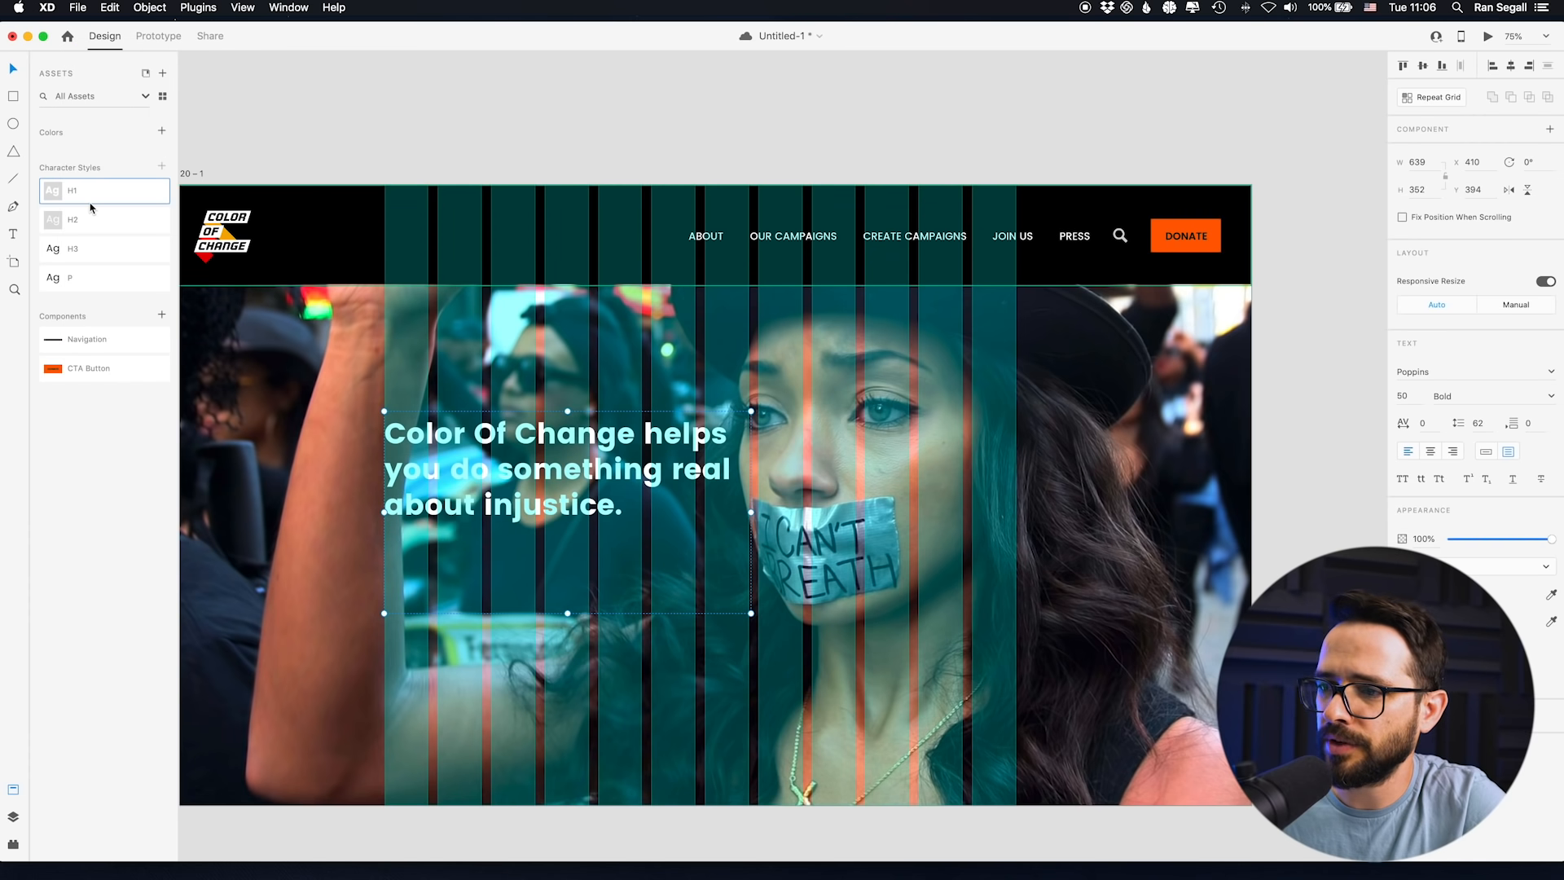
# - Shorten the headline text box to 271 px high and capitalize the words "Helps" and "You" in it
pyautogui.moveTo(568, 612); pyautogui.dragTo(572, 567)
pyautogui.doubleClick(520, 479)
pyautogui.click(465, 434)
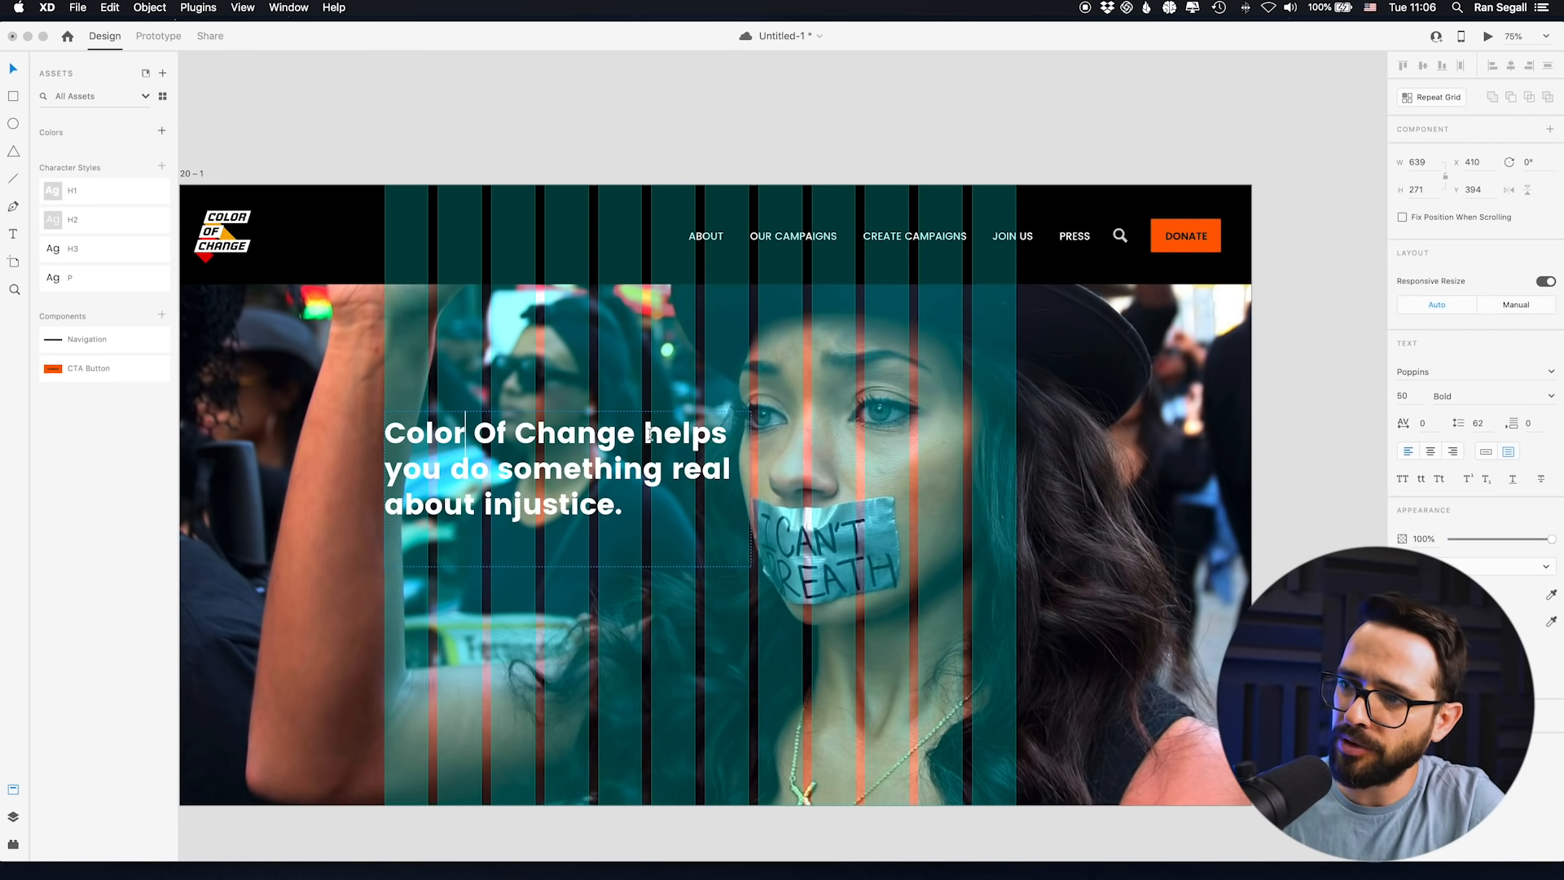
pyautogui.click(667, 433)
pyautogui.press('BackSpace')
pyautogui.write('H')
pyautogui.press('Right')
pyautogui.press('Right')
pyautogui.press('Right')
pyautogui.press('Right')
pyautogui.press('Right')
pyautogui.press('Right')
pyautogui.press('BackSpace')
pyautogui.write('Y')
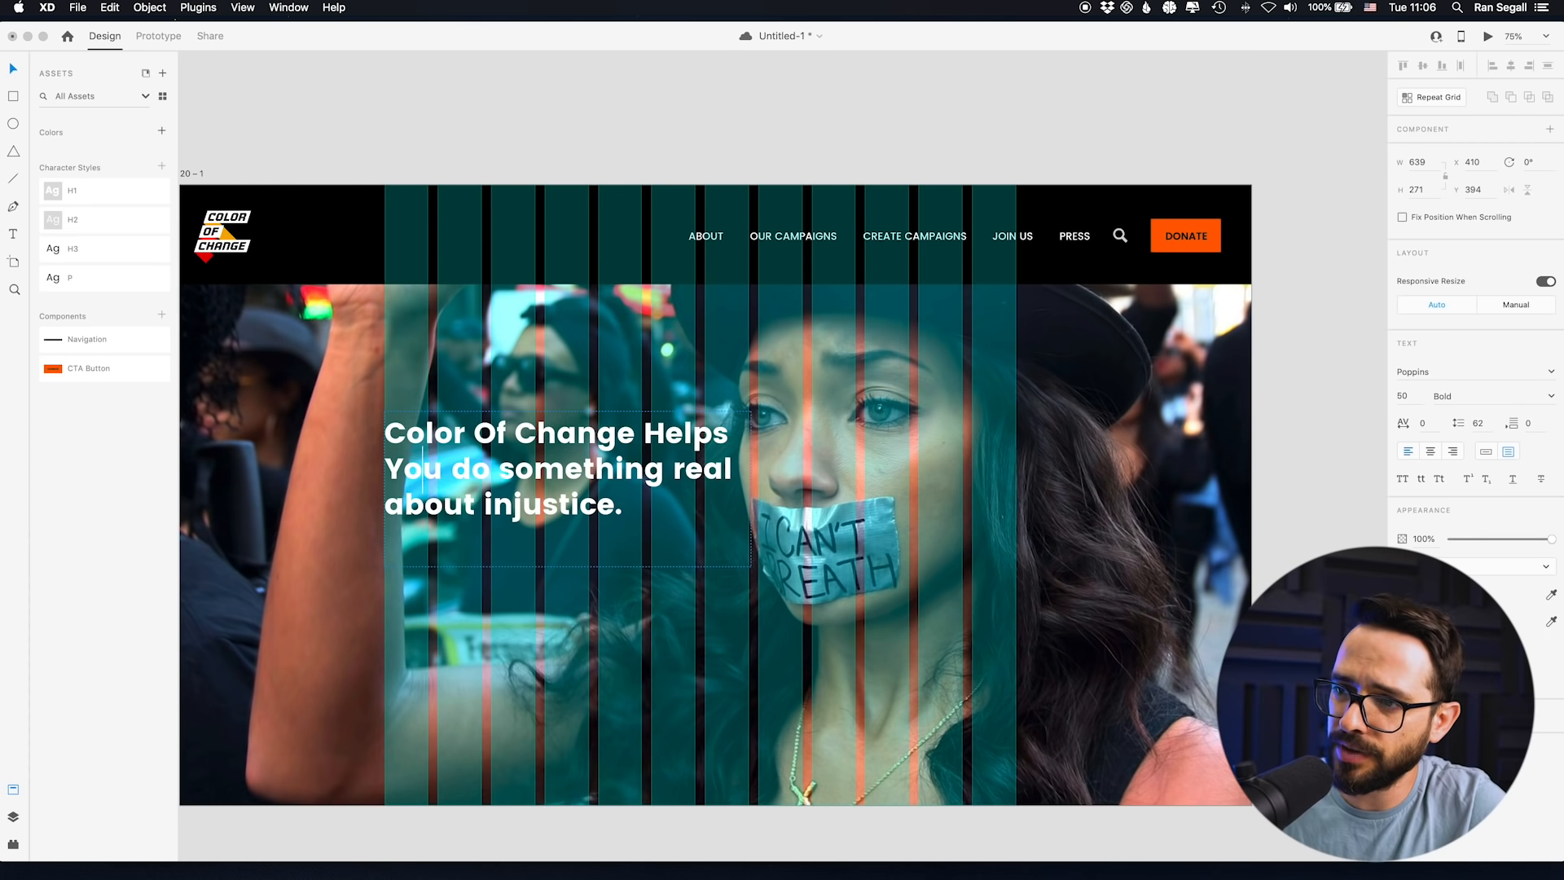
# - Capitalize "Do", "Something", "Real", "About" and "Injustice" in the headline and finish editing the text
pyautogui.press('Right')
pyautogui.press('BackSpace')
pyautogui.write('D')
pyautogui.press('Right')
pyautogui.press('Right')
pyautogui.press('Right')
pyautogui.press('BackSpace')
pyautogui.write('S')
pyautogui.press('Right')
pyautogui.press('Right')
pyautogui.press('Right')
pyautogui.press('Right')
pyautogui.press('Right')
pyautogui.press('Right')
pyautogui.press('Right')
pyautogui.press('Right')
pyautogui.press('Right')
pyautogui.press('Right')
pyautogui.press('BackSpace')
pyautogui.write('R')
pyautogui.press('Right')
pyautogui.press('Right')
pyautogui.press('Right')
pyautogui.press('Right')
pyautogui.press('Right')
pyautogui.press('BackSpace')
pyautogui.write('A')
pyautogui.press('Right')
pyautogui.press('Right')
pyautogui.press('Right')
pyautogui.press('Right')
pyautogui.press('Right')
pyautogui.press('Right')
pyautogui.press('BackSpace')
pyautogui.write('I')
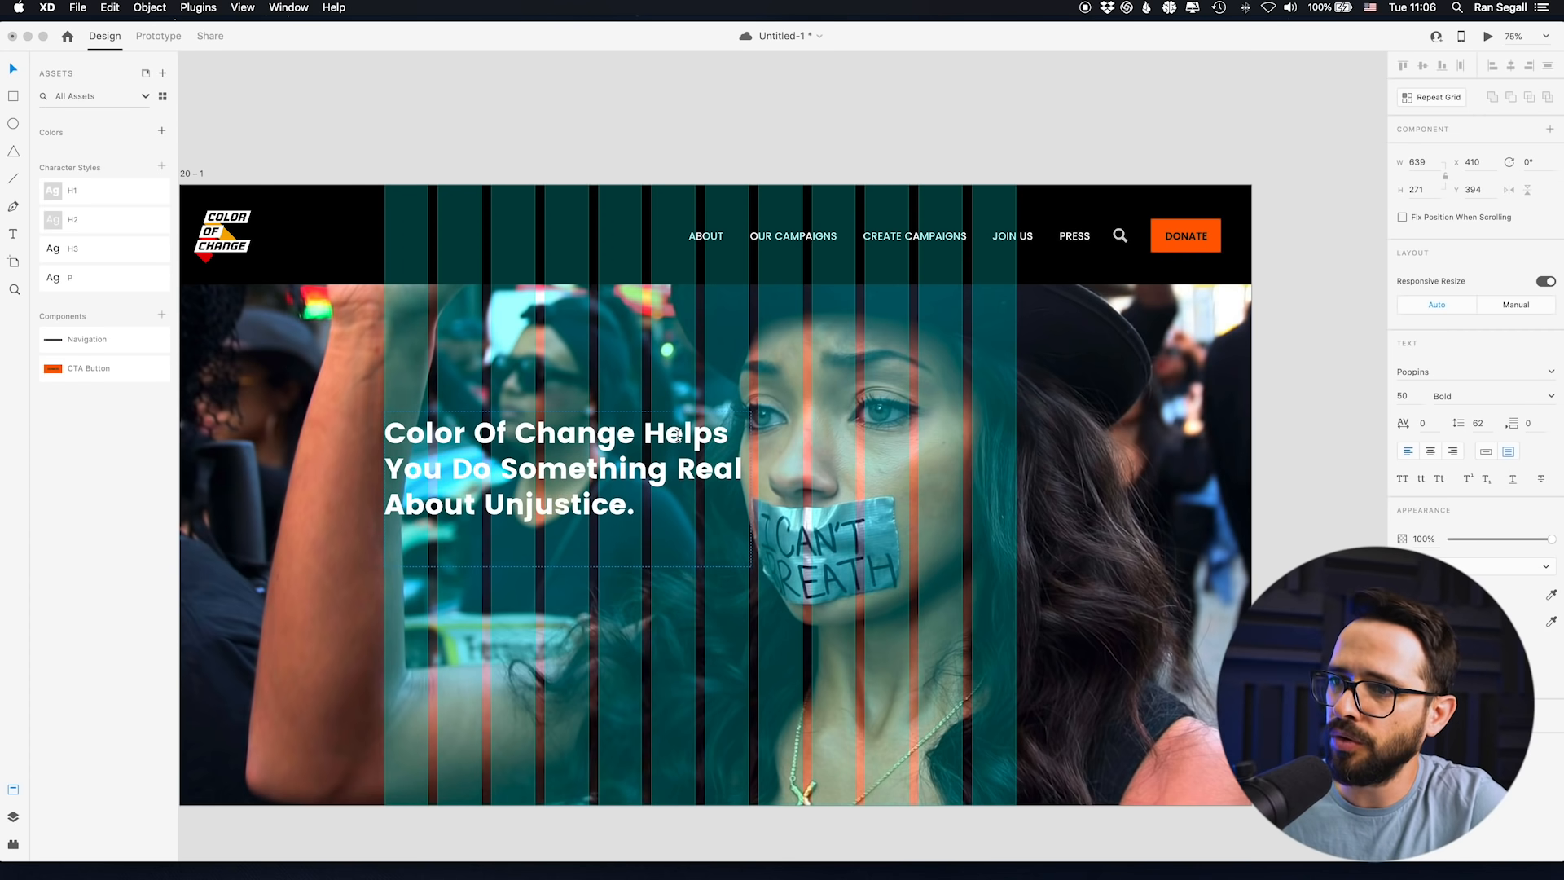
pyautogui.press('Escape')
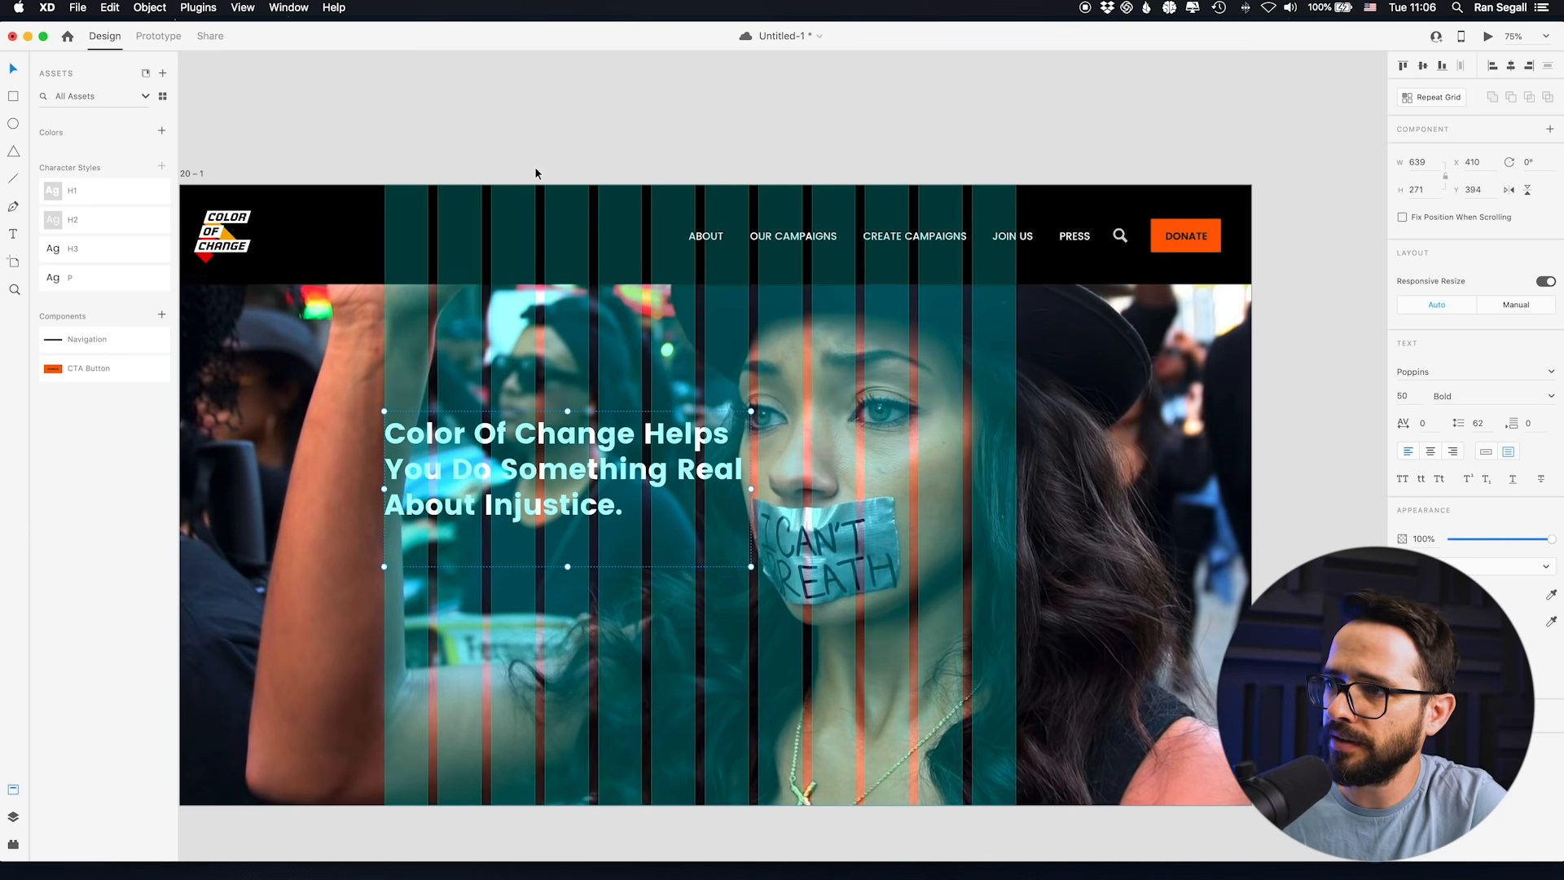
# - Check the hero text on the original website in Chrome, return to Adobe XD and move the headline down to Y 430
pyautogui.press('super+Tab')
pyautogui.click(636, 444)
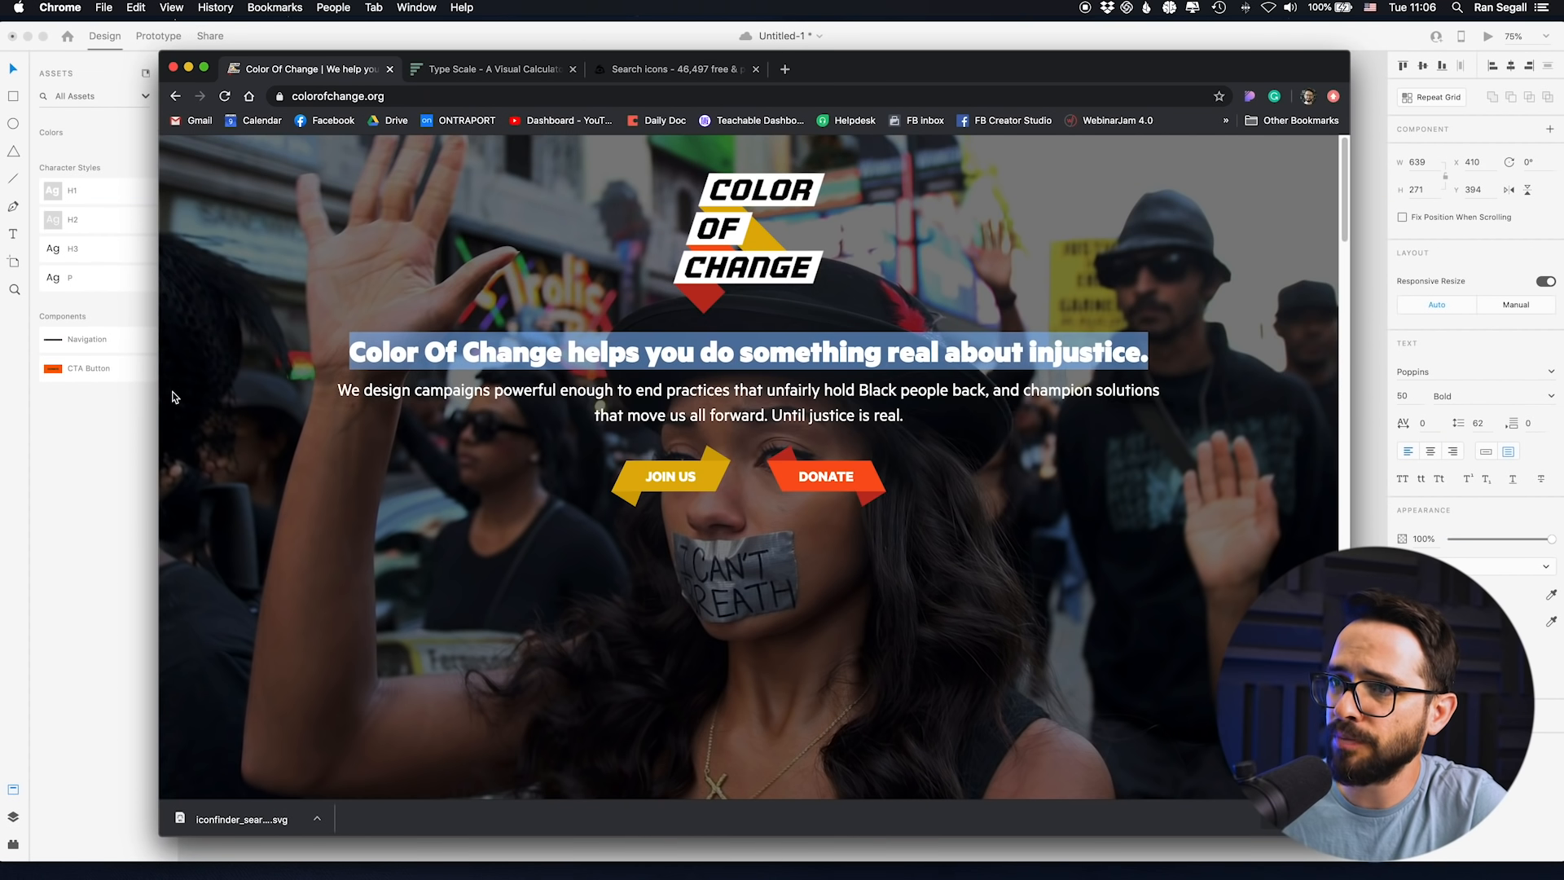
pyautogui.press('super+Tab')
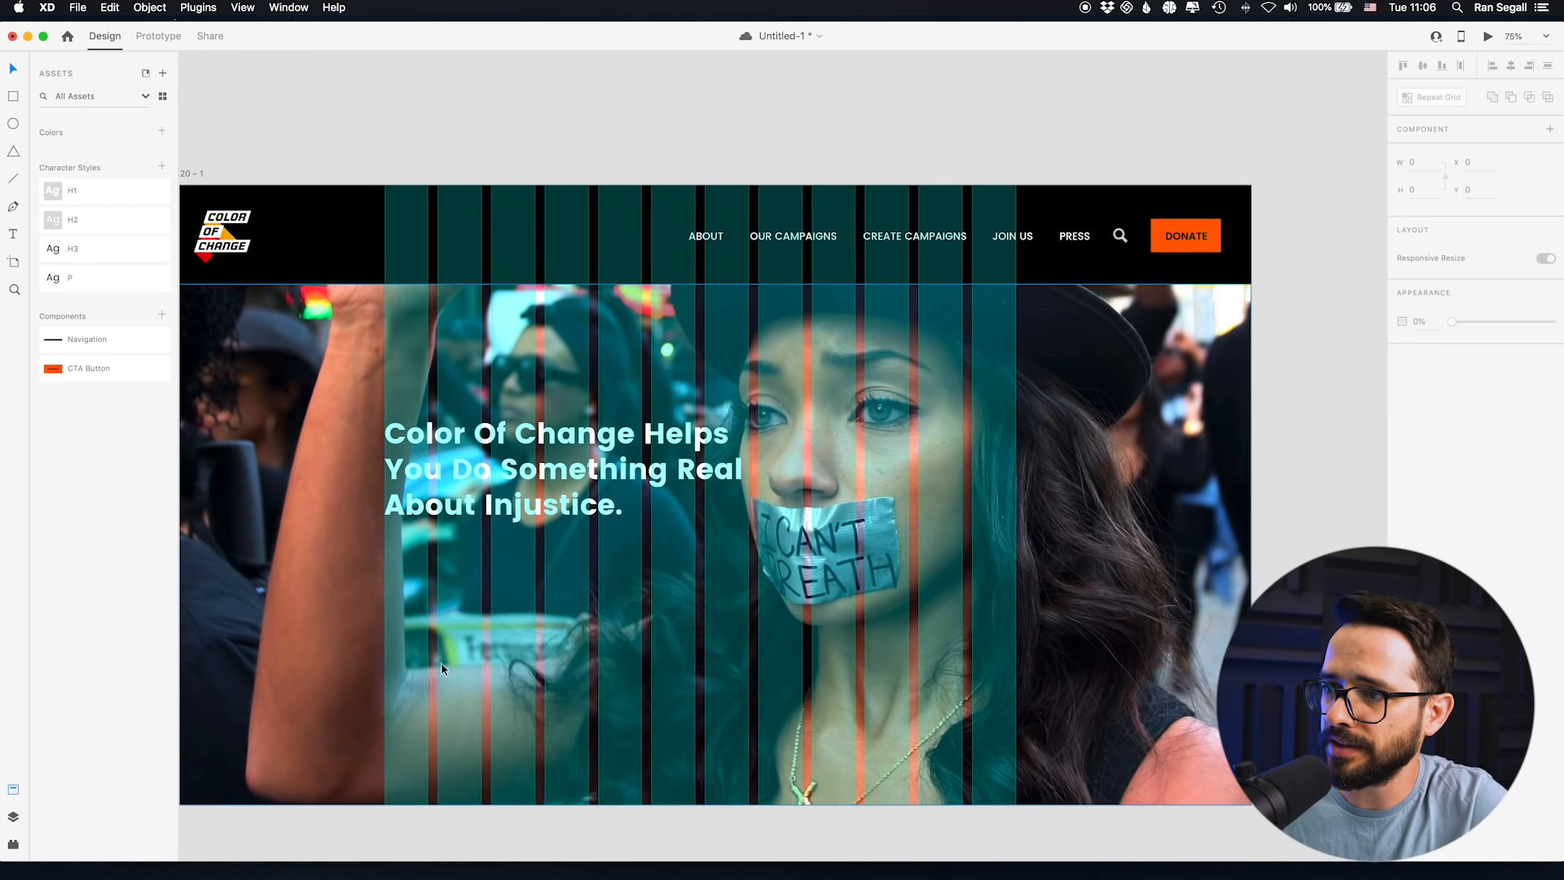
pyautogui.moveTo(481, 498); pyautogui.dragTo(446, 519)
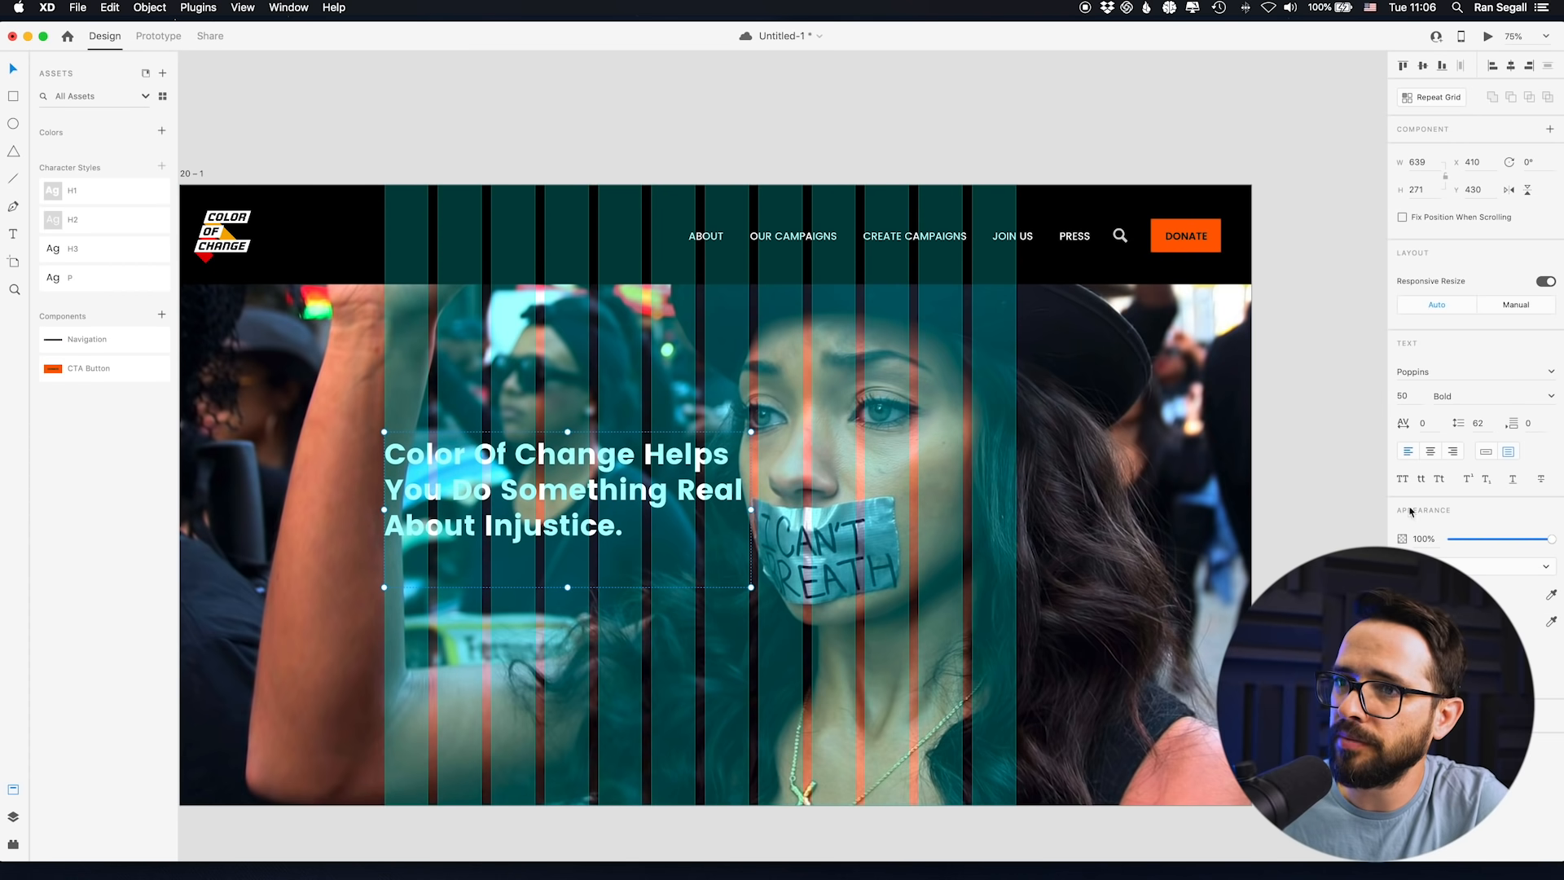
# - Hide the artboard's layout column grid and shorten the headline text box to 224 px high
pyautogui.moveTo(269, 159); pyautogui.dragTo(348, 161)
pyautogui.click(253, 173)
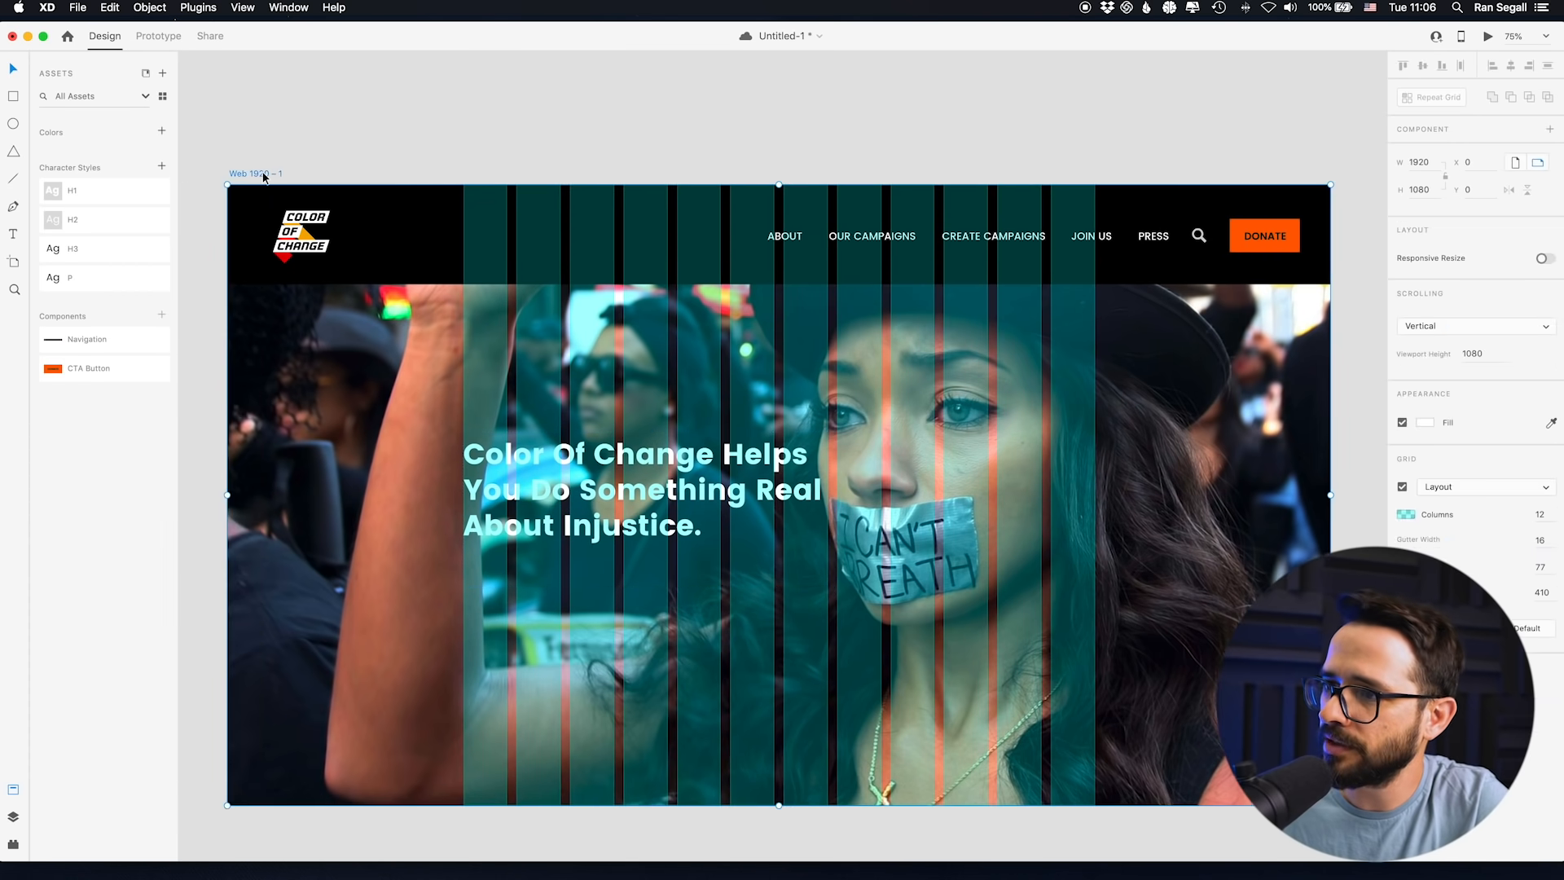
pyautogui.click(1402, 488)
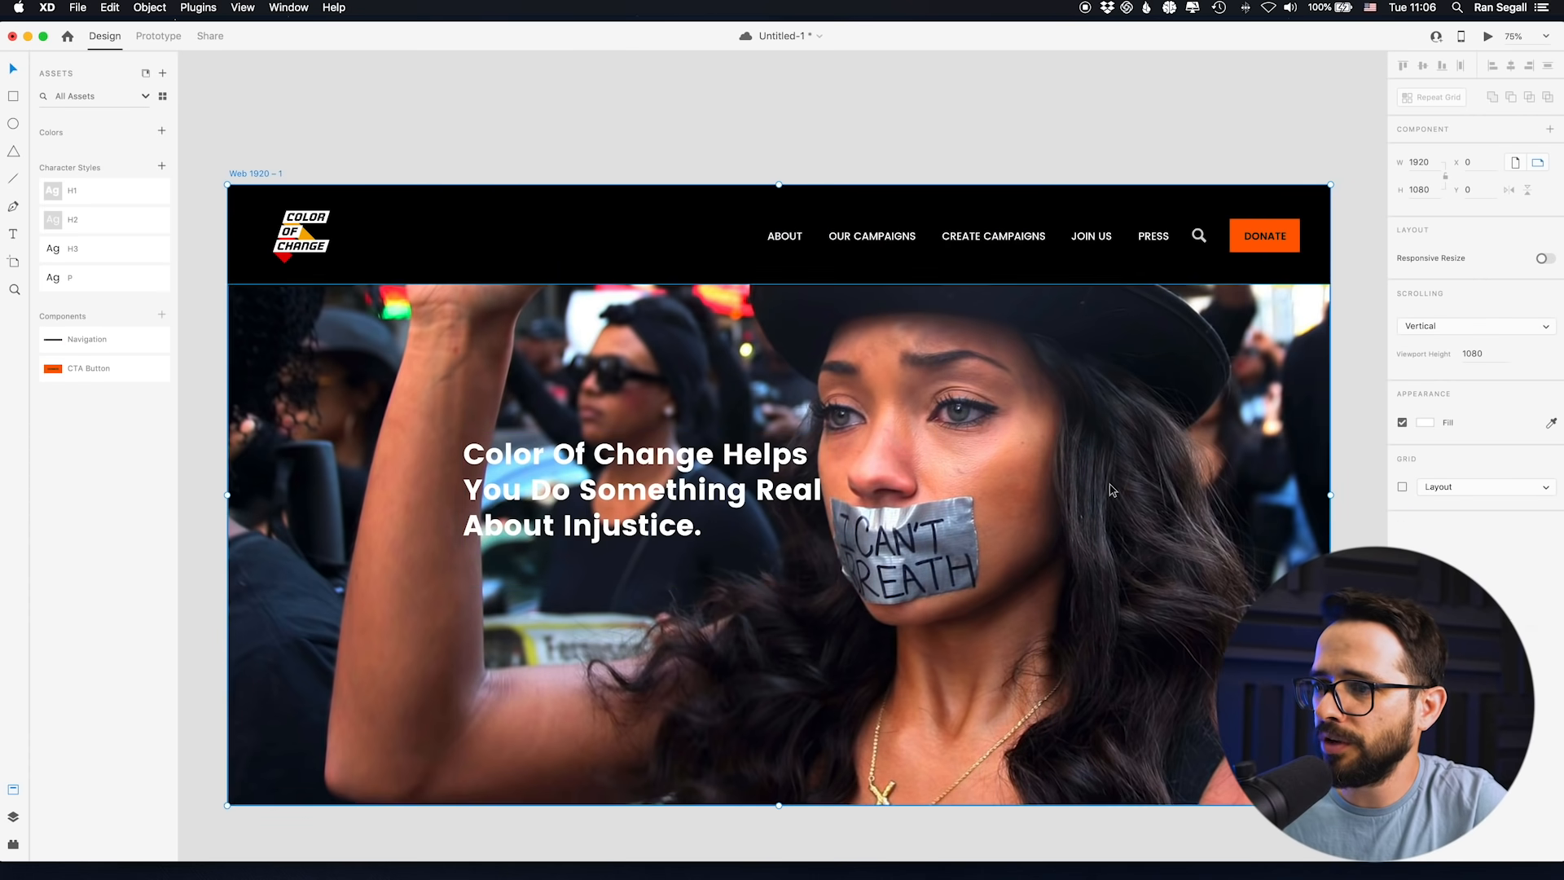
pyautogui.click(571, 562)
pyautogui.moveTo(645, 587)
pyautogui.mouseDown()
pyautogui.moveTo(645, 529)
pyautogui.moveTo(646, 560)
pyautogui.mouseUp()
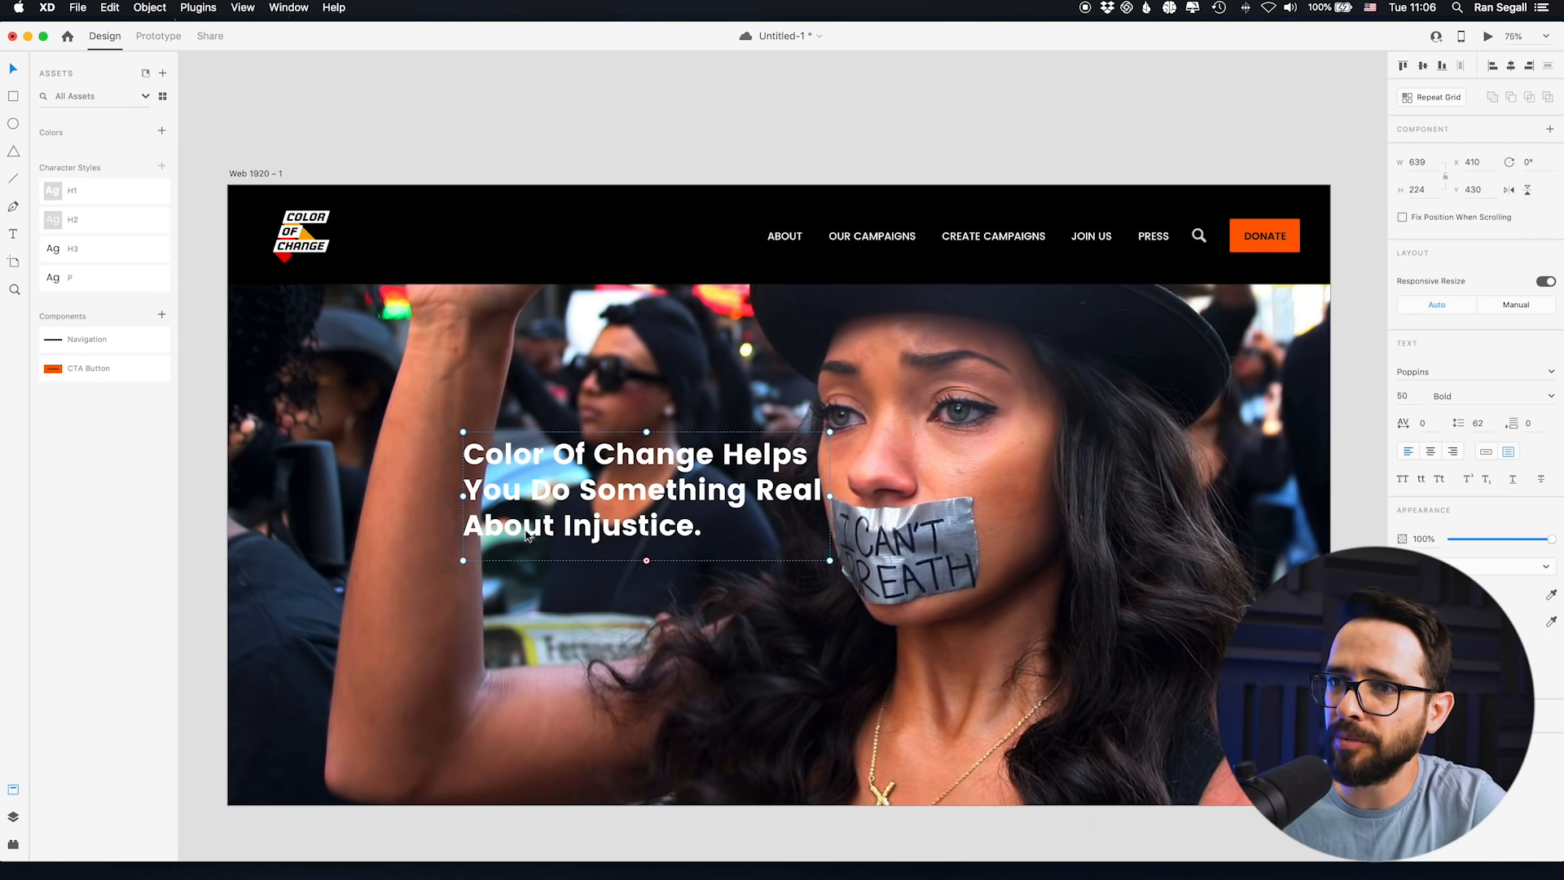
pyautogui.click(524, 111)
# - Draw a borderless rectangle about 1458 by 608 px over the hero photo, filled with #000000 at 70% opacity
pyautogui.click(246, 315)
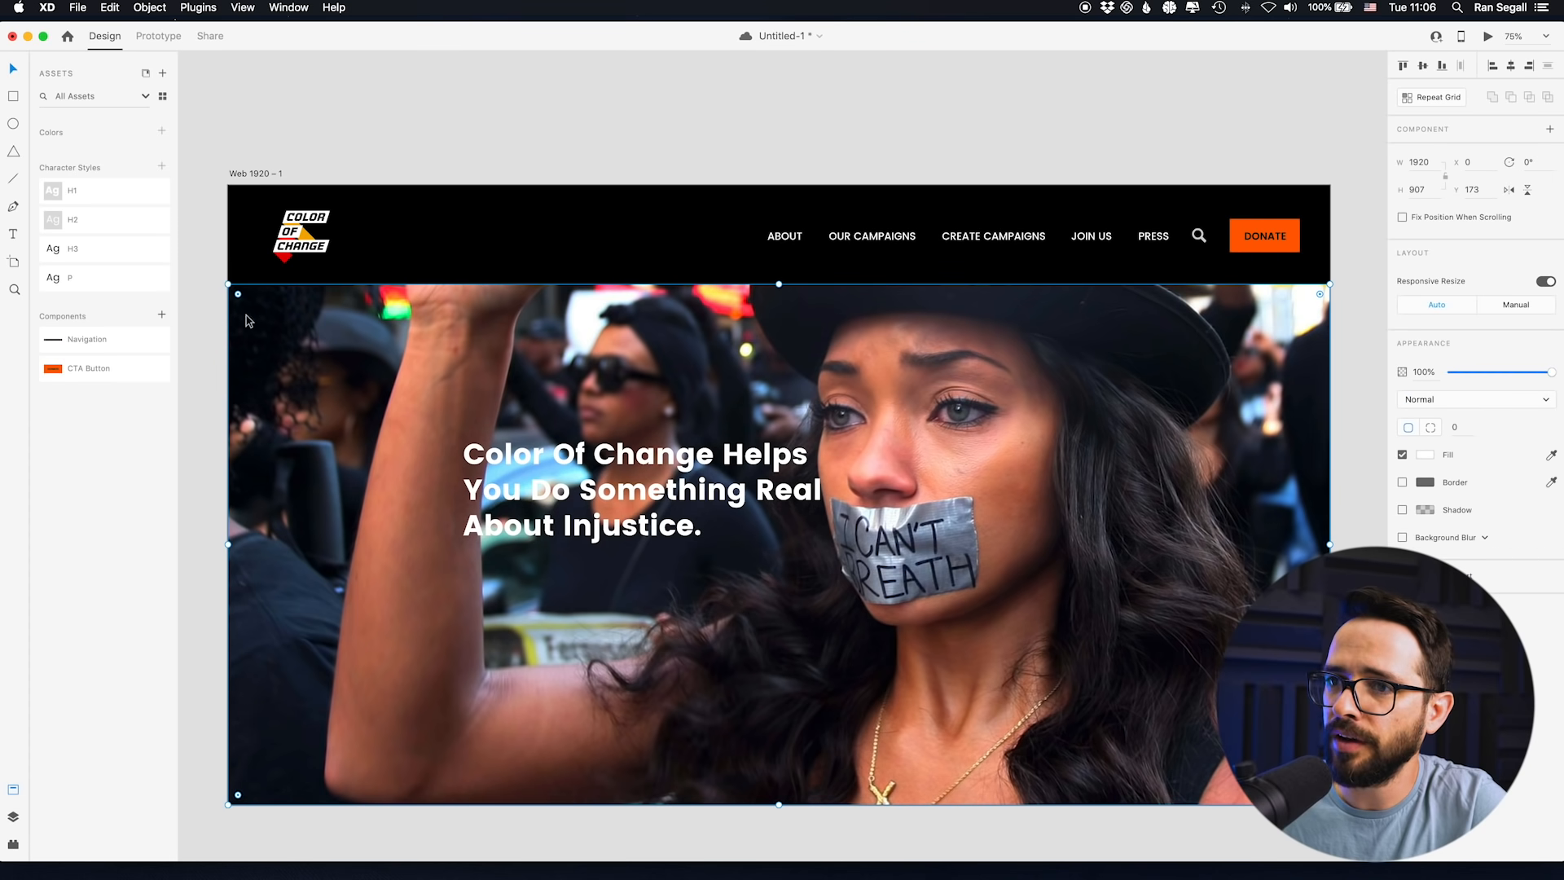
pyautogui.moveTo(228, 306); pyautogui.dragTo(1065, 654)
pyautogui.click(1402, 482)
pyautogui.click(1426, 454)
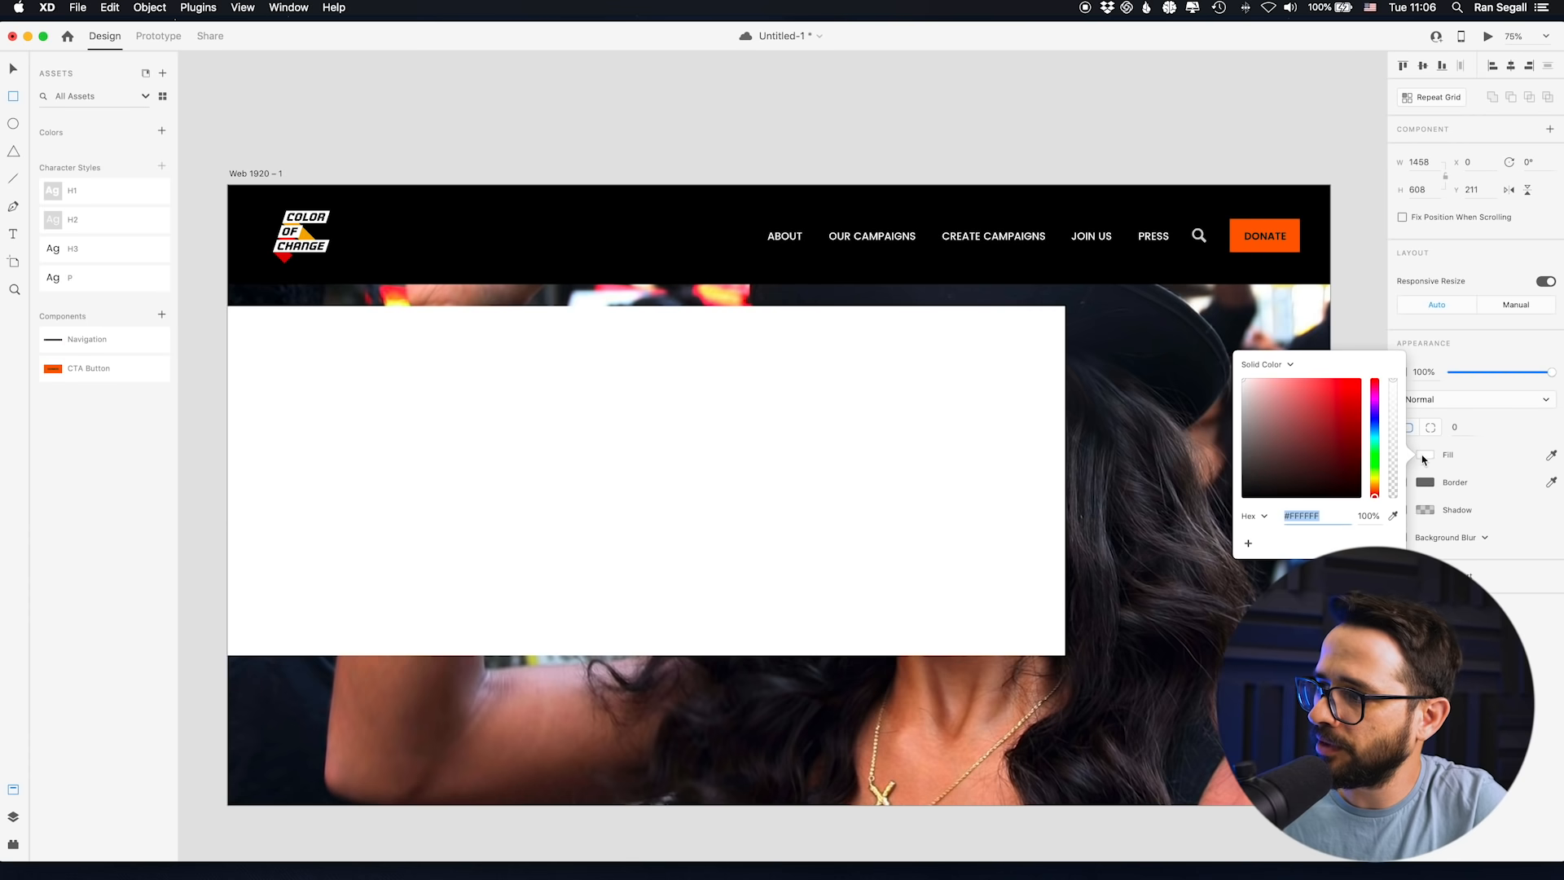
pyautogui.moveTo(1278, 444); pyautogui.dragTo(1163, 526)
pyautogui.click(1368, 515)
pyautogui.write('70')
pyautogui.press('Return')
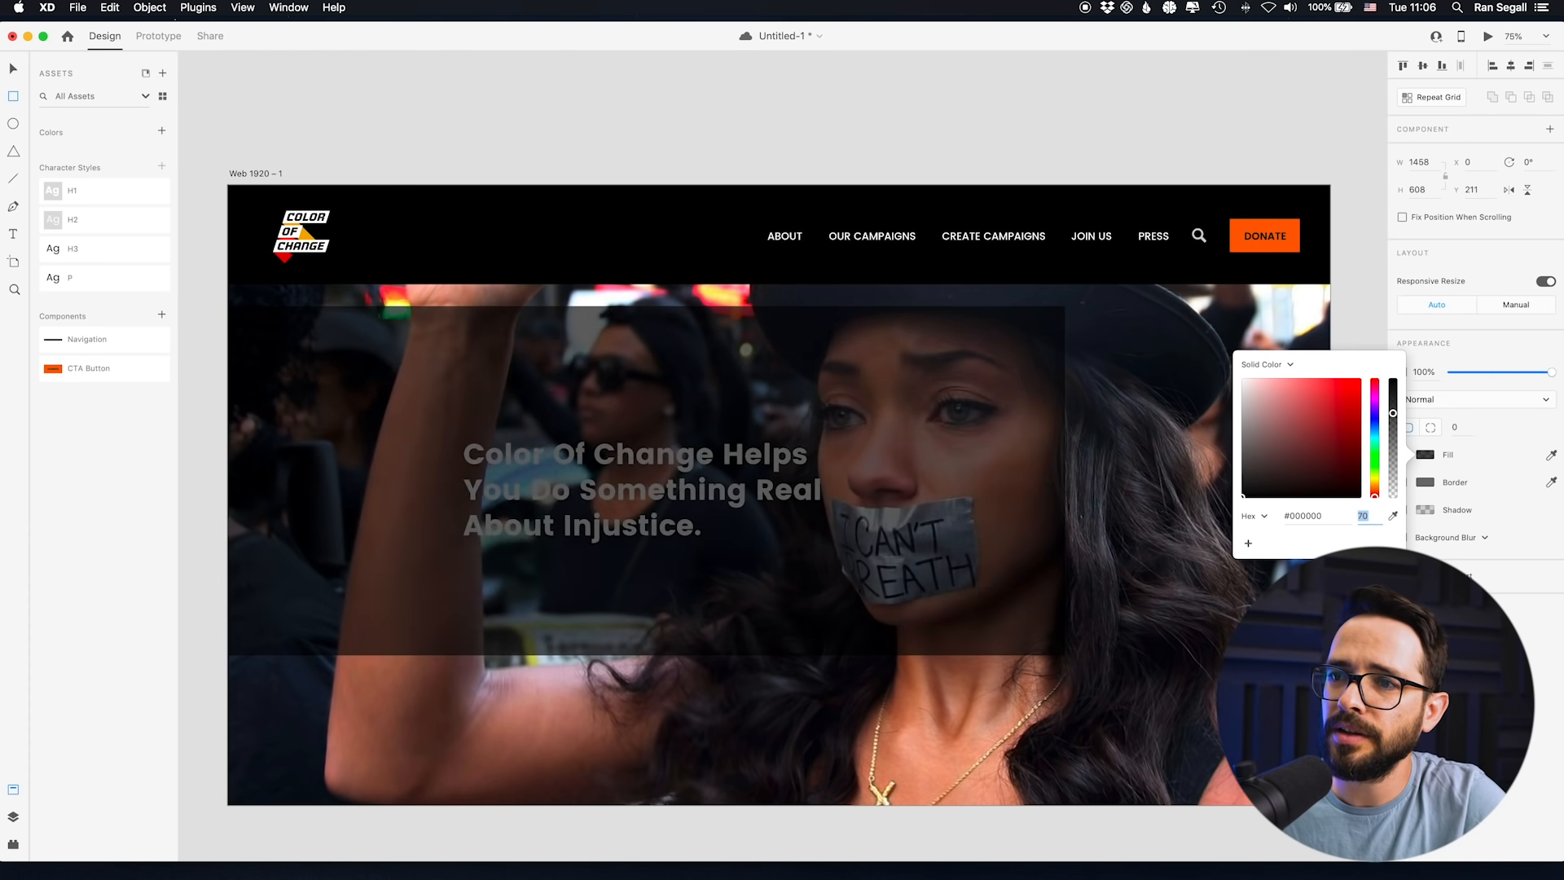
# - Move the dark overlay rectangle up to Y 172 under the navigation and stretch it to 1920 by 908 px, covering the hero photo
pyautogui.click(13, 72)
pyautogui.moveTo(339, 398); pyautogui.dragTo(339, 377)
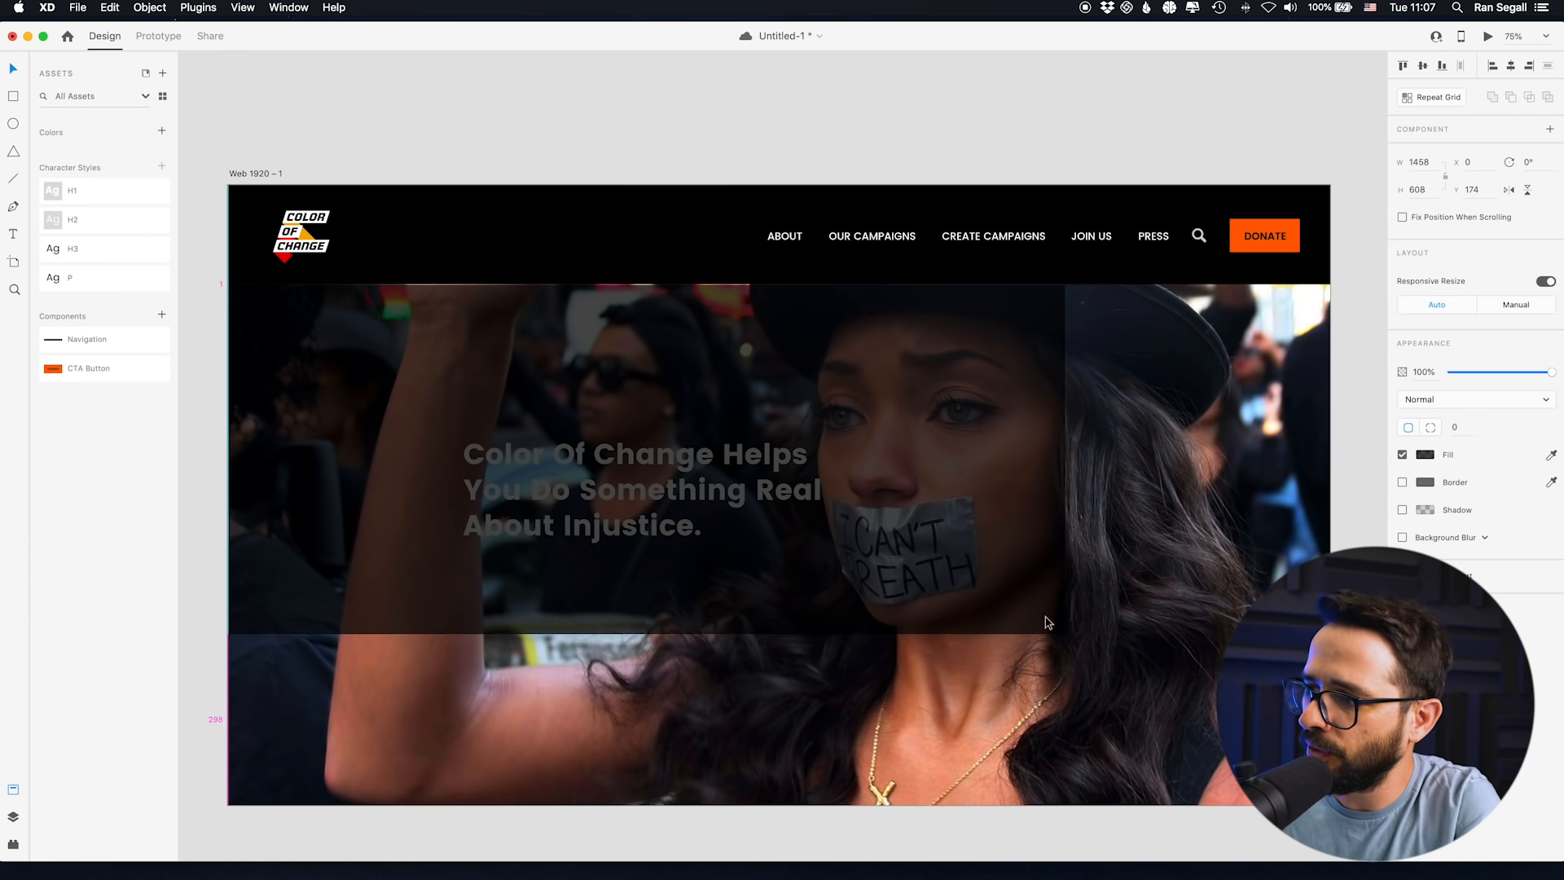
pyautogui.press('Up')
pyautogui.press('Up')
pyautogui.press('Up')
pyautogui.moveTo(1063, 630); pyautogui.dragTo(1330, 804)
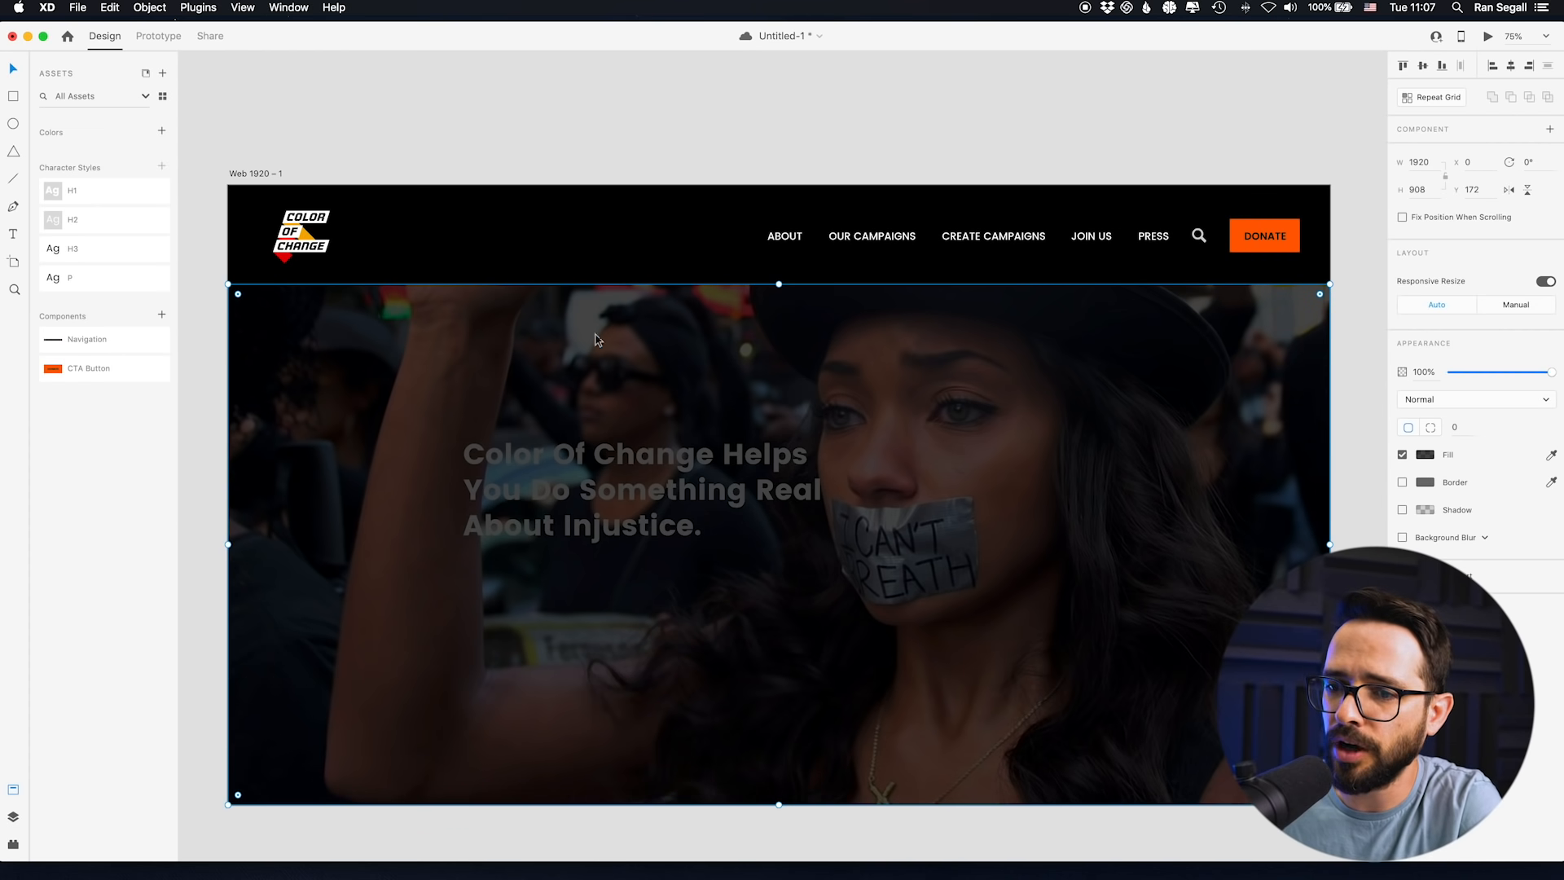
# - Move the headline layer above the overlay rectangle in the layer order and reselect the overlay
pyautogui.click(13, 815)
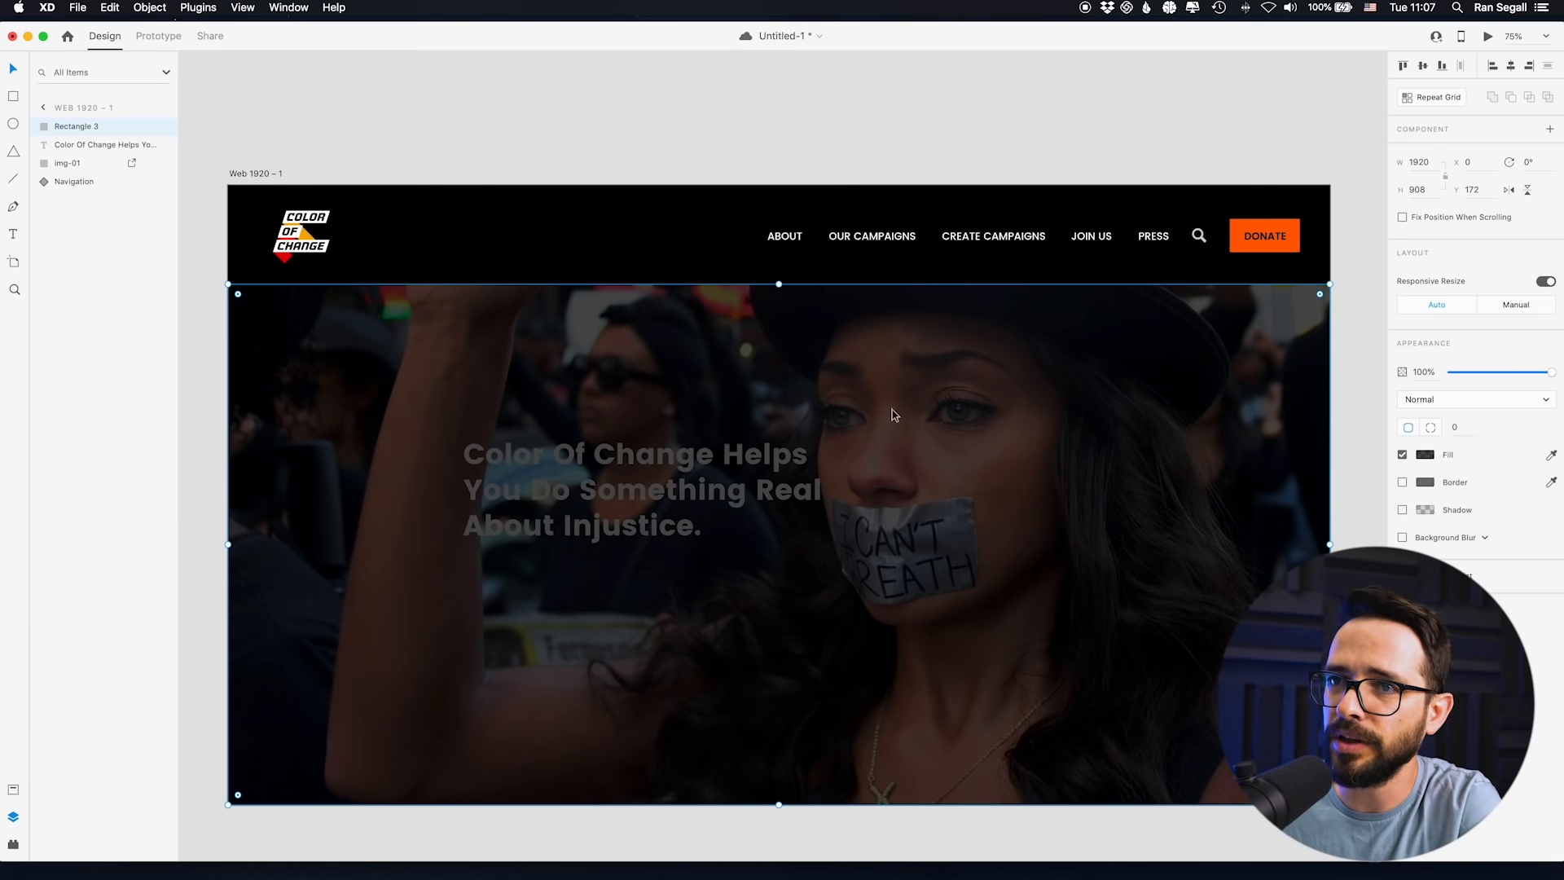
pyautogui.moveTo(85, 144); pyautogui.dragTo(86, 121)
pyautogui.click(872, 364)
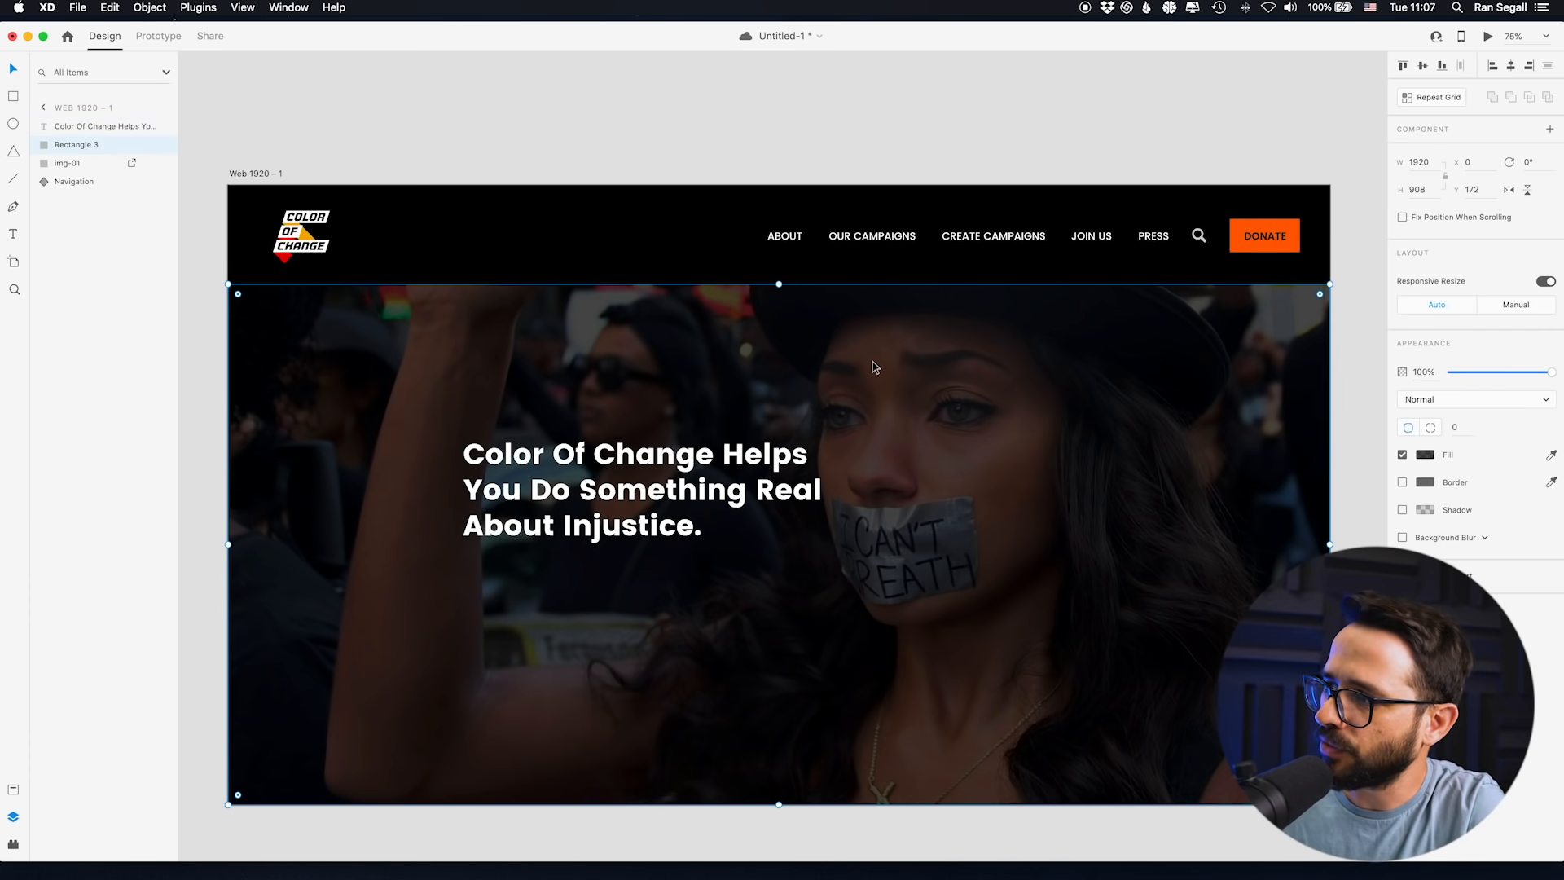
# - Try 50% opacity on the overlay's black fill and settle on 60%
pyautogui.click(1423, 456)
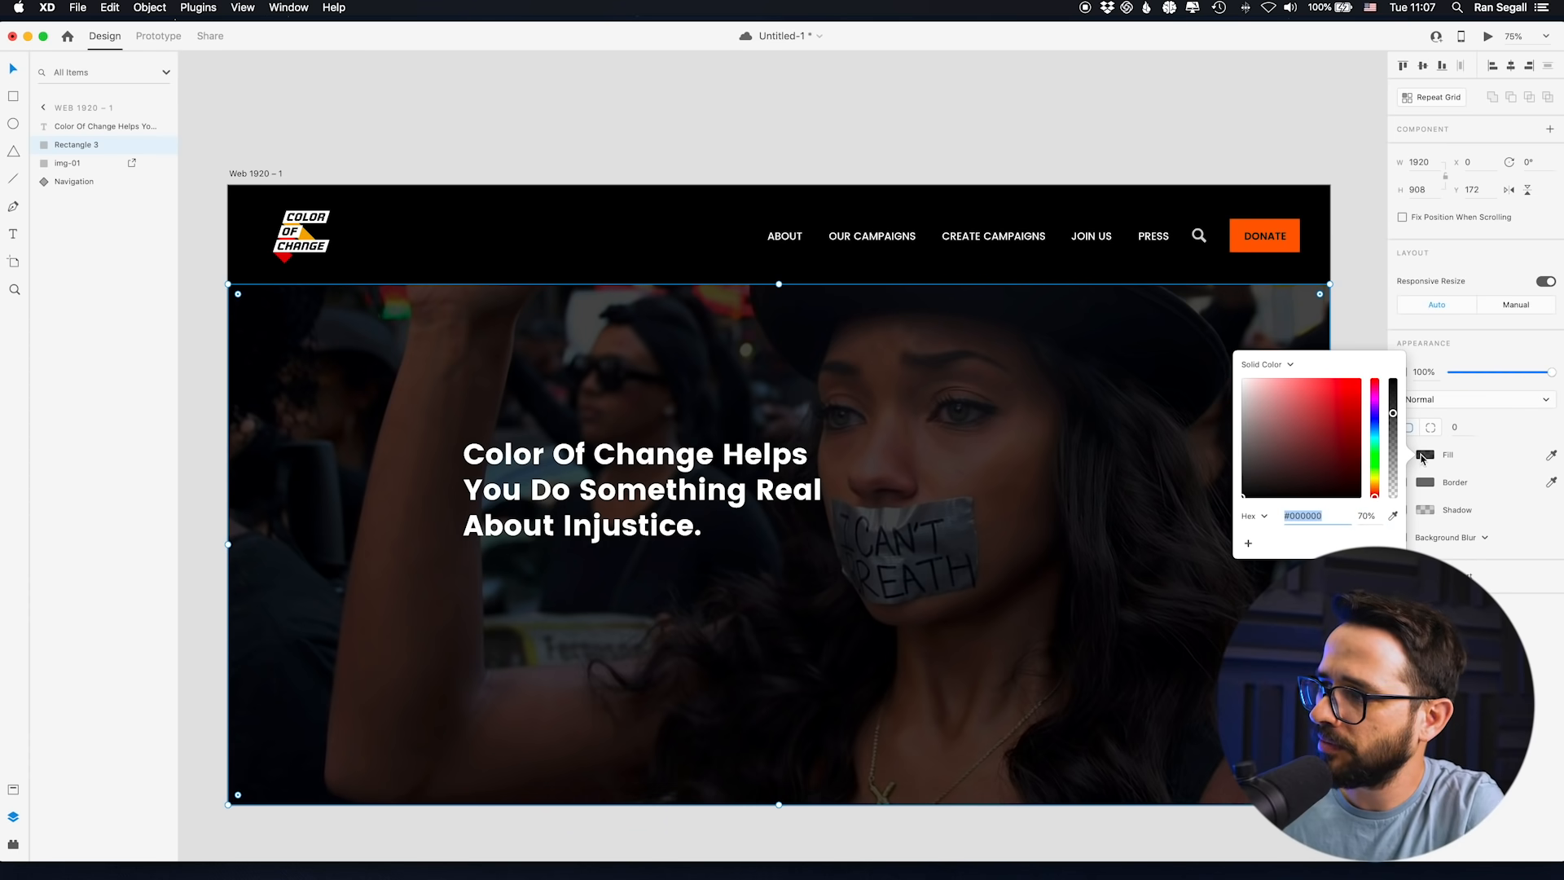
pyautogui.click(1371, 515)
pyautogui.press('BackSpace')
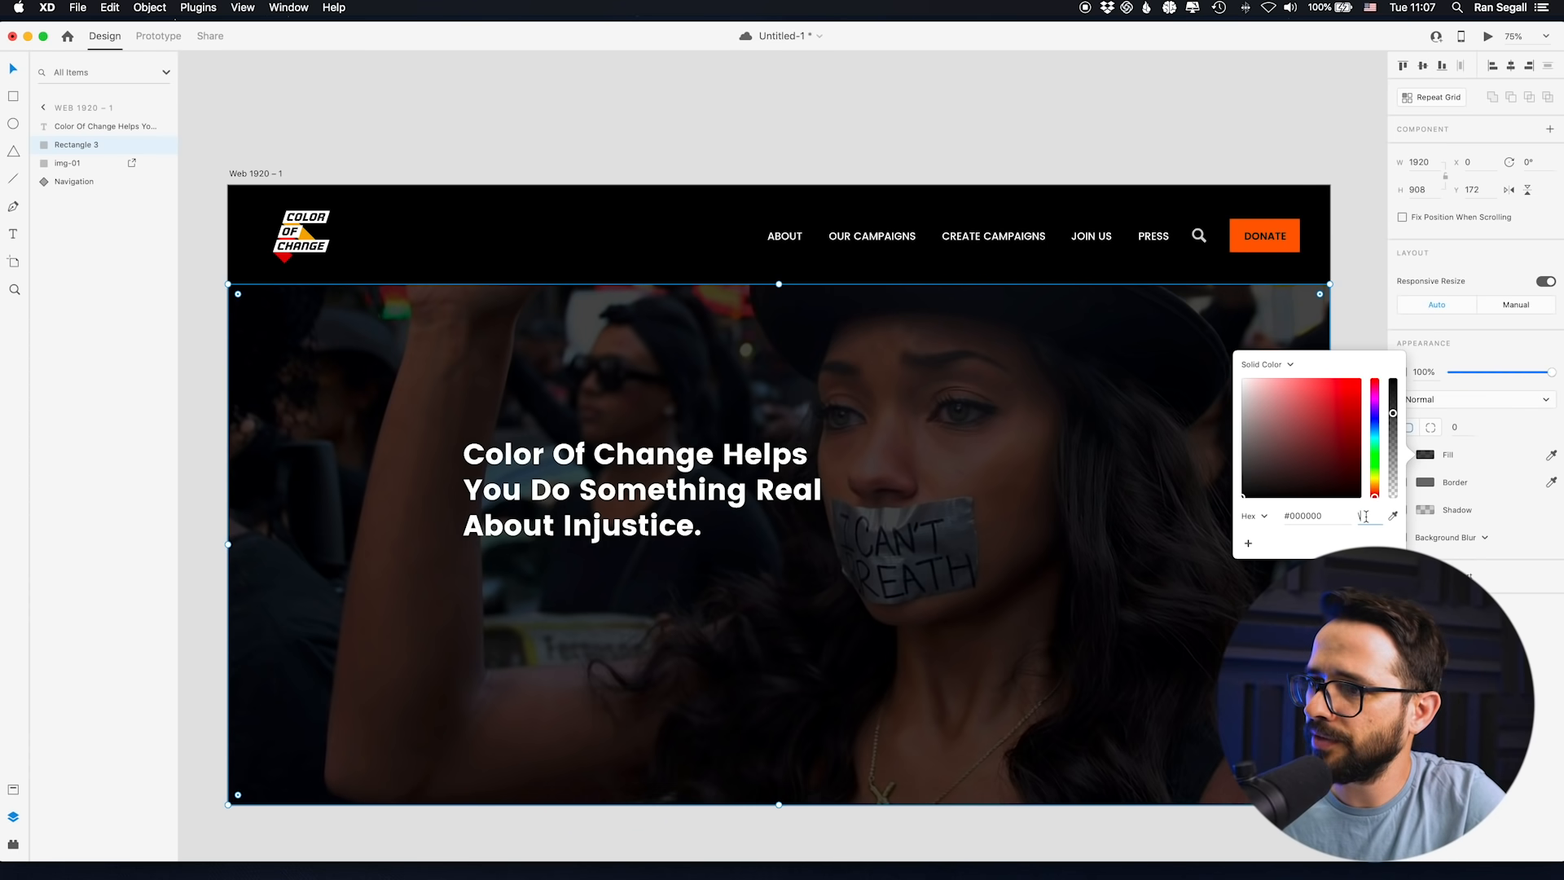
pyautogui.write('50')
pyautogui.press('Return')
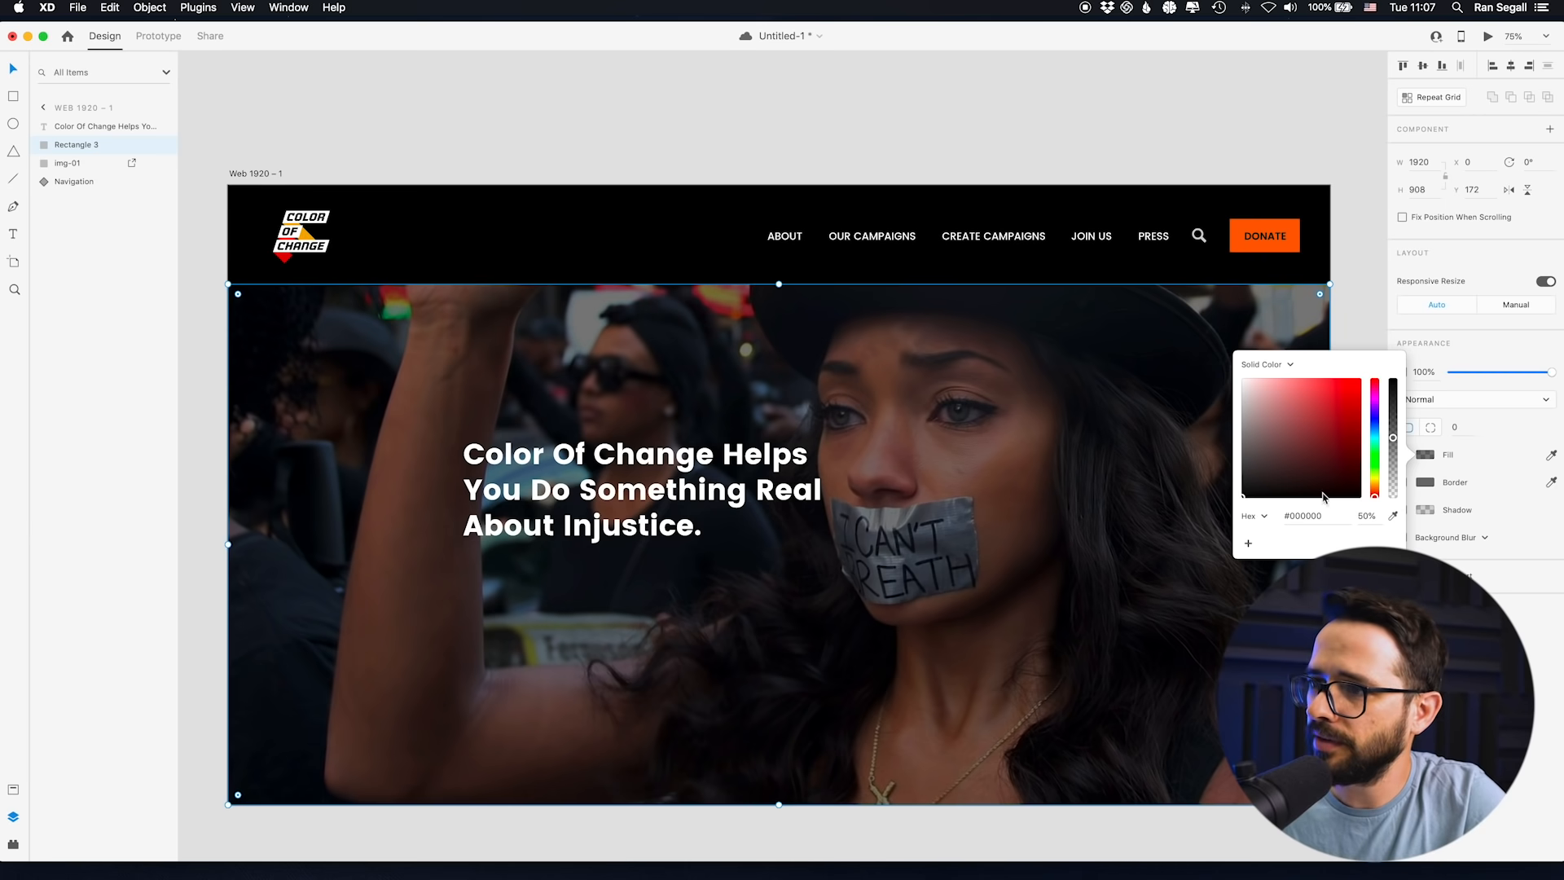
pyautogui.press('super+a')
pyautogui.write('60')
pyautogui.press('Return')
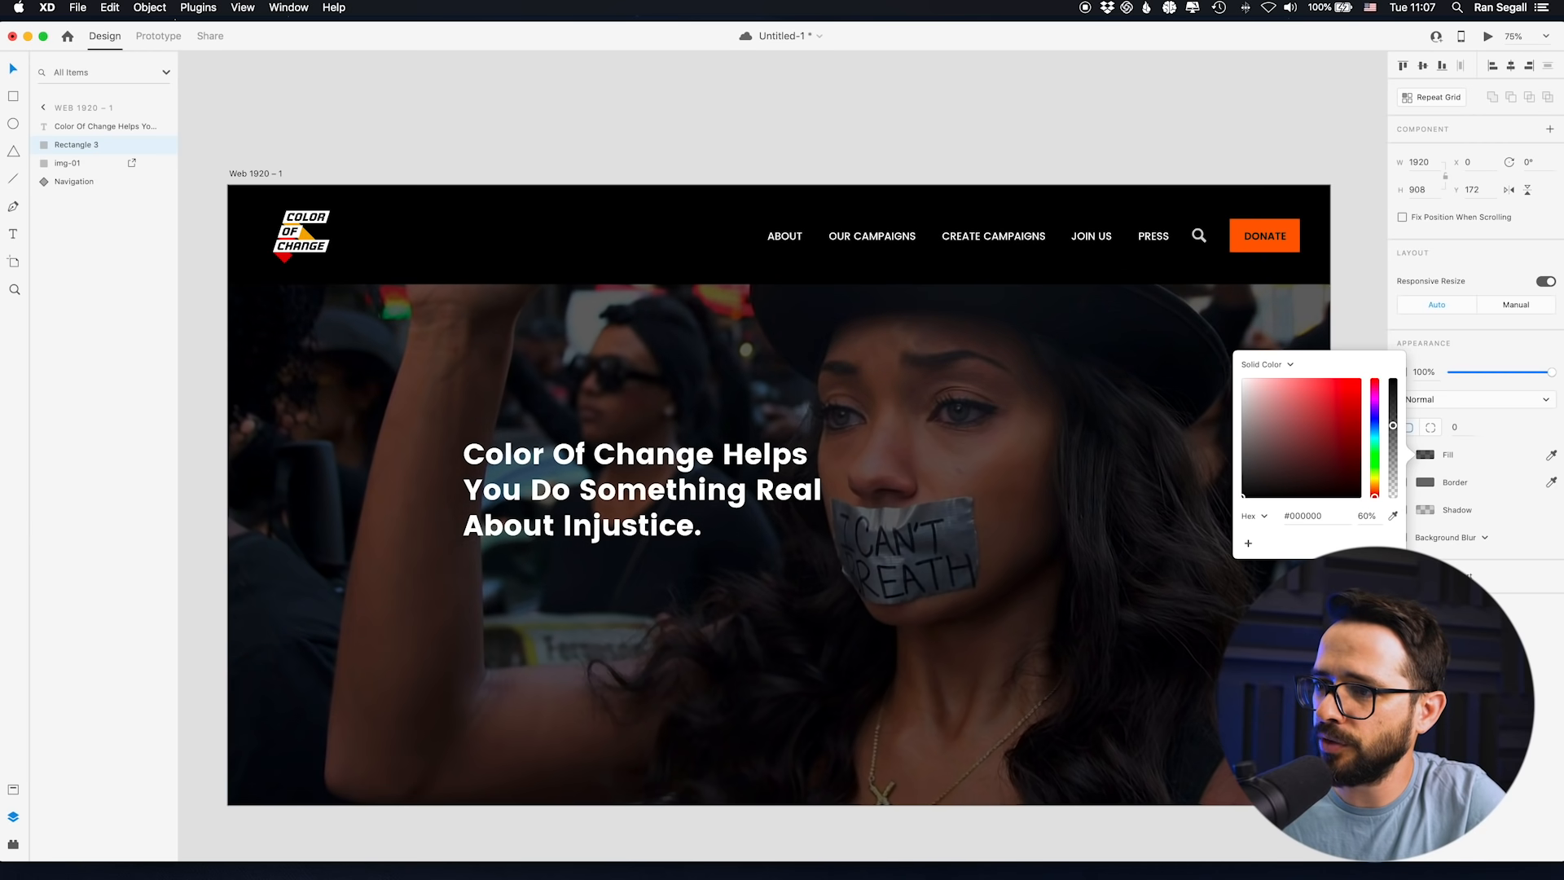
pyautogui.click(845, 79)
# - Shorten the headline text box to 208 px high and place a copy of it directly below at Y 638
pyautogui.click(648, 561)
pyautogui.moveTo(647, 560)
pyautogui.mouseDown()
pyautogui.moveTo(643, 594)
pyautogui.moveTo(647, 552)
pyautogui.mouseUp()
pyautogui.moveTo(569, 515); pyautogui.dragTo(568, 635)
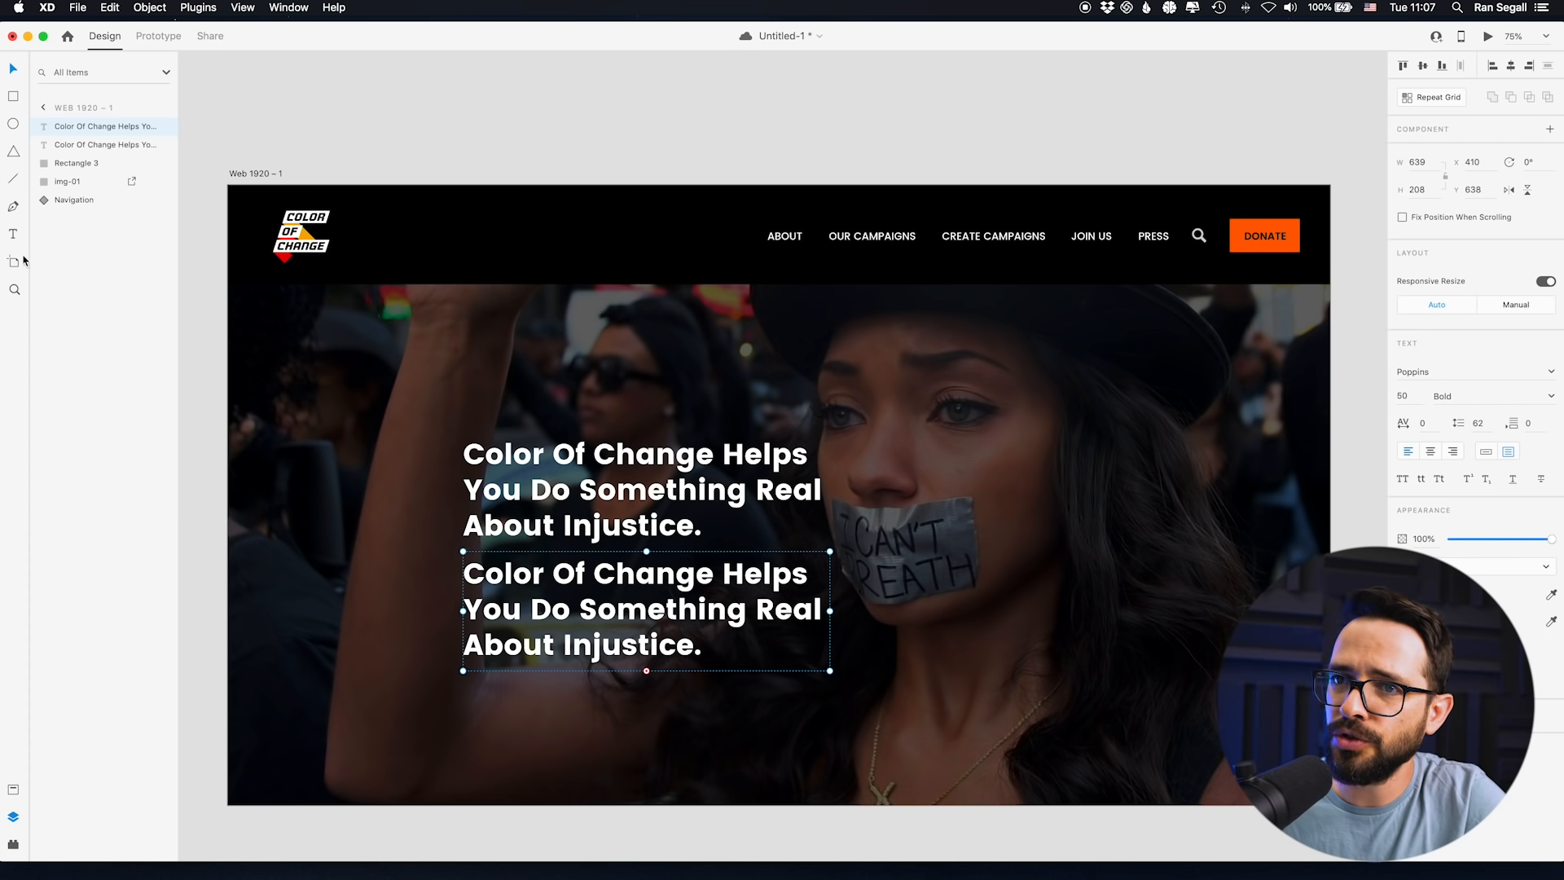
# - Apply the H2 style to the headline copy, replacing its text with the website's "We design campaigns" paragraph in a 725 px wide box
pyautogui.click(13, 789)
pyautogui.click(77, 220)
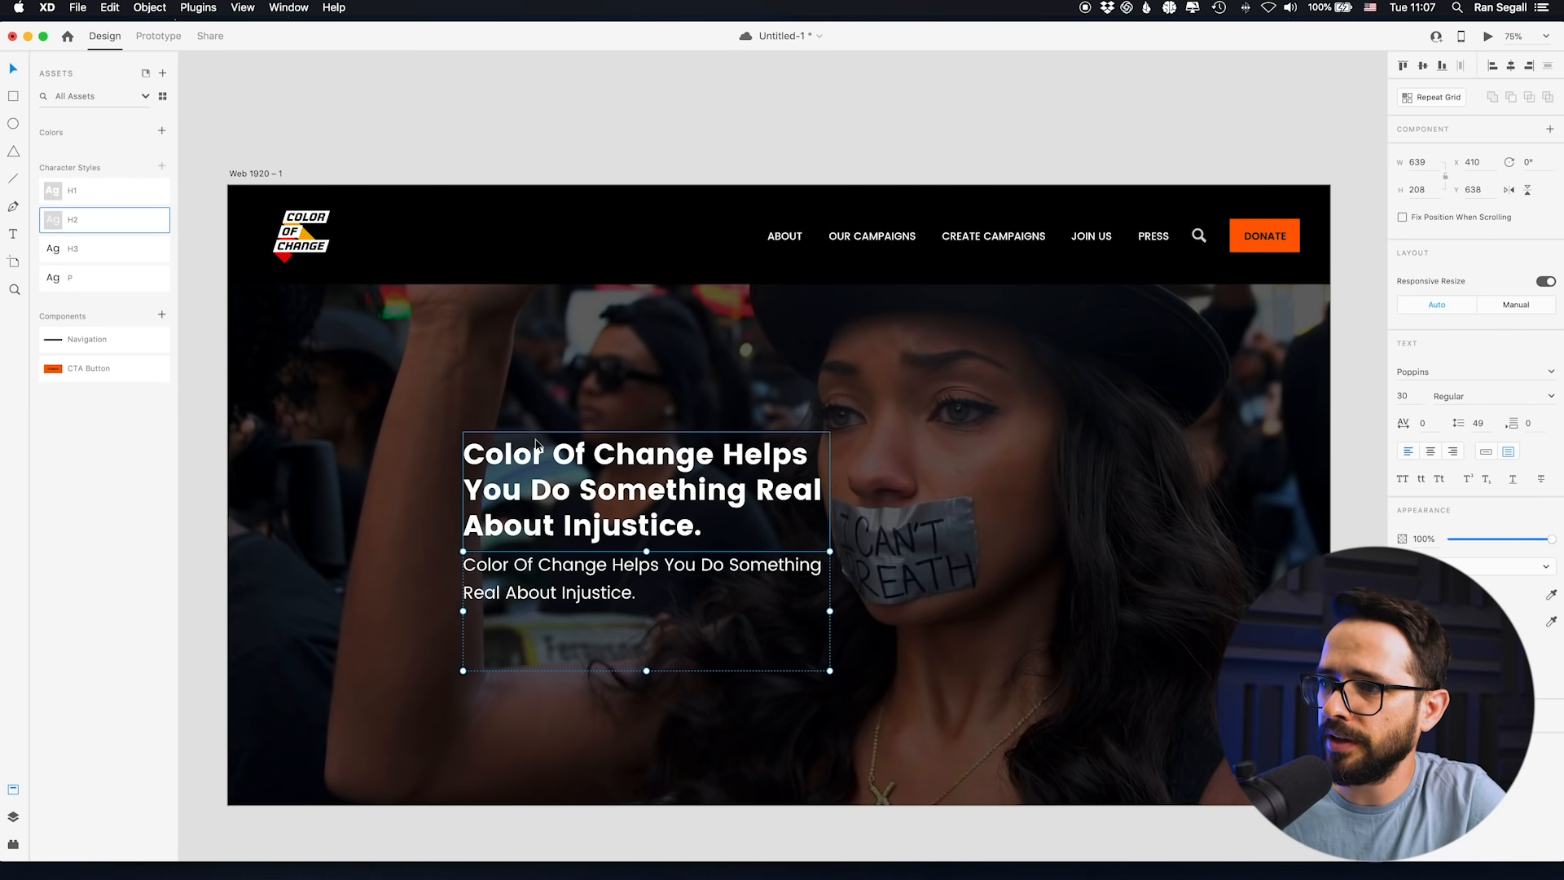
pyautogui.press('super+Tab')
pyautogui.moveTo(926, 423); pyautogui.dragTo(334, 391)
pyautogui.press('super+c')
pyautogui.press('super+Tab')
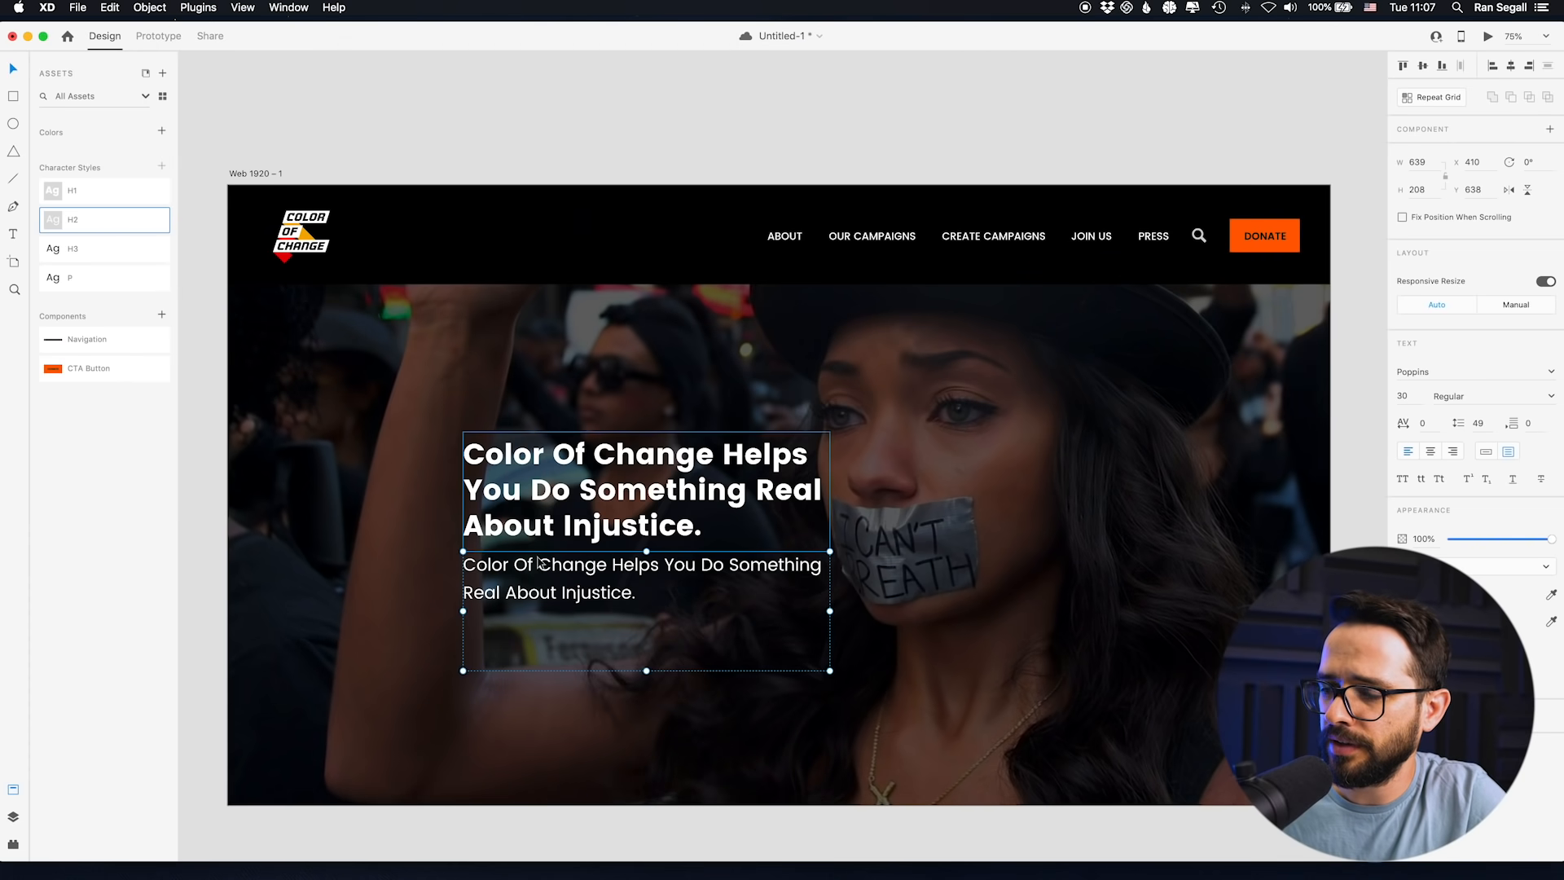
pyautogui.doubleClick(552, 575)
pyautogui.press('super+a')
pyautogui.press('super+v')
pyautogui.press('Escape')
pyautogui.moveTo(830, 610); pyautogui.dragTo(879, 610)
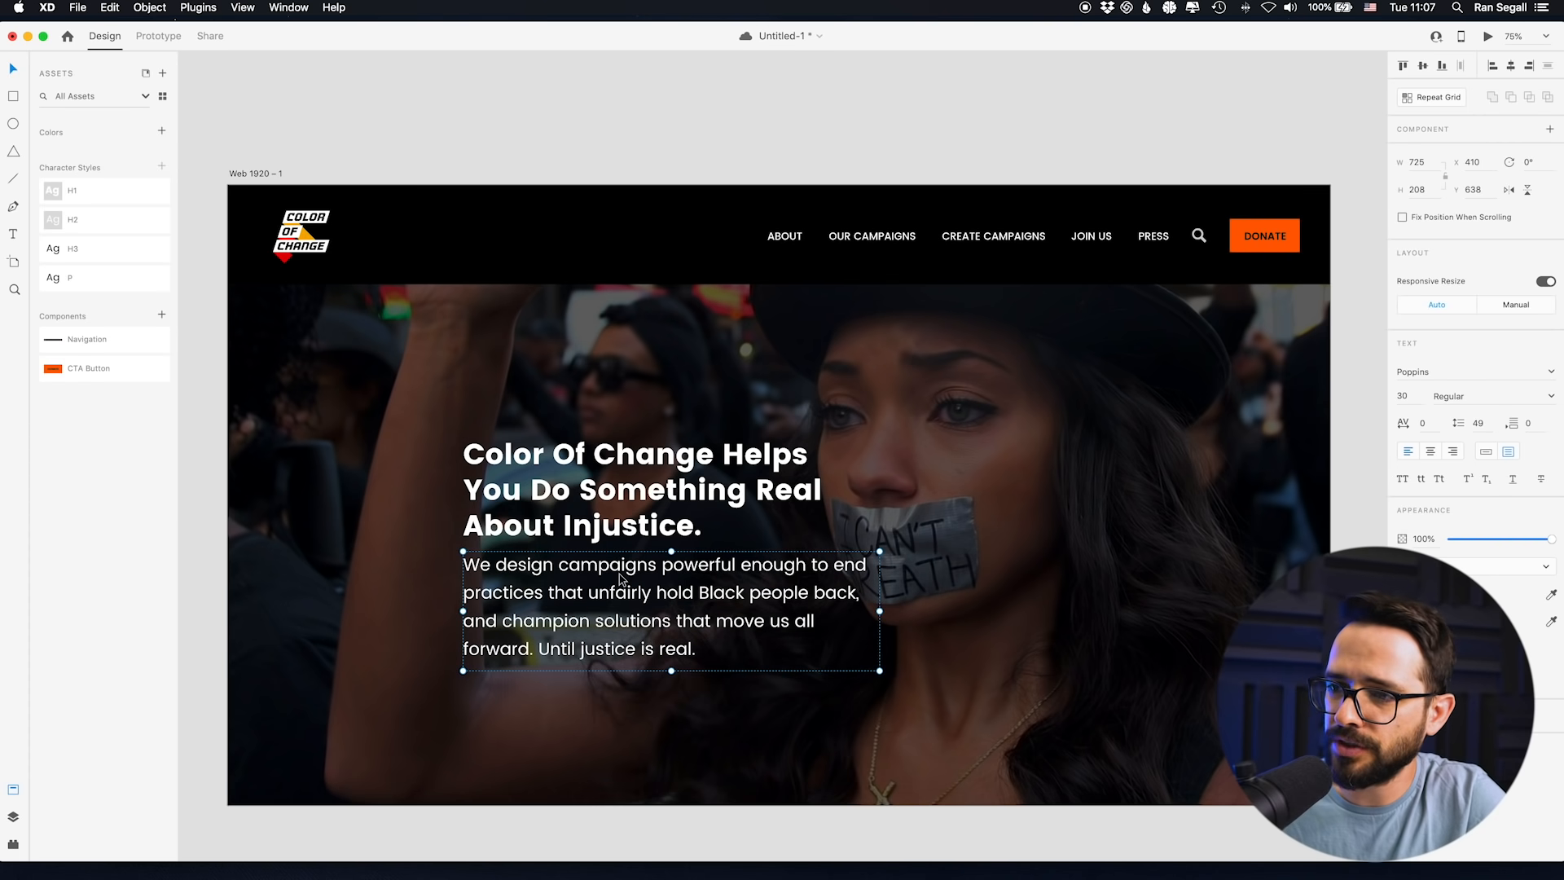
# - Apply the H3 character style to the paragraph below the headline and set its text color to white
pyautogui.click(88, 257)
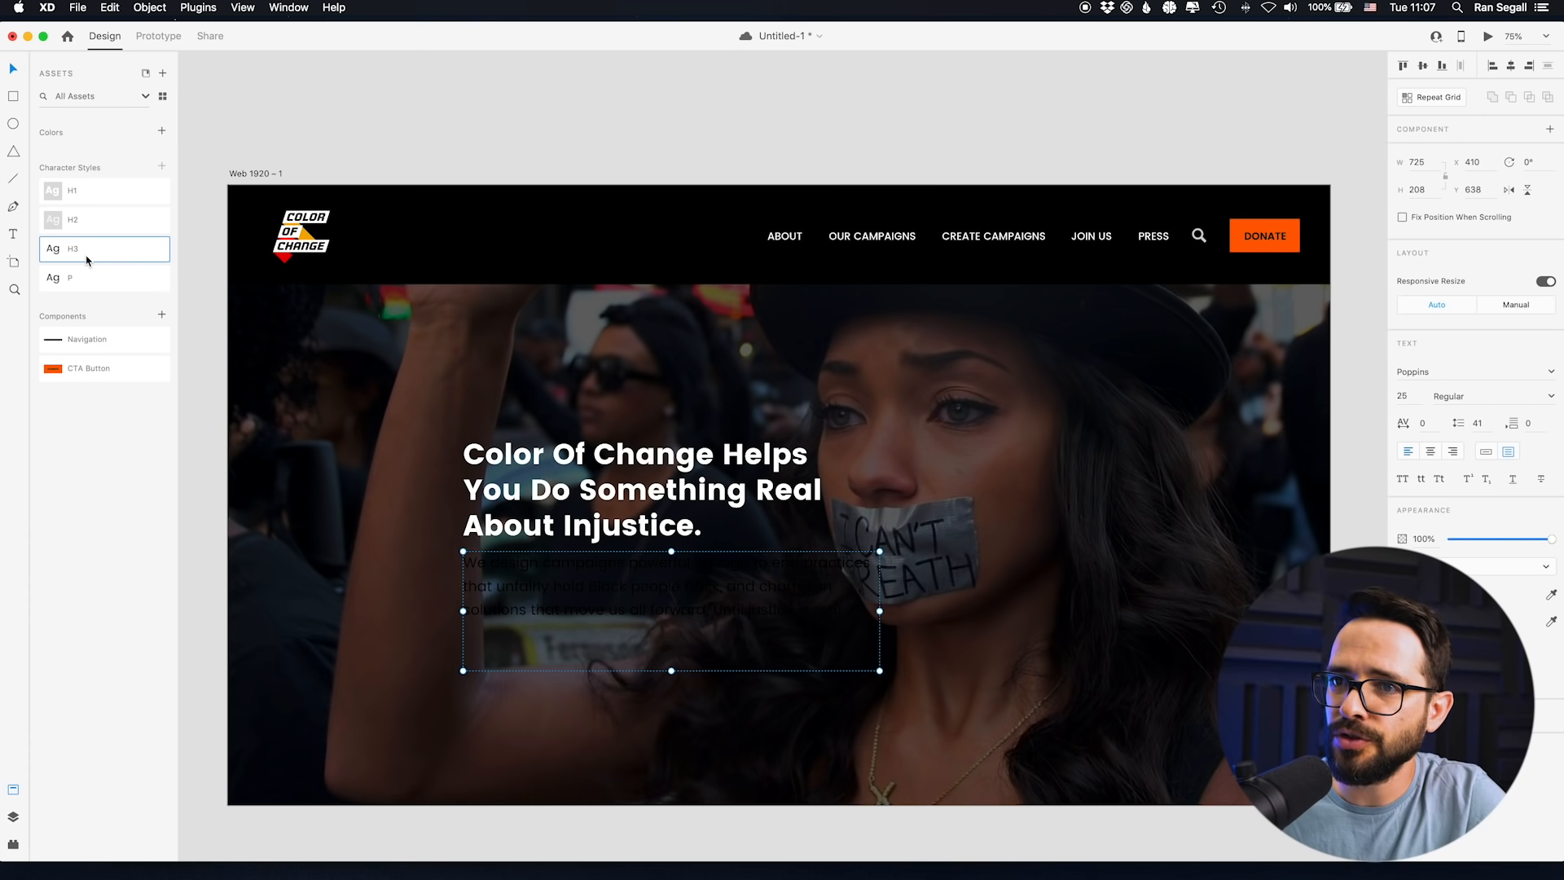
pyautogui.rightClick(69, 256)
pyautogui.click(123, 272)
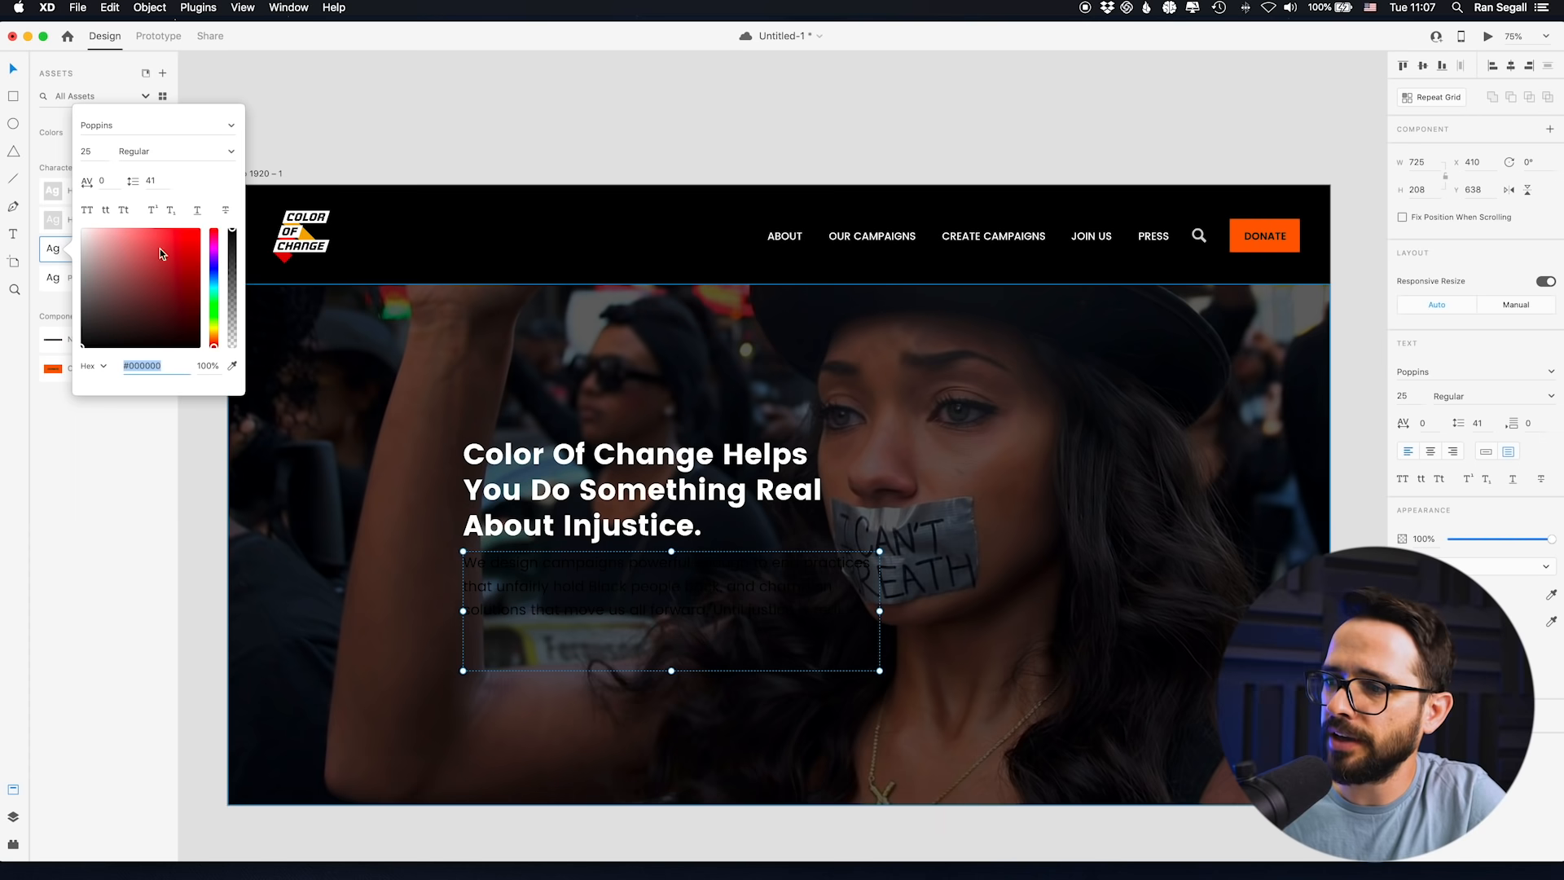
pyautogui.click(330, 103)
pyautogui.click(613, 569)
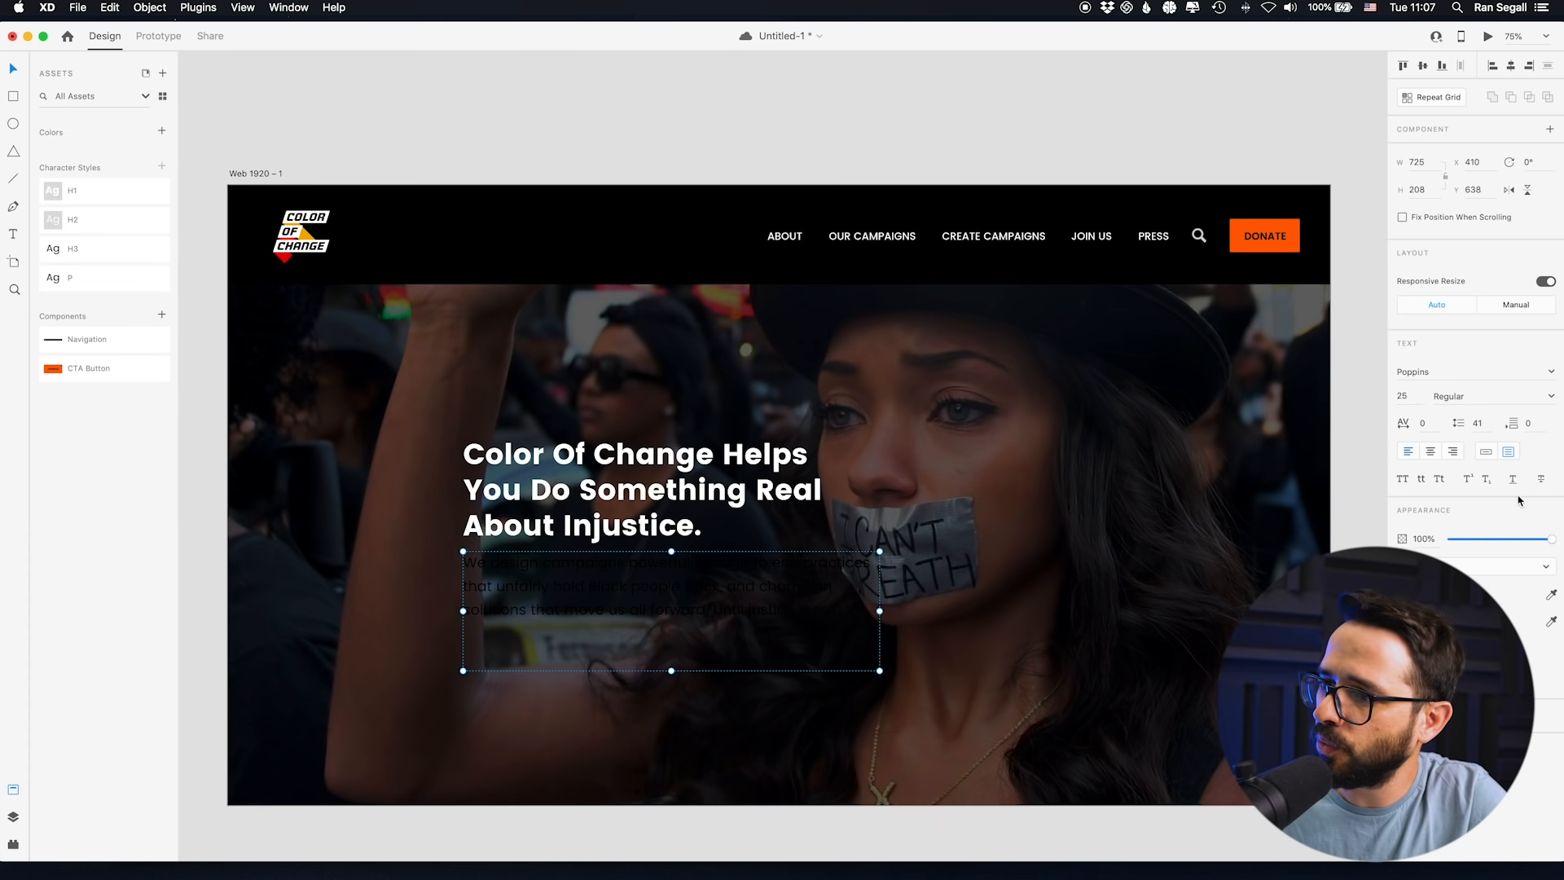
pyautogui.click(1421, 594)
pyautogui.moveTo(1281, 554); pyautogui.dragTo(1059, 440)
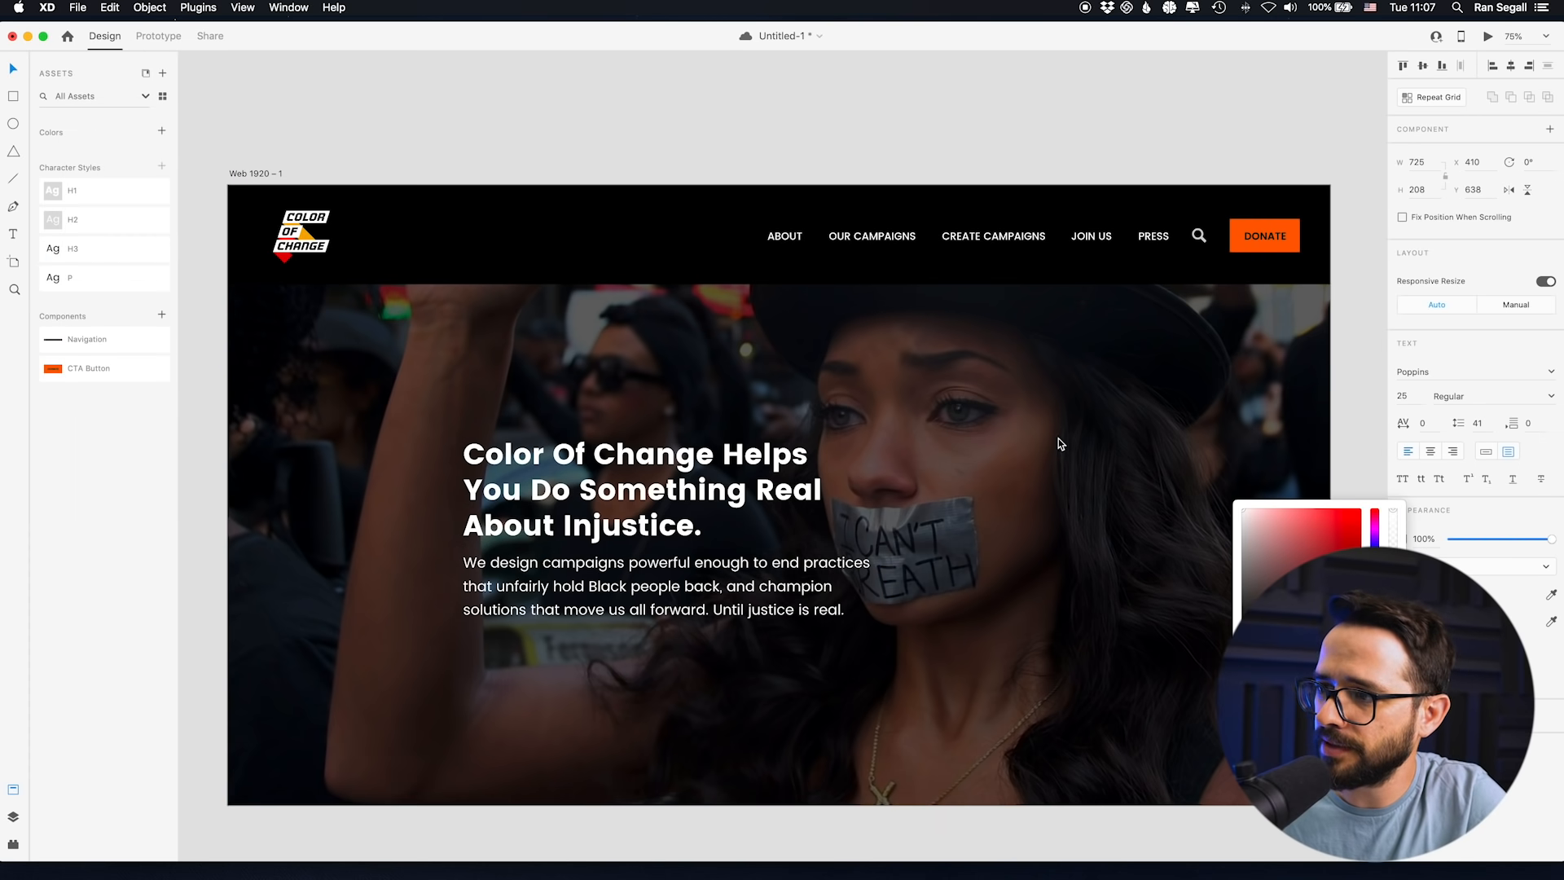
pyautogui.click(652, 566)
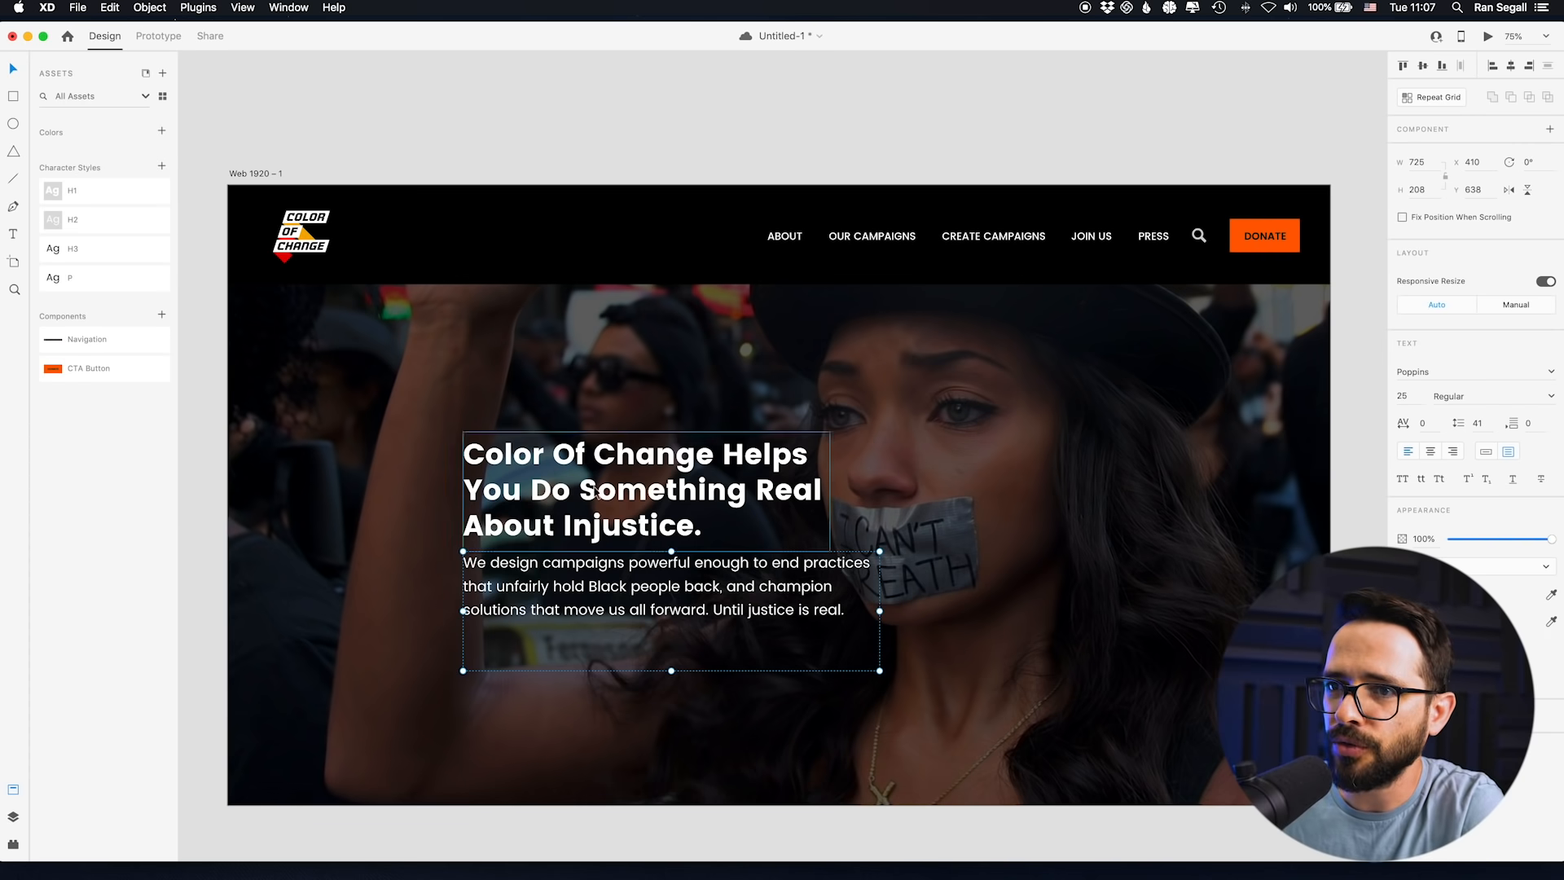
# - Edit the H3 character style to reduce its line spacing to 37
pyautogui.rightClick(128, 257)
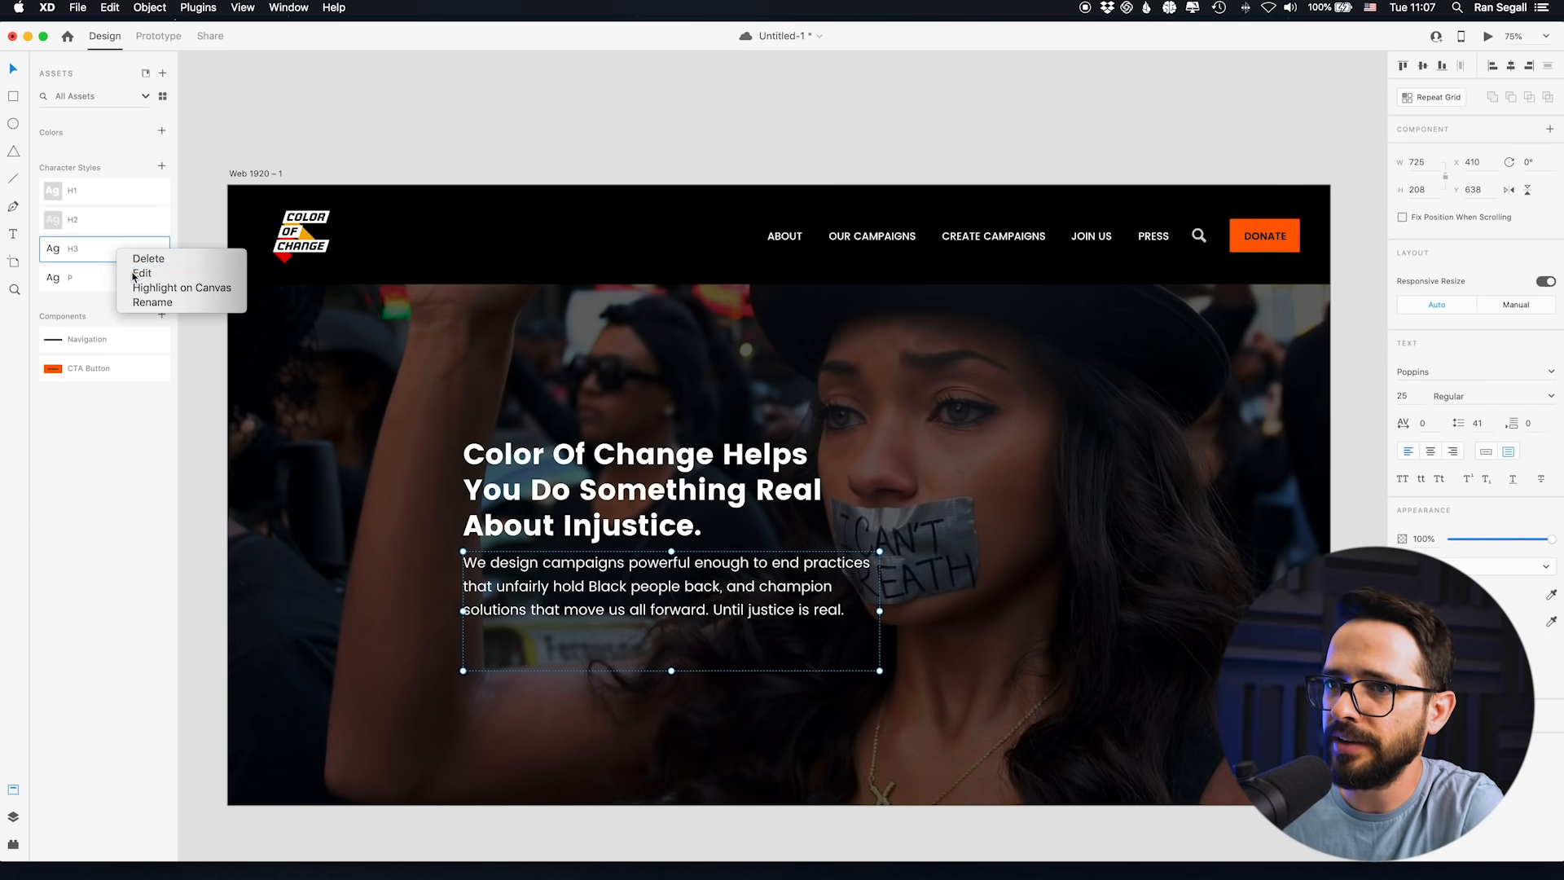
pyautogui.click(137, 273)
pyautogui.click(152, 181)
pyautogui.press('Down')
pyautogui.press('Down')
pyautogui.press('Down')
pyautogui.press('Down')
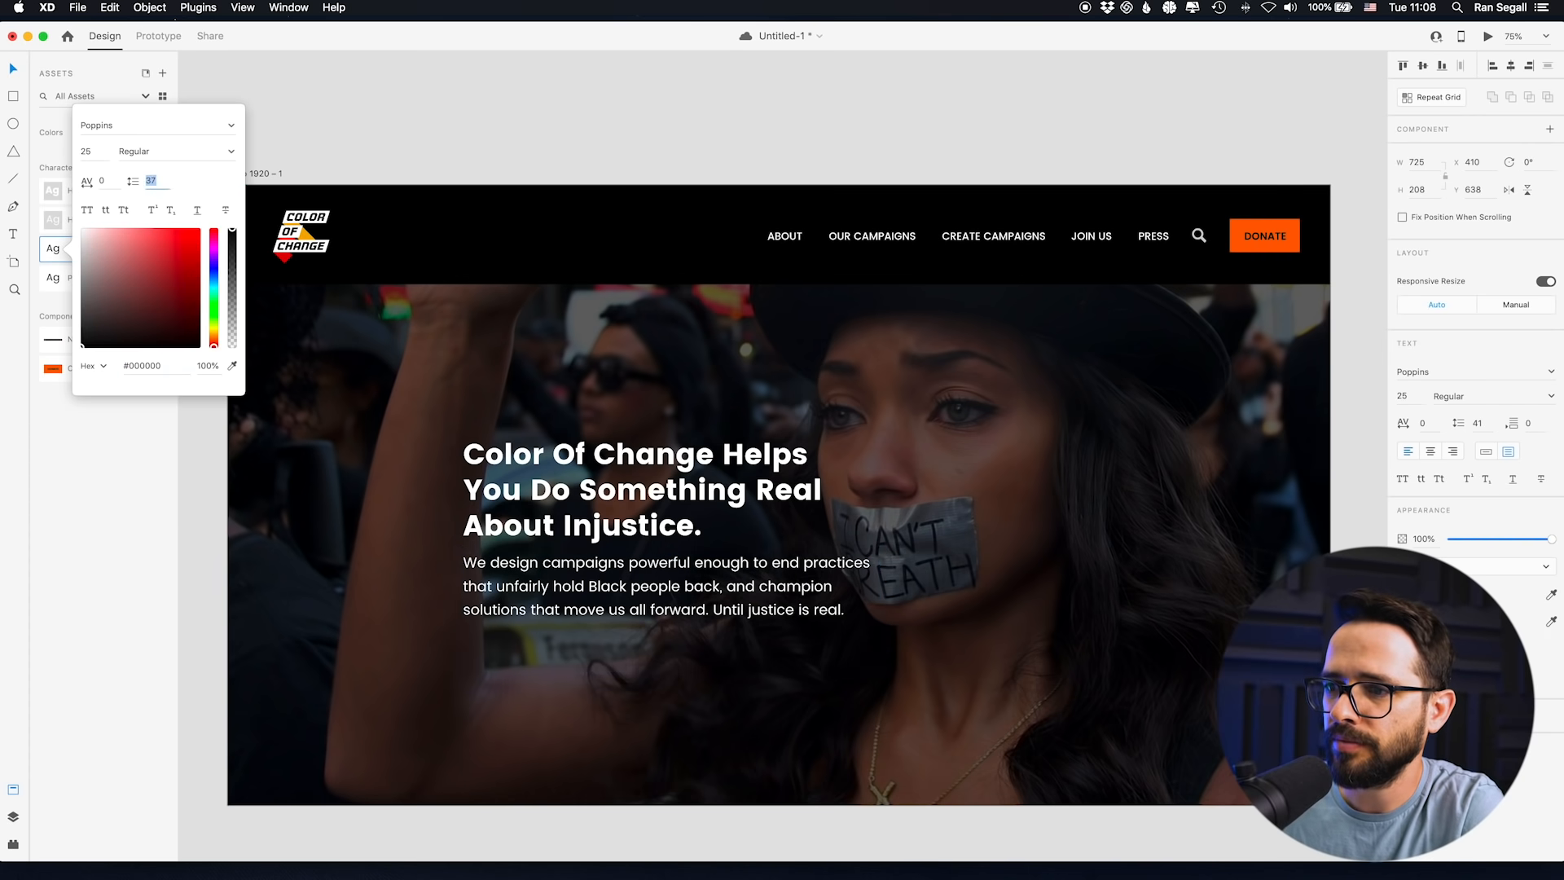
pyautogui.click(399, 46)
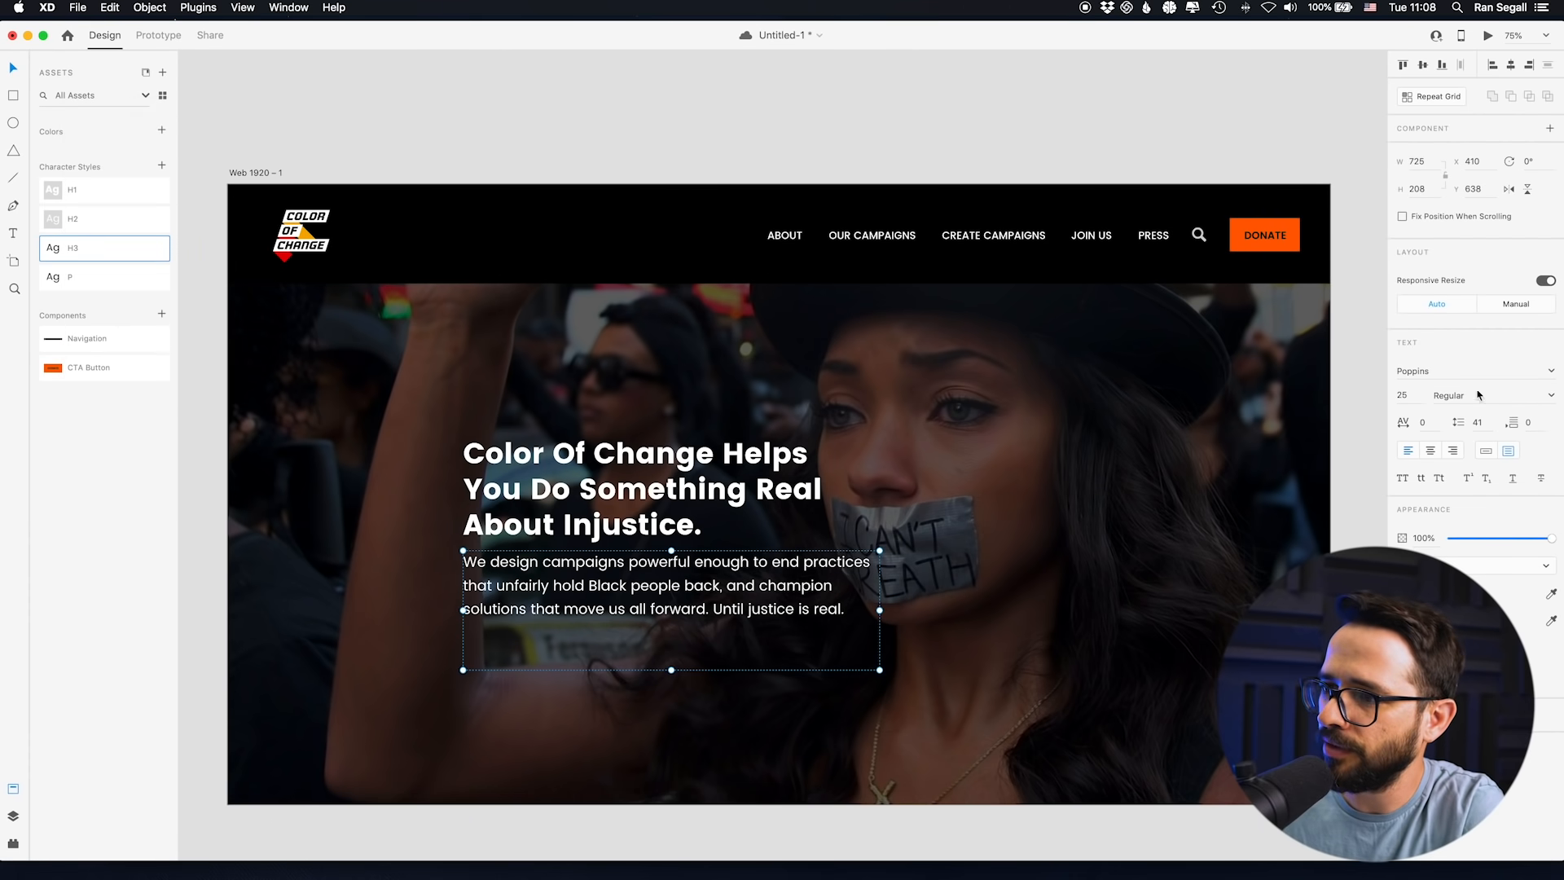
# - Set the white hero paragraph's own line spacing to 36
pyautogui.click(1479, 424)
pyautogui.press('Down')
pyautogui.press('Down')
pyautogui.press('Down')
pyautogui.press('Down')
pyautogui.press('Down')
pyautogui.click(719, 135)
# - Narrow the paragraph text box to 607 px wide and shorten its height to fit the four lines of text
pyautogui.click(847, 594)
pyautogui.moveTo(878, 608); pyautogui.dragTo(811, 608)
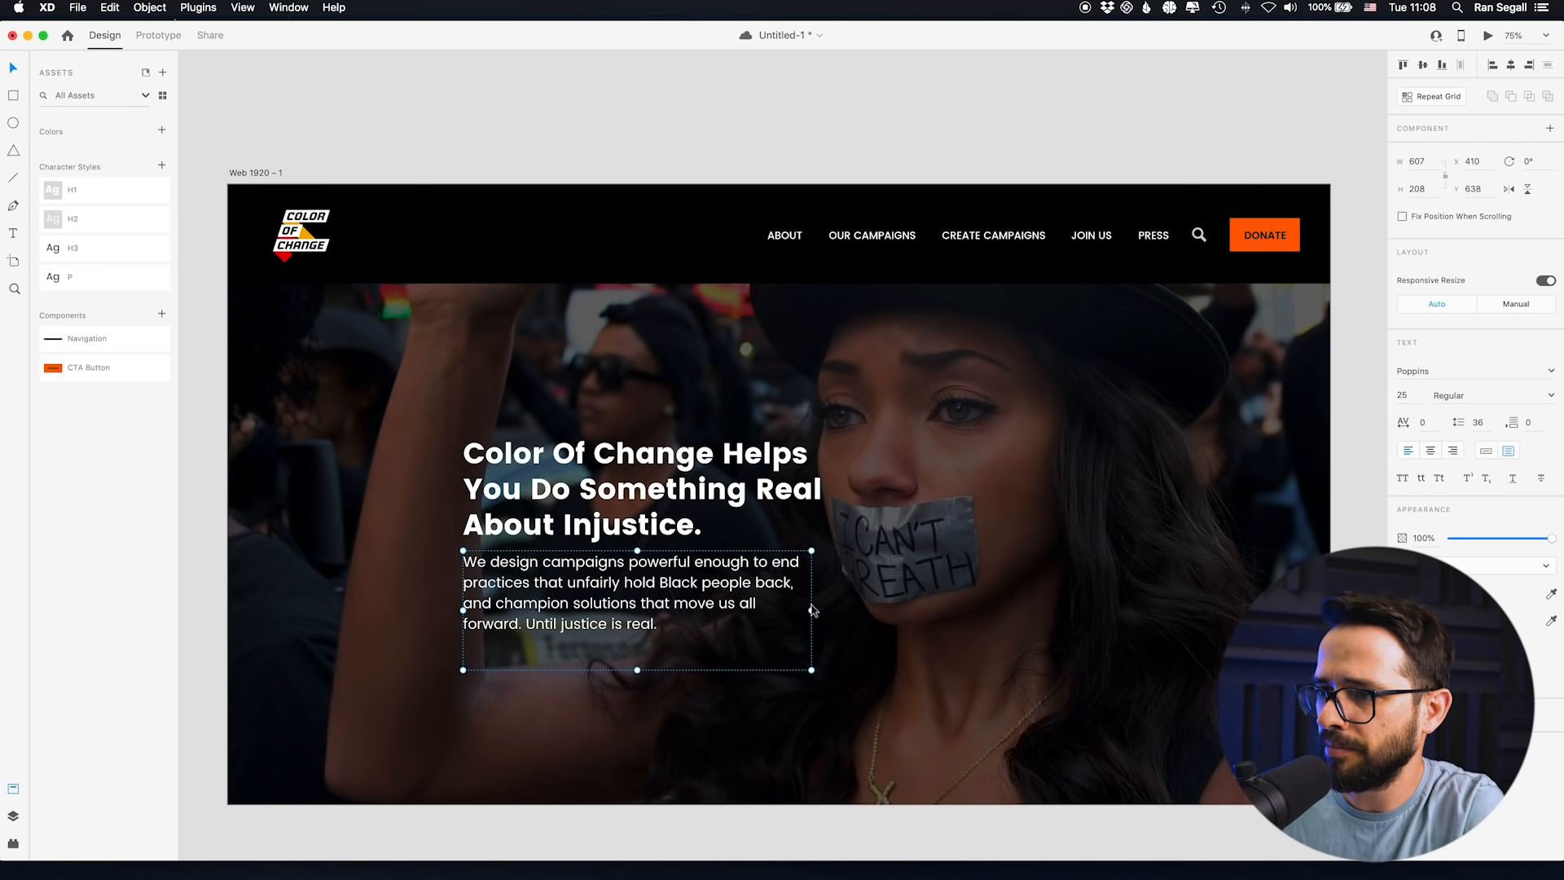
pyautogui.moveTo(644, 673); pyautogui.dragTo(639, 643)
pyautogui.click(594, 108)
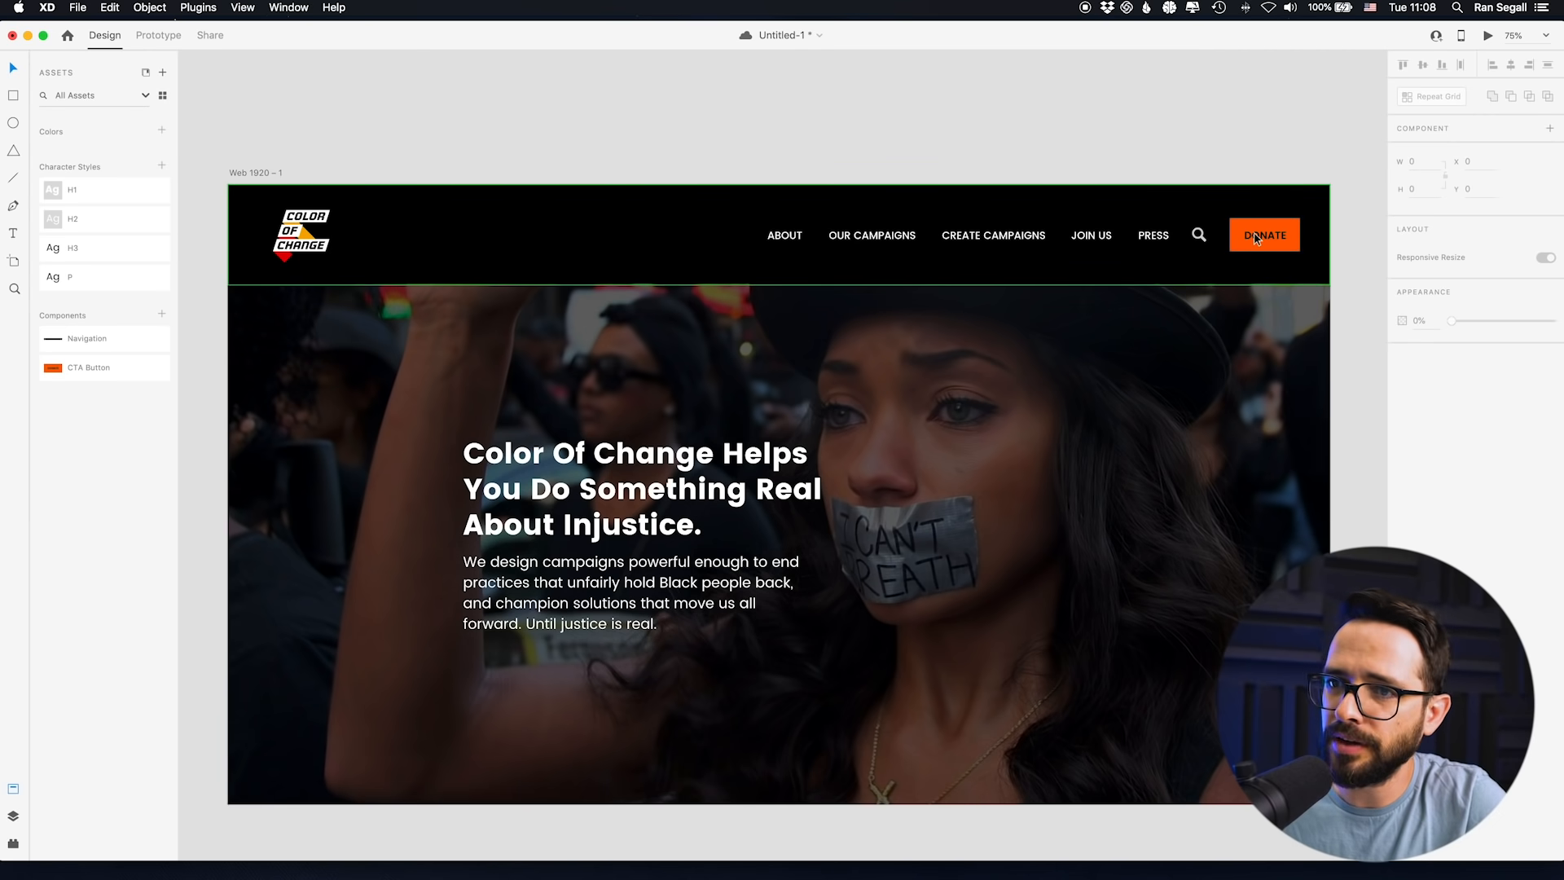
# - Place a CTA Button component below the paragraph at X 410, Y 815, check the website's hero buttons and duplicate the button beside it
pyautogui.moveTo(98, 366); pyautogui.dragTo(489, 676)
pyautogui.press('super+Tab')
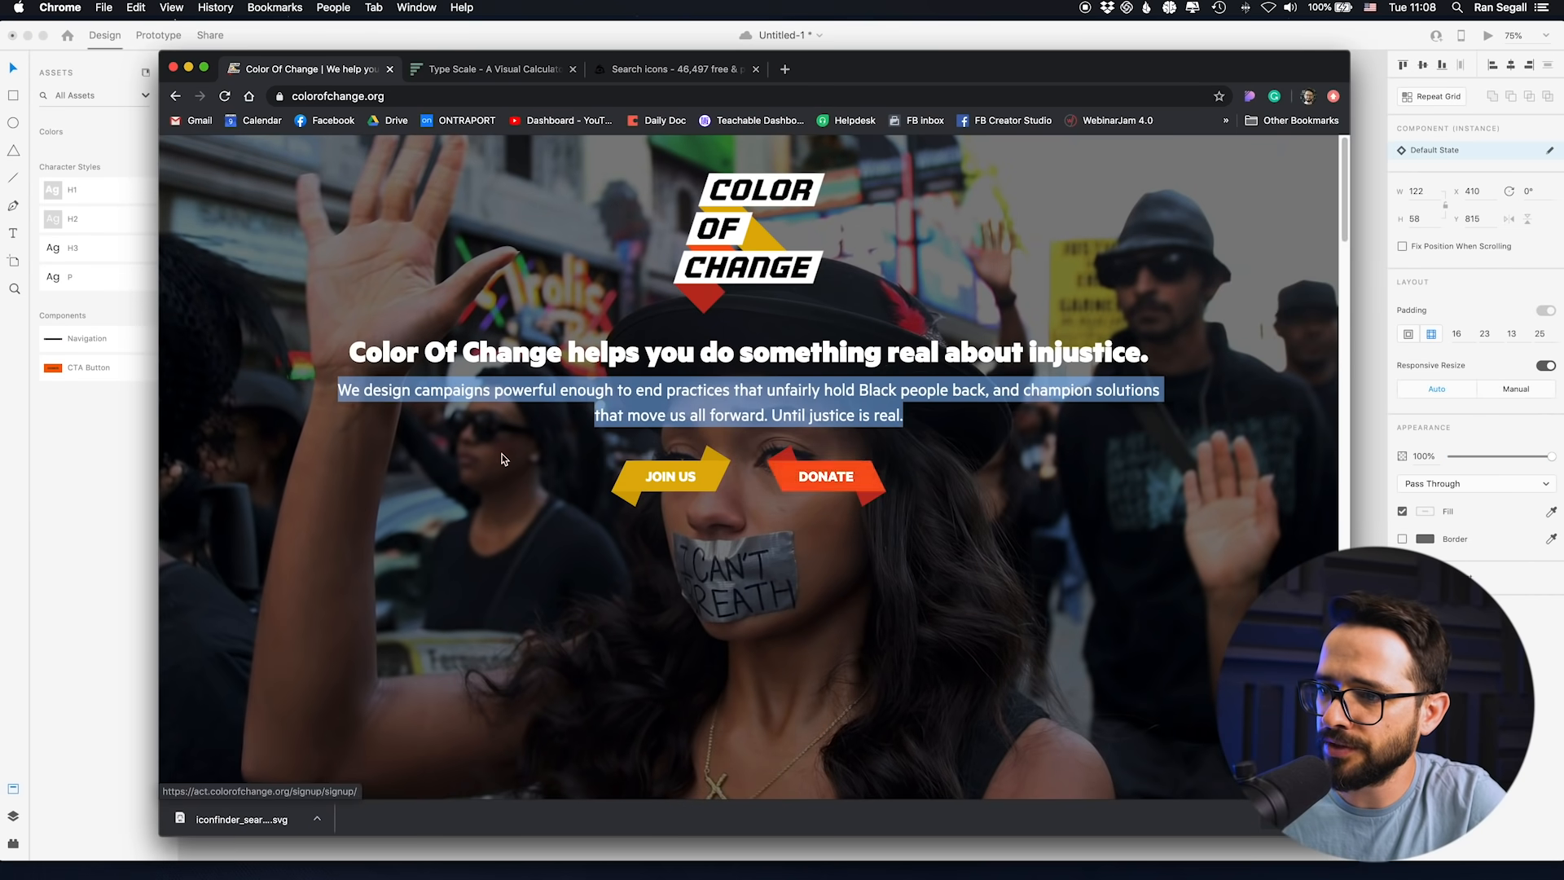
pyautogui.press('super+Tab')
pyautogui.moveTo(475, 675); pyautogui.dragTo(554, 673)
# - Change the label of the second hero button to "JOIN US"
pyautogui.doubleClick(563, 673)
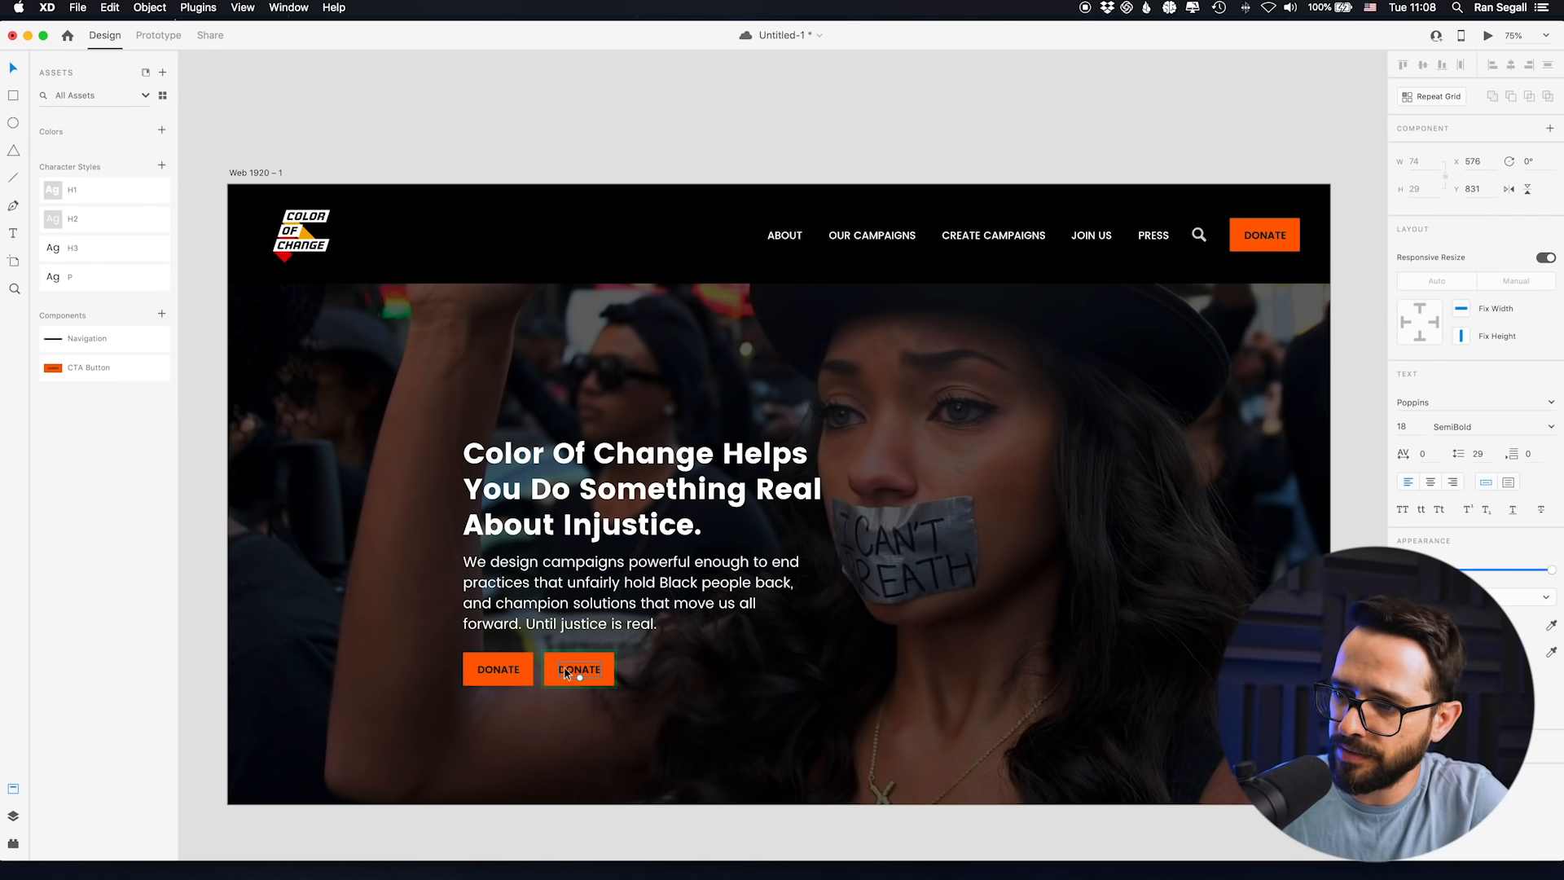
pyautogui.doubleClick(565, 668)
pyautogui.write('Join US')
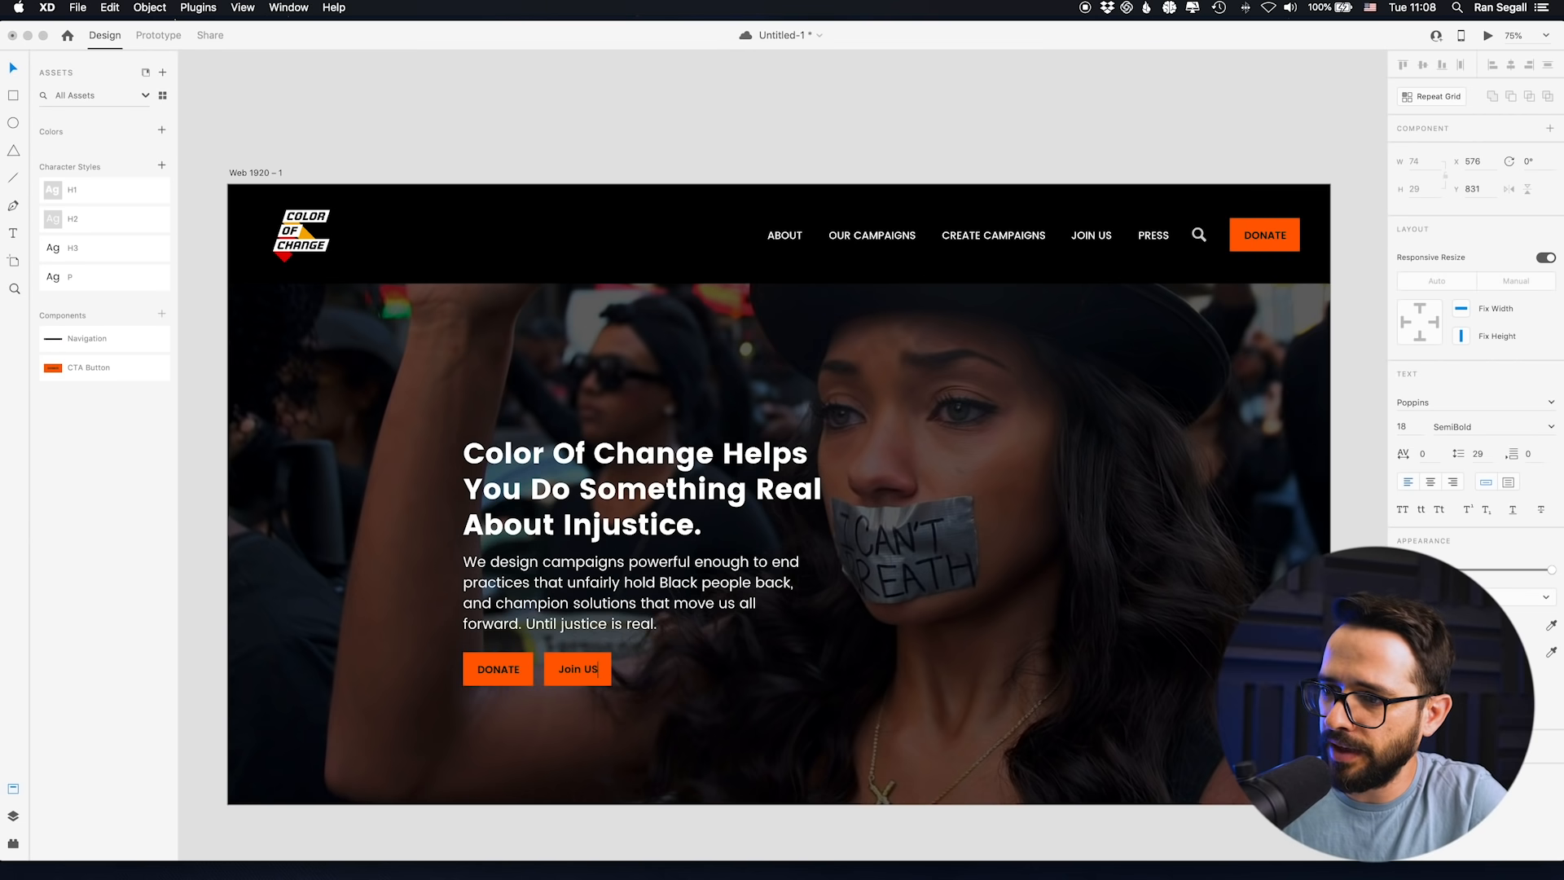
pyautogui.moveTo(606, 675); pyautogui.dragTo(531, 670)
pyautogui.write('JOIN US')
pyautogui.press('Escape')
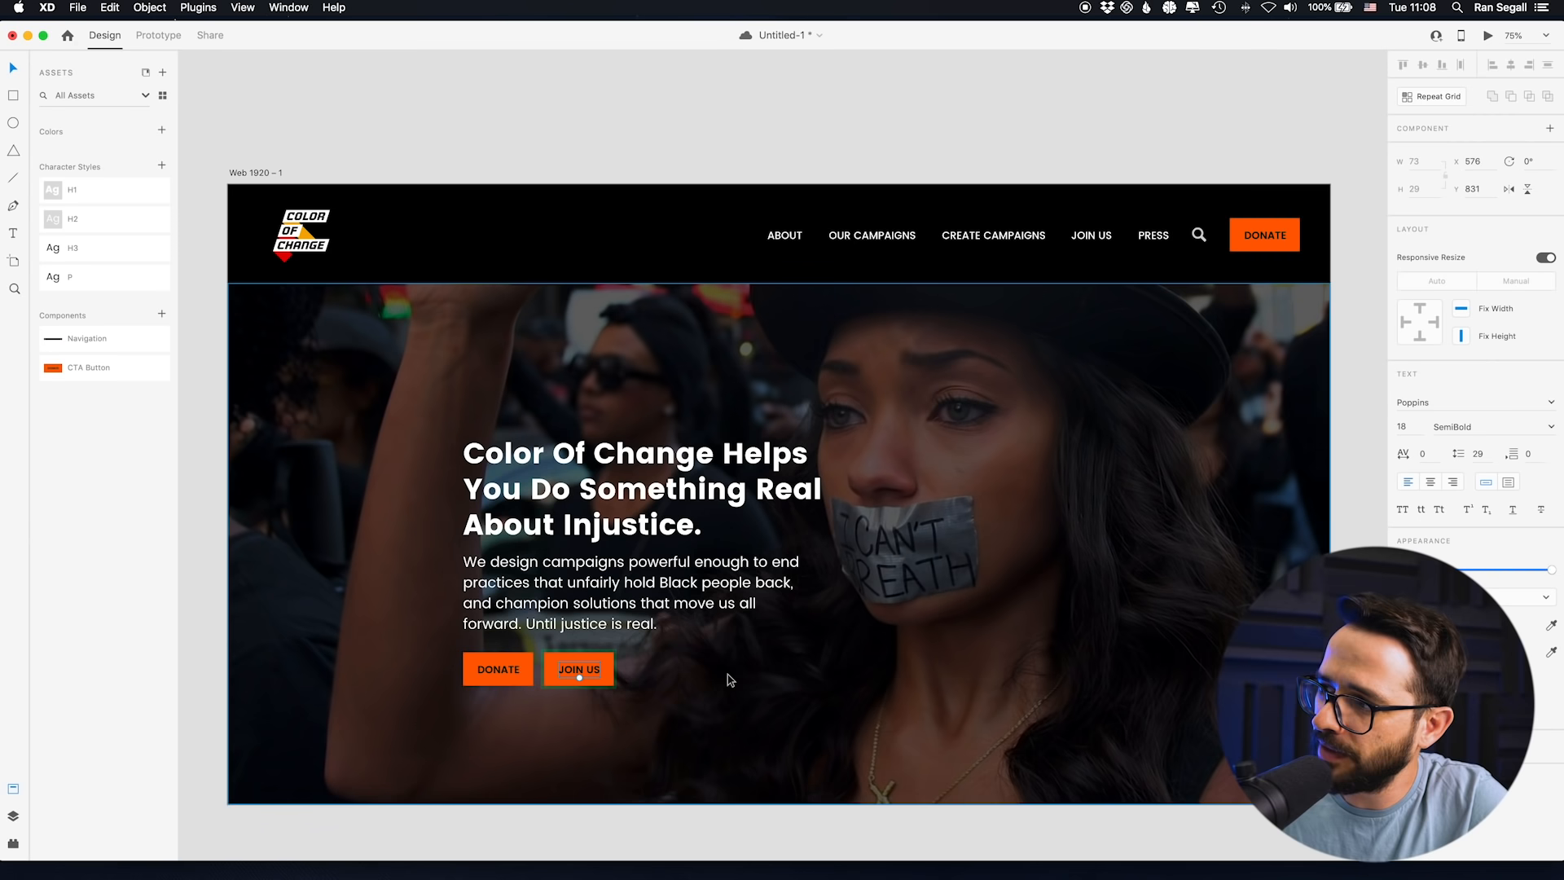
# - Set the second hero button's "JOIN US" label to uppercase and change that button's background fill to golden yellow
pyautogui.click(1404, 510)
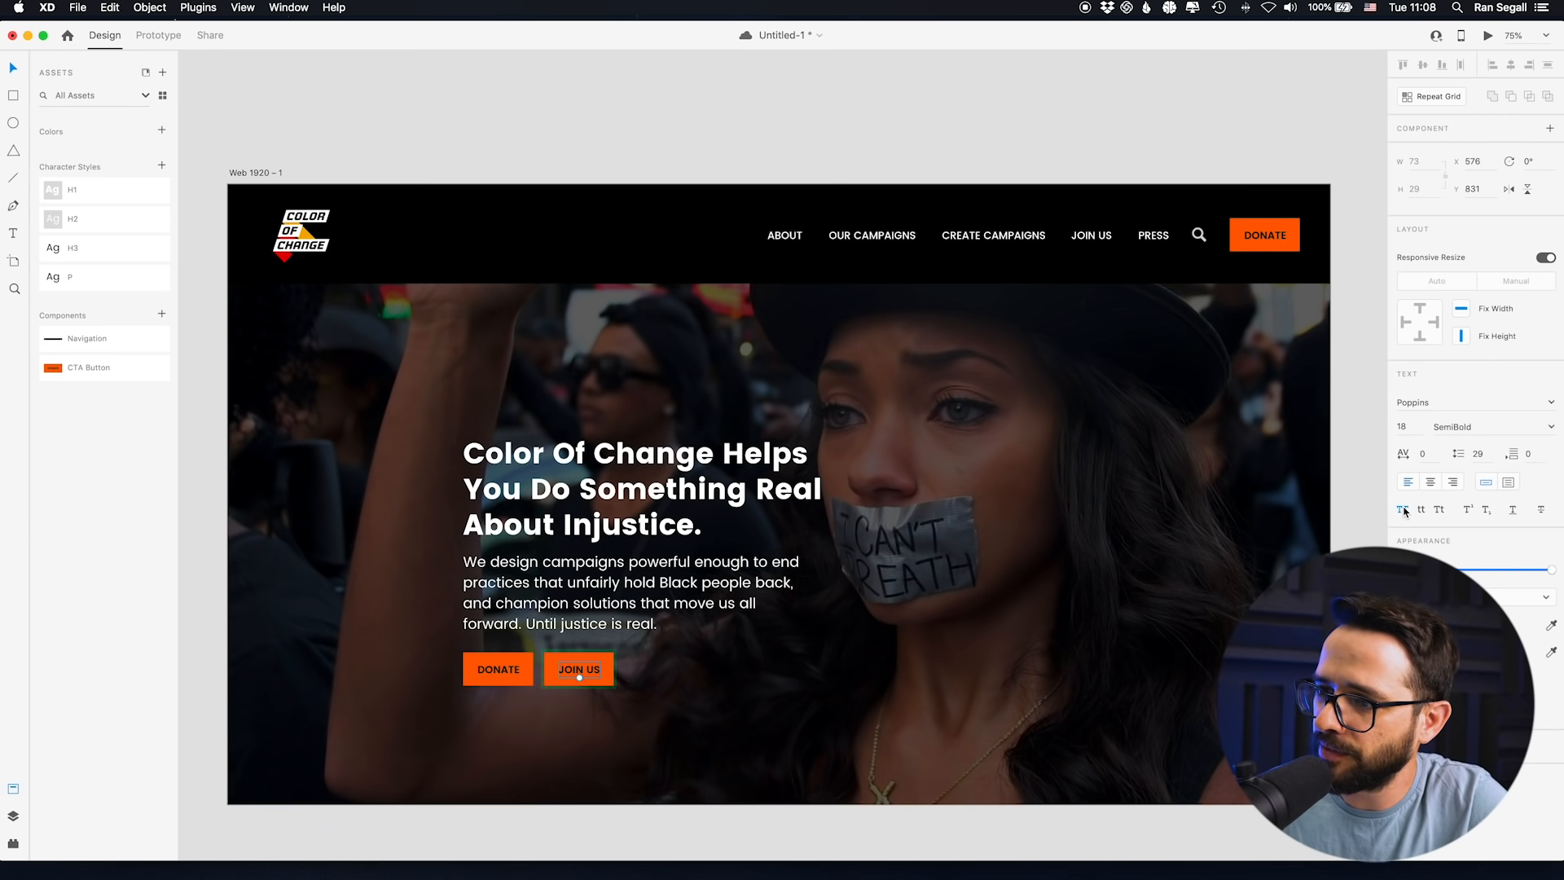
pyautogui.click(593, 720)
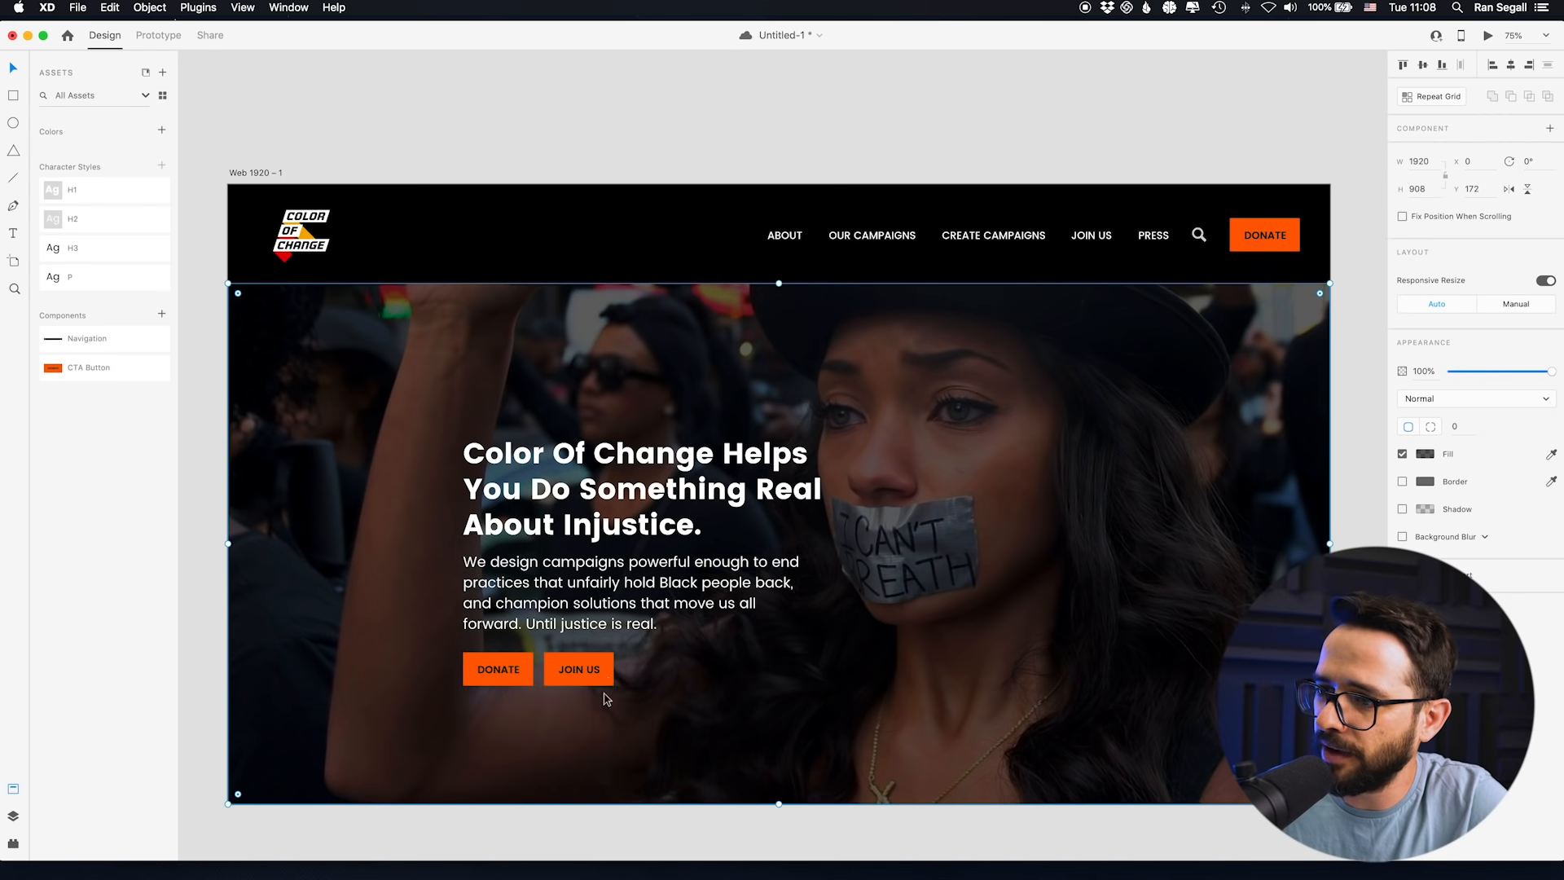
pyautogui.click(606, 682)
pyautogui.doubleClick(606, 684)
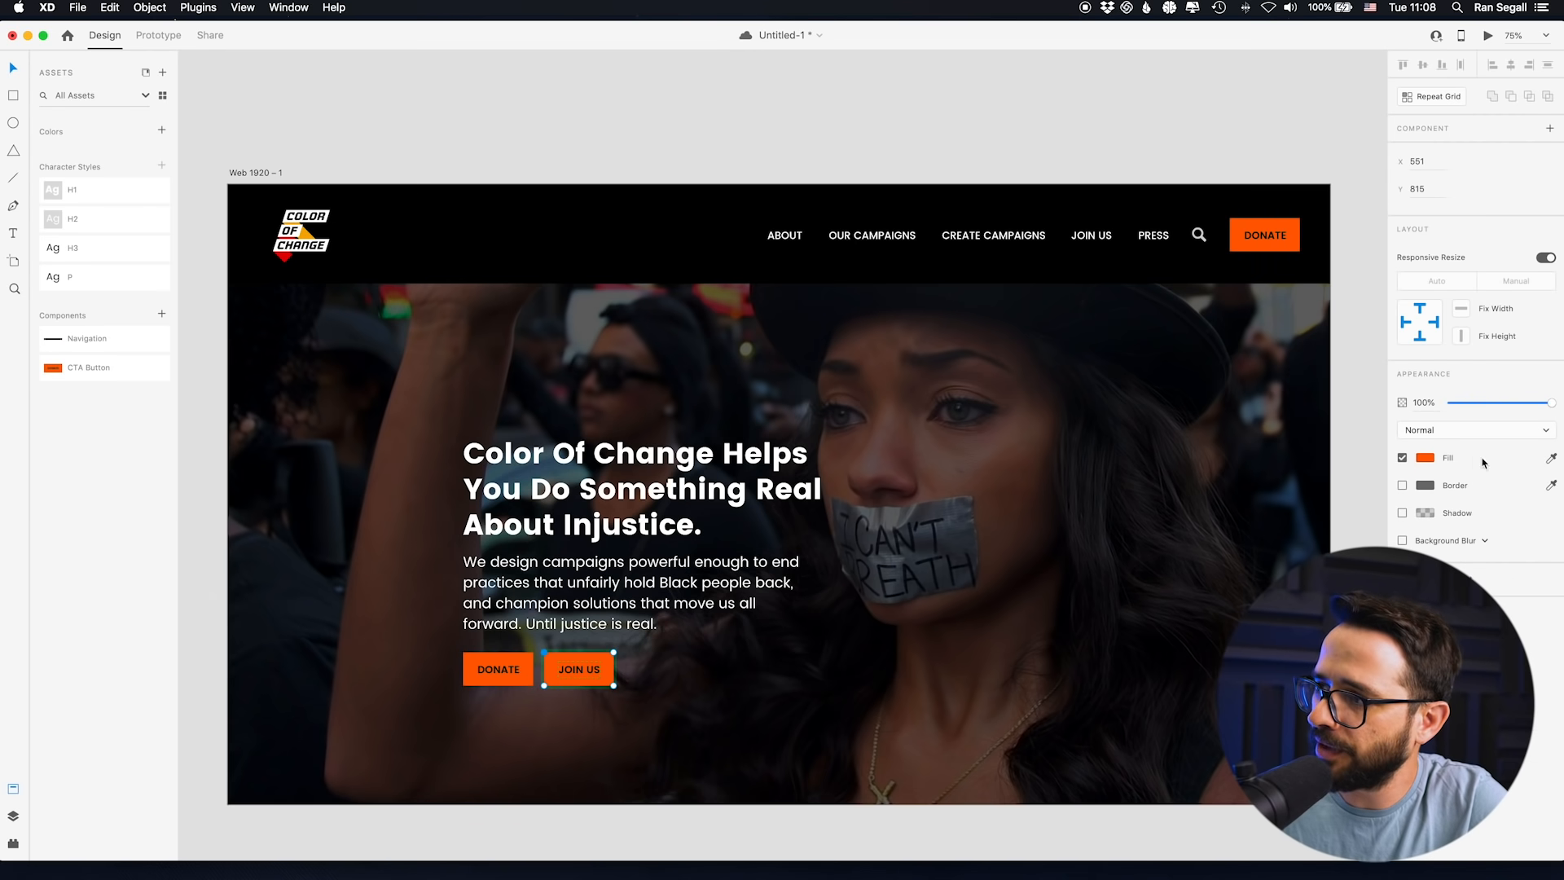
pyautogui.click(1434, 460)
pyautogui.moveTo(1375, 481); pyautogui.dragTo(1377, 490)
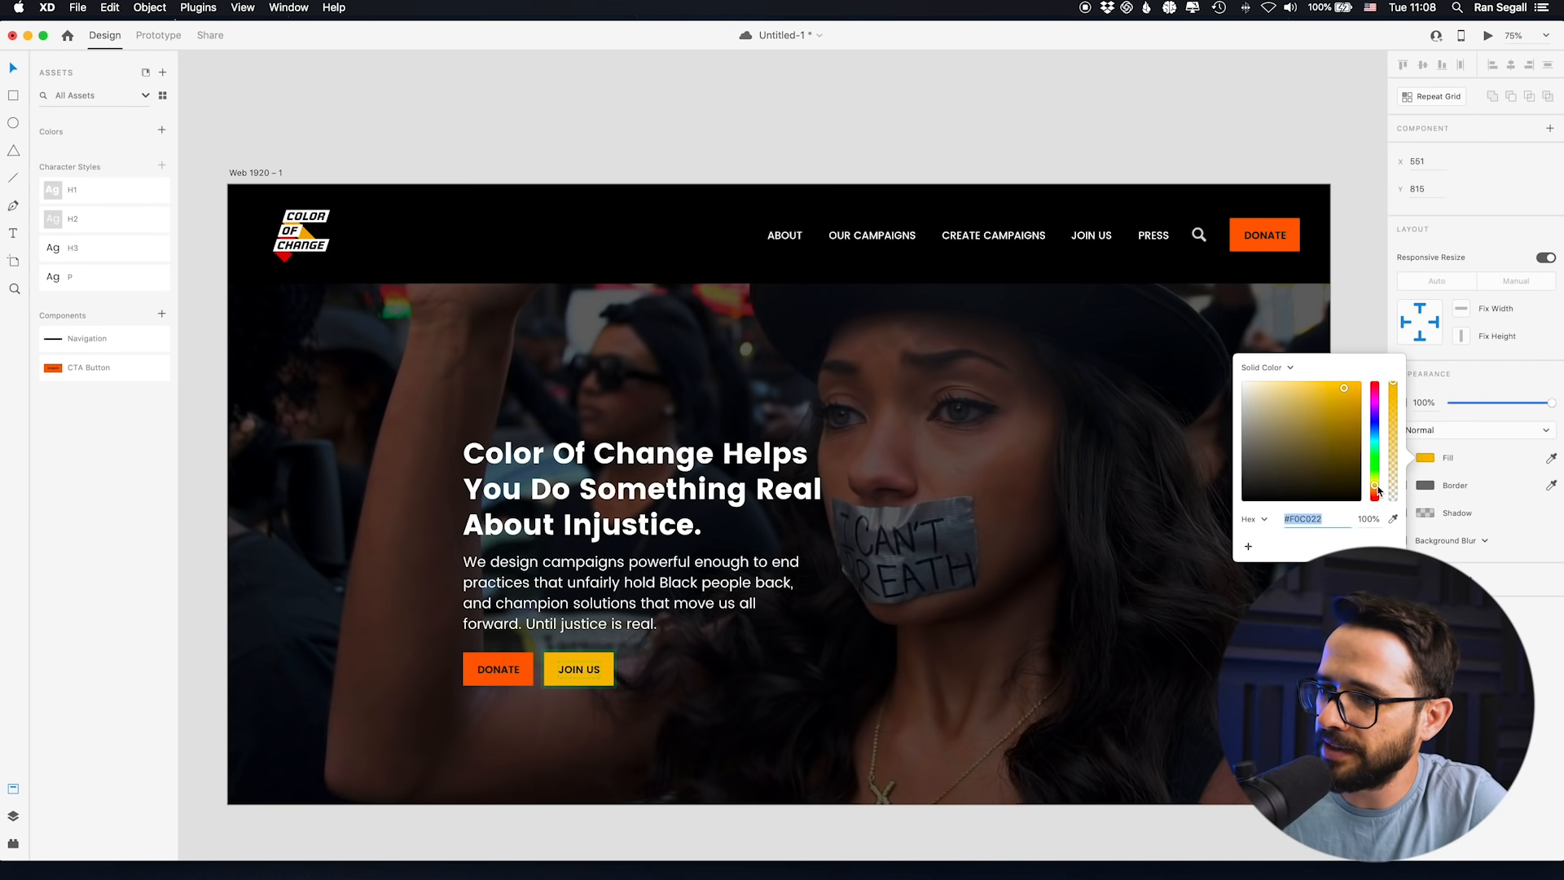
pyautogui.click(725, 745)
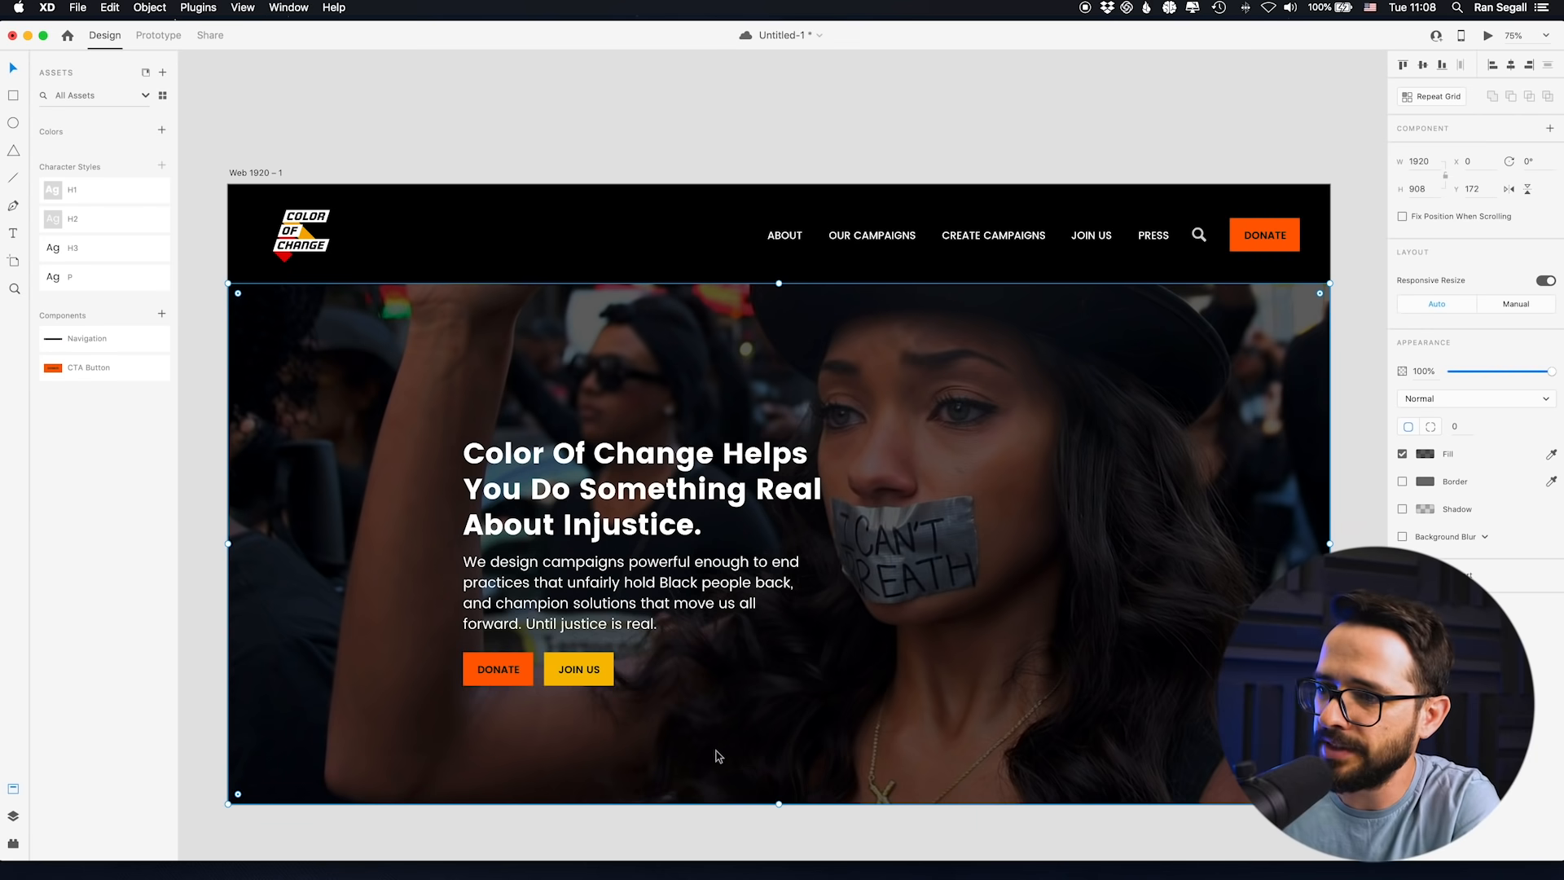
# - Move the yellow JOIN US button to X 557 to widen its gap from the DONATE button
pyautogui.click(579, 685)
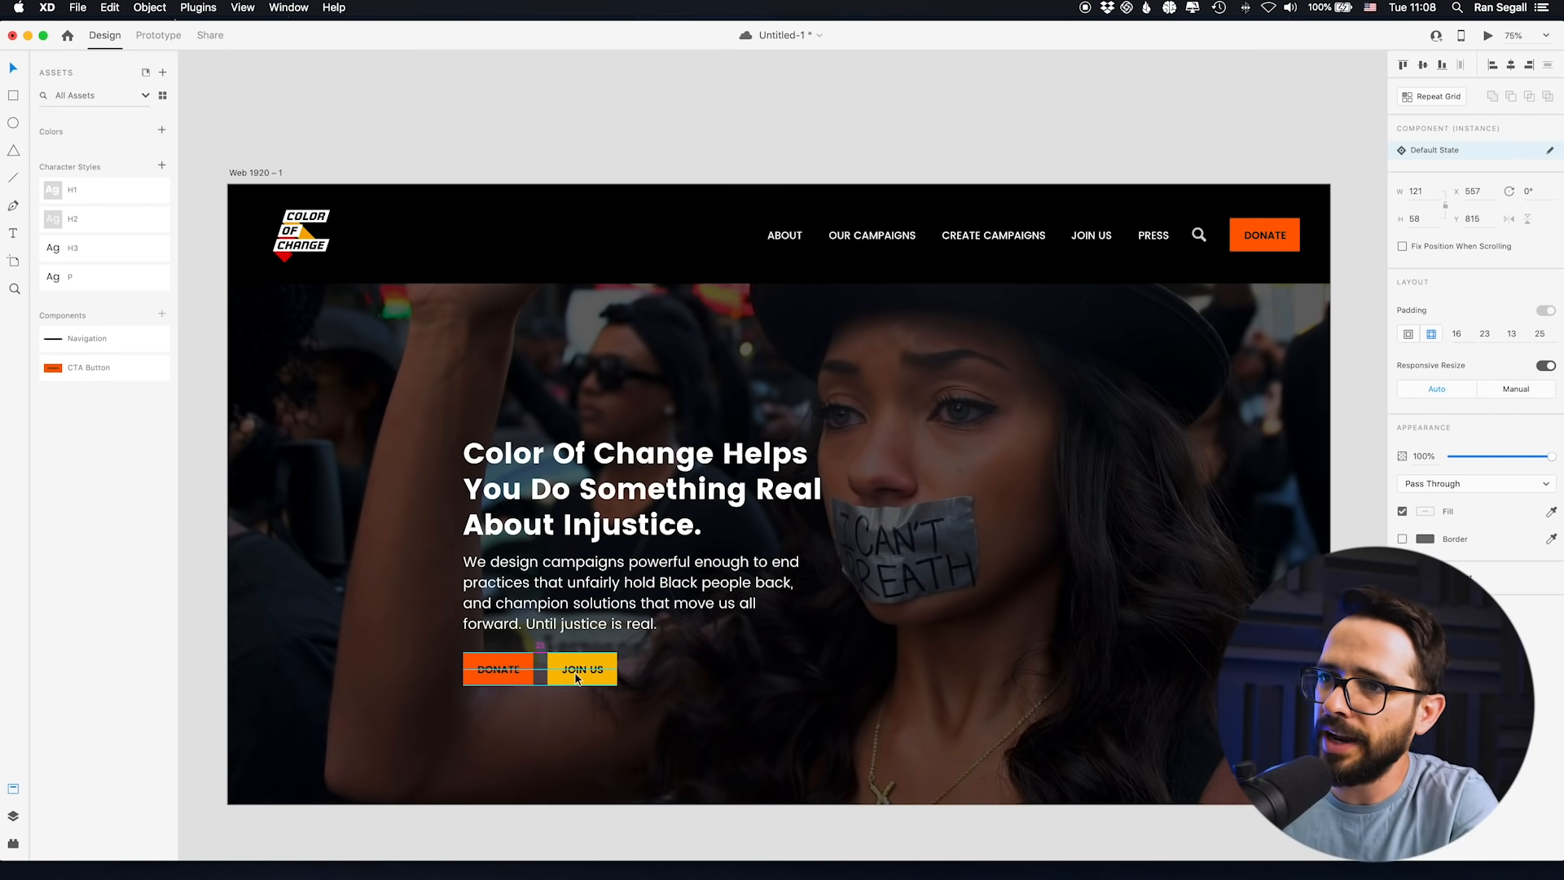
pyautogui.click(525, 592)
pyautogui.click(259, 95)
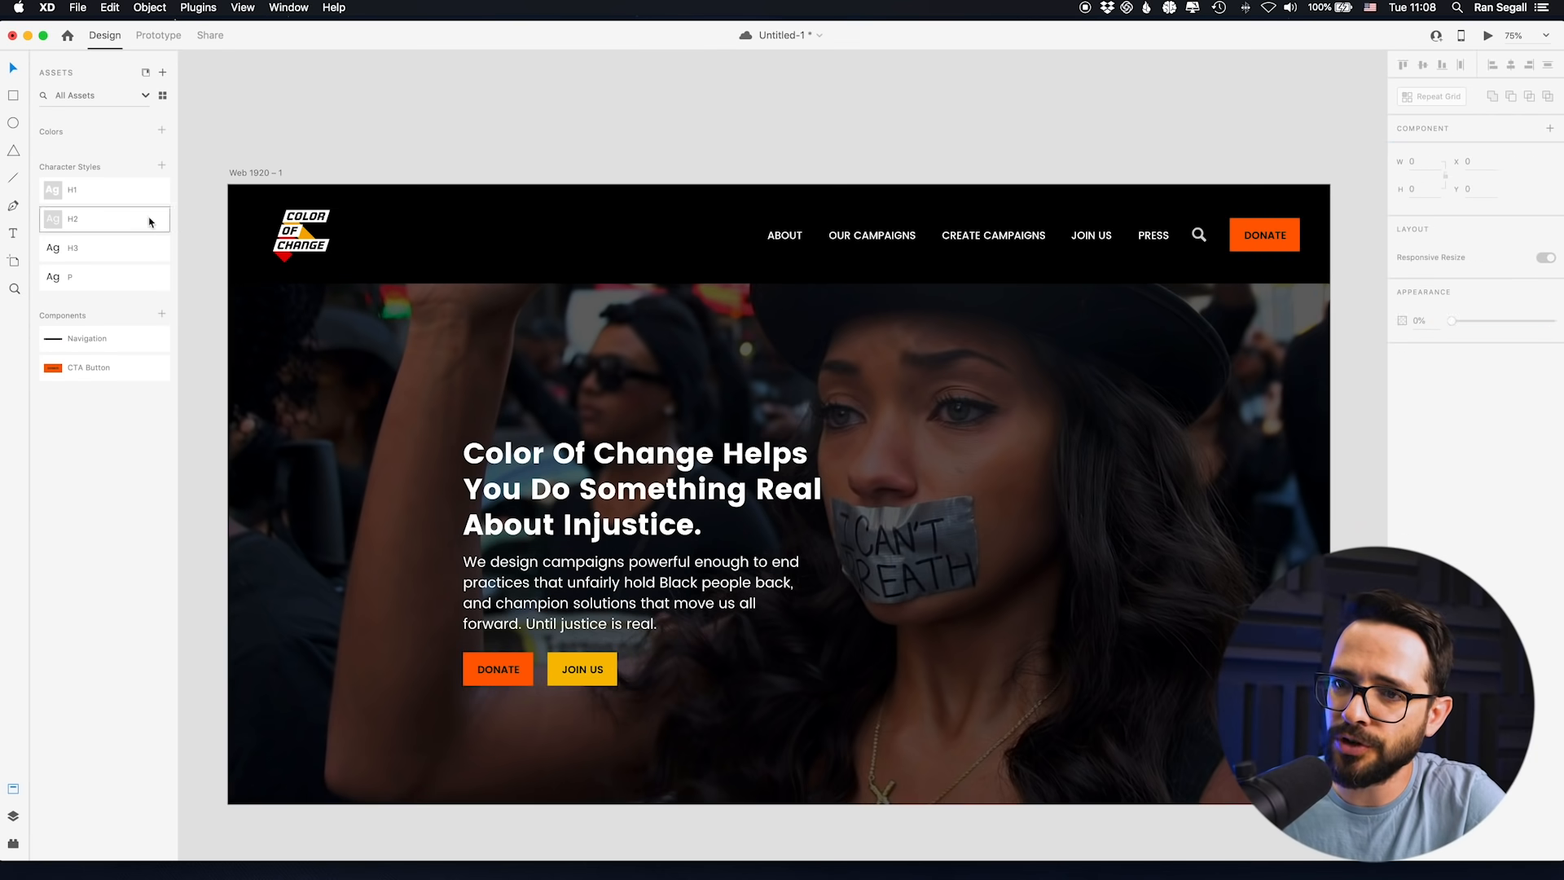
# - Group the hero photo, overlay, headline, paragraph and both buttons, and name the group "Hero Section"
pyautogui.click(16, 796)
pyautogui.click(16, 796)
pyautogui.click(16, 817)
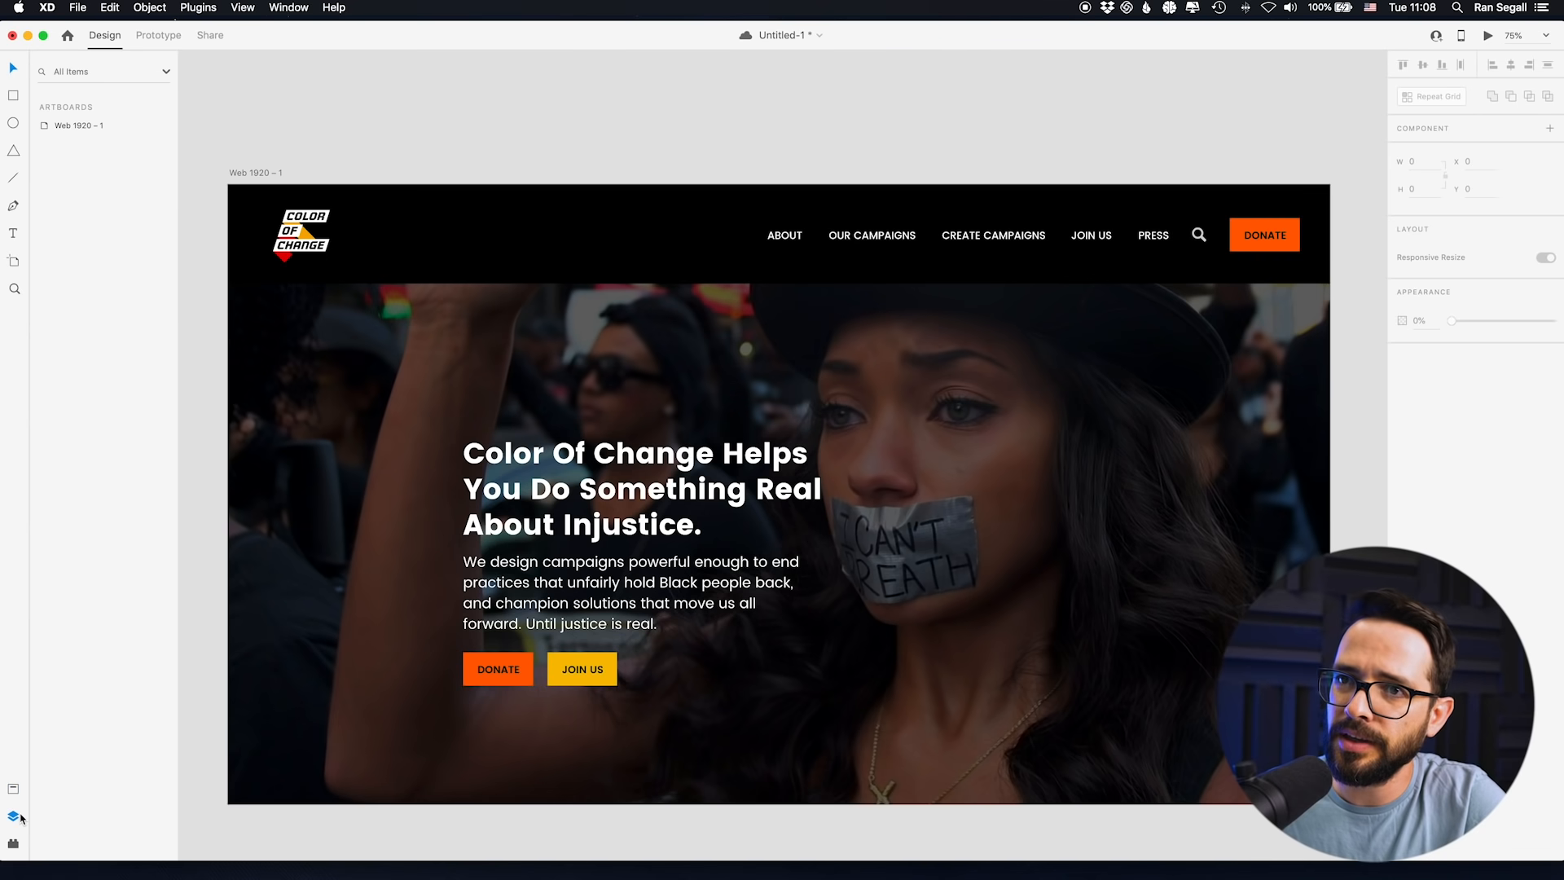
pyautogui.click(14, 789)
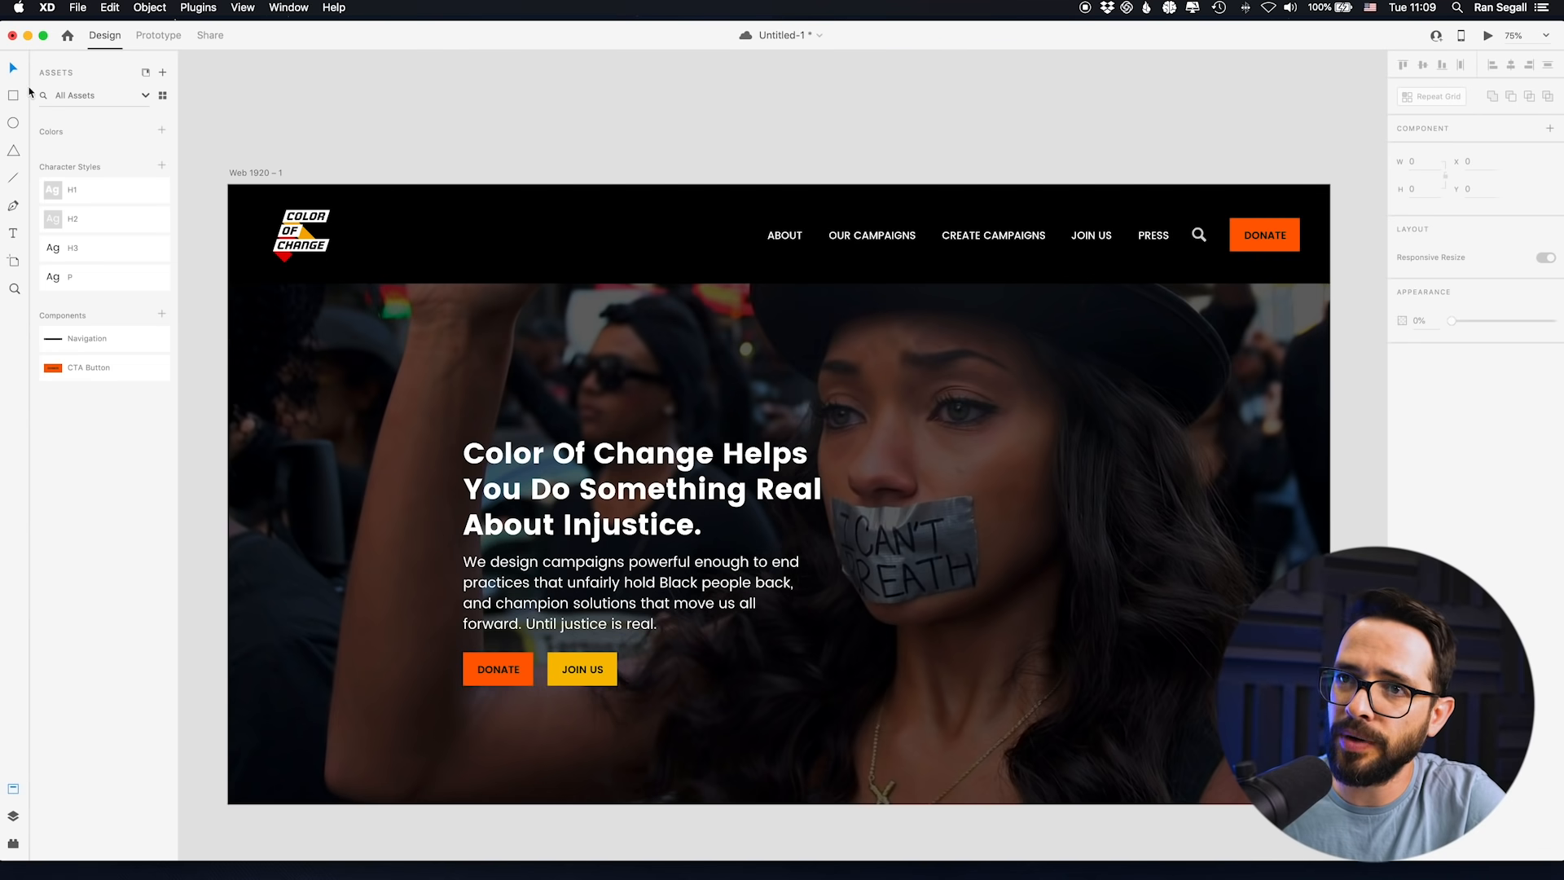
pyautogui.click(16, 816)
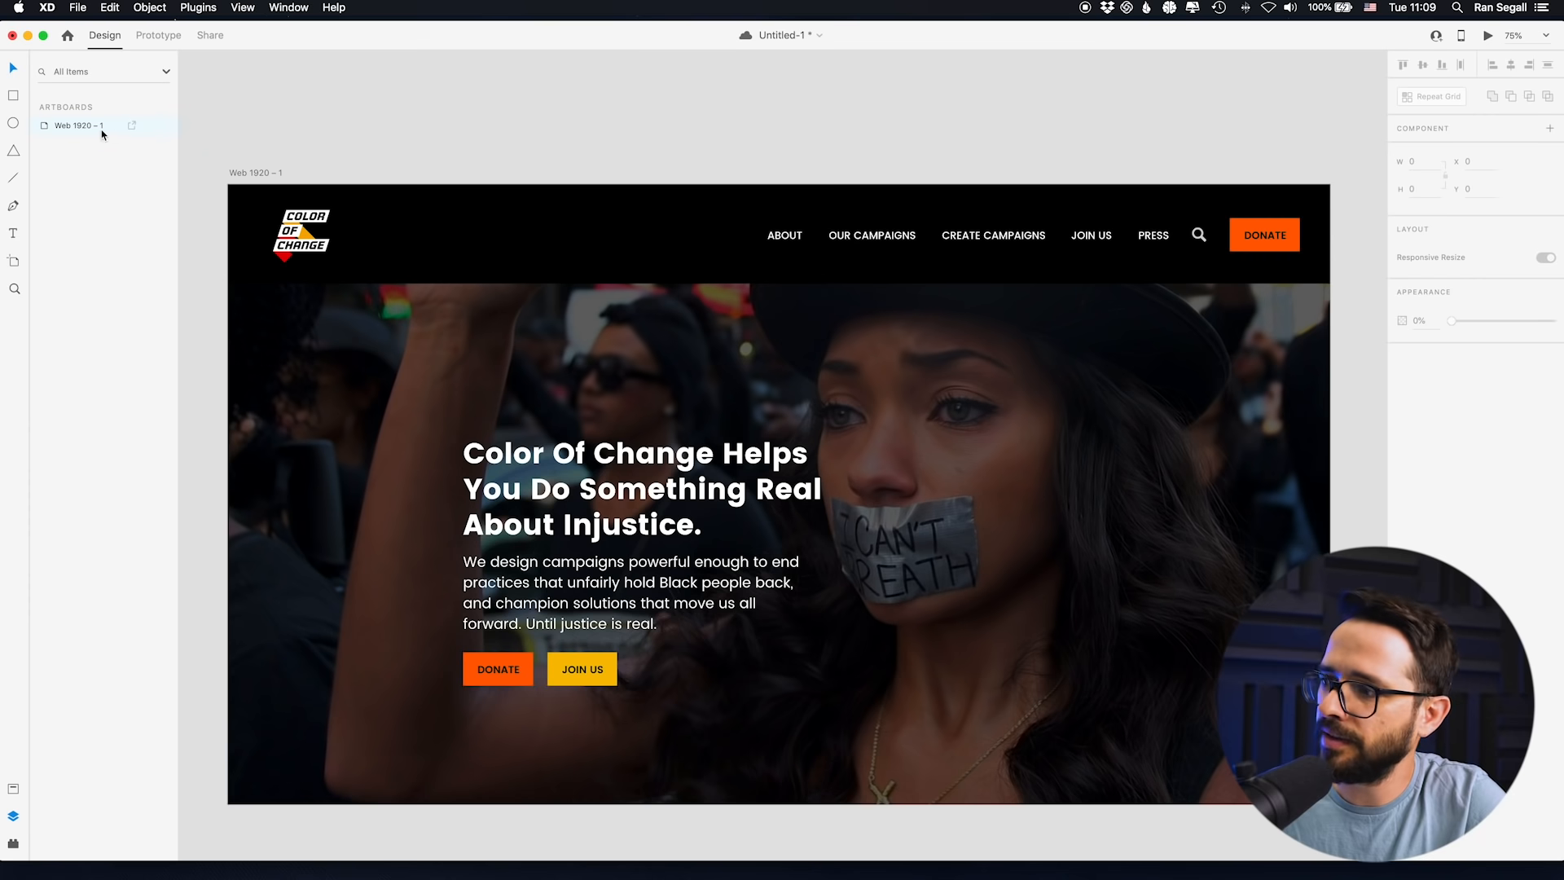
pyautogui.moveTo(196, 330); pyautogui.dragTo(1323, 795)
pyautogui.press('super+g')
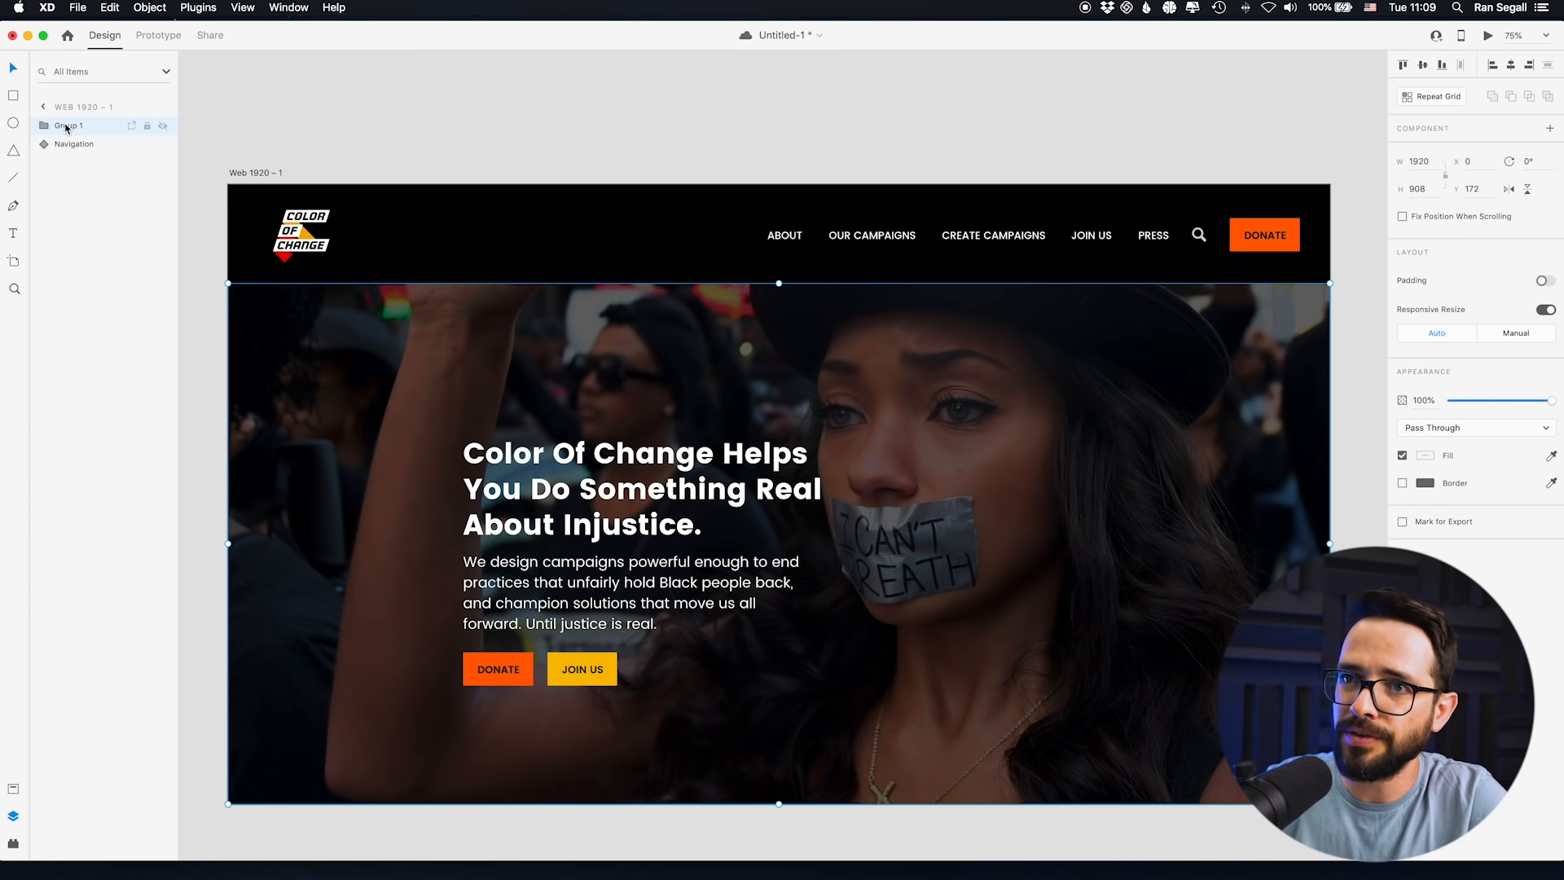
pyautogui.doubleClick(67, 128)
pyautogui.write('Hero')
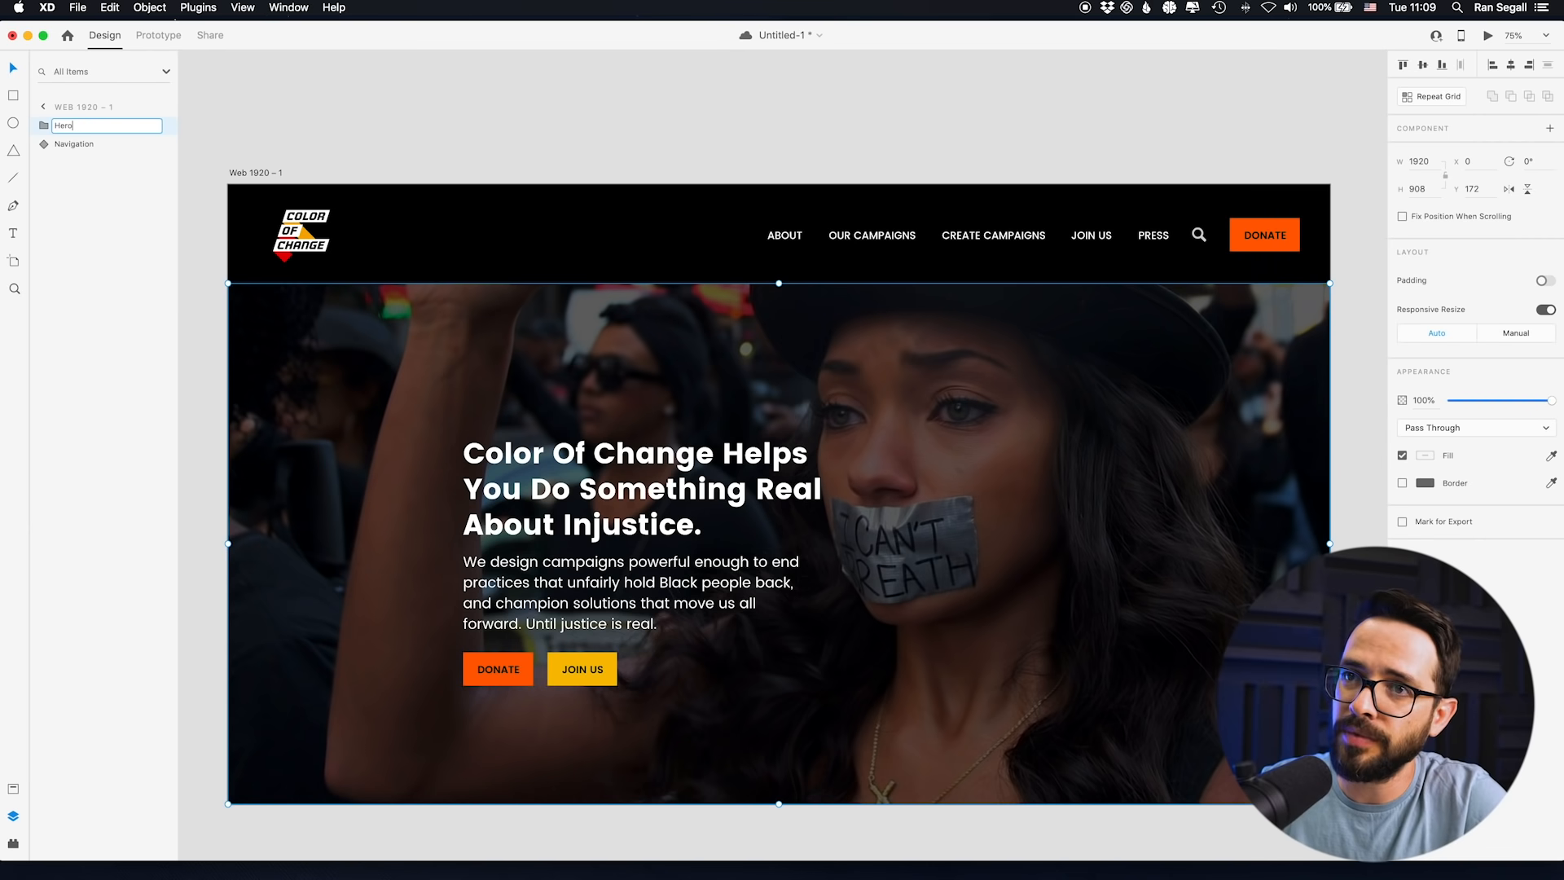
pyautogui.write(' Section')
pyautogui.press('Return')
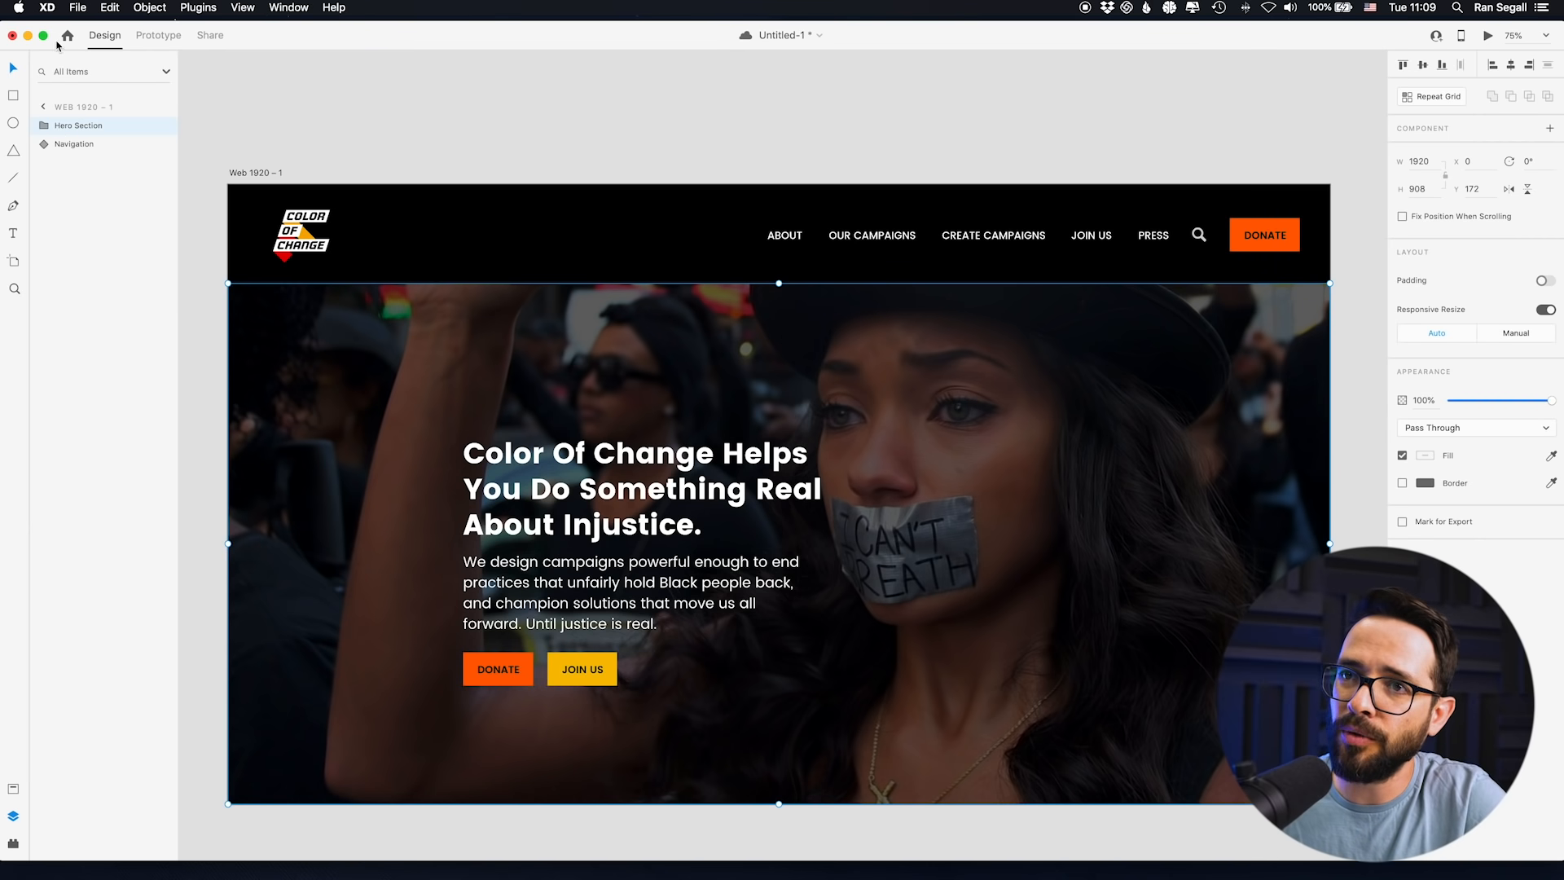
# - Reorder the Hero Section group beneath Navigation in the layer order and check the group's contents
pyautogui.moveTo(59, 135); pyautogui.dragTo(62, 161)
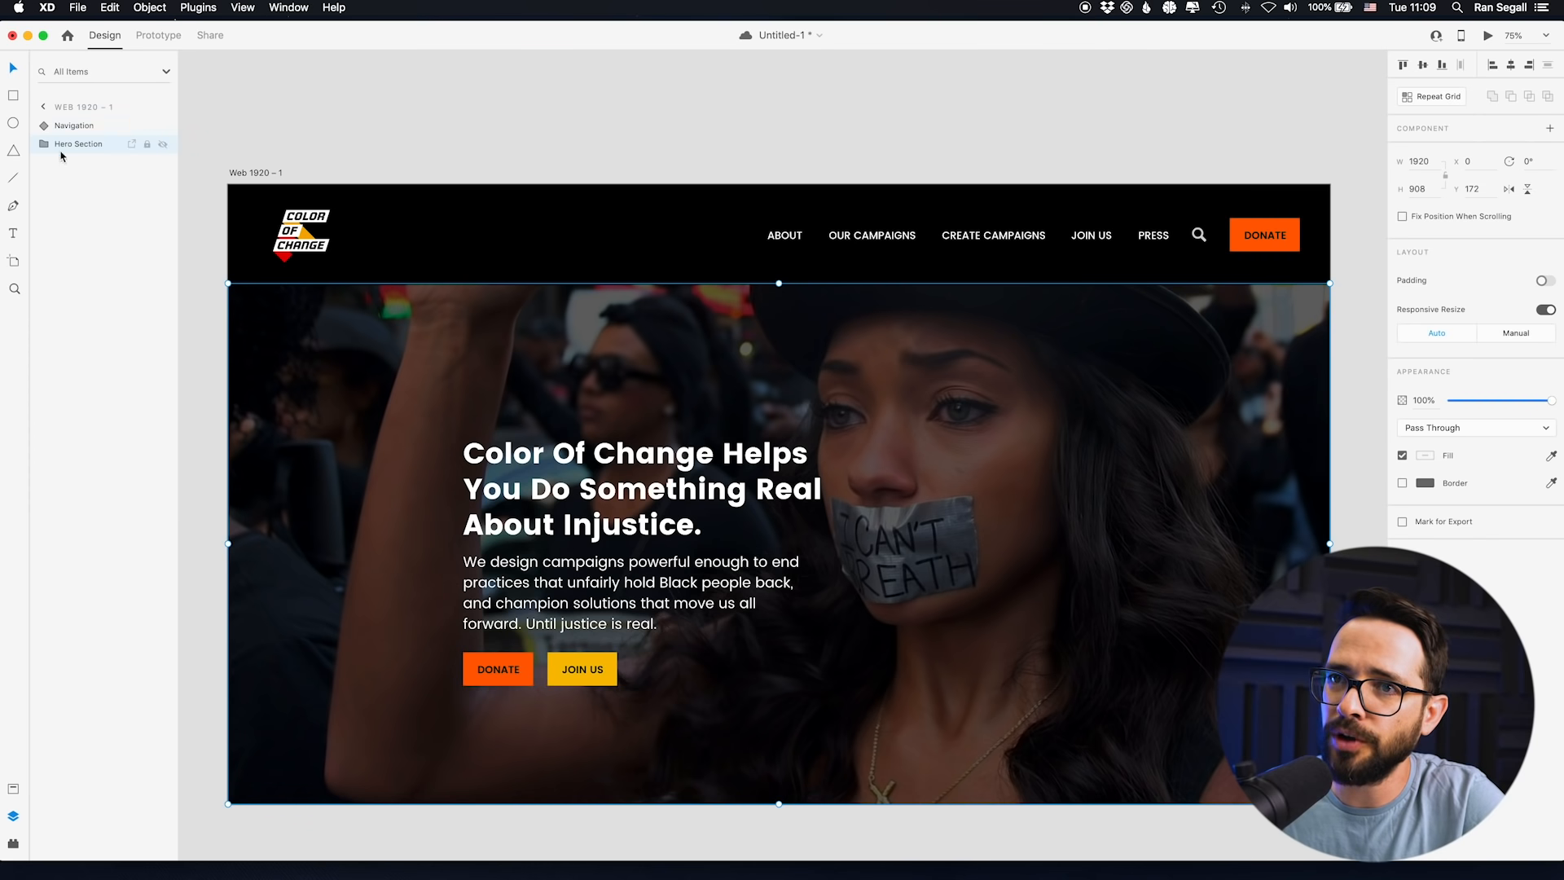
pyautogui.click(43, 144)
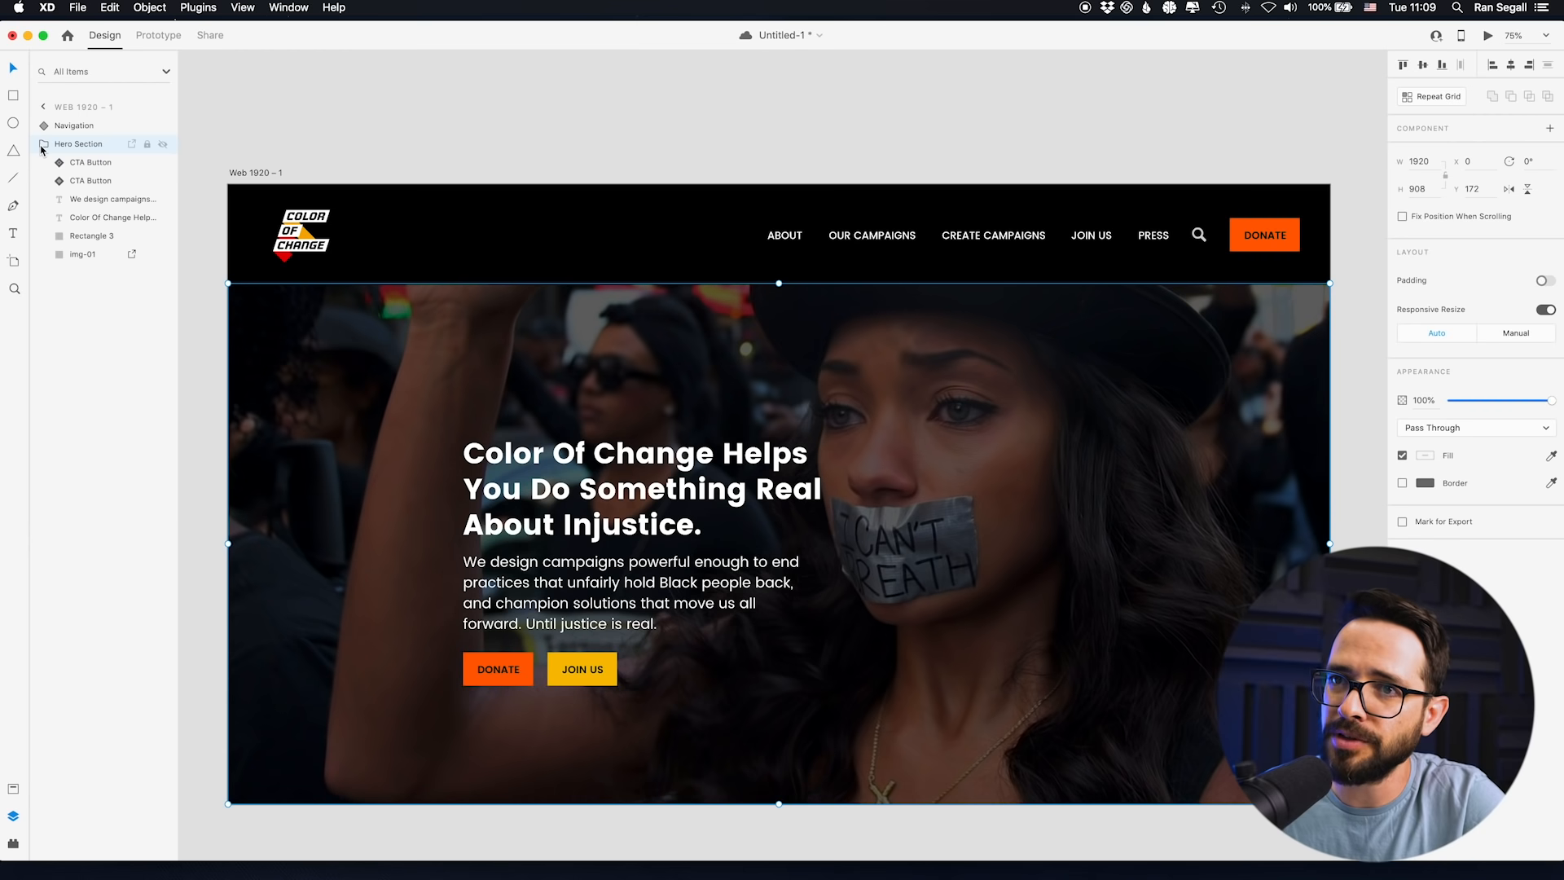
pyautogui.click(44, 145)
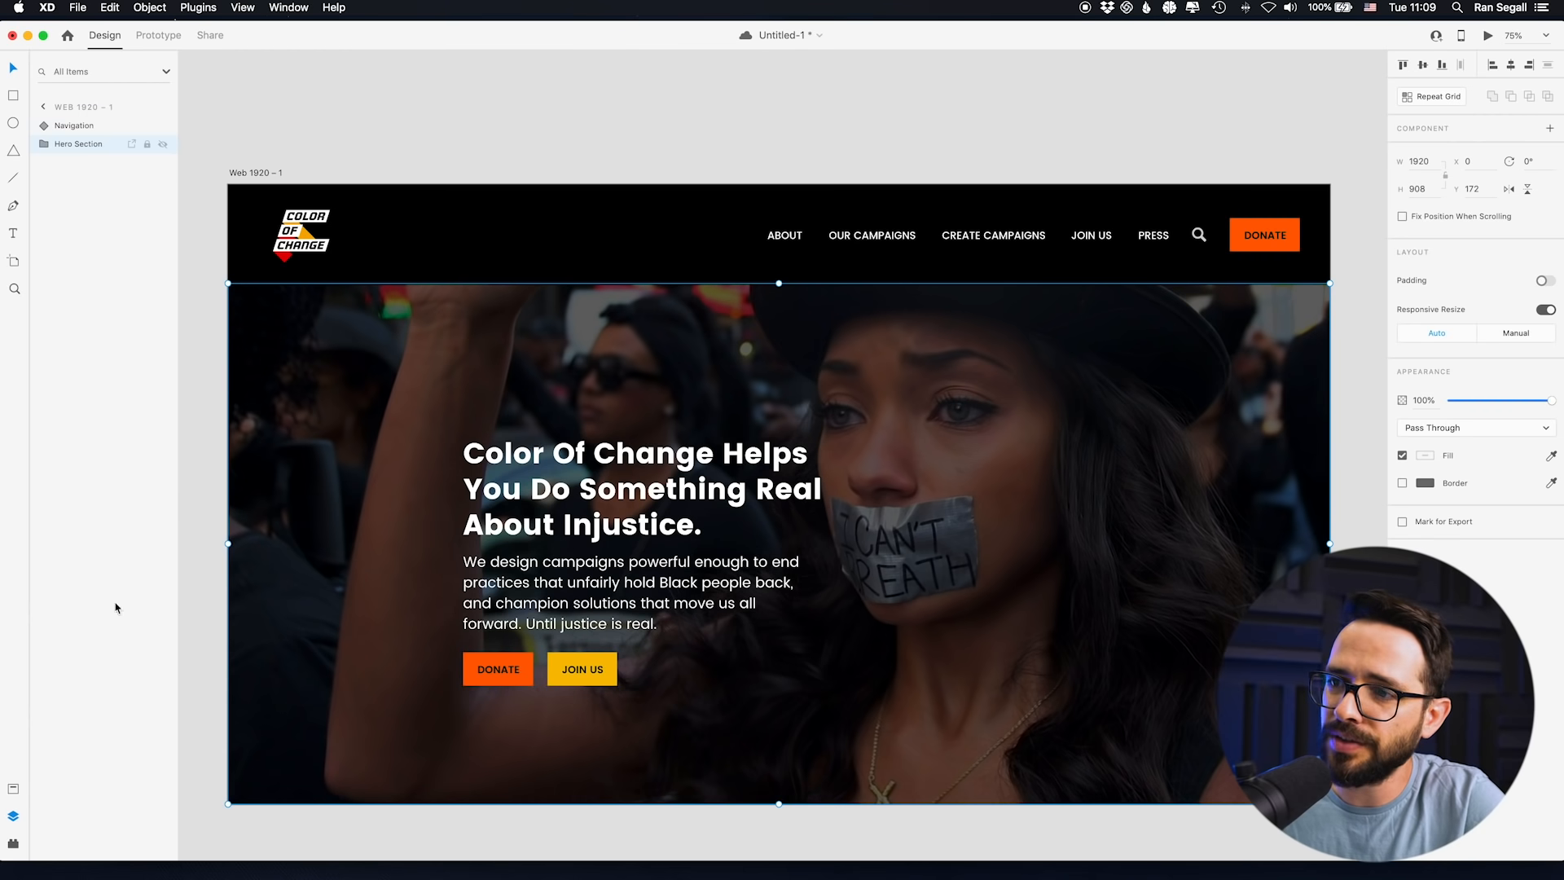
# - Review the artboard's layer structure by selecting the Navigation component and the Hero Section group in turn
pyautogui.click(206, 258)
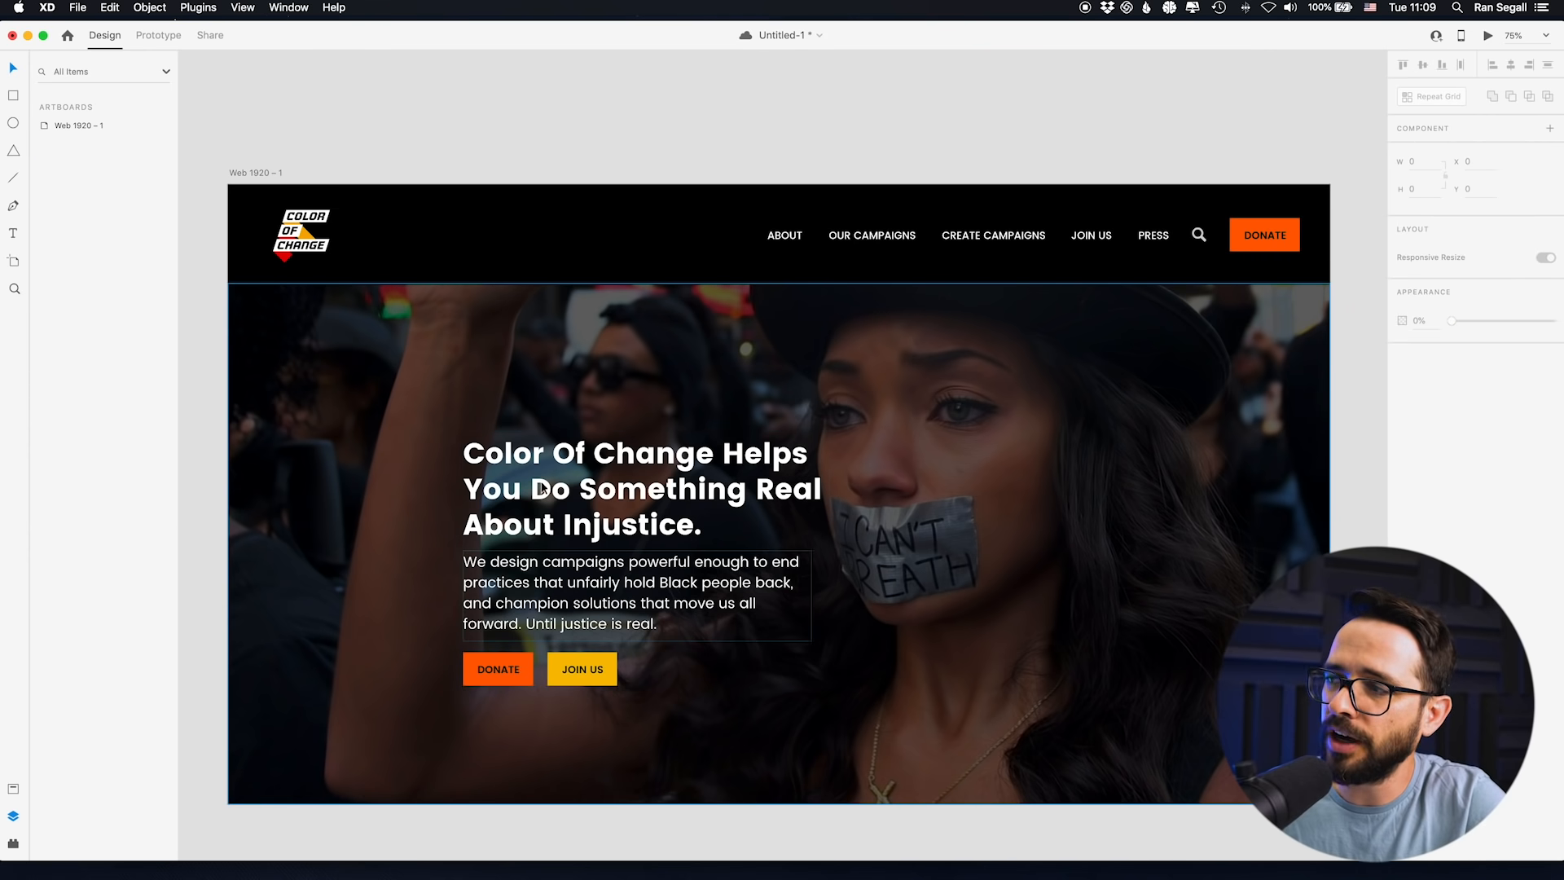
pyautogui.click(454, 639)
pyautogui.click(1253, 245)
pyautogui.click(207, 230)
pyautogui.click(351, 207)
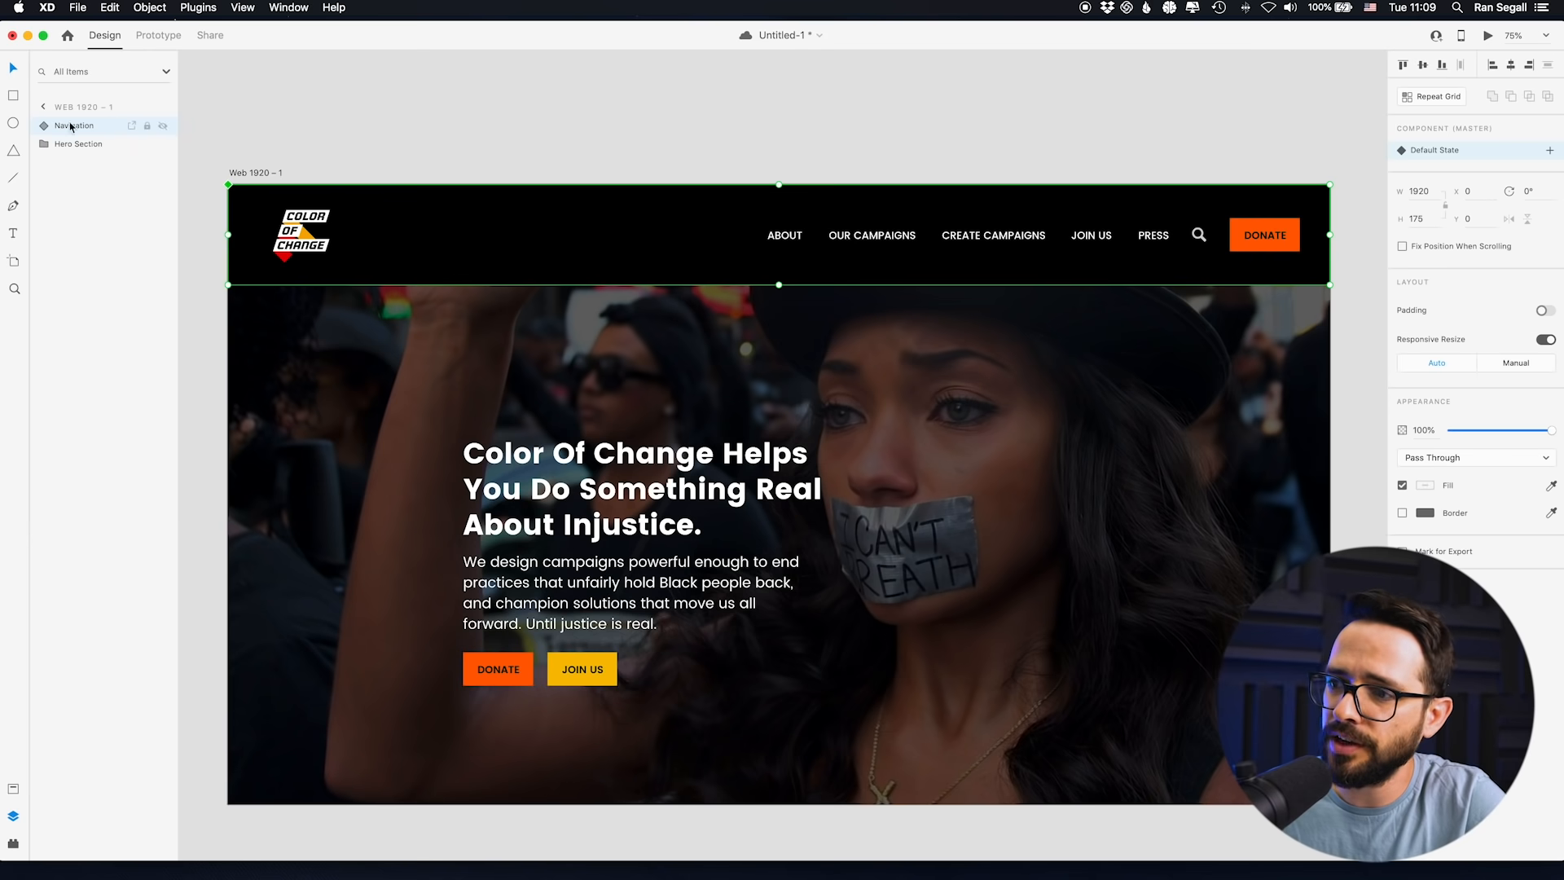
pyautogui.click(96, 145)
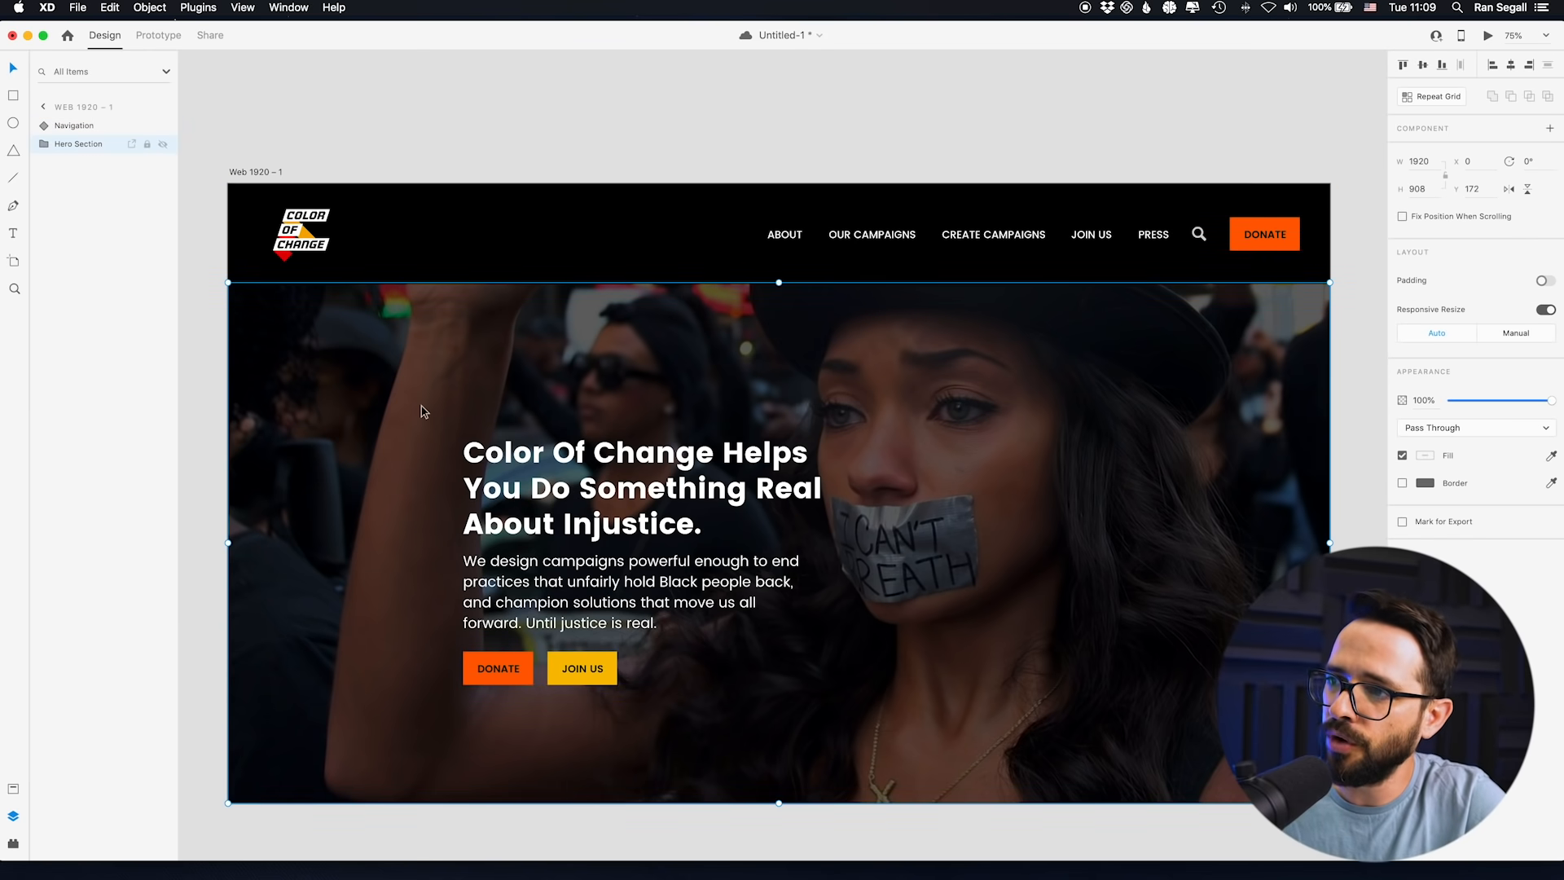
pyautogui.scroll(-3, 423, 409)
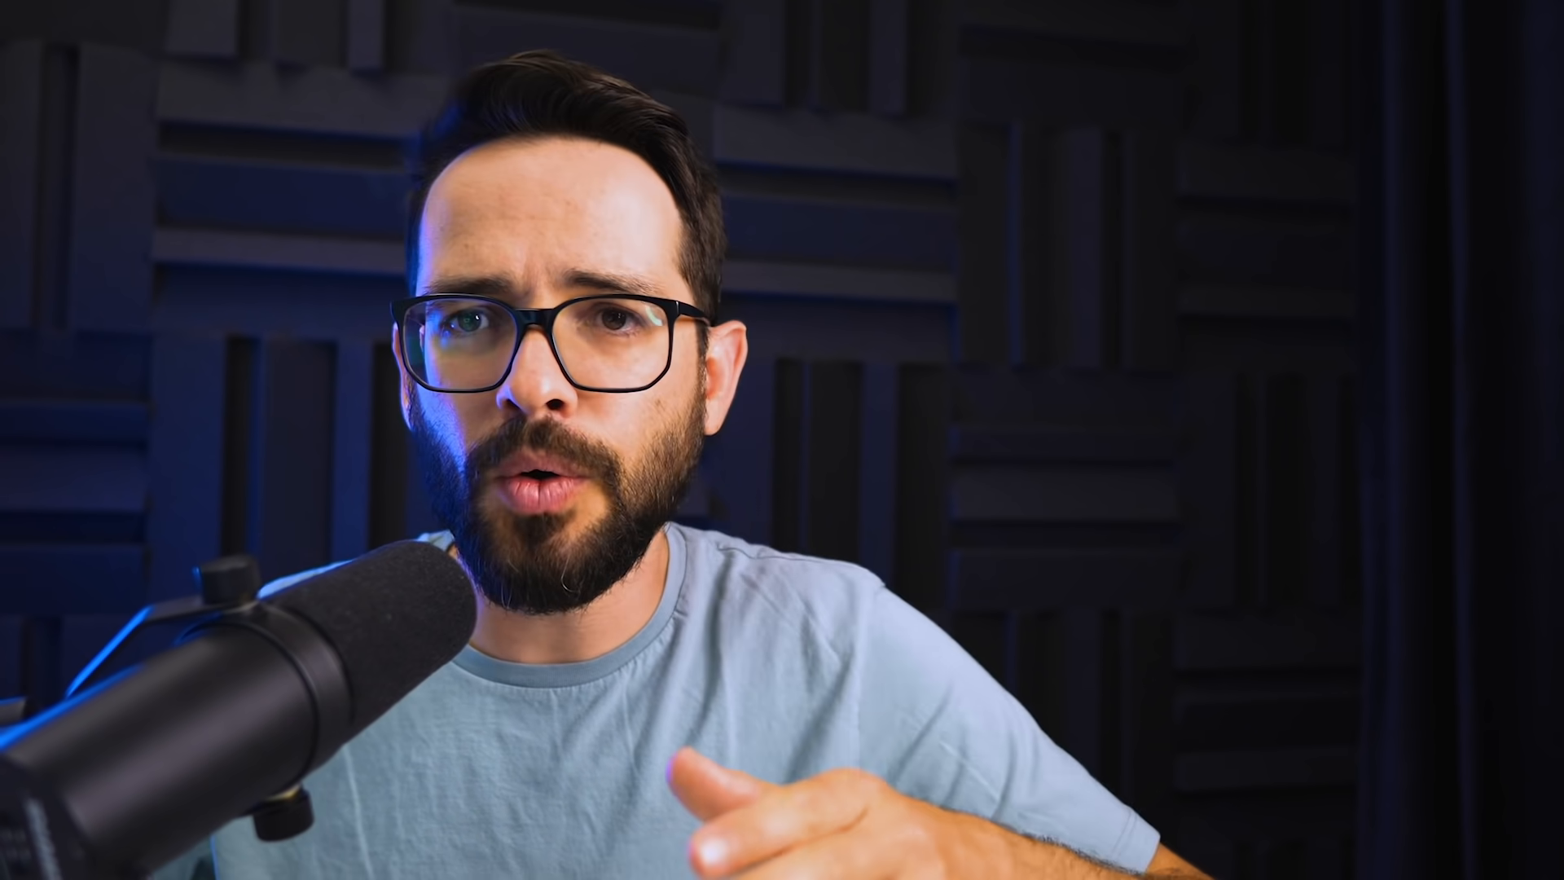